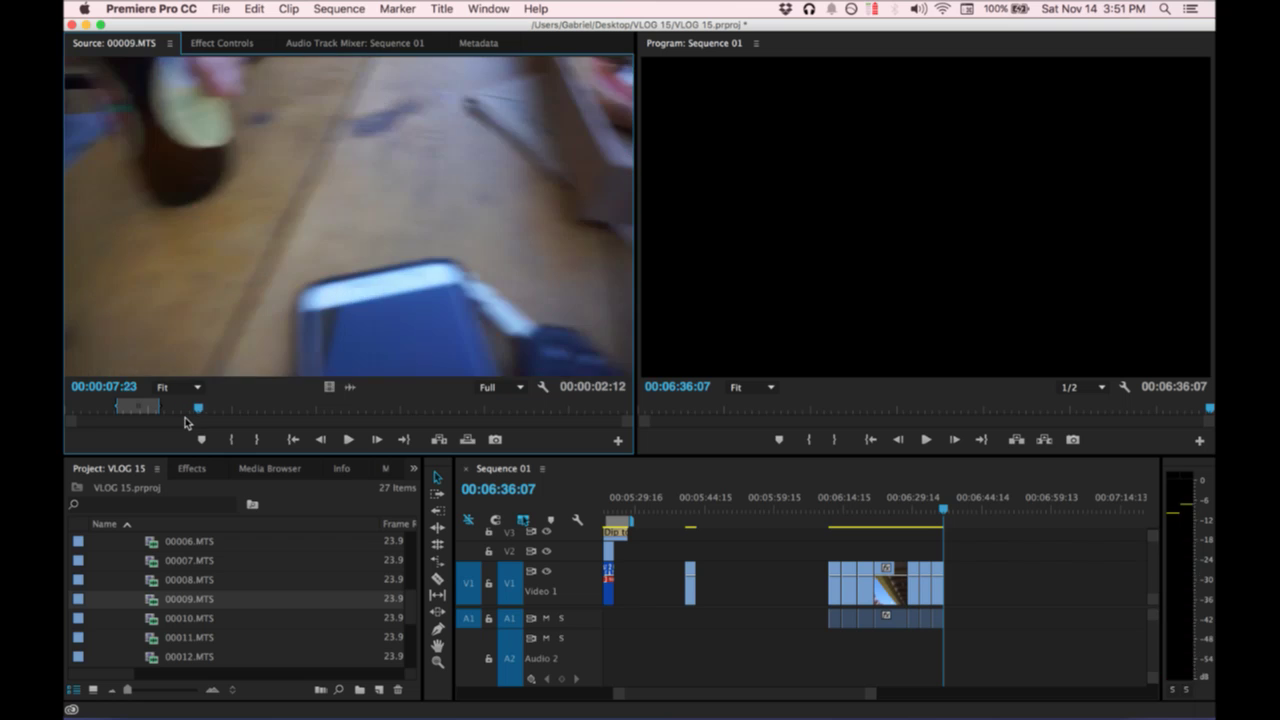
Mark the open pizza box shot of 00009.MTS, 00:00:02:19 long and ending at 00:00:09:23, and add it to the end of Sequence 01.
key("i")
key("space")
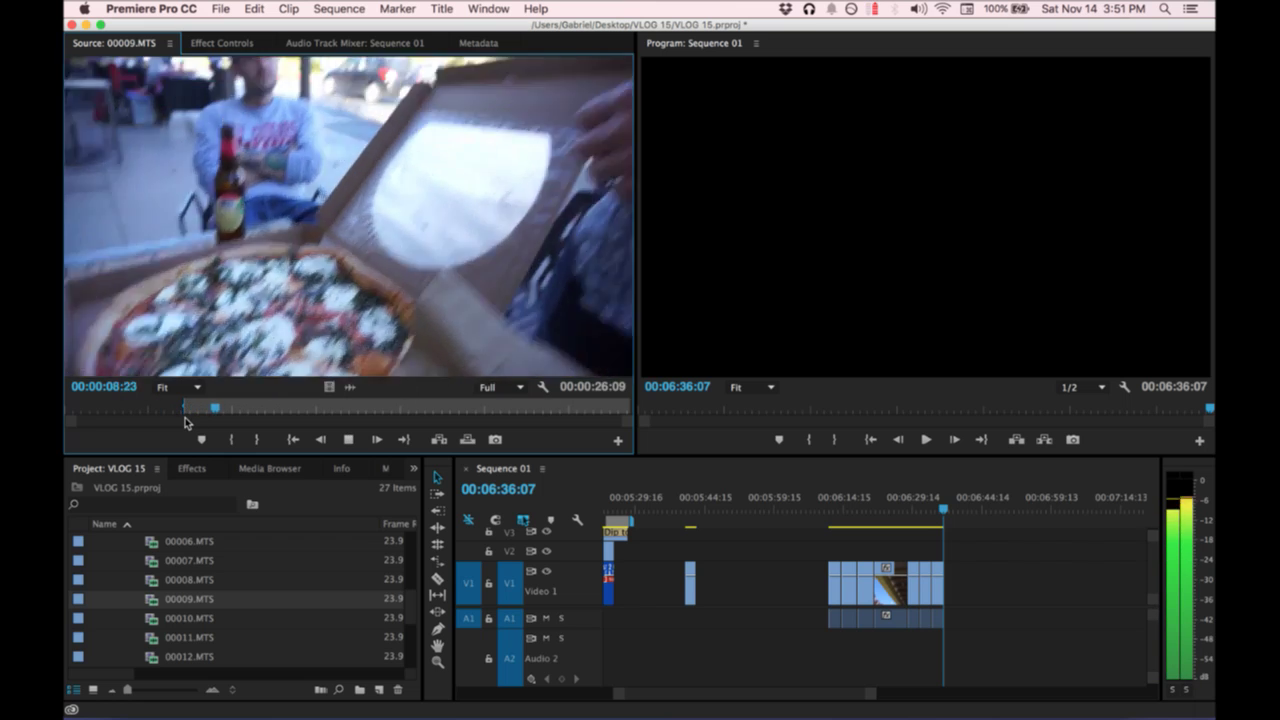
key("o")
key("space")
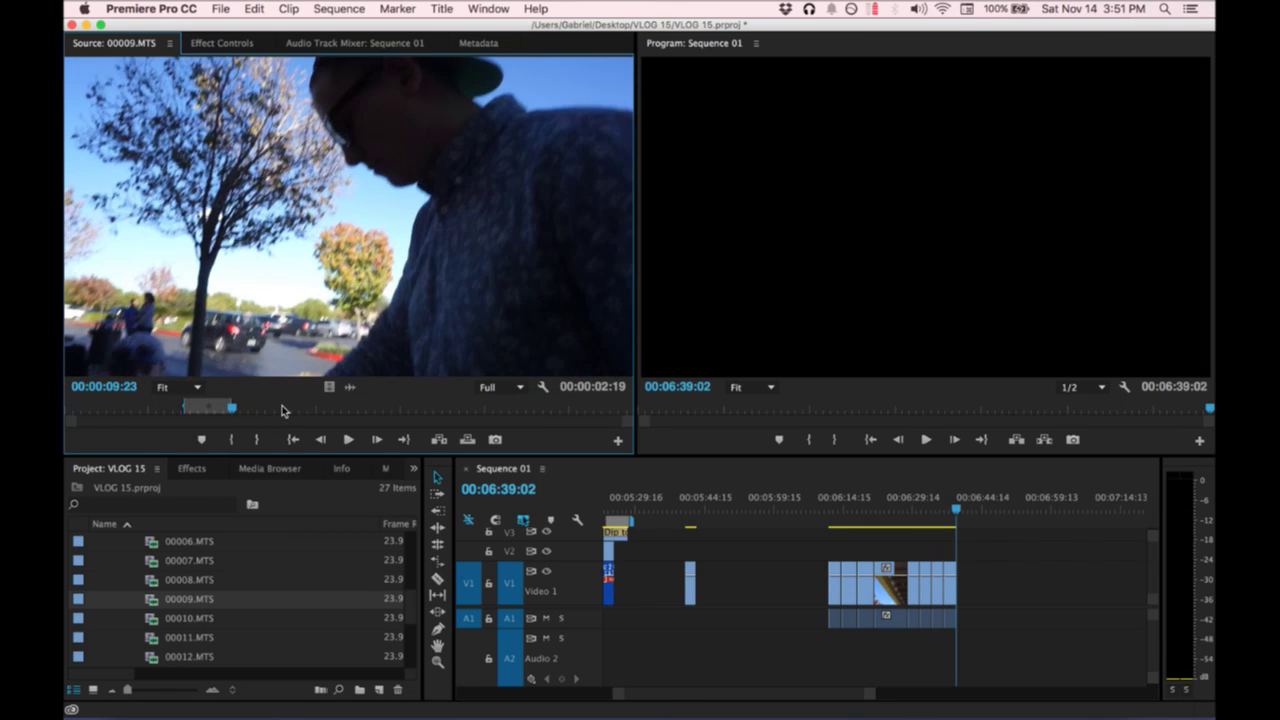
Examine the pizza footage in 00009.MTS after the marked segment, up to 00:00:11:03, for the next usable shot.
left_click(281, 409)
left_click_drag(264, 410, 246, 412)
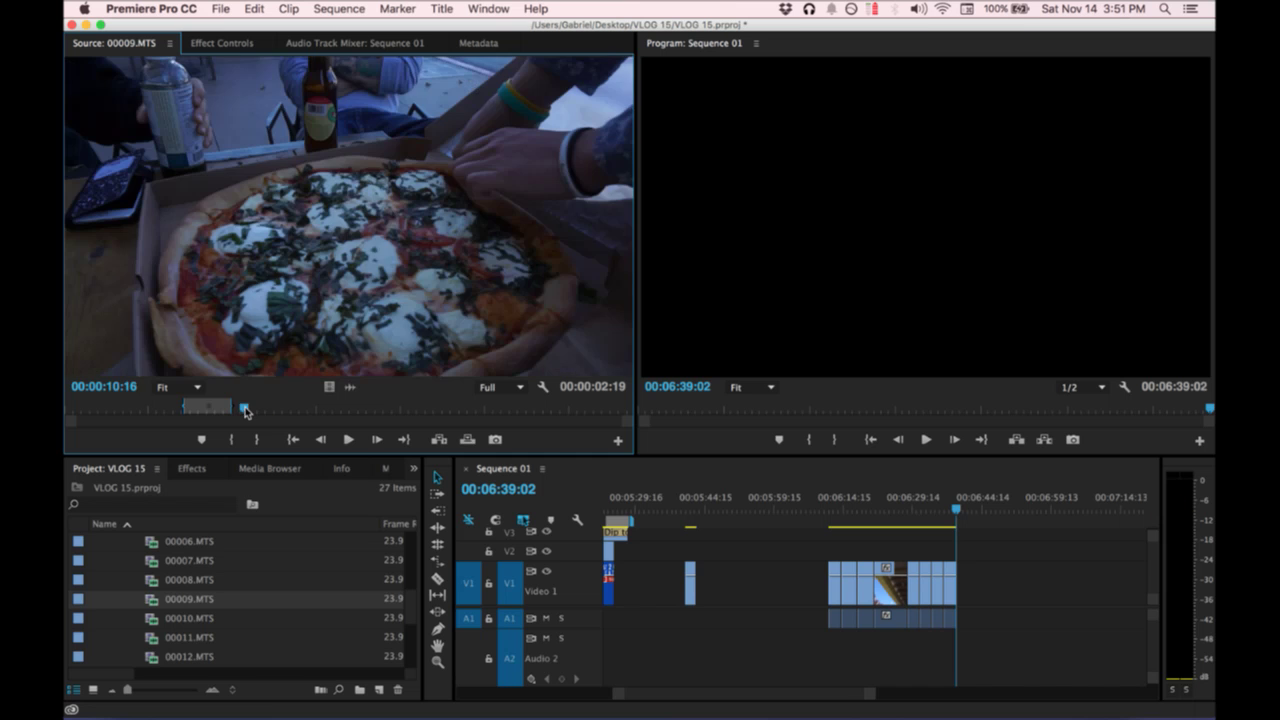
key("Right")
key("Right")
key("Right")
key("Right")
key("Right")
key("Right")
key("Right")
key("Right")
key("Right")
key("Right")
key("Right")
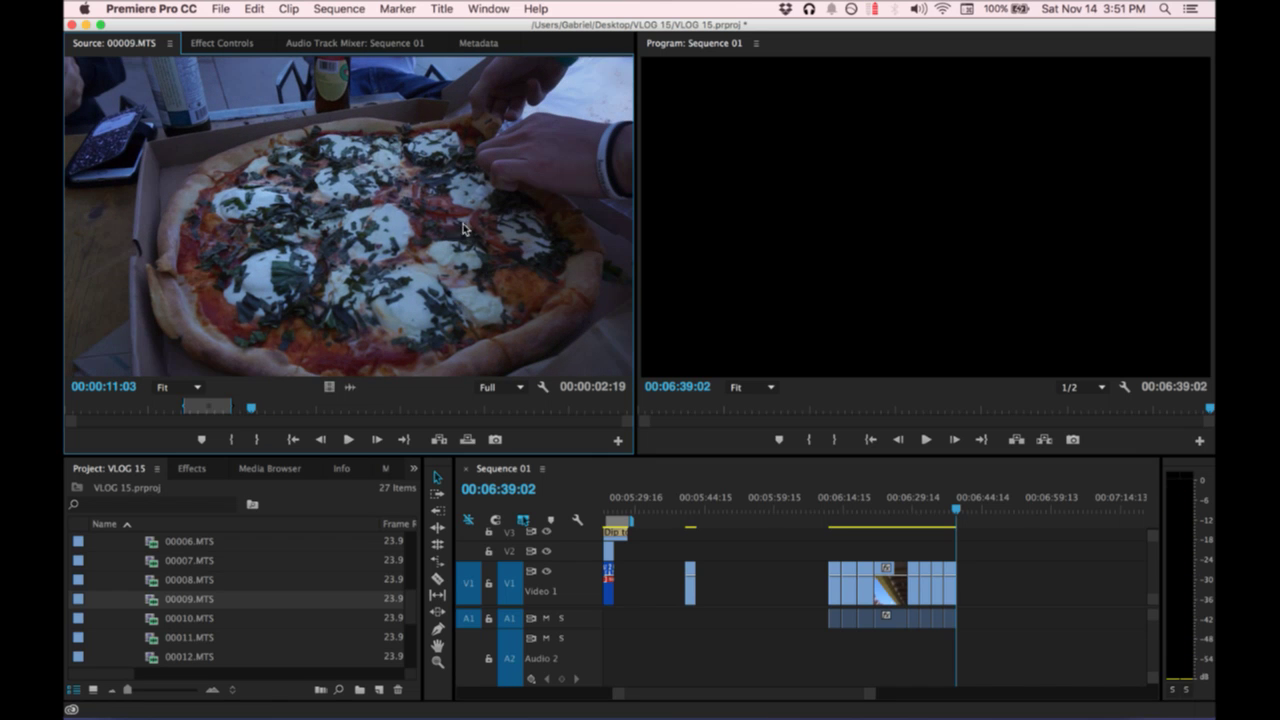
Switch to Wirecast to check the live stream, and return to Premiere Pro.
key("ctrl+Up")
left_click(244, 390)
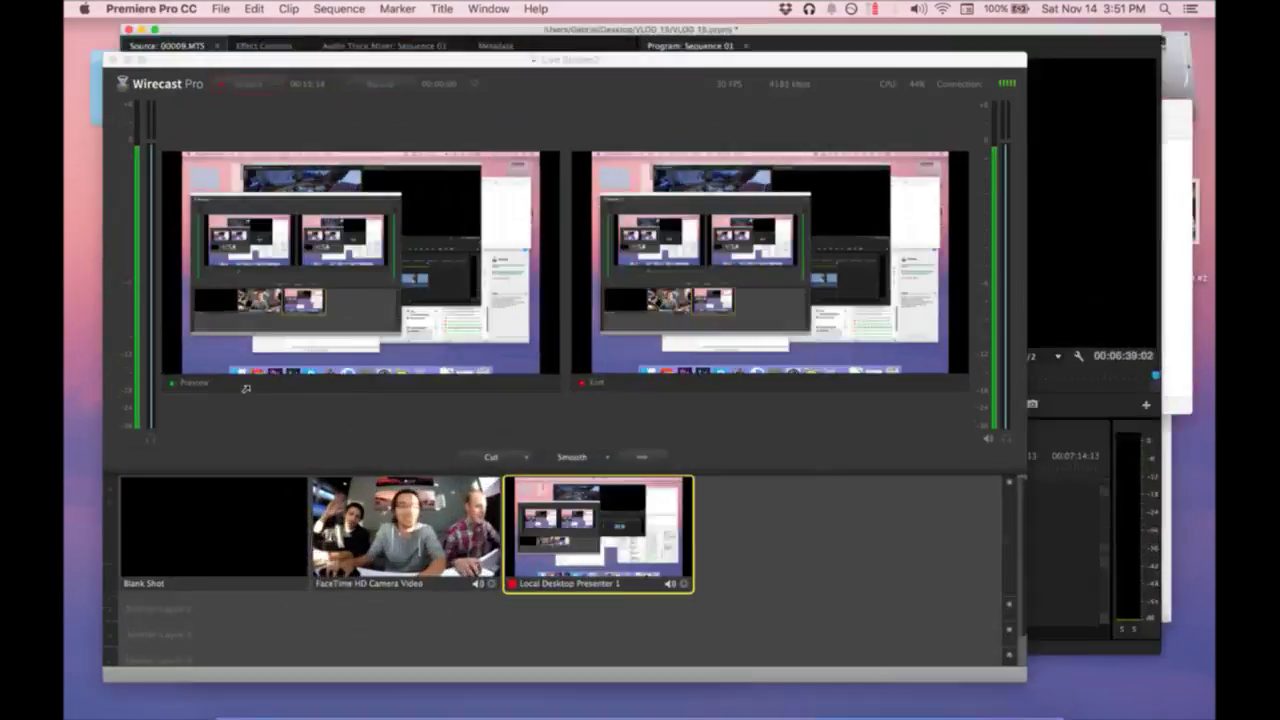
key("ctrl+Up")
left_click(640, 190)
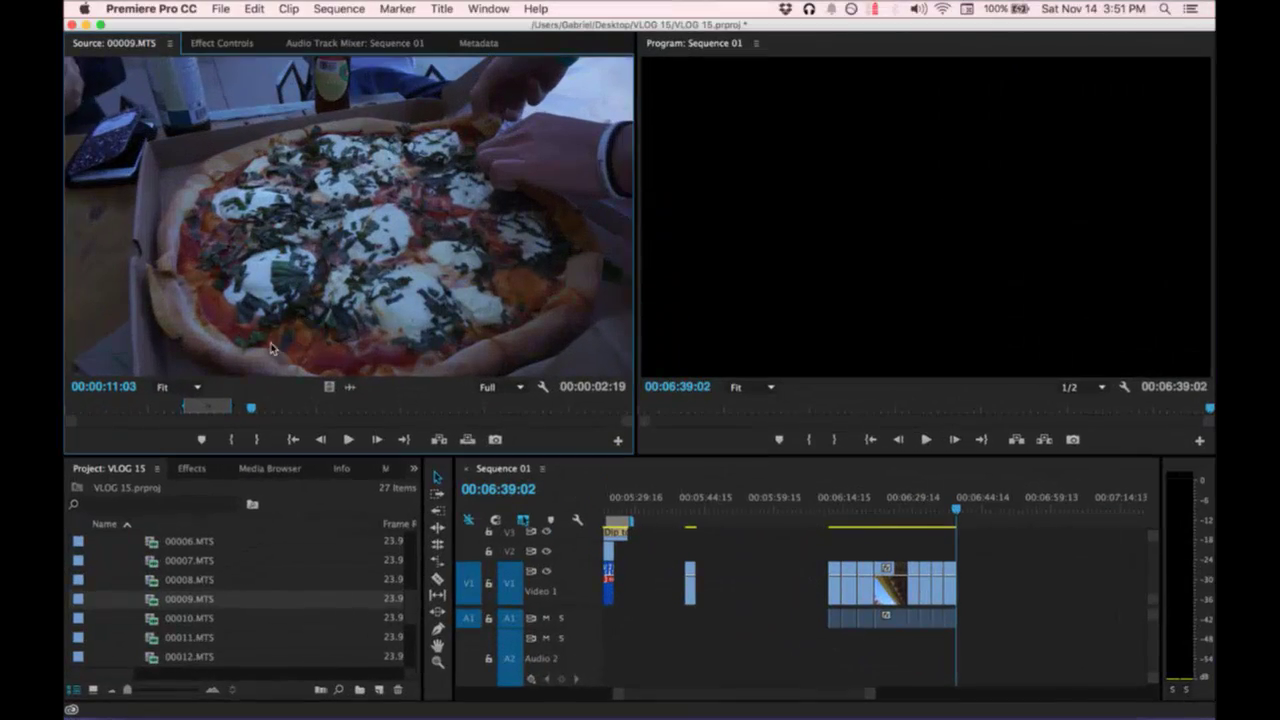
Mark the 00009.MTS segment of the man biting the cheesy slice, starting shortly after 00:00:20:02, and add it to the end of Sequence 01.
left_click_drag(283, 415, 343, 405)
key("i")
key("l")
key("l")
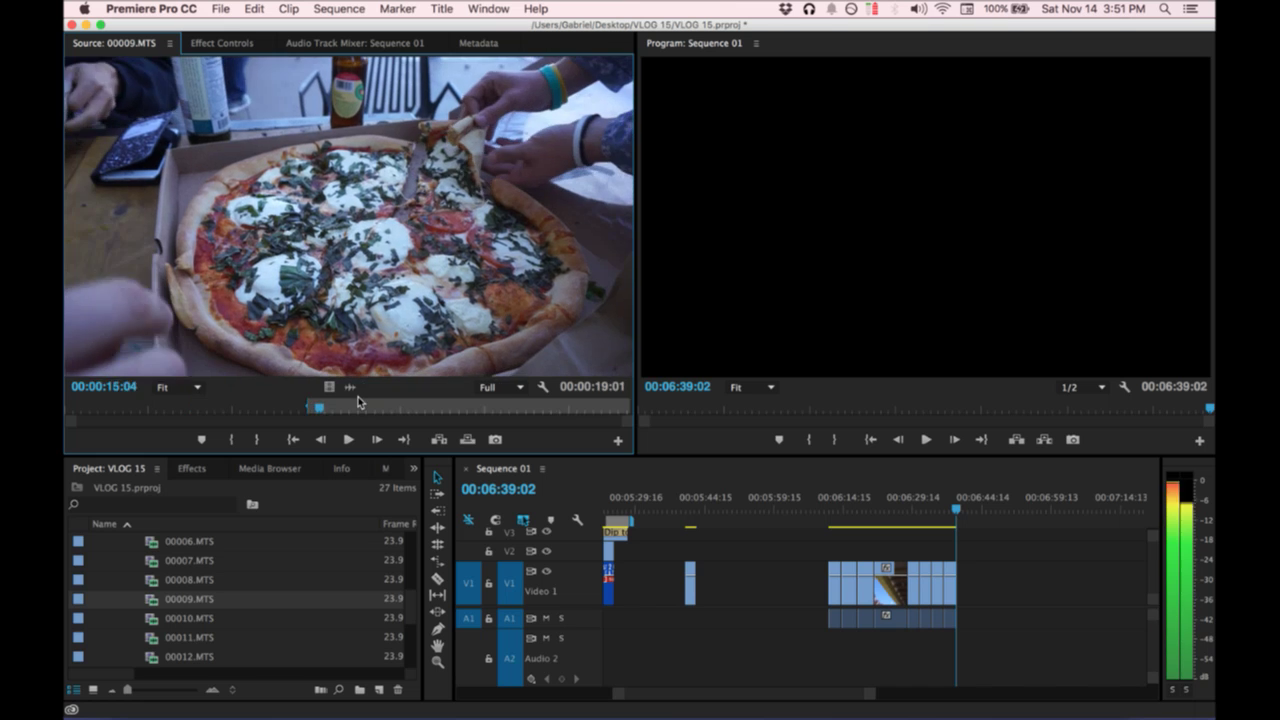
key("k")
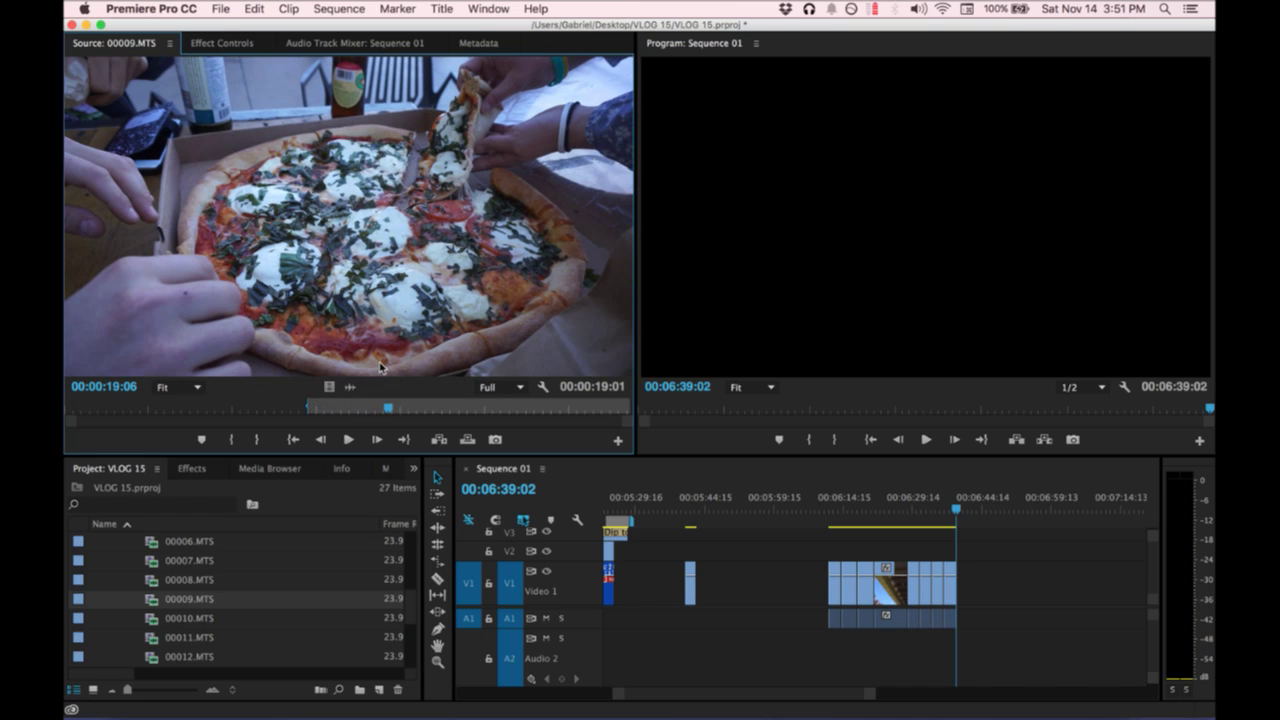
key("space")
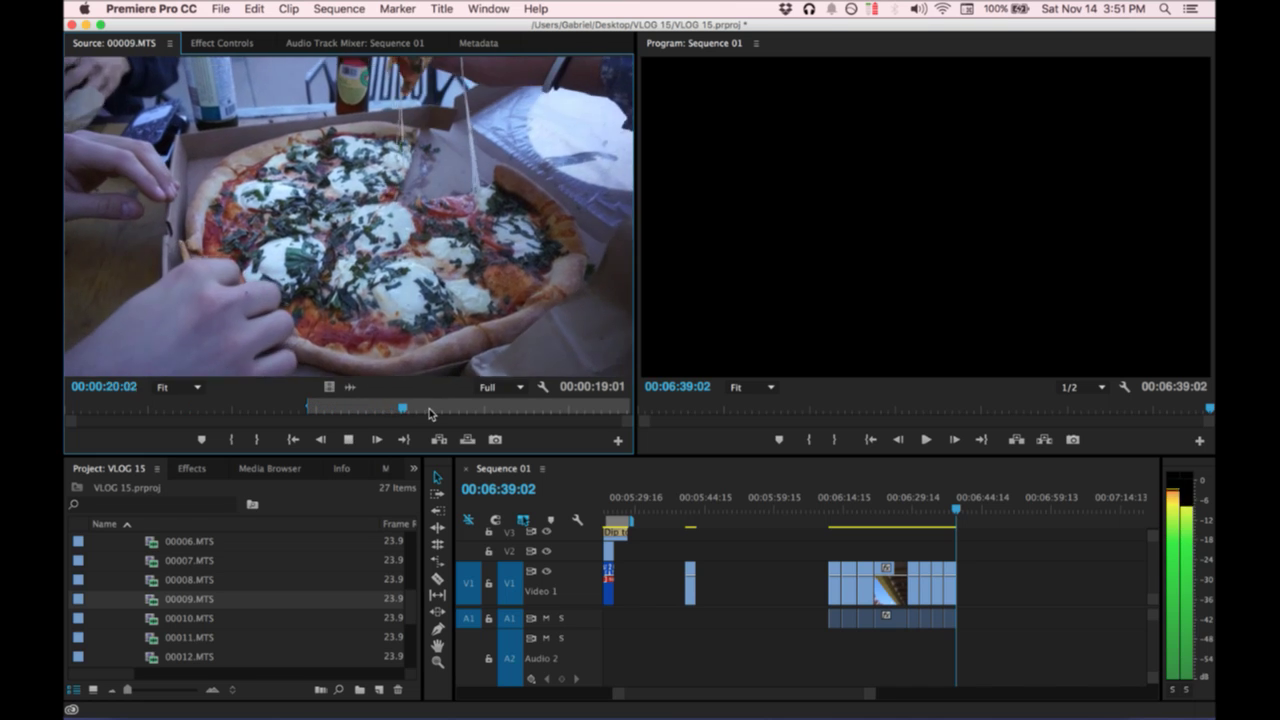
key("i")
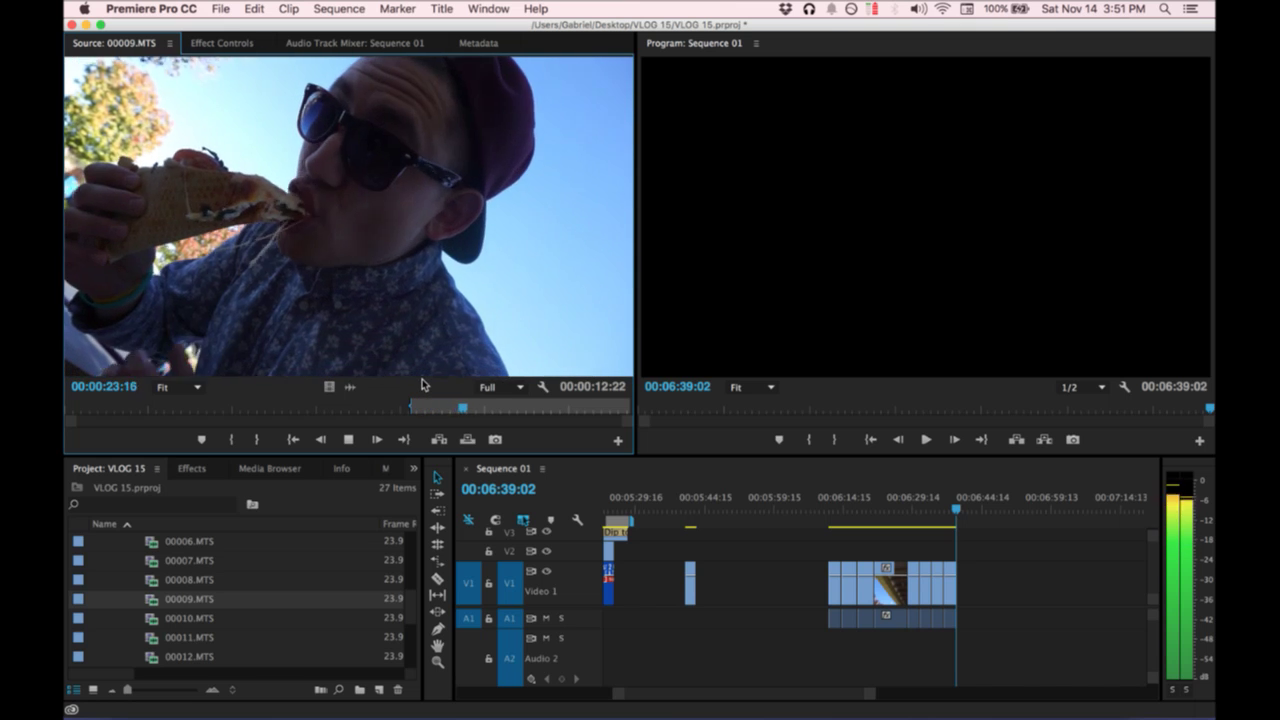
key("space")
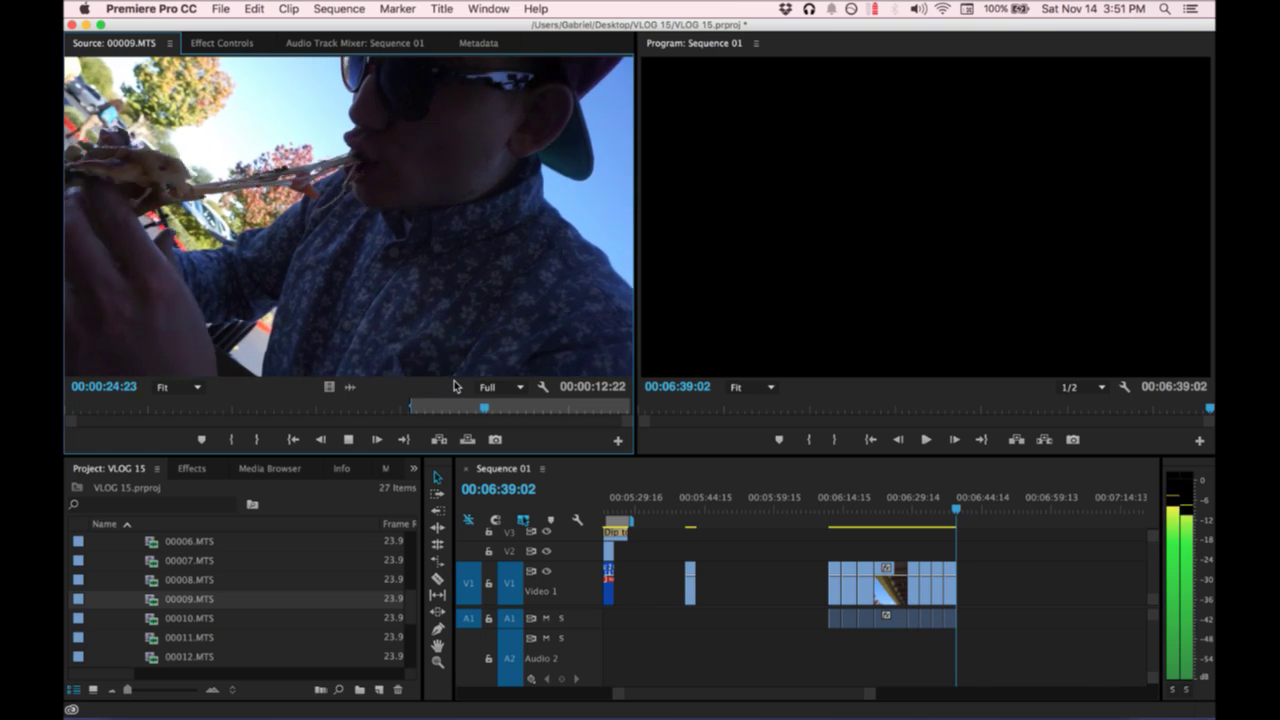
key("o")
key("space")
Open 00010.MTS, mark the 00:00:03:02 slice-eating segment ending at 00:00:14:01, and add it to the end of Sequence 01.
double_click(148, 618)
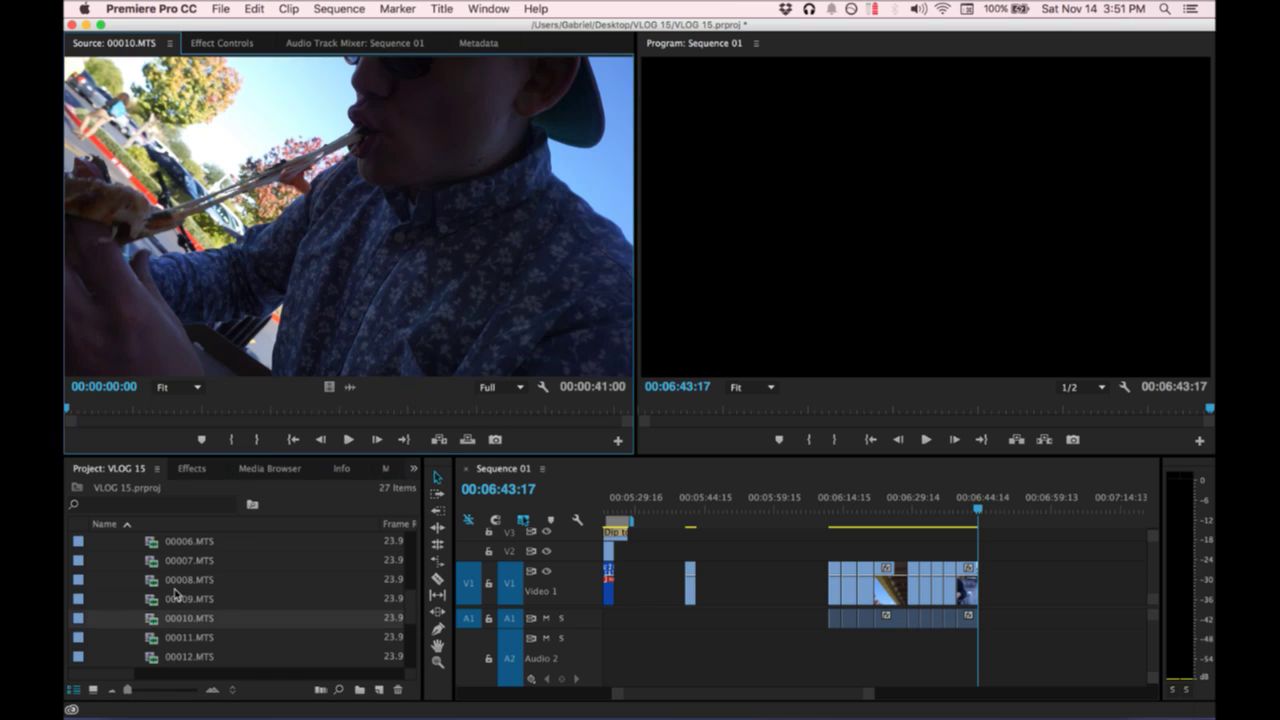
key("space")
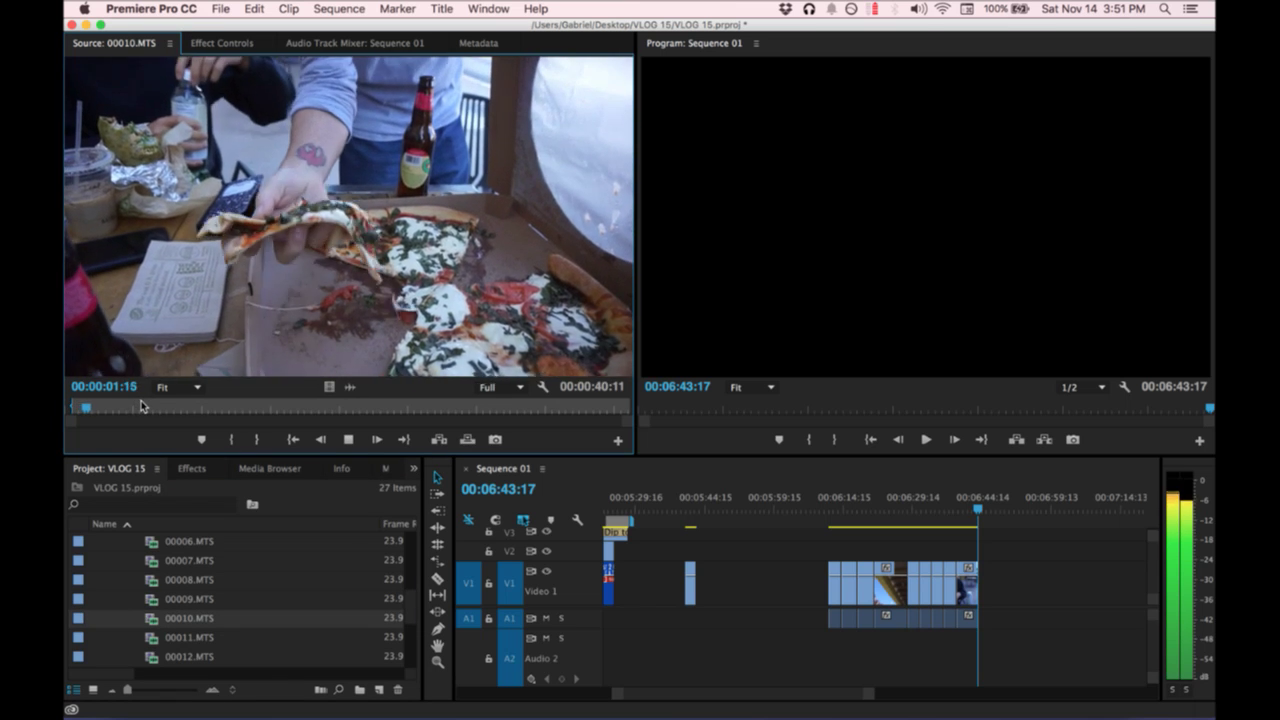
key("i")
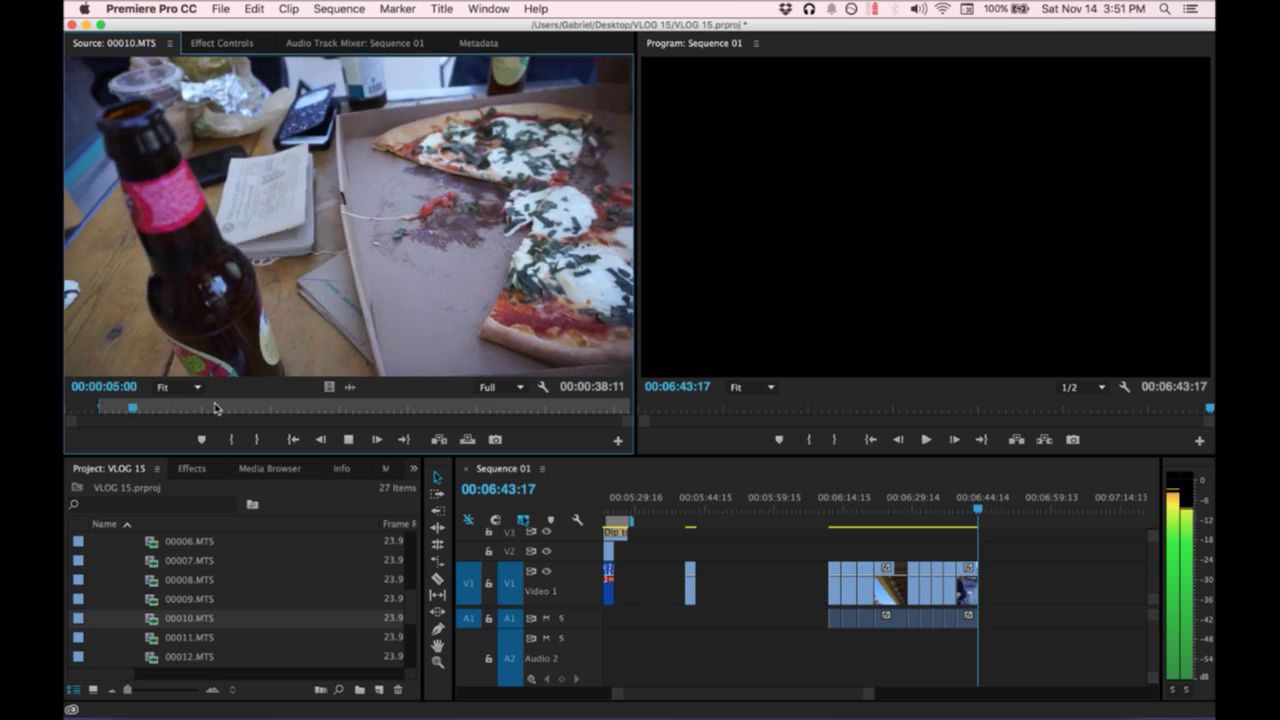
left_click(232, 408)
key("space")
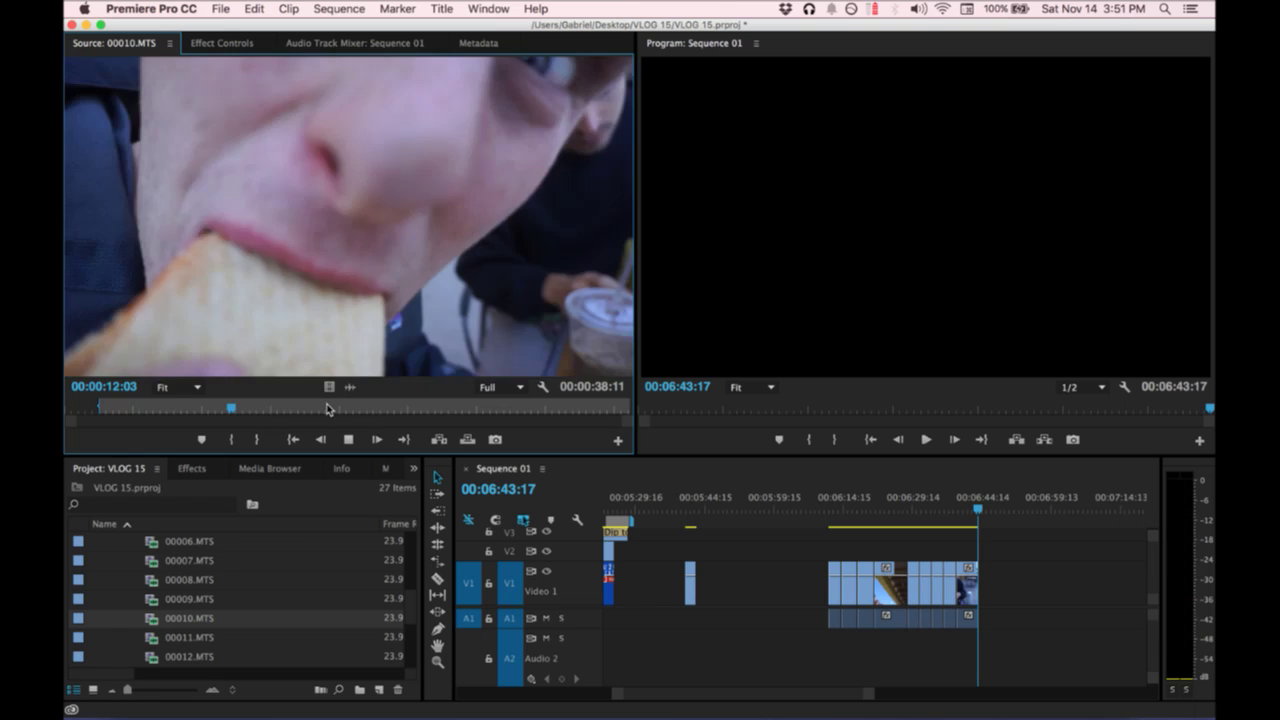
left_click(235, 412)
left_click_drag(234, 412, 211, 412)
key("i")
key("space")
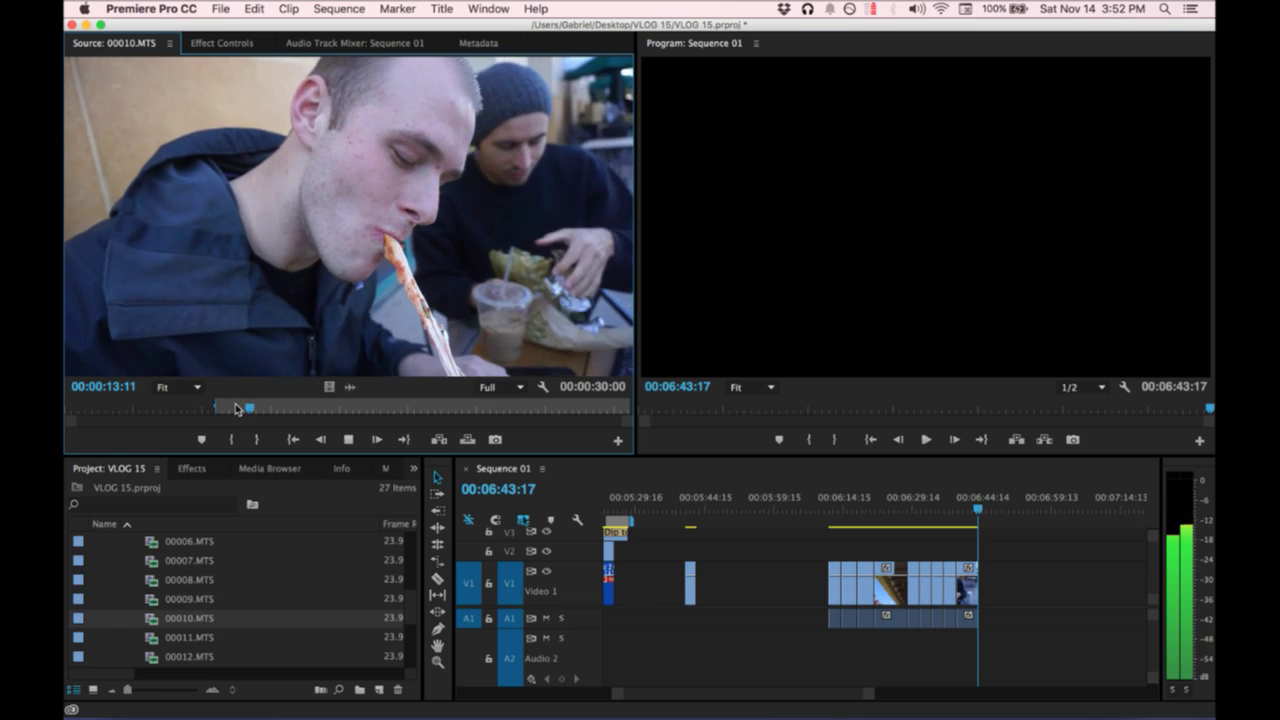
key("space")
key("o")
key("comma")
Open 00011.MTS and mark an in point about 2 seconds in, where the man holds out the pizza box to the seated woman.
scroll(165, 603, "down", 2)
double_click(165, 600)
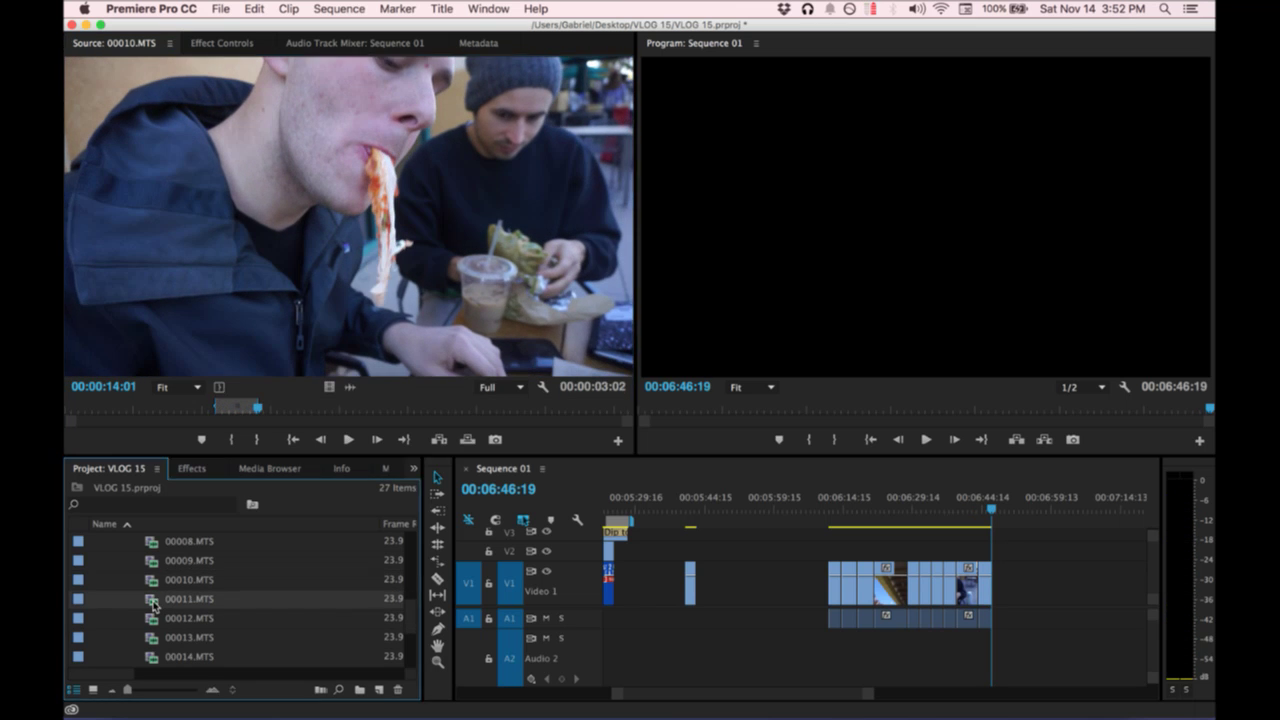
mouse_move(65, 717)
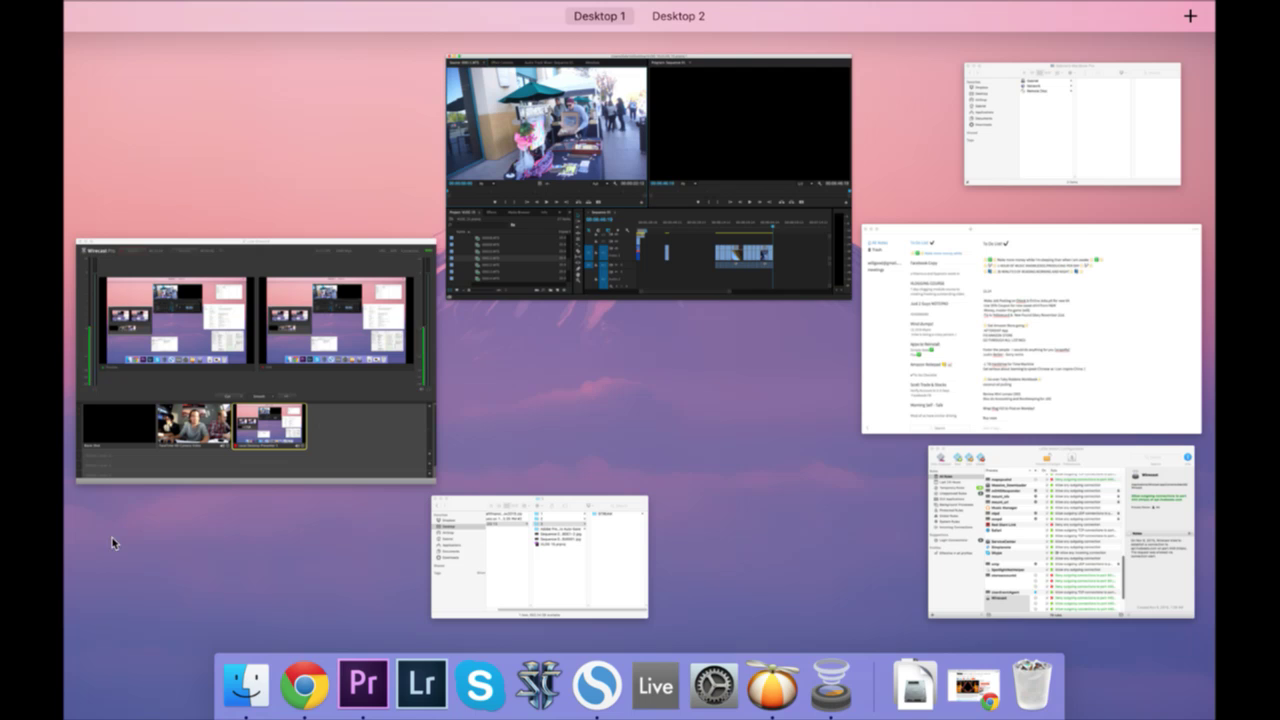
left_click(131, 534)
key("l")
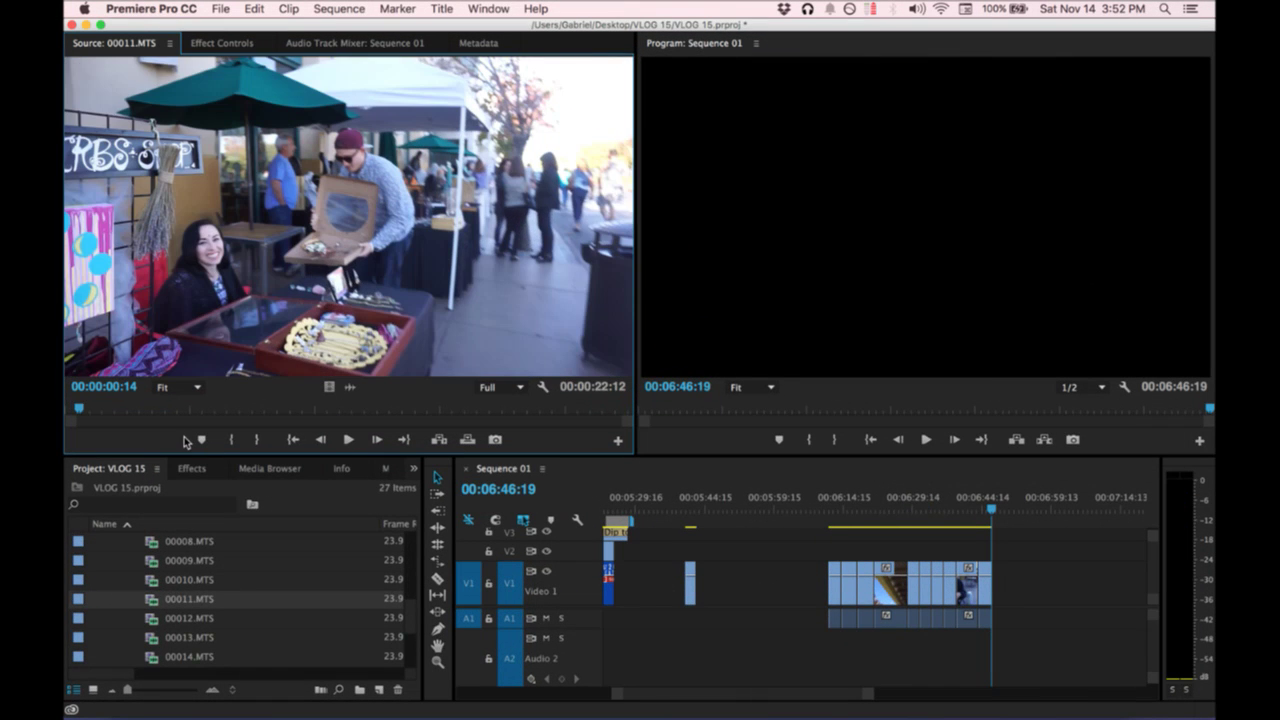
key("k")
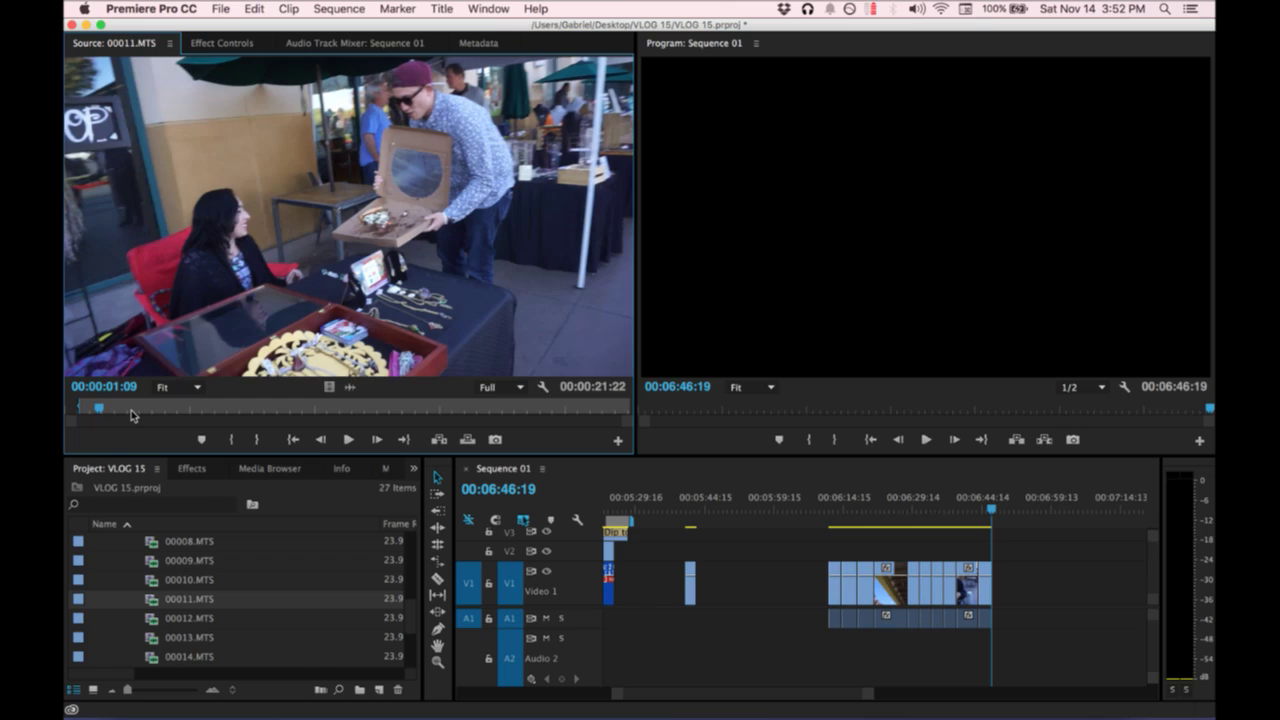
key("l")
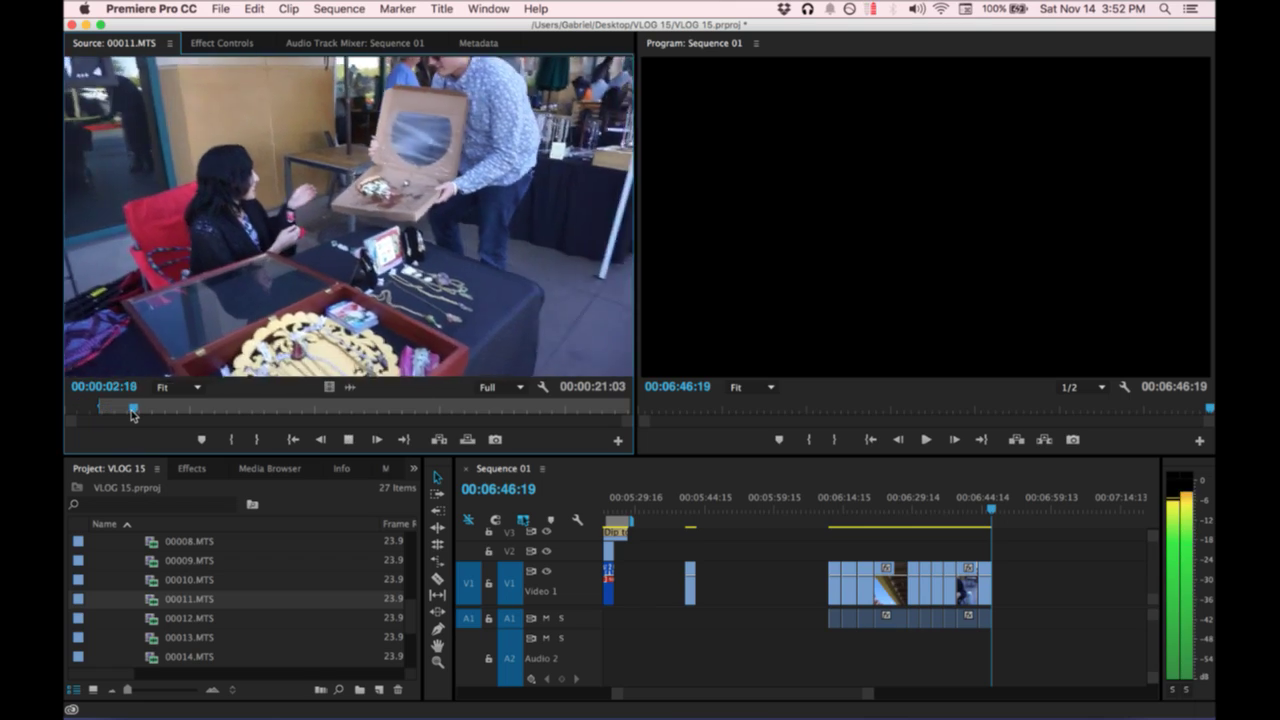
left_click_drag(126, 408, 78, 418)
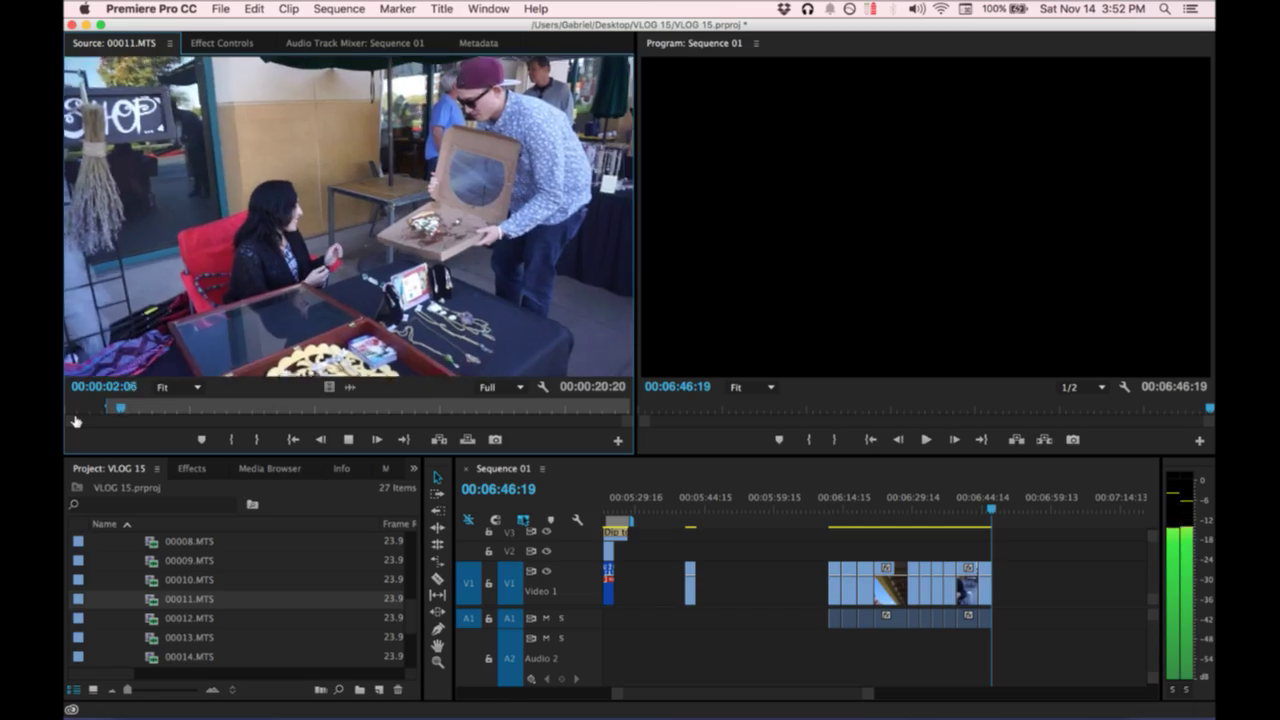
key("k")
left_click(112, 407)
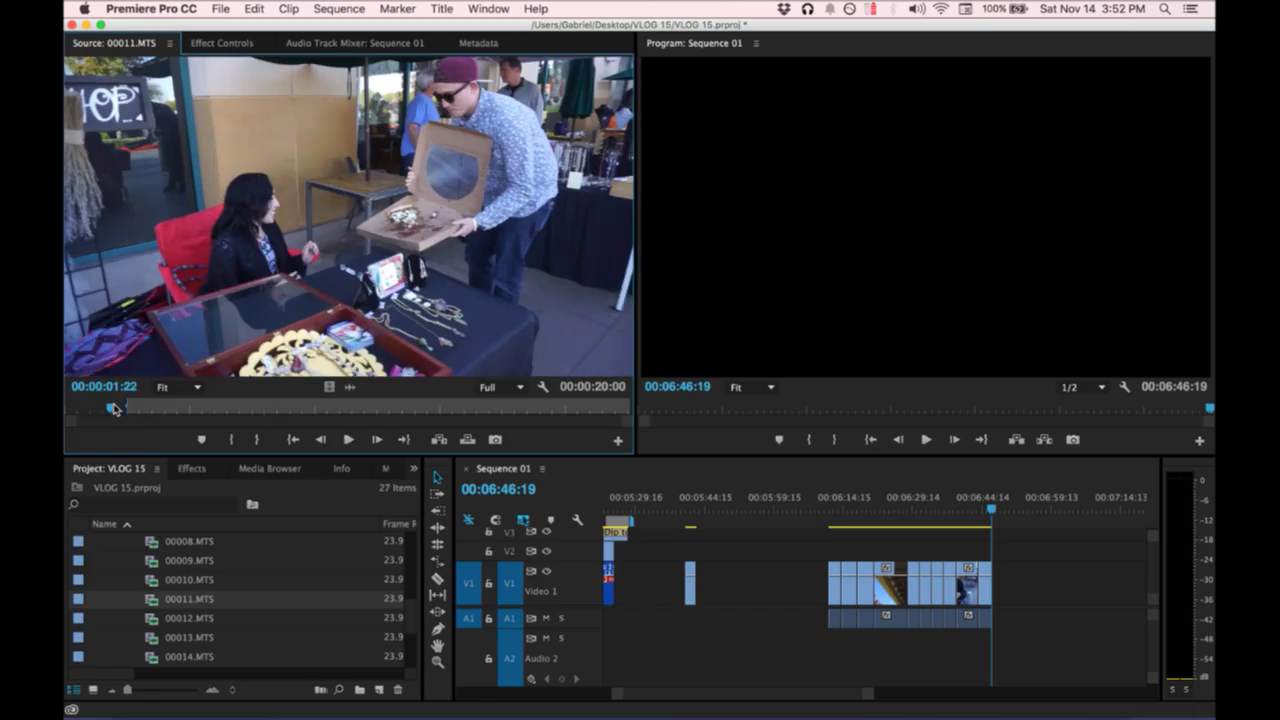
key("i")
Switch to Wirecast and select the FaceTime HD Camera Video shot.
key("ctrl+Up")
left_click(386, 343)
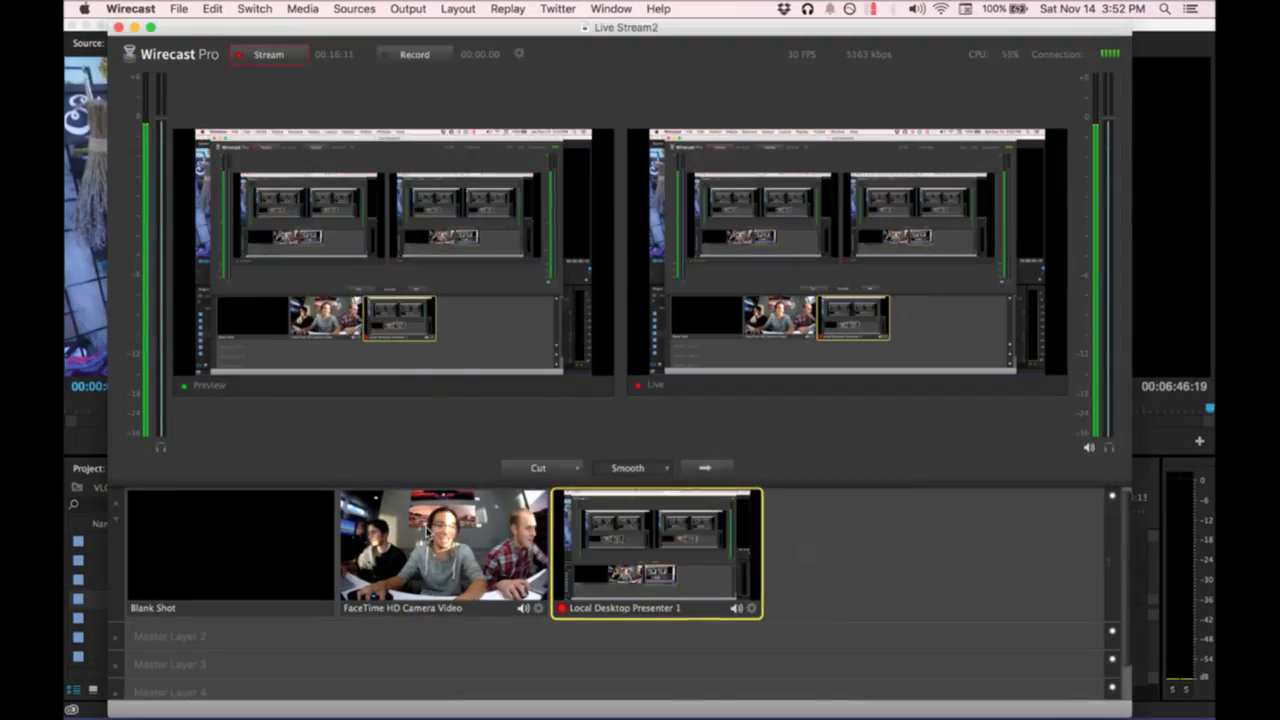
left_click(443, 550)
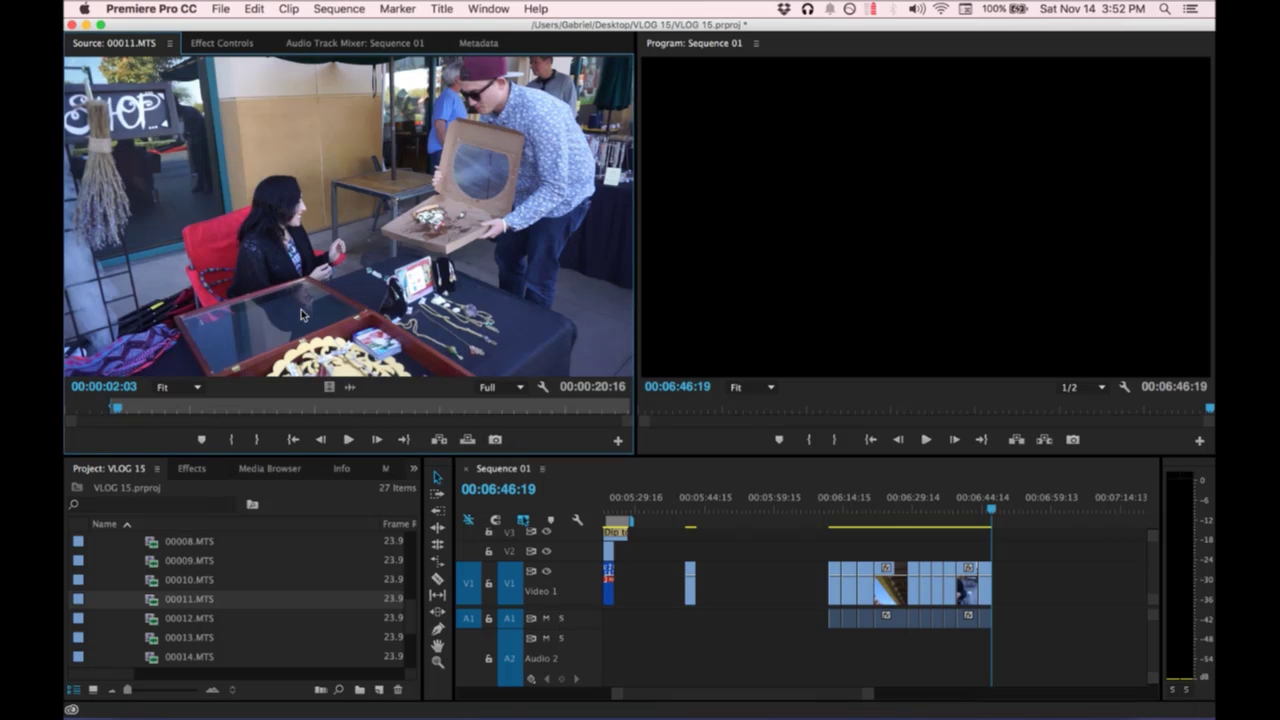
Mark a 00:00:01:03 segment of 00011.MTS ending at 00:00:03:07 and add it to the end of Sequence 01.
key("space")
key("i")
key("space")
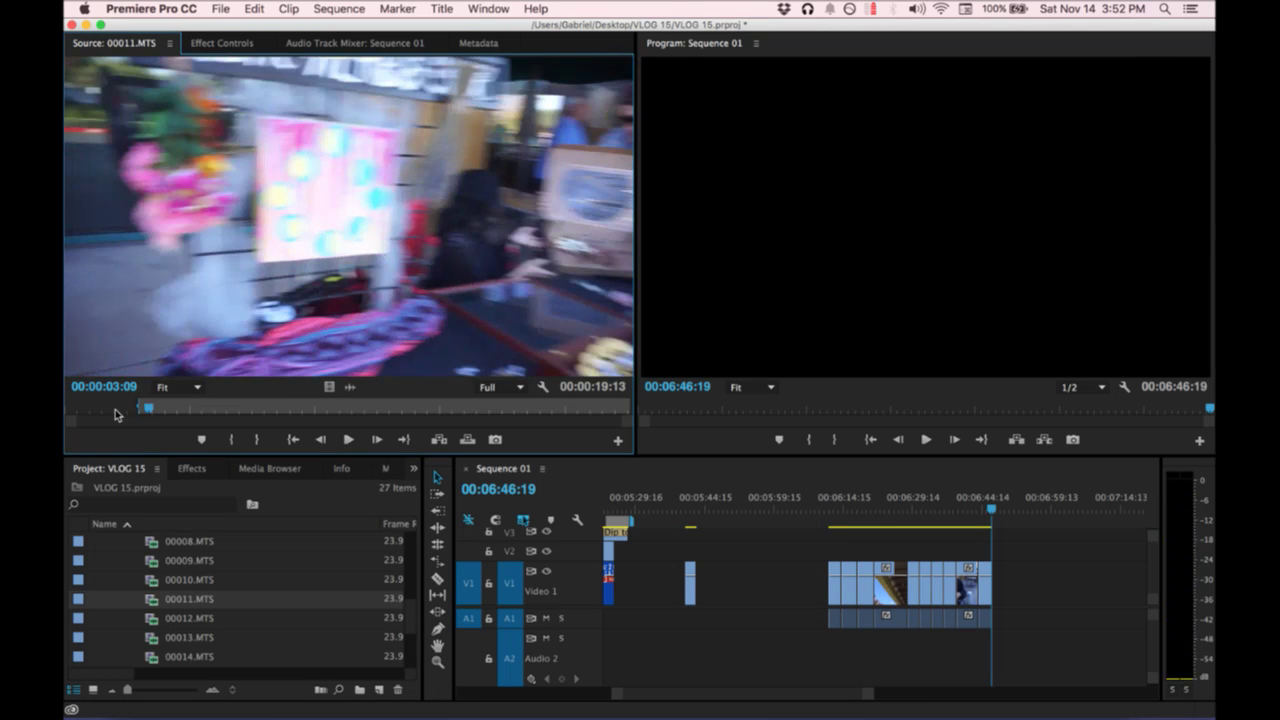
left_click(119, 409)
key("i")
key("space")
key("space")
key("o")
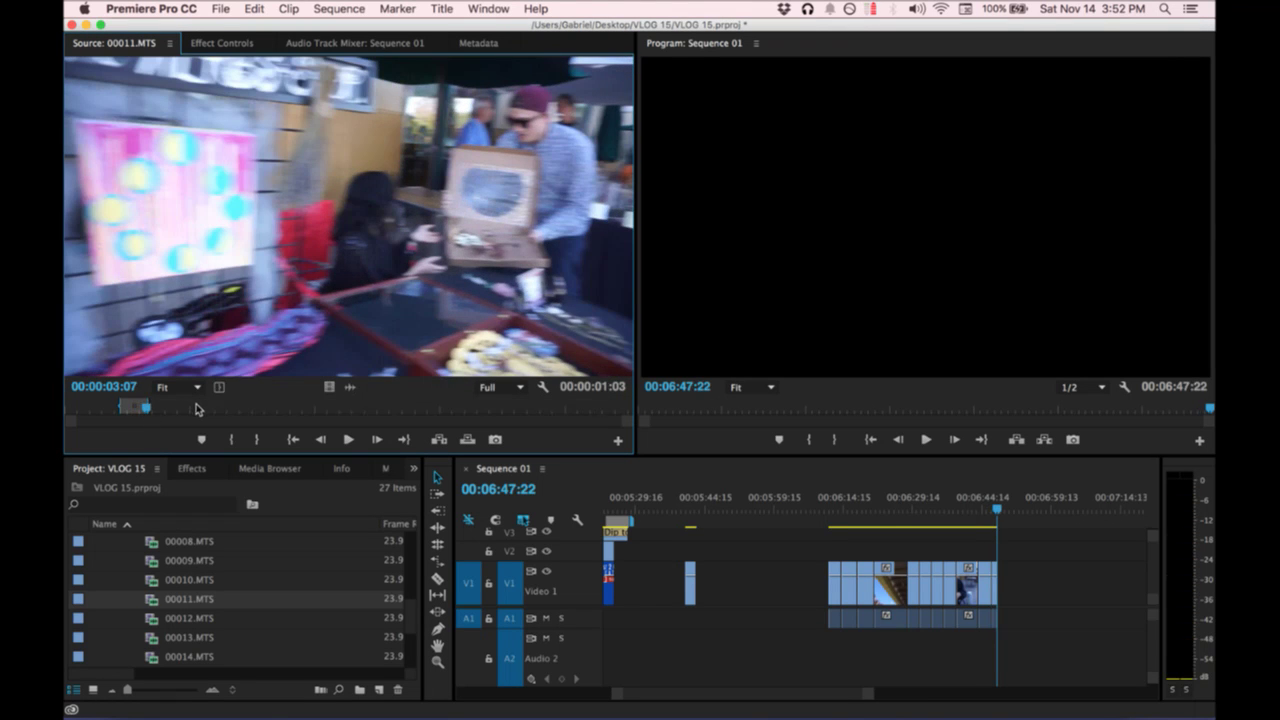
Mark the 00:00:01:09 segment of 00011.MTS starting about 10 seconds in, with the woman taking her slice, and add it to Sequence 01's end.
key("i")
left_click(271, 411)
key("i")
key("space")
key("i")
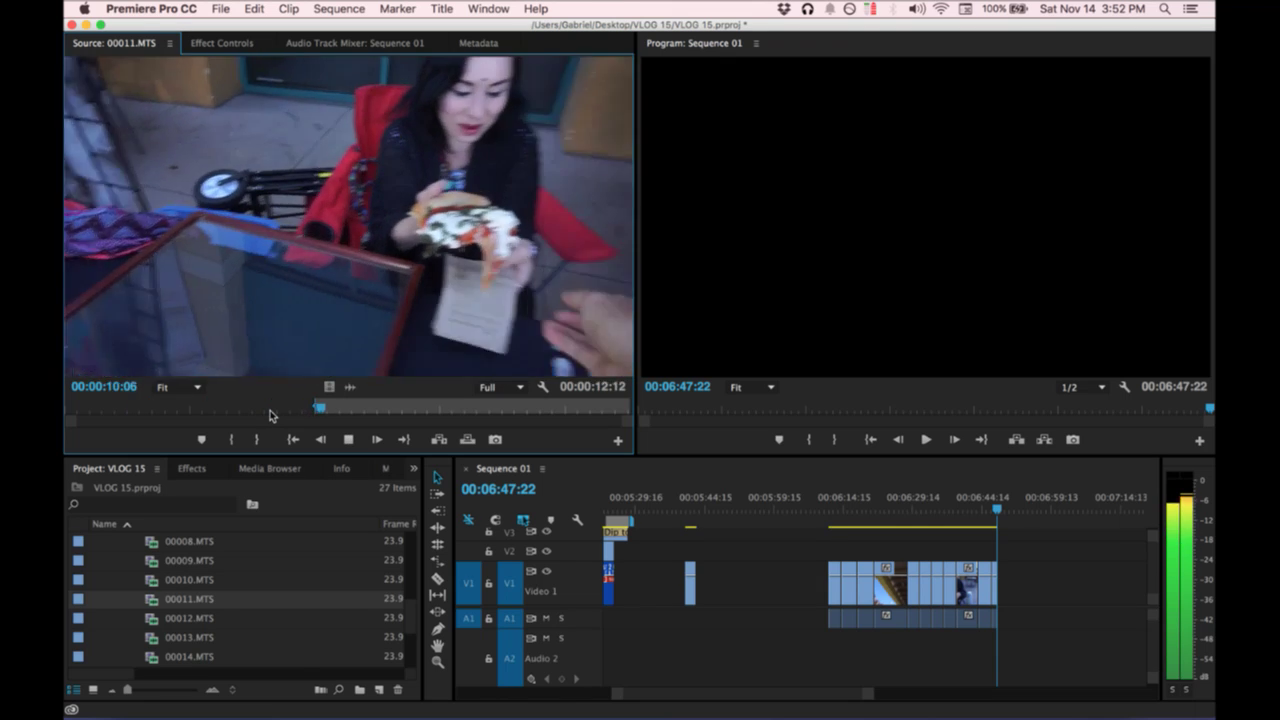
key("o")
key("period")
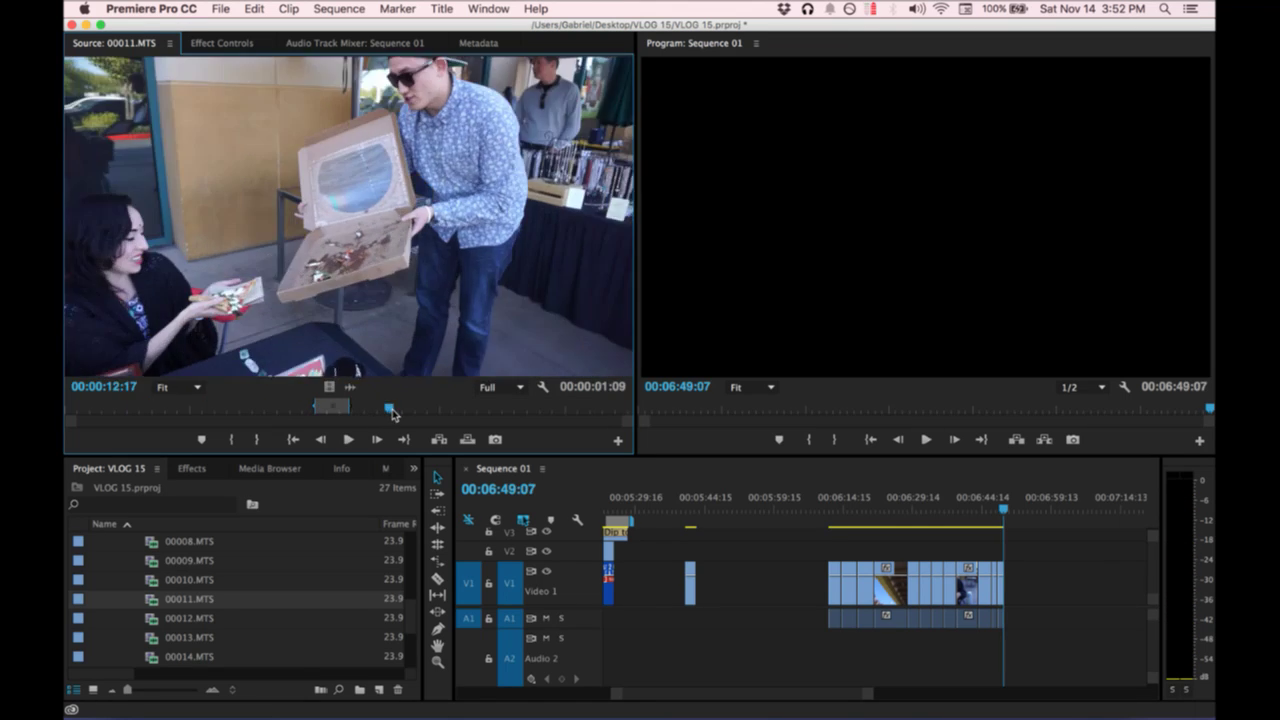
Mark a 00:00:01:14 segment of 00011.MTS ending at 00:00:17:12 and add it to the end of Sequence 01.
mouse_move(393, 412)
left_mouse_down()
mouse_move(424, 411)
mouse_move(406, 414)
left_mouse_up()
key("space")
key("i")
left_click(402, 414)
key("space")
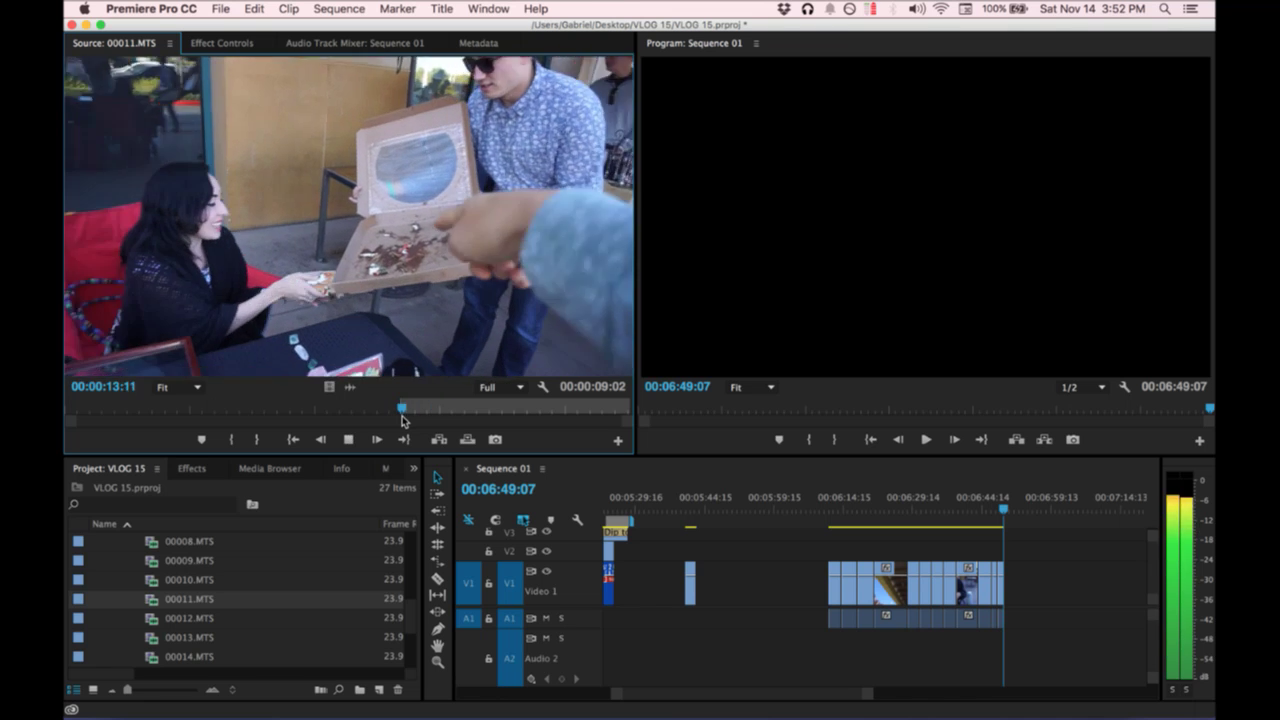
key("i")
key("i")
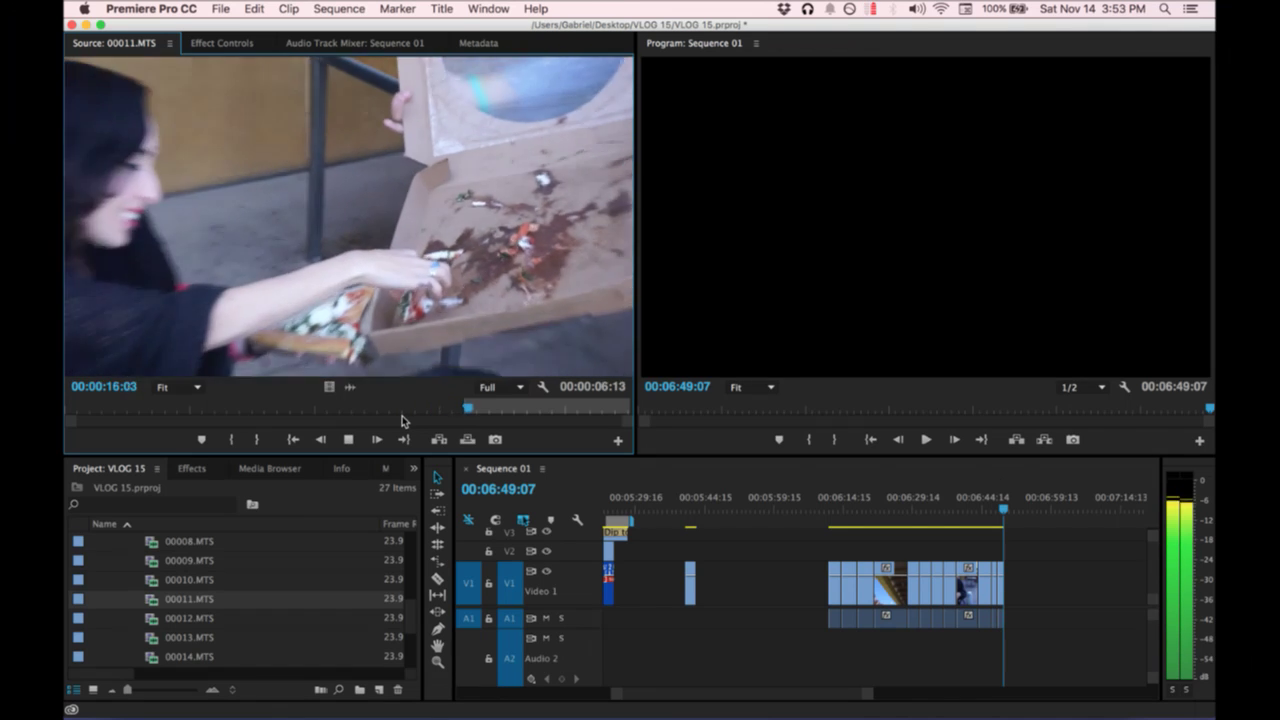
key("space")
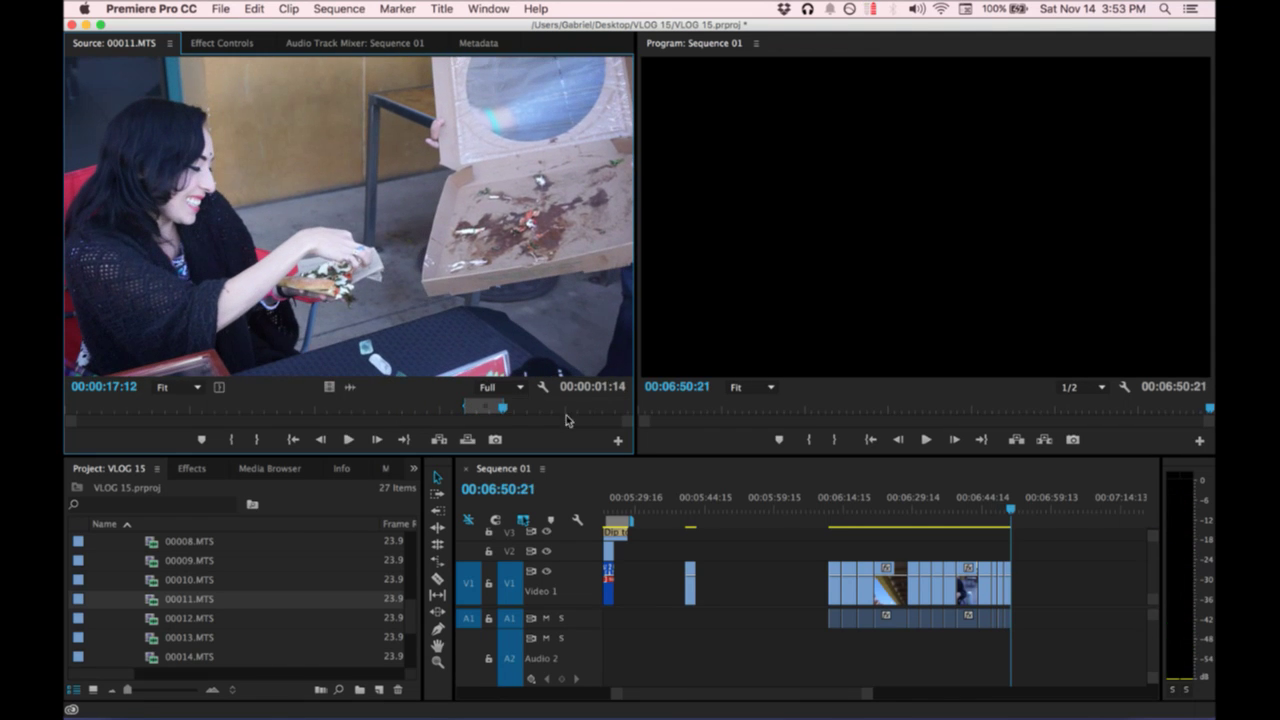
Mark a 00:00:01:06 segment of 00012.MTS ending at 00:00:05:00 and add it to the end of Sequence 01.
left_click(555, 412)
double_click(155, 619)
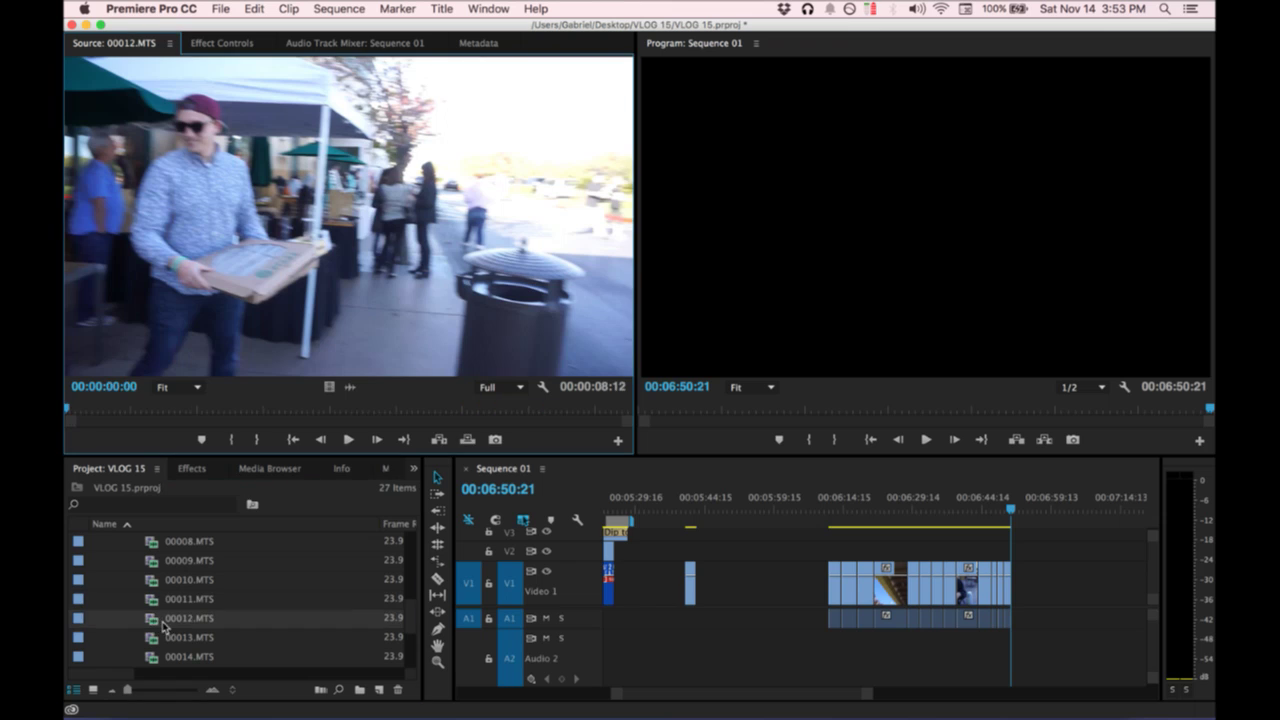
key("space")
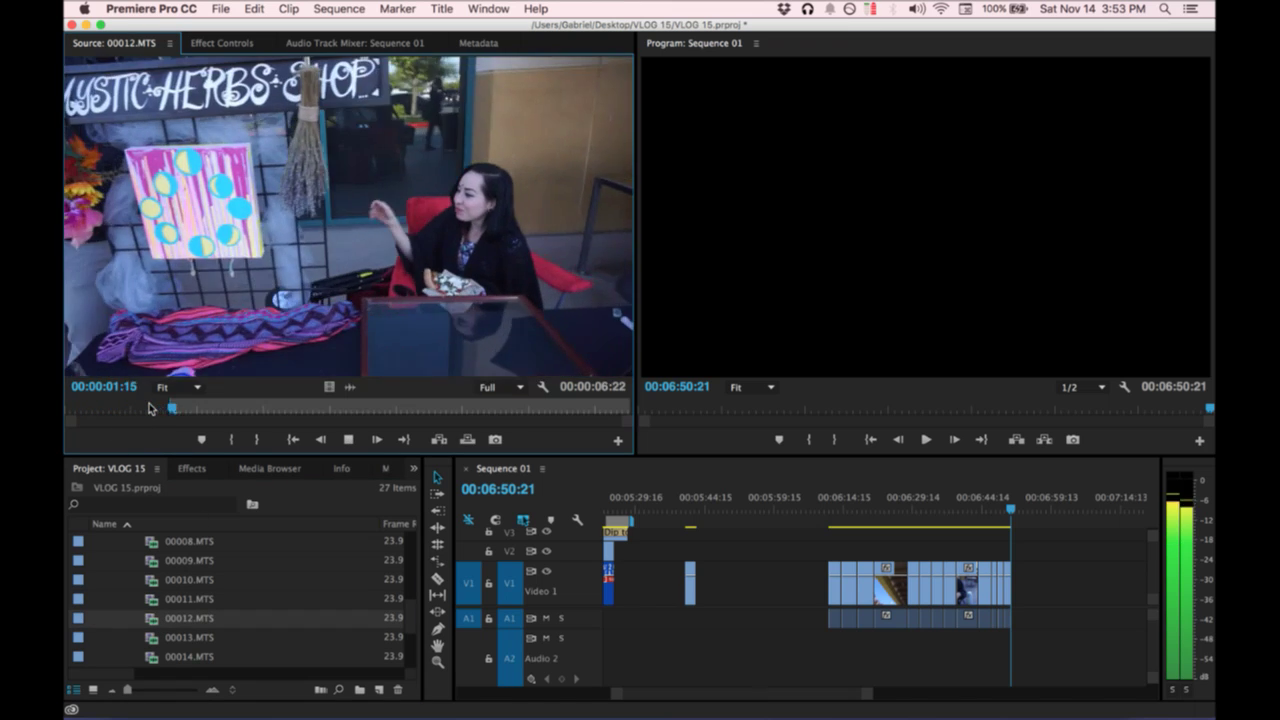
key("i")
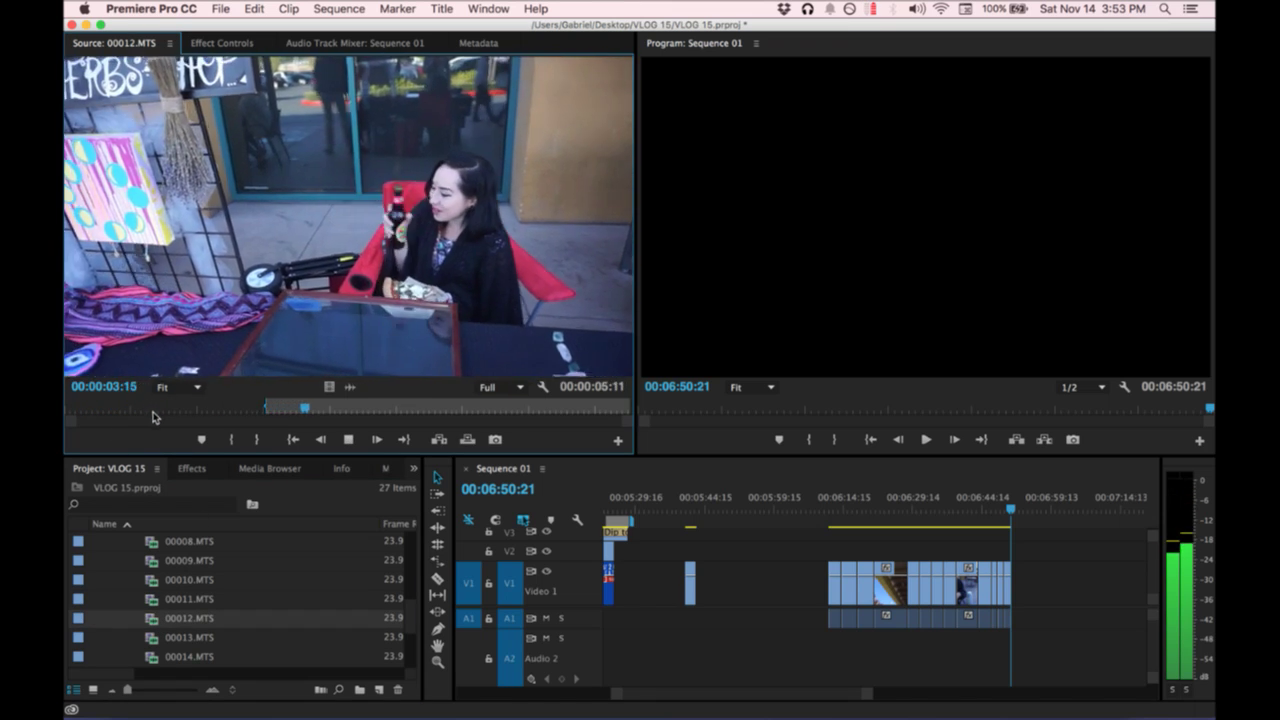
key("i")
key("space")
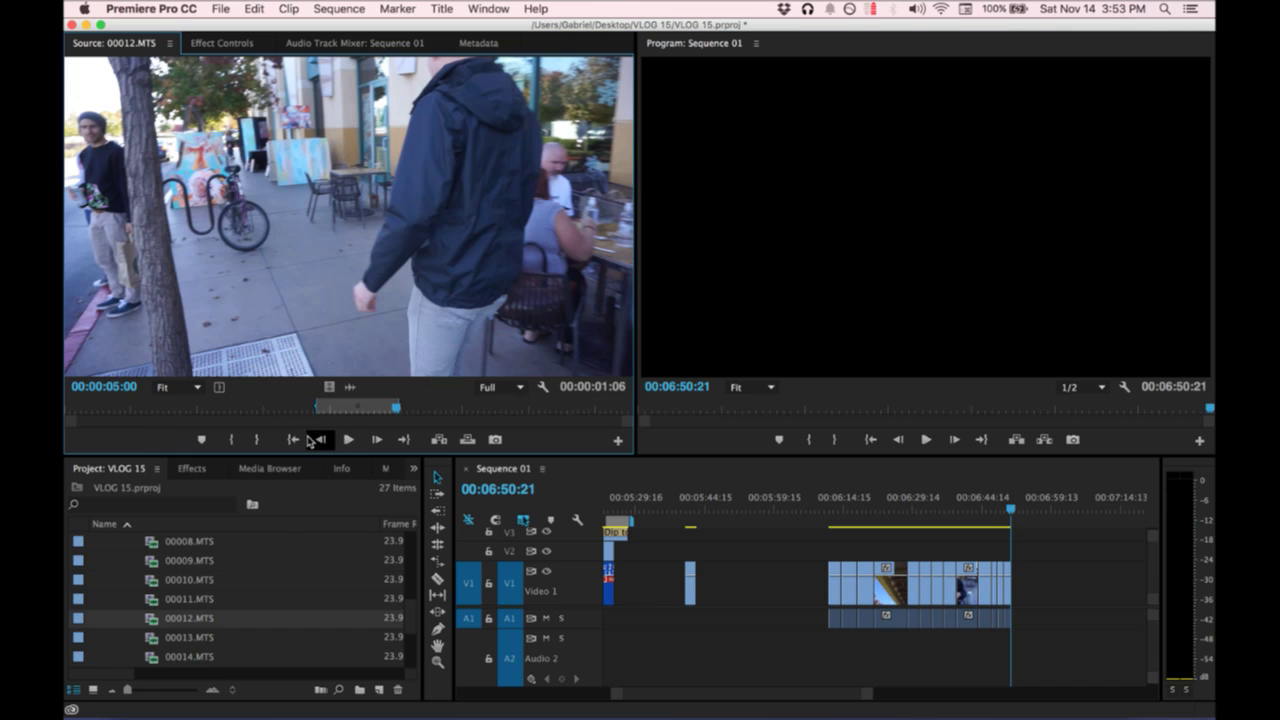
key(".")
Open 00013.MTS as the source clip and play its opening moments.
scroll(256, 545, "down", 1)
double_click(151, 618)
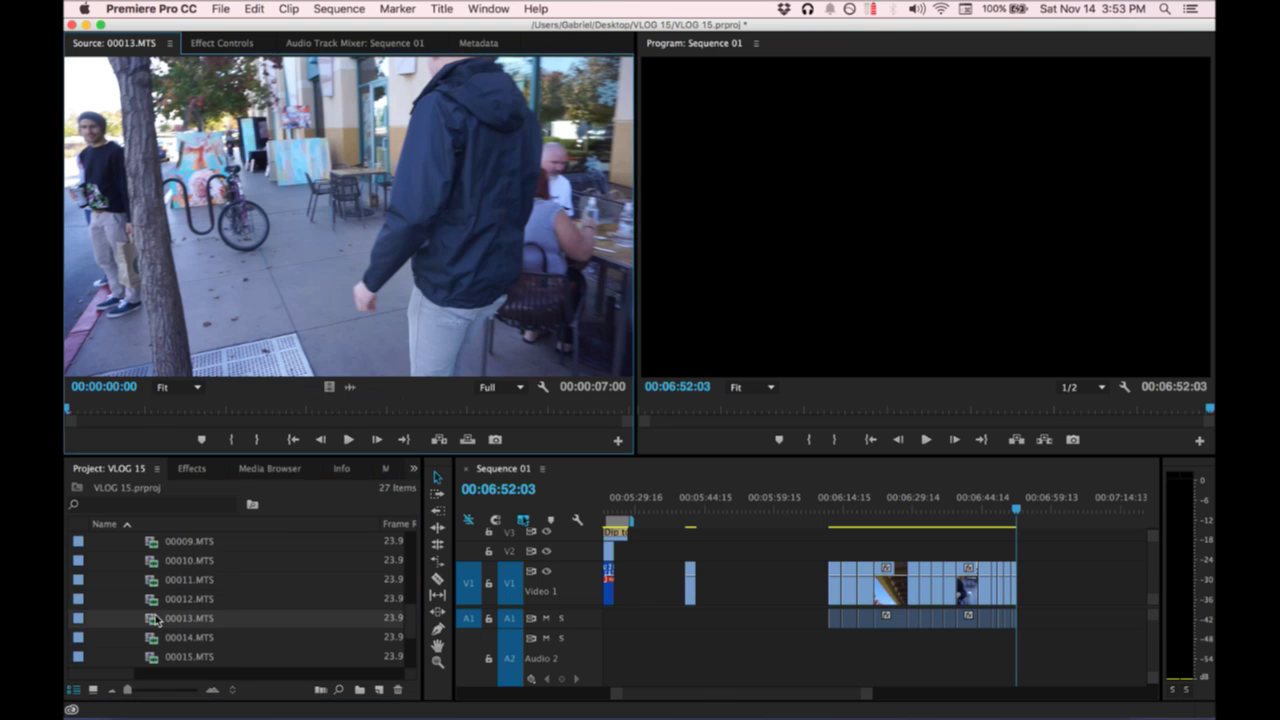
key("space")
key("space")
Switch to Wirecast, select the FaceTime HD Camera Video shot, and return to Premiere Pro.
key("ctrl+Up")
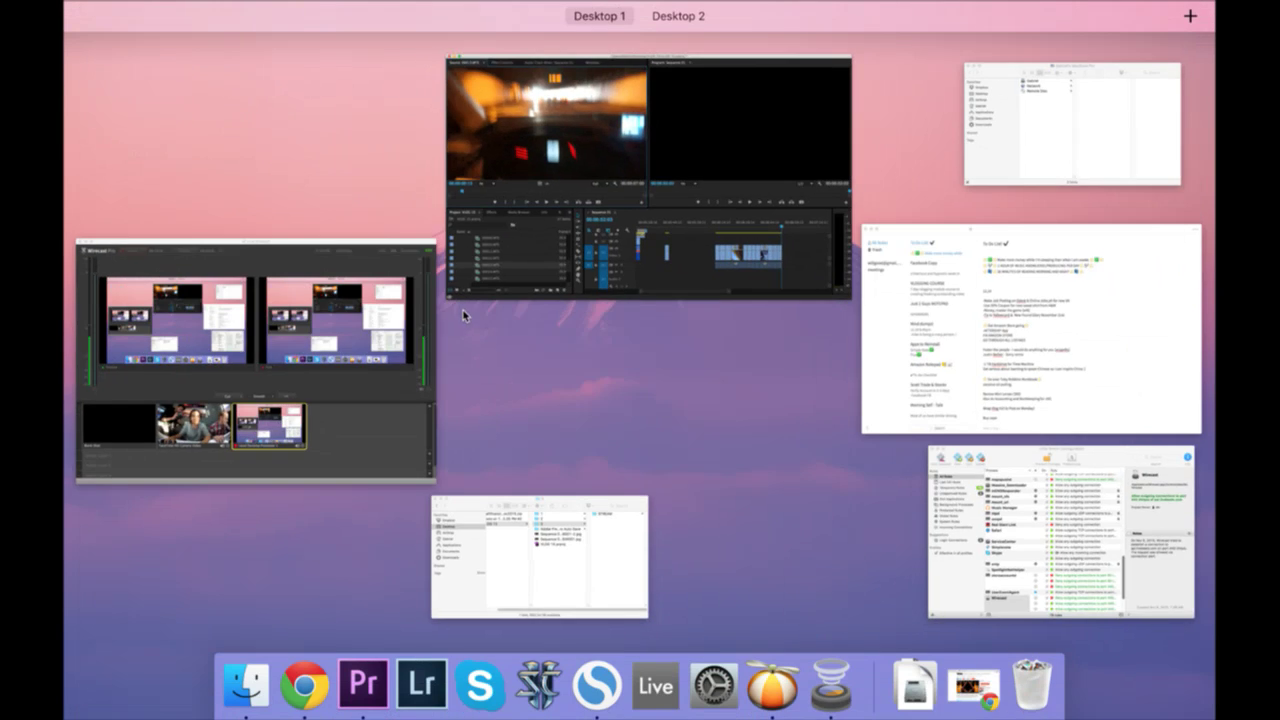
left_click(172, 415)
left_click(414, 524)
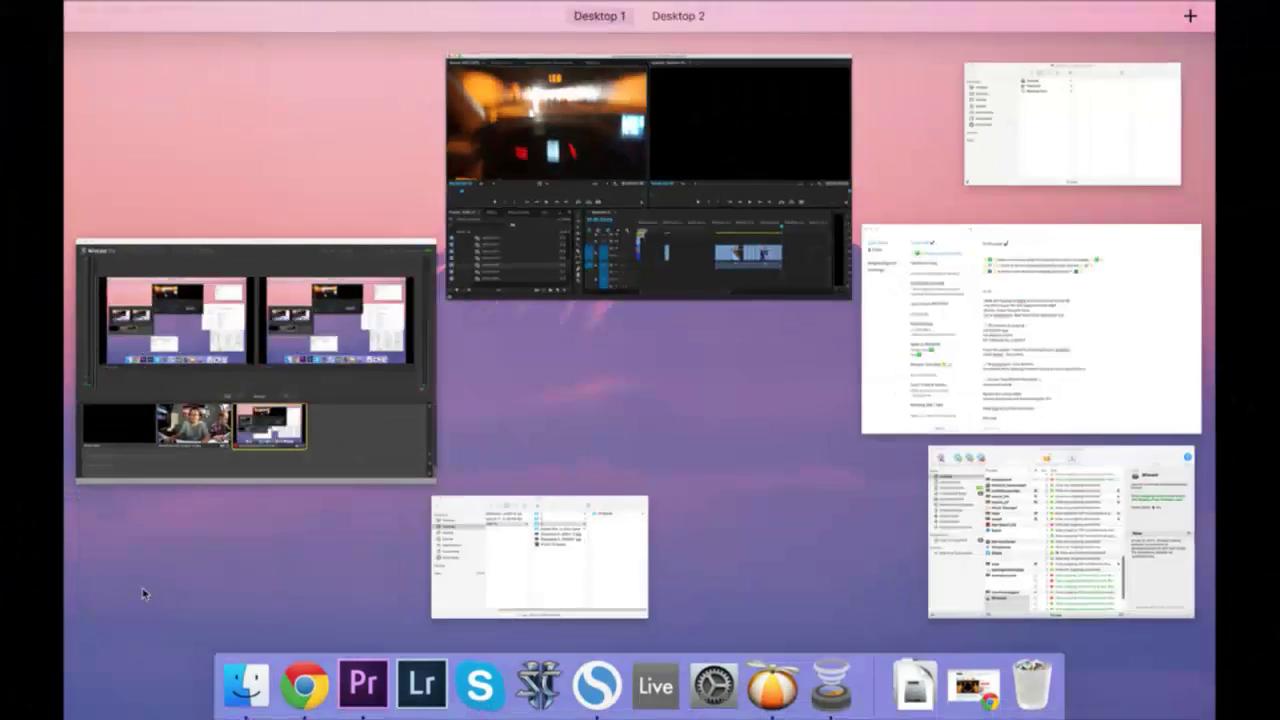
key("ctrl+Up")
Mark a 00:00:01:14 segment of 00013.MTS ending at 00:00:04:06 and add it to the end of Sequence 01.
key("space")
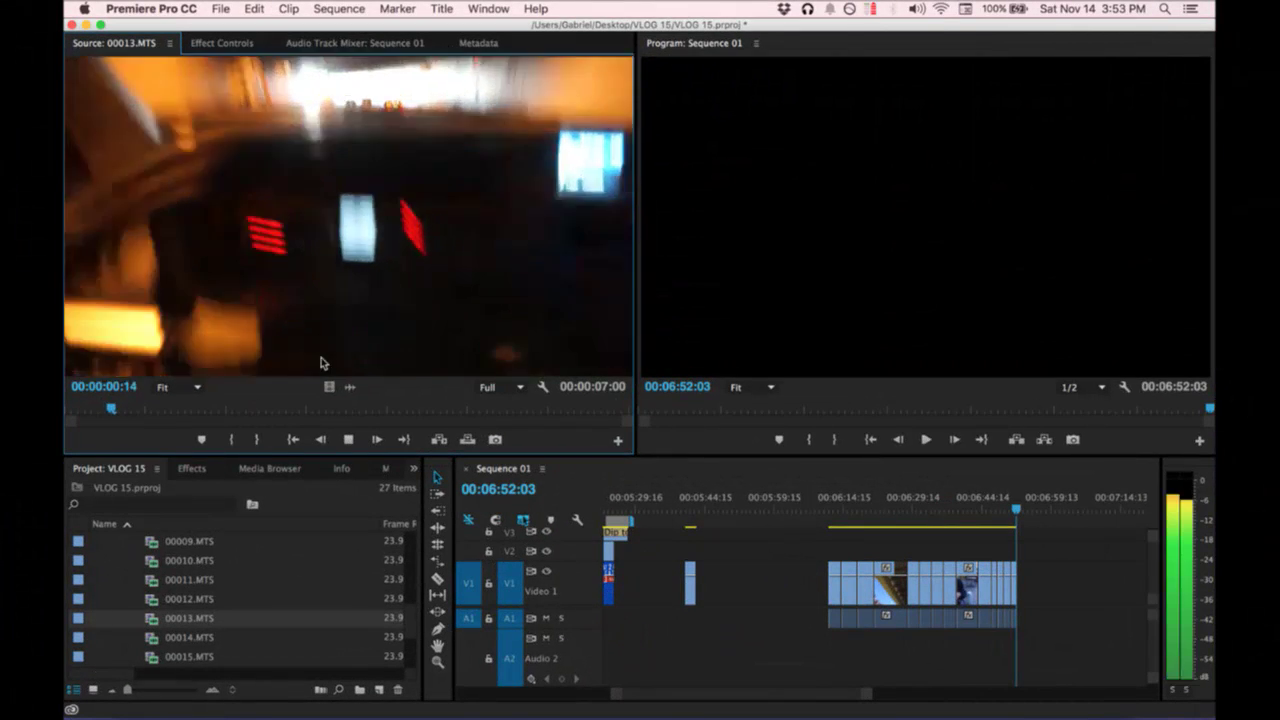
key("i")
key("i")
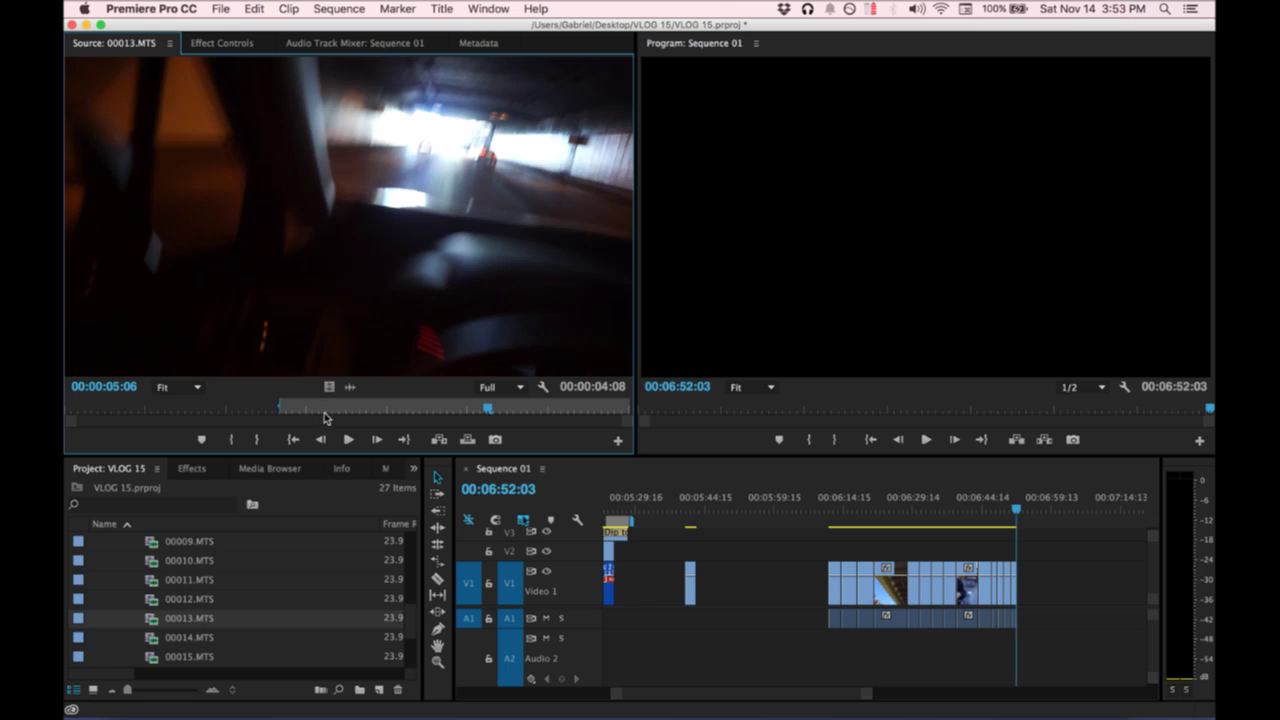
left_click(407, 407)
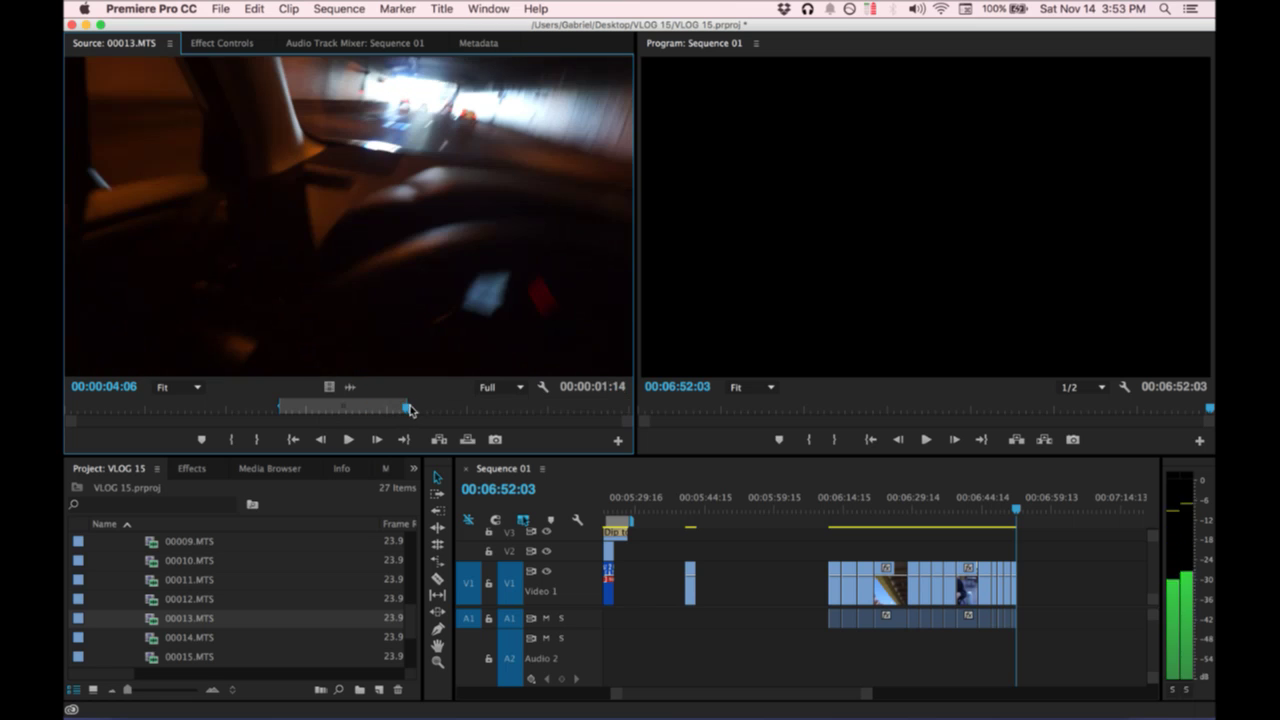
Mark the 00:00:01:19 segment of 00014.MTS starting at 00:00:02:08 and add it to the end of Sequence 01.
scroll(287, 605, "down", 2)
double_click(154, 600)
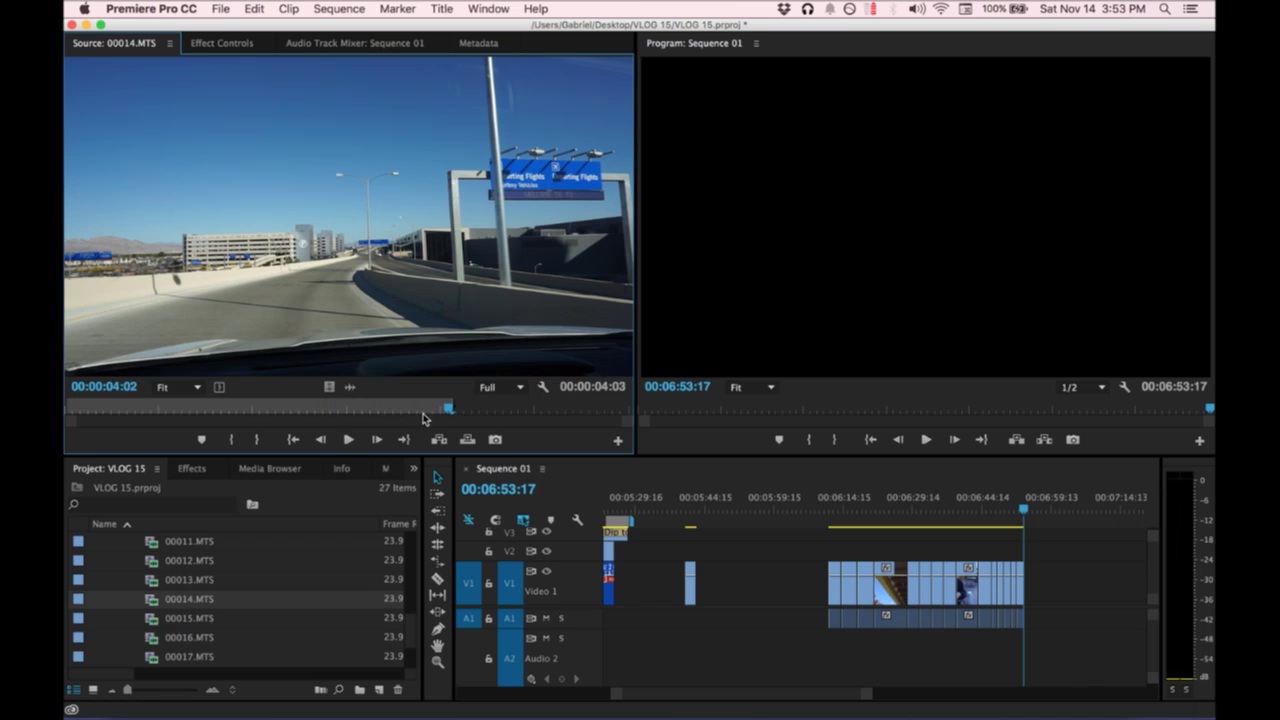
key("comma")
Mark a short moment of 00015.MTS and add it to the end of Sequence 01.
scroll(212, 583, "down", 2)
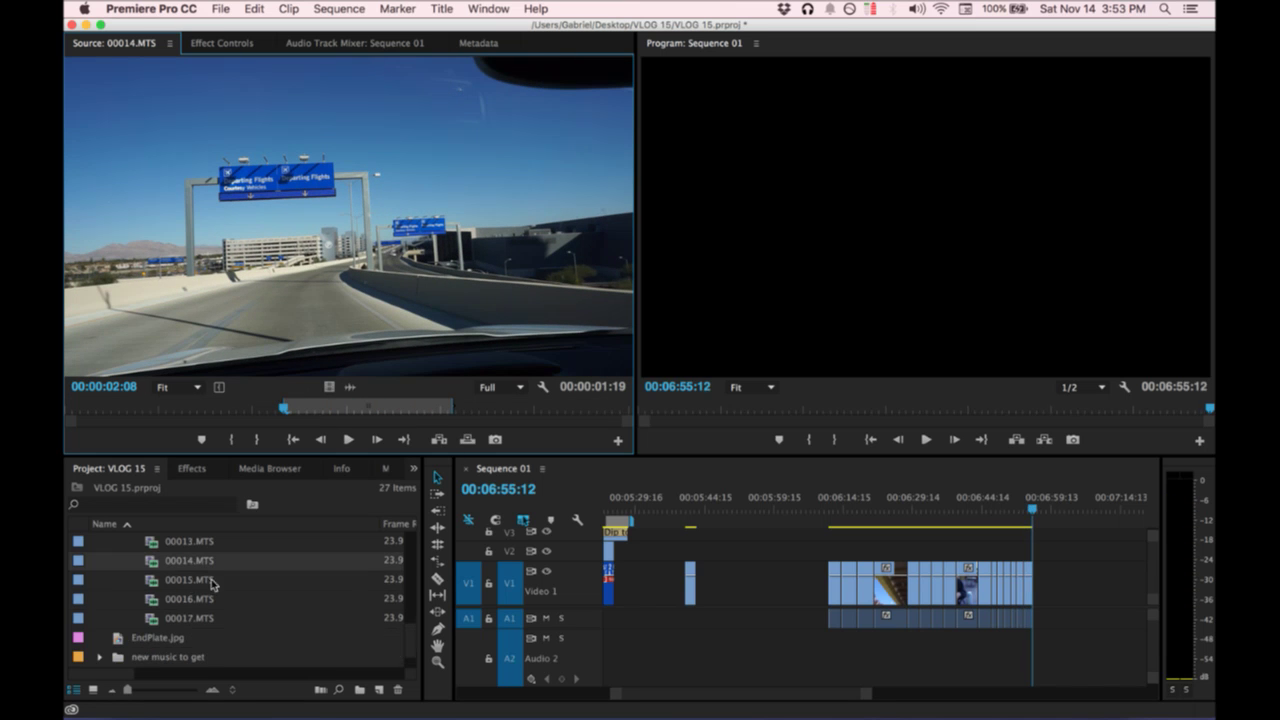
double_click(152, 582)
key("i")
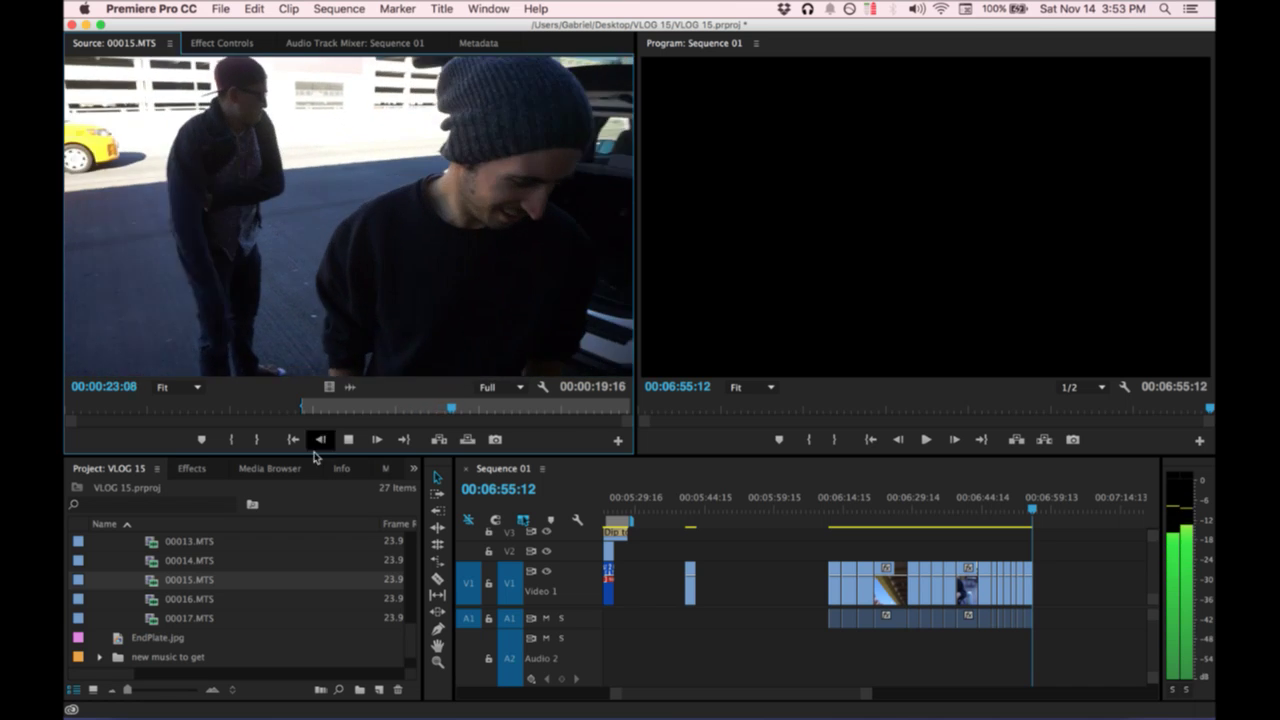
Mark two hugging moments in 00016.MTS, the second 00:00:05:19 long, and add each to the end of Sequence 01.
double_click(158, 599)
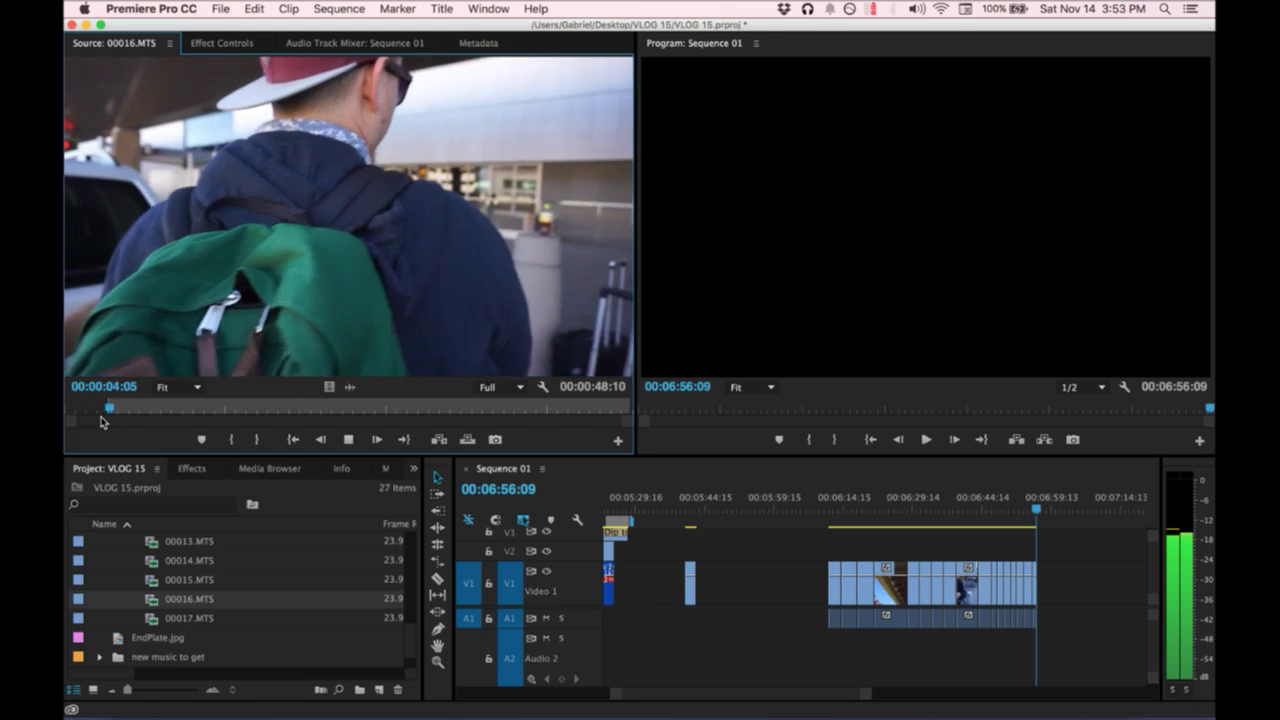
key("space")
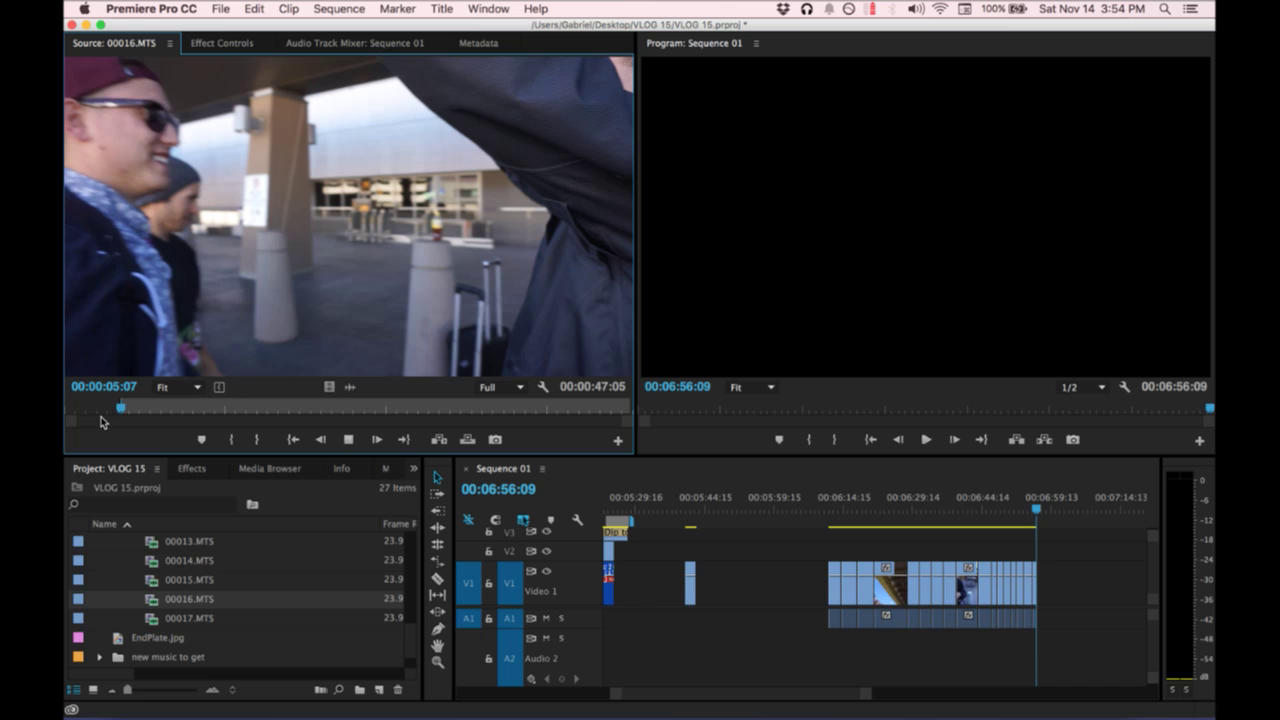
key("space")
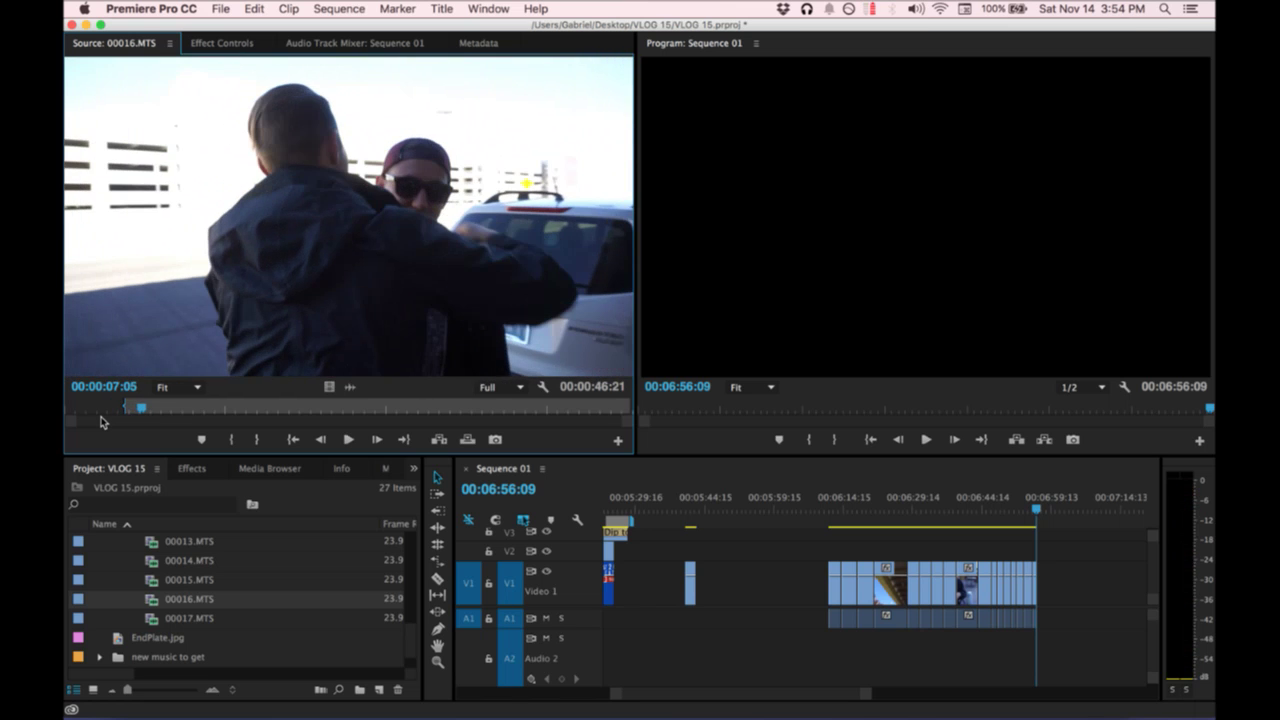
key(".")
left_click_drag(141, 423, 251, 431)
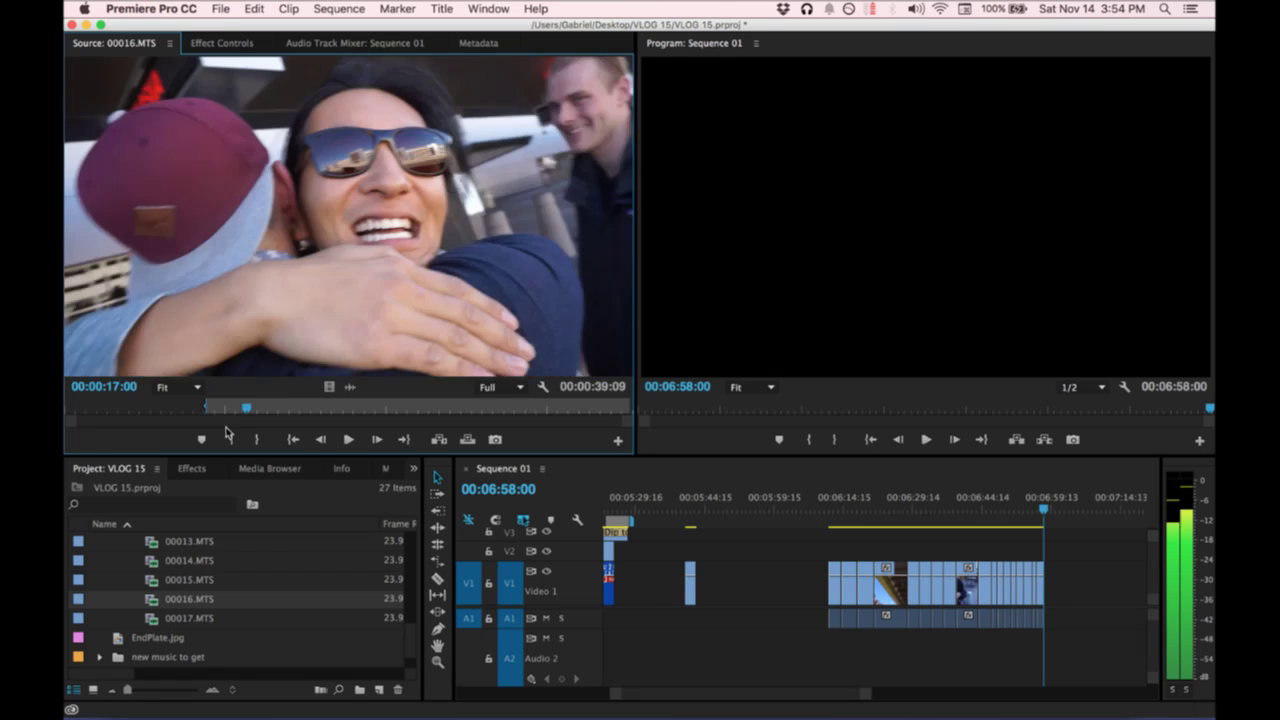
key("space")
Set the In point of 00016.MTS about 31 seconds in, before the group selfie, and review the shot up to 00:00:40:15.
left_click_drag(327, 411, 390, 411)
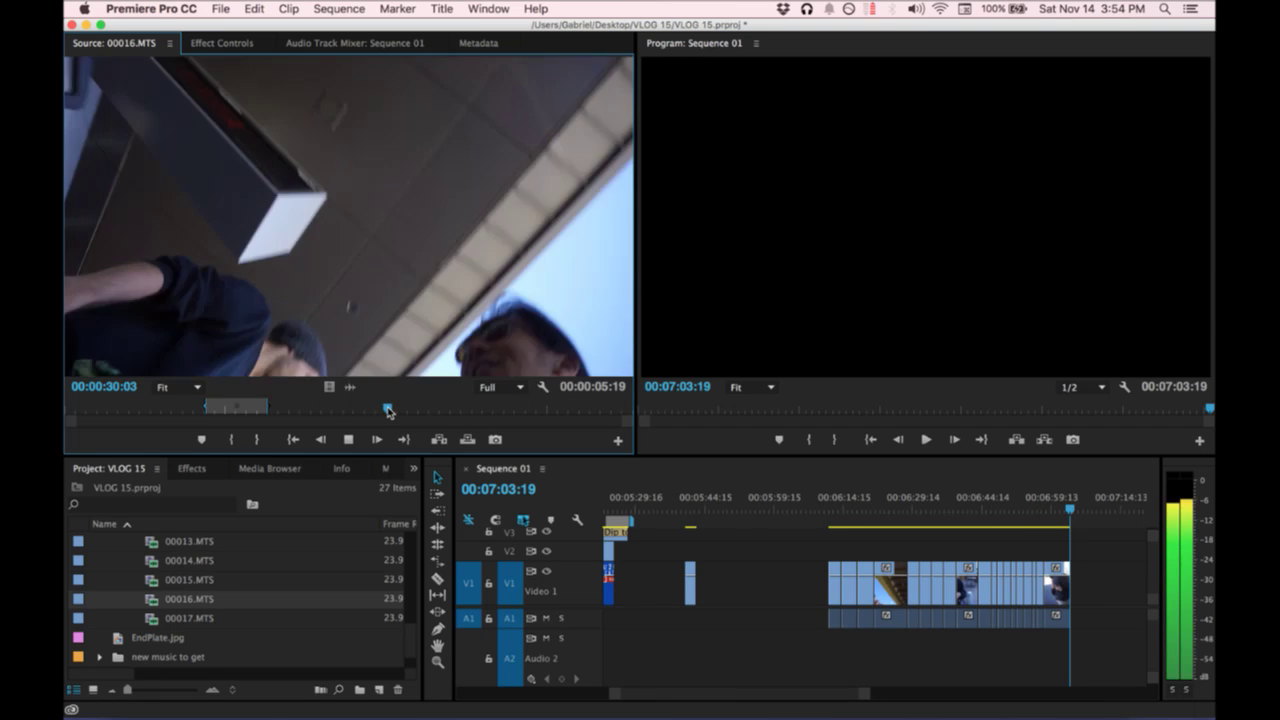
key("i")
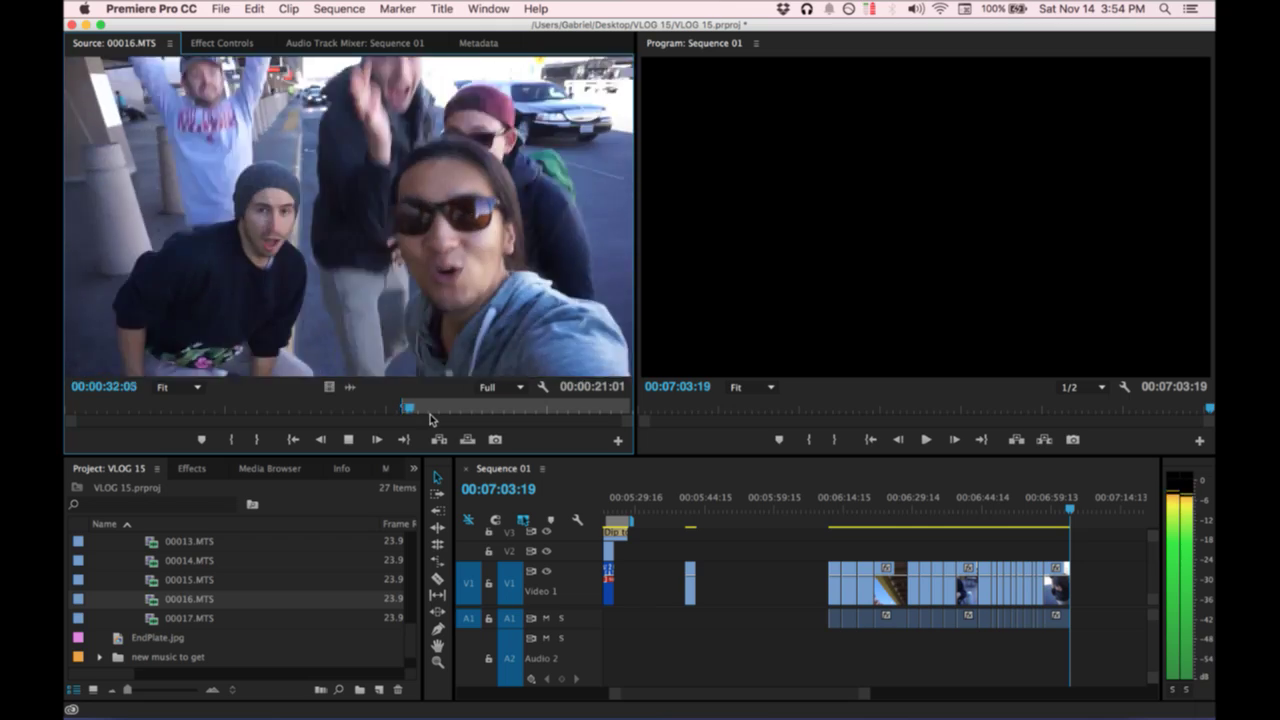
left_click(402, 410)
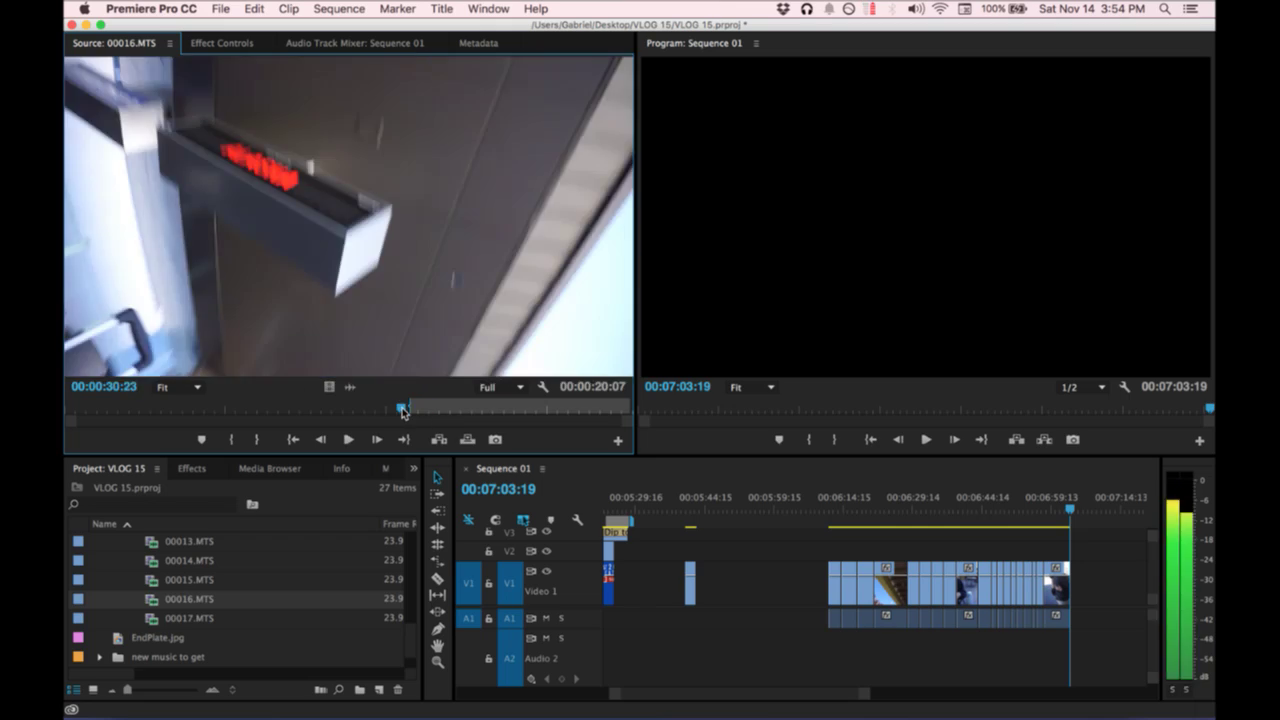
key("space")
key("i")
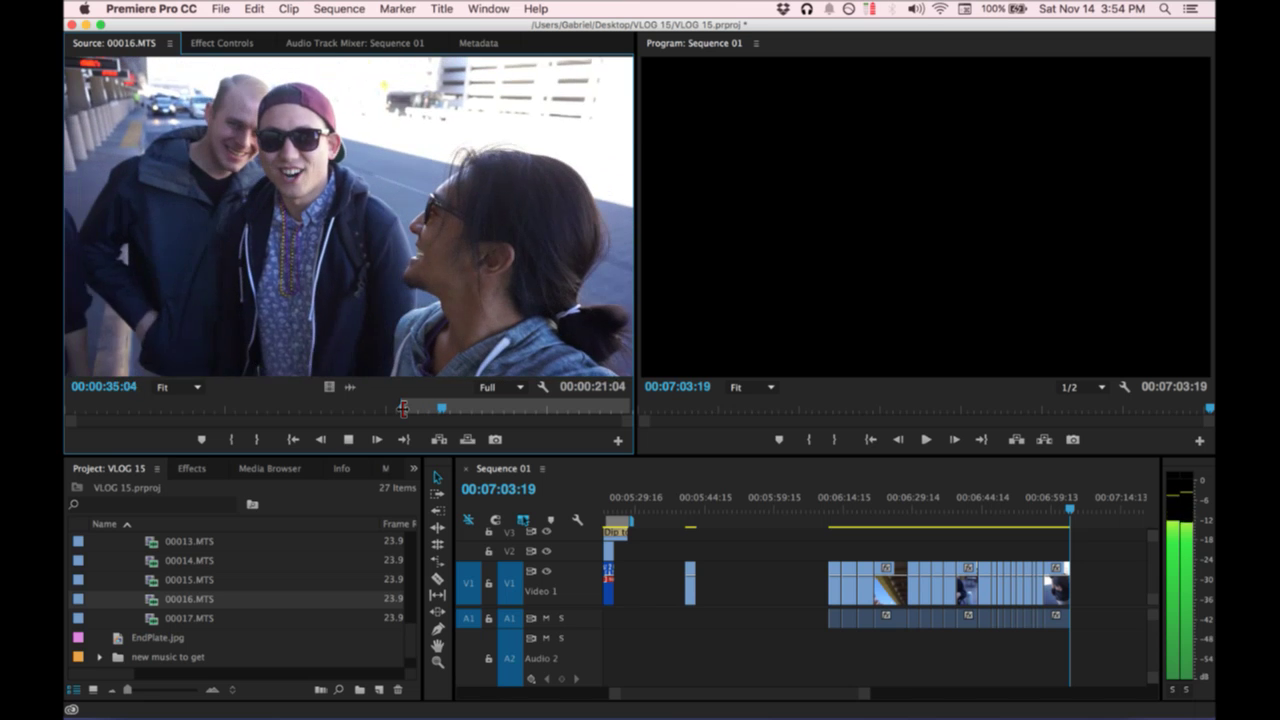
key("space")
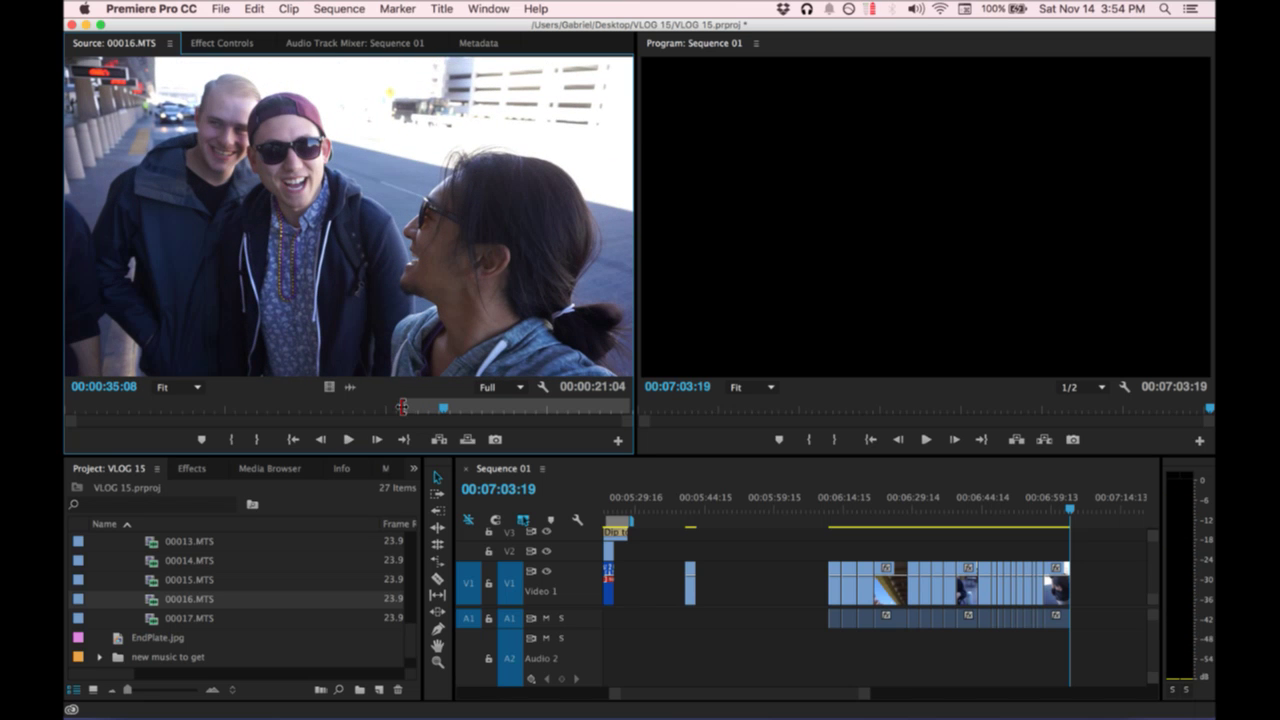
key("space")
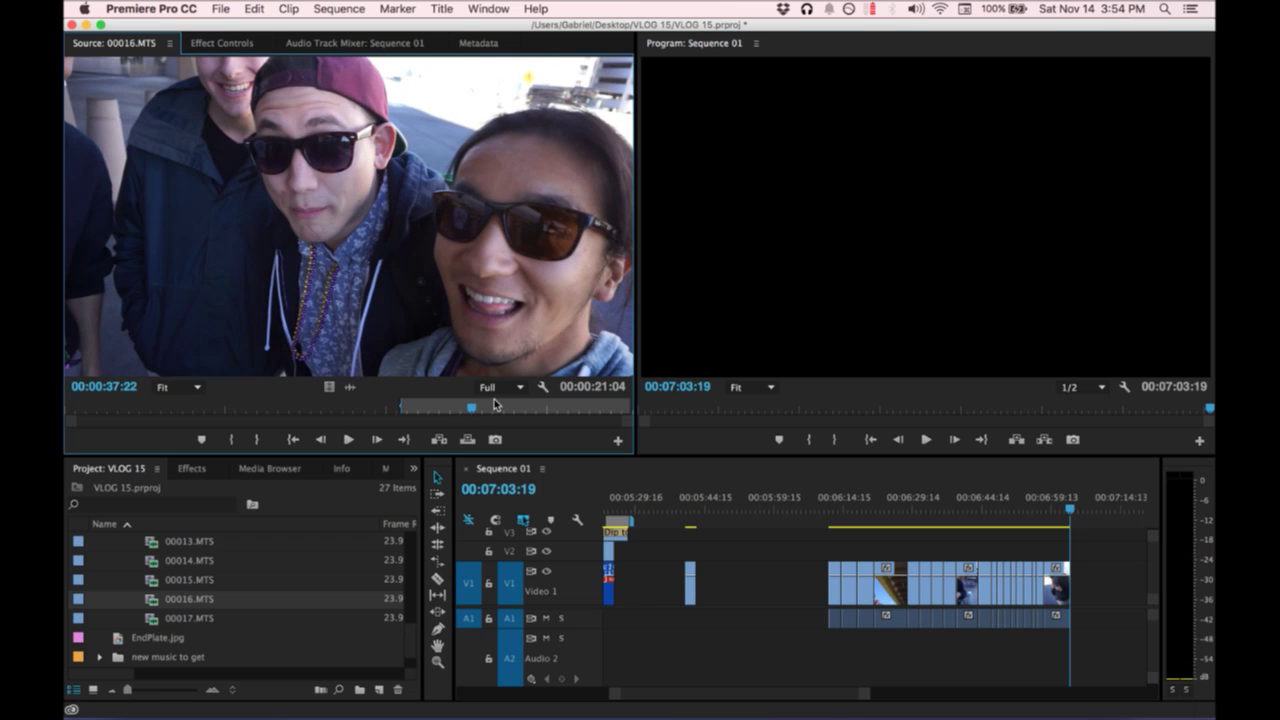
left_click_drag(490, 414, 501, 415)
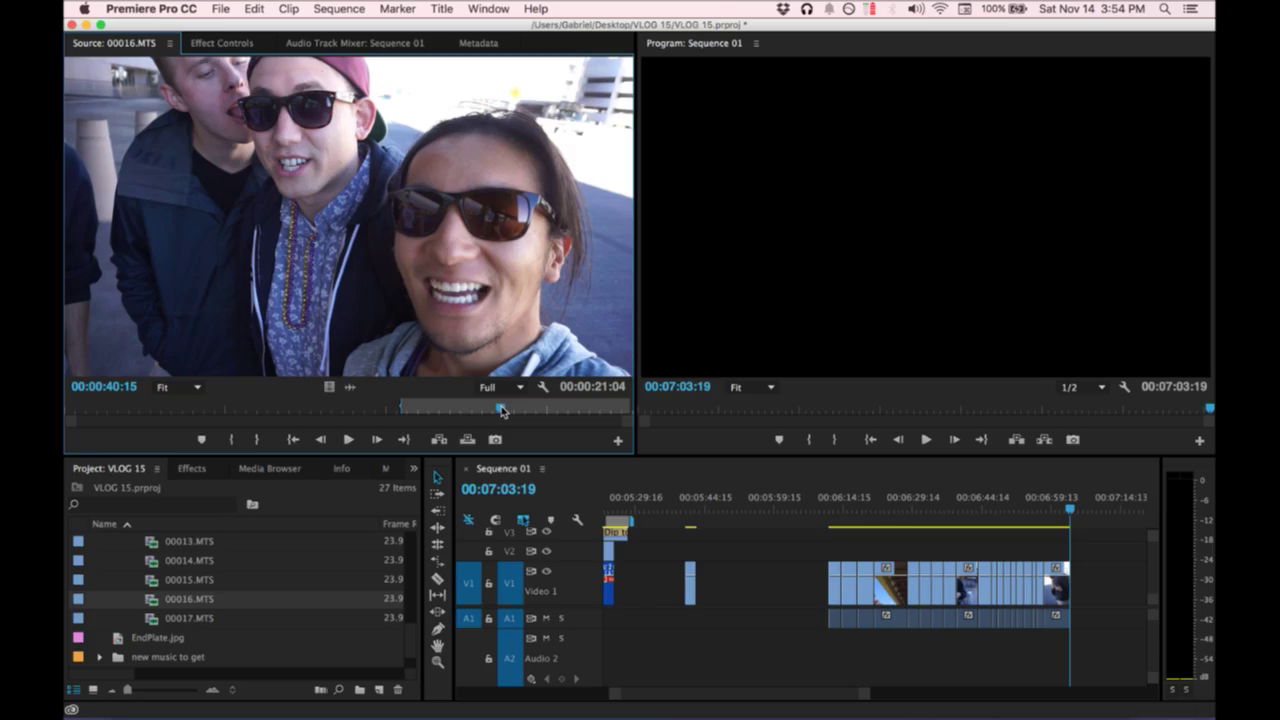
Switch to Wirecast and take the FaceTime HD Camera Video shot live.
key("ctrl+Up")
left_click(346, 367)
left_click(440, 546)
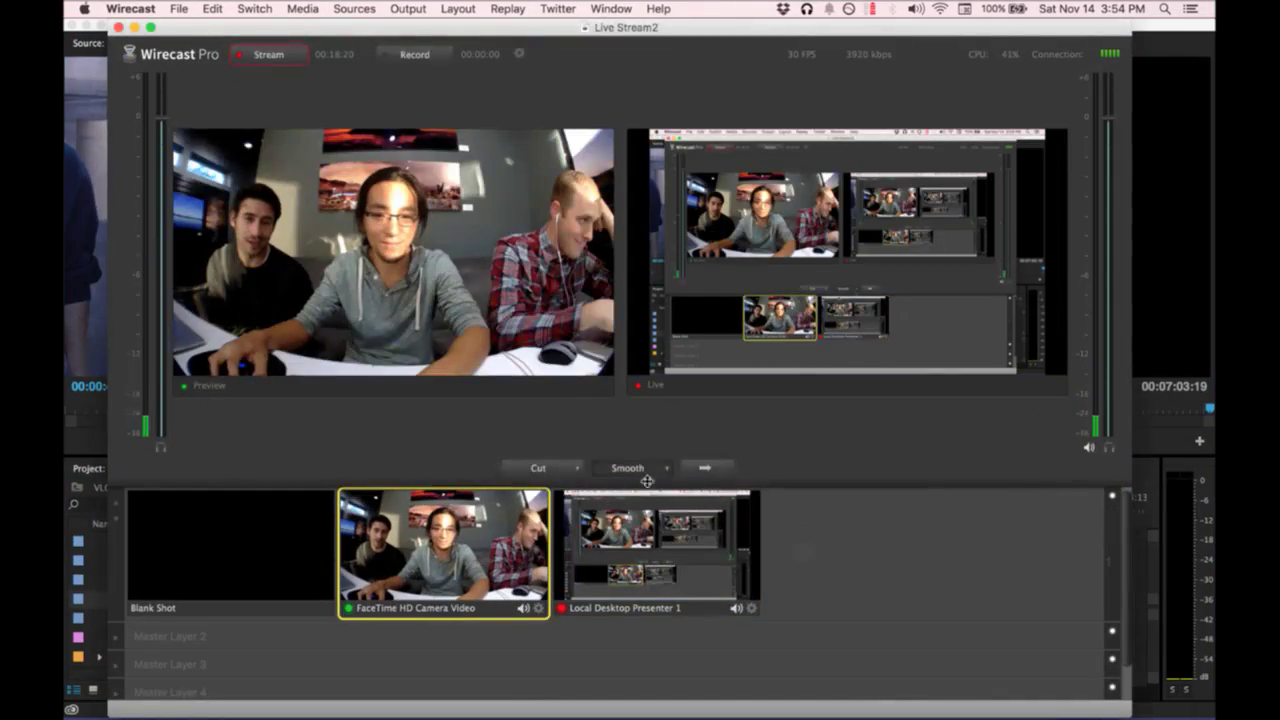
left_click(710, 468)
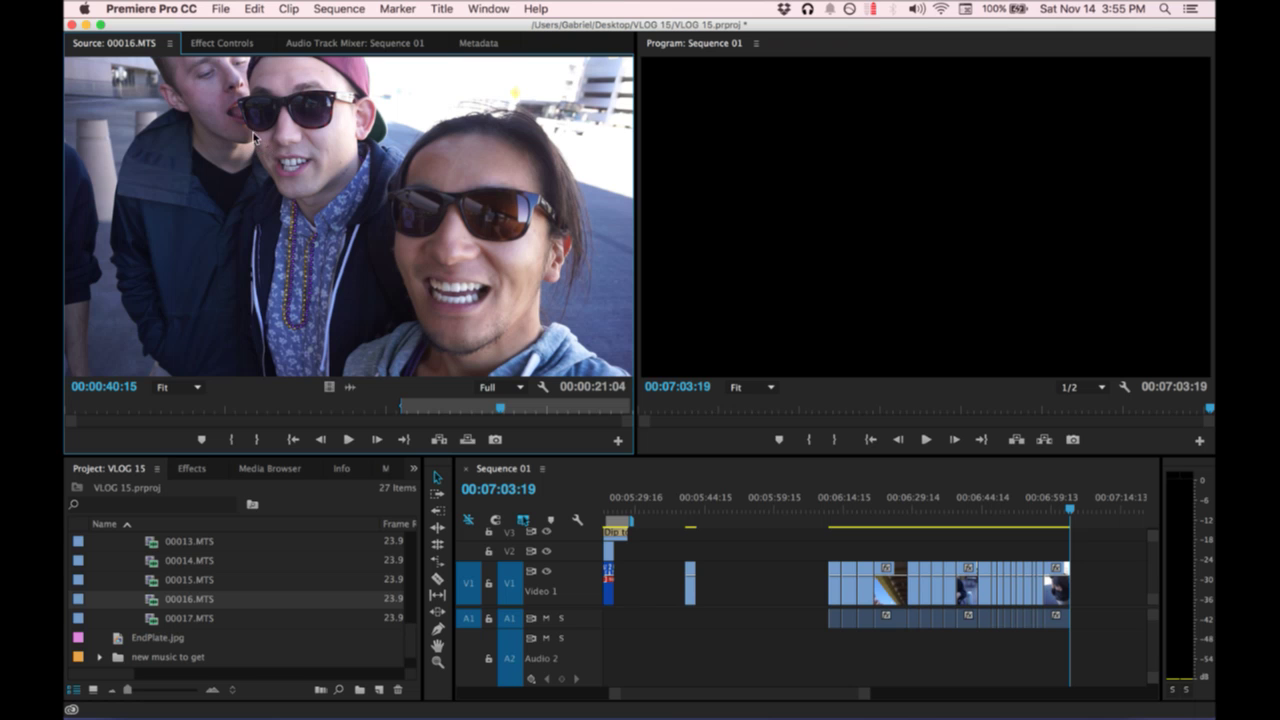
End the 00:00:19:04 group selfie segment of 00016.MTS at 00:00:50:19 and add it to the end of Sequence 01.
key("space")
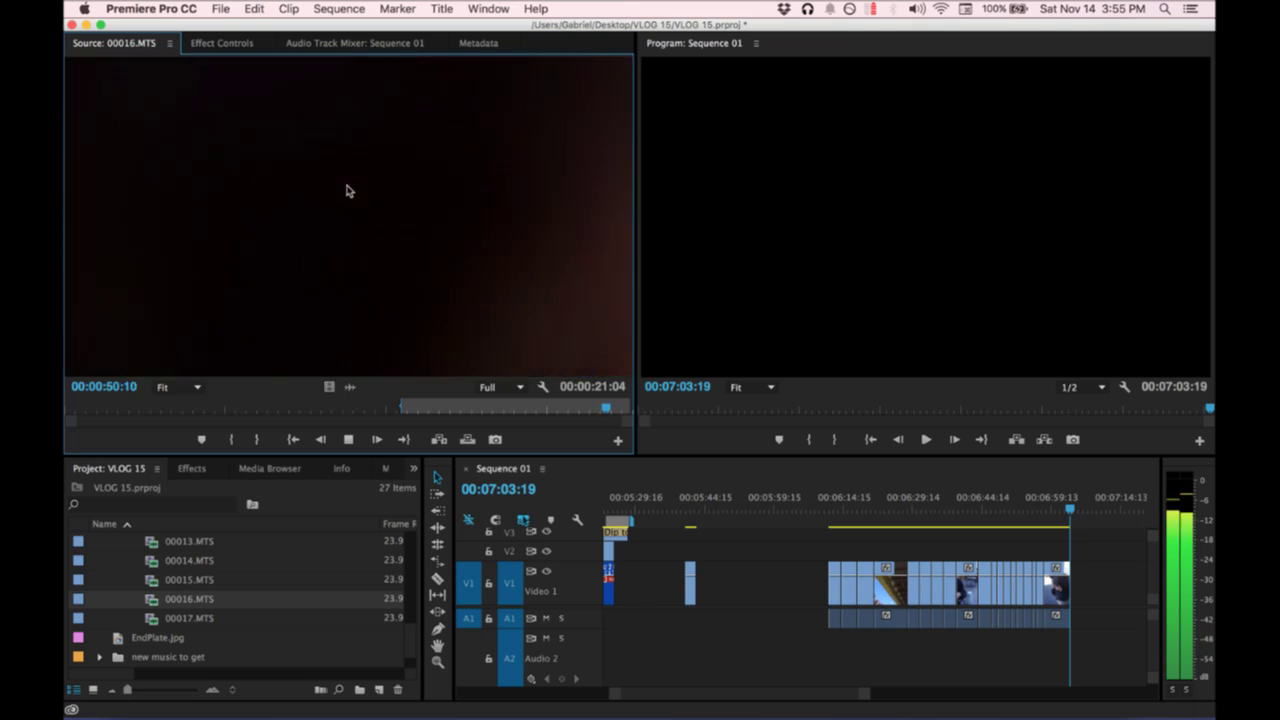
key("space")
key("o")
key(".")
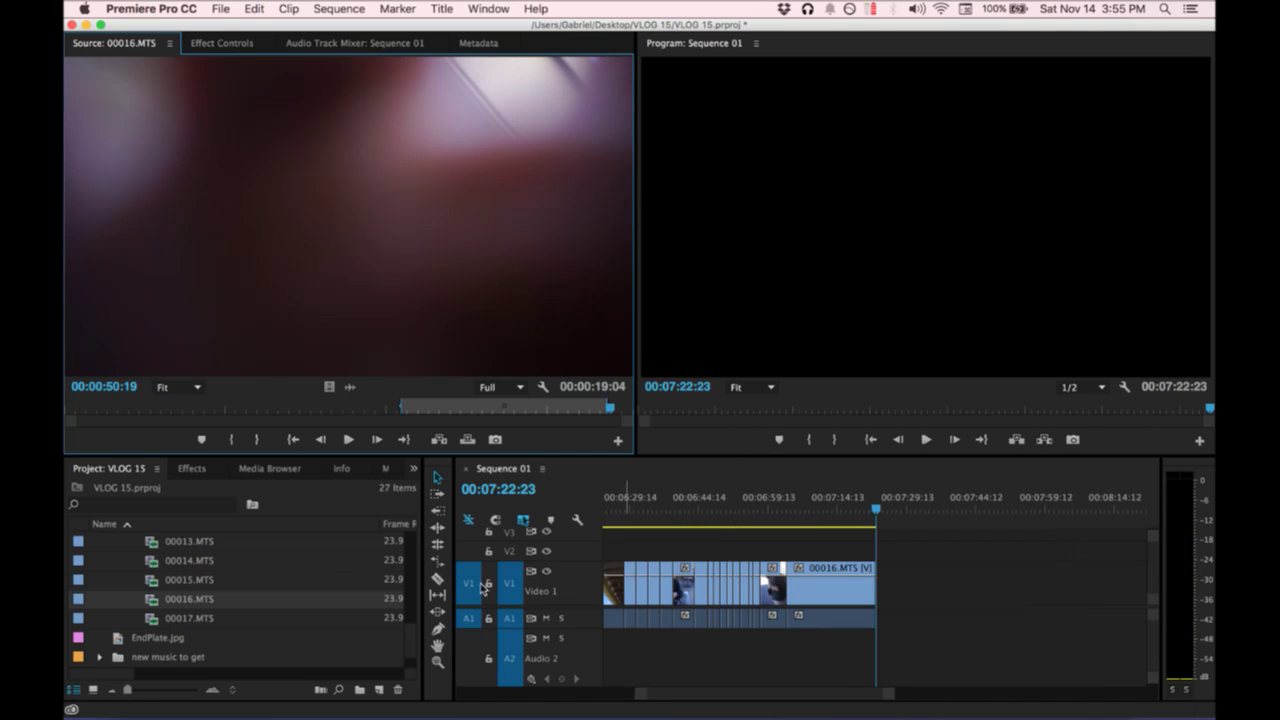
Mark a 00:00:03:03 segment of 00017.MTS ending at 00:00:15:21, with the friends waving goodbye at the curb.
double_click(150, 618)
left_click_drag(68, 408, 241, 410)
key("i")
key("space")
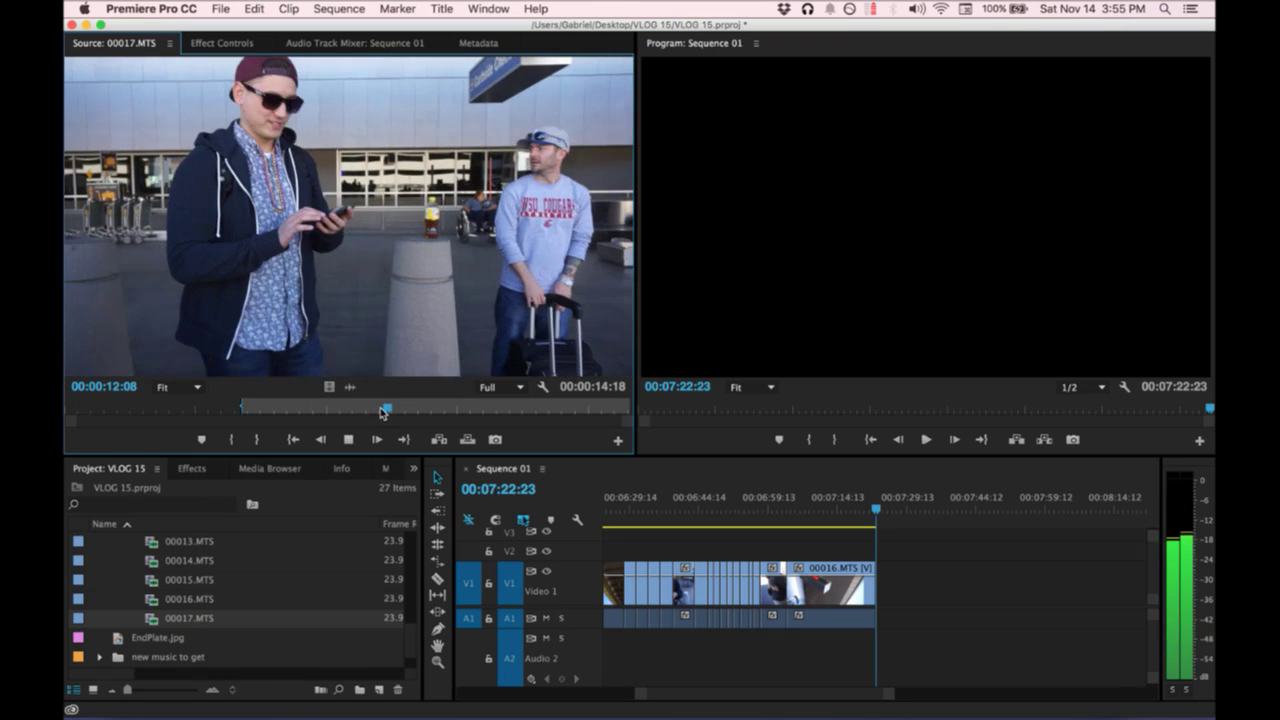
left_click_drag(381, 412, 400, 410)
key("i")
key("space")
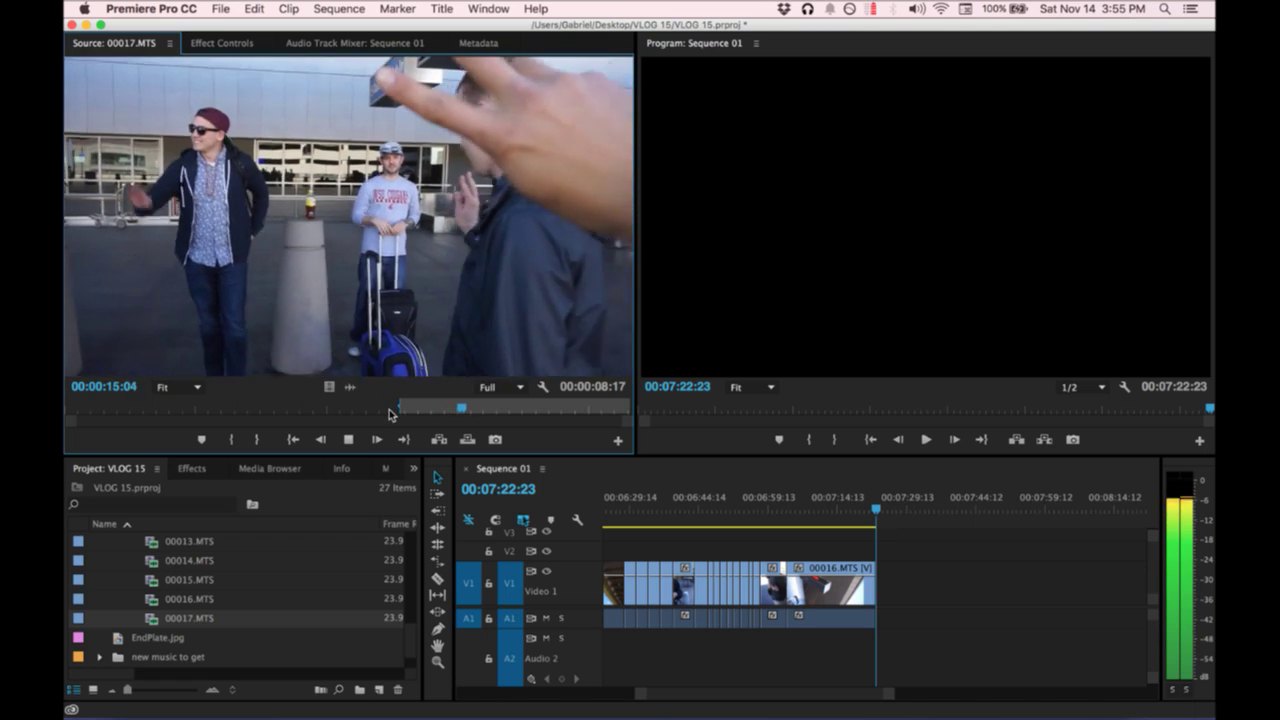
key("o")
key("space")
Place the marked 00017.MTS segment in Sequence 01 at about 00:07:44, leaving a gap after the last 00016.MTS clip.
left_click(977, 514)
key(".")
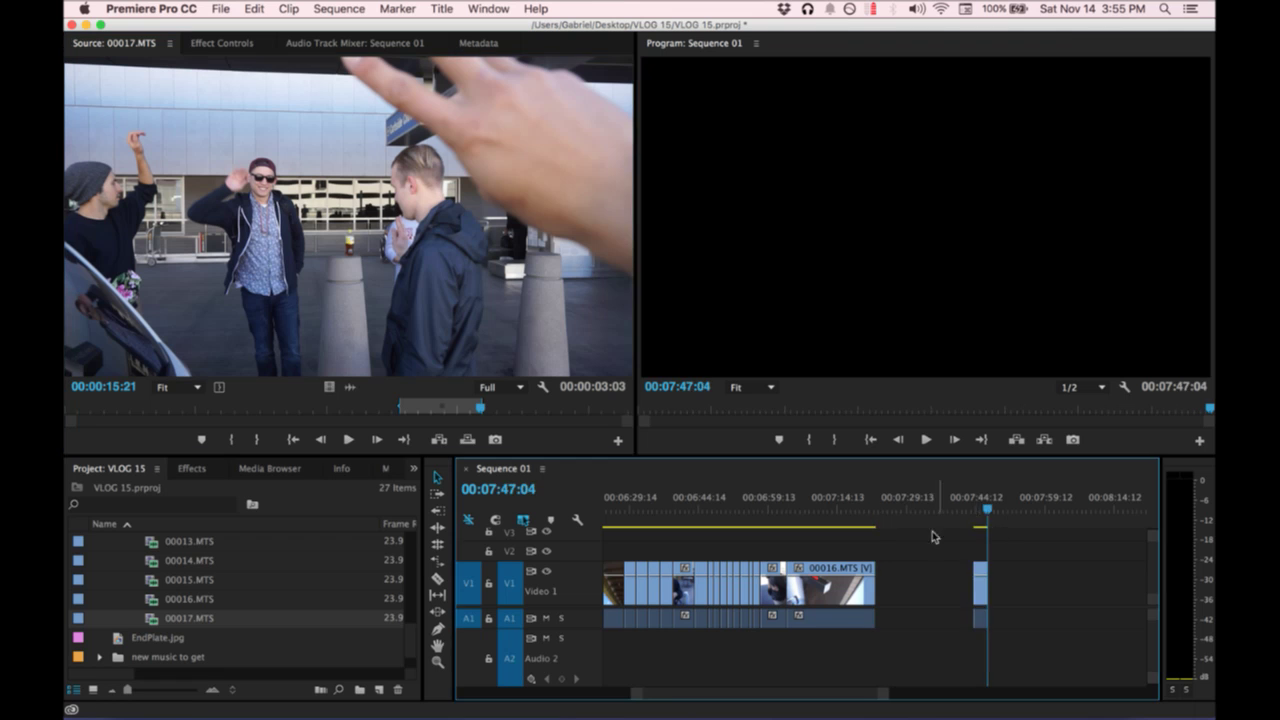
scroll(931, 531, "left", 2)
Check 00017.MTS near 00:00:19:19 and collapse bin 3 in the project.
left_click(578, 408)
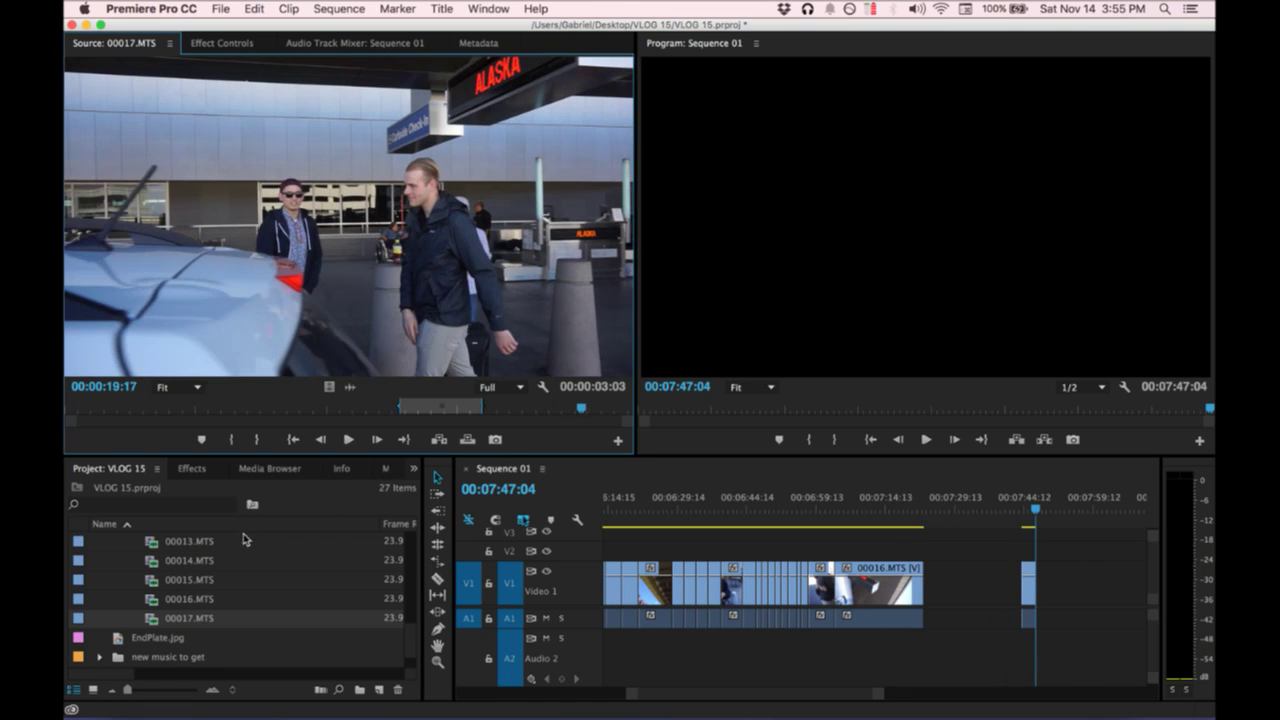
scroll(211, 583, "up", 5)
left_click(100, 620)
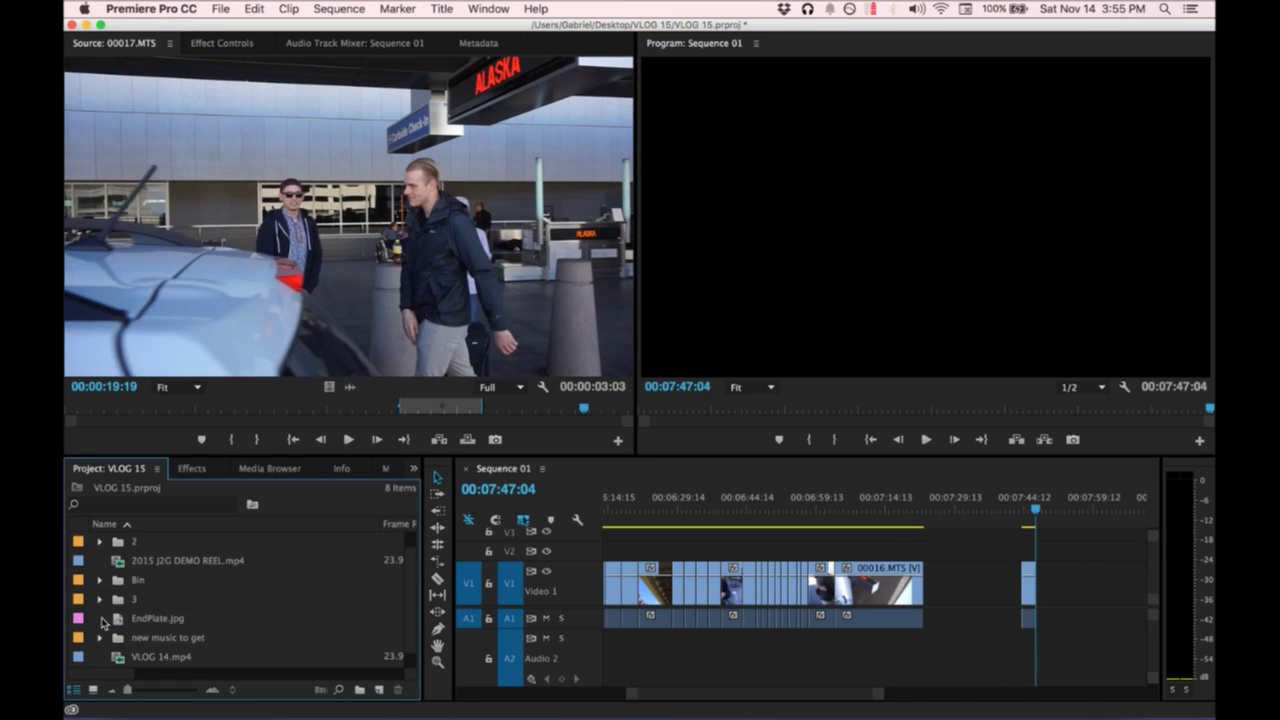
Zoom out the Sequence 01 timeline to review the arrangement of the assembled clips.
left_click(986, 584)
key("minus")
key("minus")
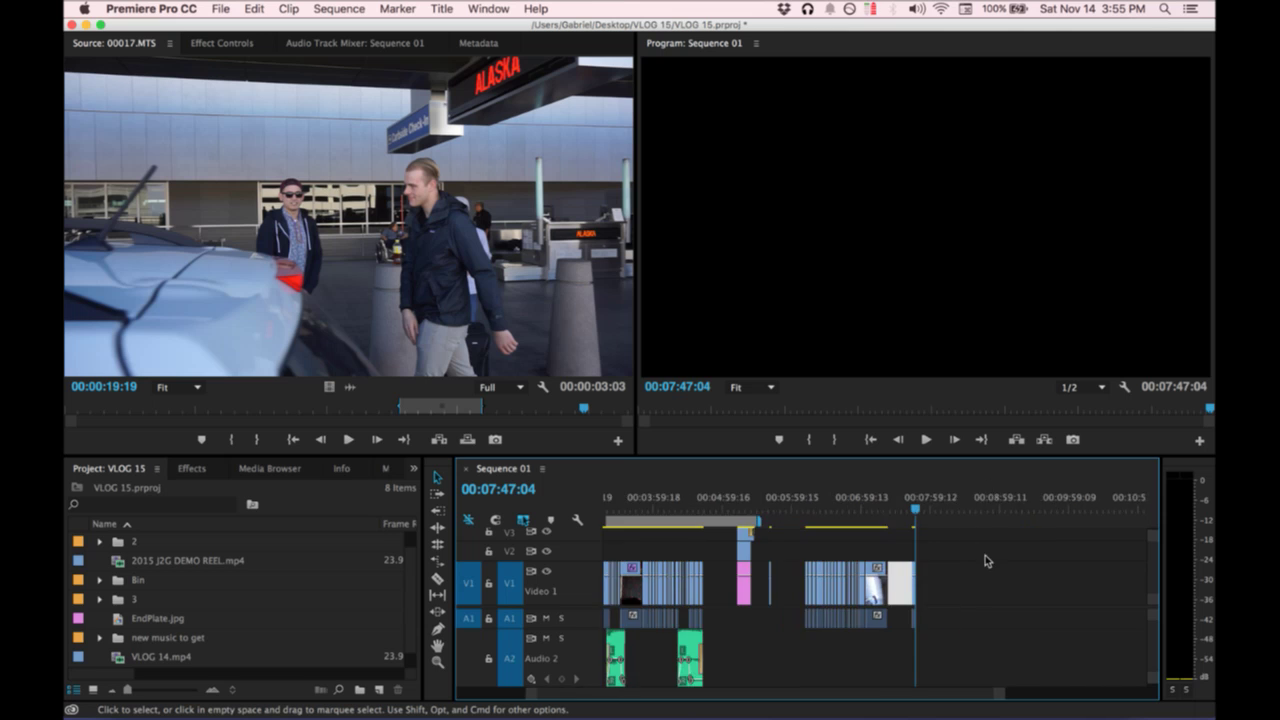
key("ctrl+Up")
key("ctrl+Up")
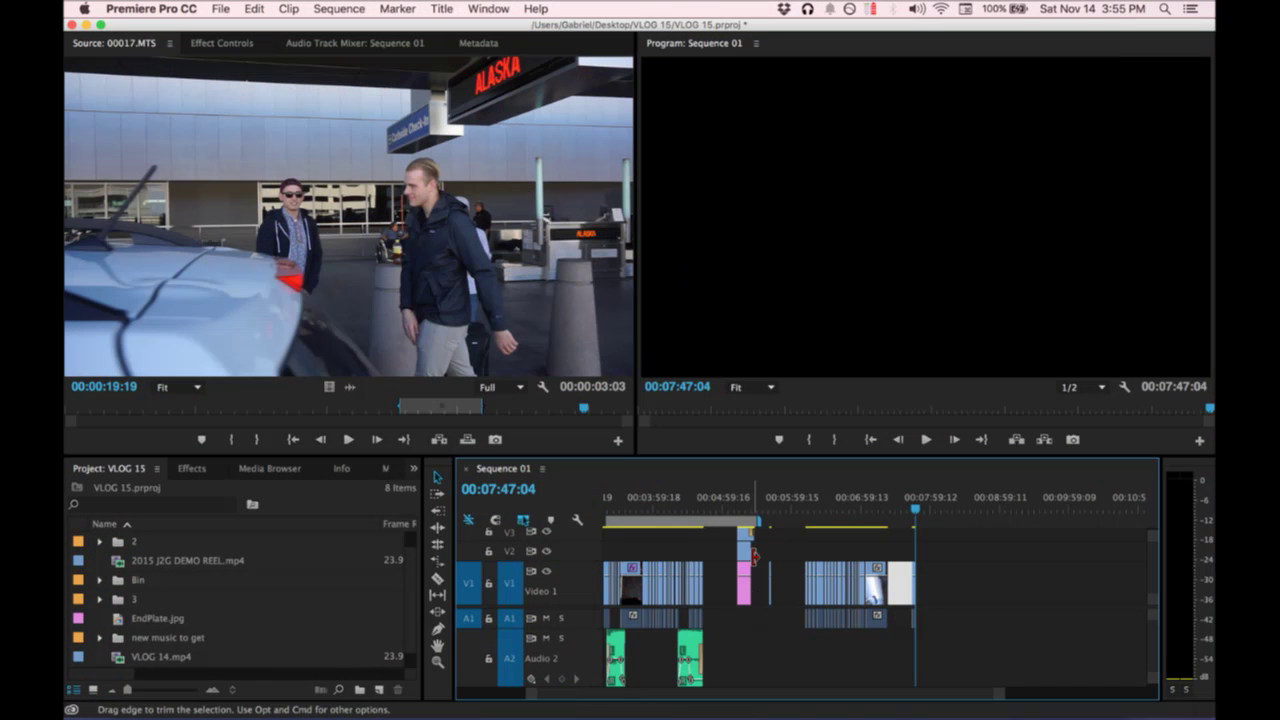
Review the Sequence 01 clips around 00:07:00:02 and the overall arrangement from the start of the timeline.
left_click_drag(790, 554, 932, 604)
left_click(862, 500)
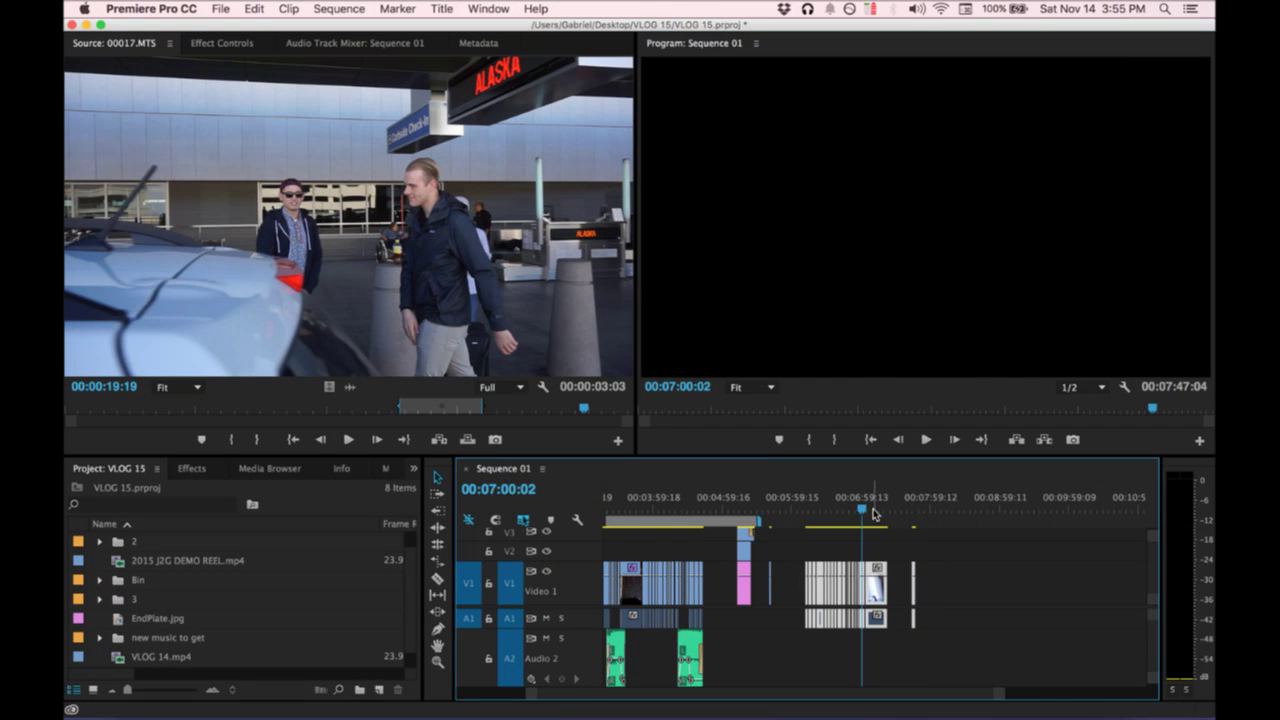
key("equal")
left_click(994, 547)
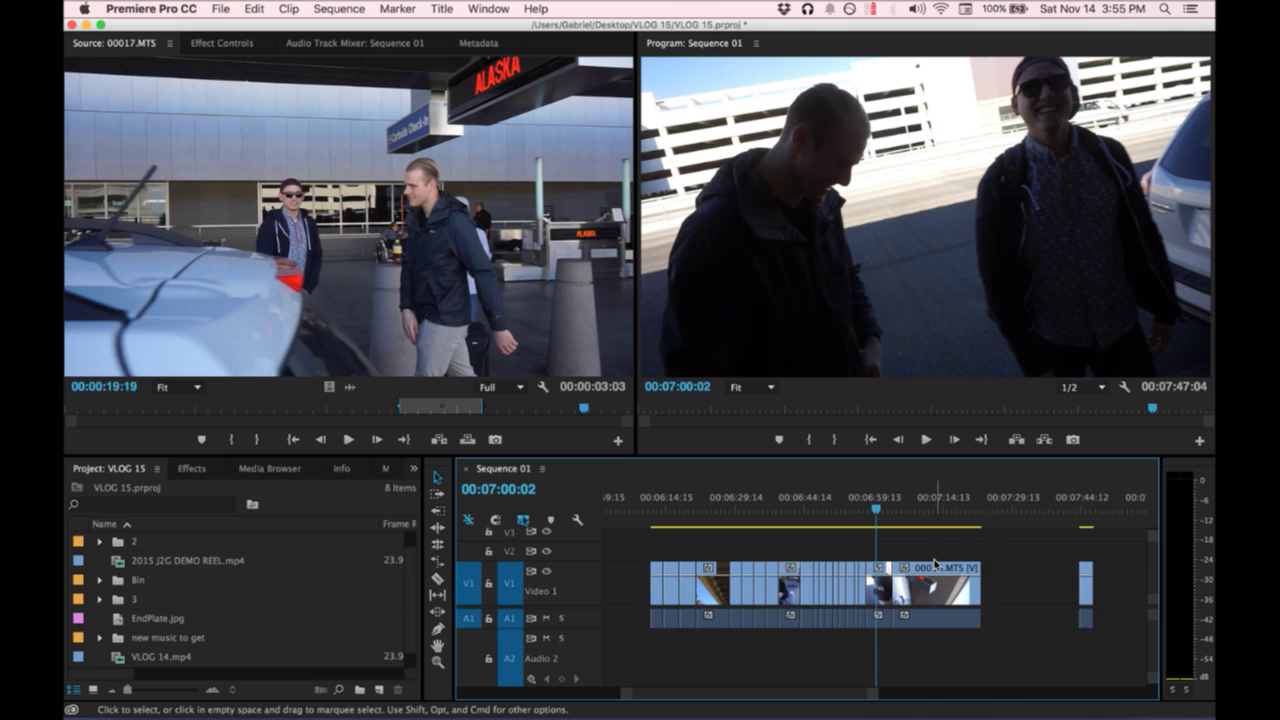
scroll(937, 563, "left", 2)
key("minus")
scroll(919, 583, "left", 5)
key("minus")
key("minus")
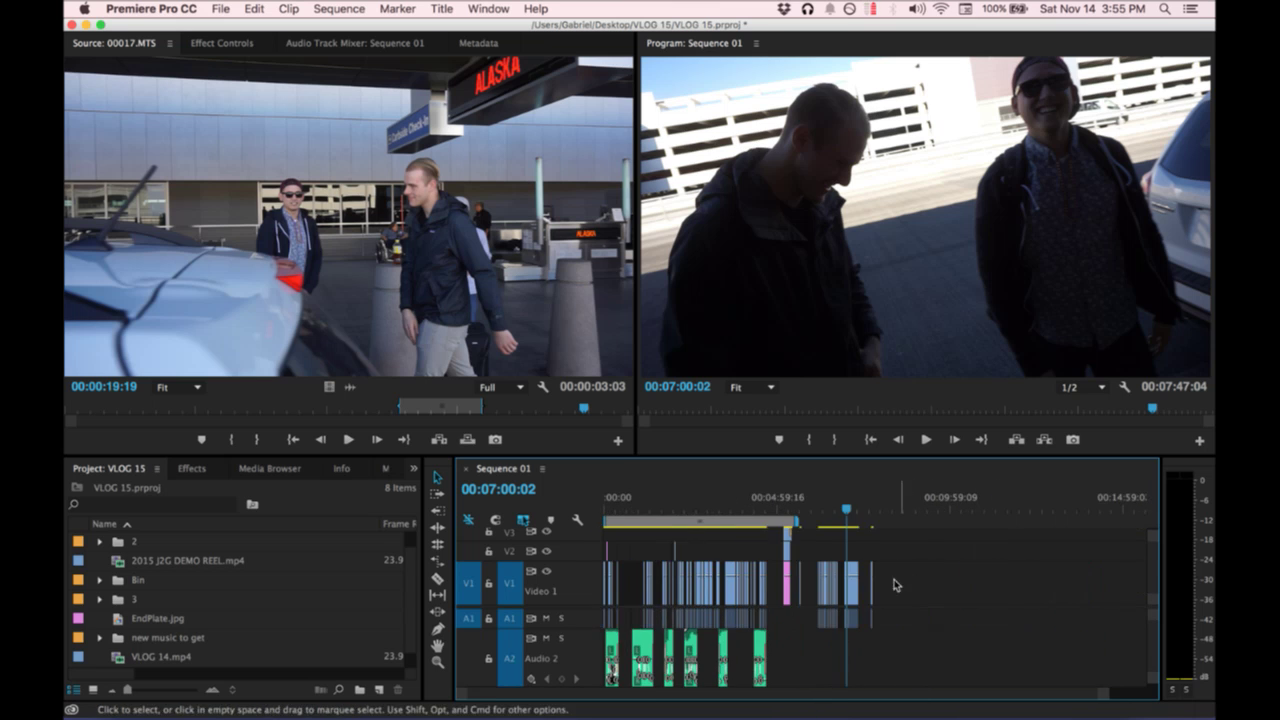
key("equal")
scroll(785, 570, "left", 5)
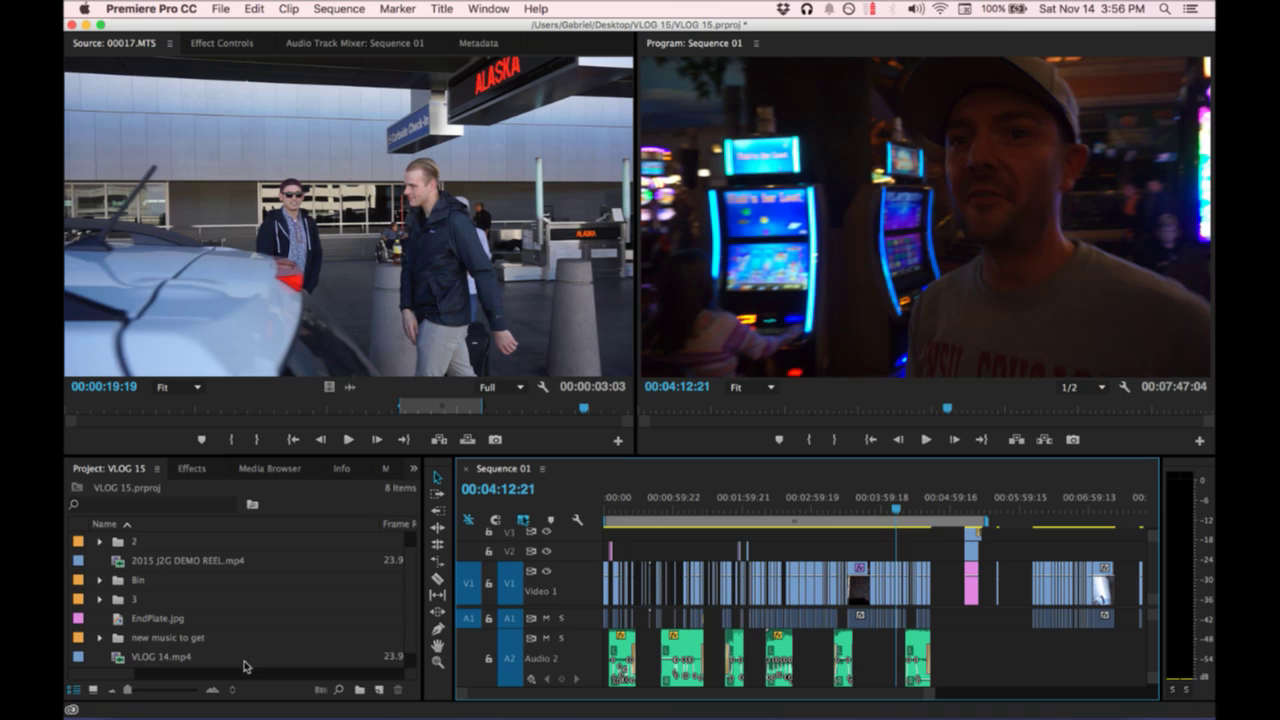
Expand bins 1 and 2 in the project and open the STREAM bin inside bin 1.
scroll(125, 597, "up", 1)
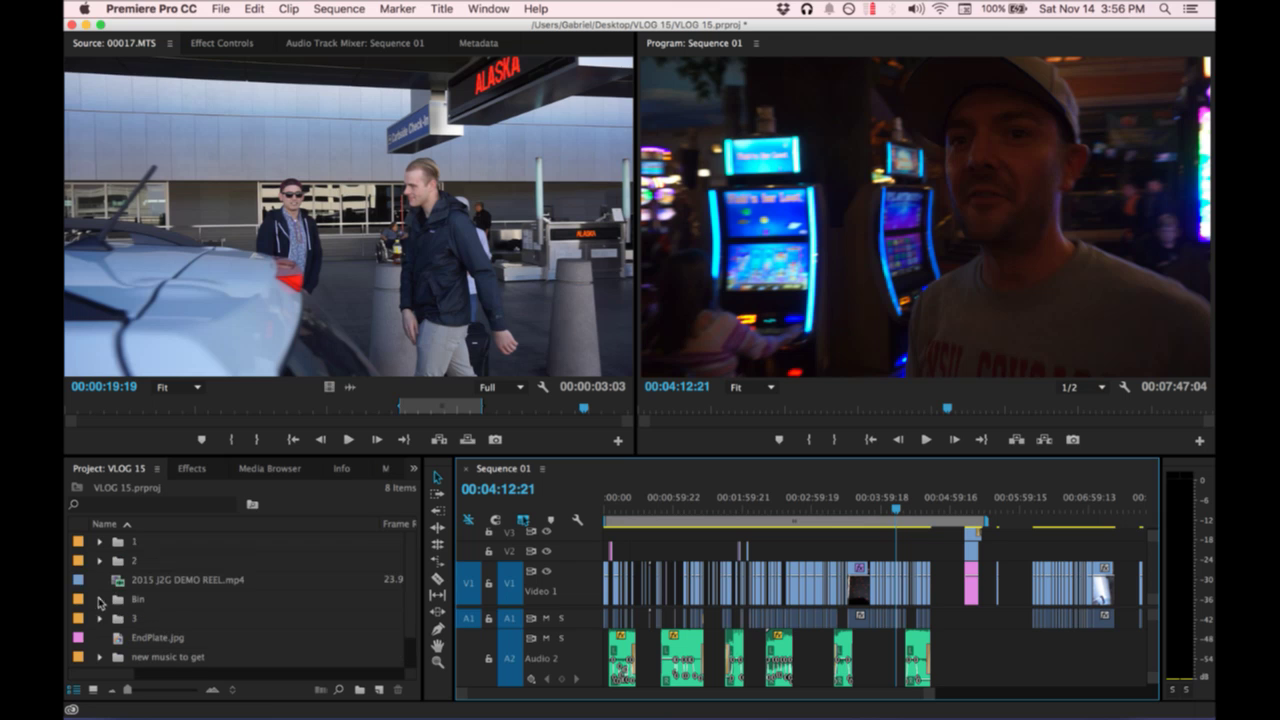
left_click(98, 561)
left_click(99, 542)
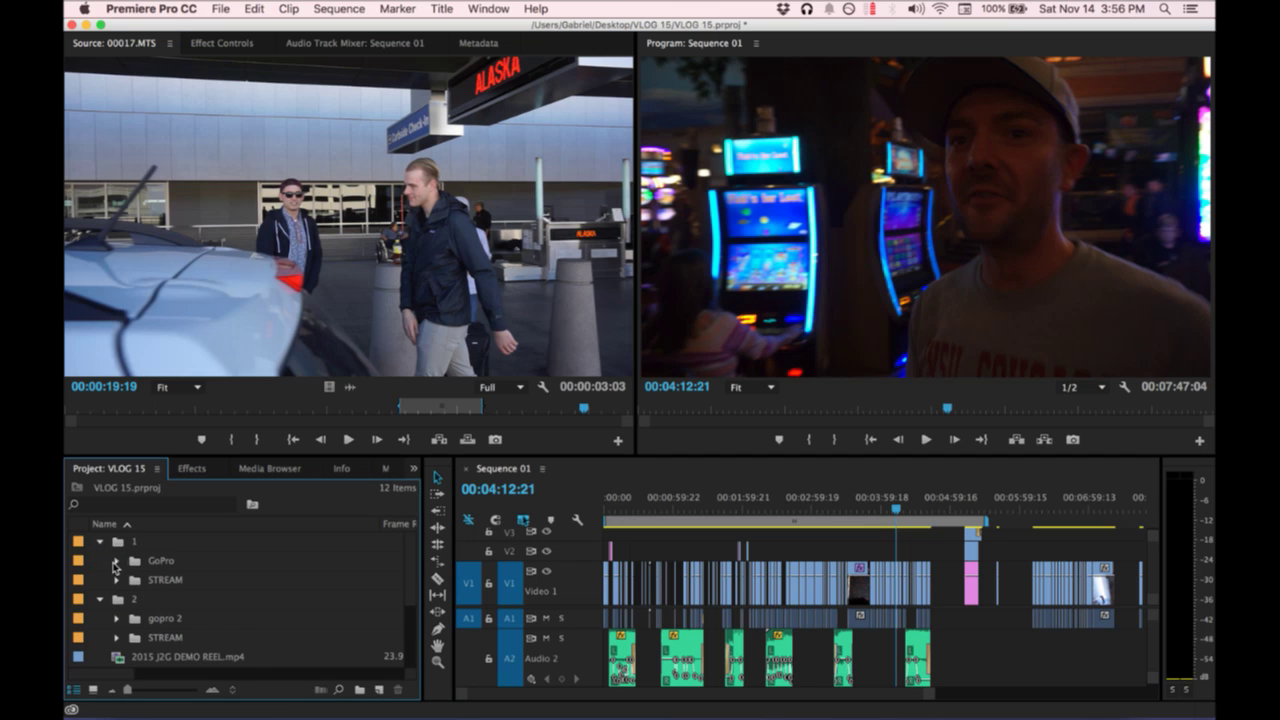
left_click(115, 561)
left_click(115, 561)
left_click(117, 580)
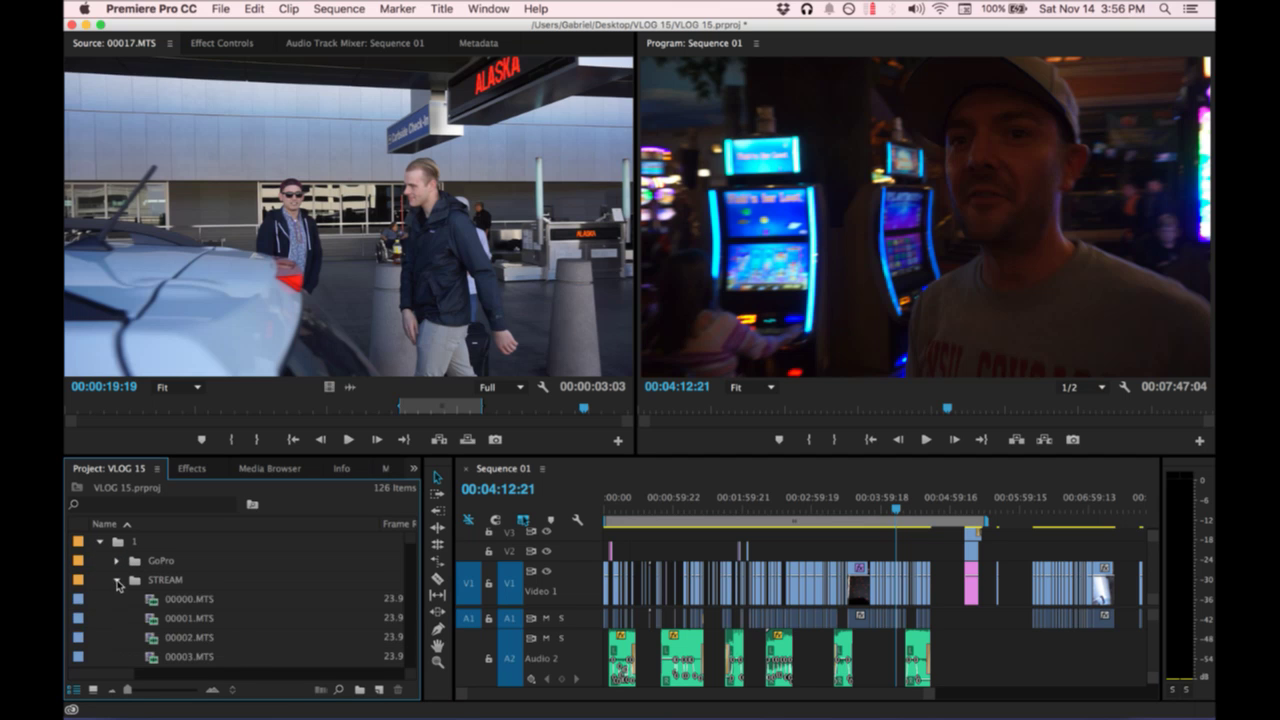
left_click(397, 197)
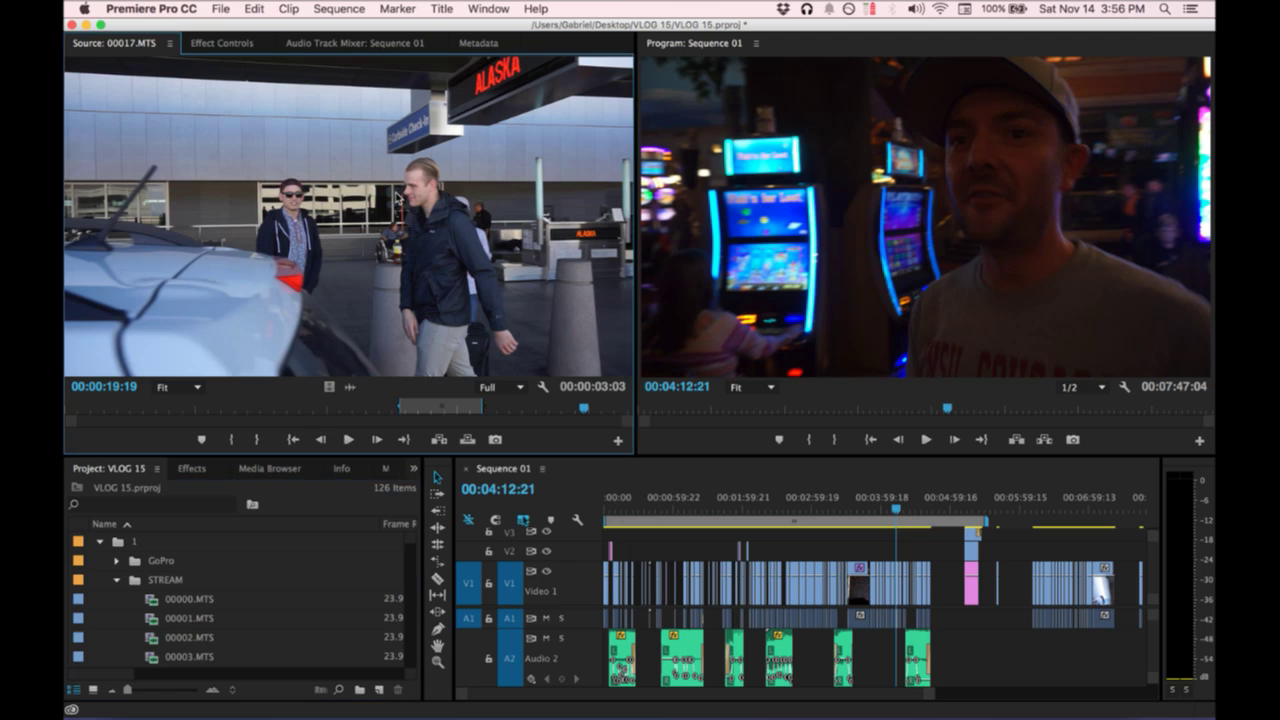
Show Effect Controls and move the Sequence 01 playhead to the end plate at 00:05:17:07.
left_click(225, 44)
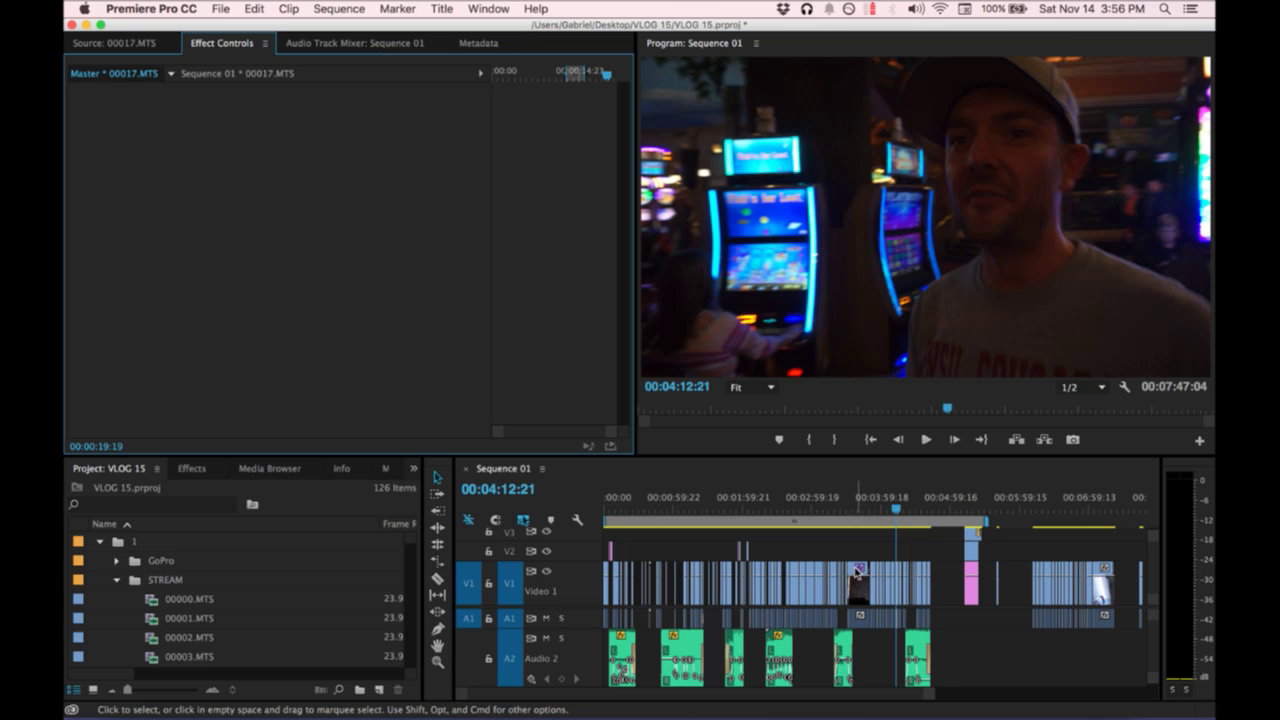
left_click(1015, 548)
scroll(946, 553, "down", 2)
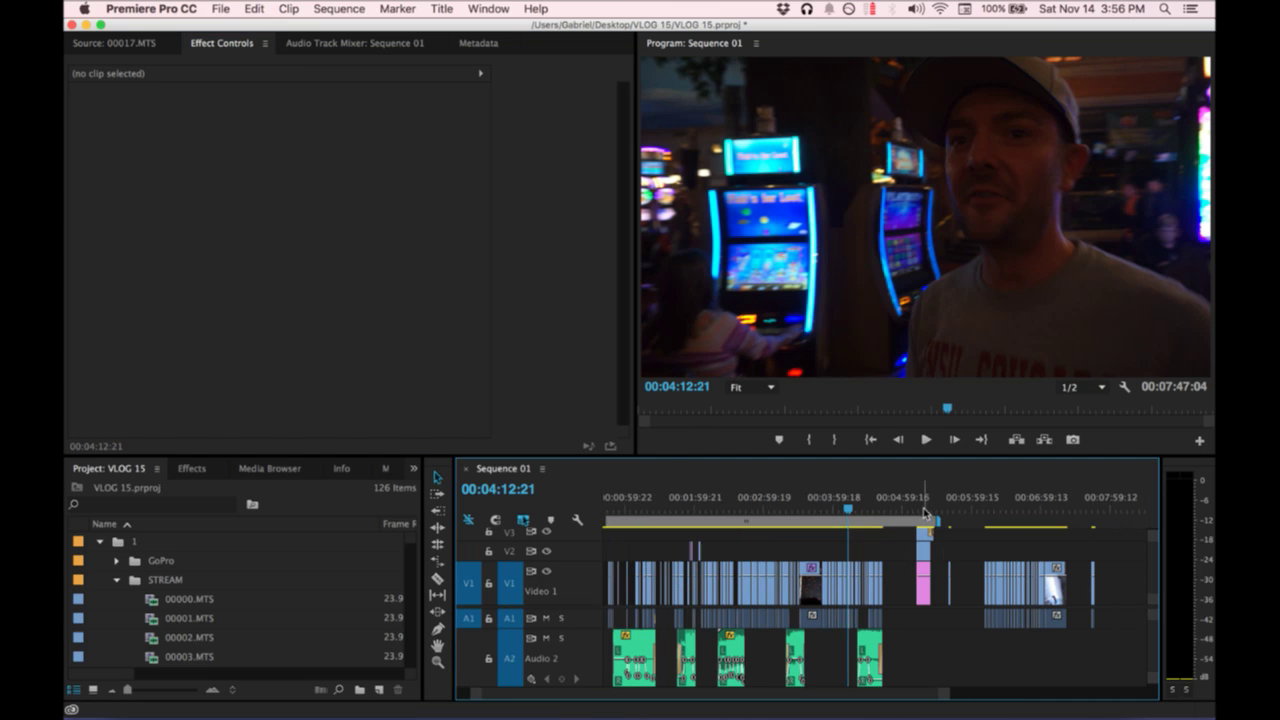
left_click_drag(919, 511, 925, 512)
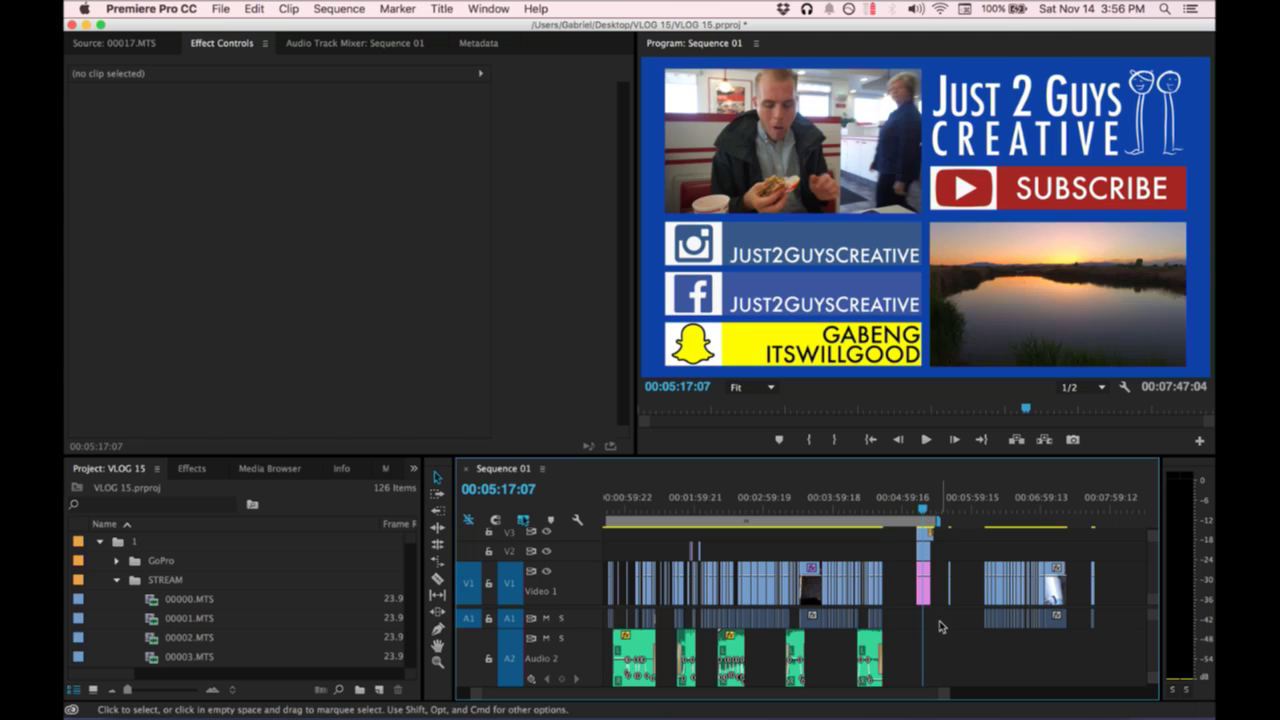
Reduce the Audio 2 track's height and lock the music track below it.
scroll(936, 645, "down", 2)
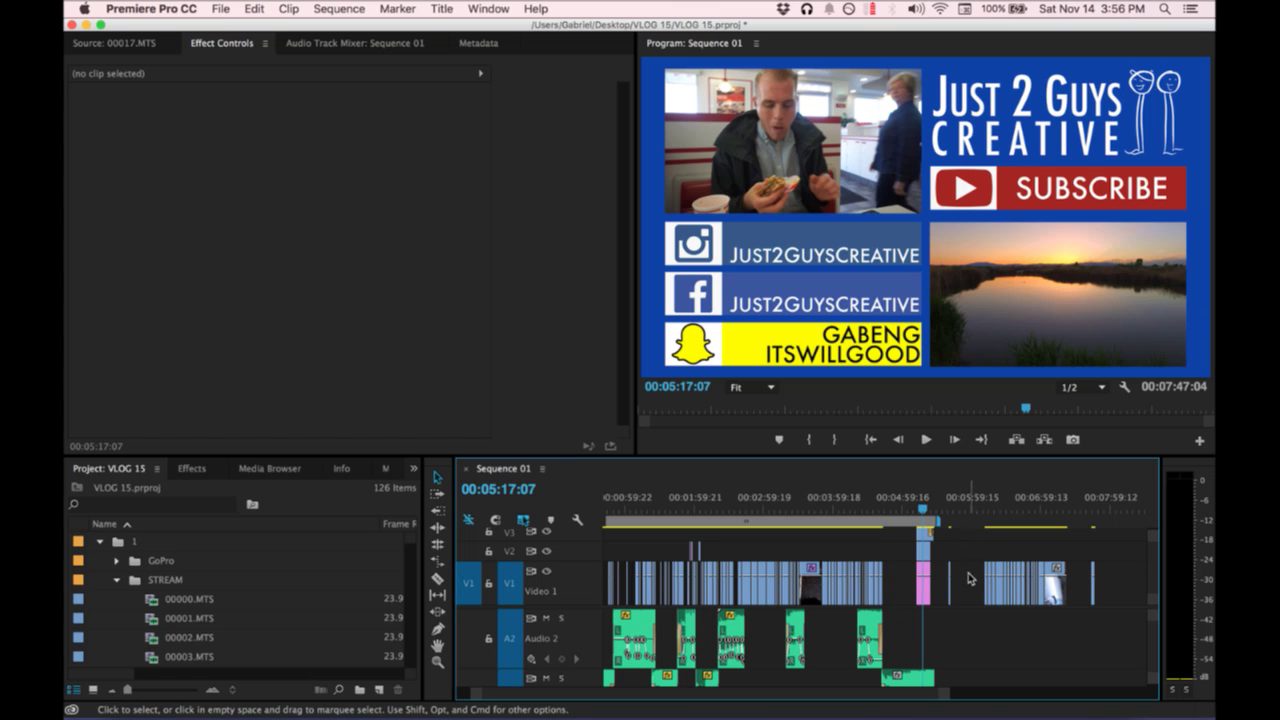
left_click_drag(923, 531, 922, 530)
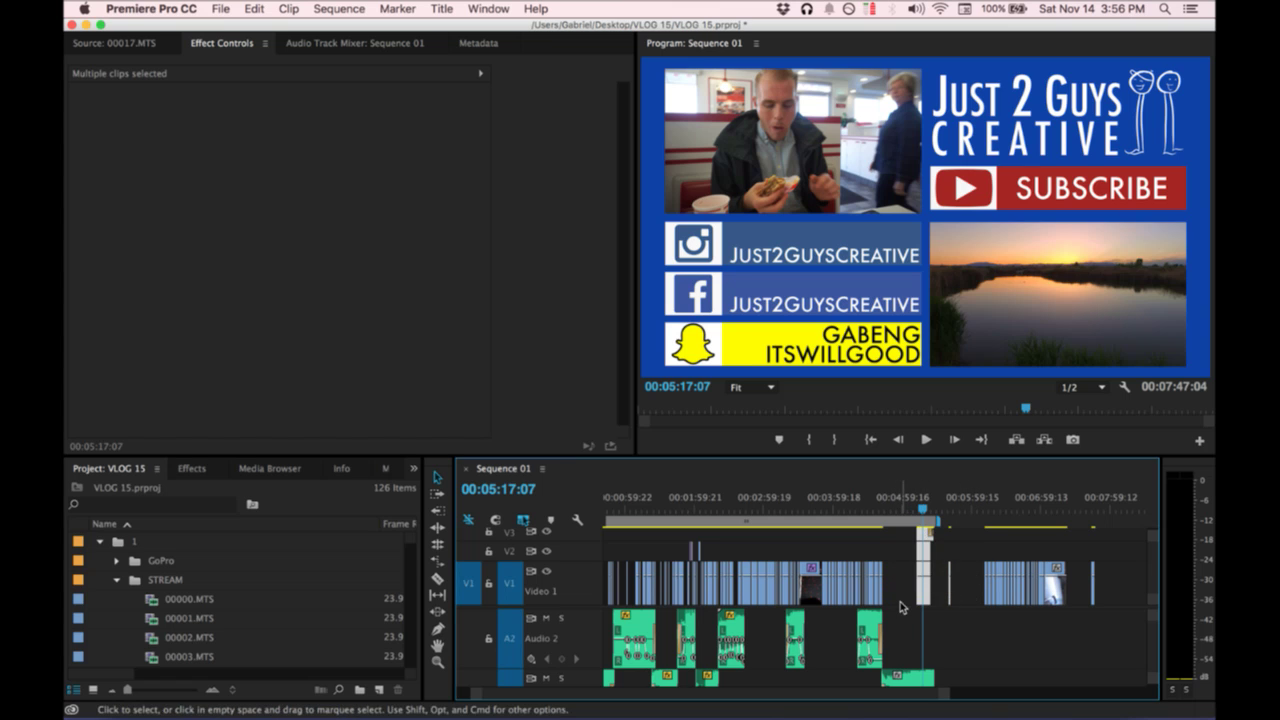
left_click(954, 583)
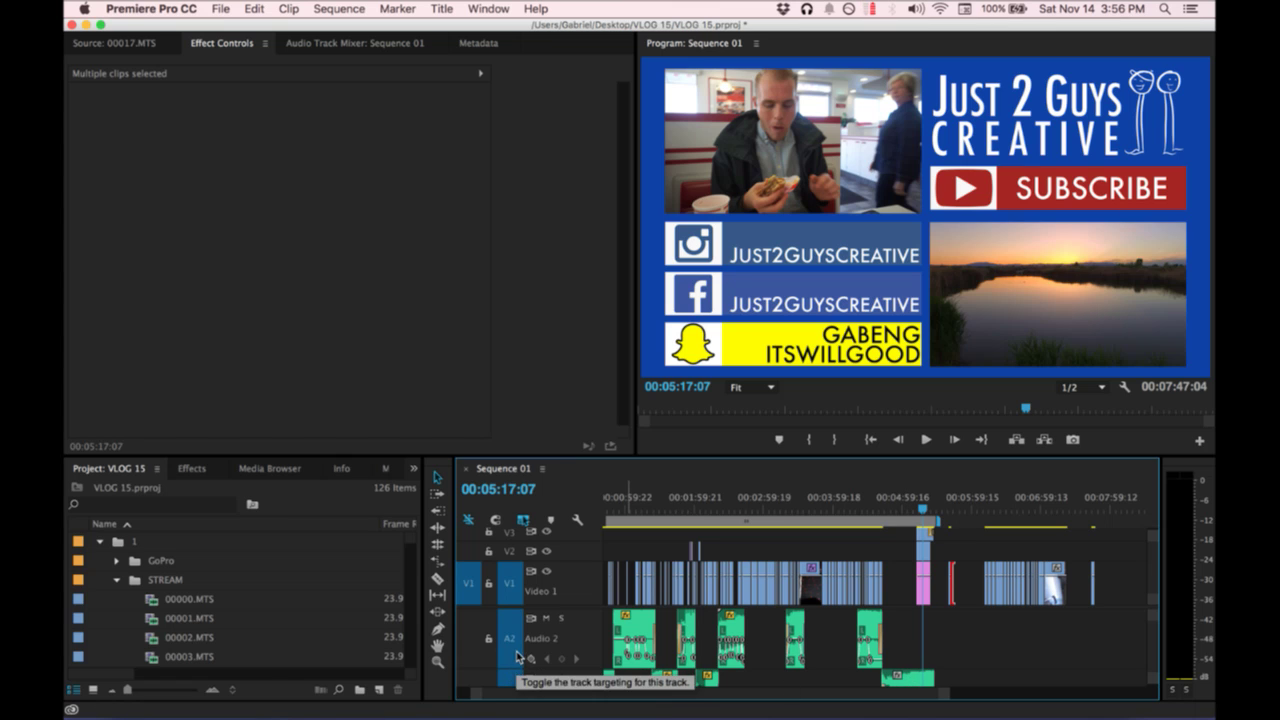
left_click_drag(494, 668, 494, 649)
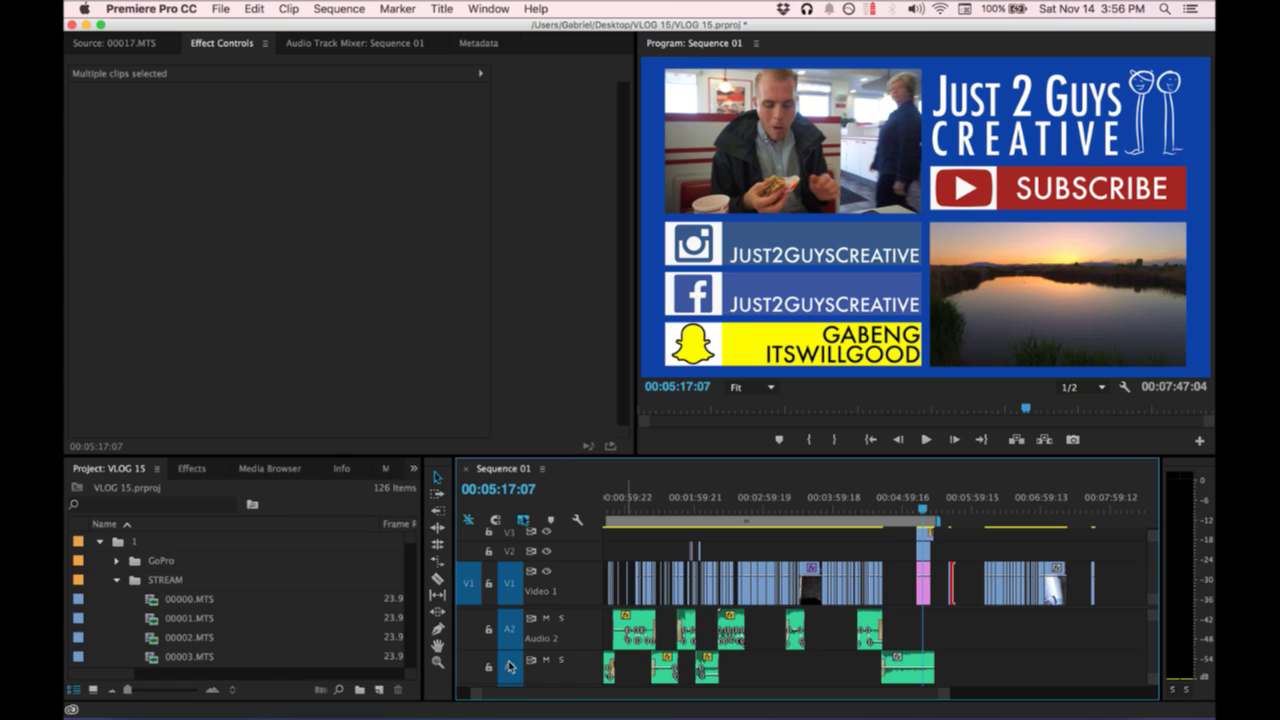
left_click(489, 668)
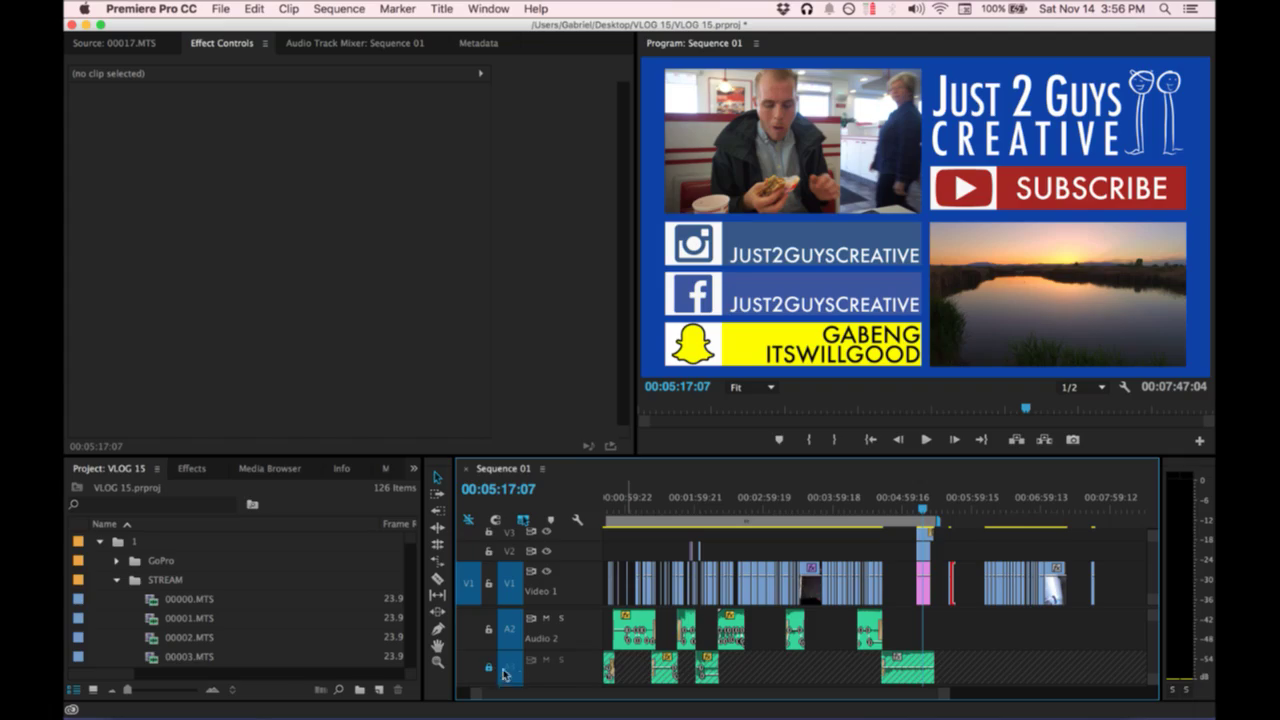
Switch to Wirecast and take the FaceTime HD Camera Video shot live.
mouse_move(66, 717)
left_click(289, 452)
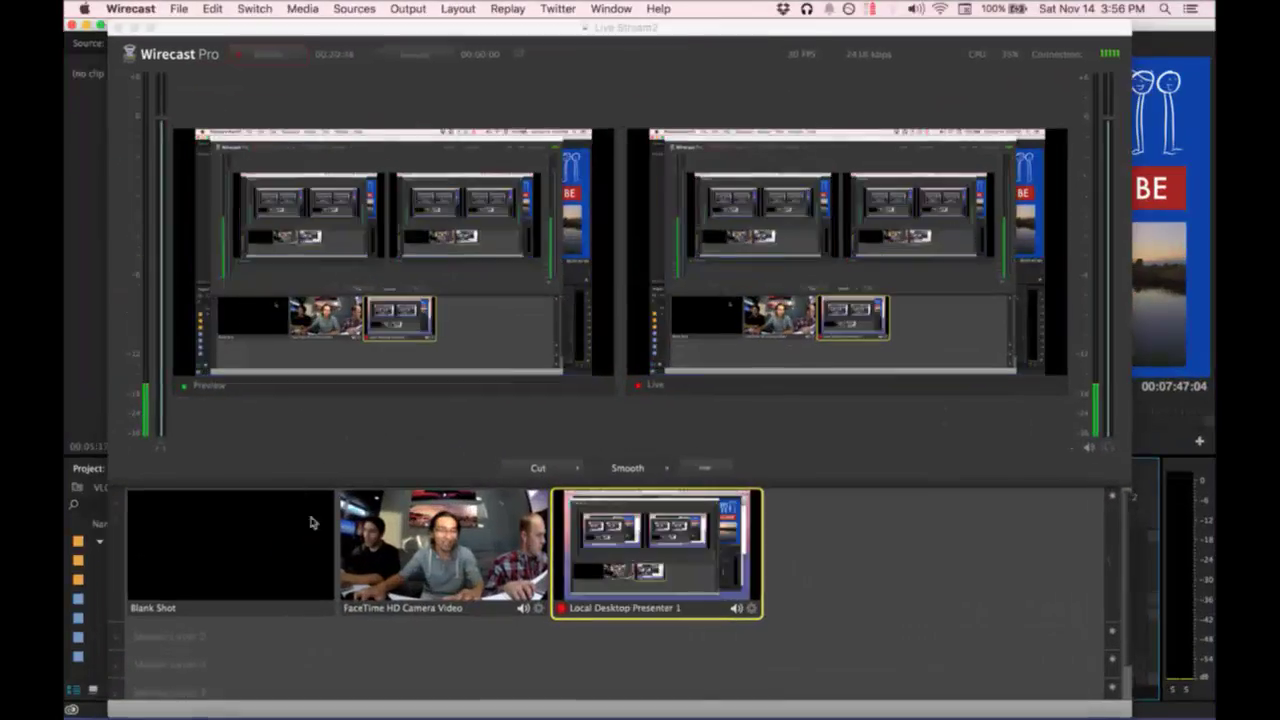
left_click(445, 530)
left_click(704, 467)
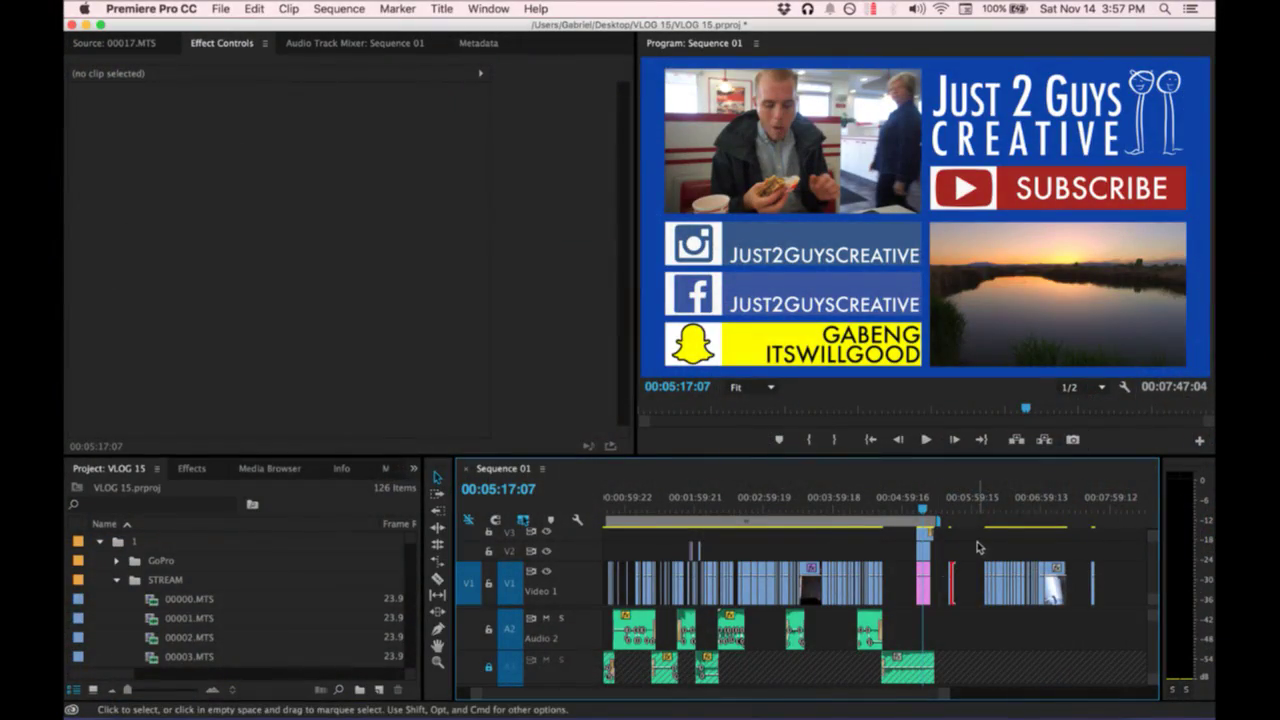
Insert the group of clips that follows the end plate between the main edit and the end plate, shifting the end plate later.
left_click_drag(978, 547, 1068, 594)
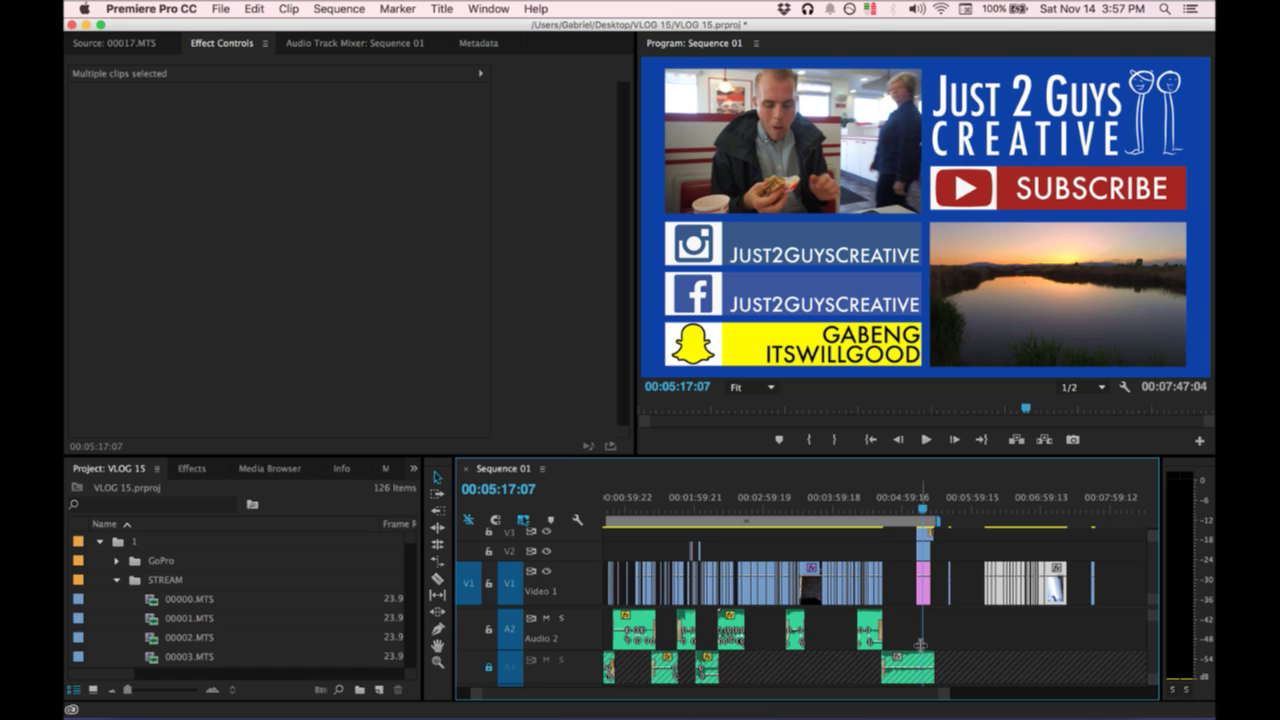
left_click_drag(1001, 570, 924, 586)
key("super")
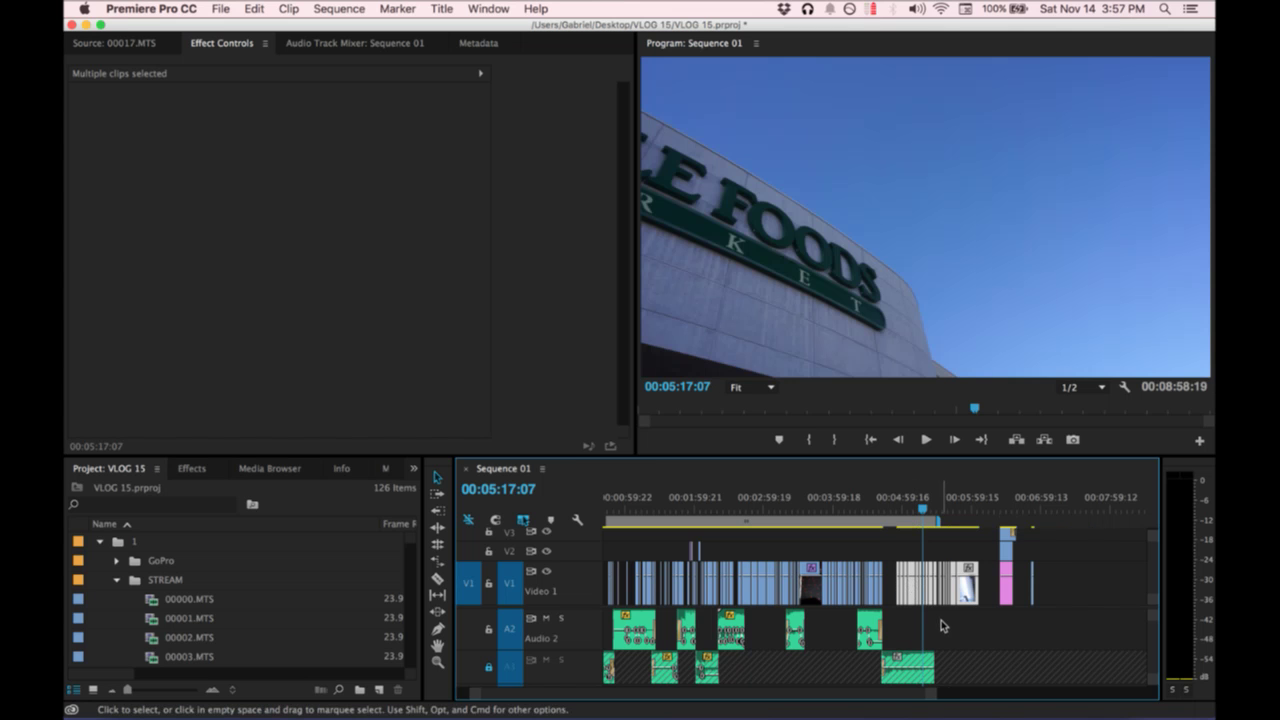
scroll(940, 626, "up", 1)
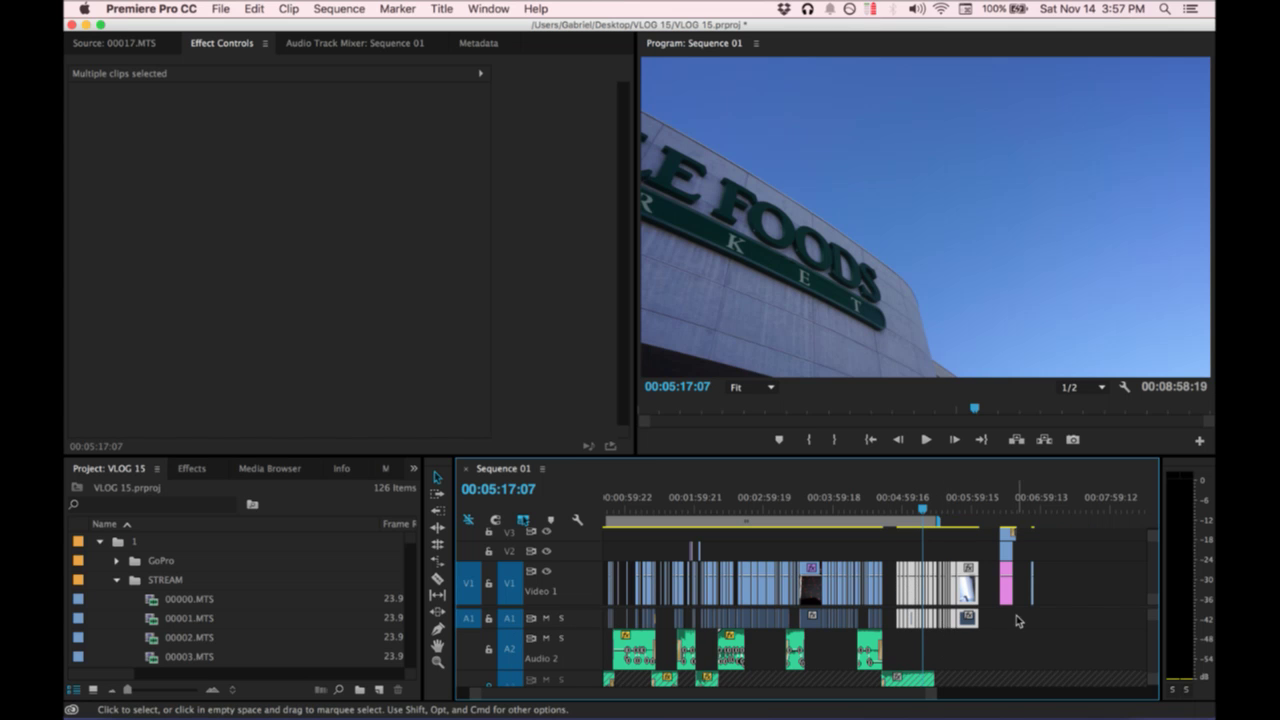
Check the Live Stream2 broadcast in Wirecast and return to the Premiere Pro project.
key("ctrl+Up")
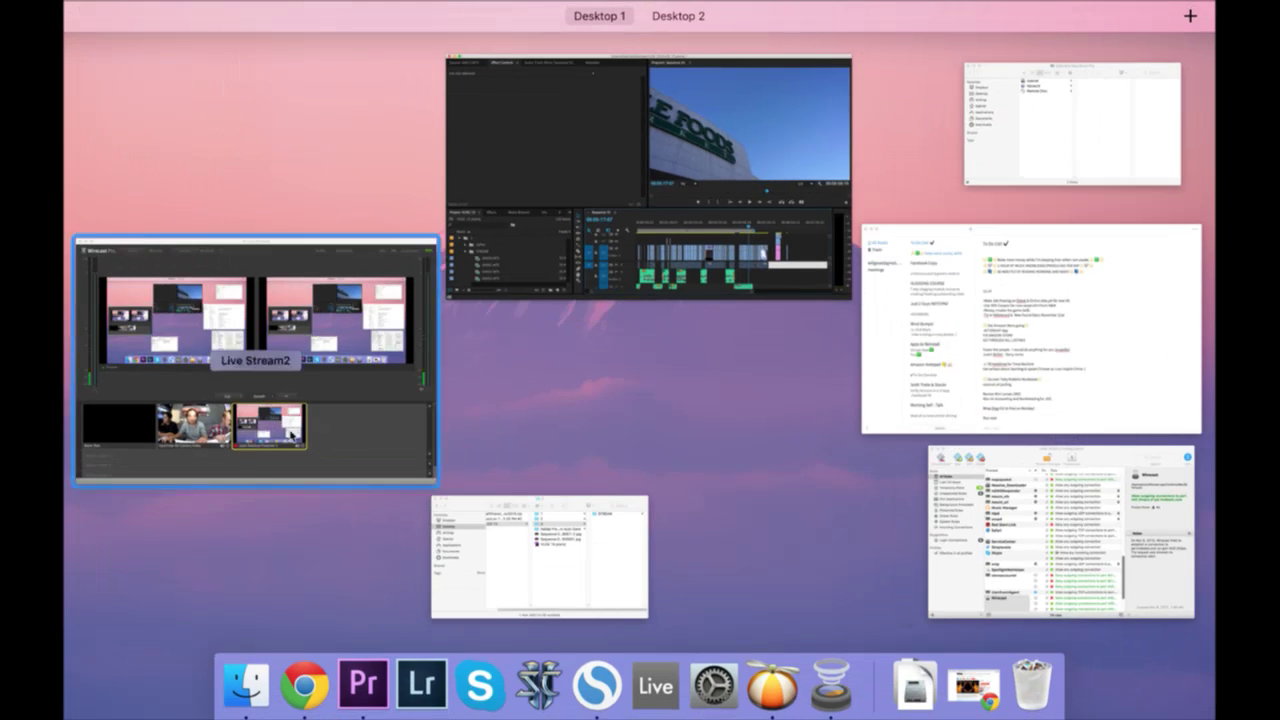
left_click(321, 340)
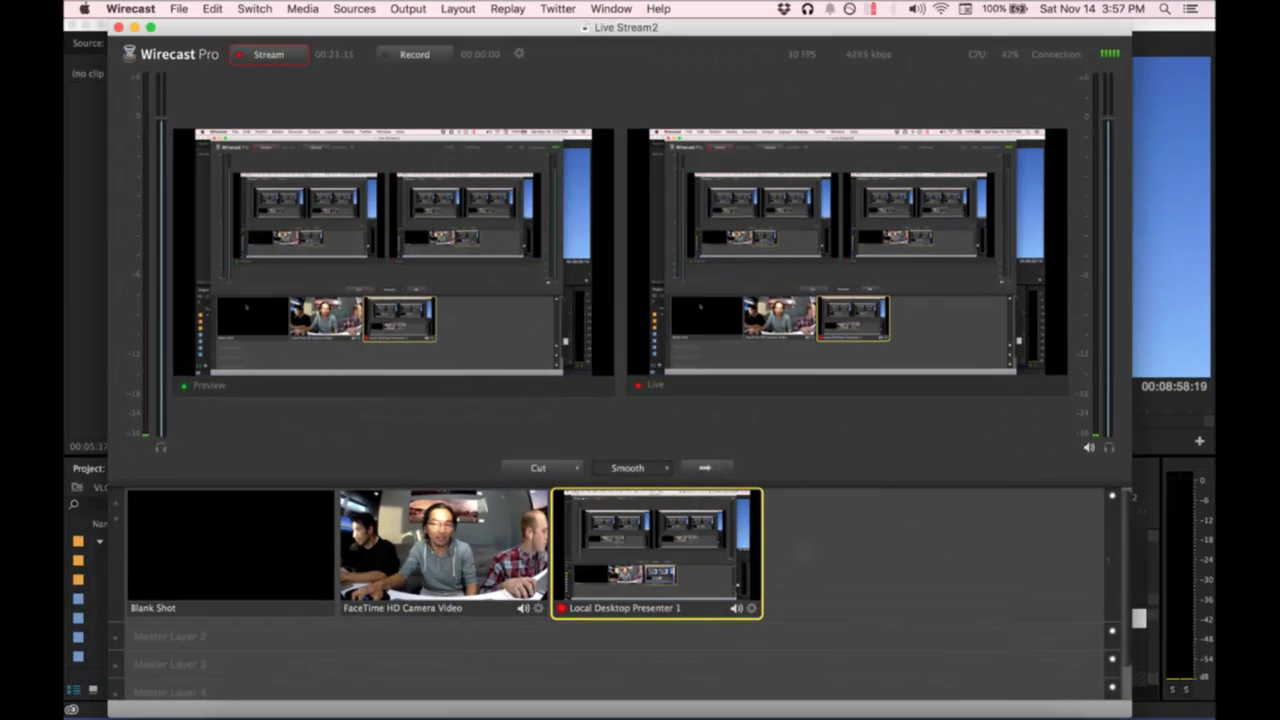
key("ctrl+Up")
left_click(800, 250)
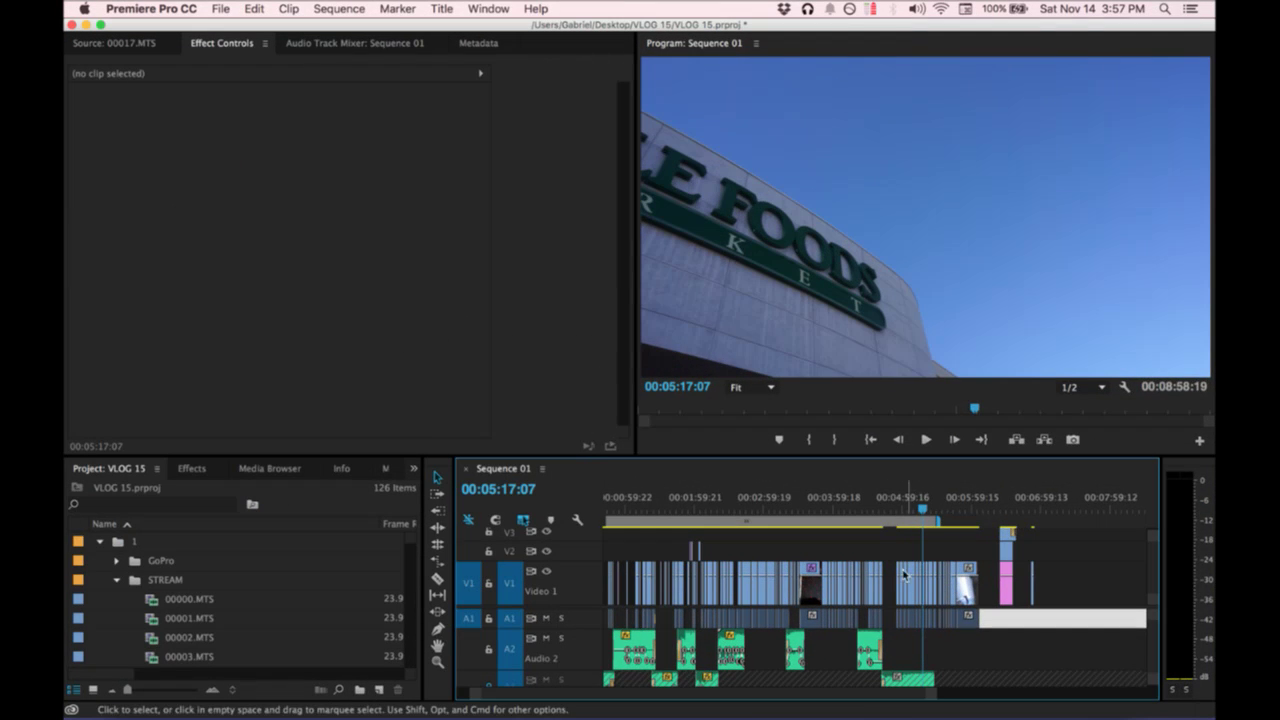
Unlock the music track below Audio 2 and return the playhead to the start of Sequence 01.
left_click(902, 534)
scroll(904, 540, "left", 2)
left_click(921, 545)
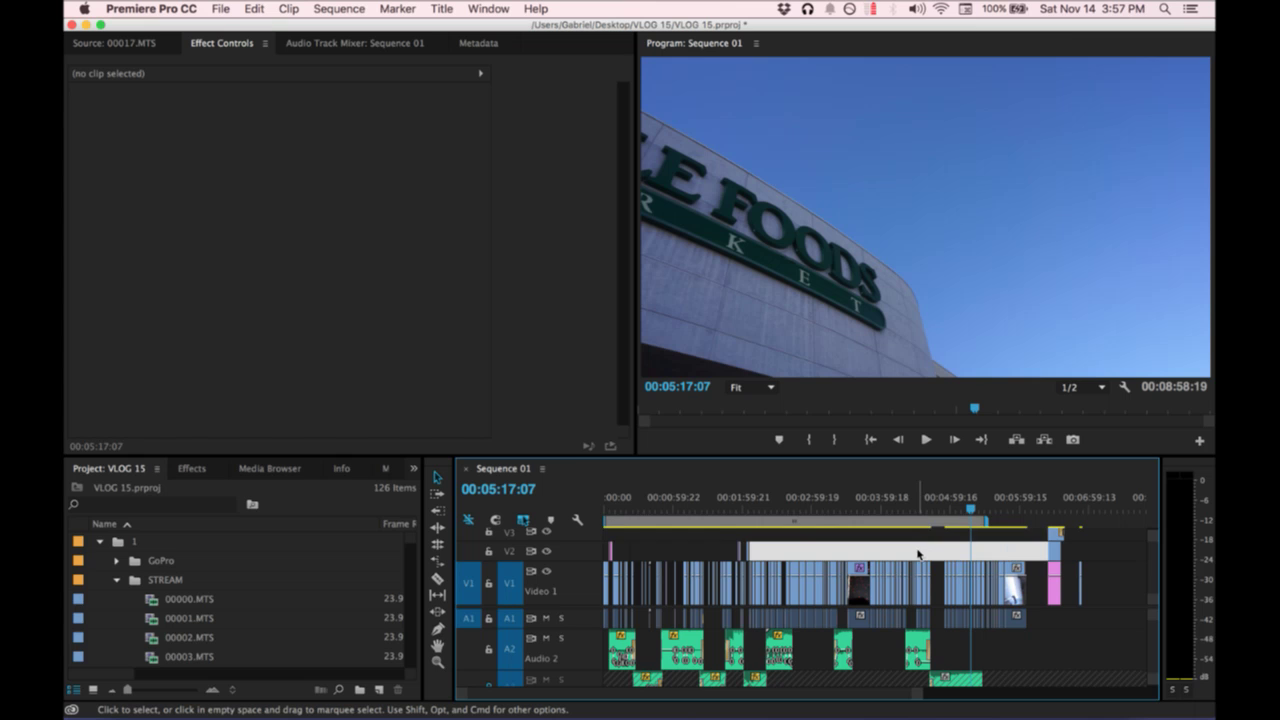
left_click(918, 553)
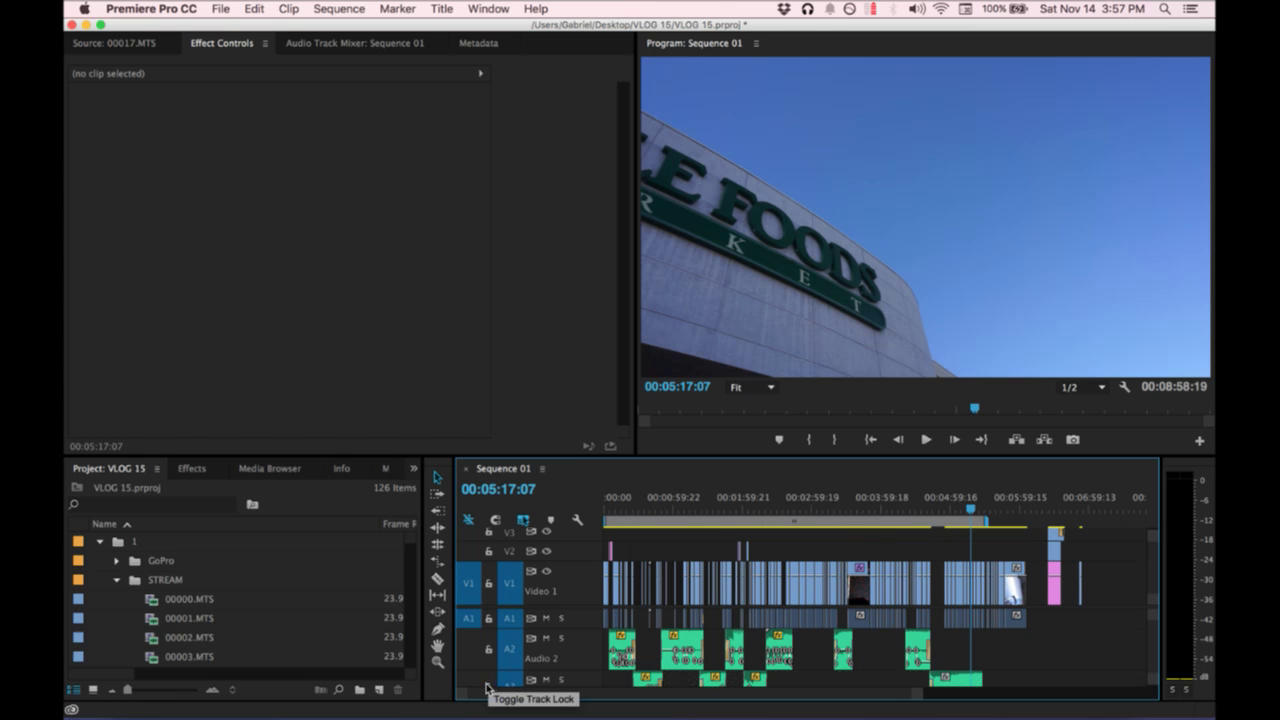
key("Home")
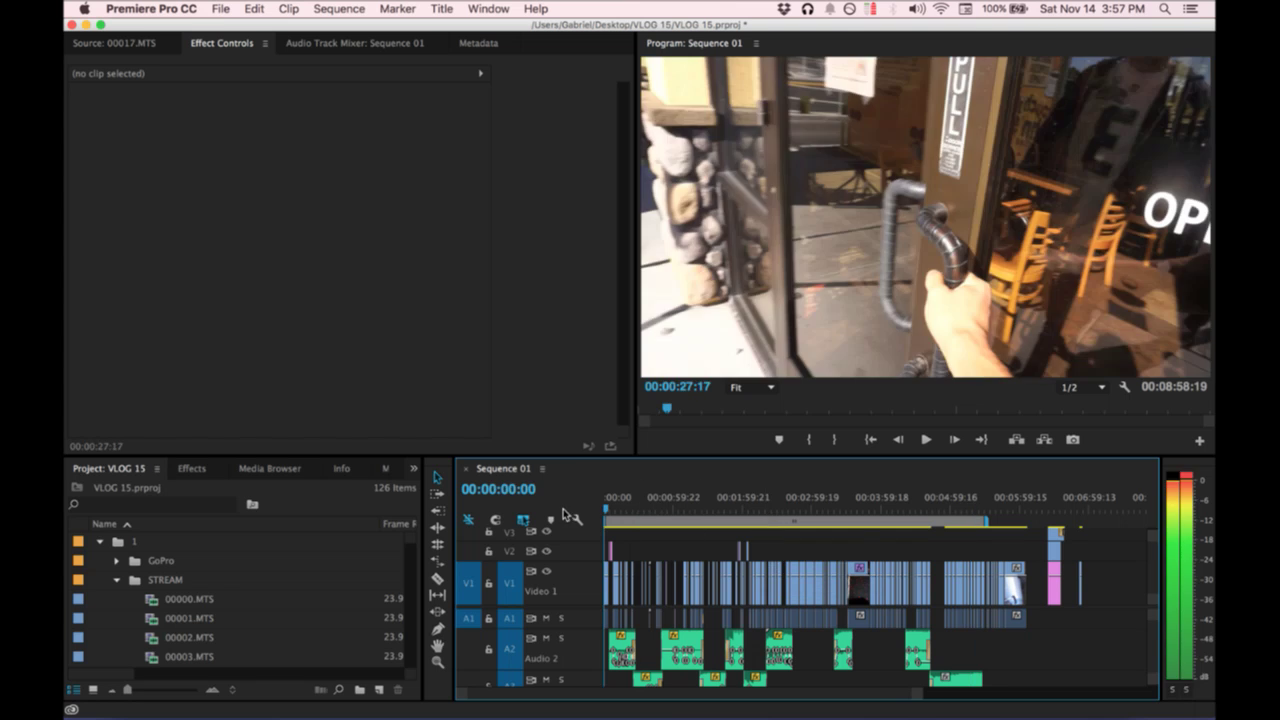
key("equal")
key("equal")
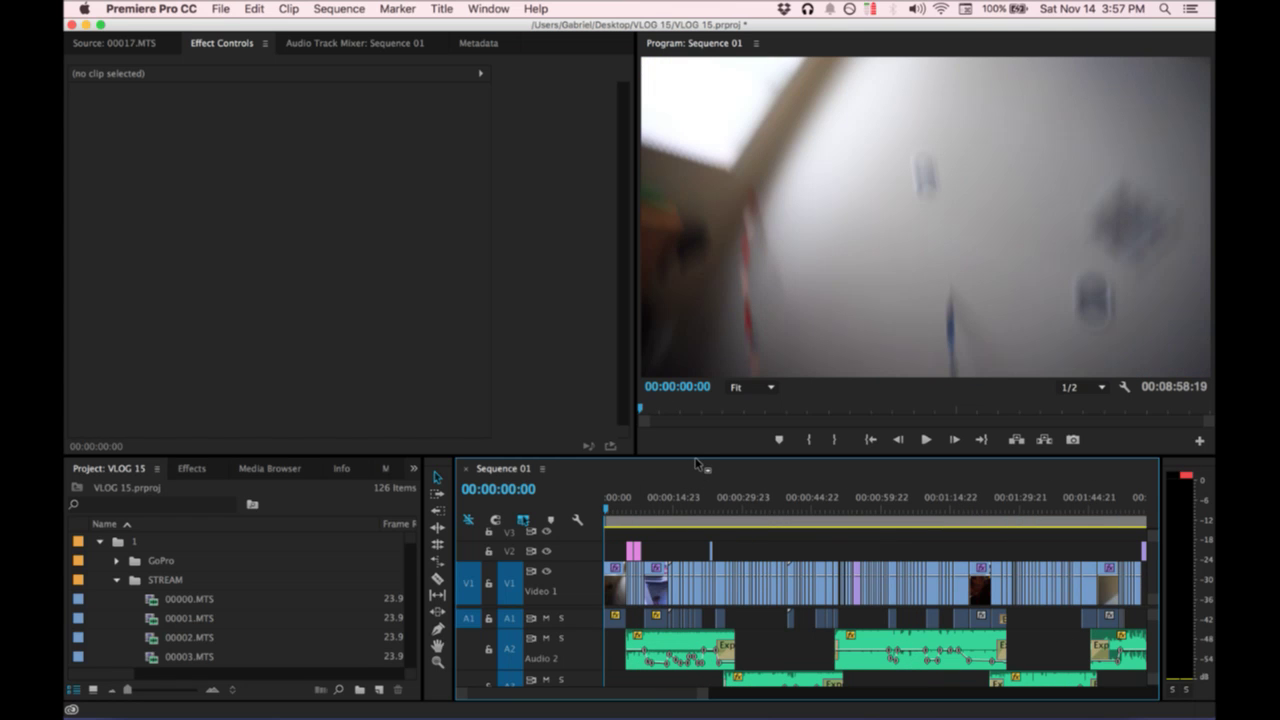
Switch to Wirecast and put the FaceTime HD Camera Video shot in the preview.
key("ctrl+Up")
left_click(390, 430)
left_click(443, 545)
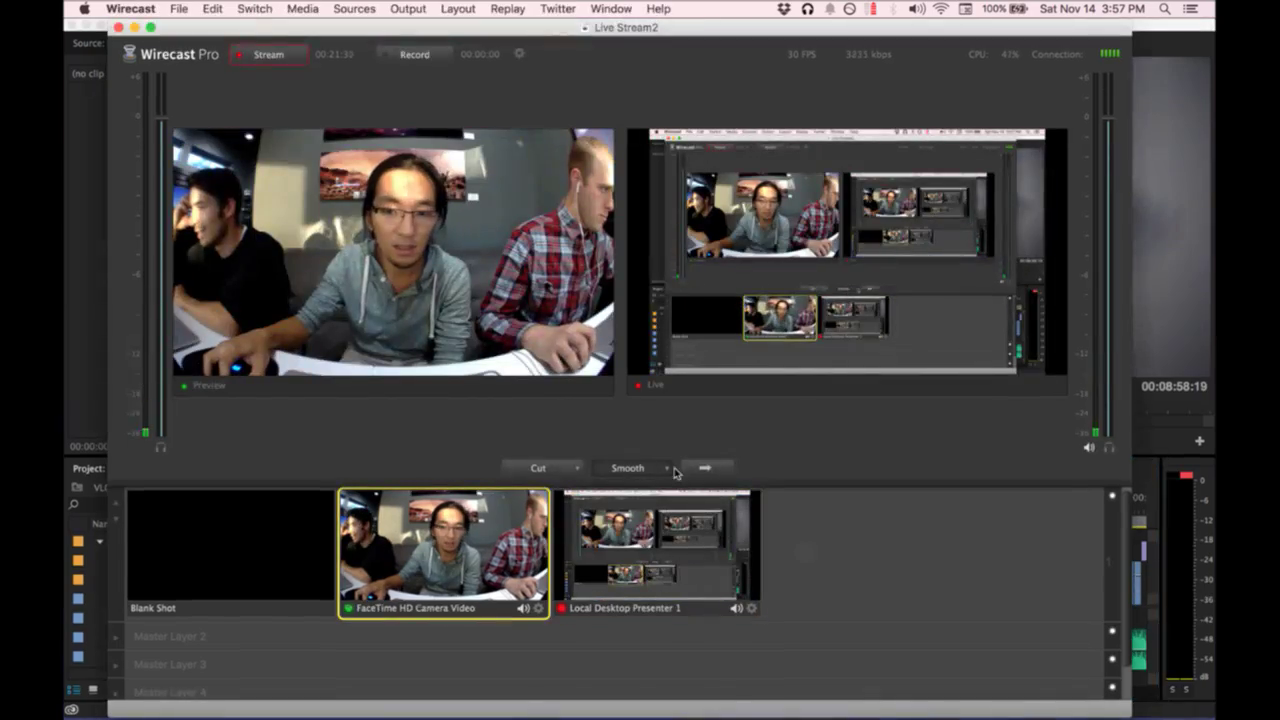
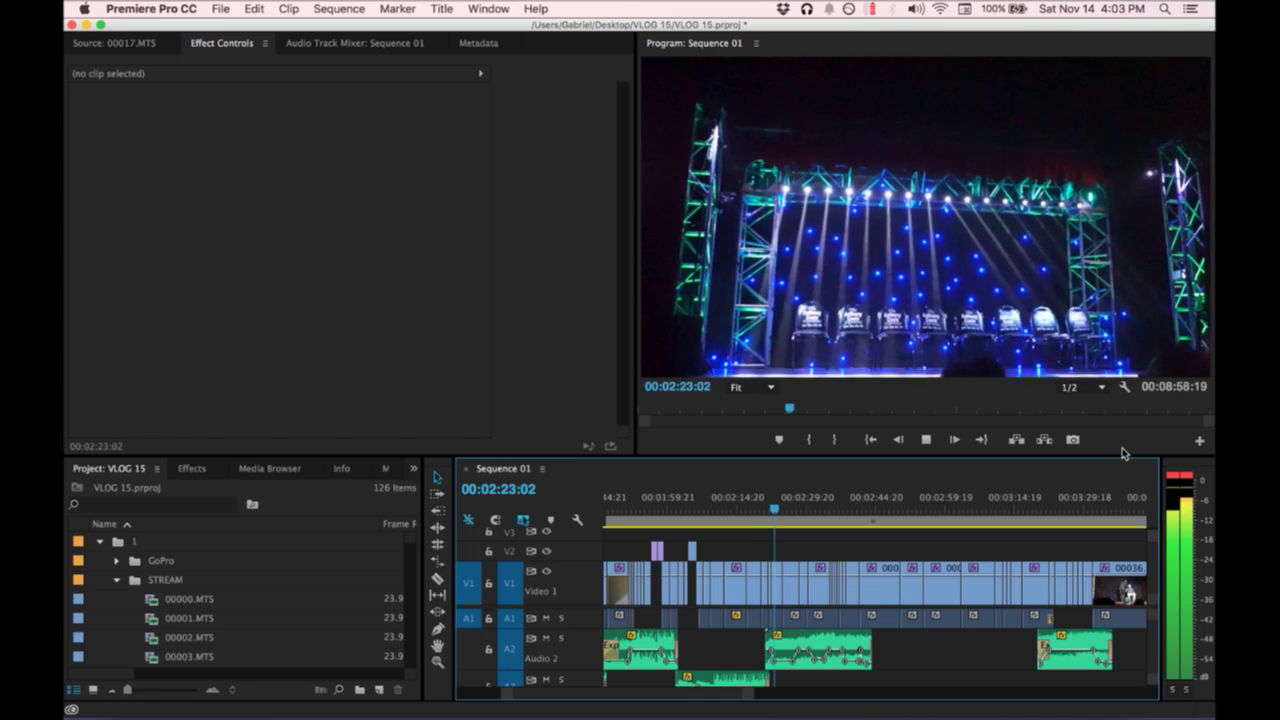
Pause Sequence 01 at 00:02:24:22, then switch to Wirecast and send the previewed shot live.
key("space")
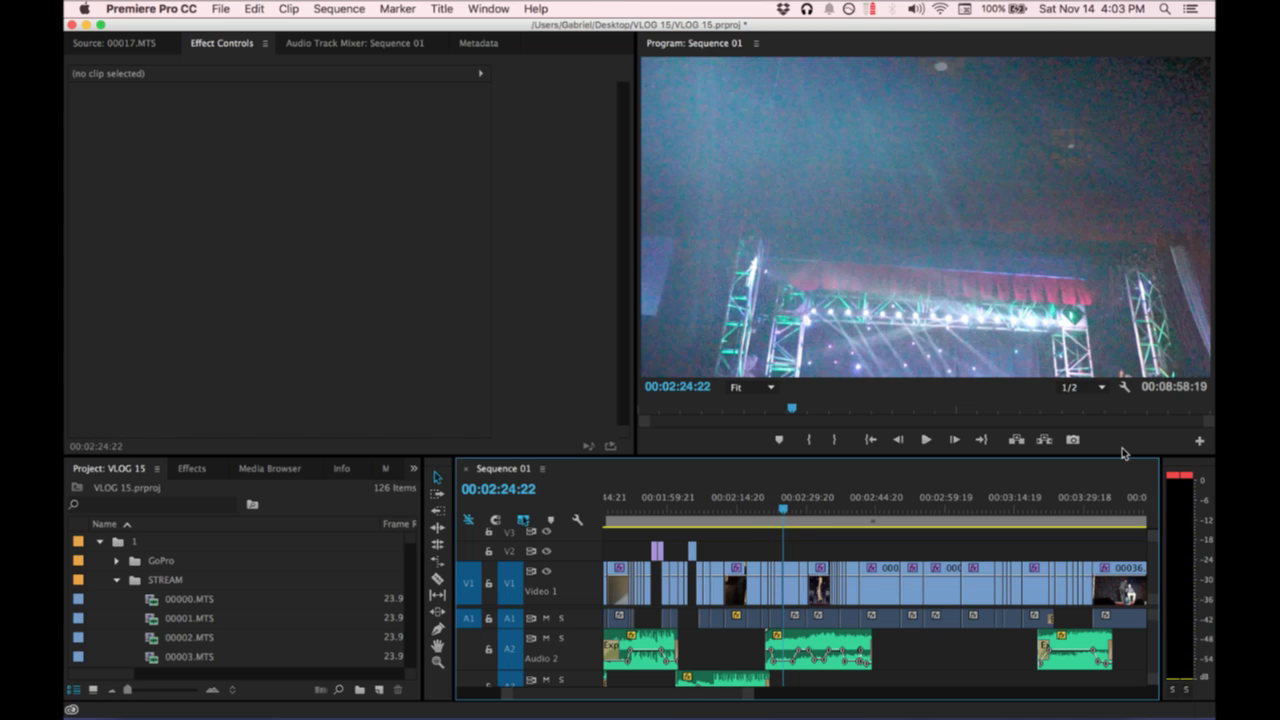
key("ctrl+Up")
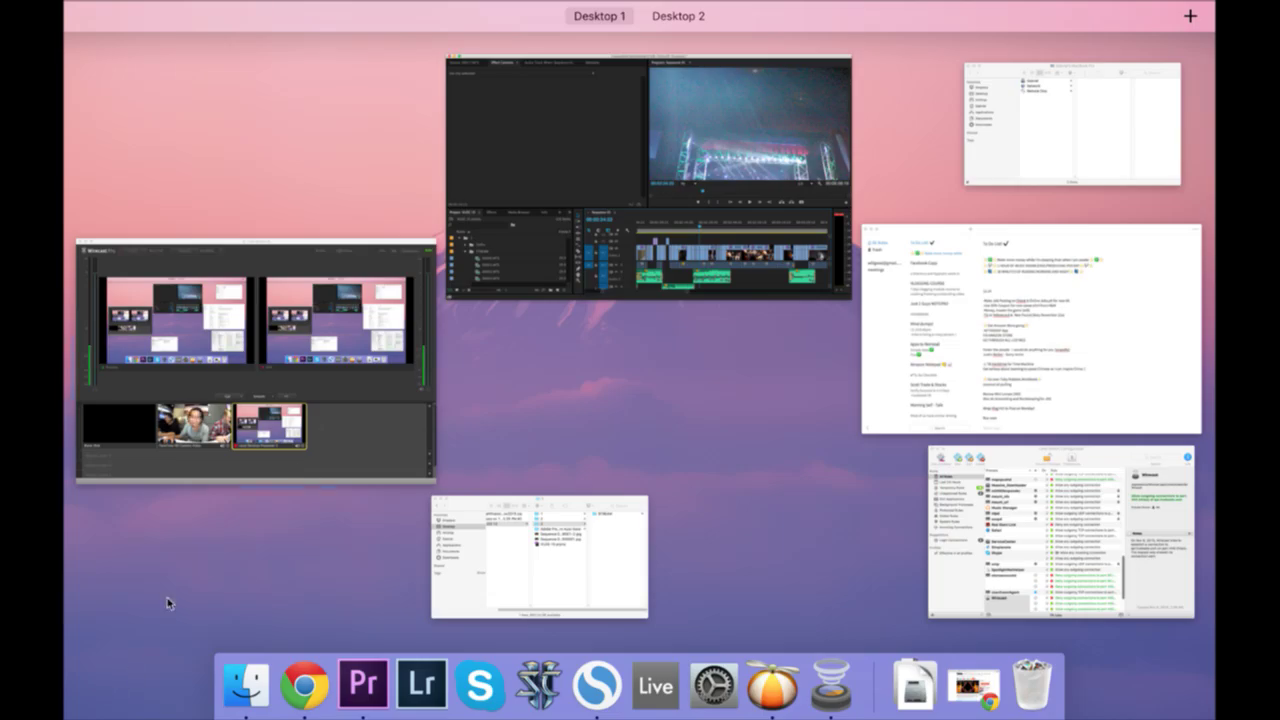
left_click(250, 360)
left_click(707, 470)
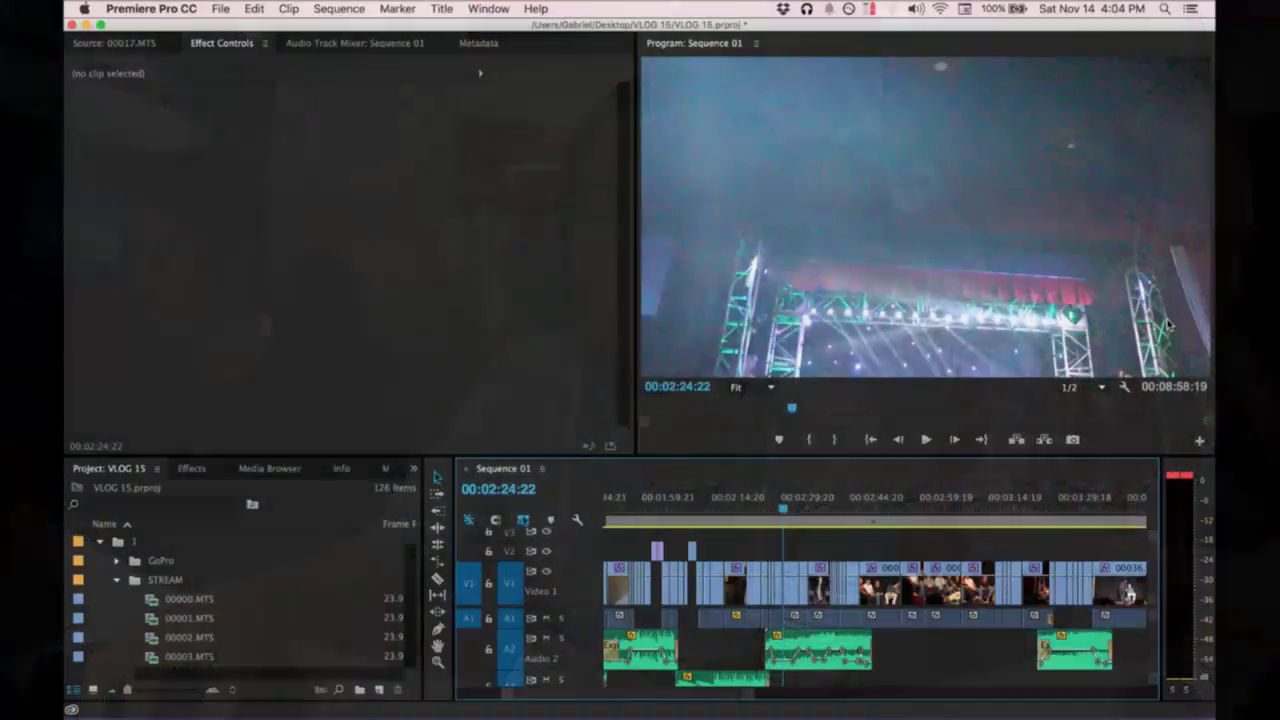
Play Sequence 01 from 00:02:24:08 to review the stage show section.
left_click(922, 439)
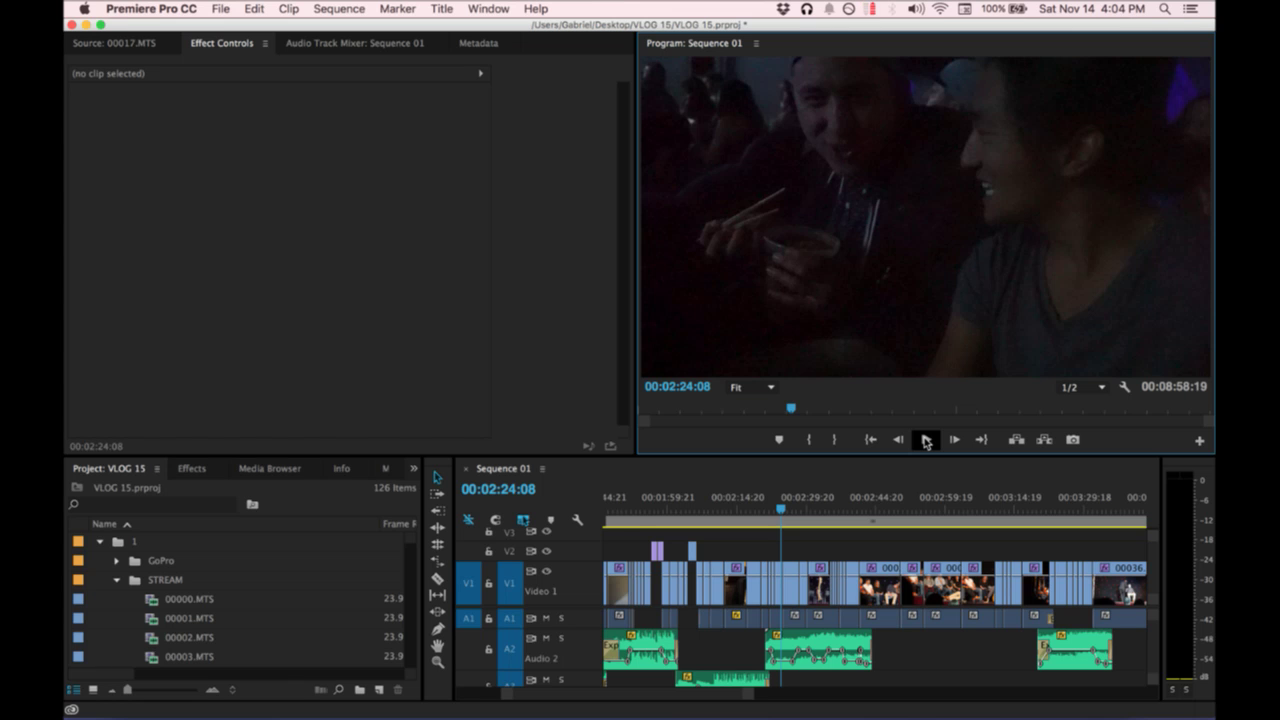
left_click(926, 442)
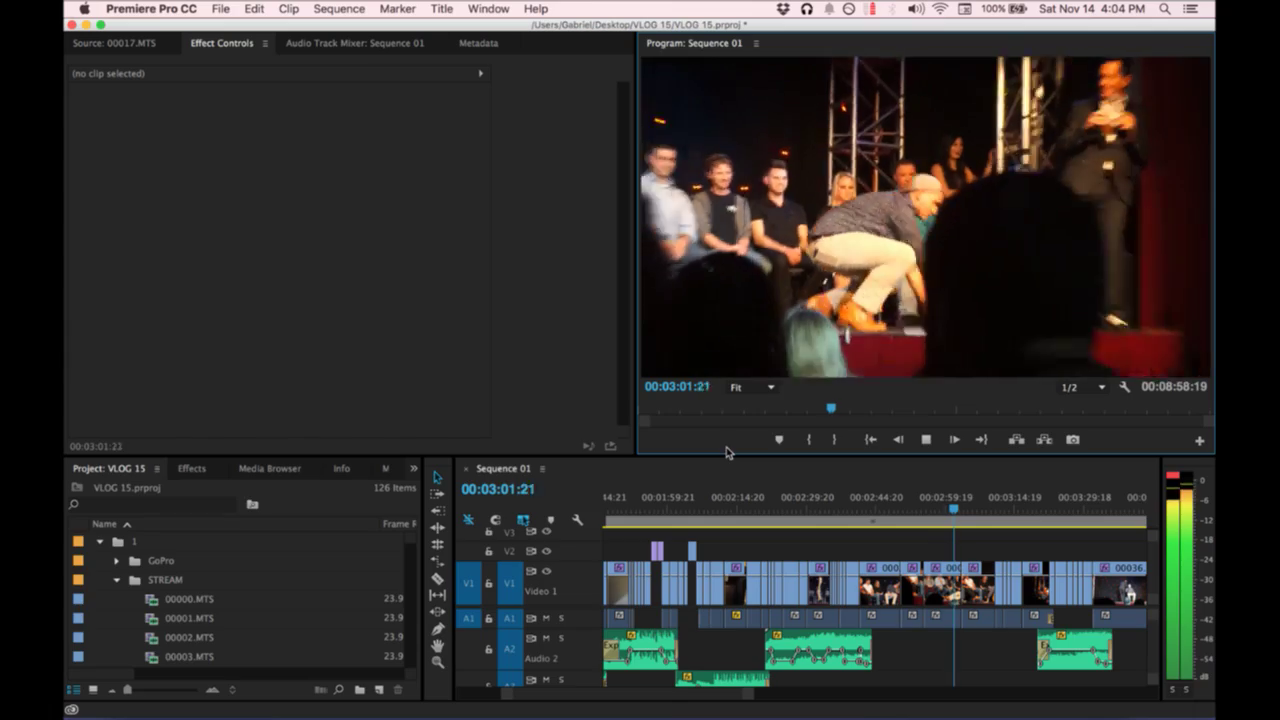
Pause Sequence 01, then switch to Wirecast and put the FaceTime HD Camera Video shot in the preview.
key("space")
key("ctrl+Up")
left_click(222, 478)
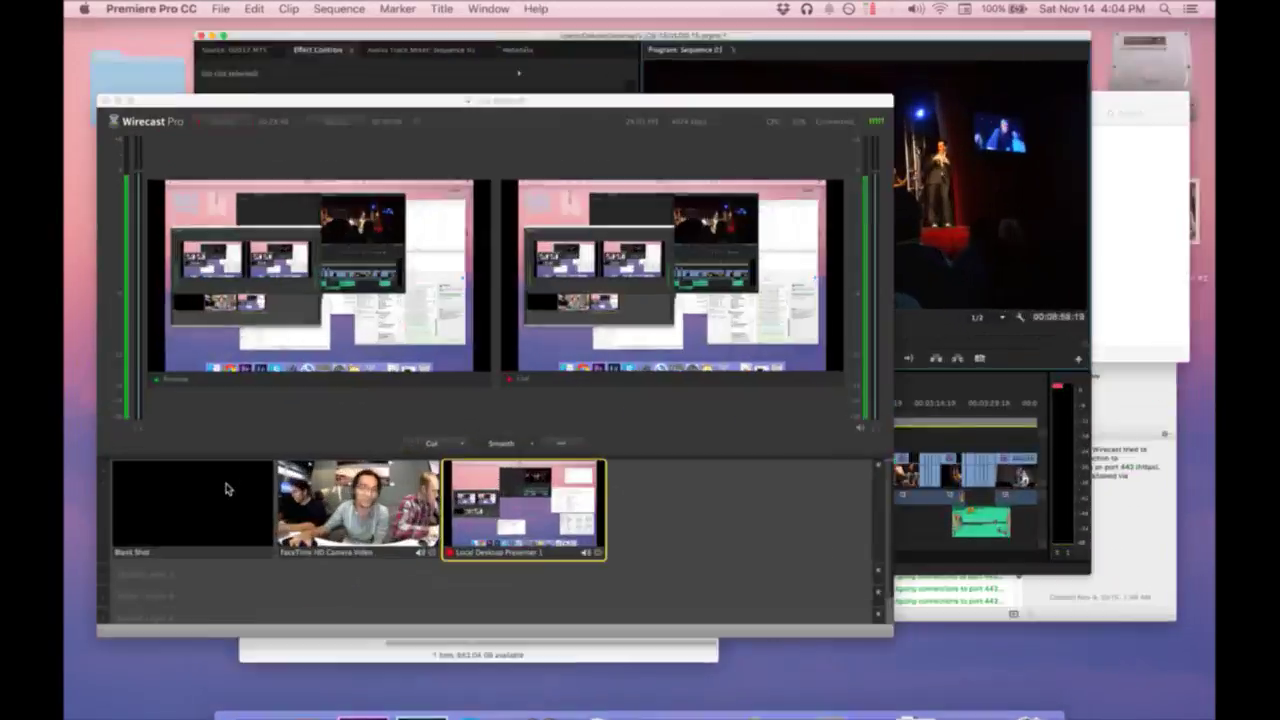
left_click(448, 545)
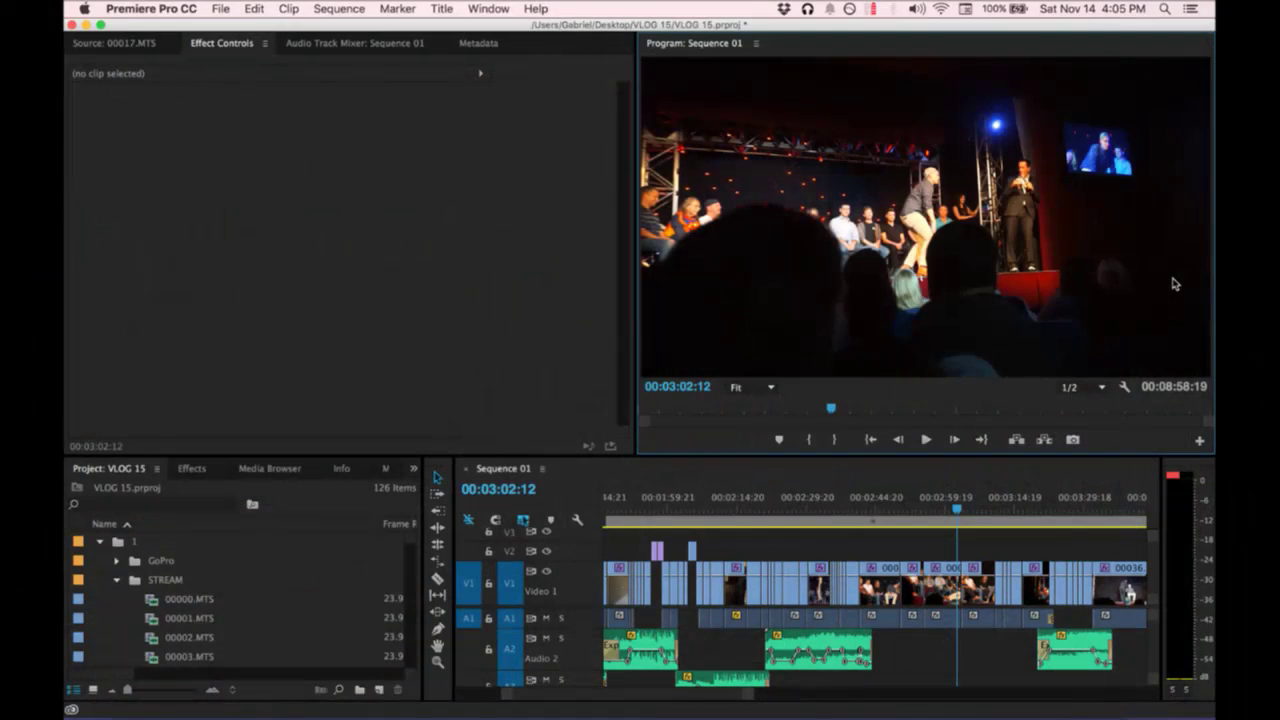
Play Sequence 01 from 00:03:02:12 to the gap after the car scene, then save the project.
key("space")
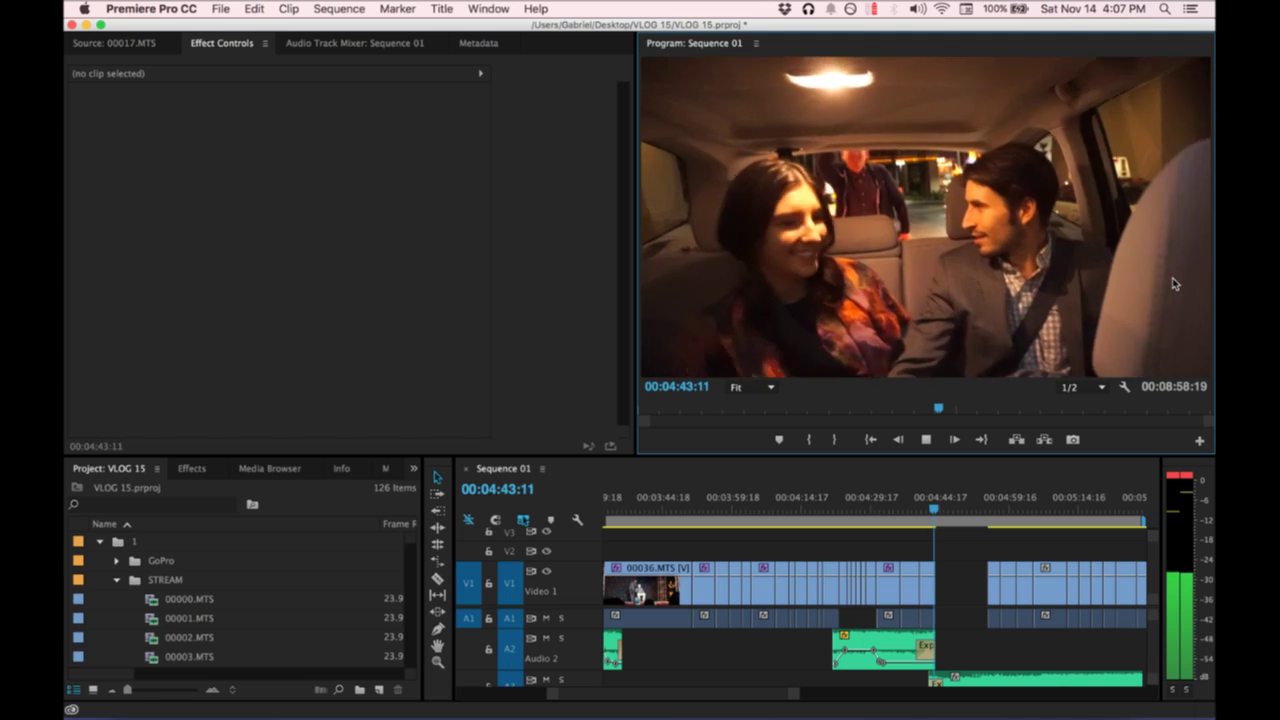
key("super+s")
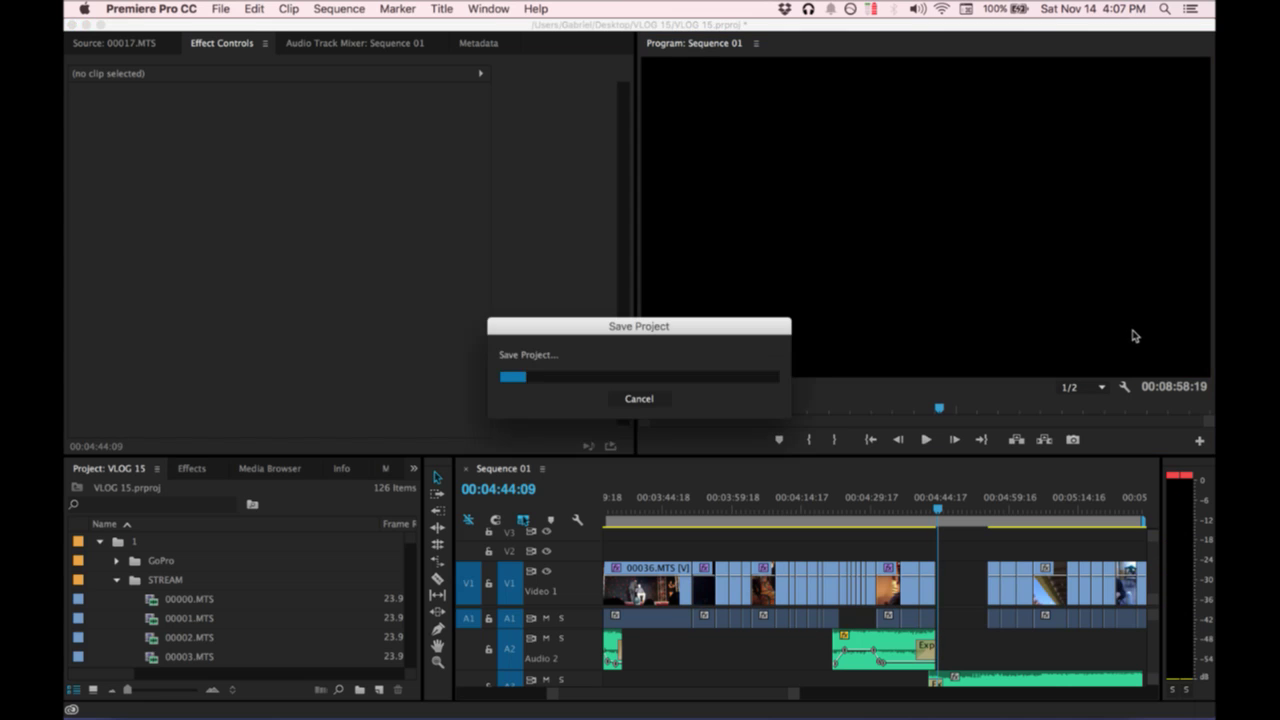
Move the playhead into the empty Video 1 gap at 00:04:47:13.
left_click(959, 551)
key("minus")
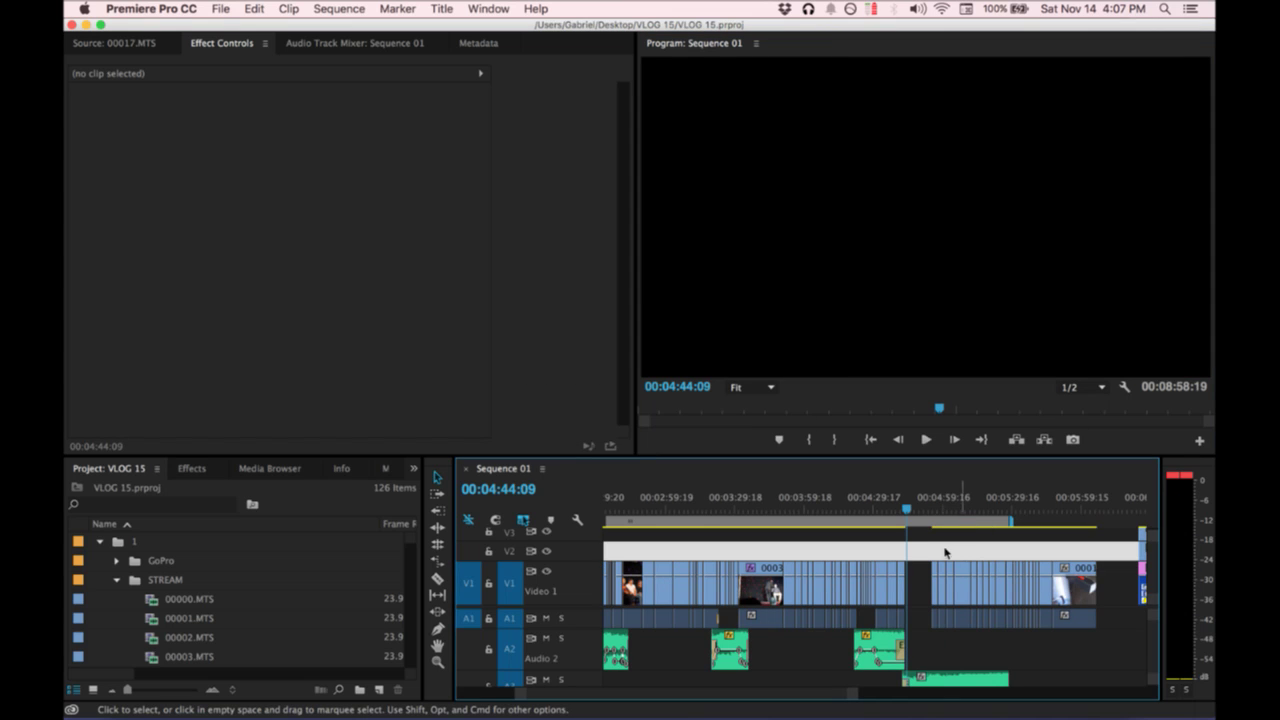
left_click(943, 549)
left_click(948, 514)
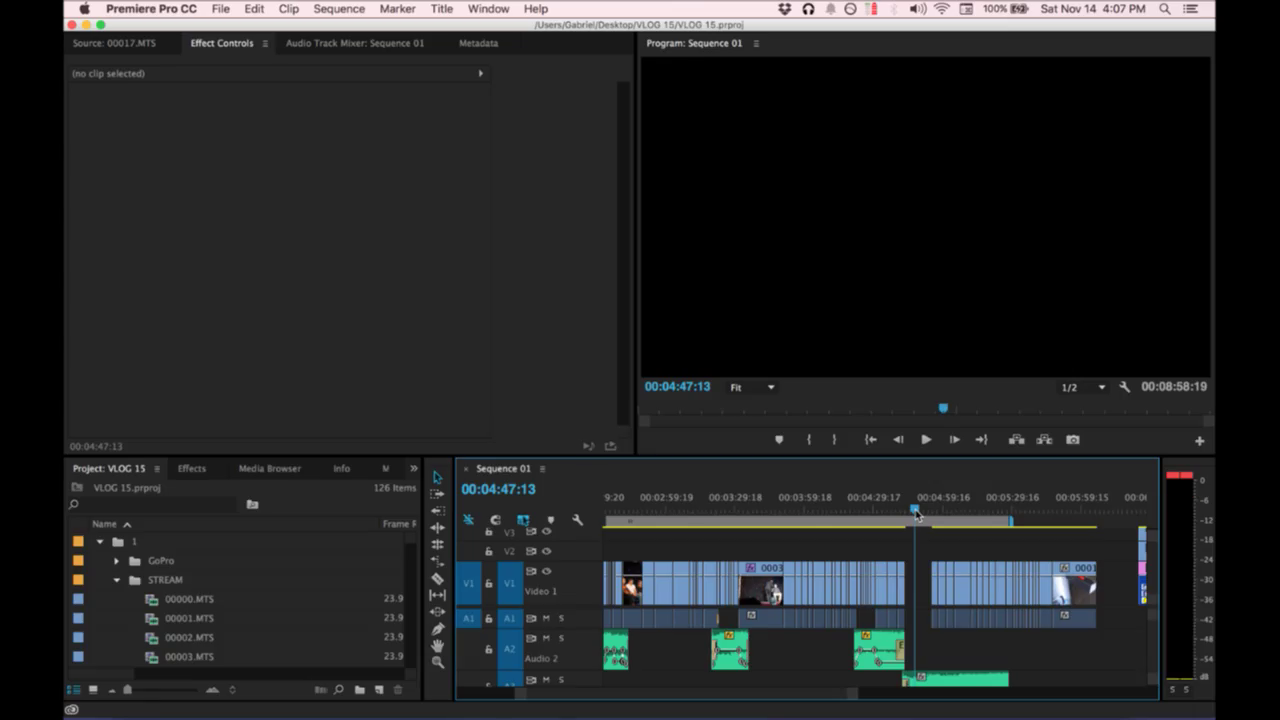
Switch to Wirecast and send the FaceTime HD Camera Video shot live with the Smooth transition.
key("ctrl+Up")
left_click(213, 418)
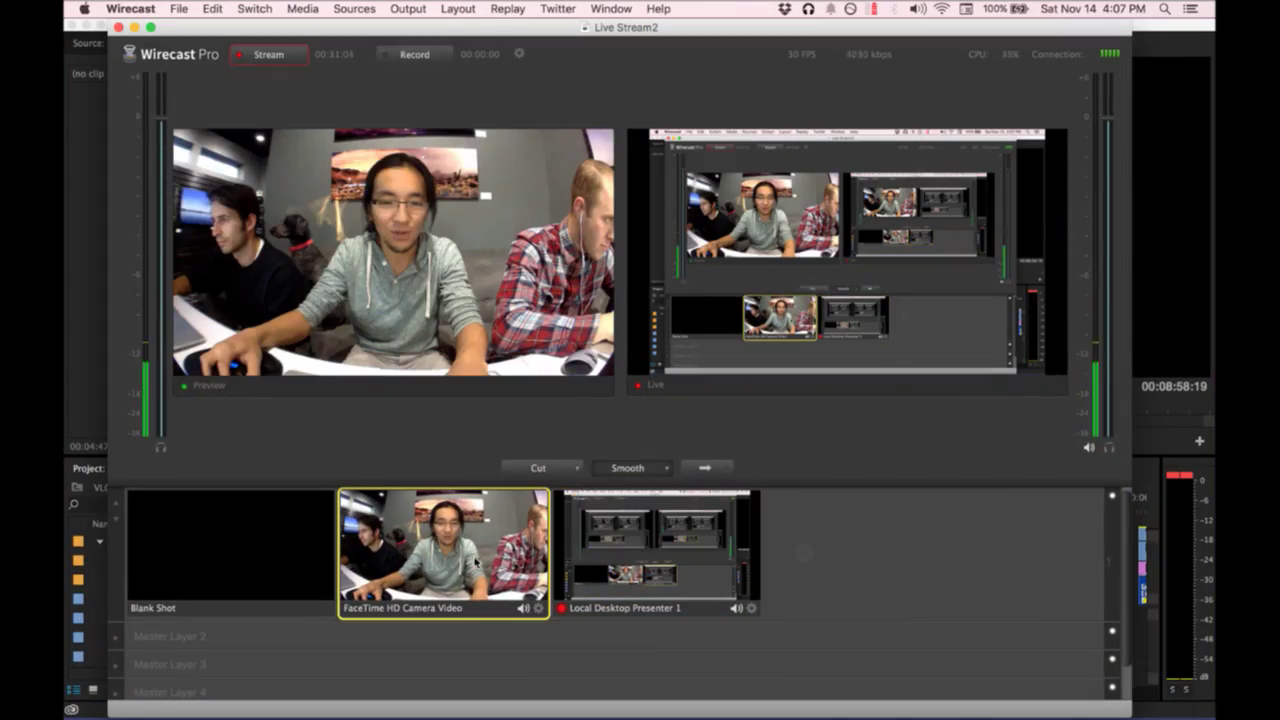
left_click(708, 468)
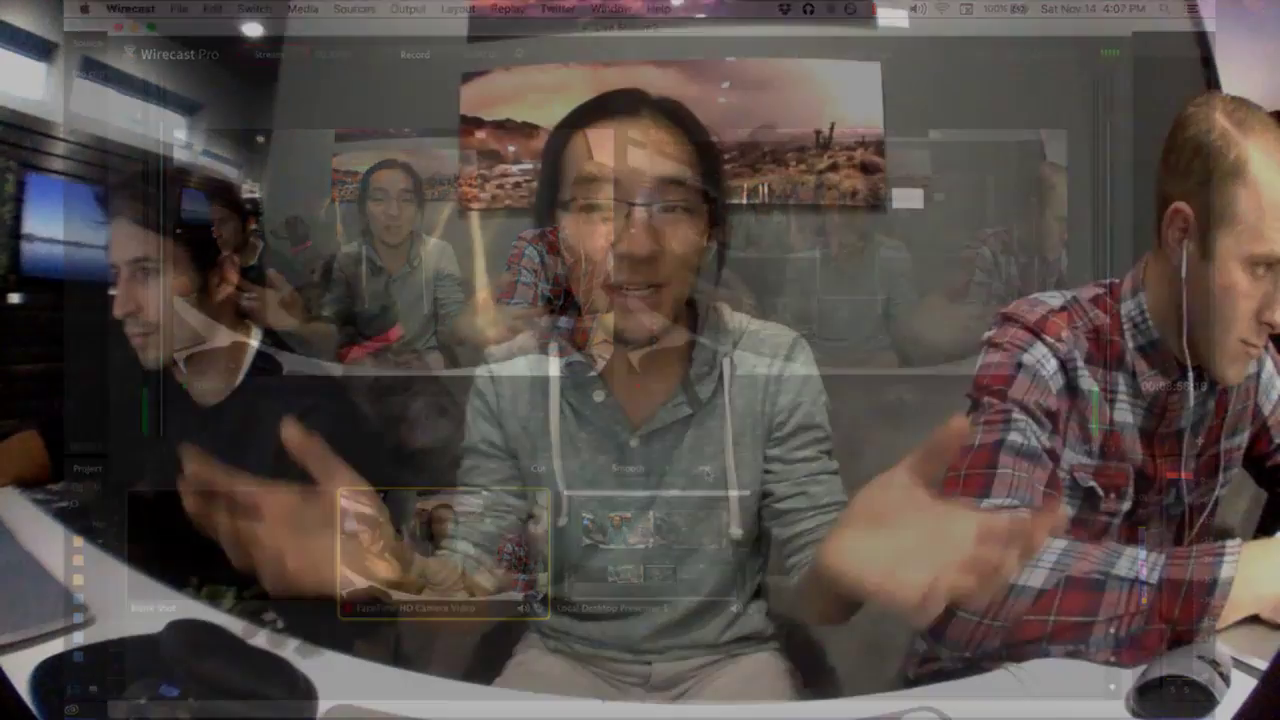
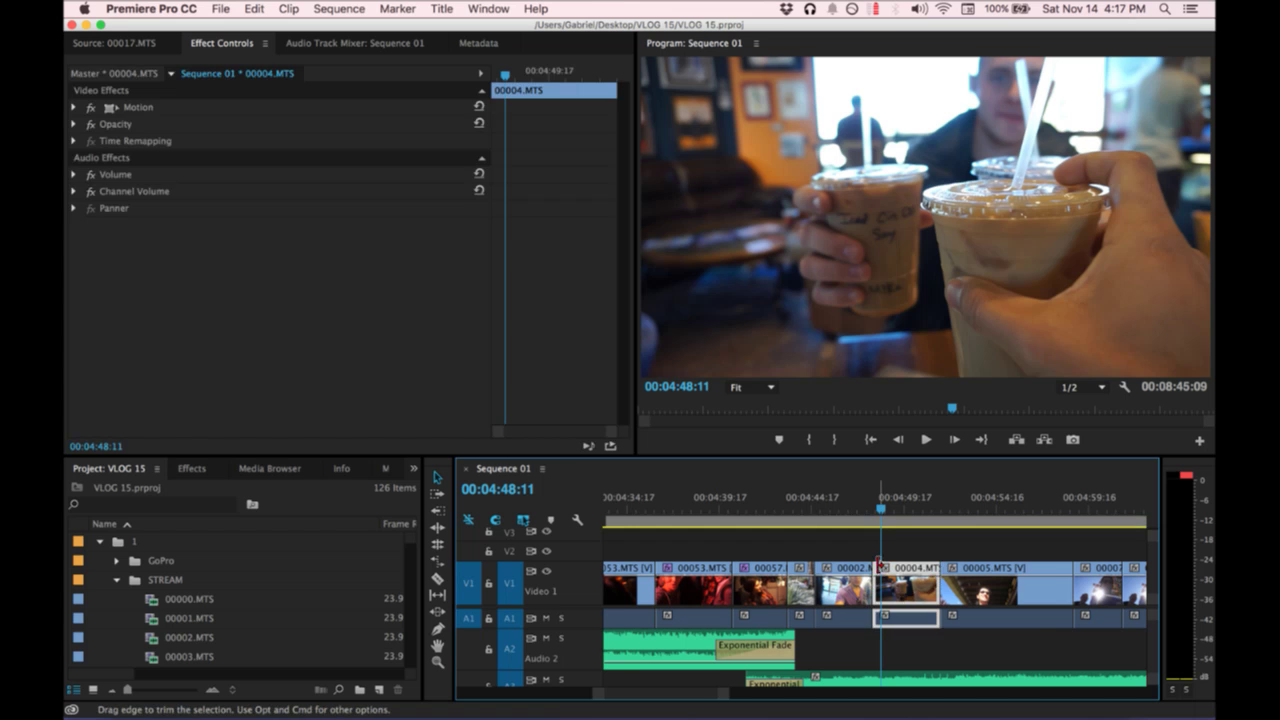
Trim the start of clip 00004.MTS to 00:04:48:11 and close the gap before it.
key("equal")
key("equal")
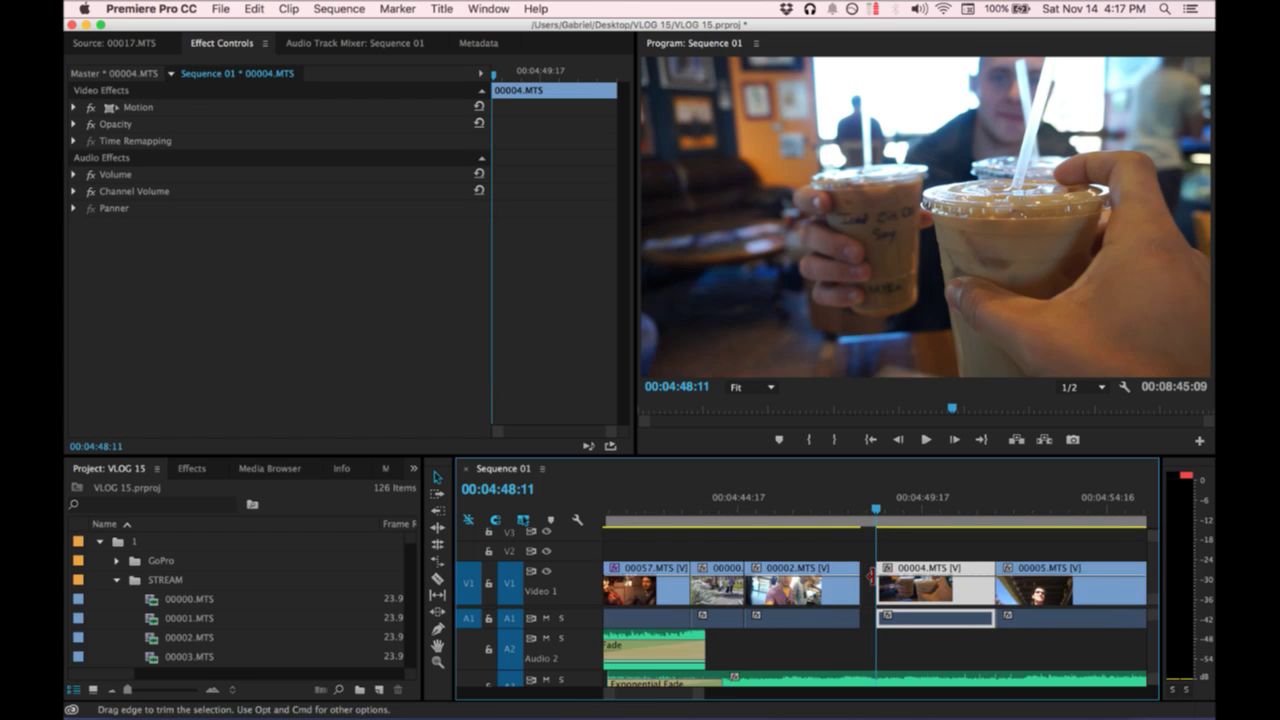
left_click(866, 583)
key("Delete")
Unlink the audio of clip 00000.MTS from its video and delete that audio from Audio 1.
scroll(823, 543, "left", 5)
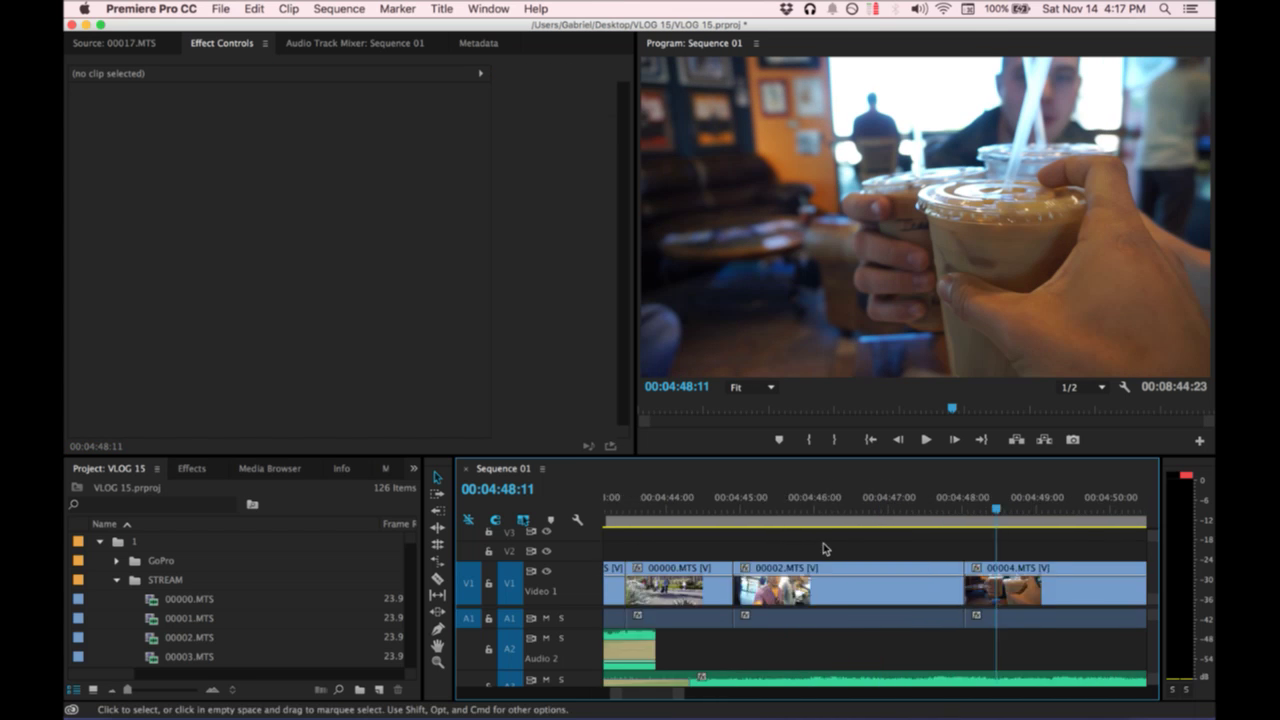
right_click(782, 626)
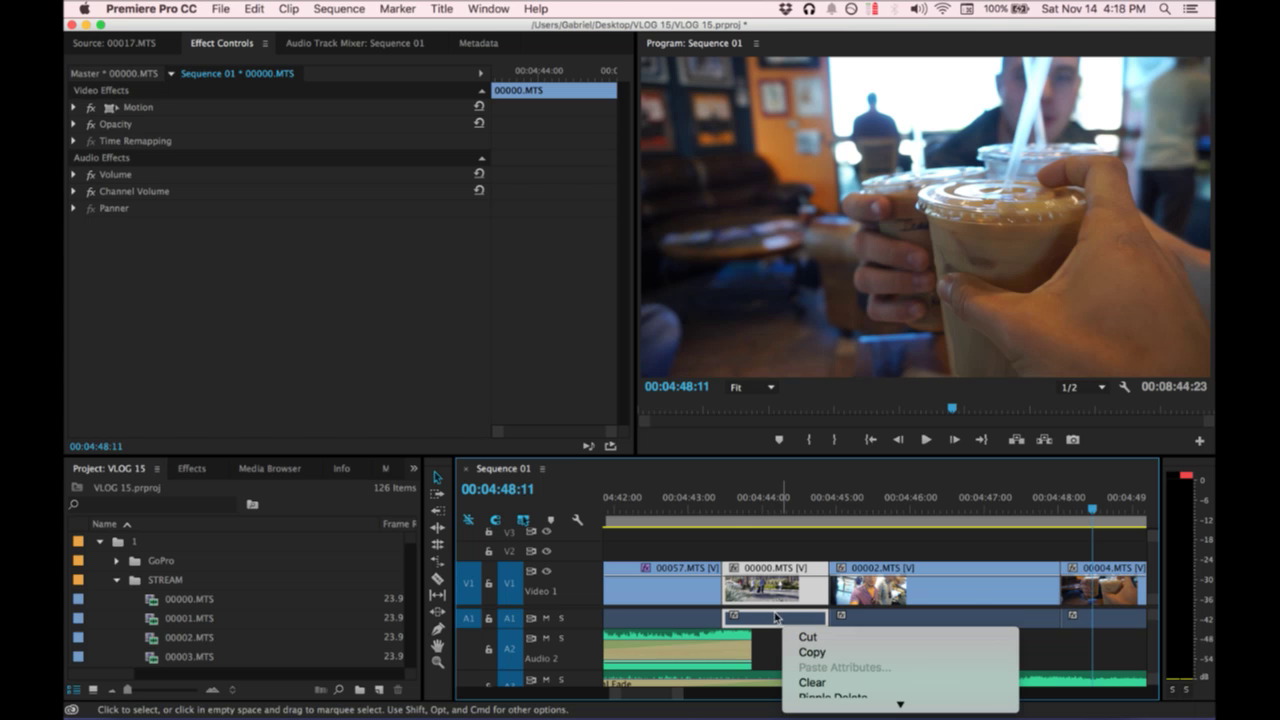
right_click(776, 616)
mouse_move(836, 704)
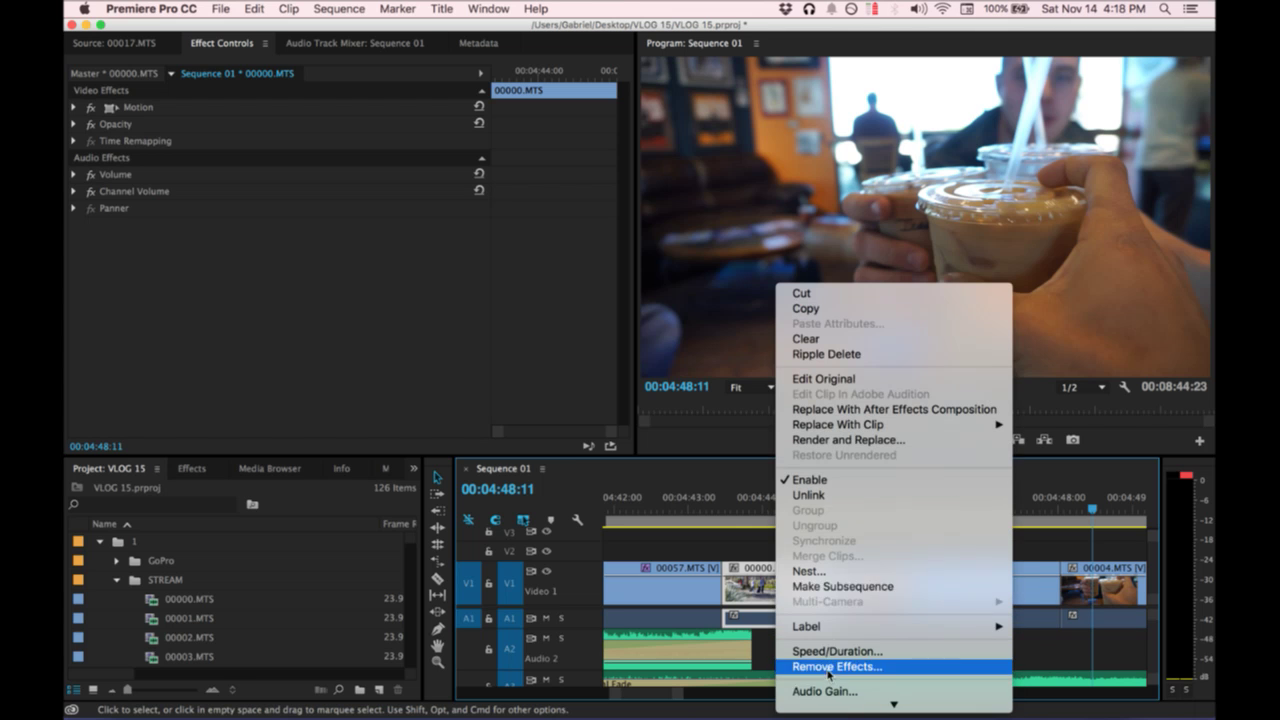
left_click(843, 496)
left_click(770, 618)
key("Delete")
Keyframe the Killabyte - Our Story music volume at 00:04:44:17 and lower its level to -15.0 dB at 00:04:45:02.
left_click_drag(812, 508, 790, 508)
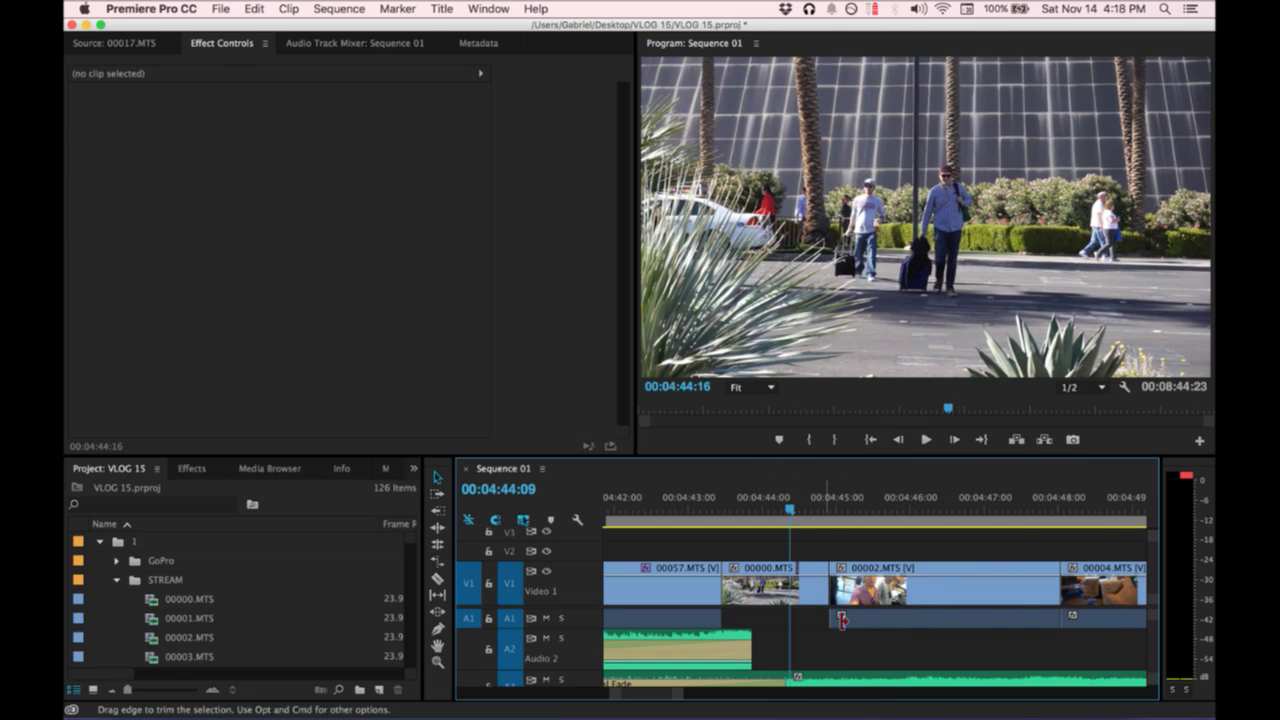
left_click(871, 684)
left_click(73, 107)
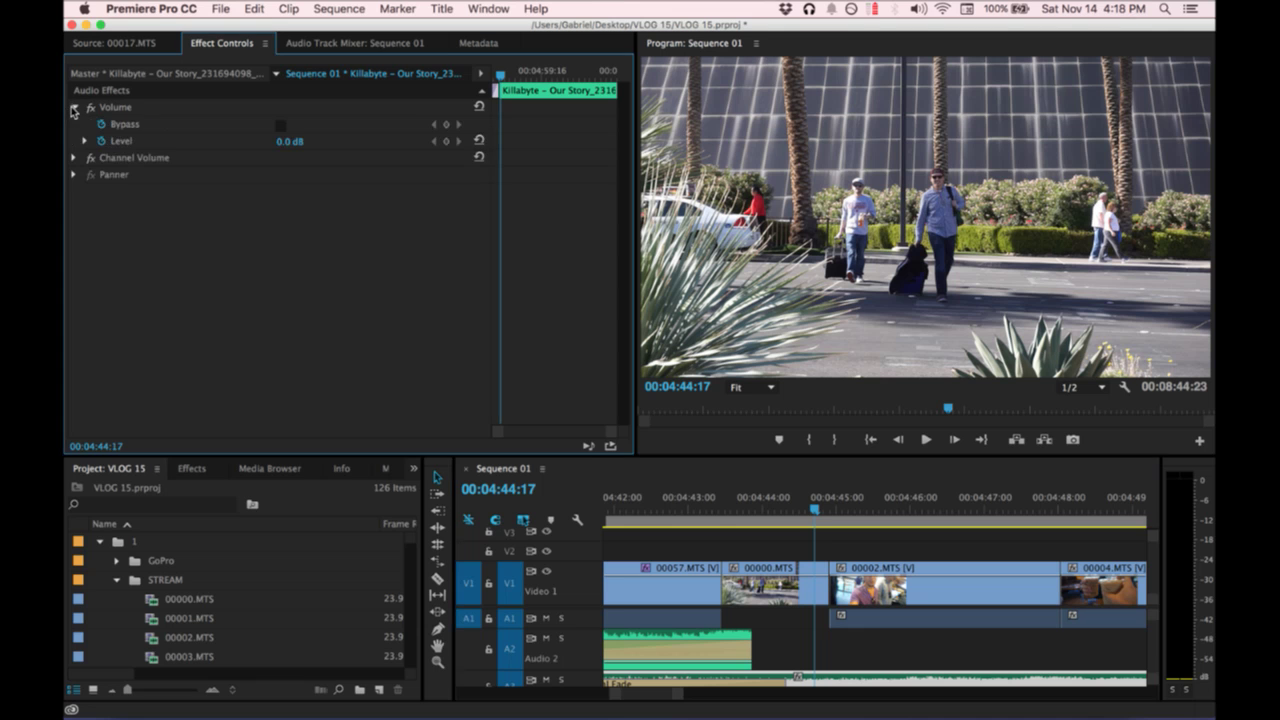
left_click(447, 141)
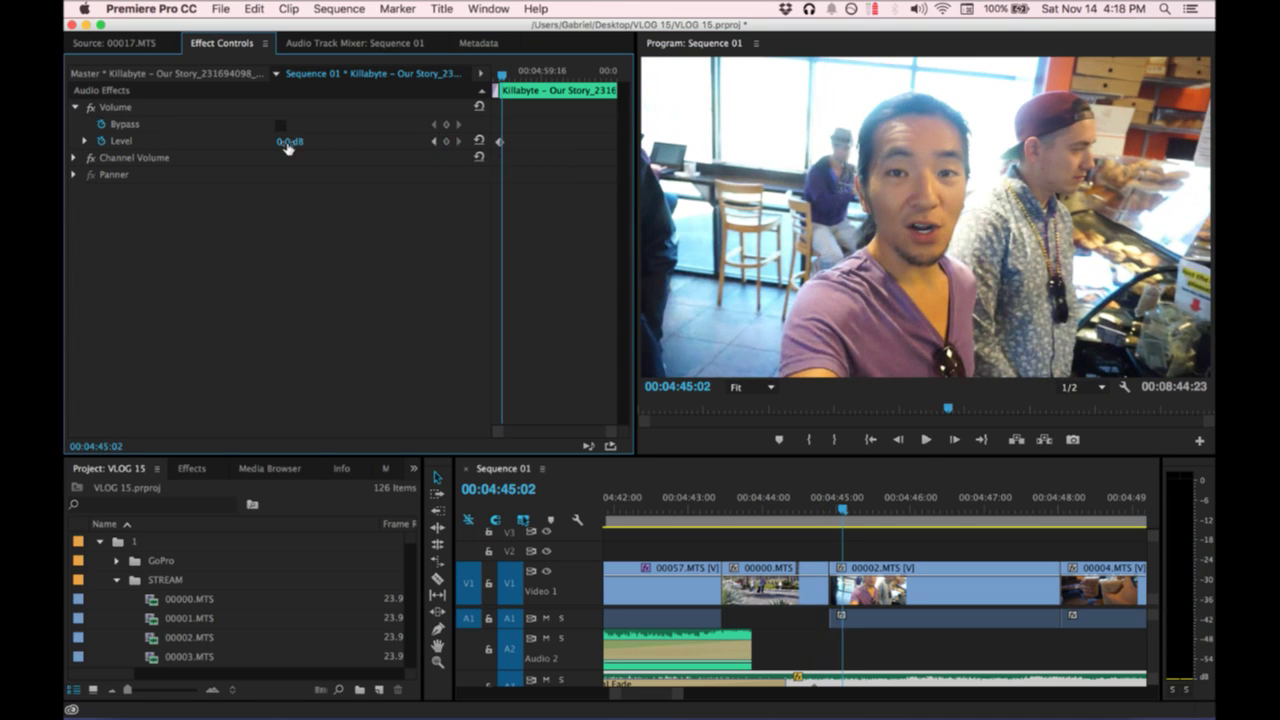
Trim about 8 frames off the start of clip 00004.MTS and close the gap after 00002.MTS.
key("space")
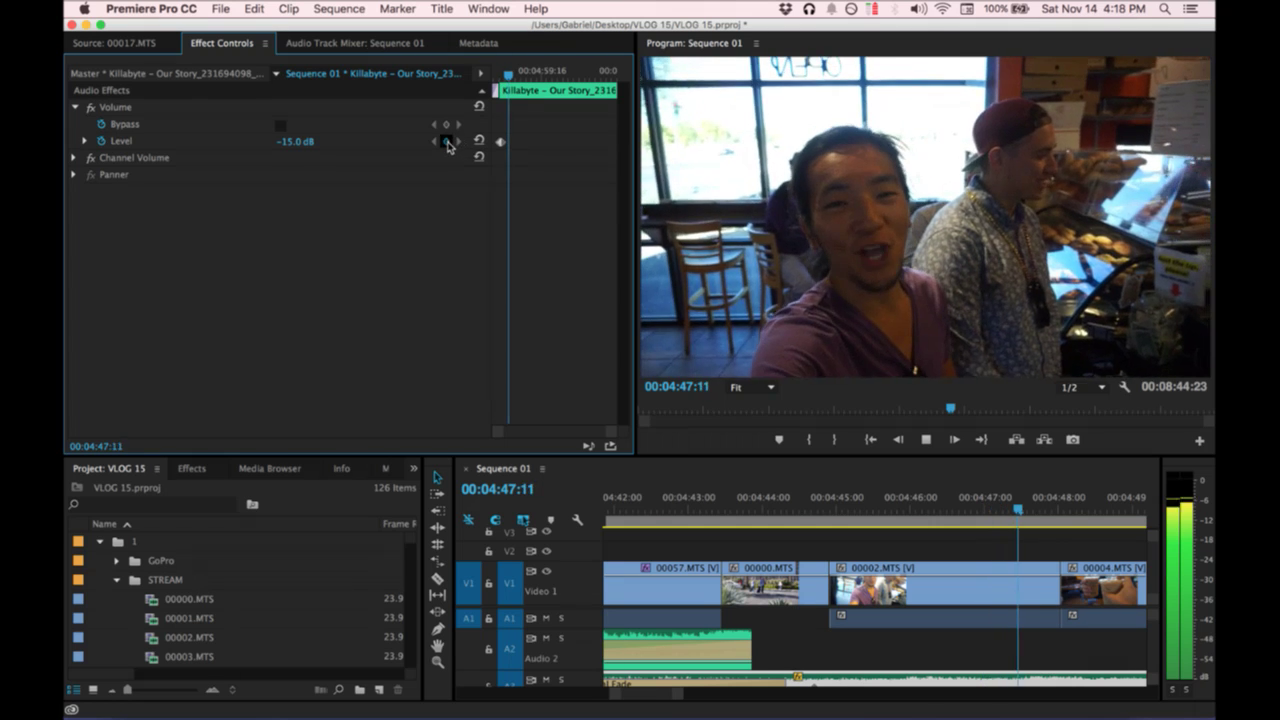
scroll(985, 580, "right", 1)
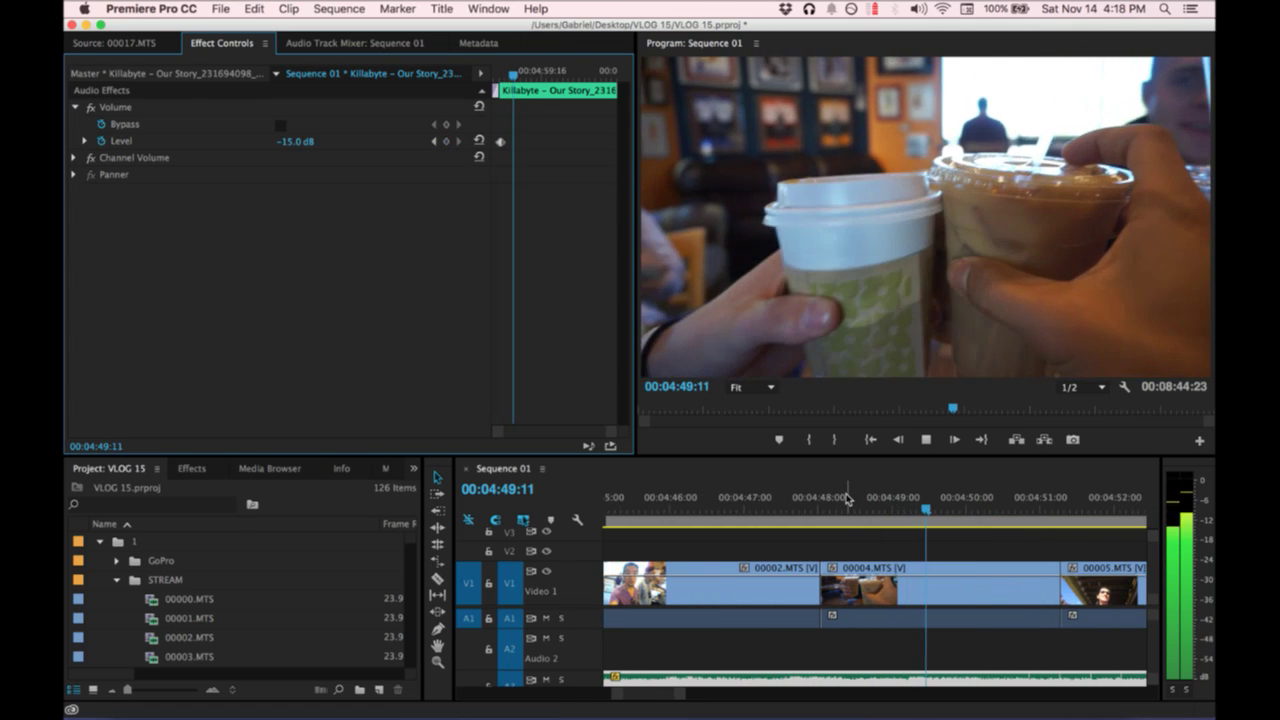
left_click(834, 500)
key("space")
key("space")
left_click_drag(825, 568, 850, 569)
left_click(737, 507)
key("space")
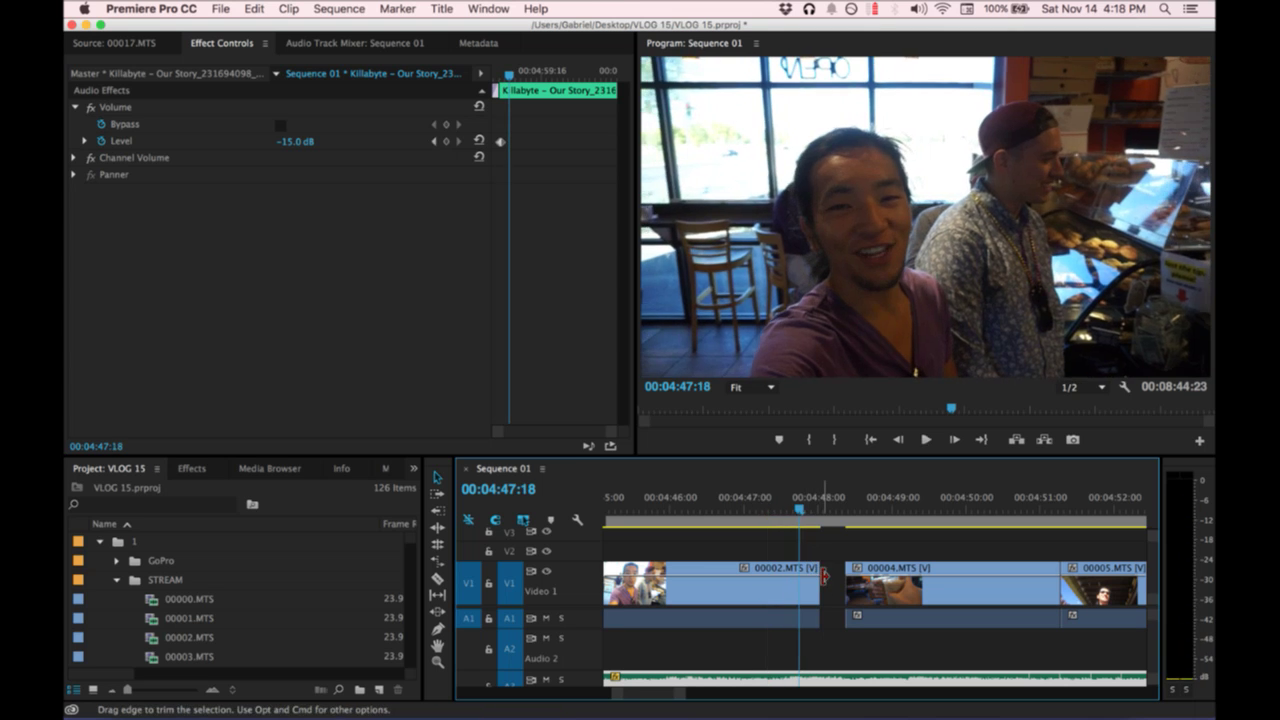
left_click(834, 578)
key("Delete")
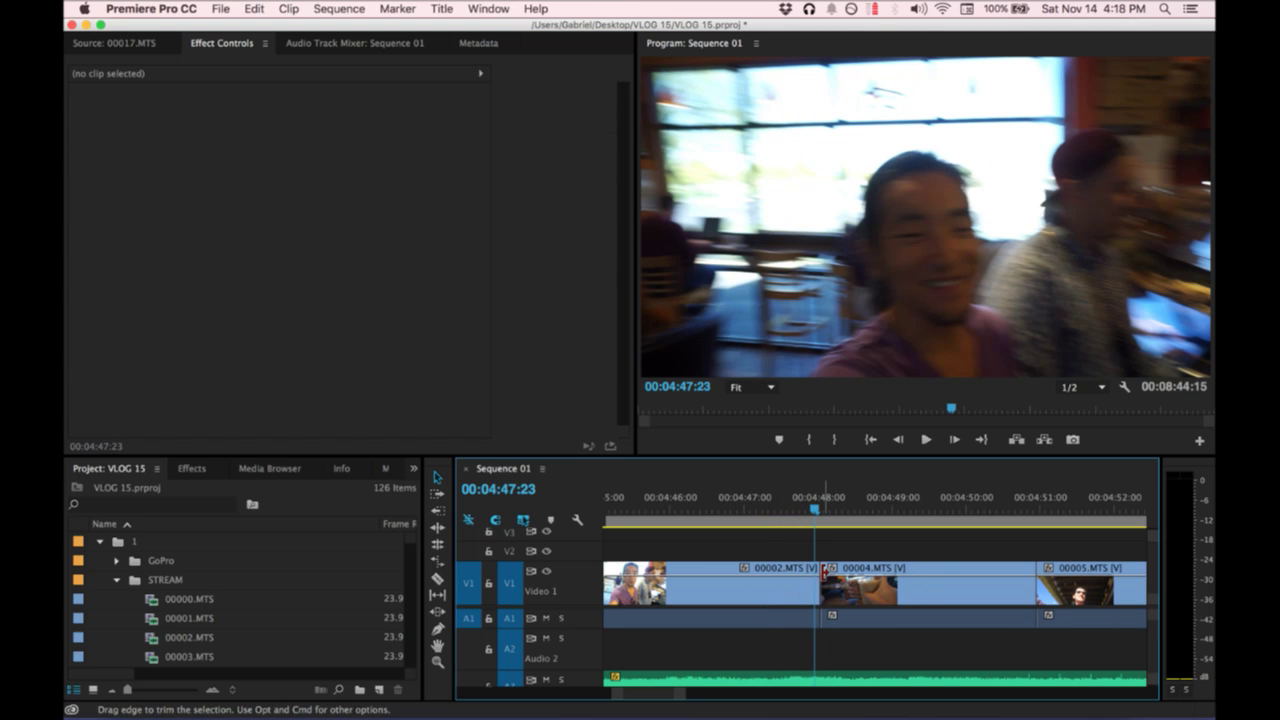
Review the cut from 00002.MTS into 00004.MTS and split clip 00004.MTS at 00:04:49:21.
key("space")
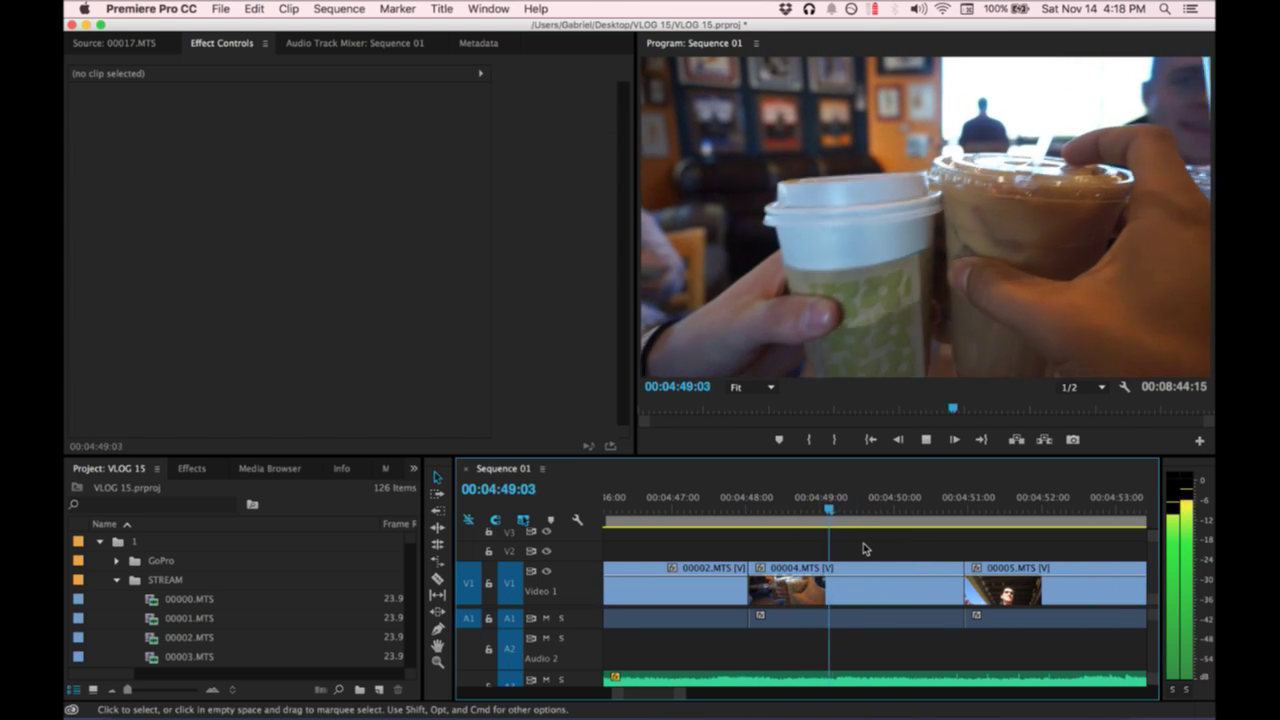
key("space")
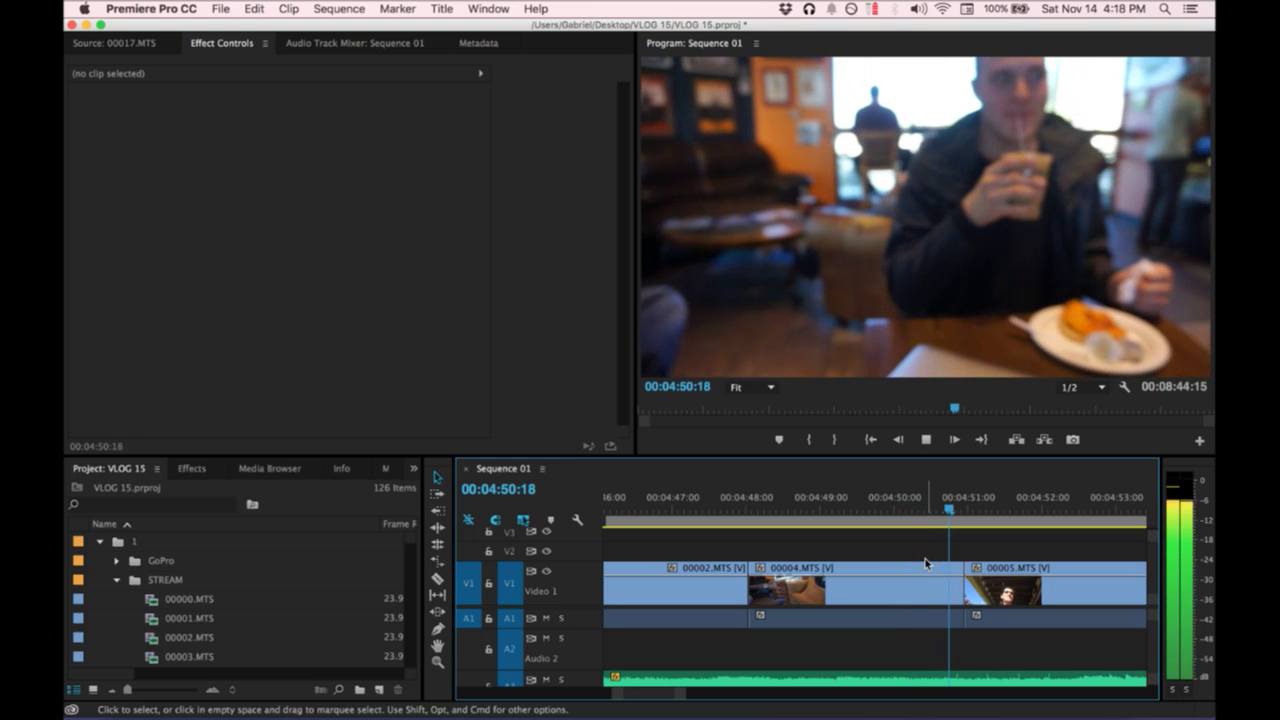
left_click_drag(910, 511, 834, 512)
key("space")
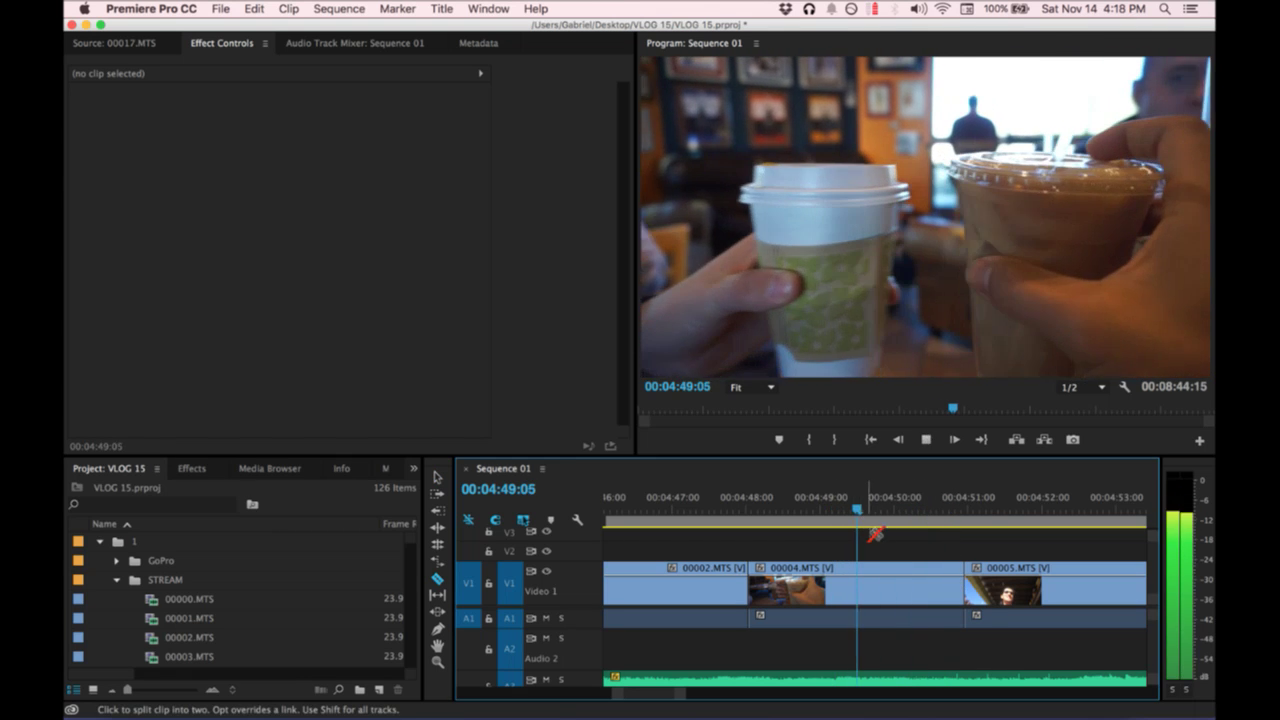
left_click(886, 578)
key("v")
Delete the second part of clip 00004.MTS and close the gap before 00005.MTS.
left_click(920, 585)
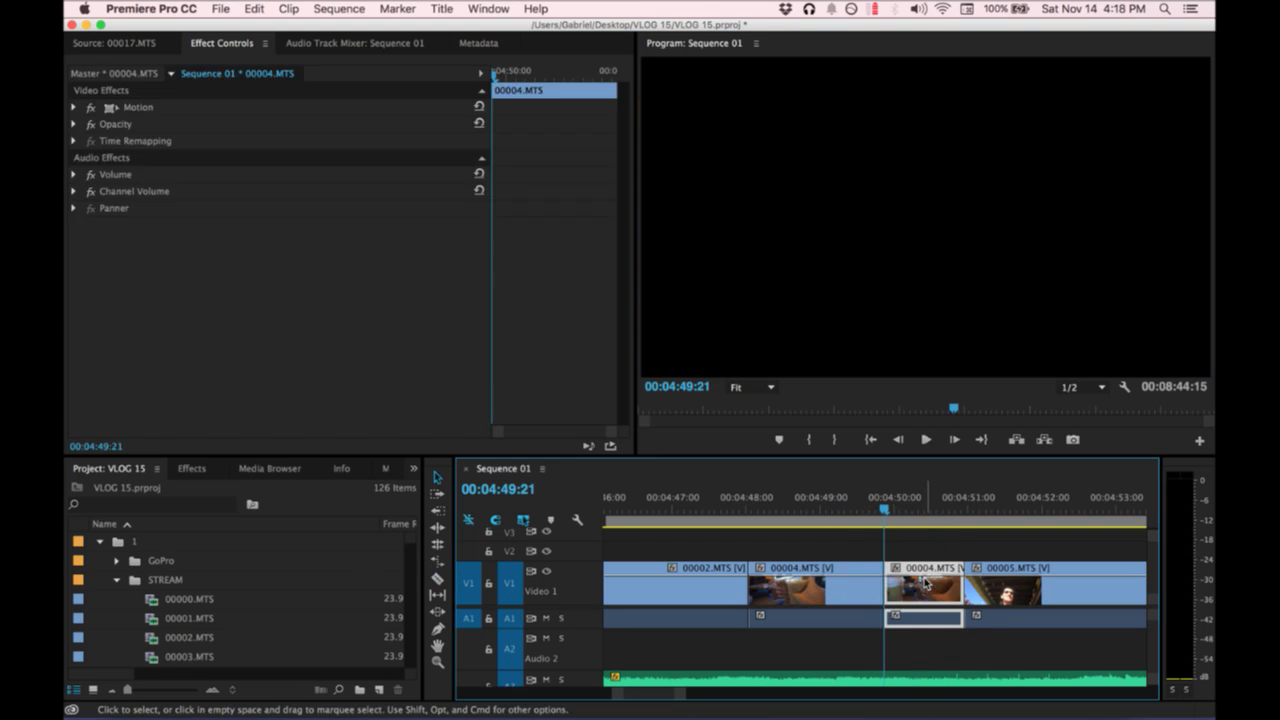
key("Delete")
left_click(928, 585)
key("Delete")
key("minus")
key("minus")
key("minus")
key("minus")
key("minus")
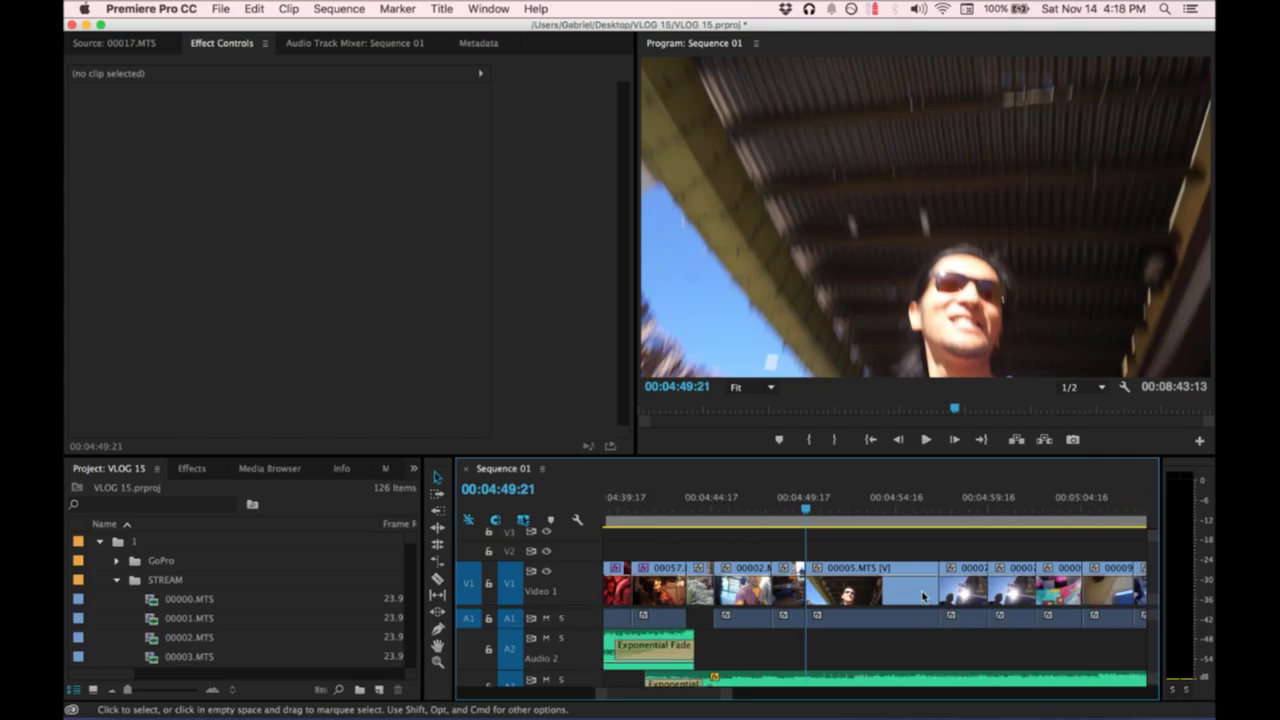
Switch to Wirecast, preview the FaceTime HD Camera Video shot and send it live.
key("ctrl+Up")
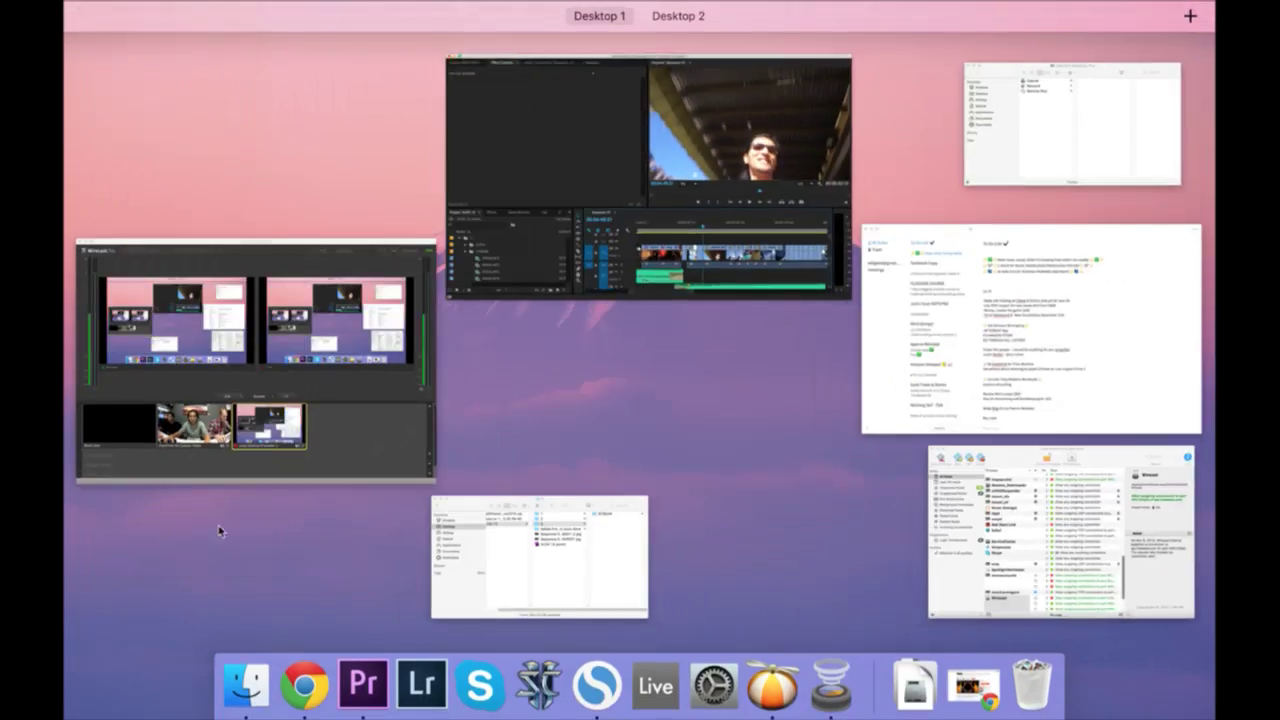
left_click(232, 450)
left_click(450, 550)
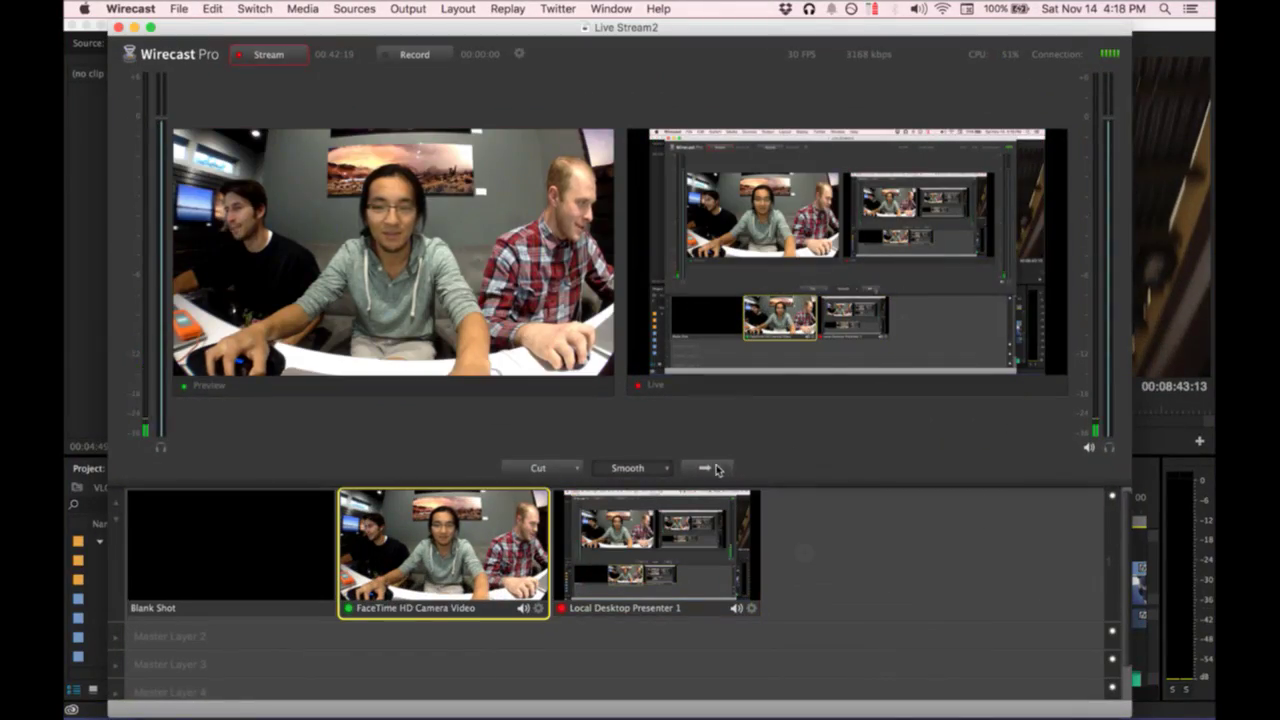
left_click(710, 468)
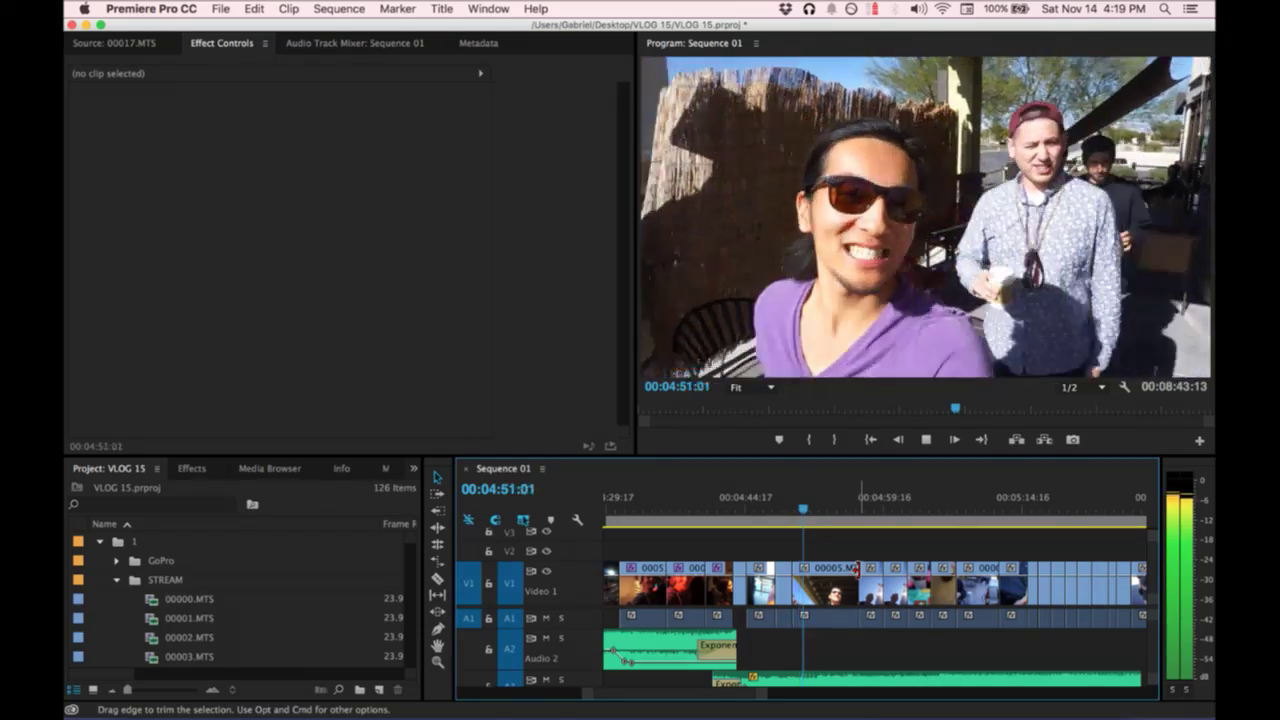
Cut off the end of clip 00005.MTS after 00:04:55:19 and close the resulting gap.
key("=")
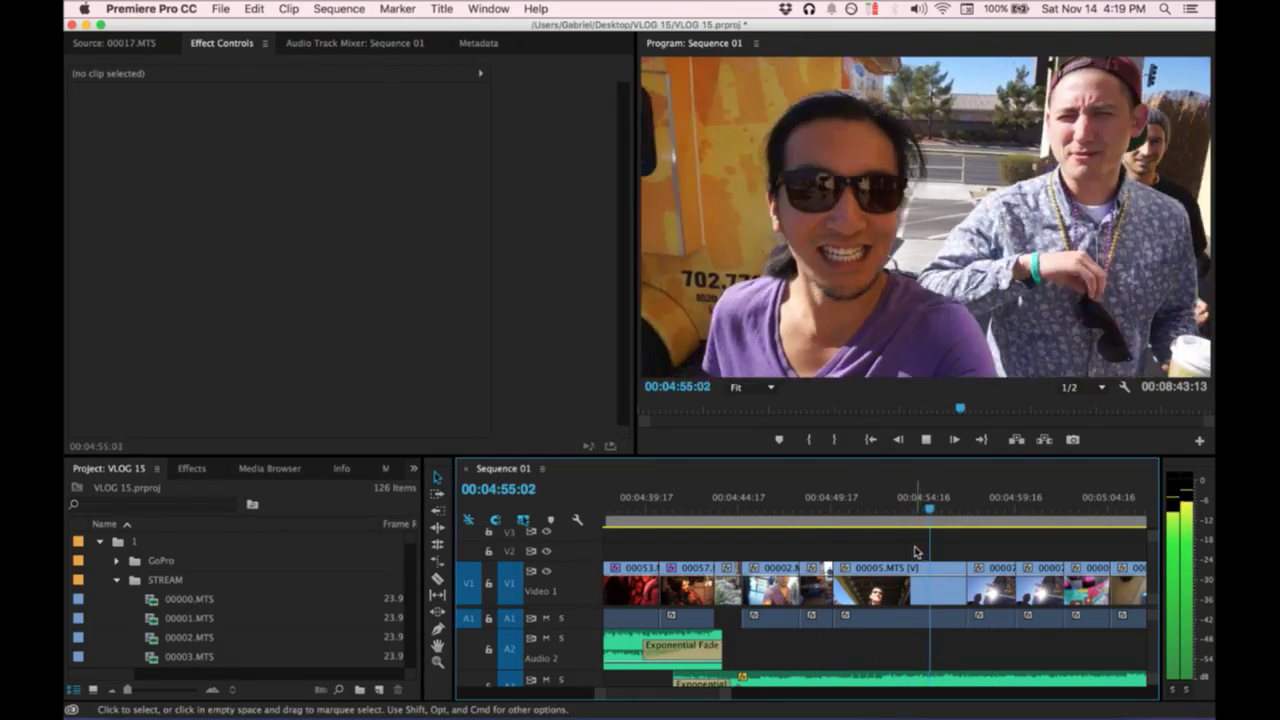
key("space")
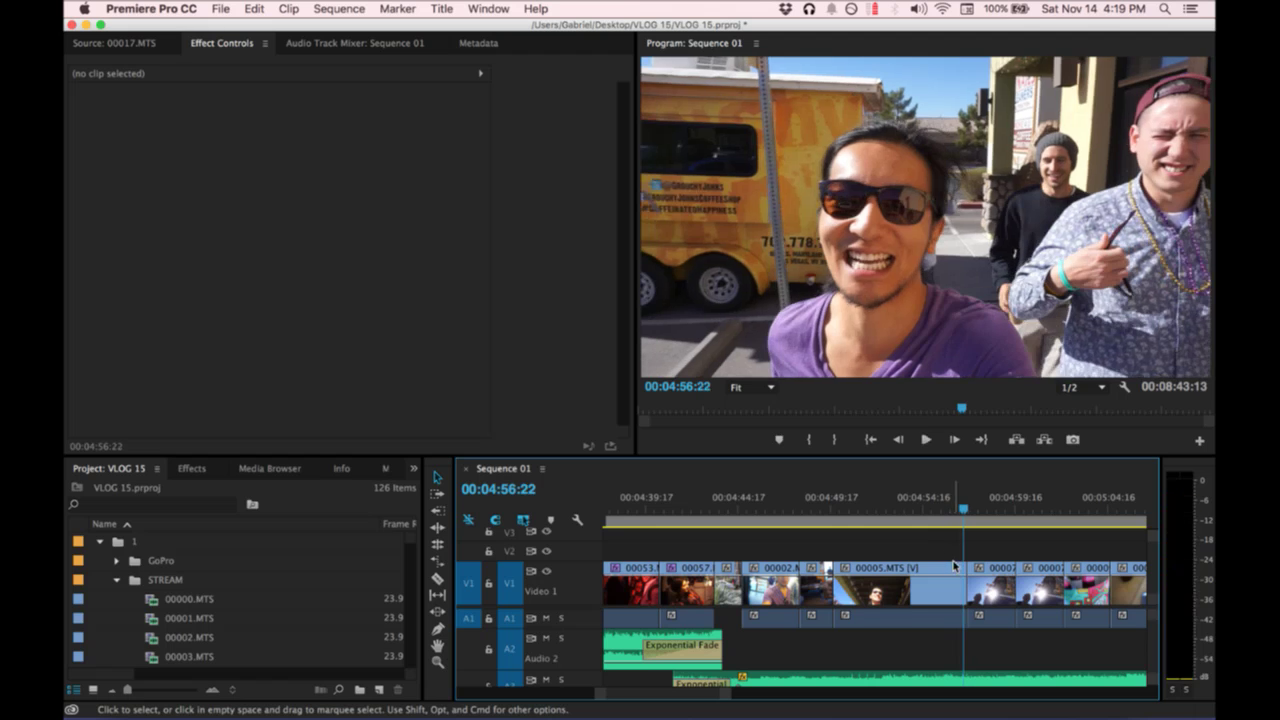
left_click(915, 520)
key("space")
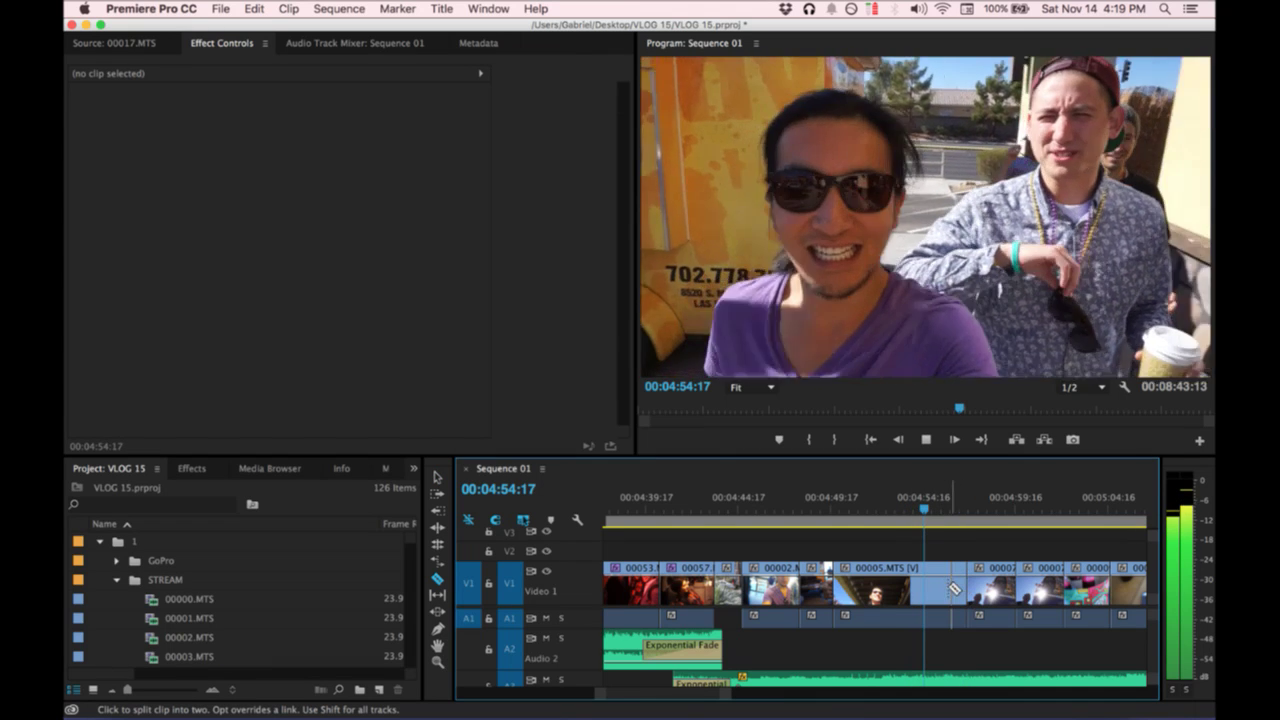
key("space")
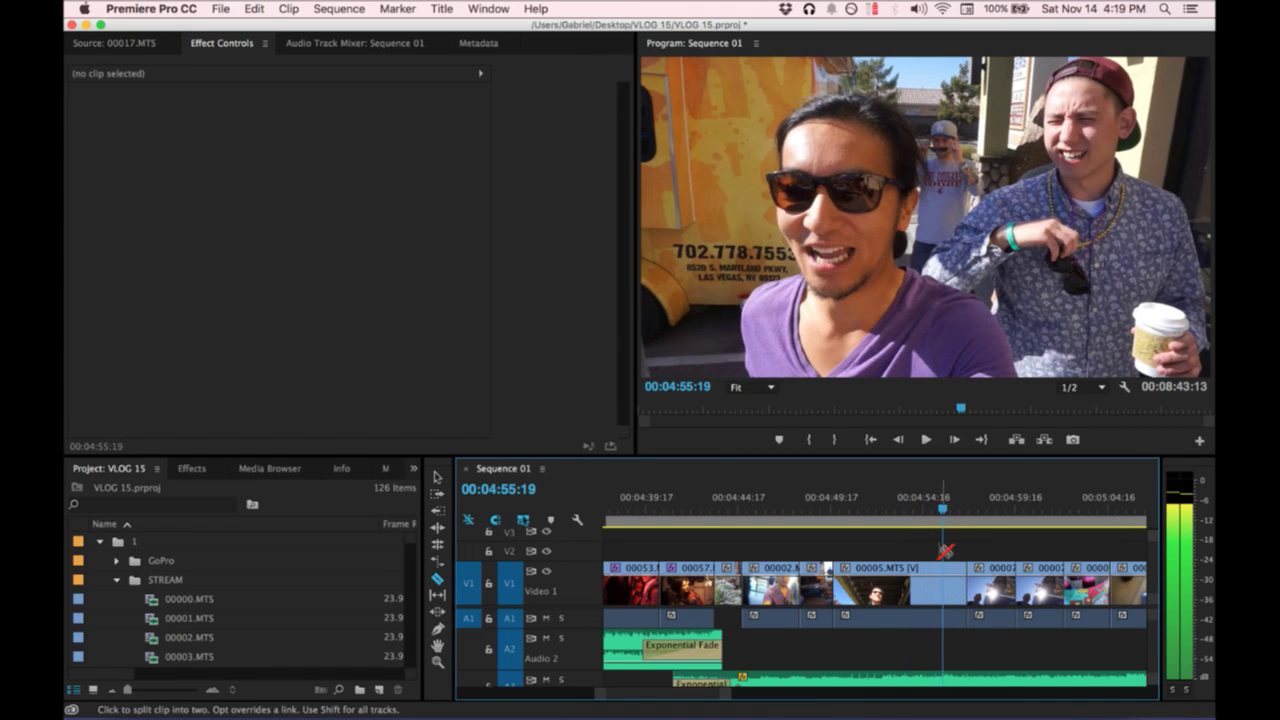
key("v")
left_click(954, 580)
key("Delete")
left_click(954, 580)
key("Delete")
Delete the short sun-backlit clip directly after 00005.MTS and close the gap it leaves.
key("space")
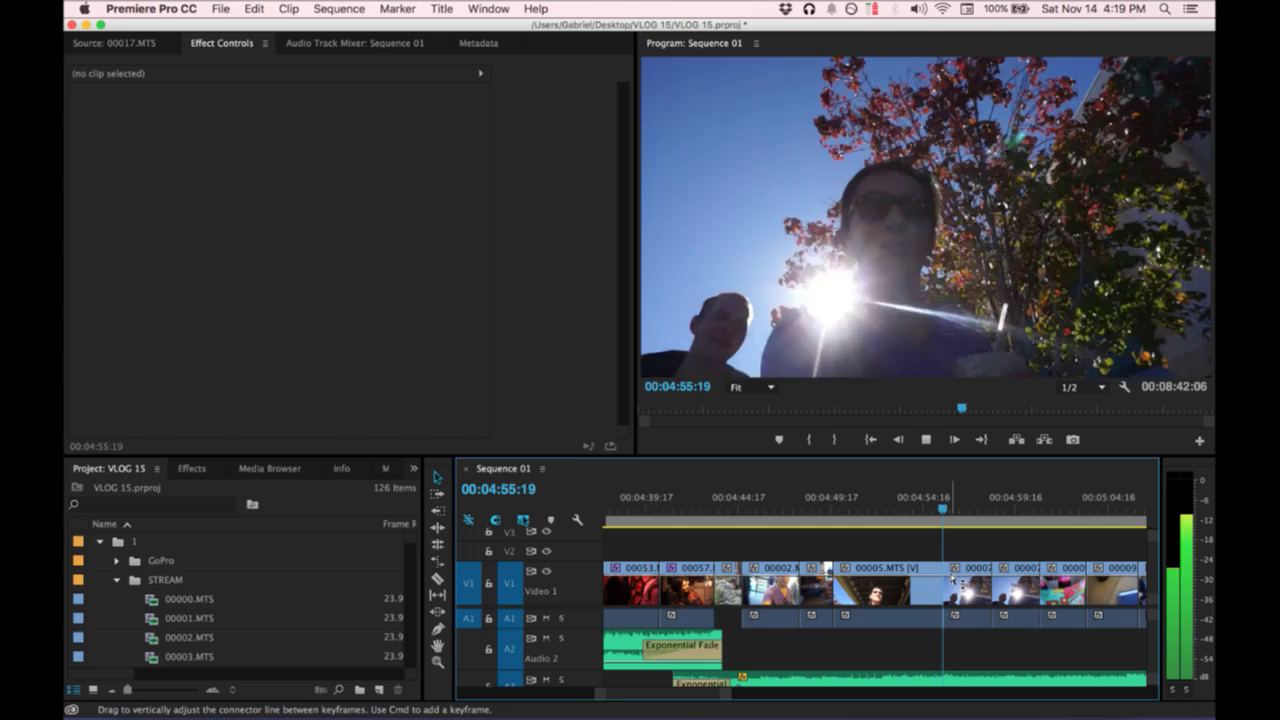
left_click_drag(936, 520, 965, 524)
left_click(922, 584)
key("Delete")
left_click(922, 586)
key("Delete")
Delete the beer-drinking clip between 00007.MTS and the first 00009.MTS clip and close the gap it leaves.
left_click(885, 496)
key("space")
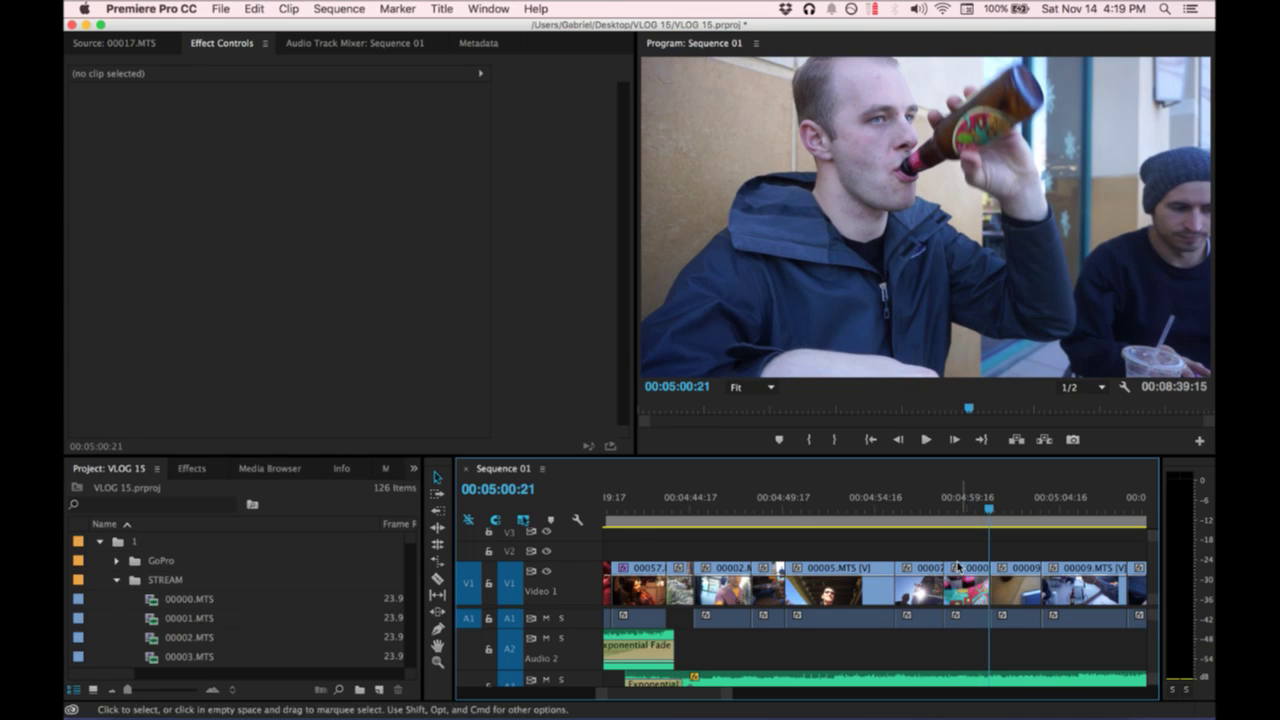
left_click(968, 580)
key("Delete")
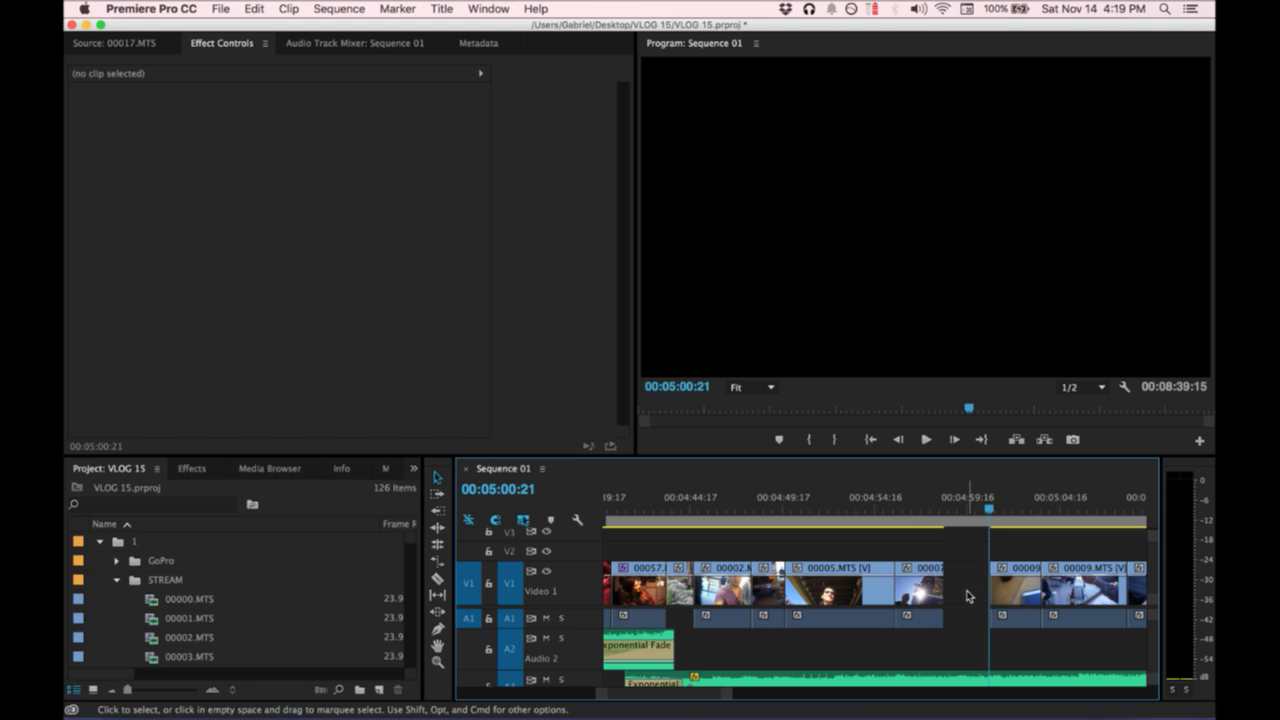
left_click(966, 590)
key("Delete")
Review 00007.MTS, trim its end back to 00:04:57:21 and close the gap before 00009.MTS.
left_click(930, 508)
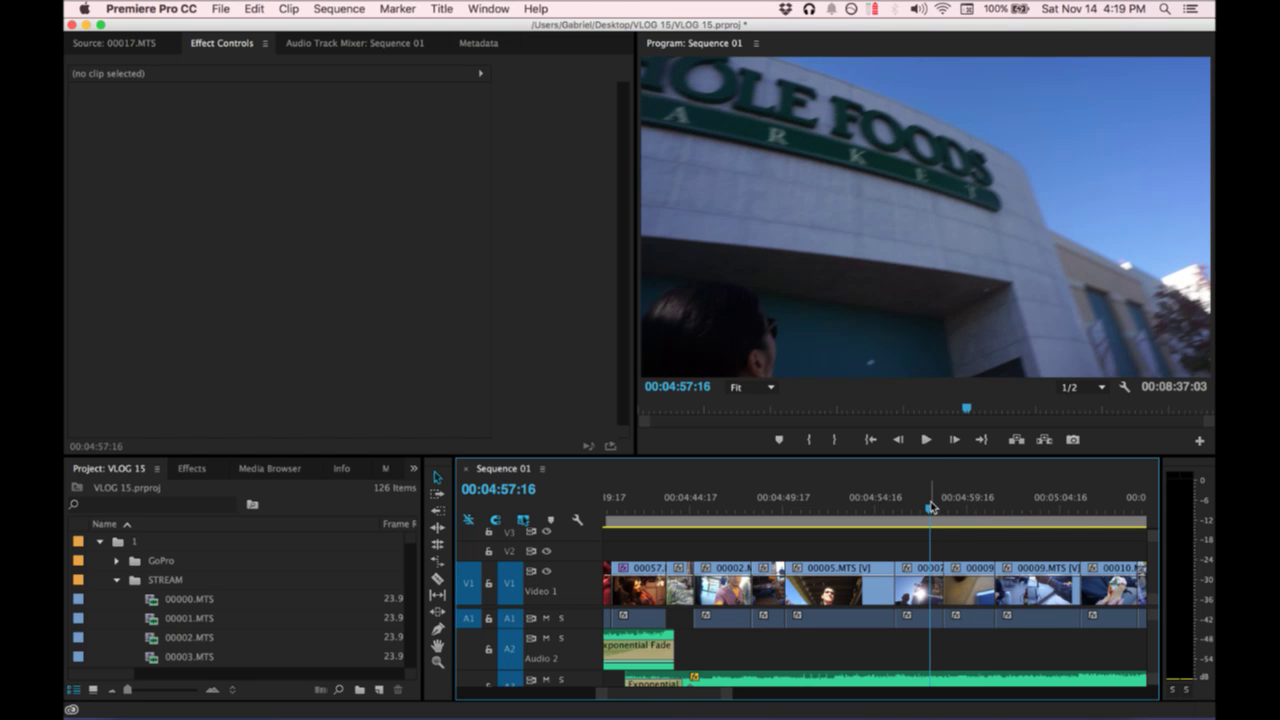
key("space")
left_click_drag(934, 510, 921, 511)
key("space")
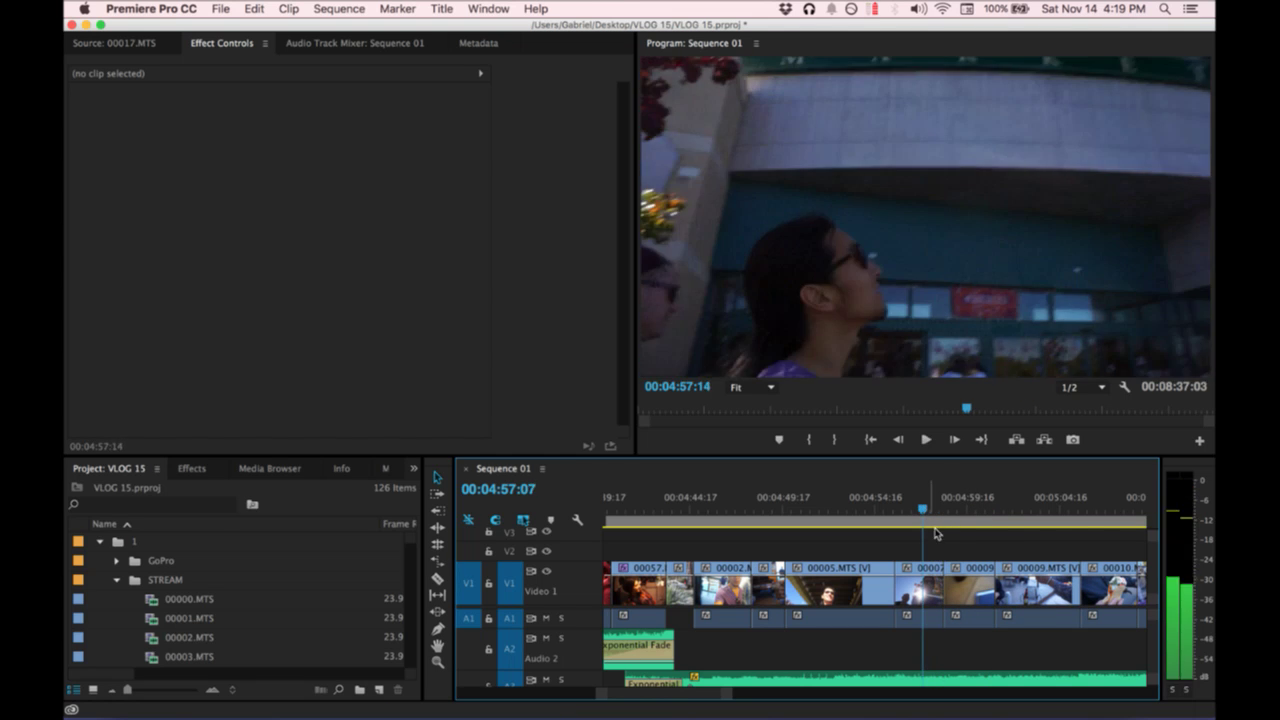
key("space")
left_click_drag(941, 569, 933, 572)
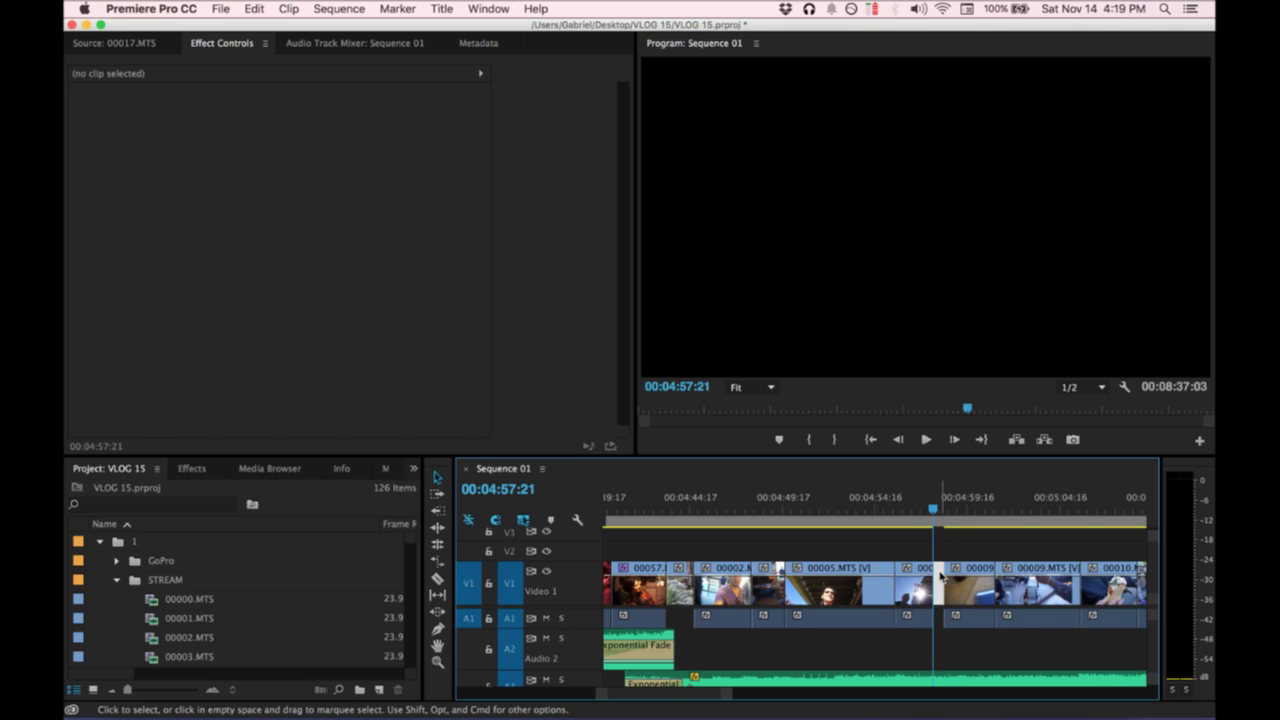
left_click(941, 573)
key("Delete")
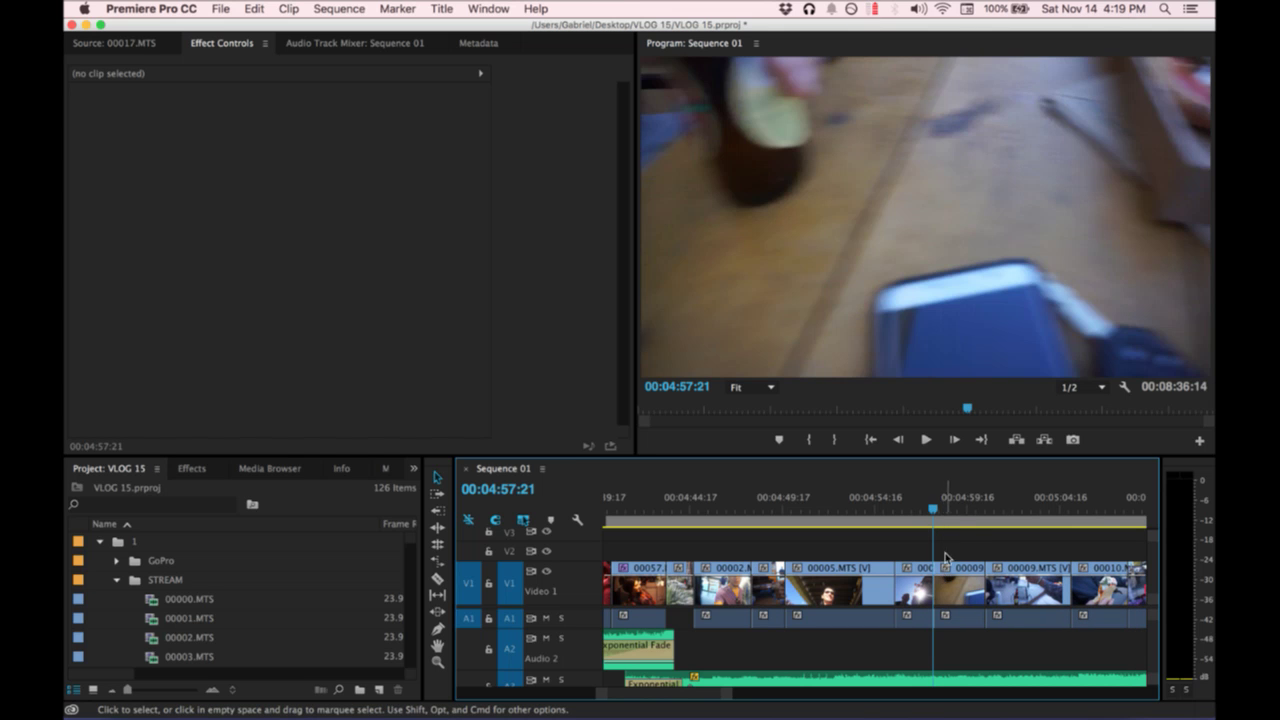
Trim the end of the first 00009.MTS clip back to 00:05:00:05 and close the resulting gap.
key("space")
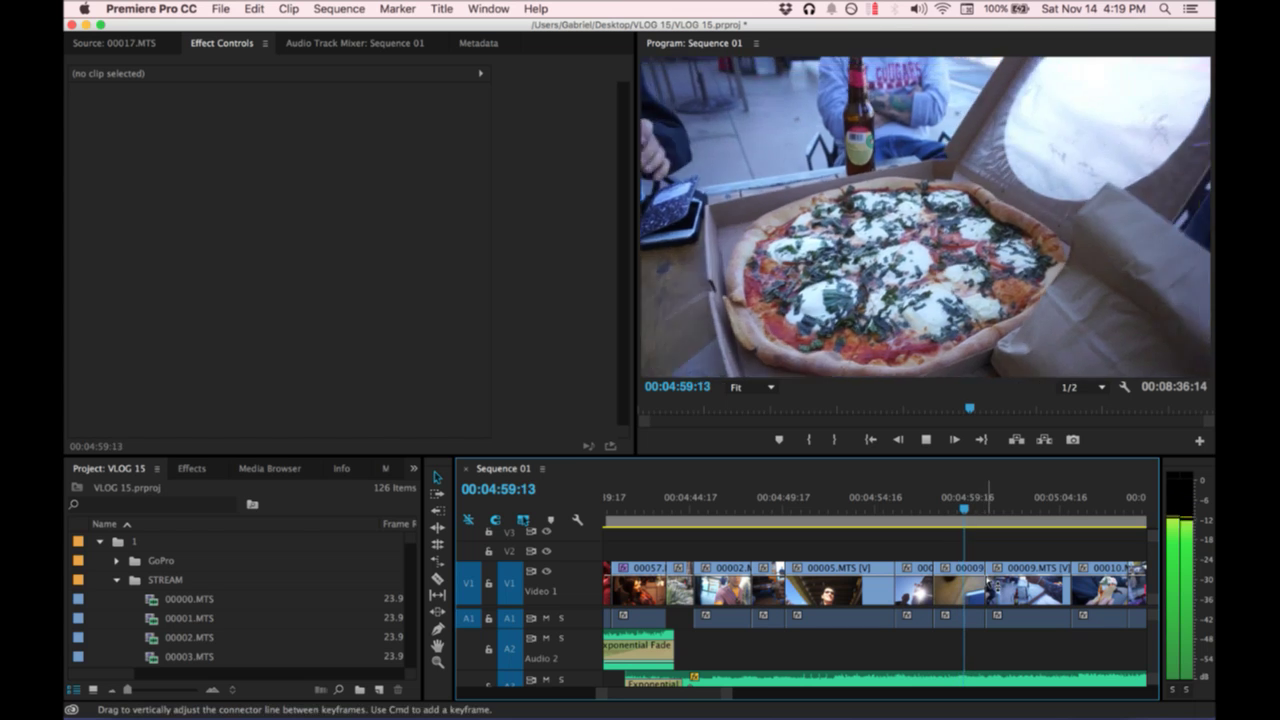
key("space")
left_click_drag(981, 570, 978, 575)
key("equal")
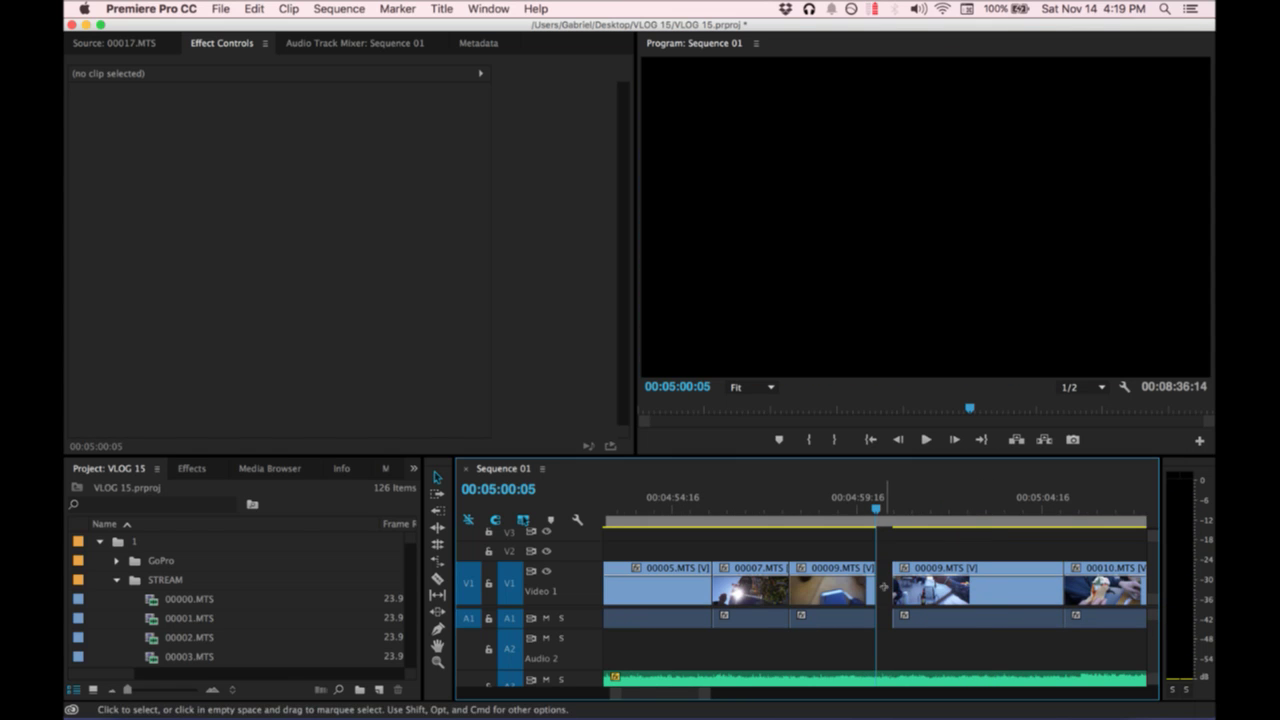
key("Delete")
Cut the second 00009.MTS clip at 00:05:01:16, delete the part before the cut and close the gap.
key("space")
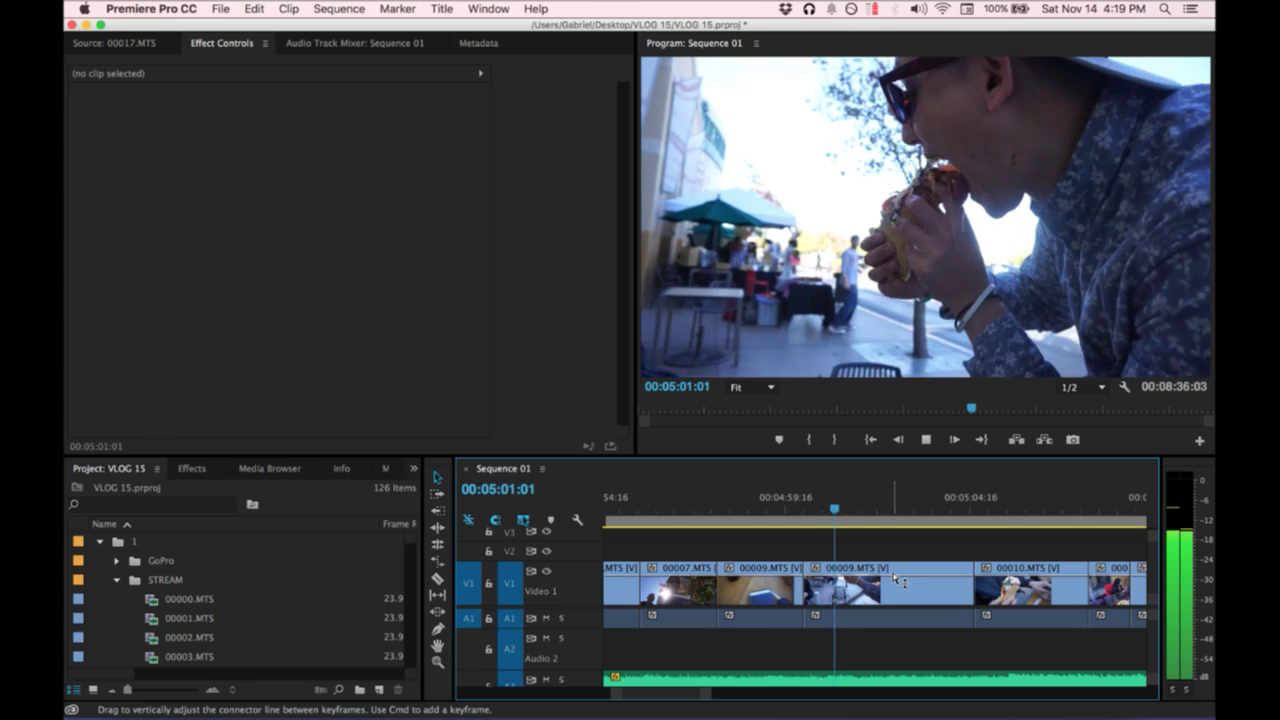
key("space")
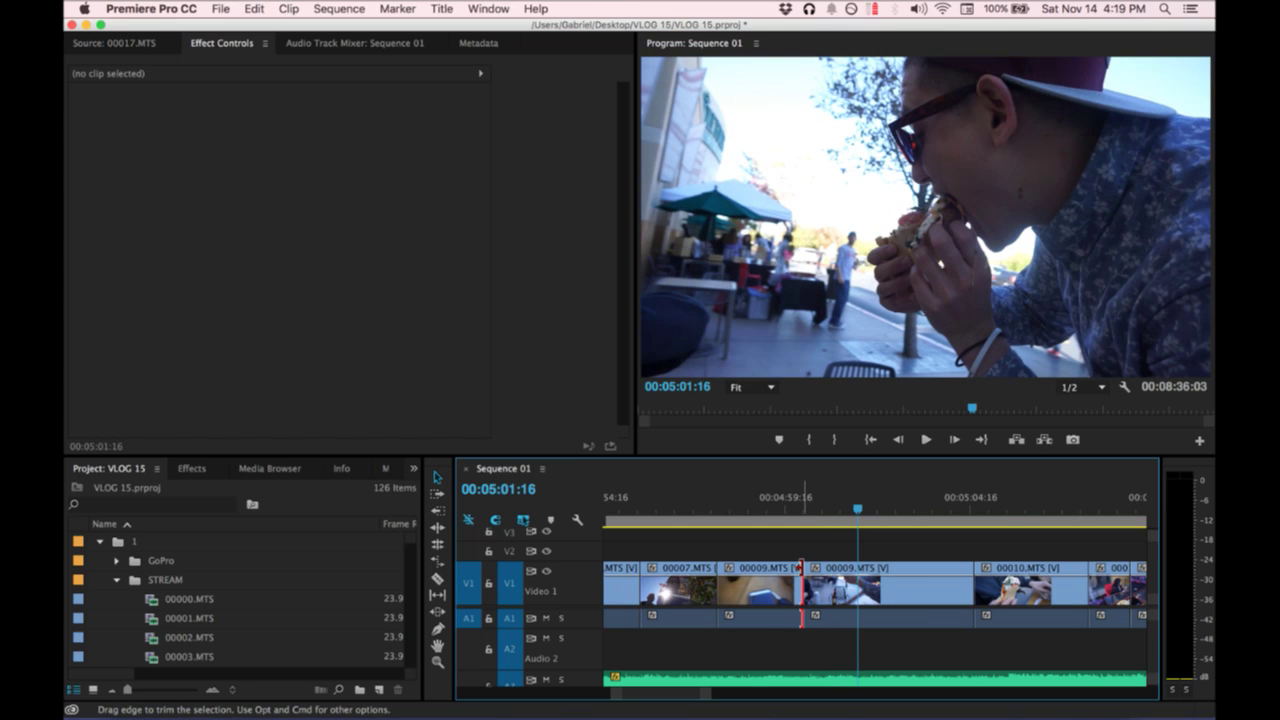
left_click(858, 575)
key("v")
left_click(835, 577)
key("Delete")
left_click(834, 577)
key("Delete")
left_click(809, 512)
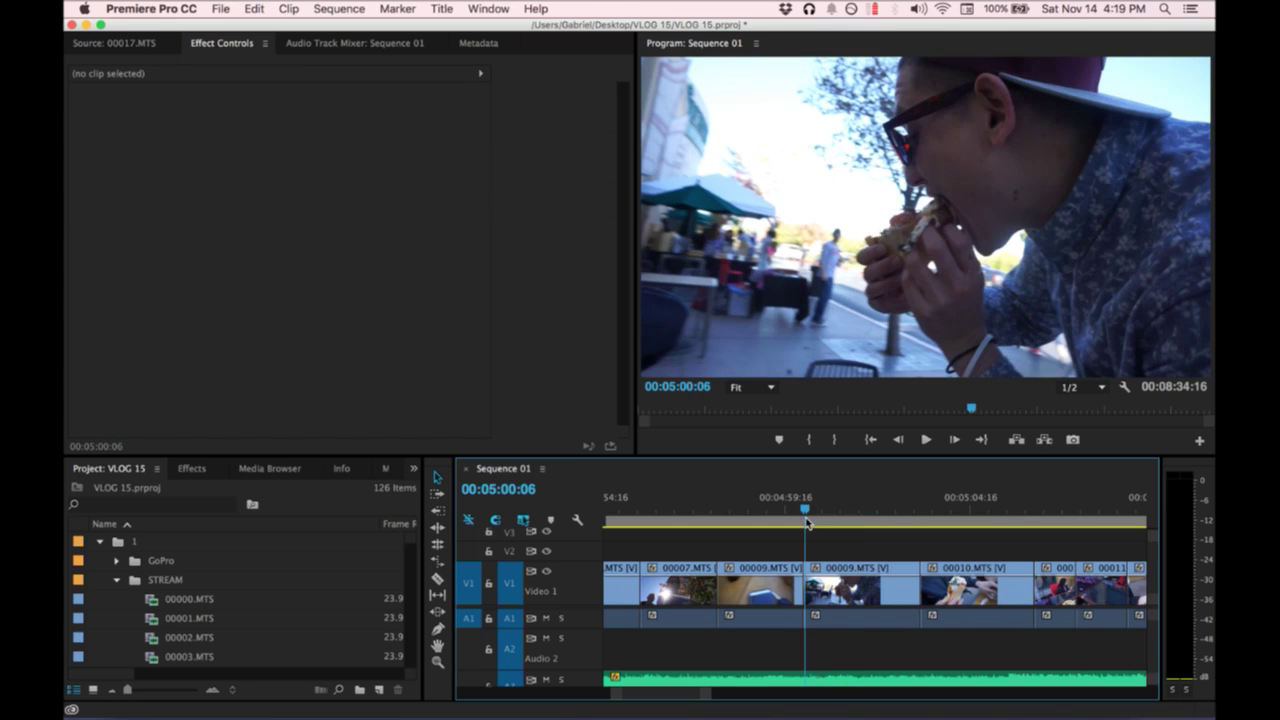
Cut off the end of the second 00009.MTS clip after 00:05:02:07 and close the gap before 00010.MTS.
key("space")
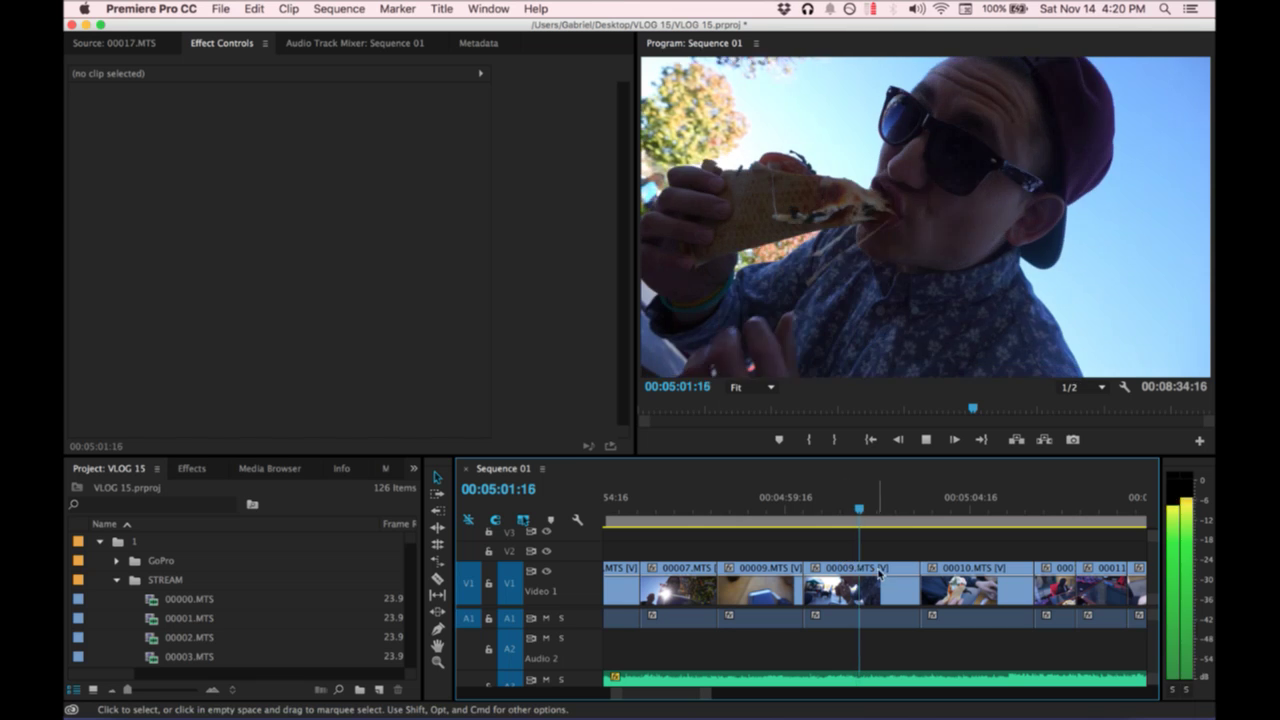
key("space")
left_click(893, 585)
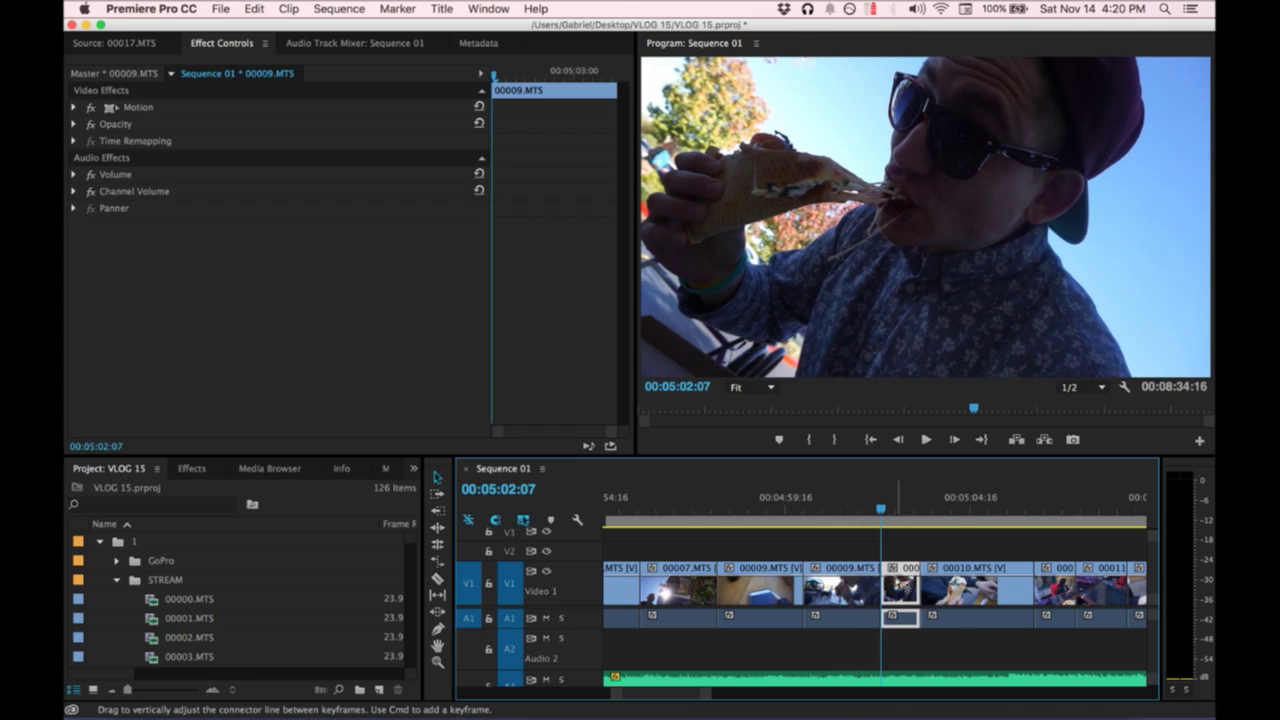
key("Delete")
key("equal")
key("minus")
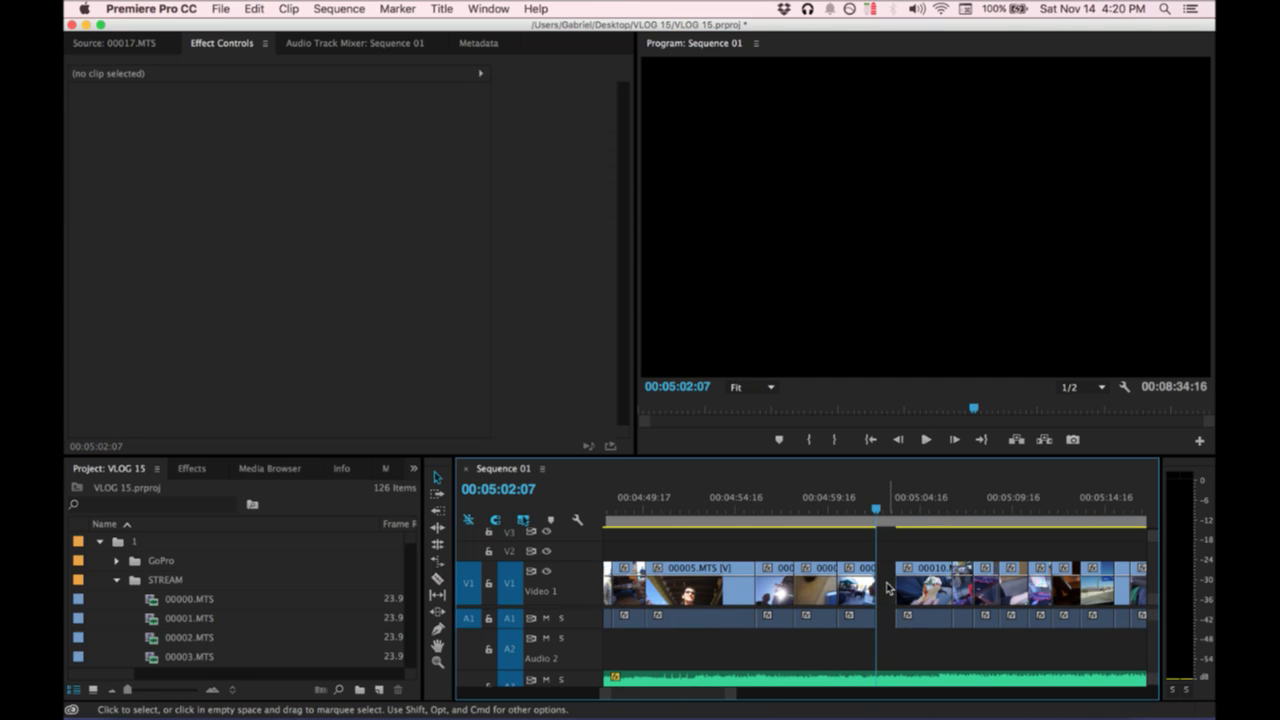
left_click(886, 588)
key("Delete")
Cut 00010.MTS at 00:05:04:17, delete the part after the cut and close the gap.
key("space")
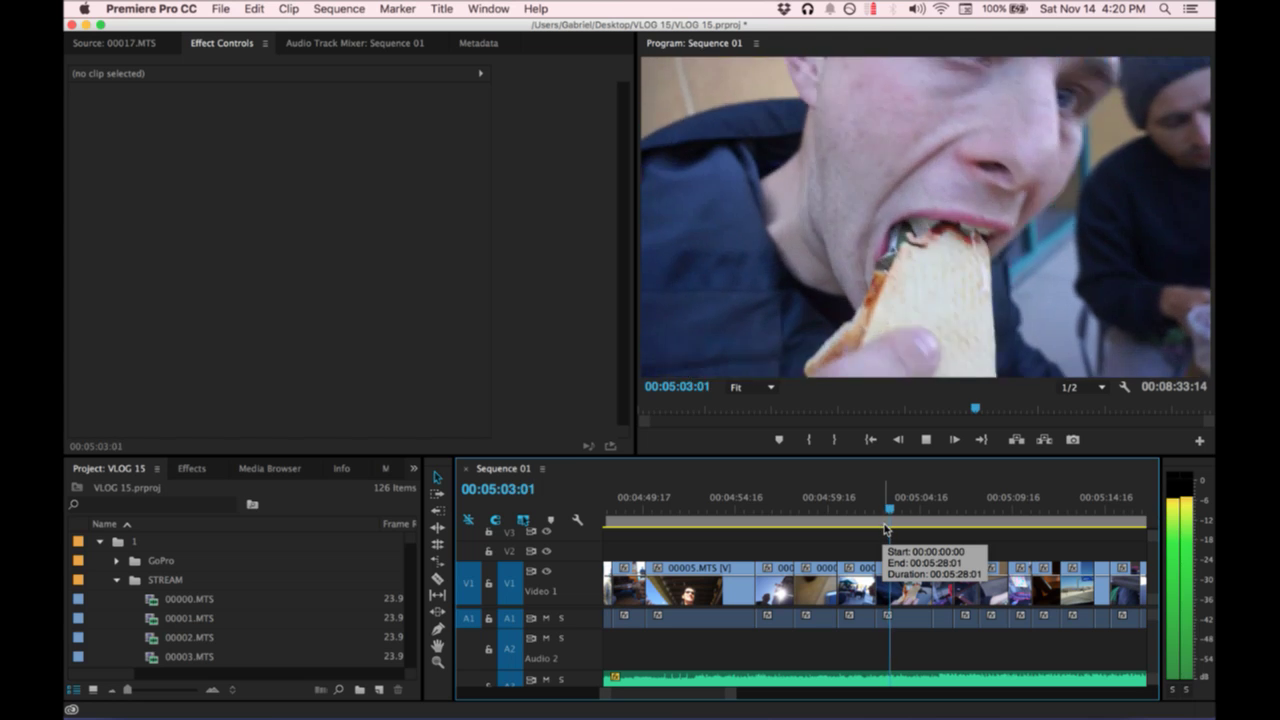
key("space")
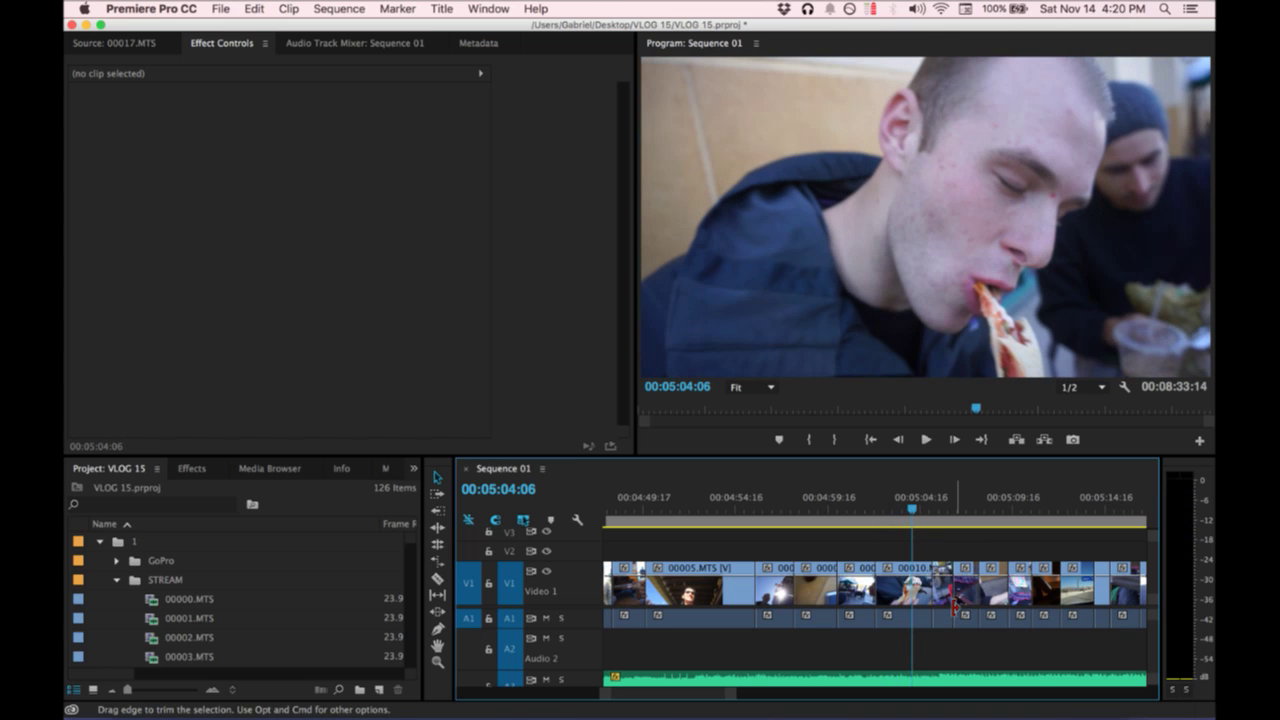
key("space")
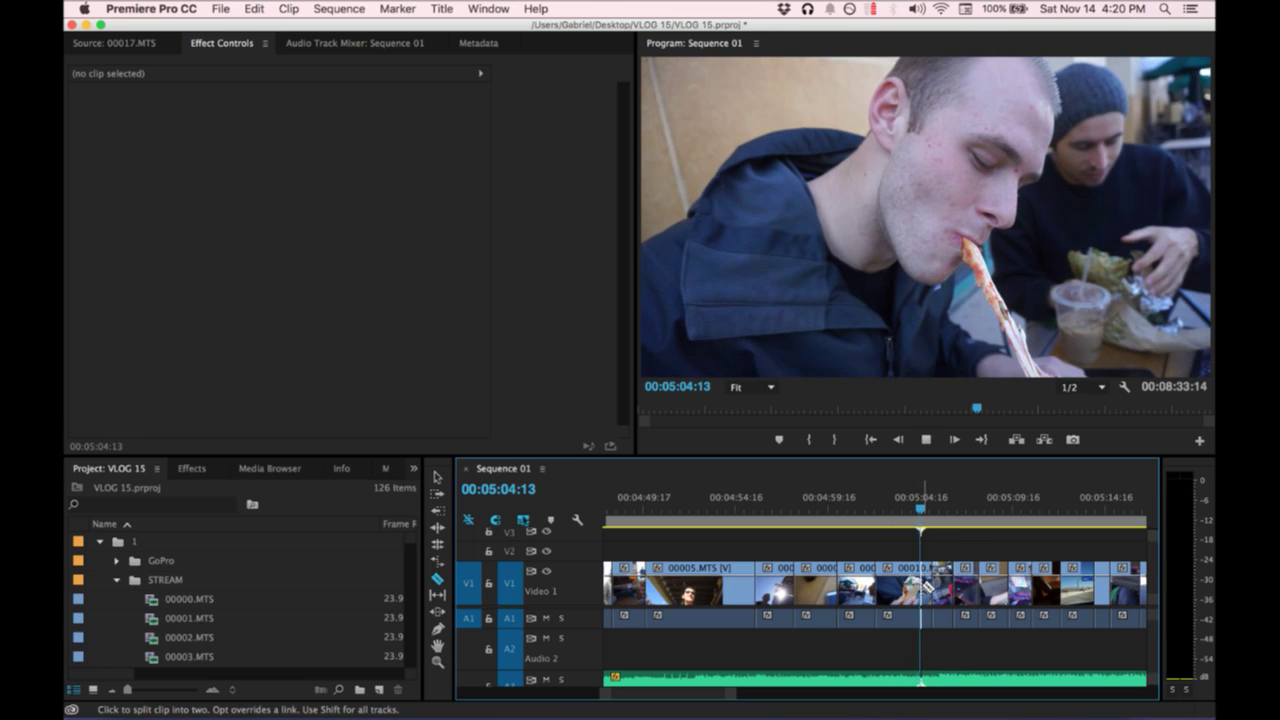
key("v")
left_click(924, 584)
key("Delete")
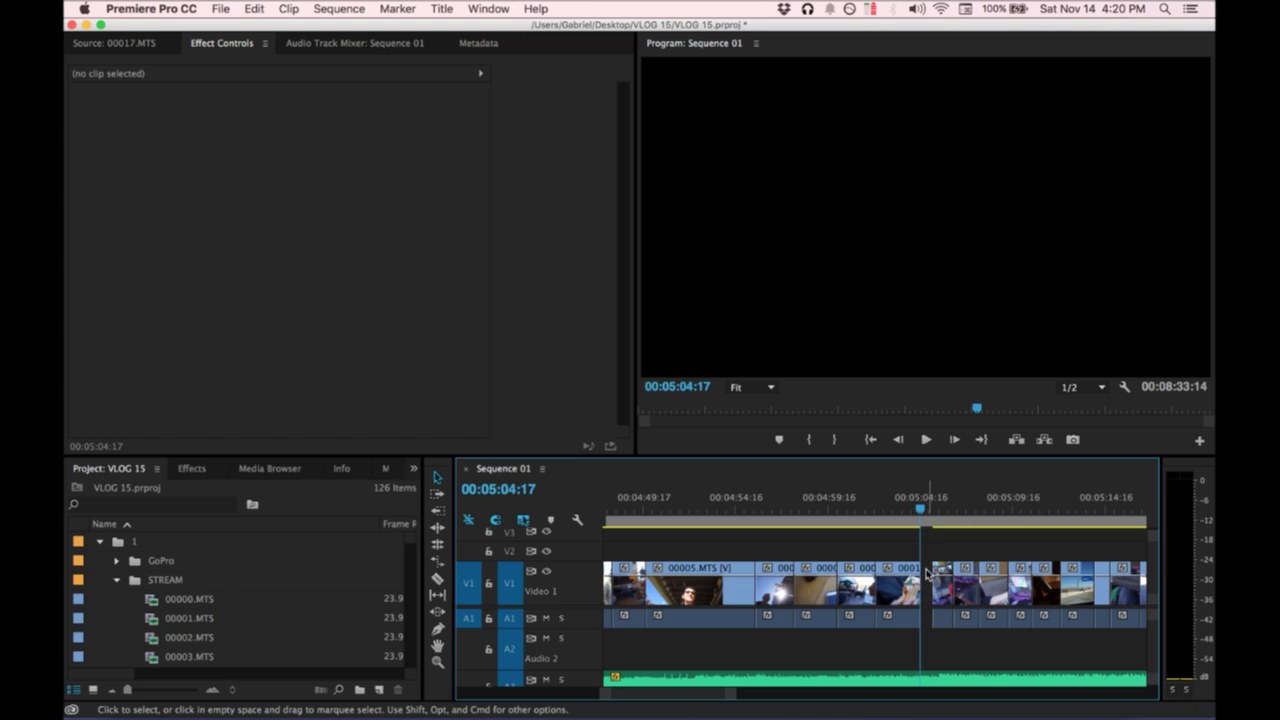
left_click(926, 584)
key("Delete")
Delete the short clip directly after 00010.MTS, closing the gap before the first 00011.MTS clip.
key("space")
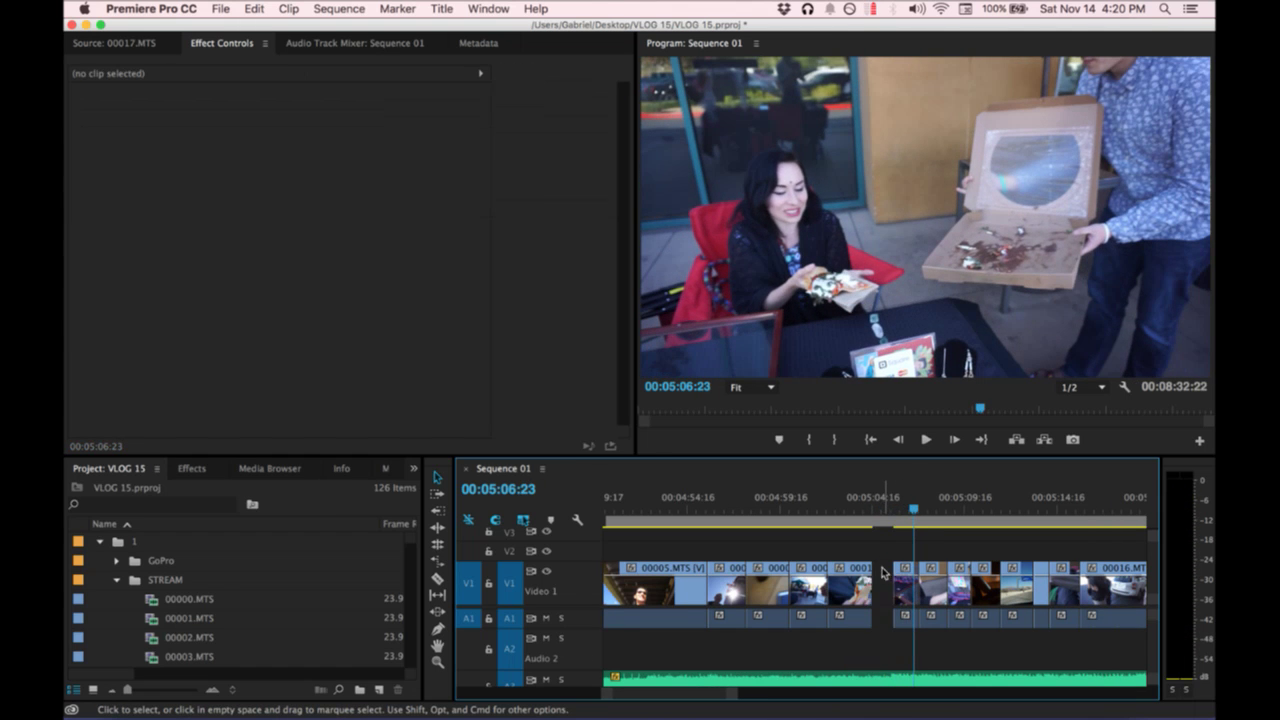
left_click(883, 572)
key("Delete")
key("Up")
Cut the first 00011.MTS clip at 00:05:05:15, delete its remainder and close the gap before the second 00011.MTS clip.
key("space")
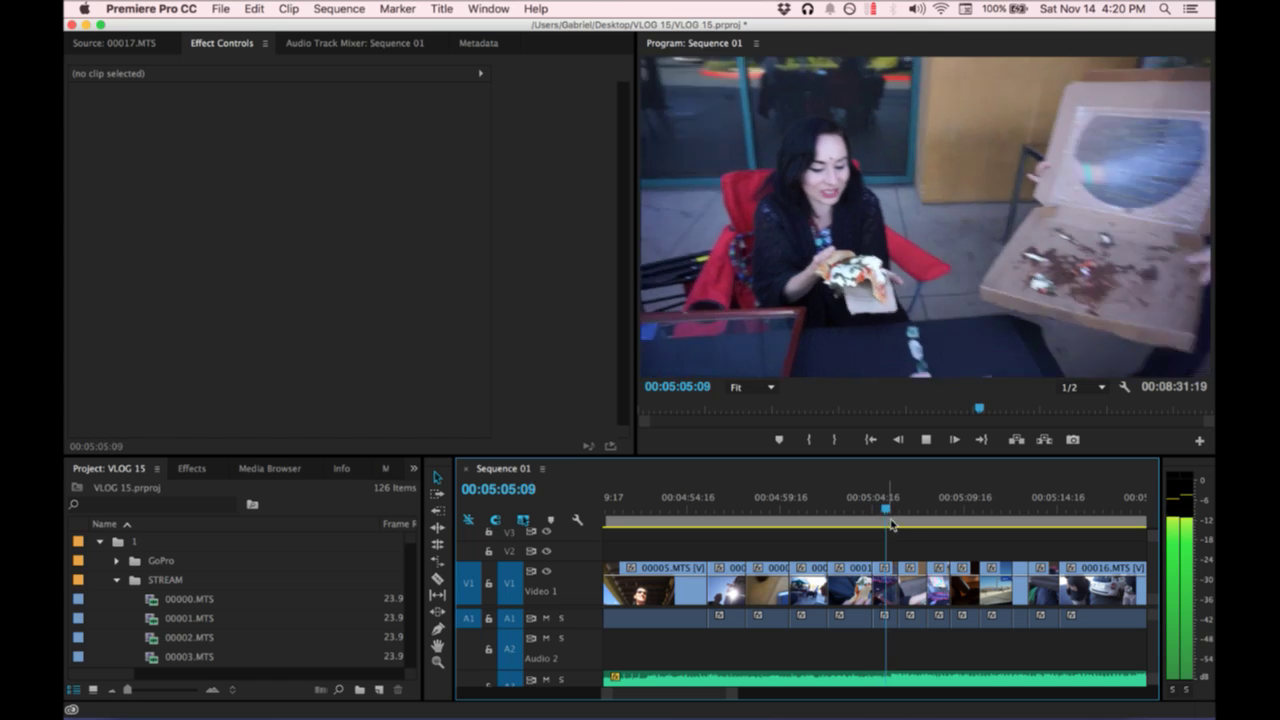
key("space")
key("equal")
key("equal")
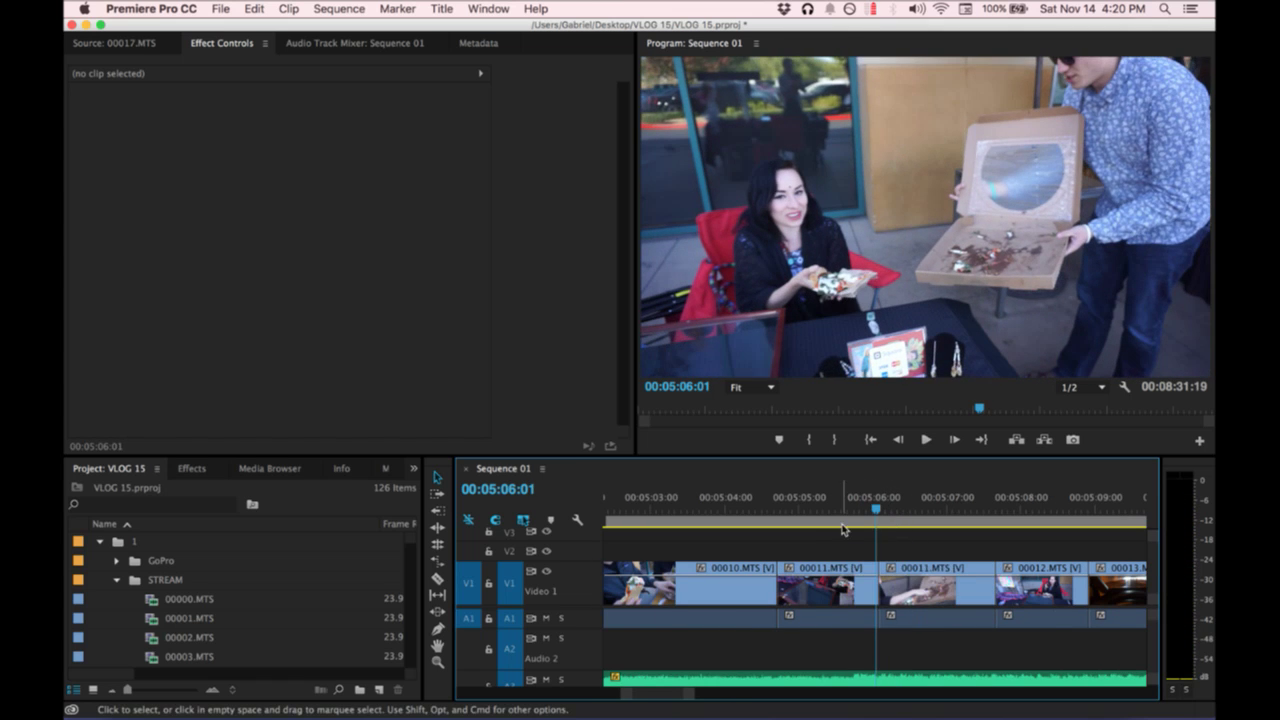
left_click(843, 528)
left_click(849, 579)
key("v")
left_click(862, 577)
key("Delete")
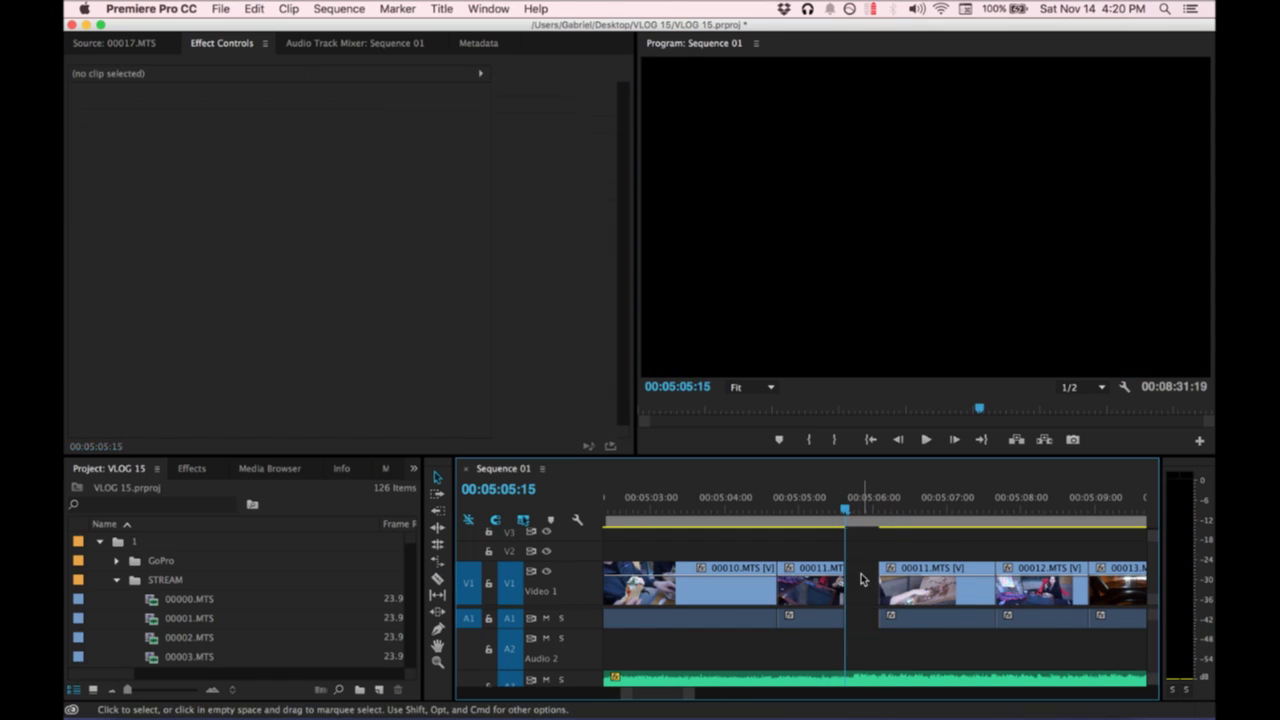
key("Delete")
Delete the start of the second 00011.MTS clip up to 00:05:06:06 and its end section, closing the gap in front of it.
key("space")
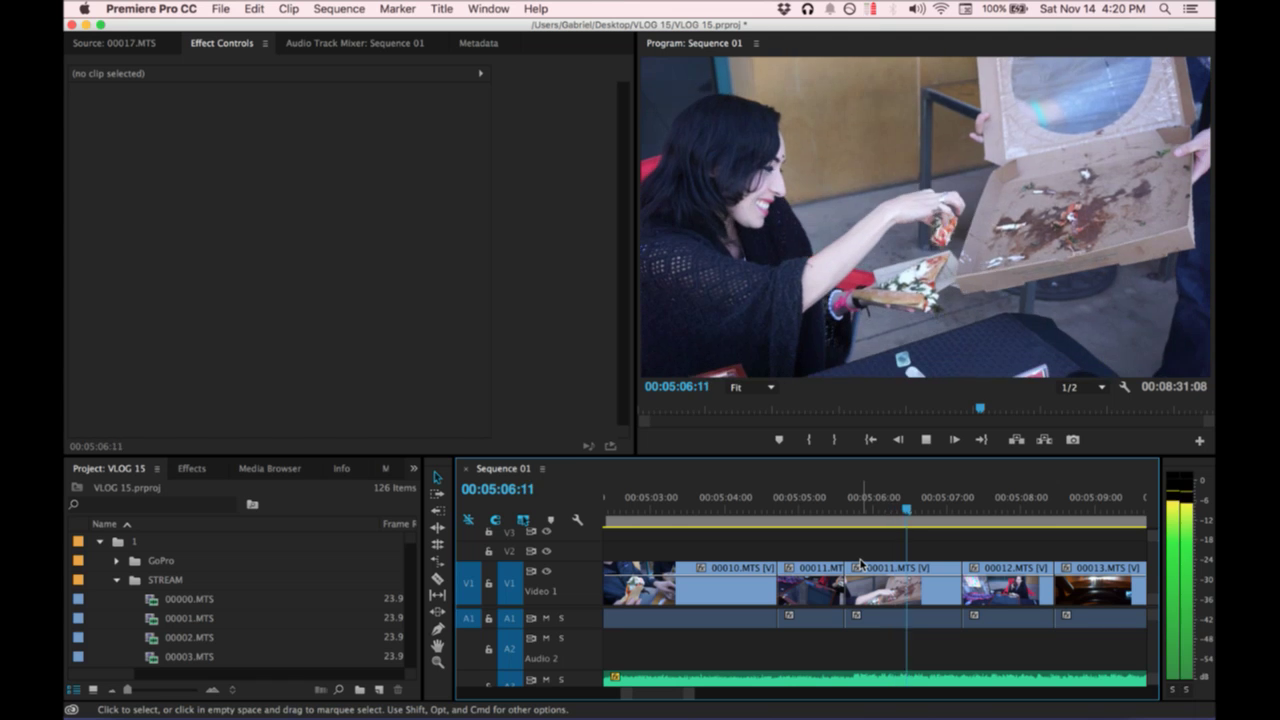
key("space")
key("space")
key("c")
left_click_drag(879, 506, 891, 511)
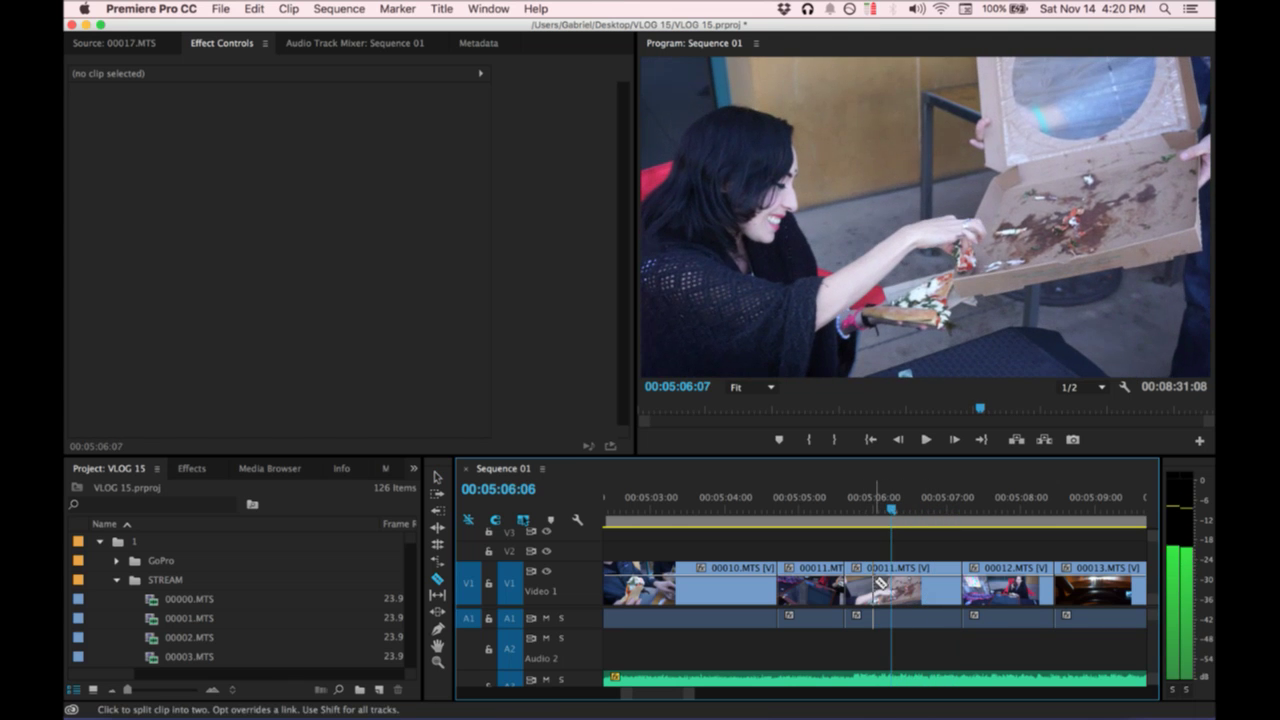
key("v")
left_click(946, 582)
left_click(868, 584, "shift")
key("Delete")
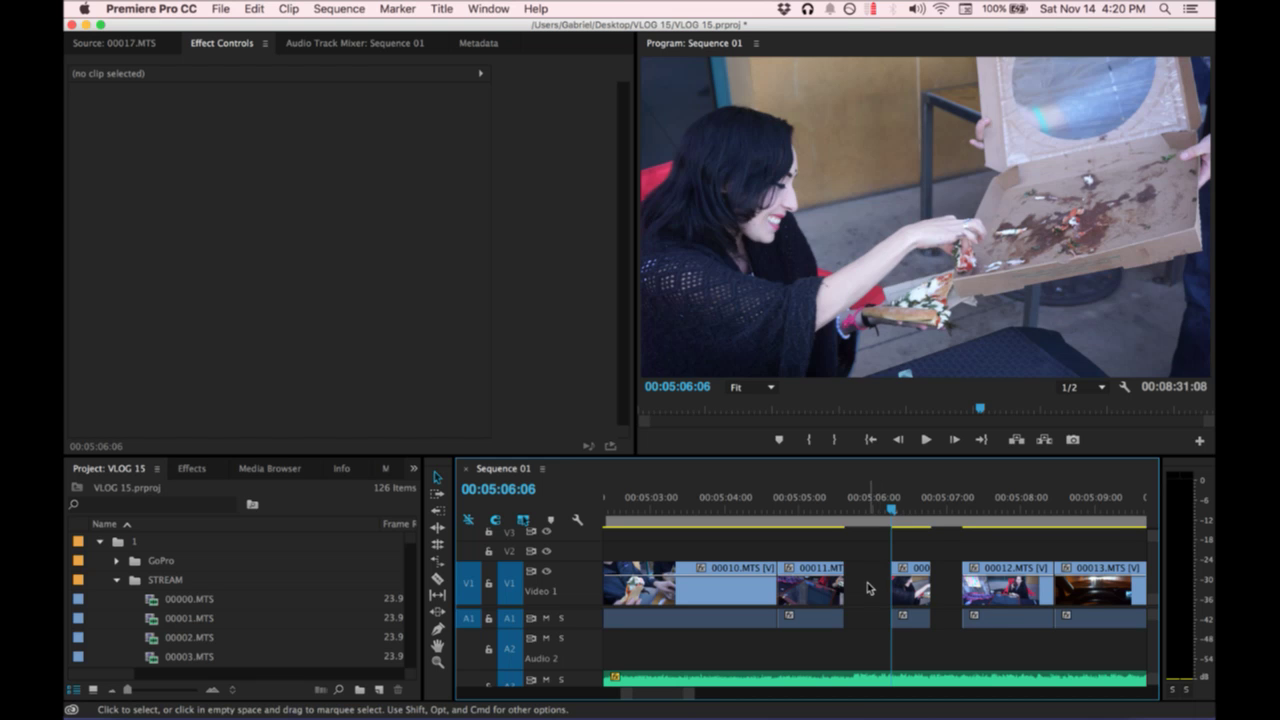
left_click(869, 589)
key("Delete")
Undo closing the gap before 00012.MTS and extend that clip's start back to fill the space instead.
left_click(900, 596)
key("Delete")
key("space")
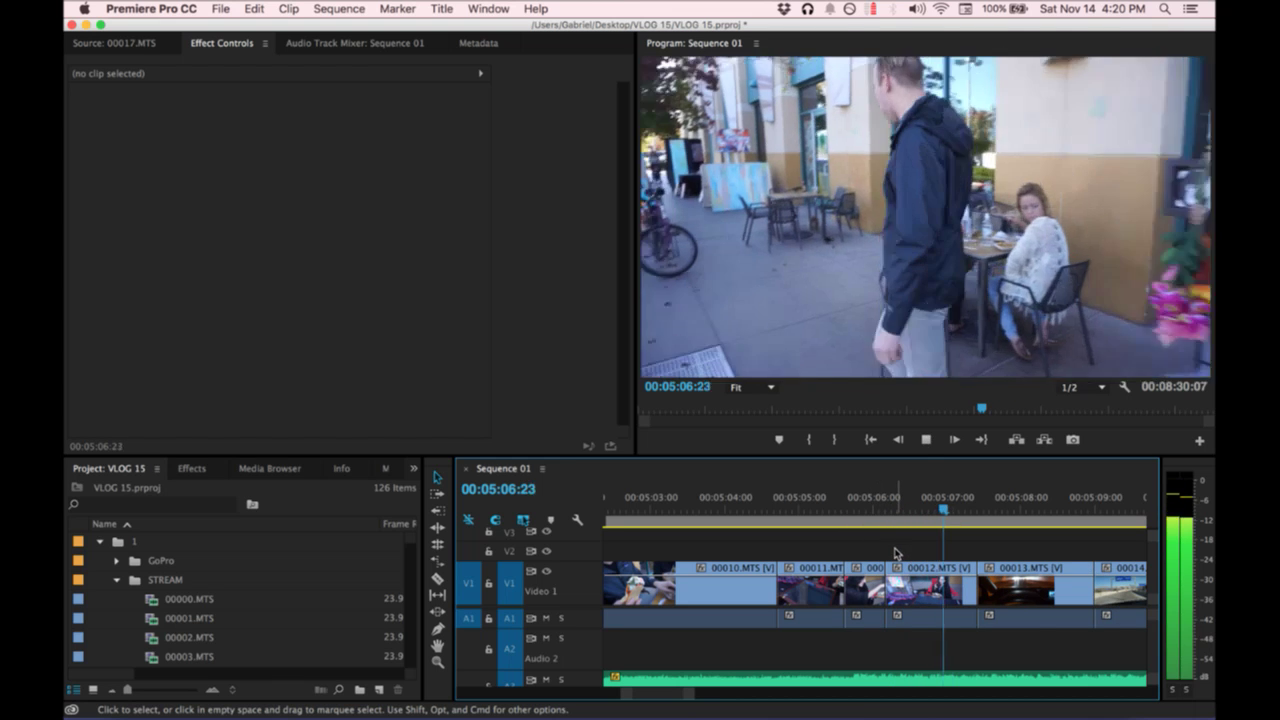
left_click(876, 512)
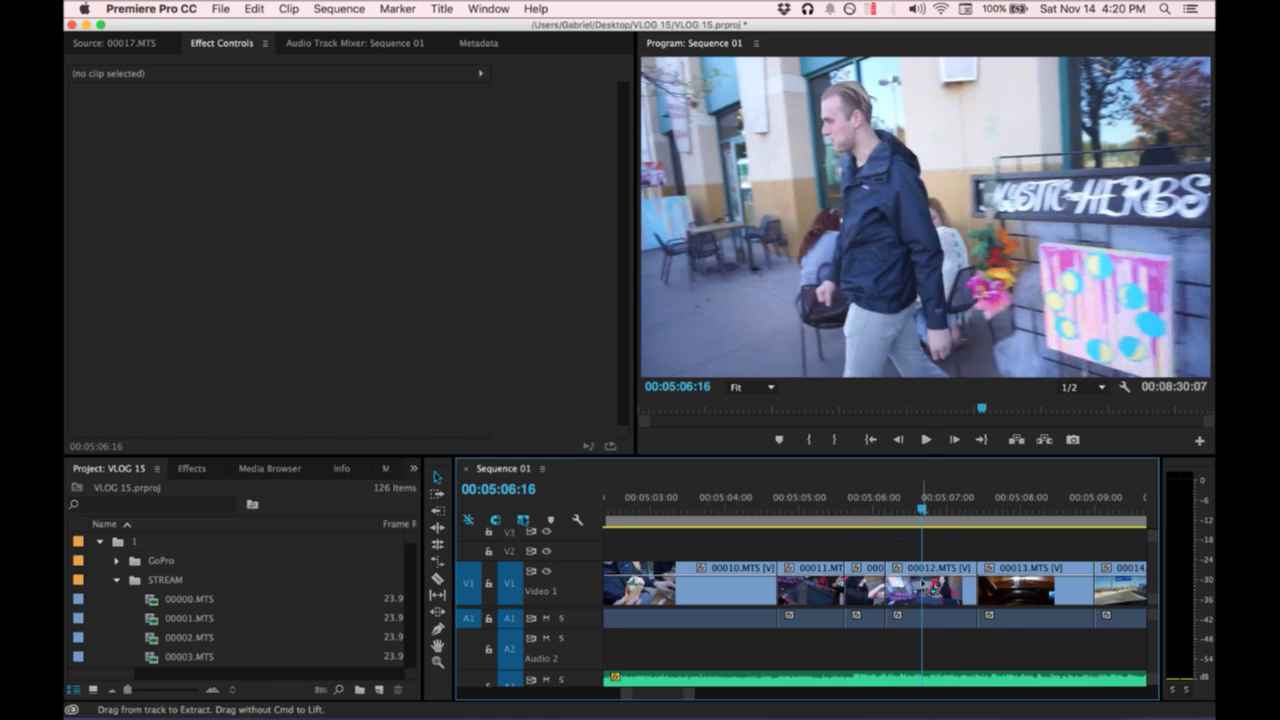
key("super+z")
left_click_drag(921, 571, 890, 570)
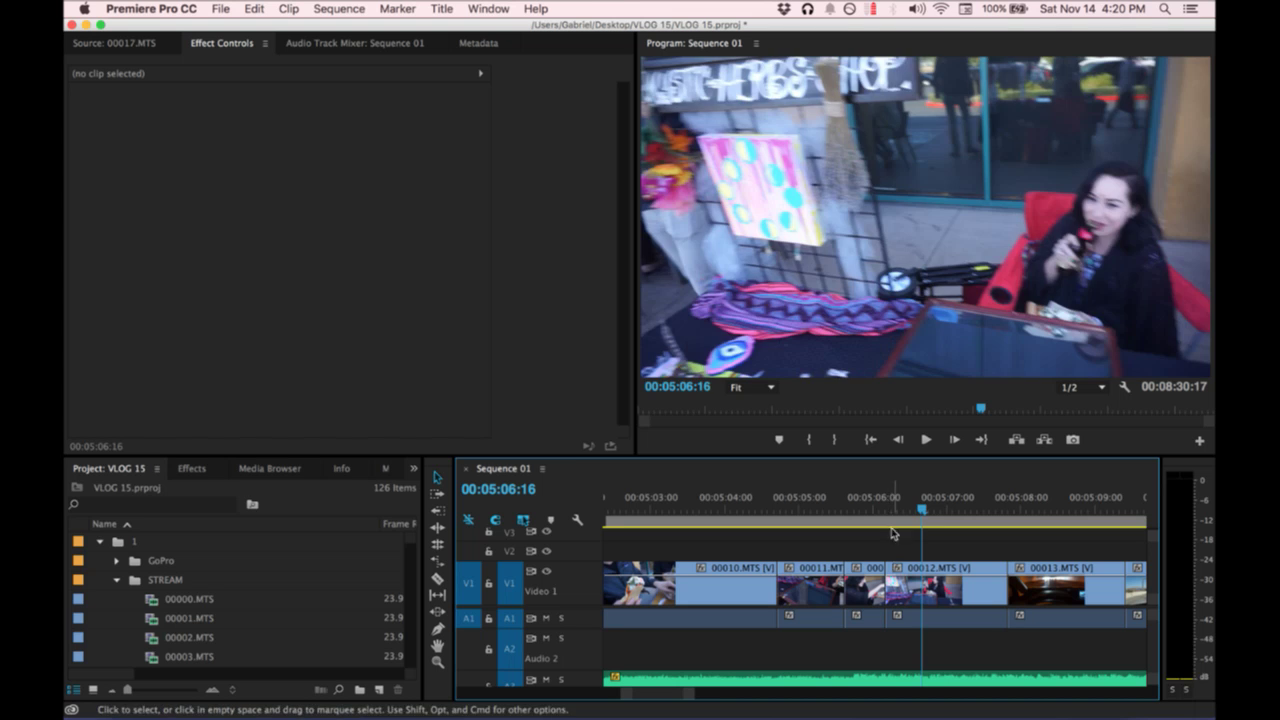
Cut 00012.MTS at 00:05:07:08, delete the part after the cut and close the gap before 00013.MTS.
left_click(881, 509)
key("space")
key("space")
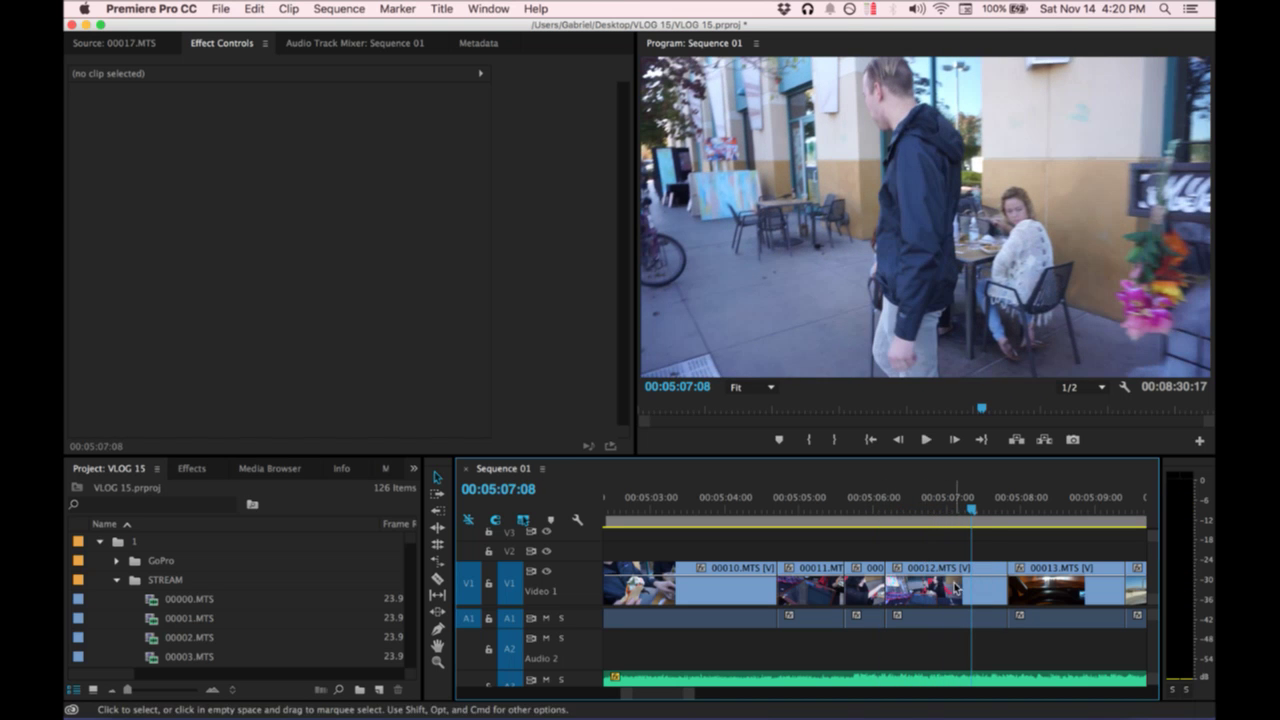
left_click(974, 581)
key("v")
left_click(984, 584)
key("Delete")
left_click(986, 584)
key("Delete")
Review 00013.MTS, cut off everything after 00:05:08:10 and close the gap before 00014.MTS.
scroll(979, 584, "right", 2)
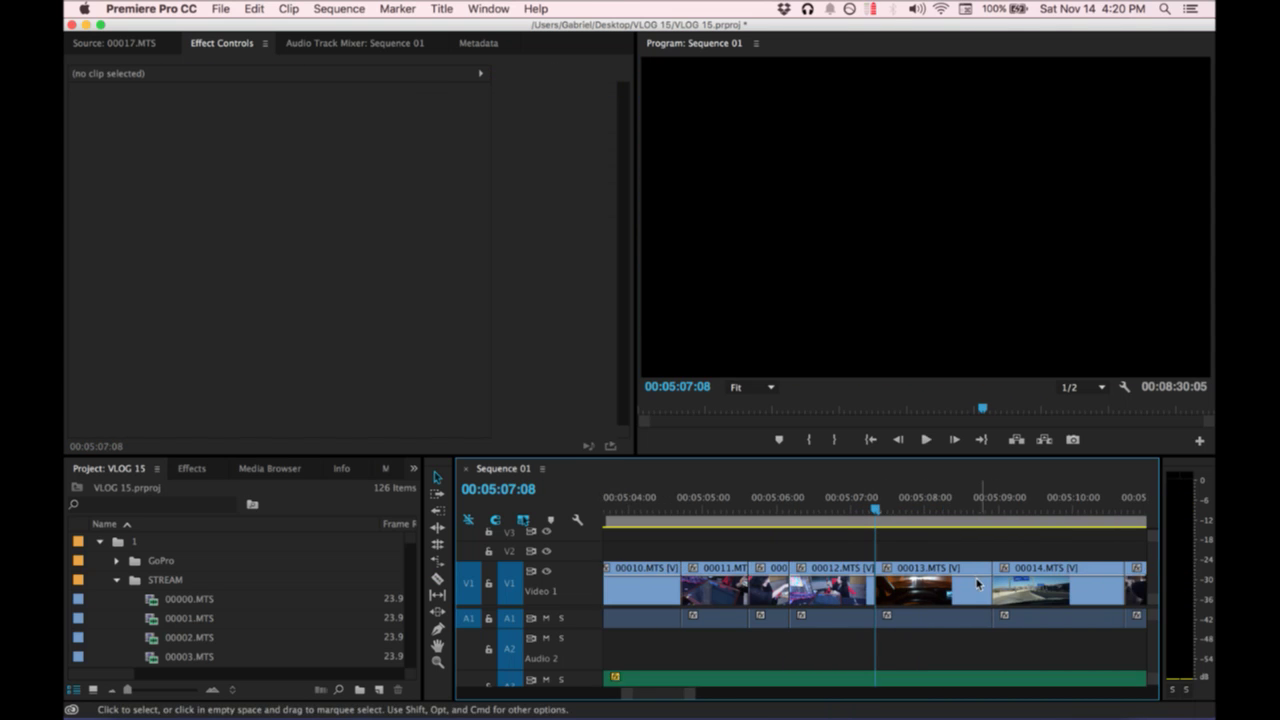
key("space")
left_click(875, 514)
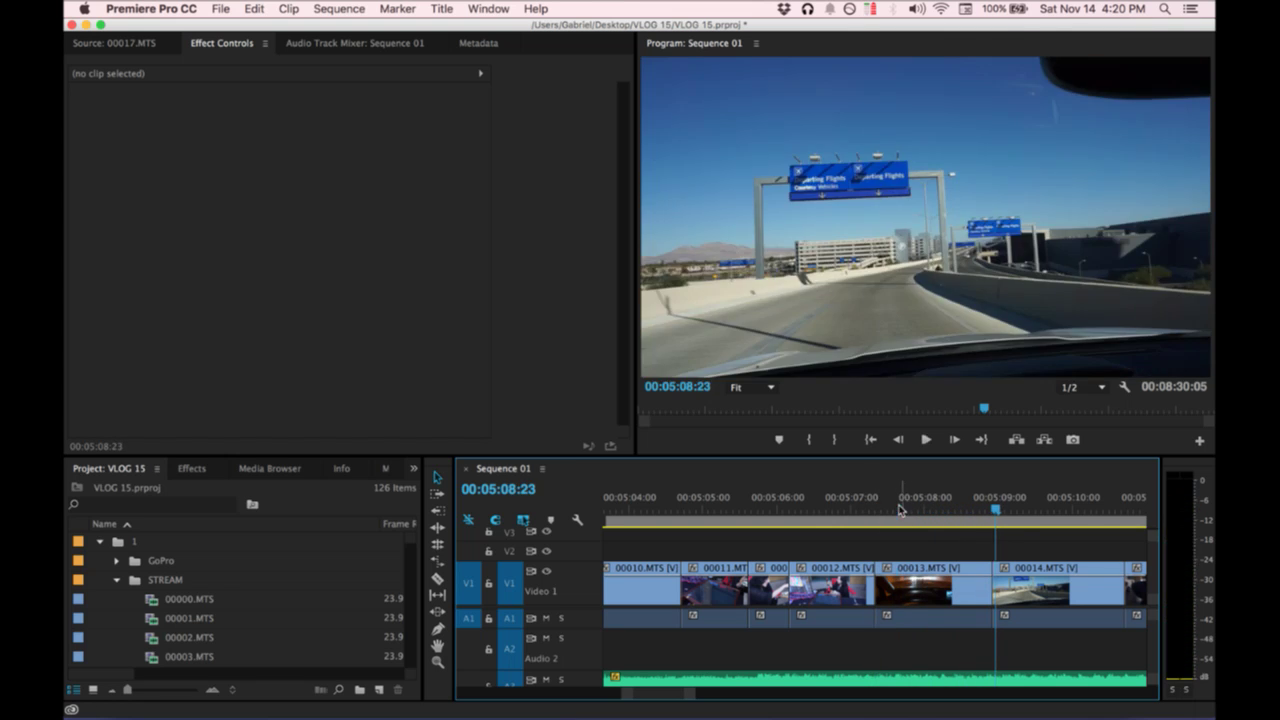
left_click(900, 510)
key("space")
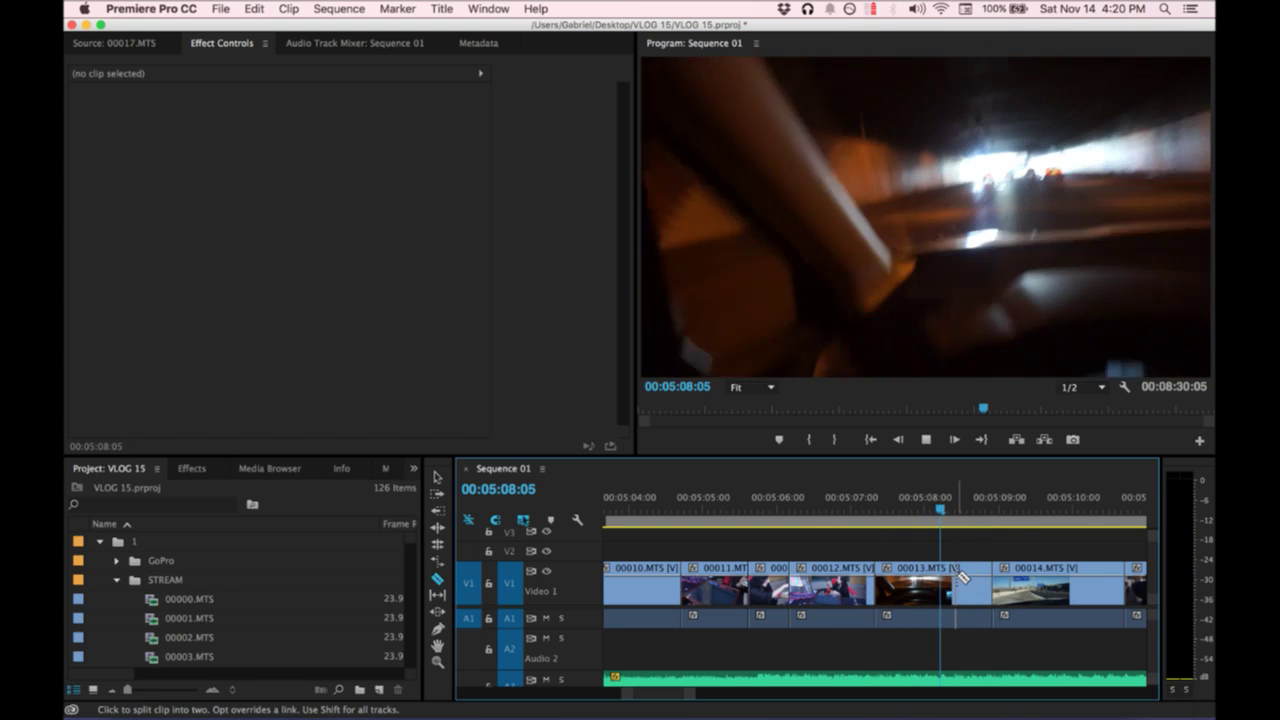
key("space")
left_click(960, 578)
key("v")
left_click(976, 578)
key("Delete")
left_click(982, 583)
key("Delete")
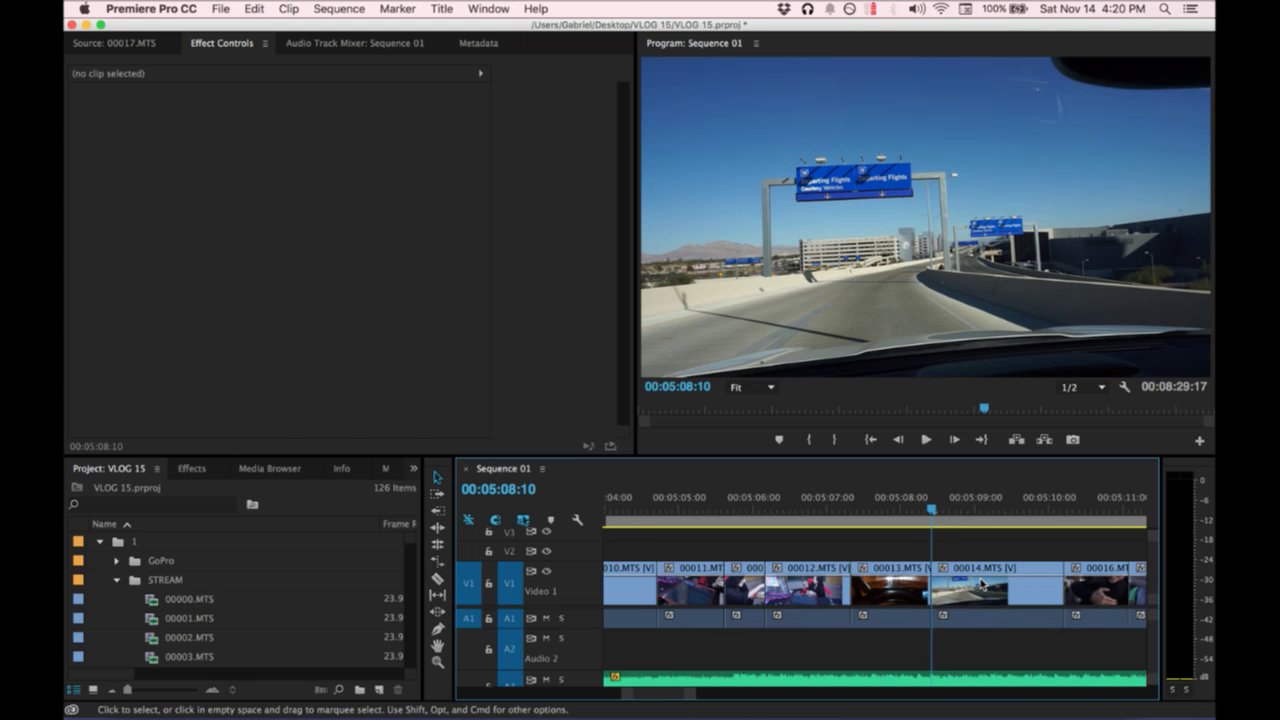
Cut 00014.MTS at 00:05:09:13, delete the part after the cut, close the gap and play on into the 00016.MTS clips.
key("space")
key("space")
key("c")
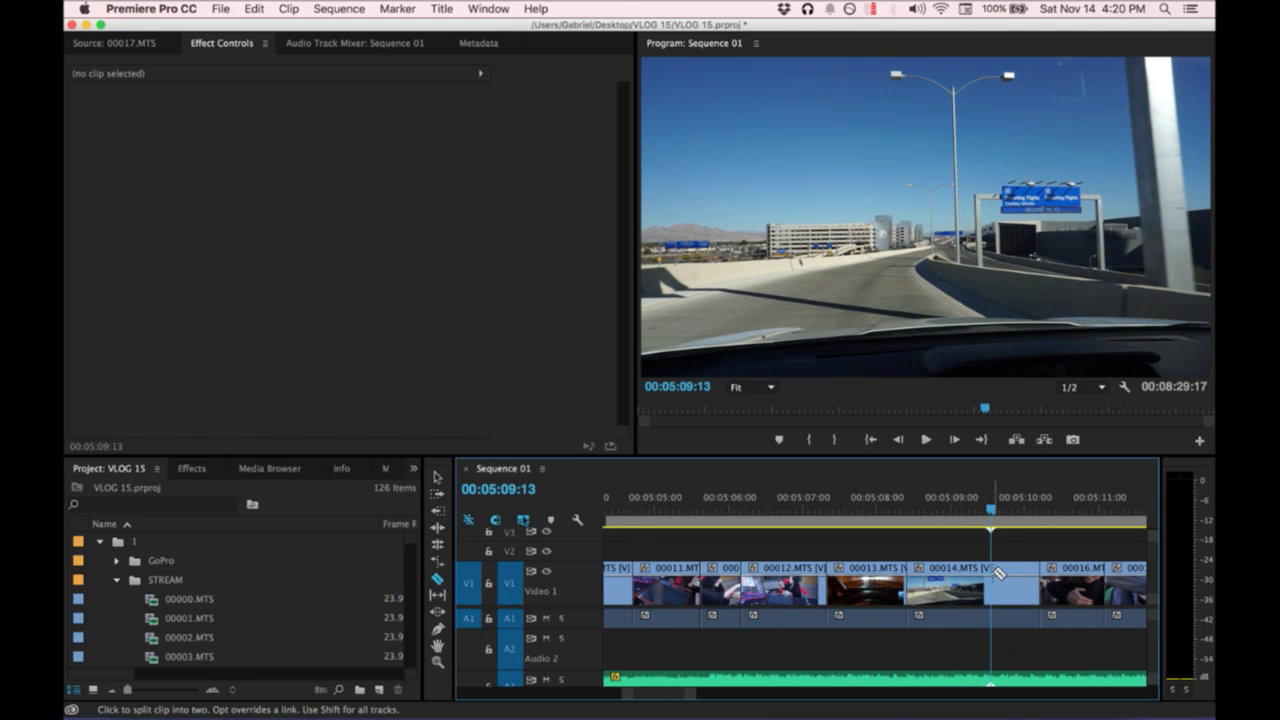
left_click(993, 577)
key("v")
left_click(1003, 590)
key("Delete")
left_click(1004, 593)
key("Delete")
key("space")
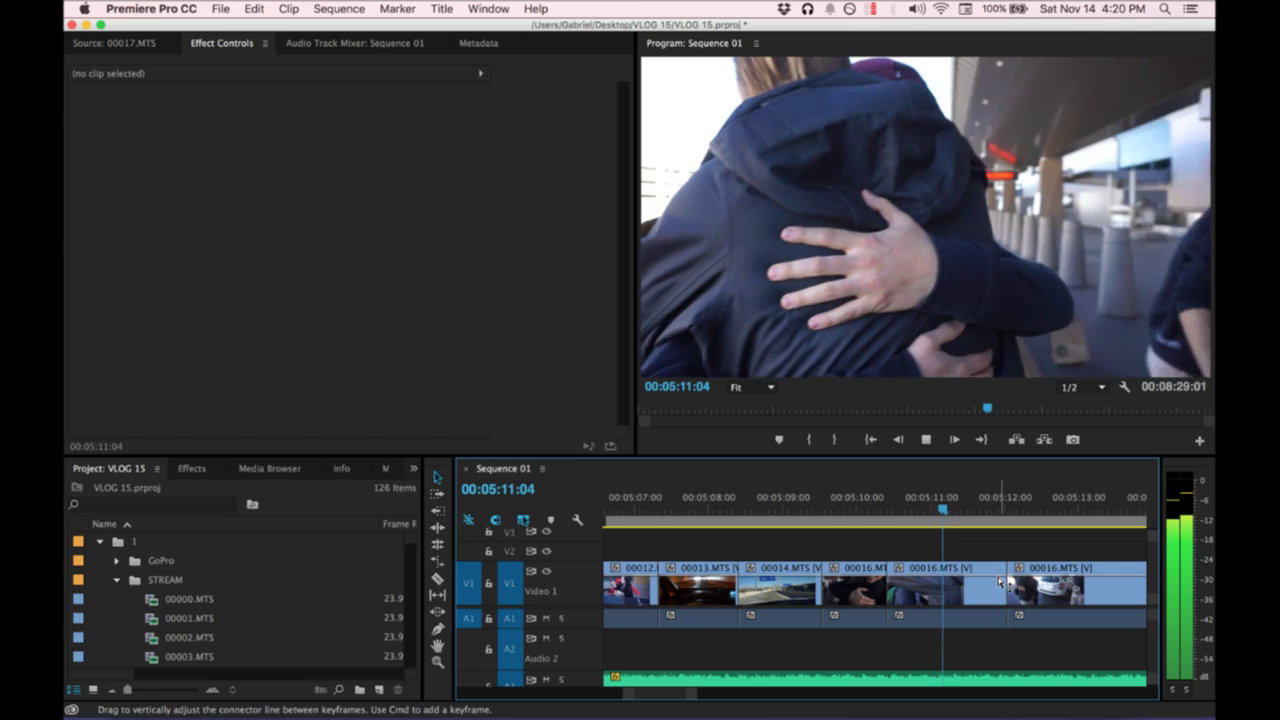
Cut the 00016.MTS clip at 00:05:11:08, delete the part after the cut and close the gap before the next 00016.MTS.
key("space")
left_click(960, 576)
key("v")
left_click(971, 577)
key("Delete")
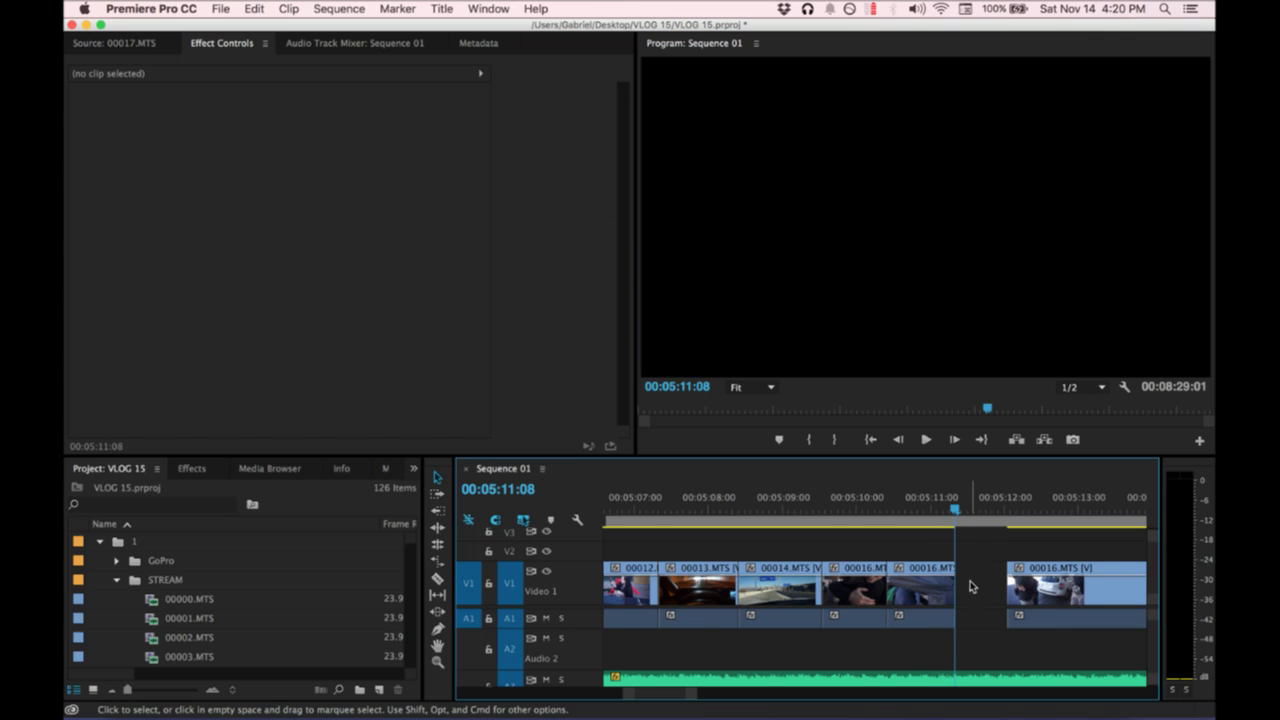
left_click(973, 588)
key("Delete")
key("space")
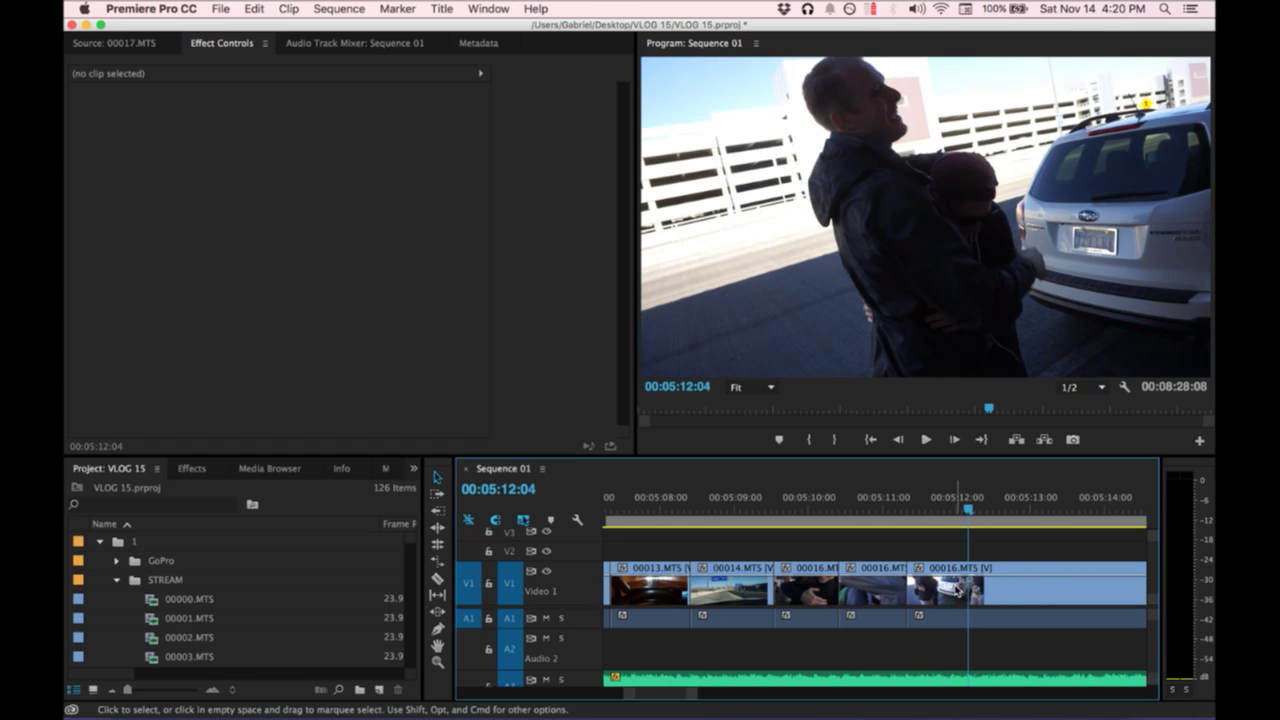
Review the next 00016.MTS clip, cut it at 00:05:15:10, delete the part before the cut and close the gap.
key("c")
left_click_drag(939, 511, 1082, 513)
key("minus")
key("minus")
key("space")
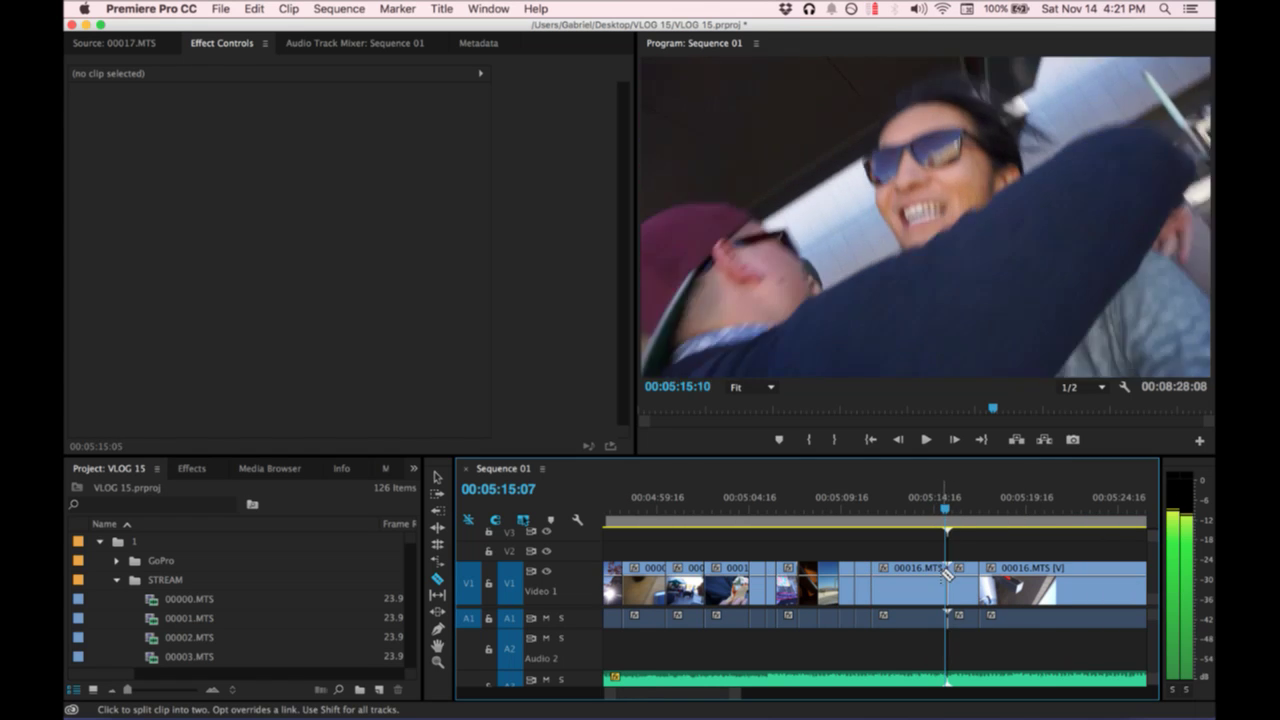
key("space")
key("v")
left_click(914, 584)
key("Delete")
left_click(912, 584)
key("Delete")
left_click_drag(889, 515, 864, 515)
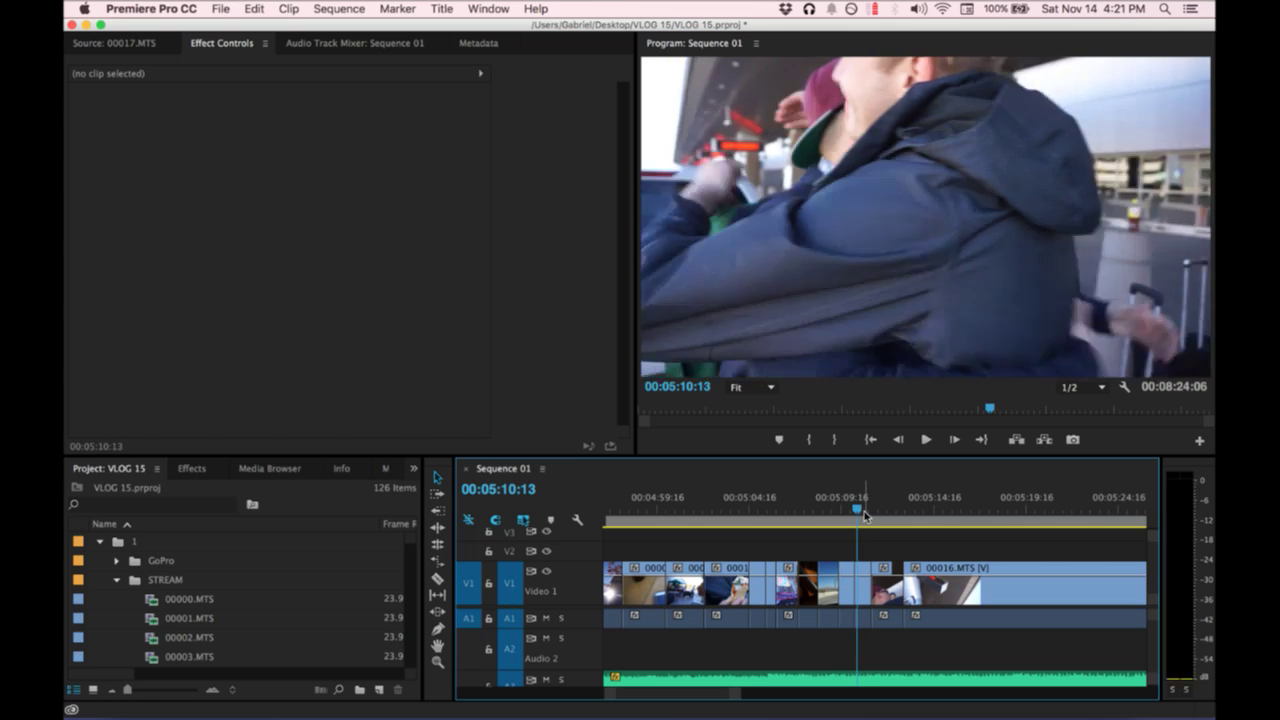
Trim the end of the short 00016.MTS clip to 00:05:12:08 and close the gap before the last 00016.MTS clip.
key("space")
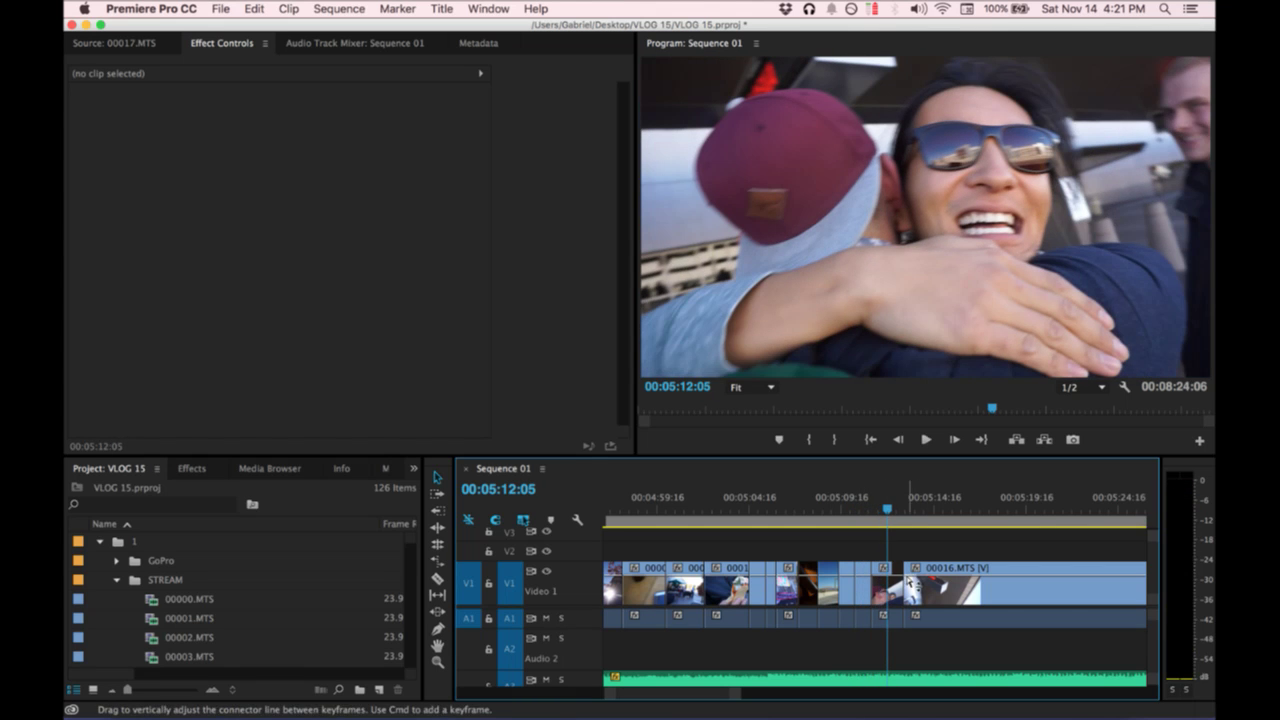
left_click_drag(902, 616, 889, 612)
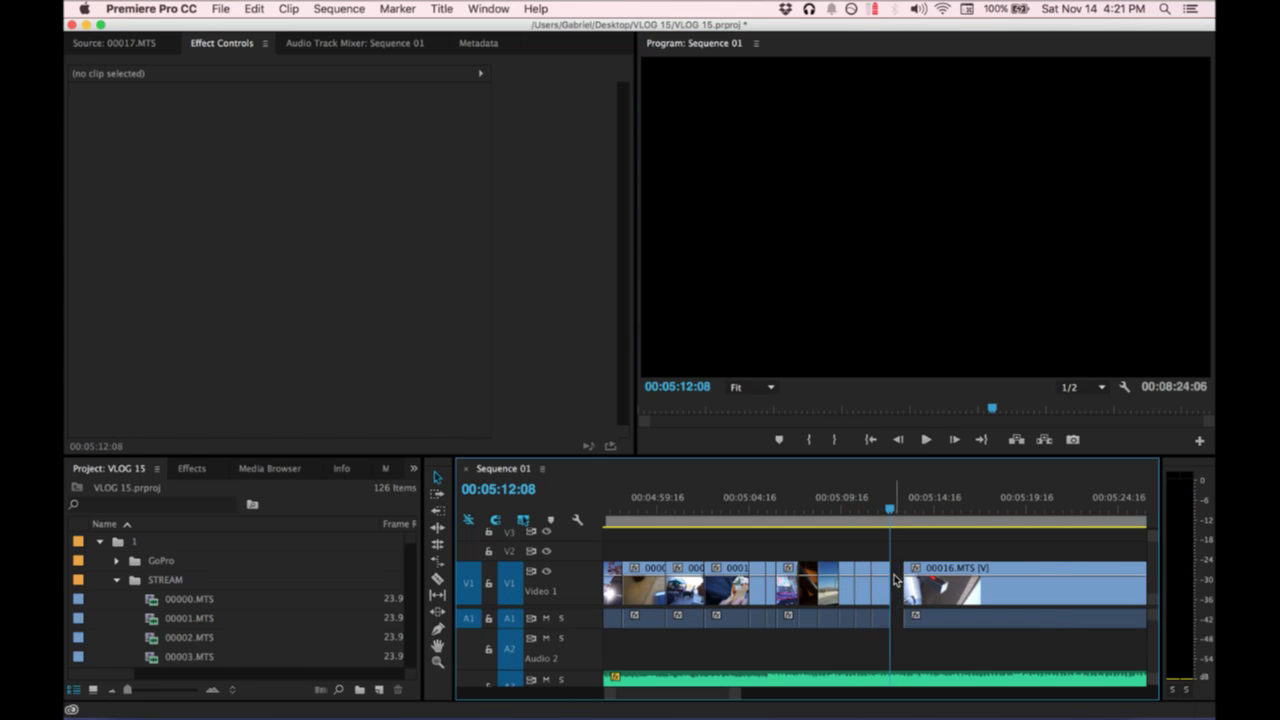
left_click(897, 582)
key("Delete")
key("space")
scroll(901, 583, "right", 1)
key("space")
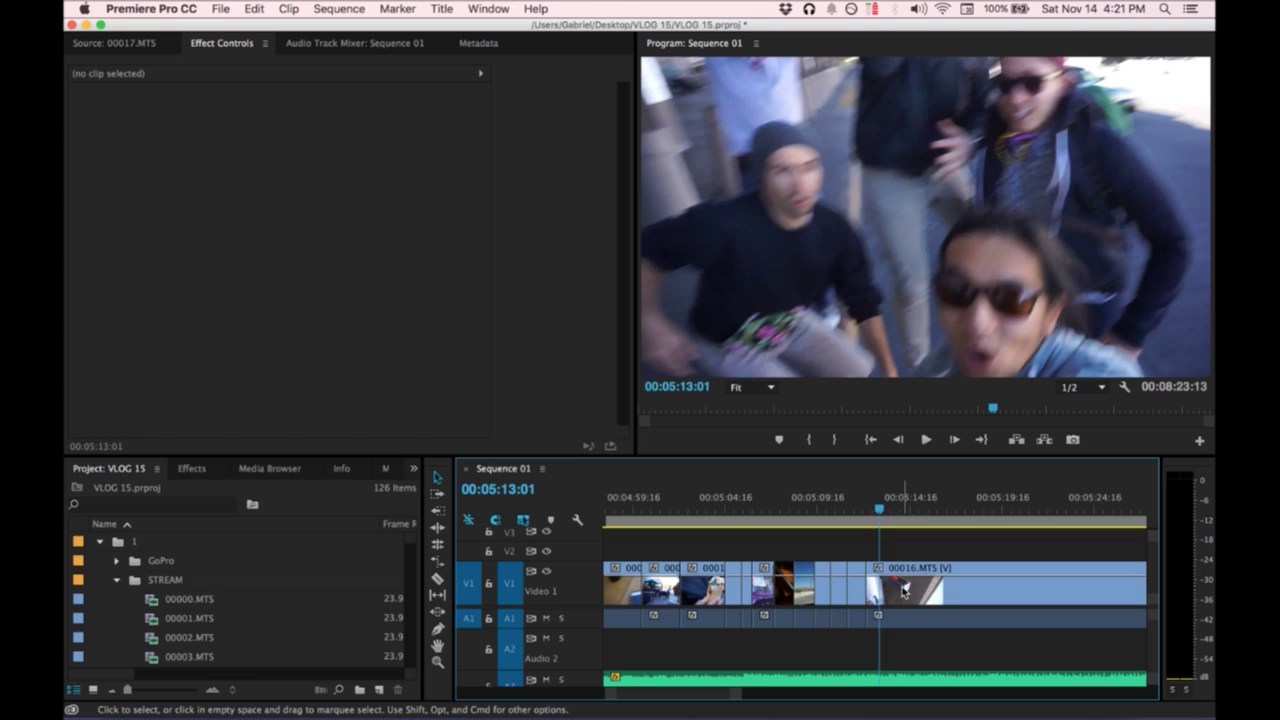
Trim a few frames off the start of the last 00016.MTS clip, close the gap and play back the cut.
left_click_drag(879, 516, 874, 513)
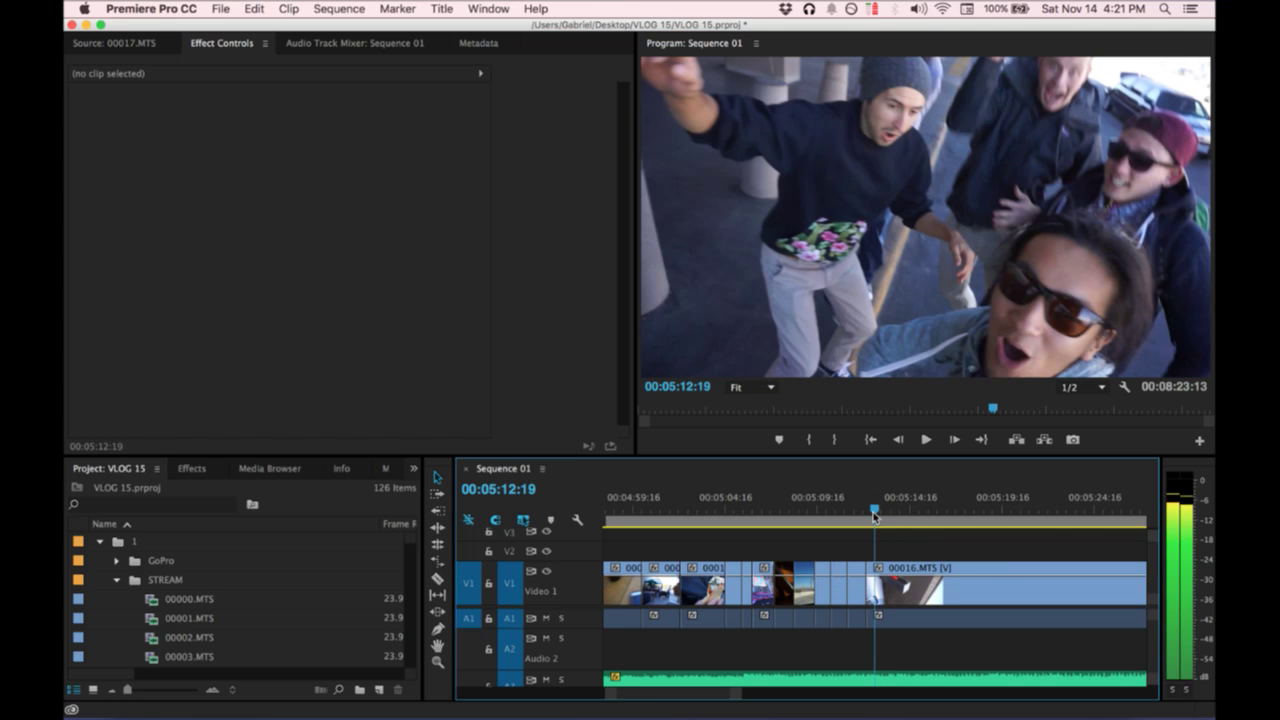
key("equal")
key("equal")
key("equal")
key("space")
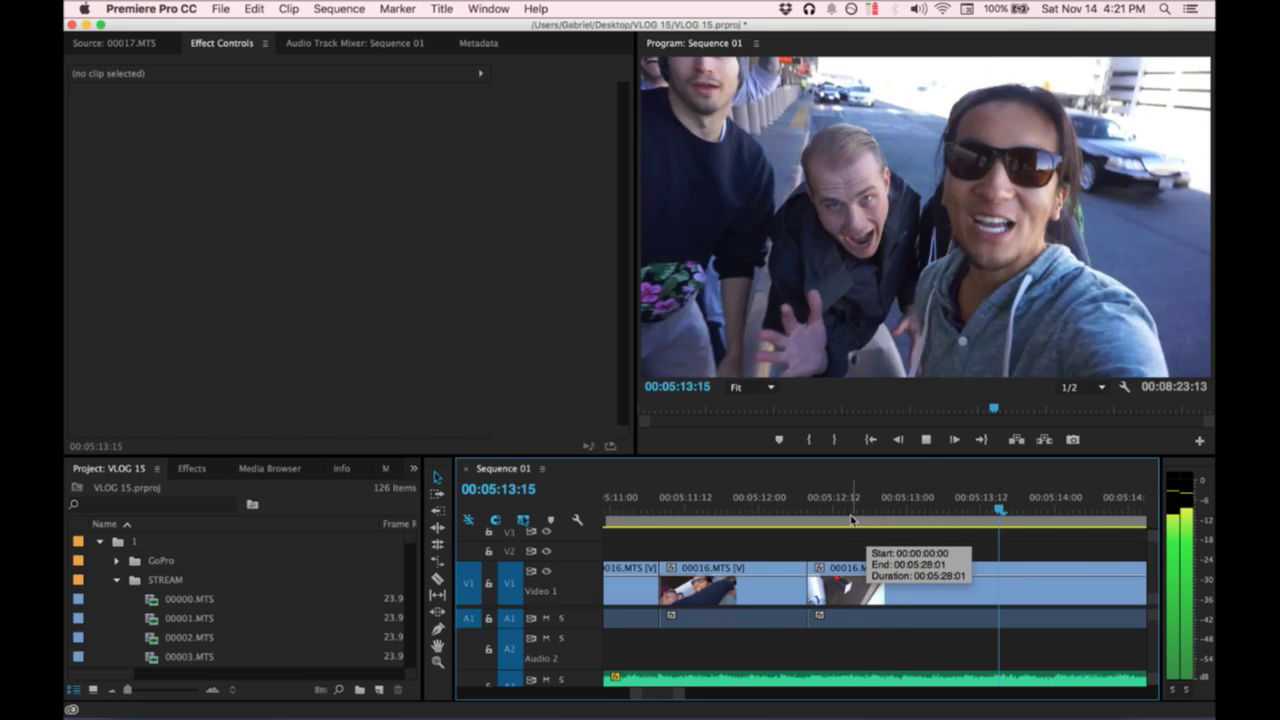
left_click(847, 518)
left_click_drag(810, 575, 846, 580)
left_click(835, 583)
key("Delete")
left_click(797, 514)
key("space")
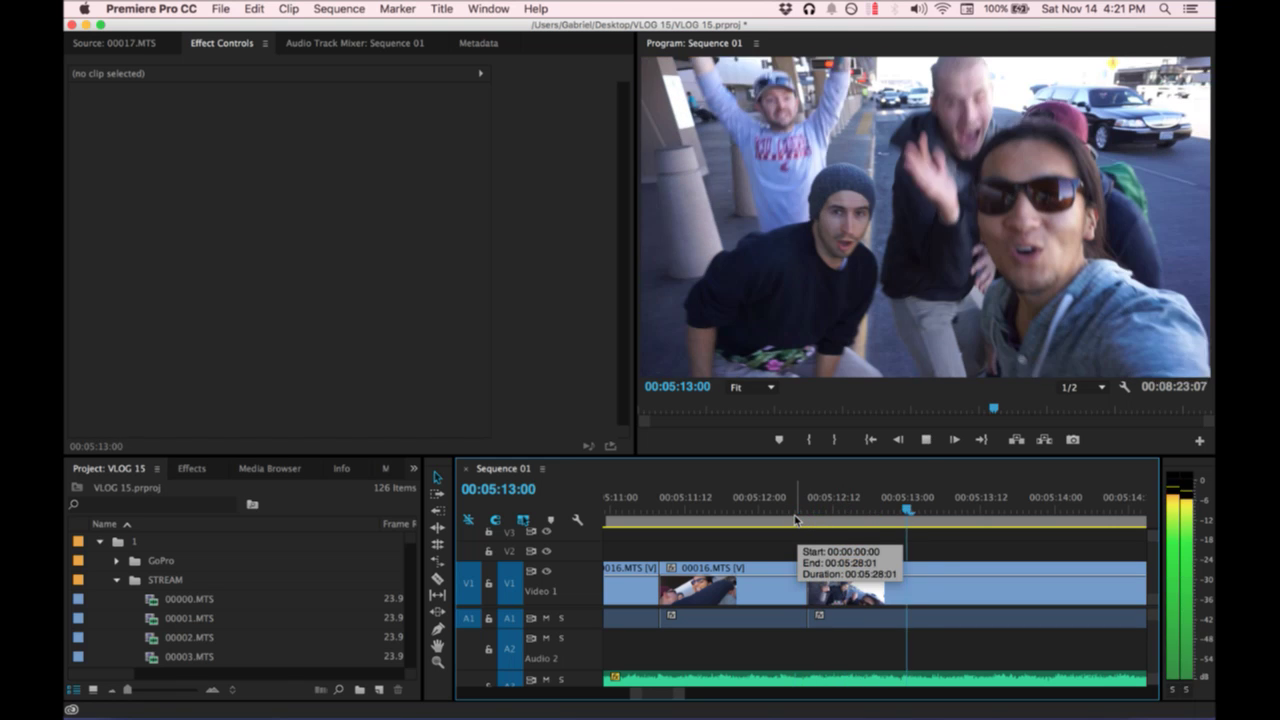
key("space")
key("minus")
key("minus")
key("minus")
key("minus")
key("minus")
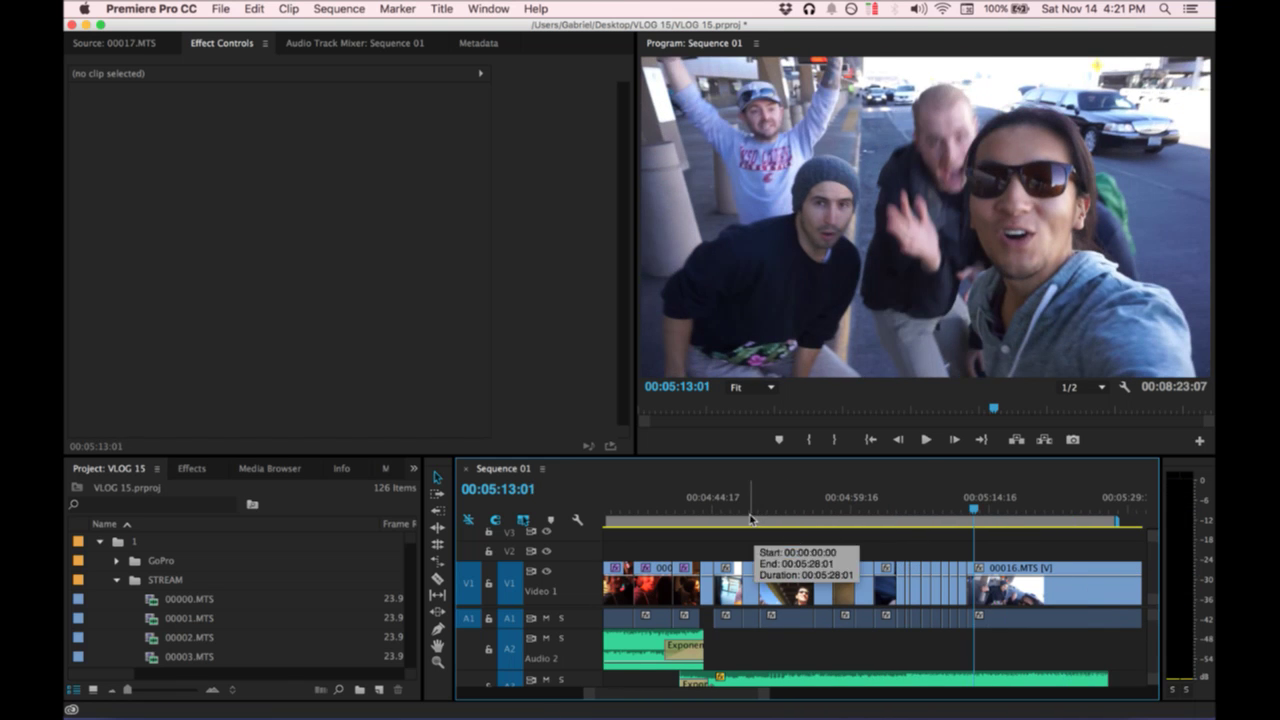
mouse_move(812, 519)
left_mouse_down()
mouse_move(822, 524)
mouse_move(799, 517)
left_mouse_up()
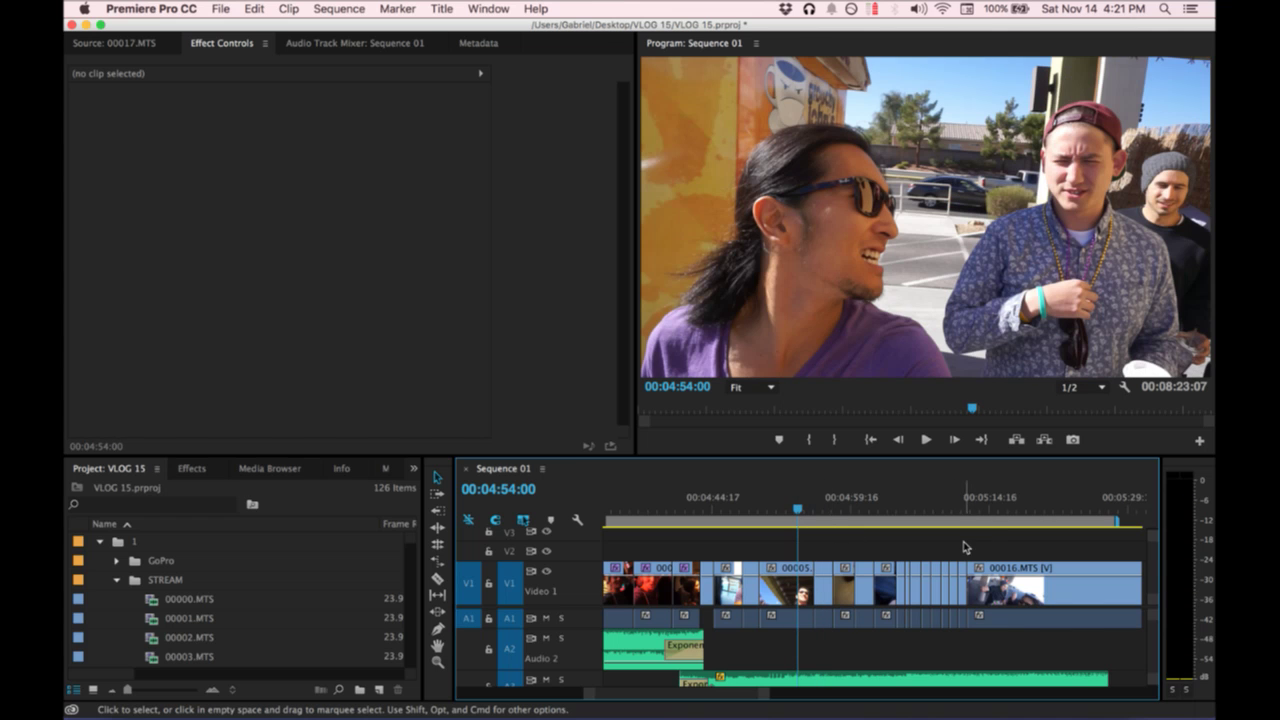
left_click_drag(964, 544, 831, 576)
left_click_drag(821, 510, 874, 511)
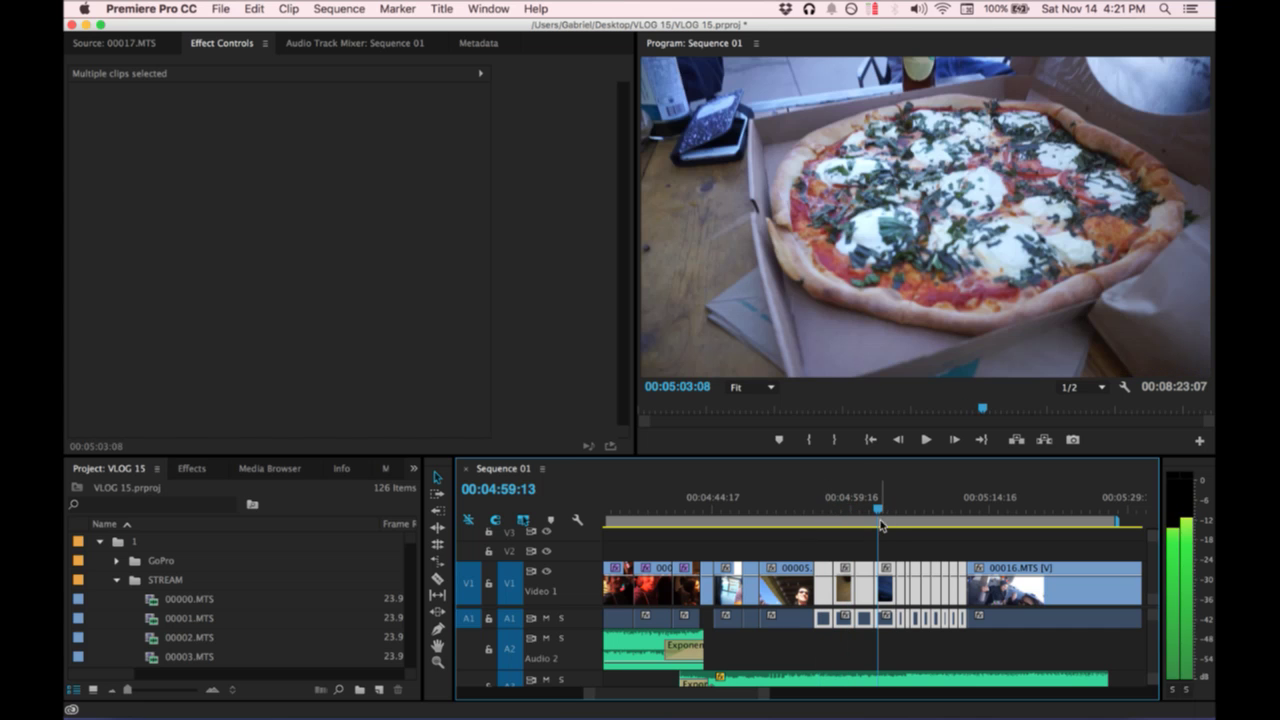
key("Delete")
key("super+z")
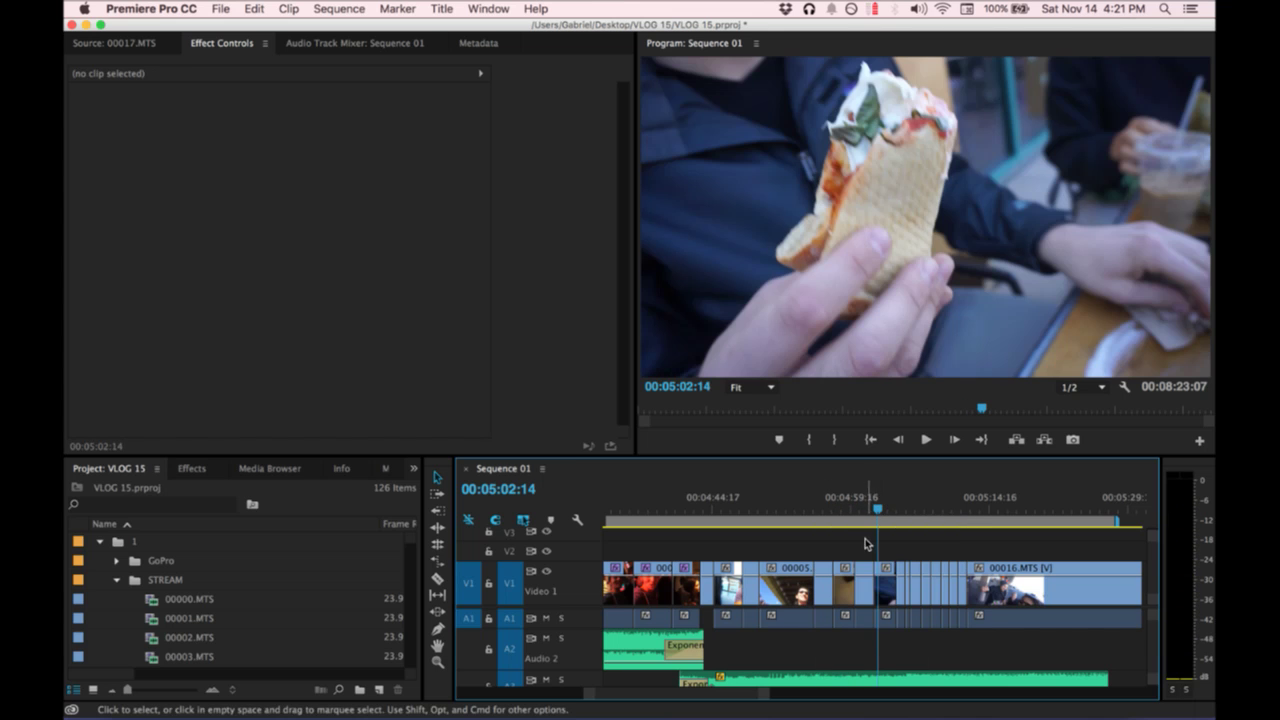
Unlink the montage clips between 00005.MTS and the last 00016.MTS clip and delete only their audio.
left_click_drag(960, 550, 828, 580)
right_click(826, 570)
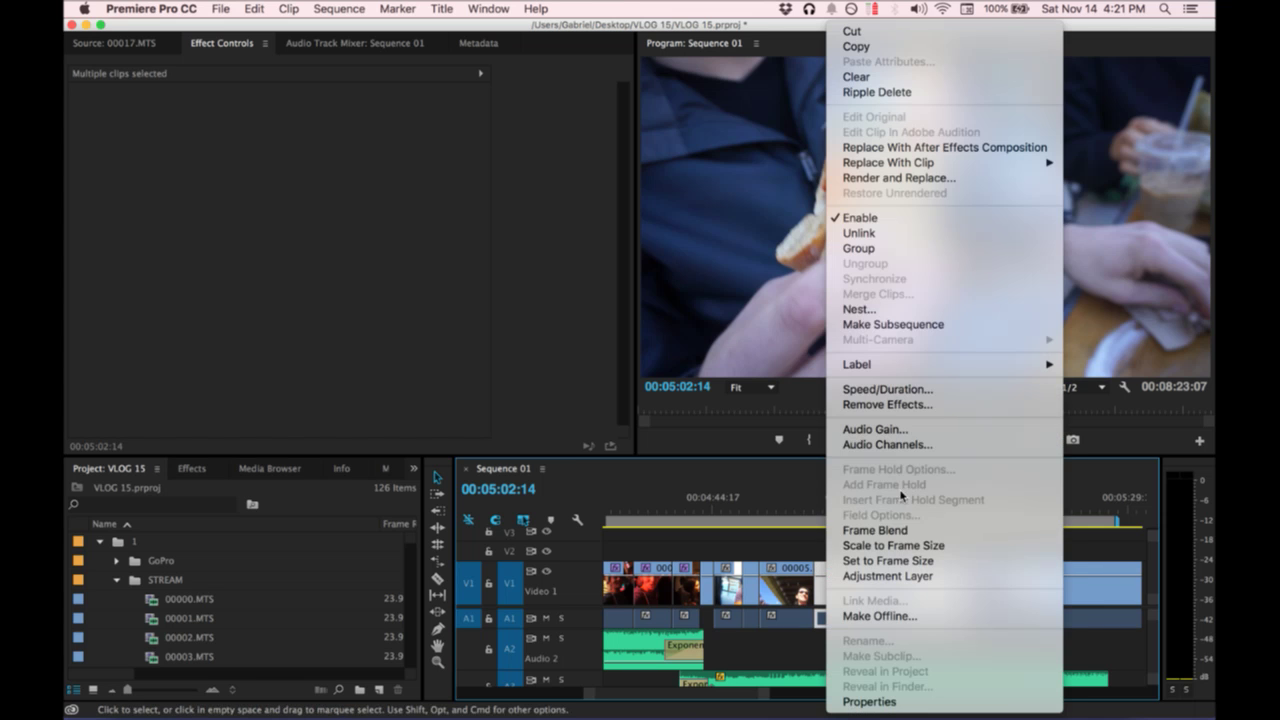
left_click(912, 232)
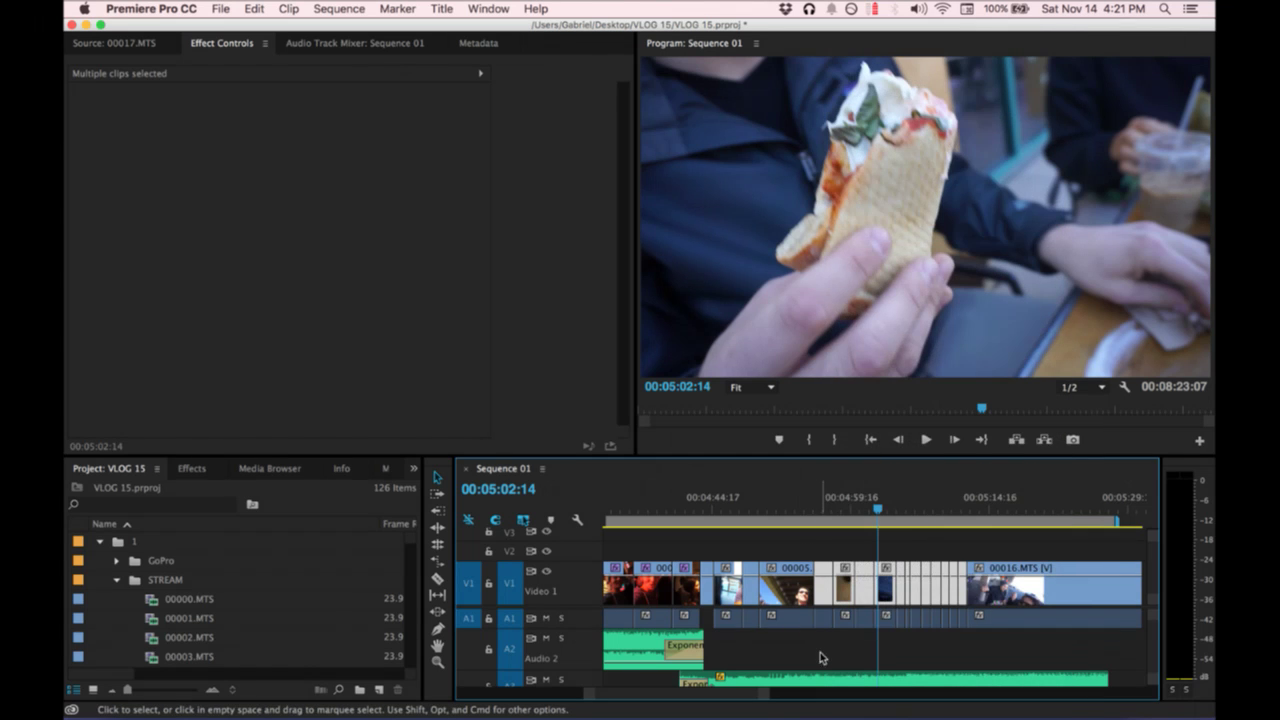
left_click_drag(871, 653, 820, 613)
key("Delete")
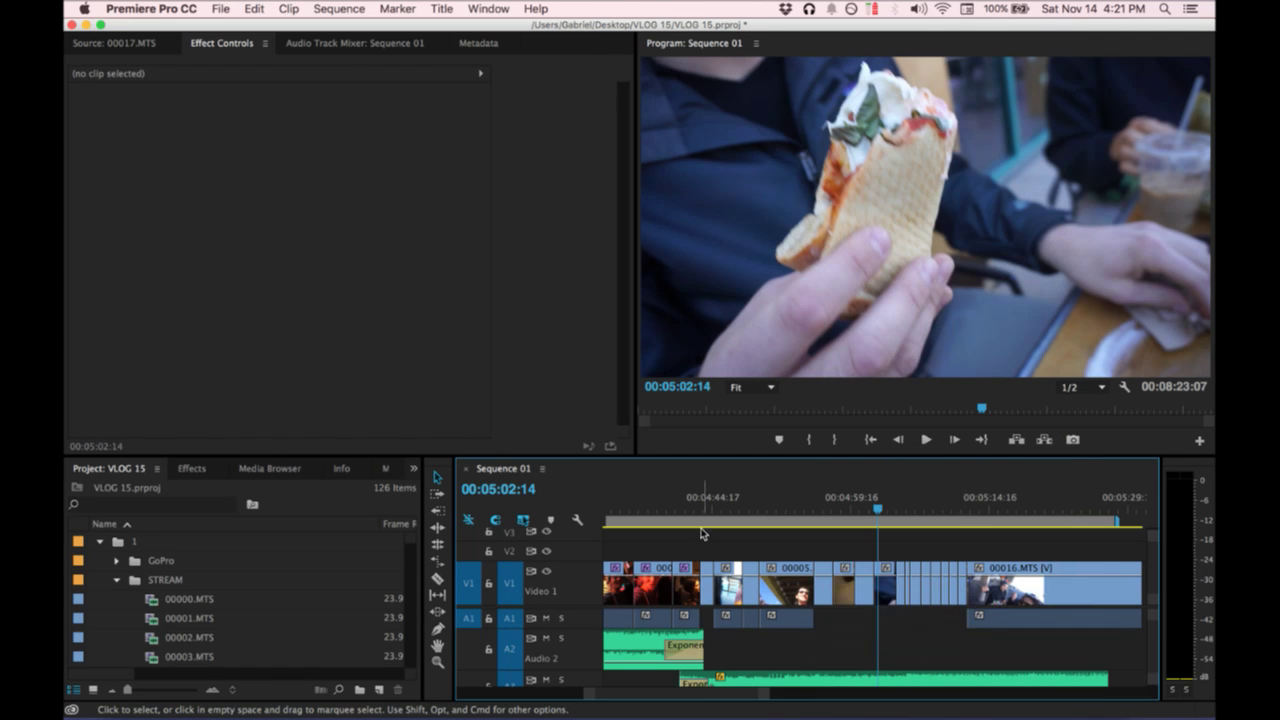
Enlarge the timeline area and add a volume level keyframe to the Killabyte - Our Story music at 00:04:55:01.
scroll(797, 667, "down", 3)
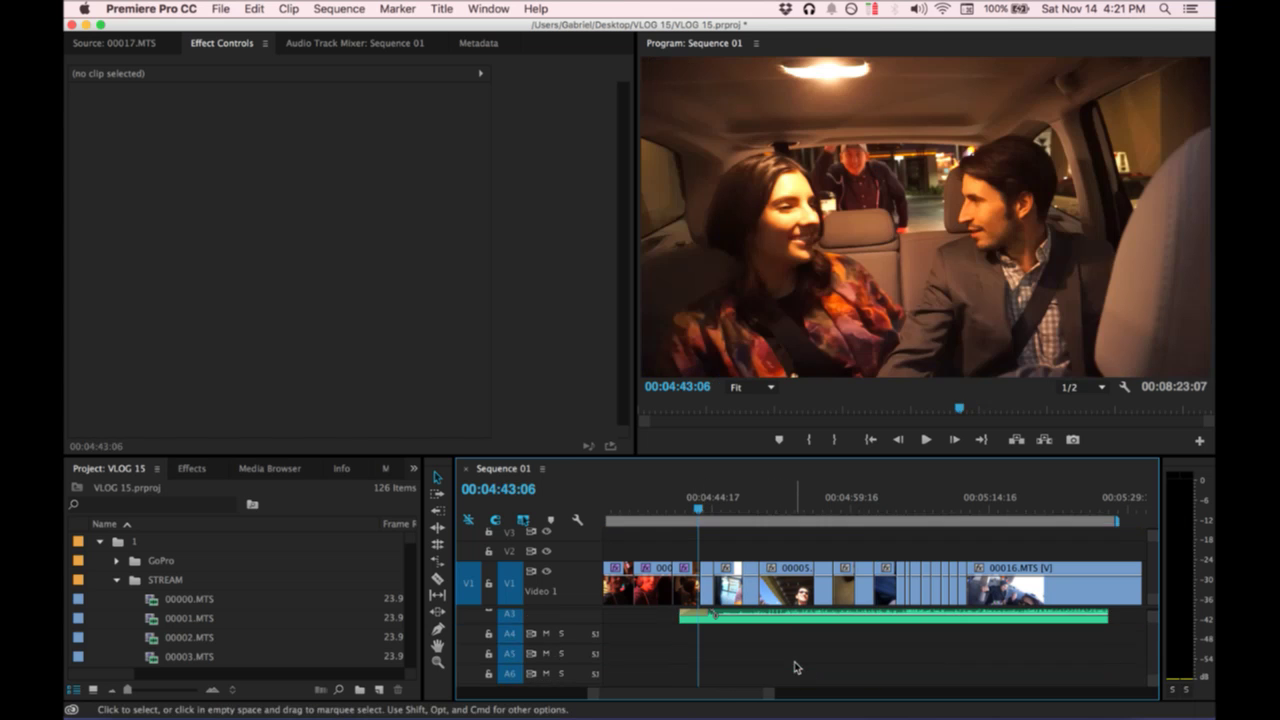
scroll(797, 667, "up", 3)
scroll(797, 667, "right", 1)
left_click(776, 509)
scroll(755, 635, "down", 2)
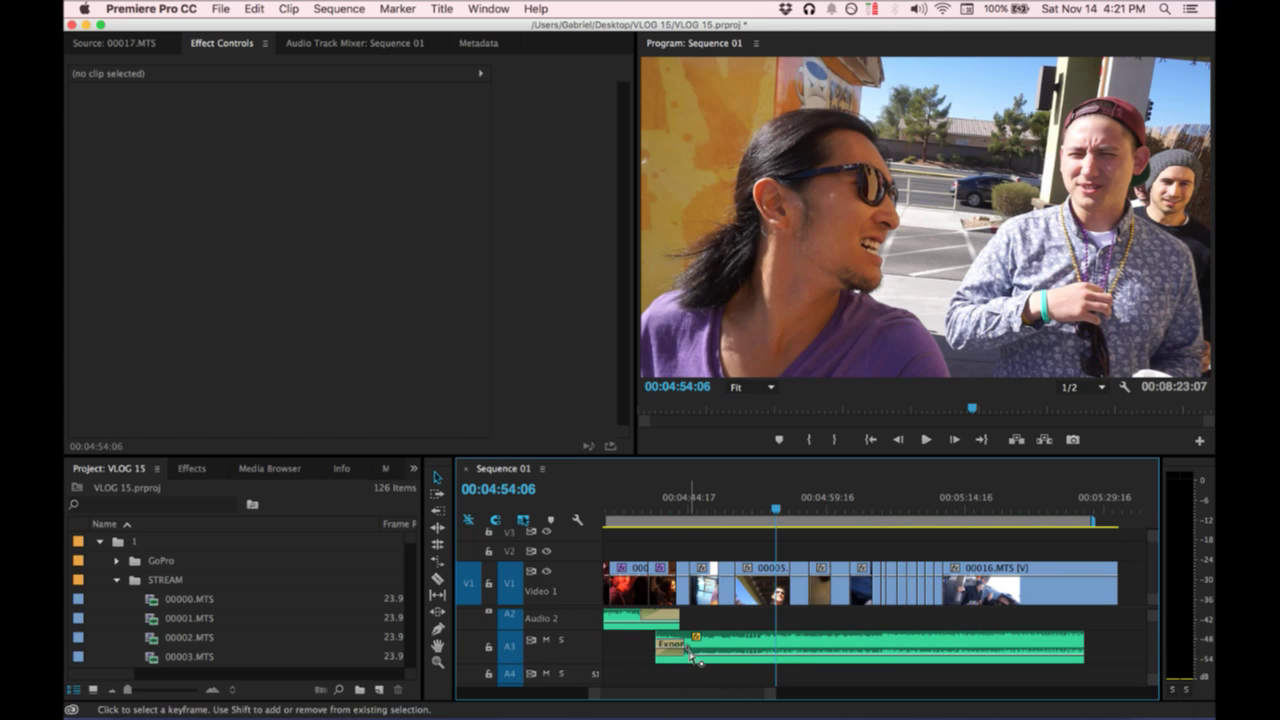
scroll(718, 640, "up", 2)
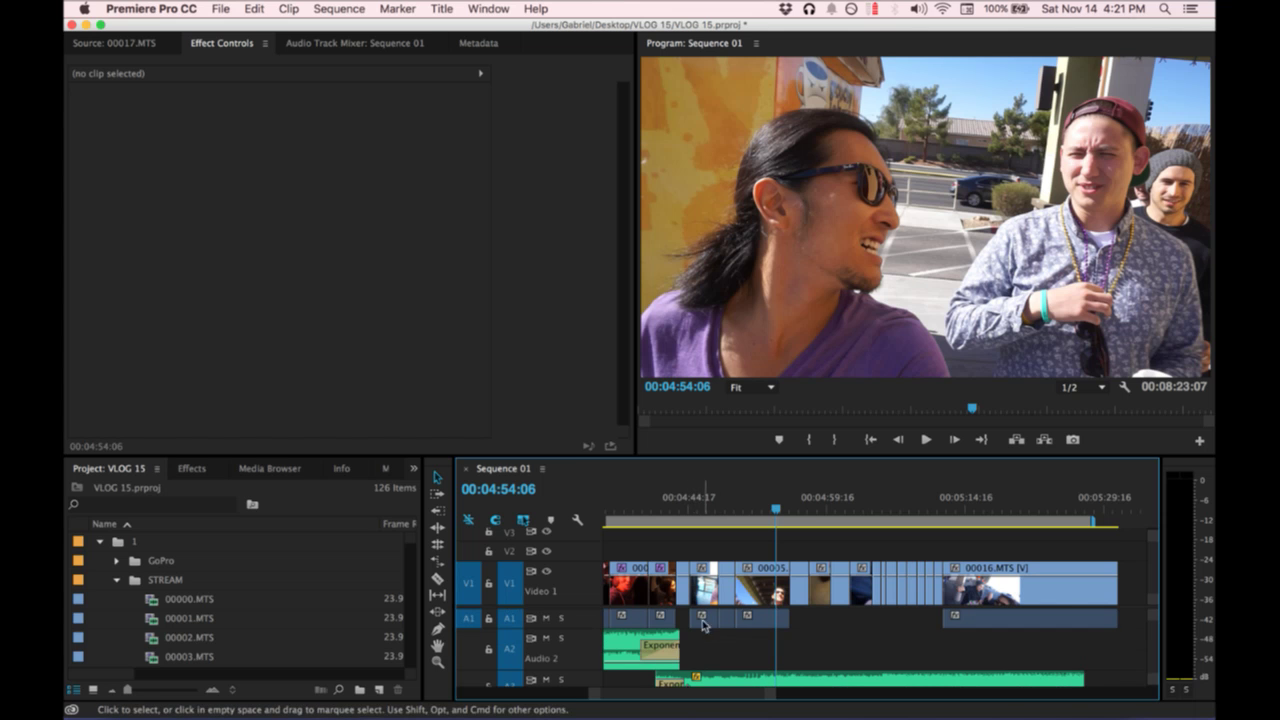
scroll(801, 650, "down", 2)
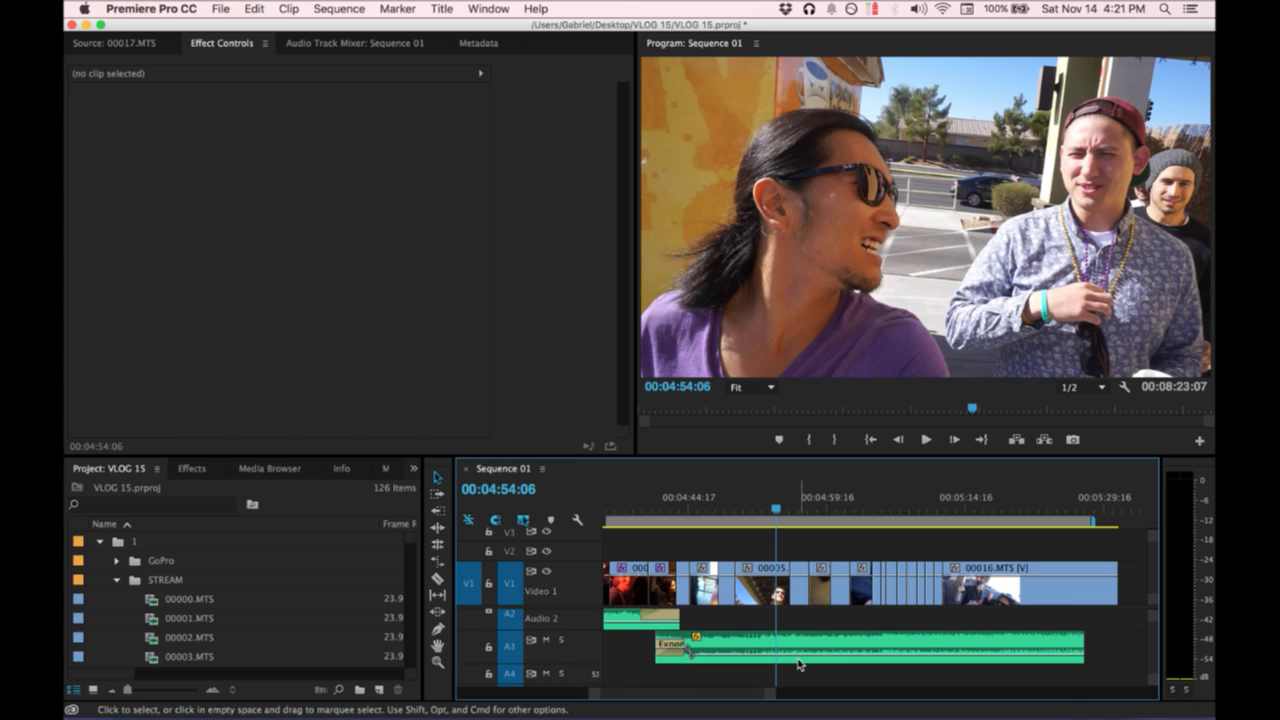
left_click(799, 658)
left_click_drag(777, 498, 784, 503)
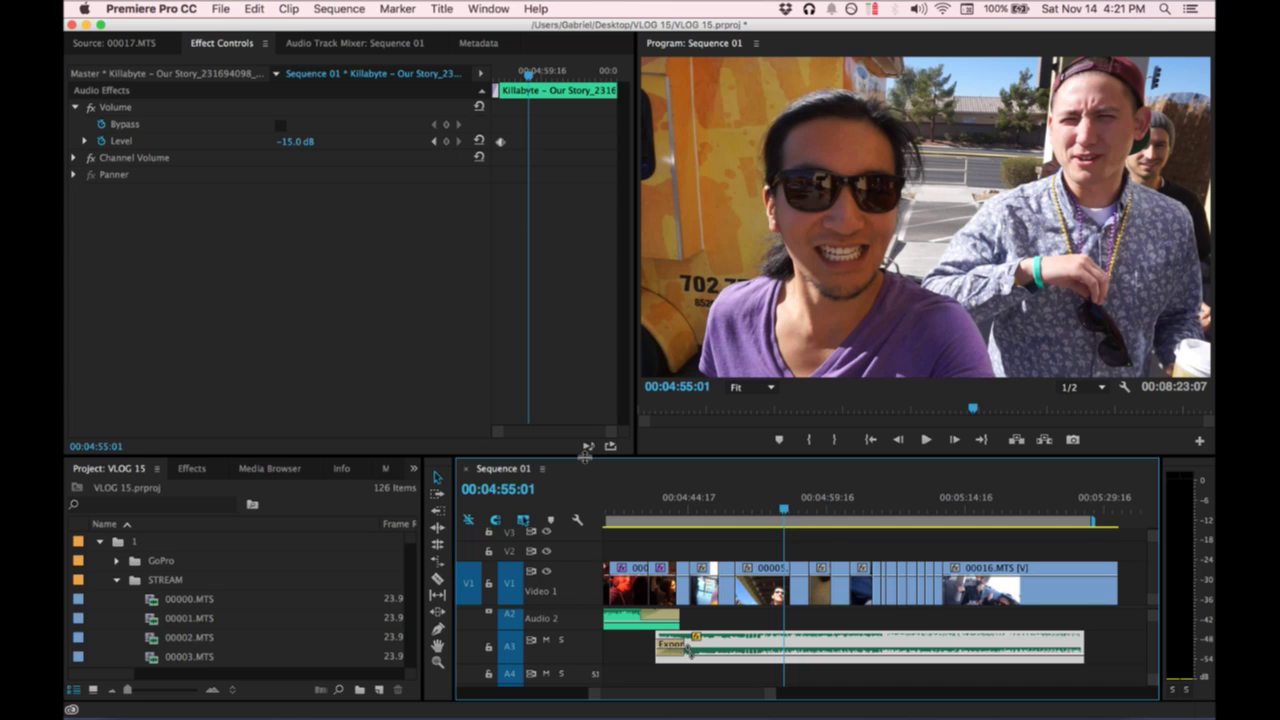
left_click_drag(587, 455, 587, 392)
scroll(697, 622, "up", 2)
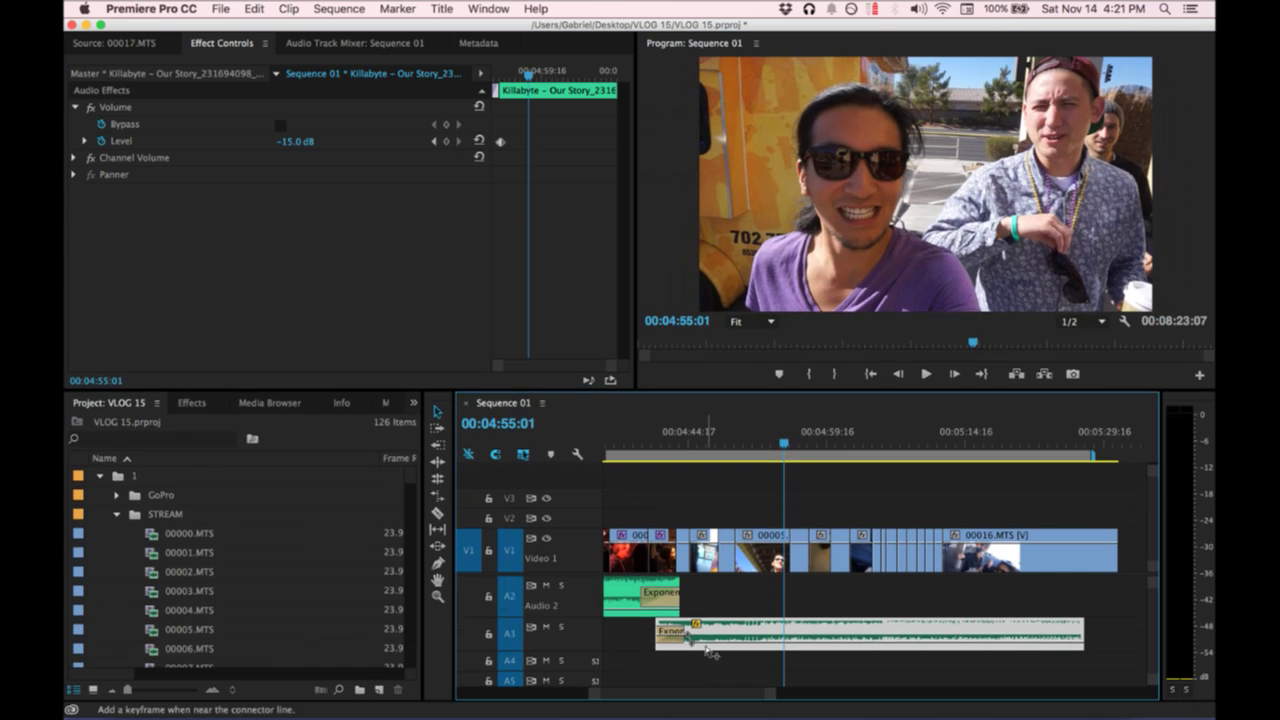
left_click(441, 143)
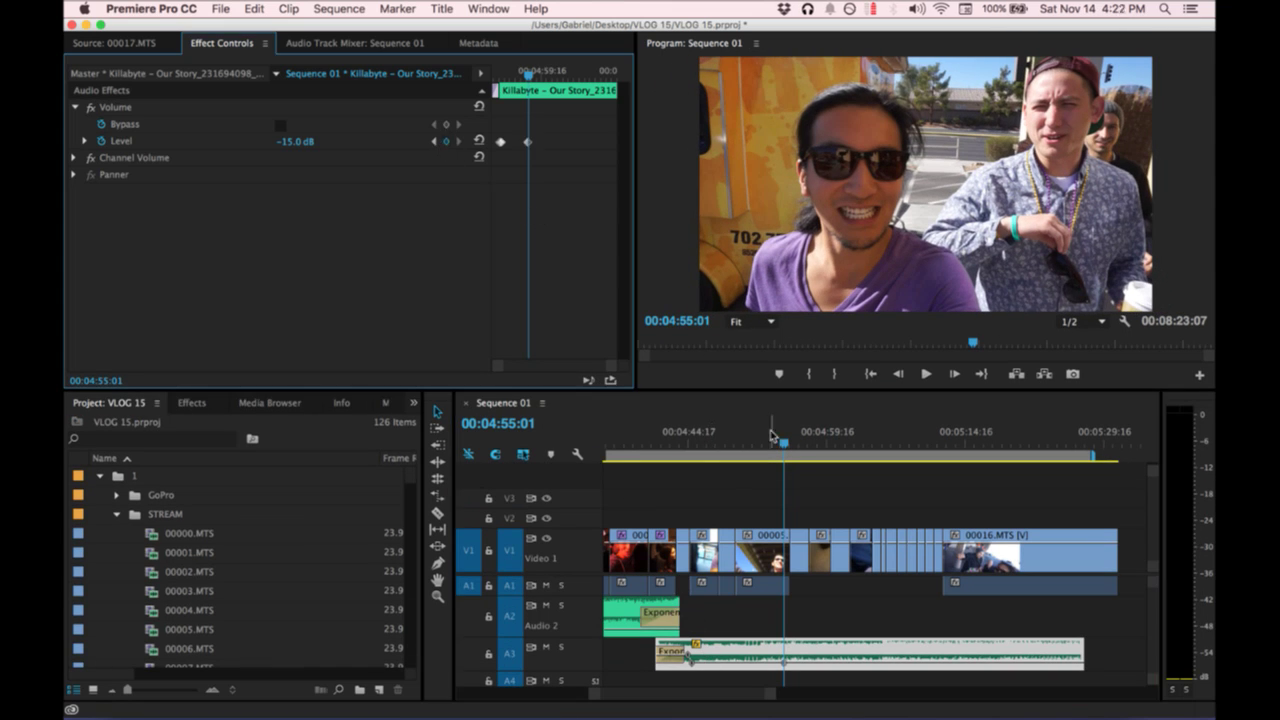
Set the Killabyte music level to 0 dB at 00:04:55:22, play back the volume rise and save the project.
left_click(793, 441)
left_click(296, 141)
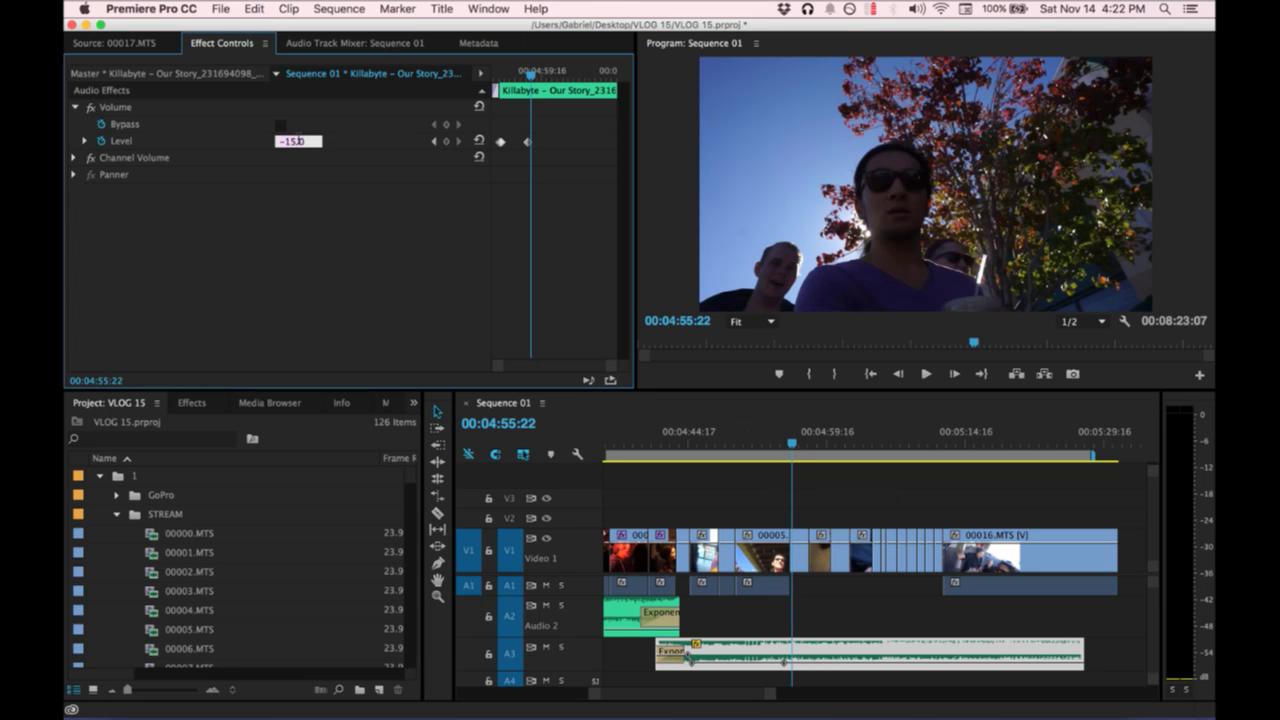
key("space")
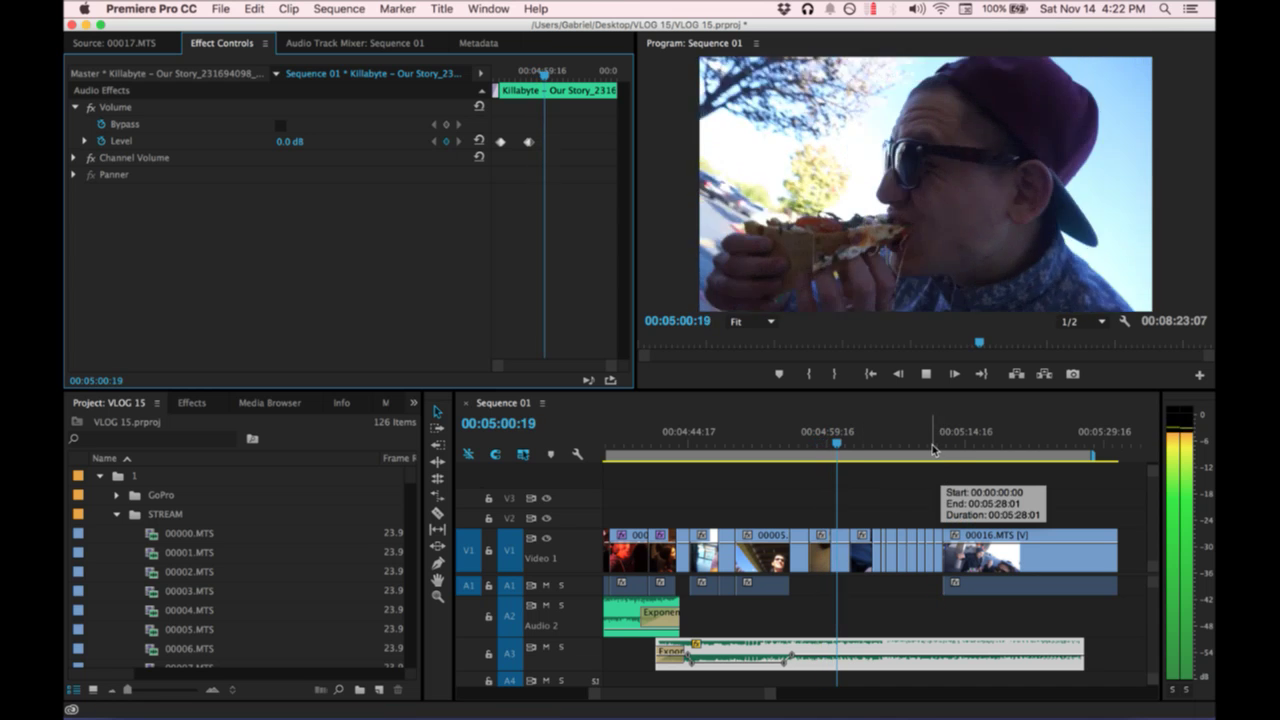
key("space")
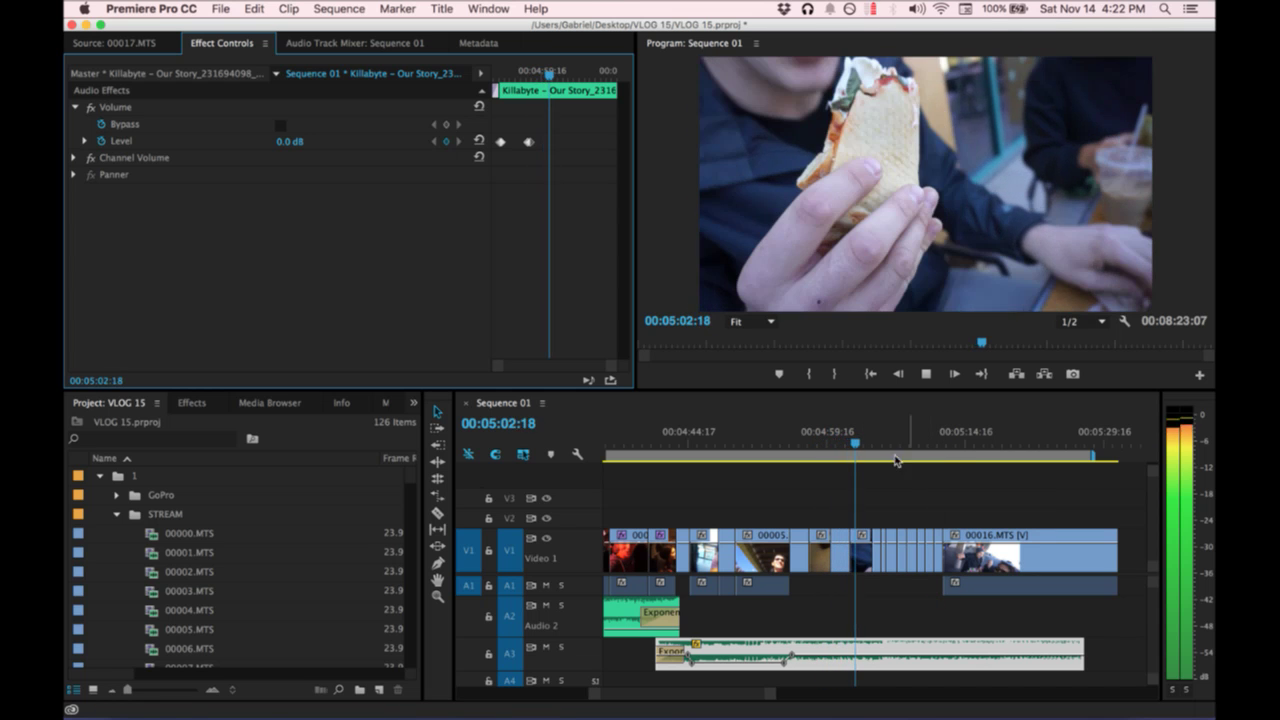
left_click_drag(855, 442, 643, 442)
key("super+s")
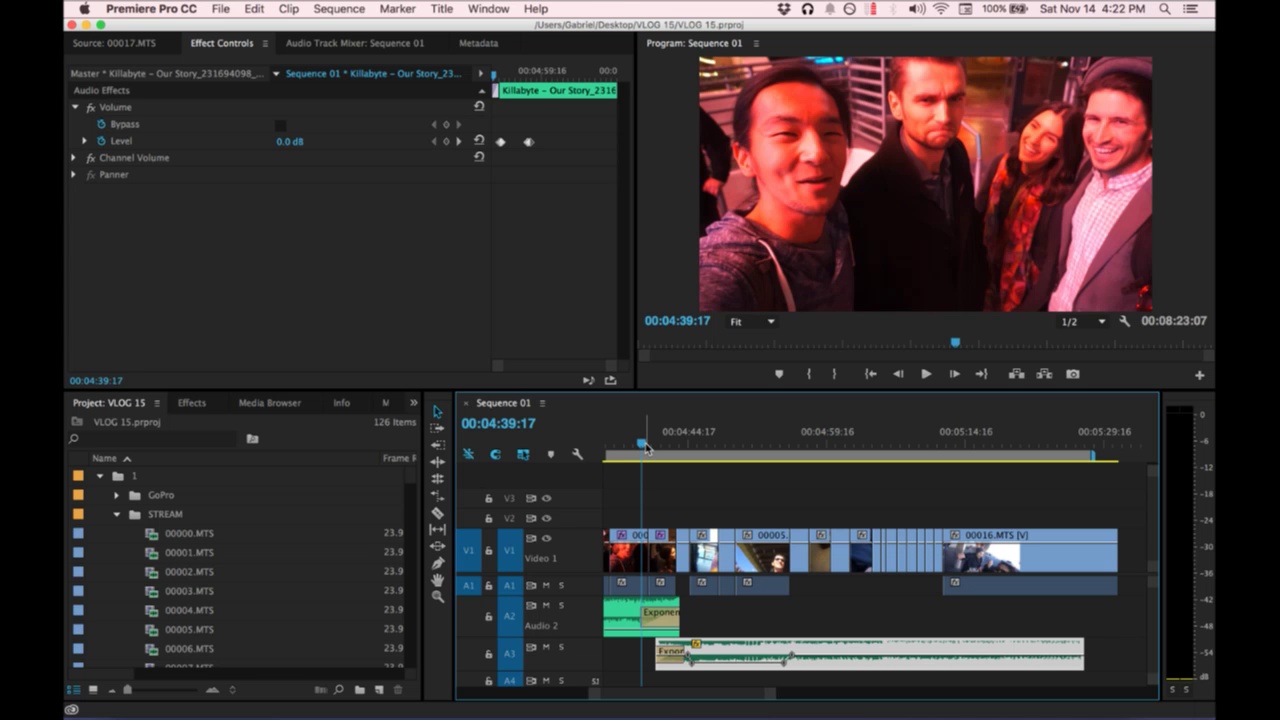
Review the music crossfade, trim the end of 00053.MTS to 00:04:40:04 and pull 00057.MTS and everything after it up against it.
key("space")
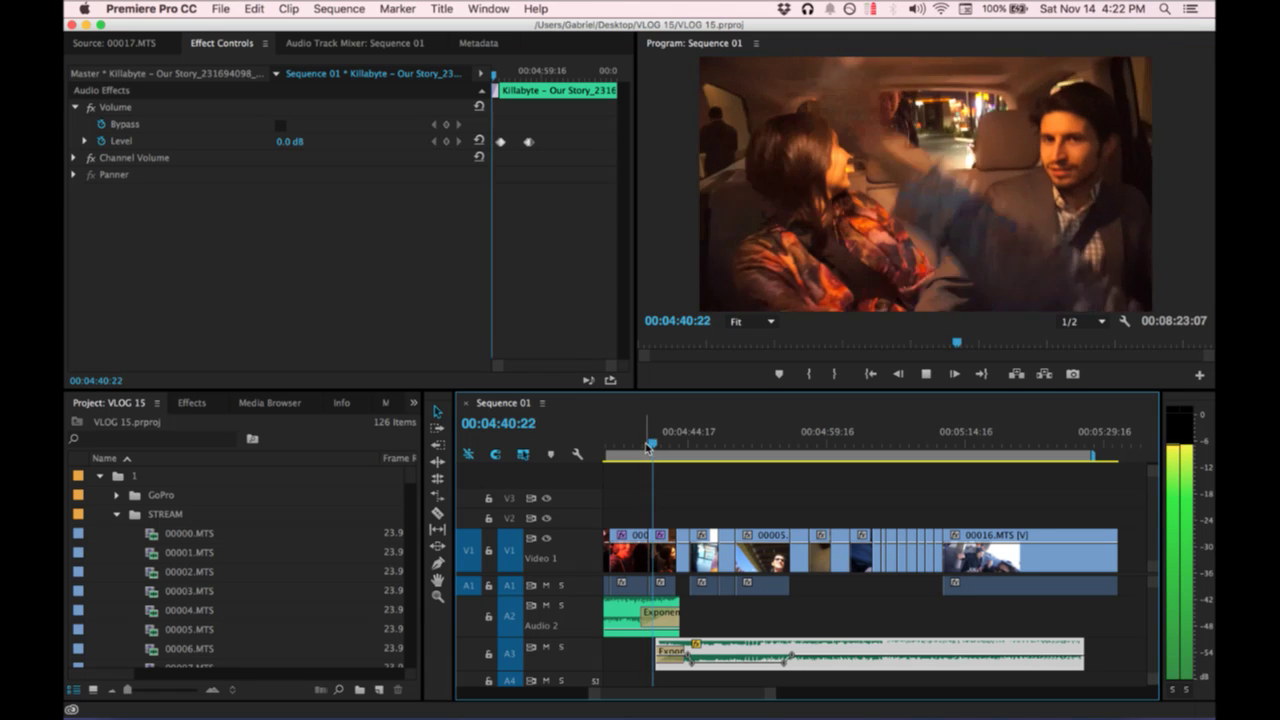
key("equal")
key("equal")
left_click(821, 446)
key("space")
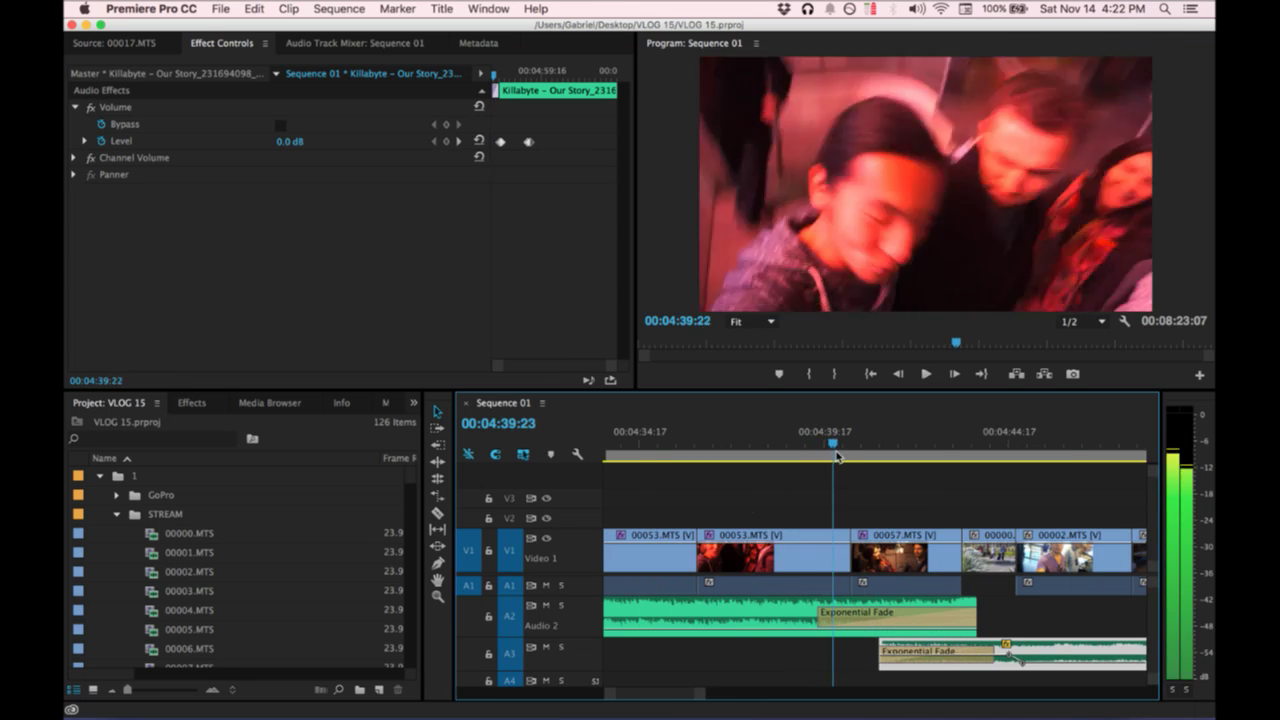
left_click_drag(840, 456, 843, 456)
key("=")
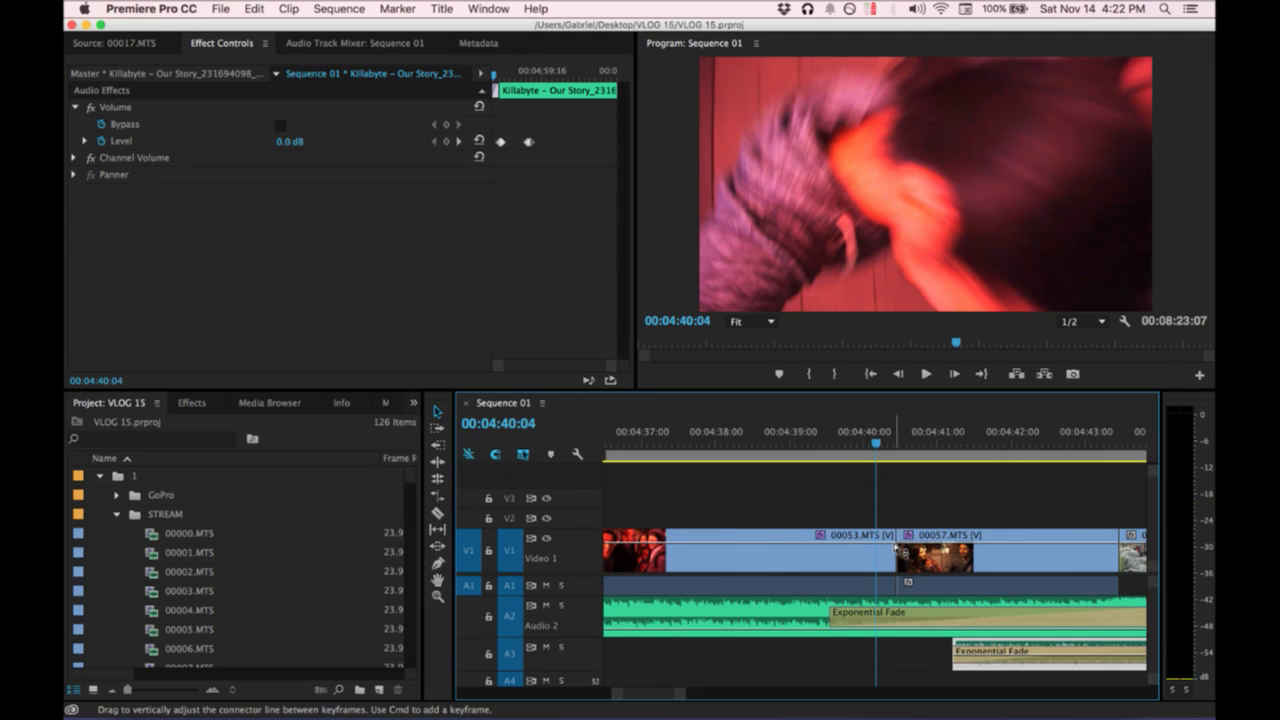
key("=")
left_click_drag(950, 531, 881, 535)
key("-")
key("space")
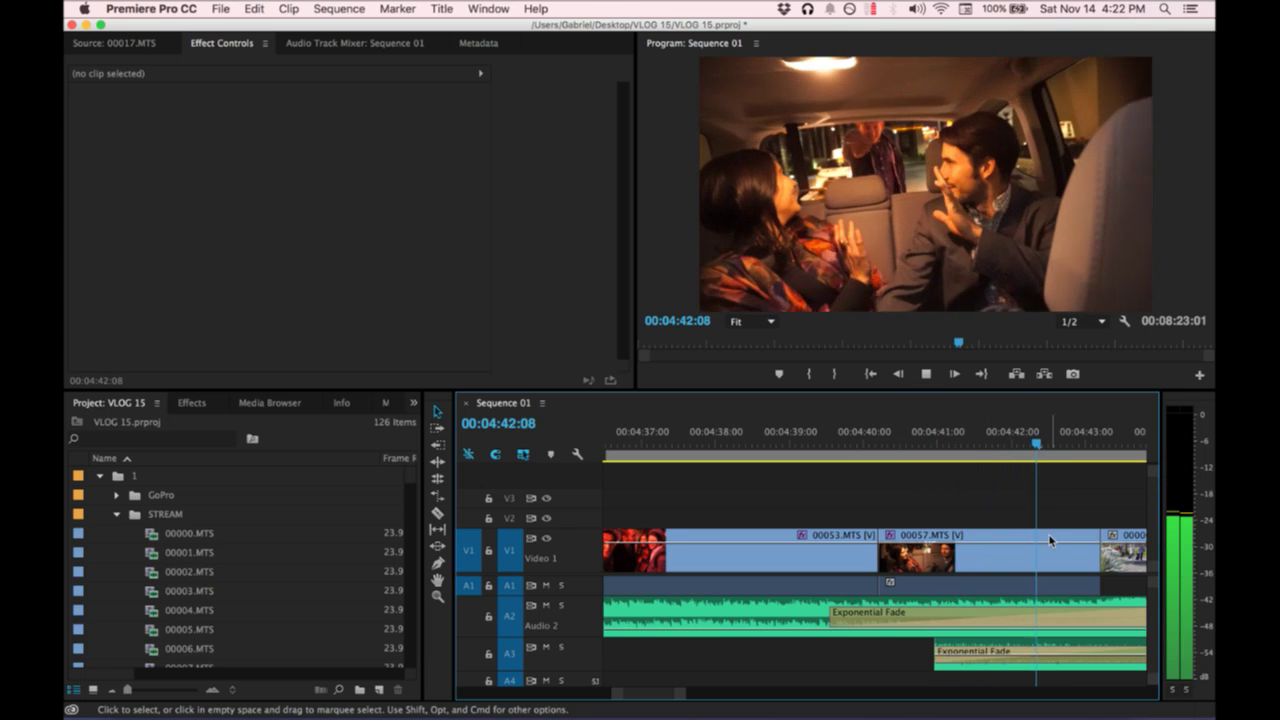
Review 00057.MTS, cut it at 00:04:42:06, delete the part after the cut and close the gap.
key("c")
key("space")
left_click_drag(1003, 446, 1023, 489)
key("space")
key("space")
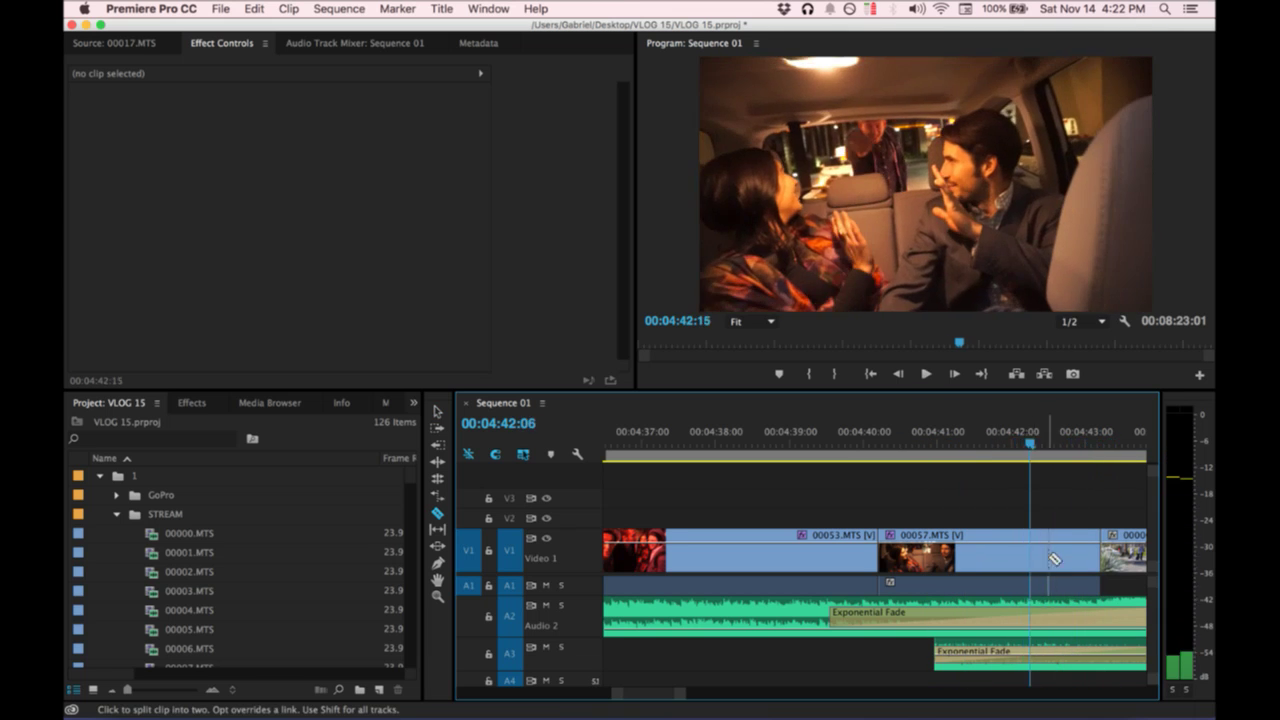
left_click(1036, 556)
key("v")
left_click(1075, 556)
key("Delete")
left_click(1075, 555)
key("Delete")
key("minus")
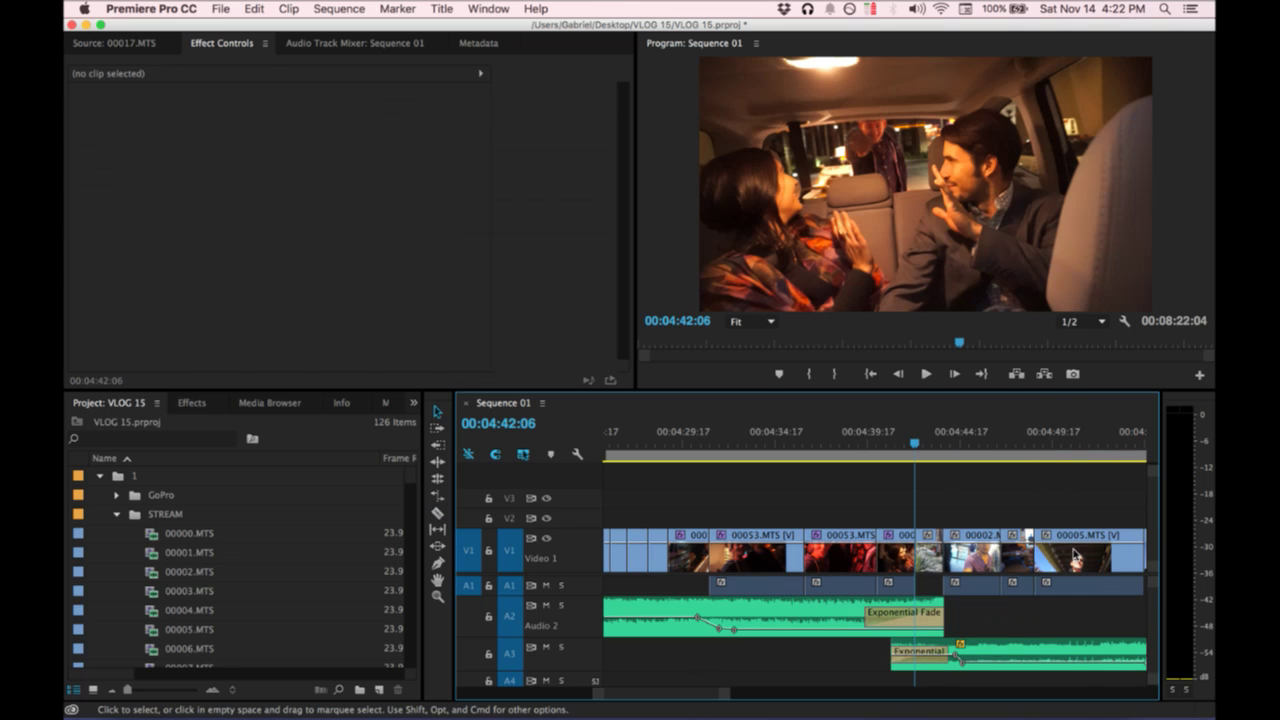
Play back the music crossfade around the transition from 00057.MTS into 00002.MTS.
key("equal")
key("space")
left_click(1001, 643)
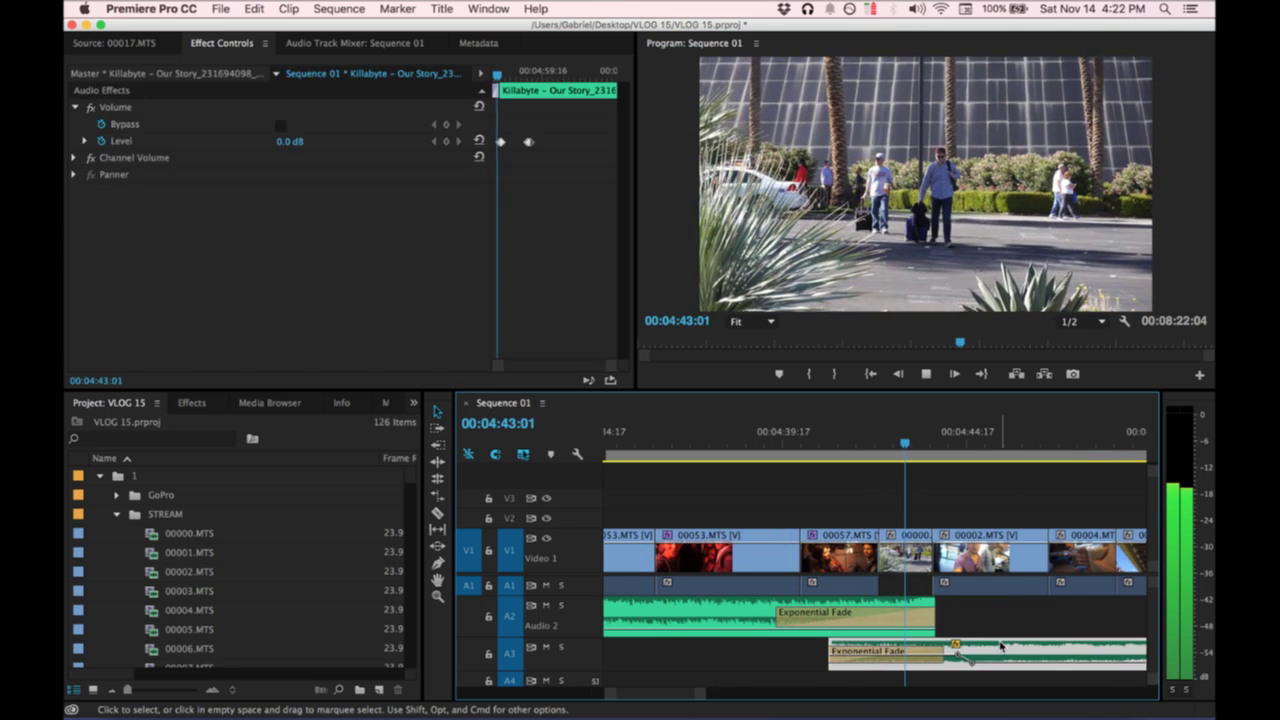
key("space")
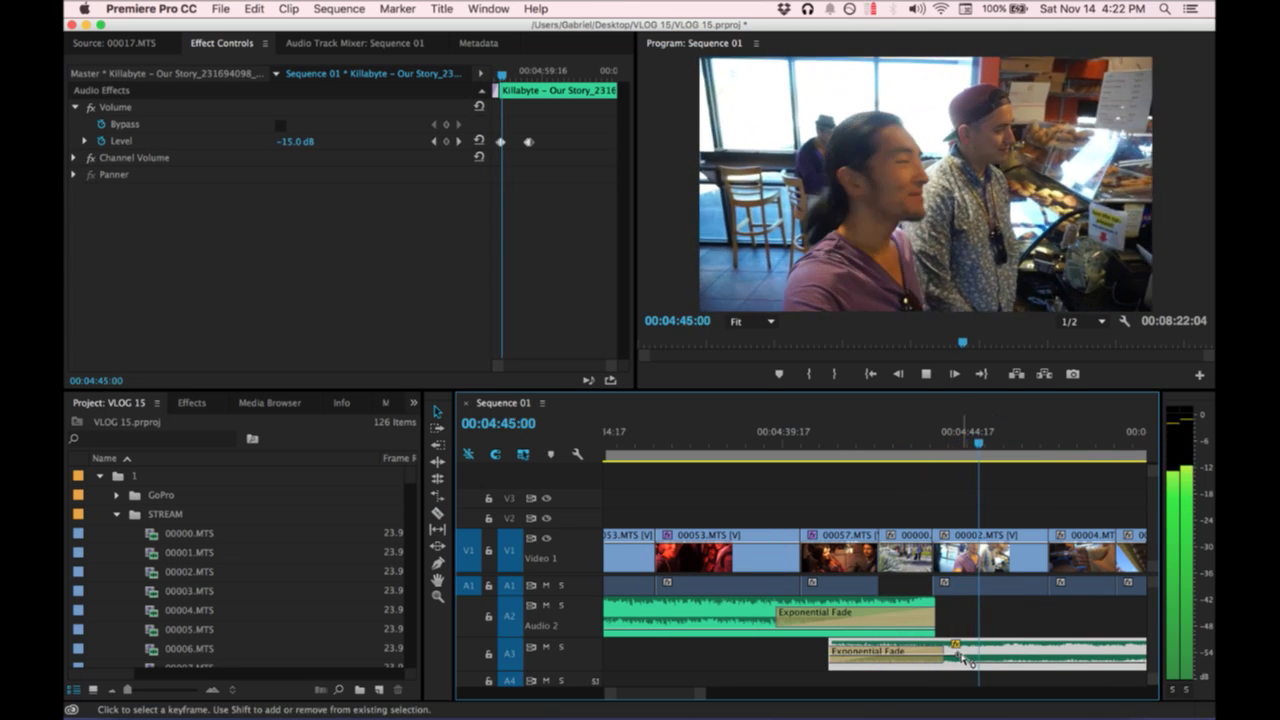
left_click(200, 403)
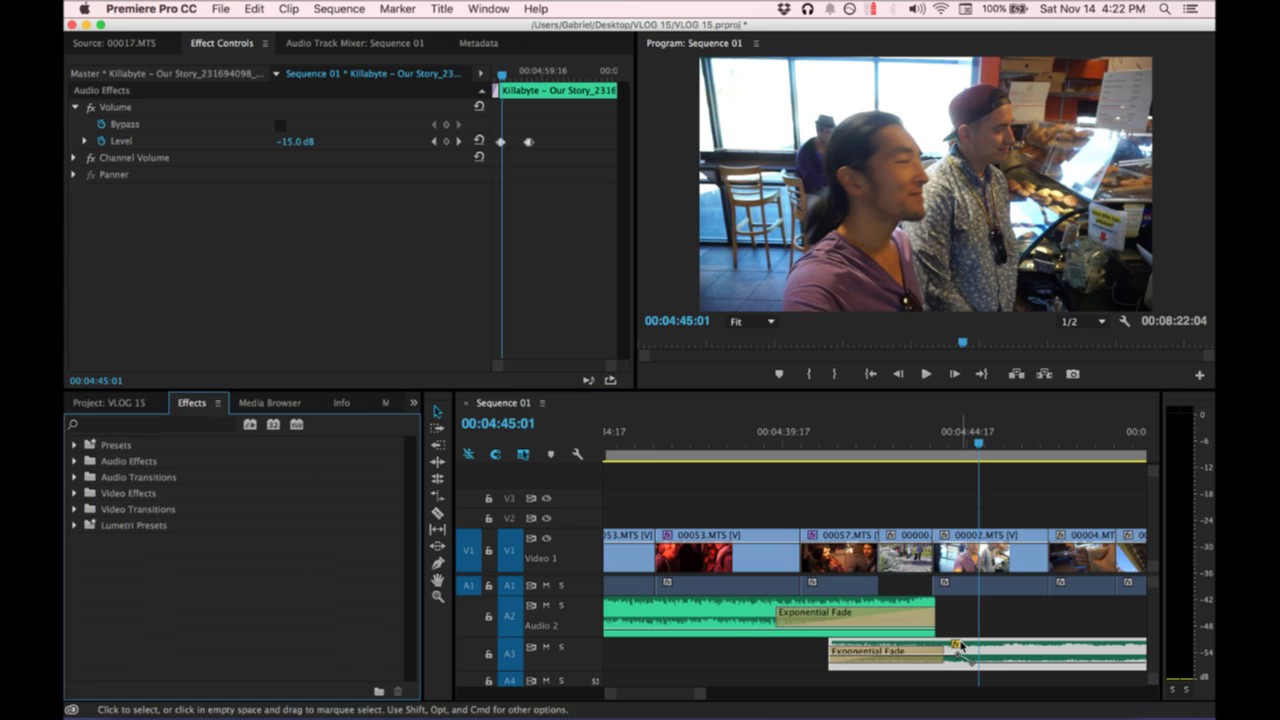
left_click(927, 445)
key("space")
key("space")
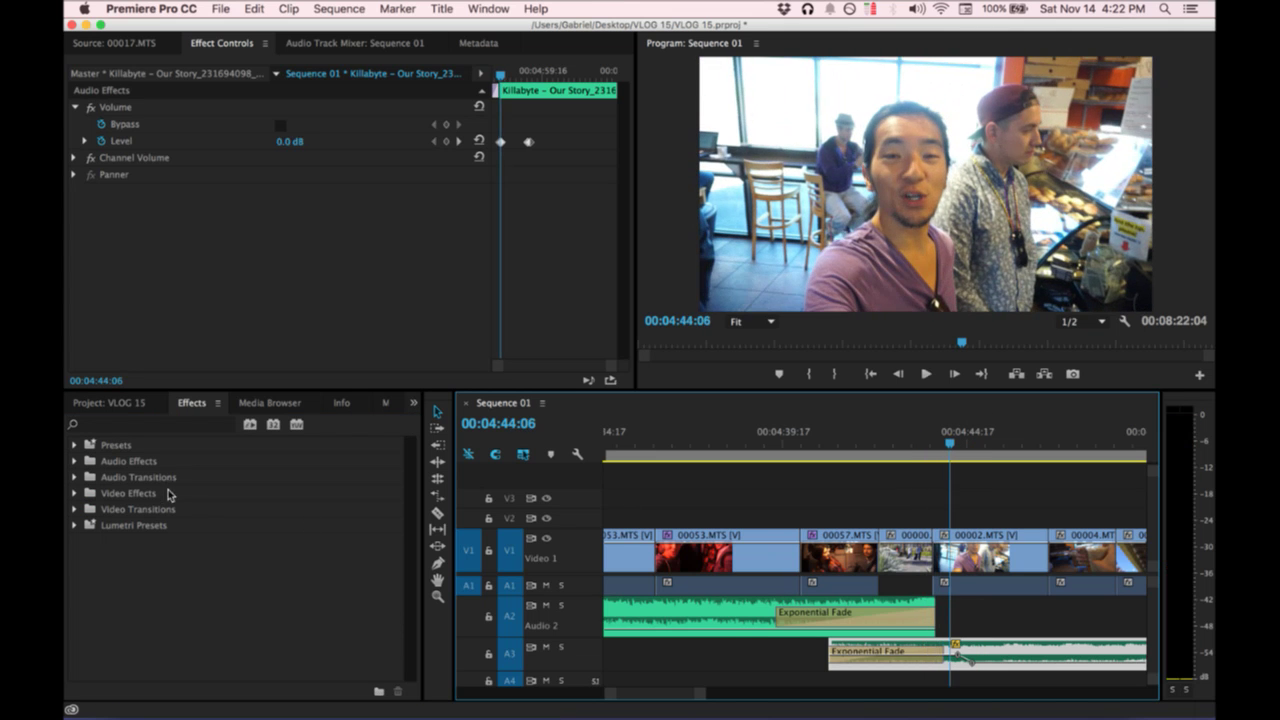
Apply an Exponential Fade to the start of the 00002.MTS clip audio and play it back.
left_click(76, 478)
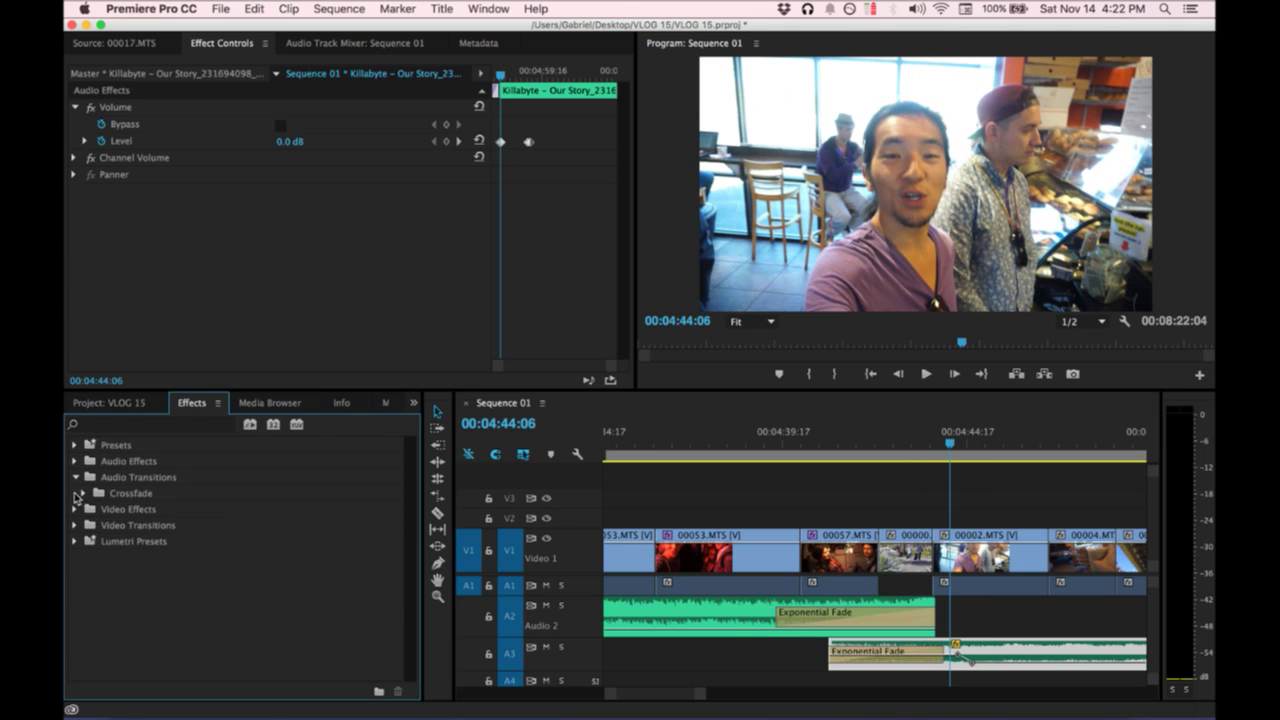
left_click(77, 494)
left_click(112, 542)
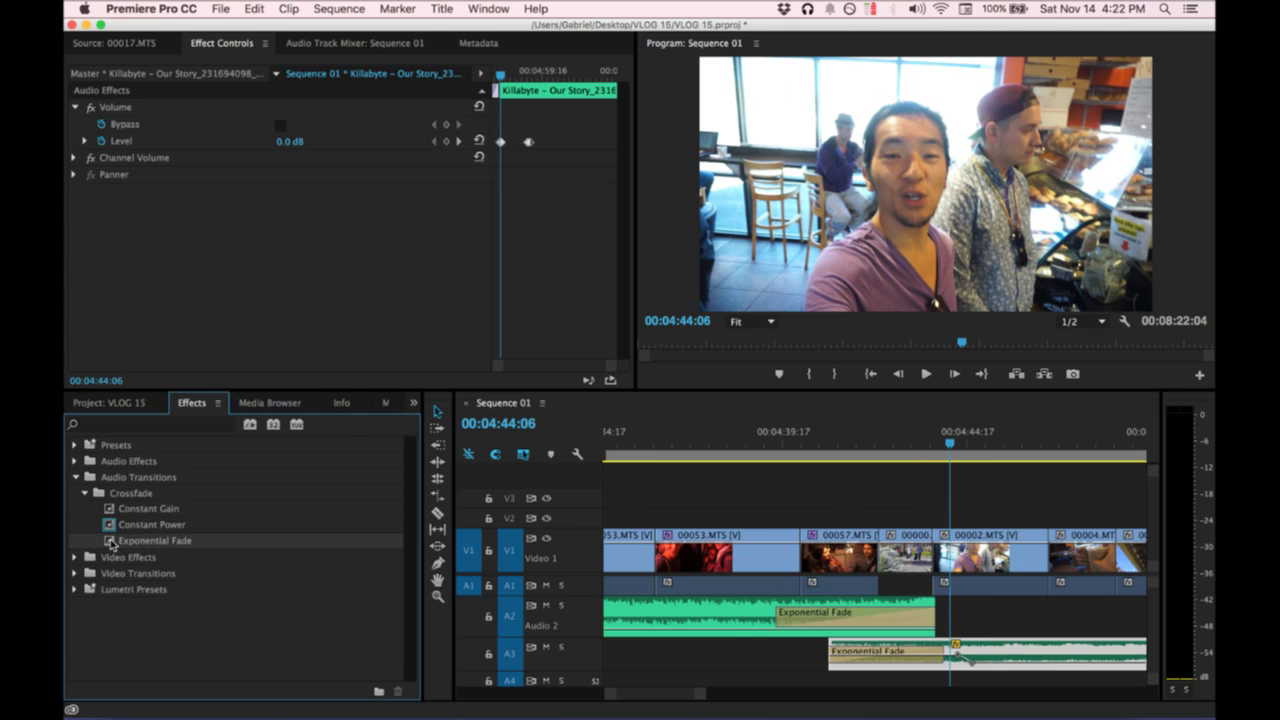
left_click_drag(937, 588, 937, 588)
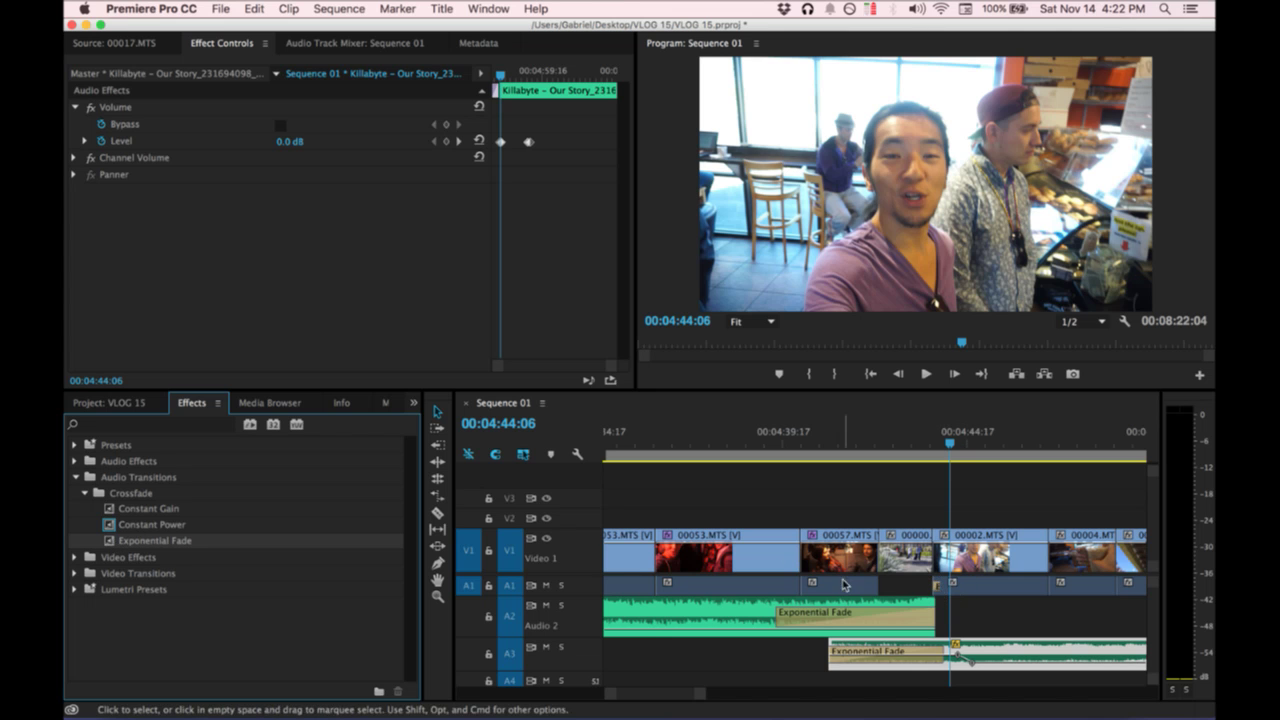
left_click(913, 445)
key("space")
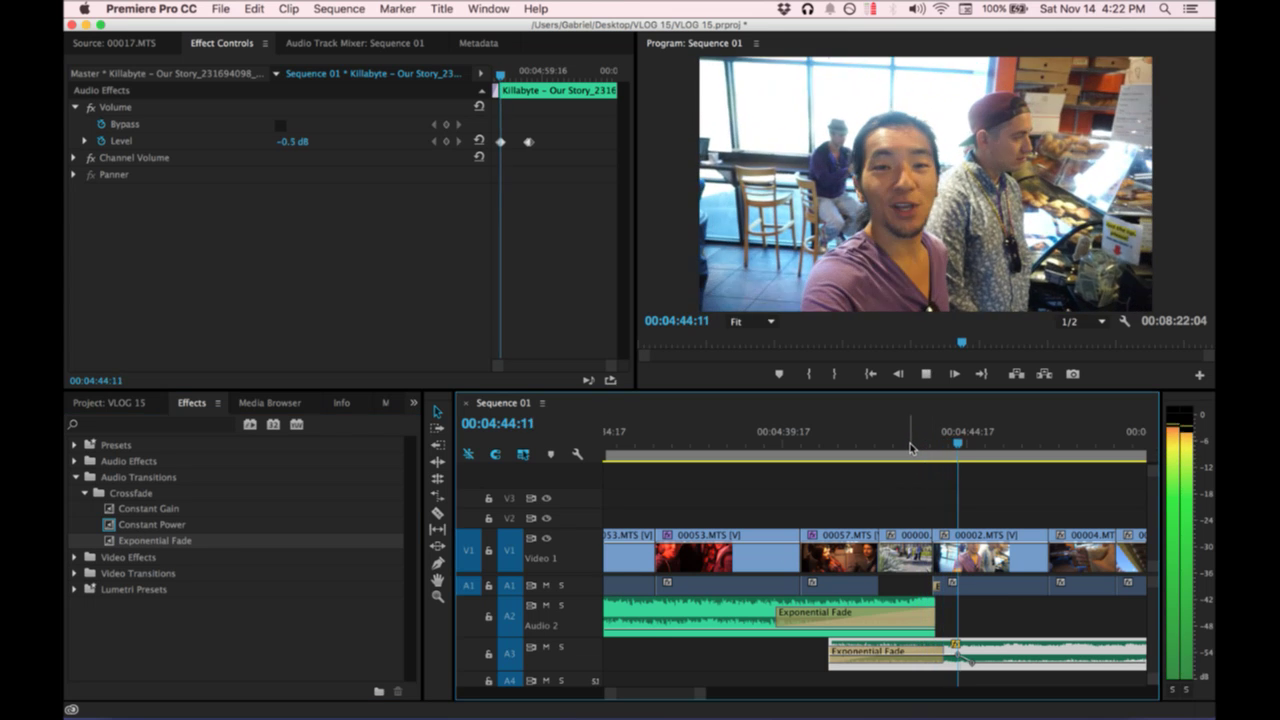
key("space")
Apply an Exponential Fade to the end of the 00057.MTS clip audio and play it back.
left_click_drag(161, 540, 811, 590)
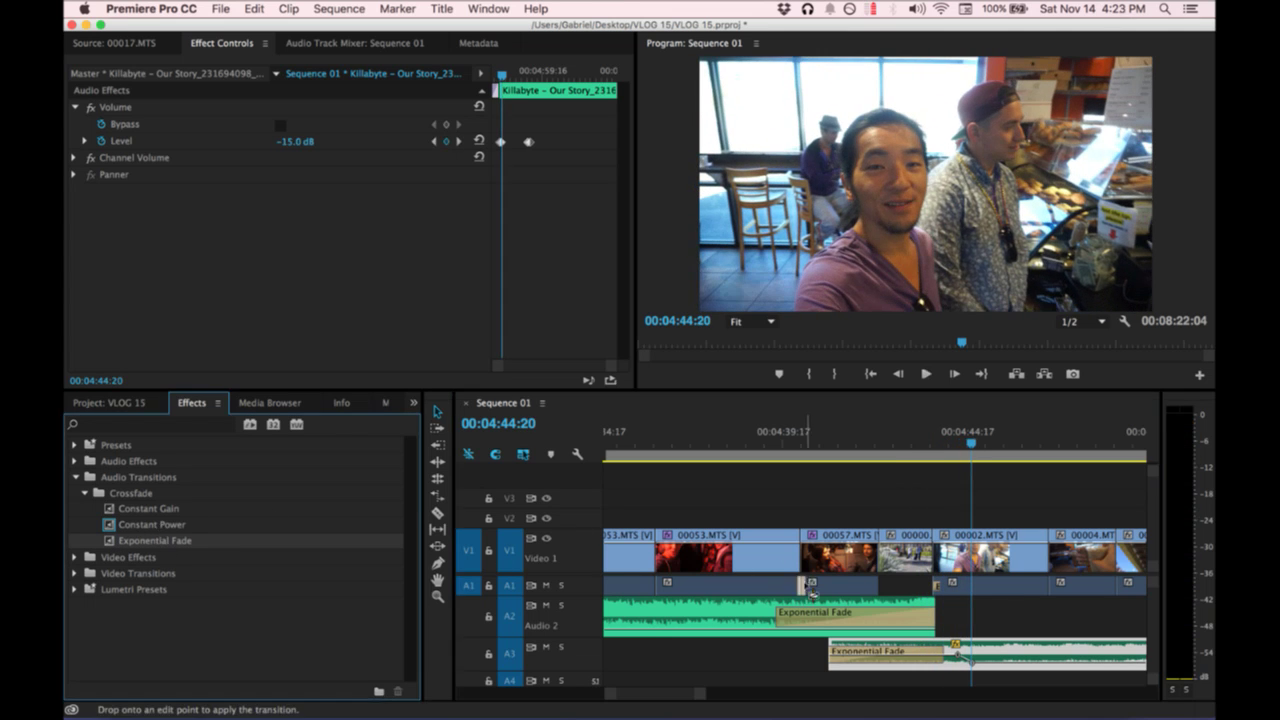
left_click_drag(886, 605, 878, 588)
left_click(853, 445)
key("space")
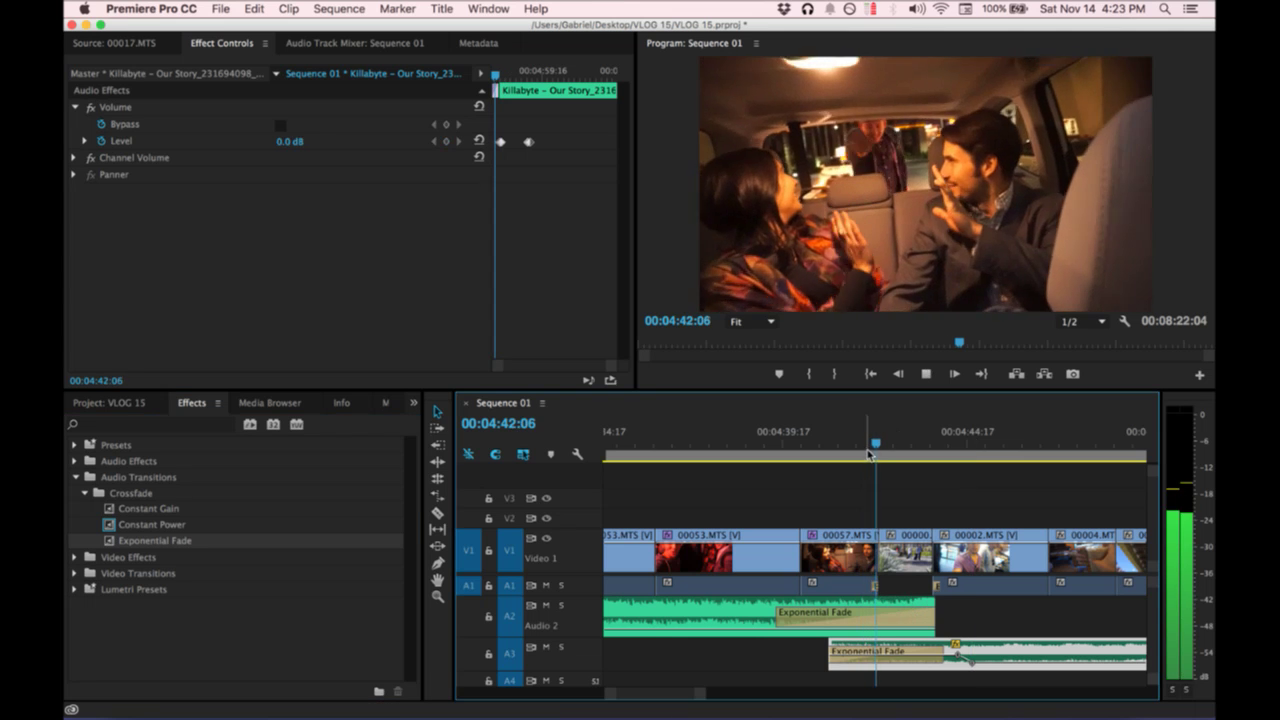
Extend the start of the Killabyte music back to the beginning of 00057.MTS, play the transition and save the project.
left_click_drag(829, 655, 801, 655)
left_click(826, 425)
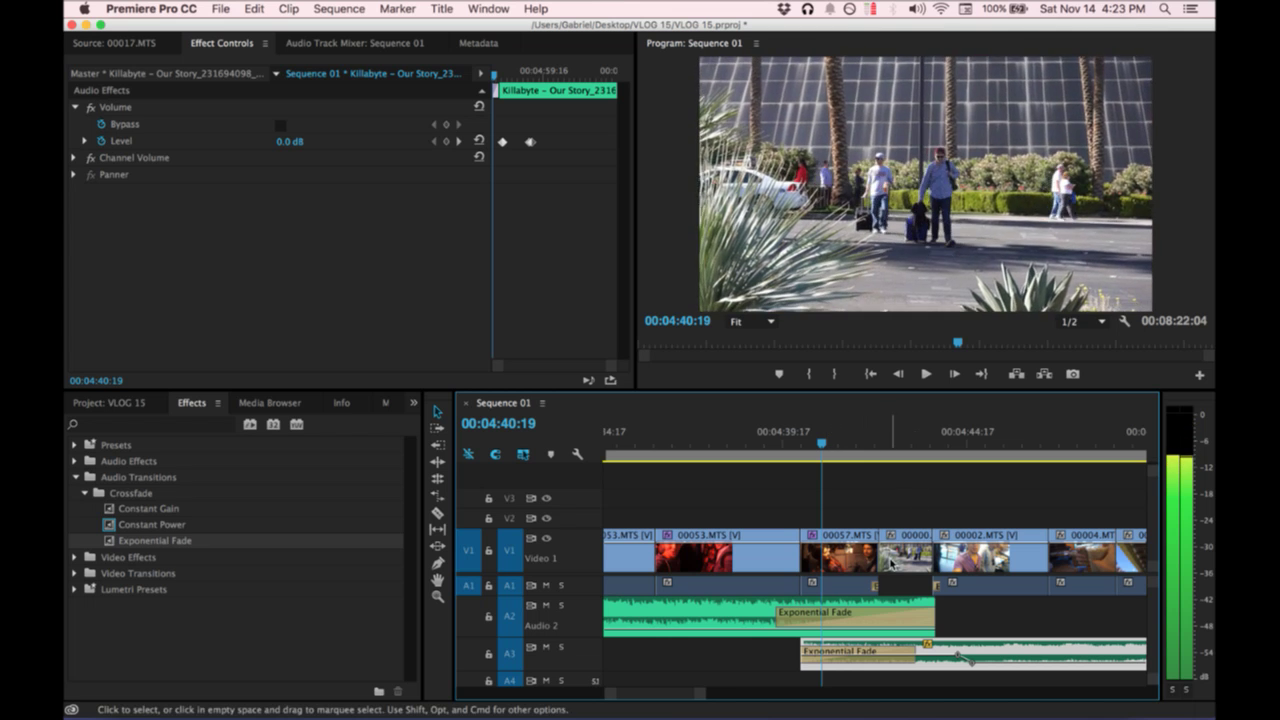
left_click(926, 376)
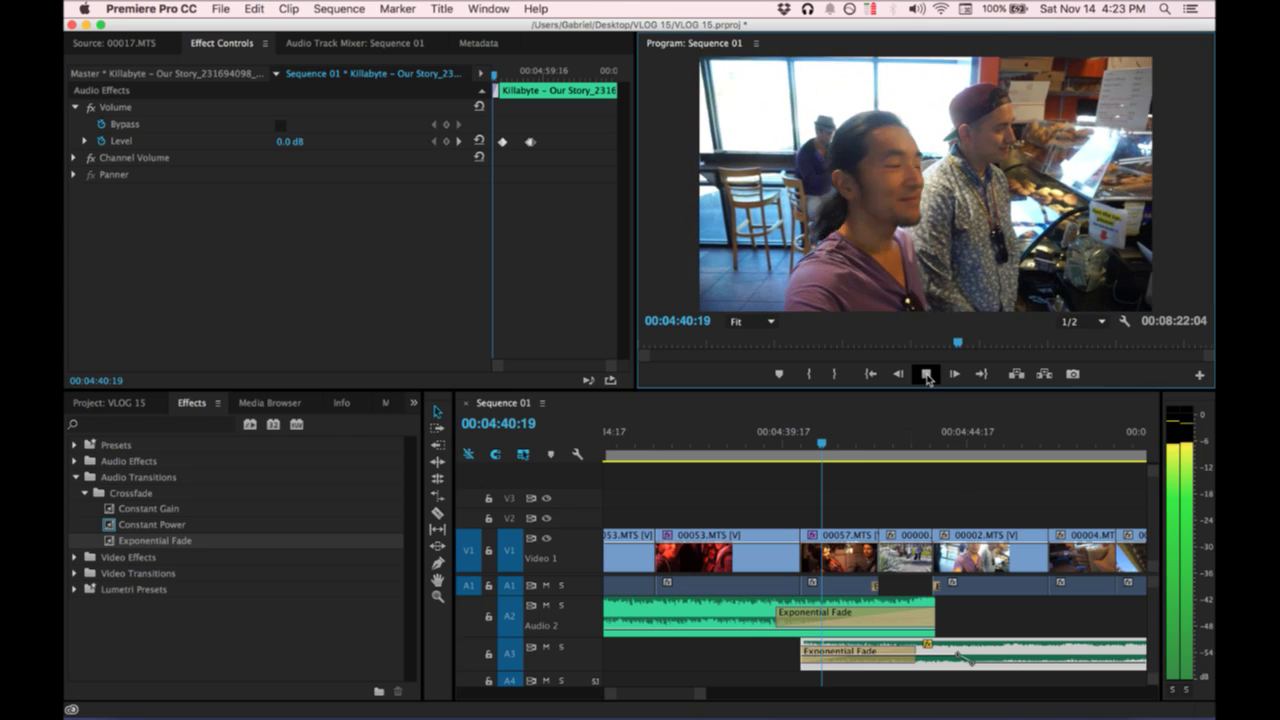
key("super+s")
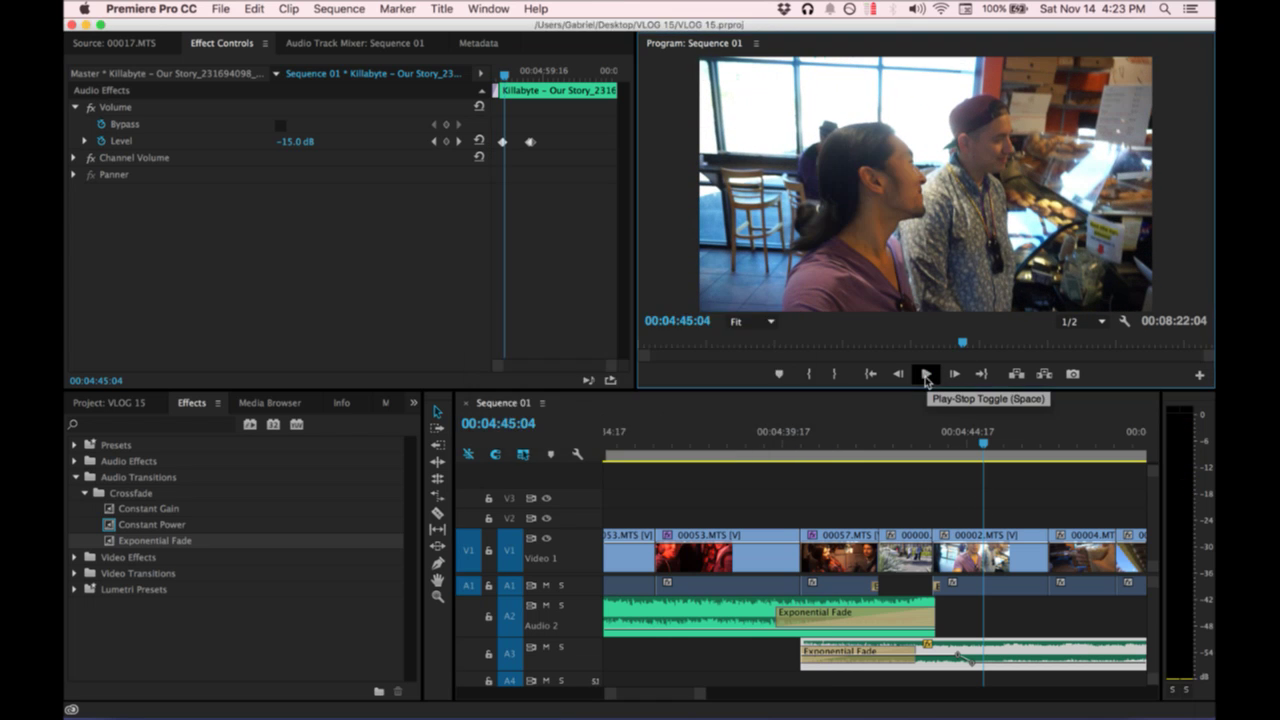
Review 00002.MTS, cut out its short middle section ending at 00:04:45:17 and close the gap.
left_click(914, 451)
key("space")
scroll(912, 501, "down", 2)
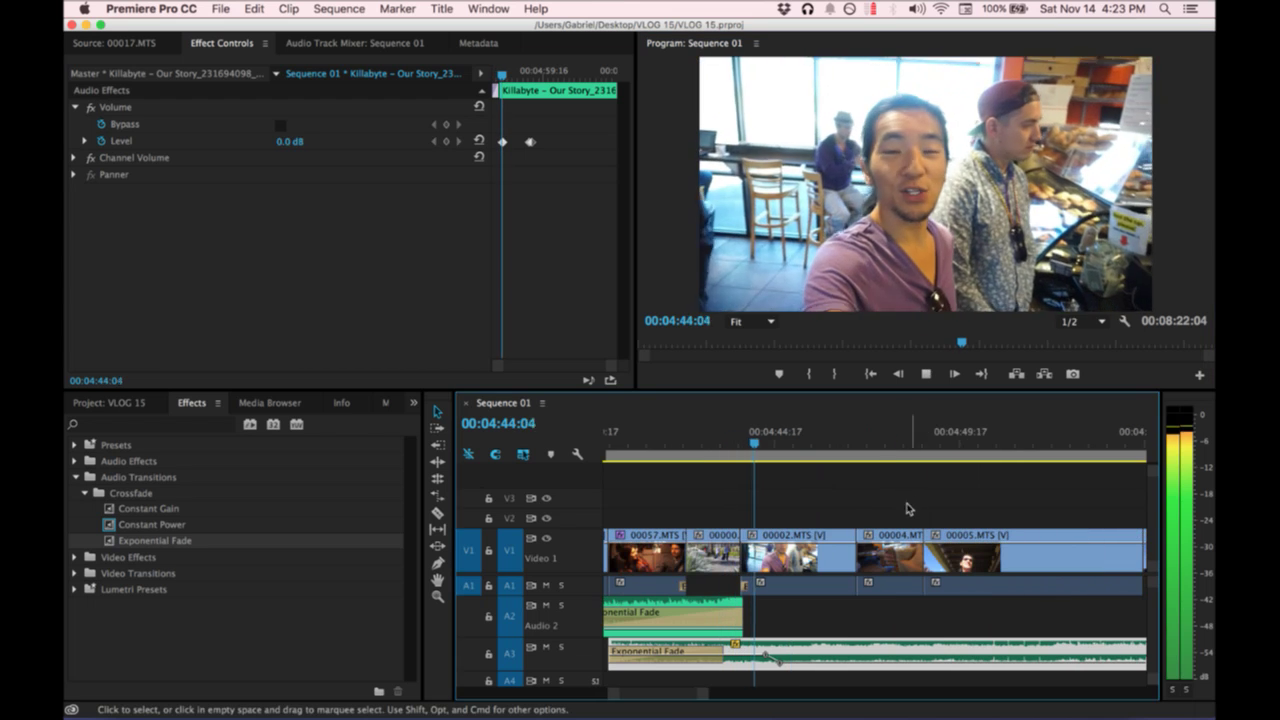
left_click_drag(768, 450, 770, 452)
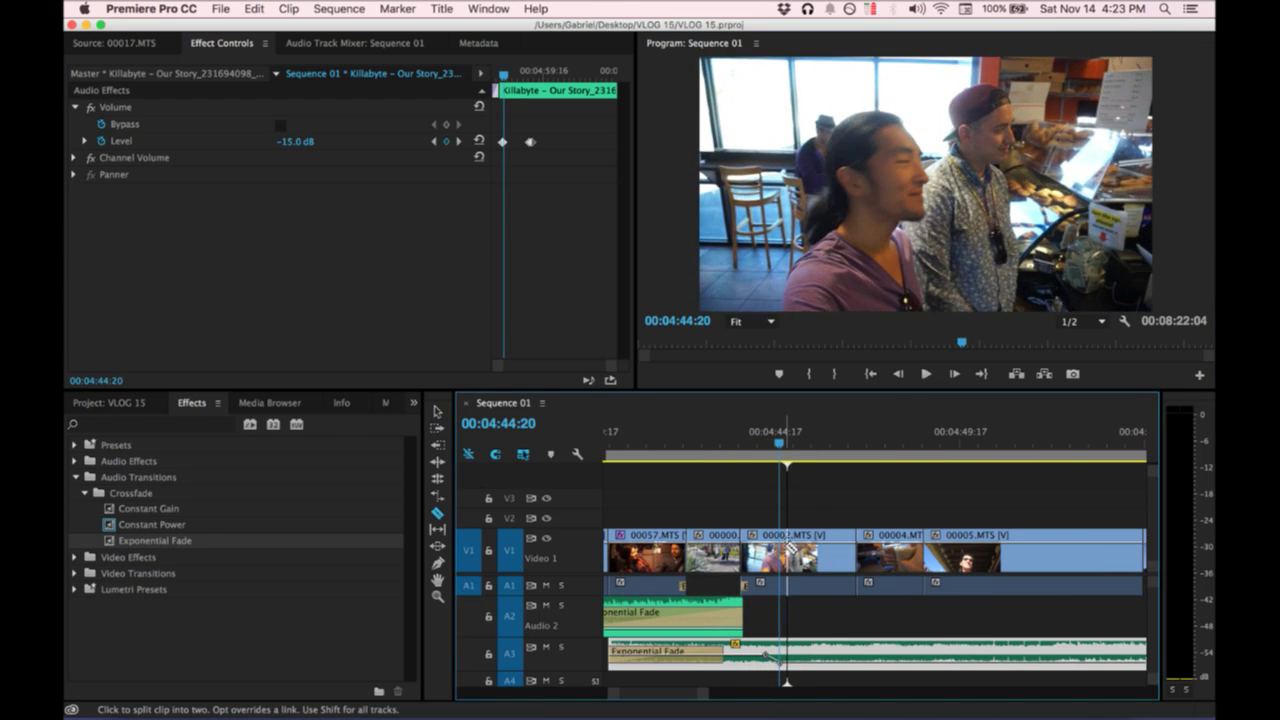
left_click(794, 549)
left_click_drag(800, 445, 813, 444)
left_click(804, 548)
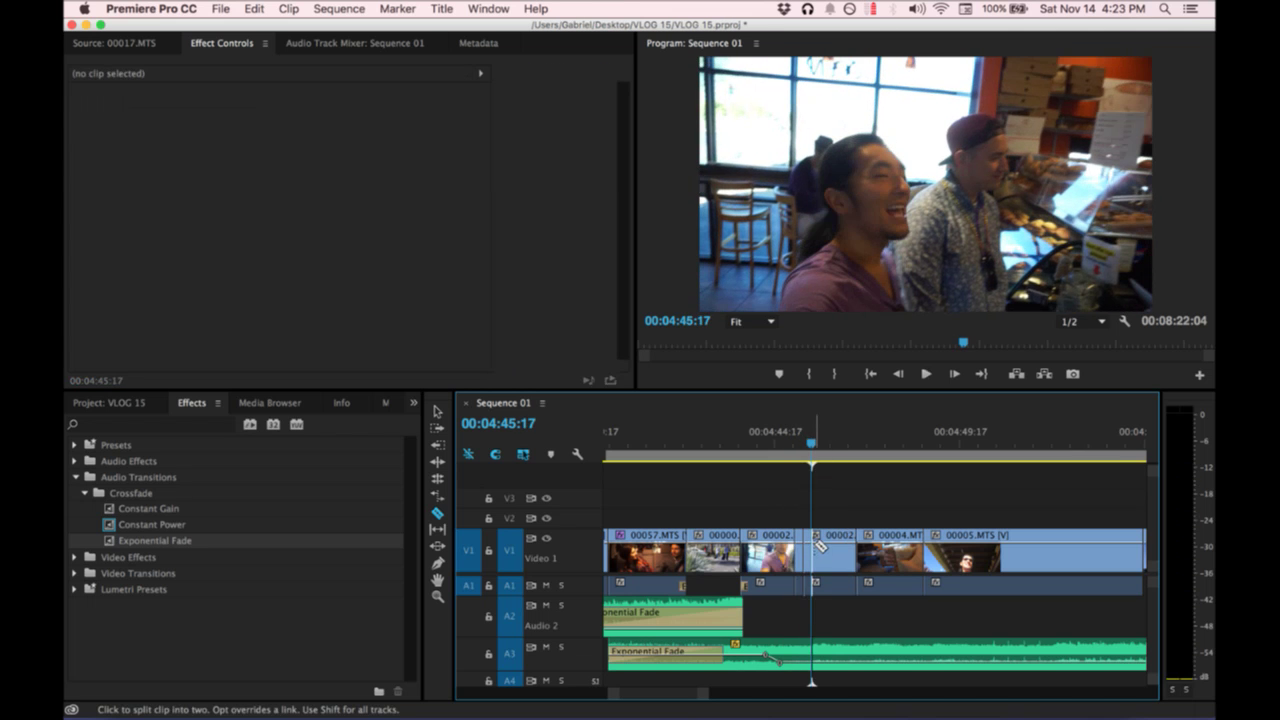
key("v")
left_click(805, 549)
key("Delete")
left_click(806, 549)
key("Delete")
Play back the edit from 00002.MTS onward and apply an Exponential Fade to the end of the 00005.MTS audio.
left_click(778, 442)
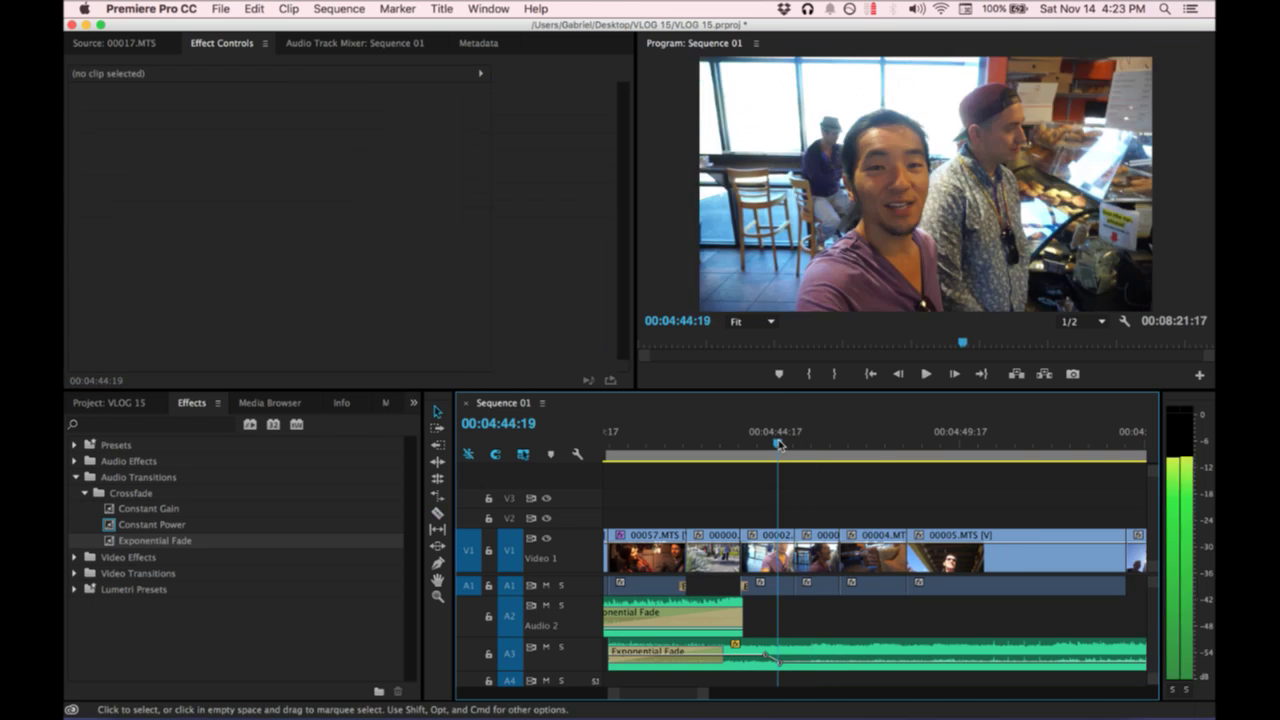
key("space")
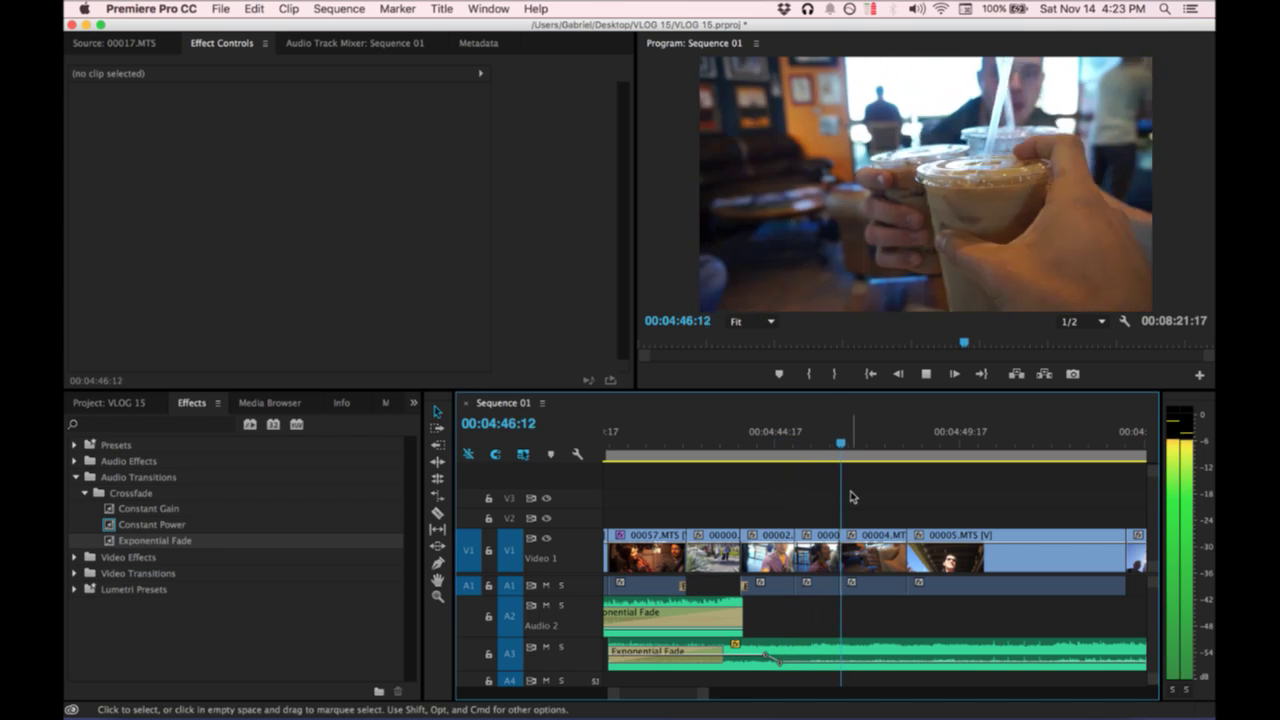
scroll(904, 540, "down", 3)
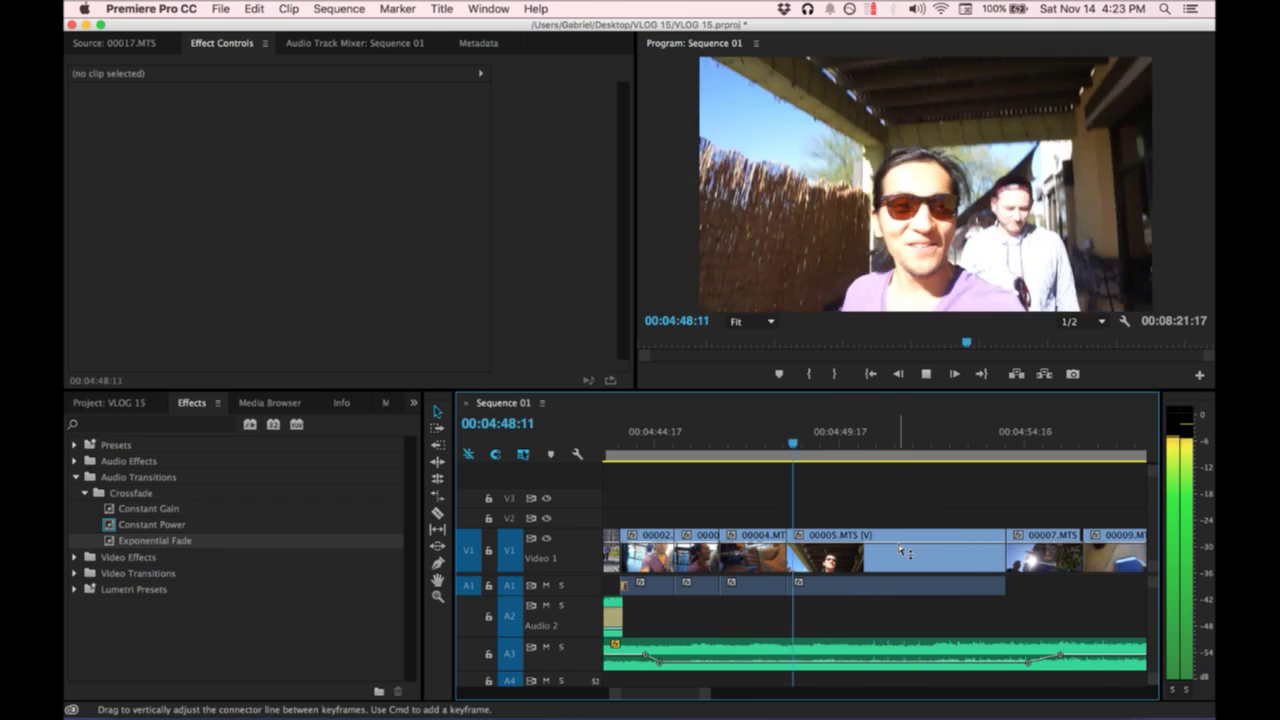
scroll(904, 550, "down", 2)
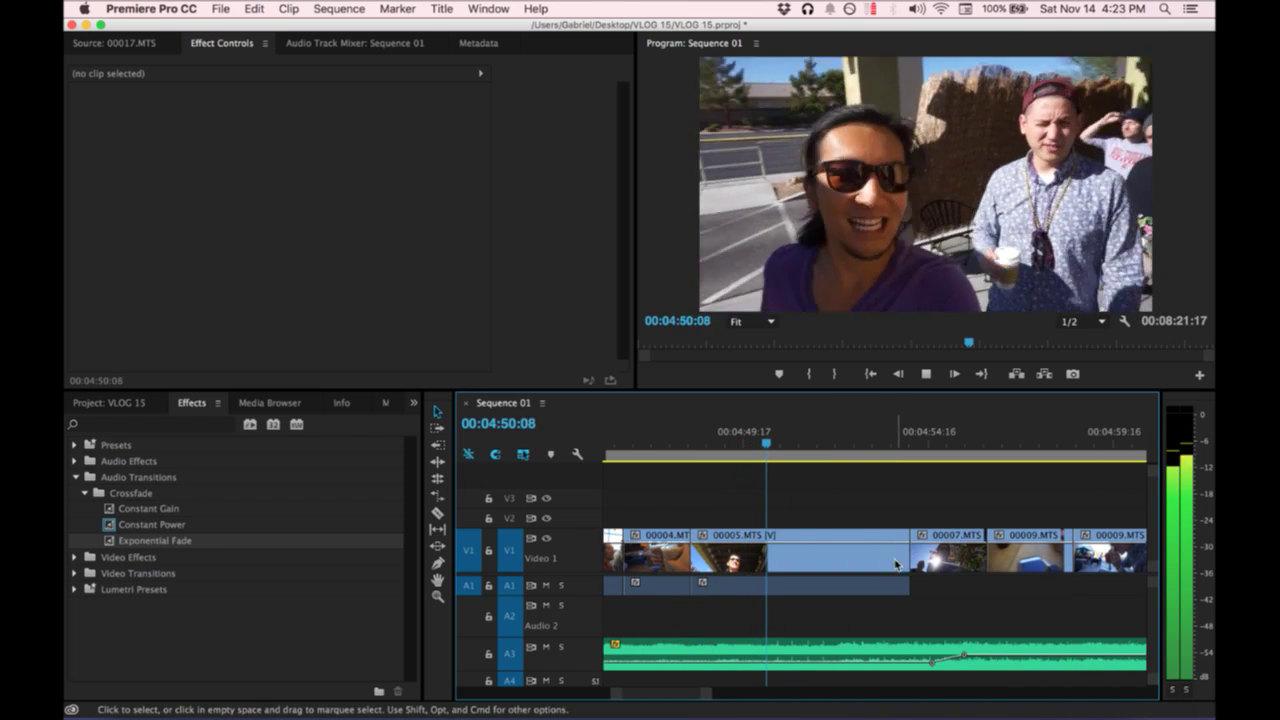
left_click_drag(202, 544, 918, 587)
key("space")
left_click(914, 593)
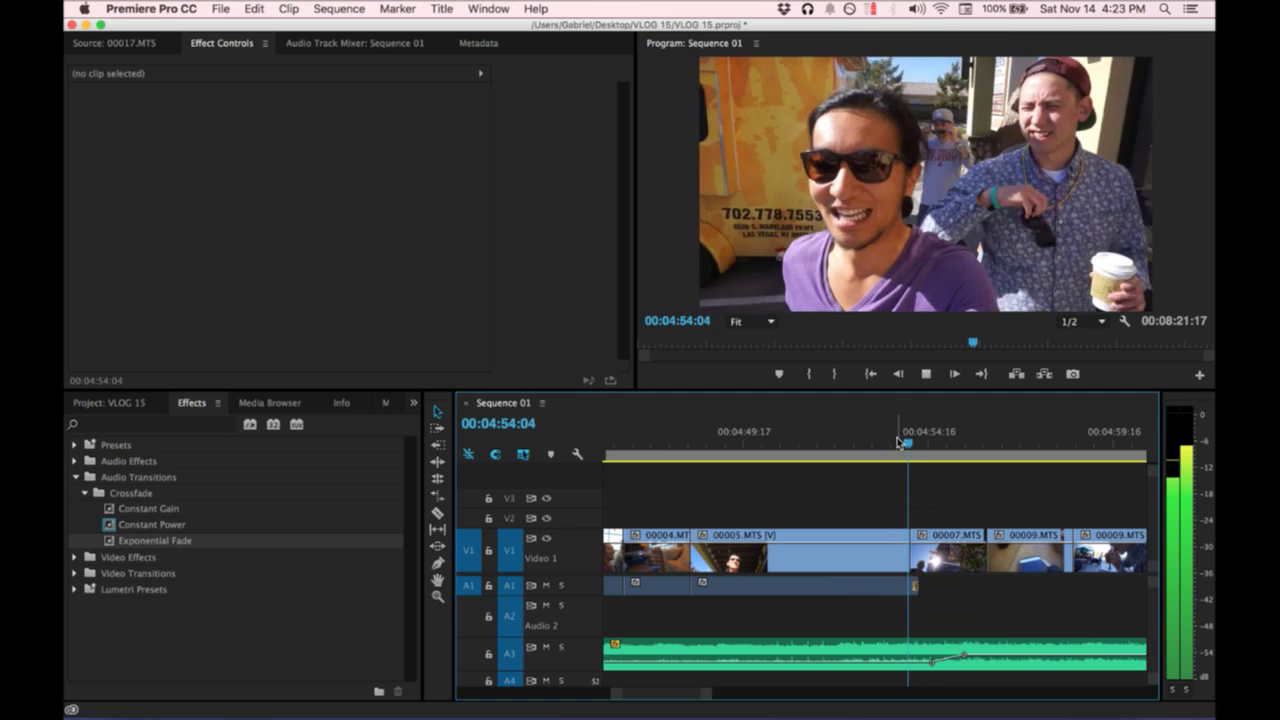
key("space")
key("space")
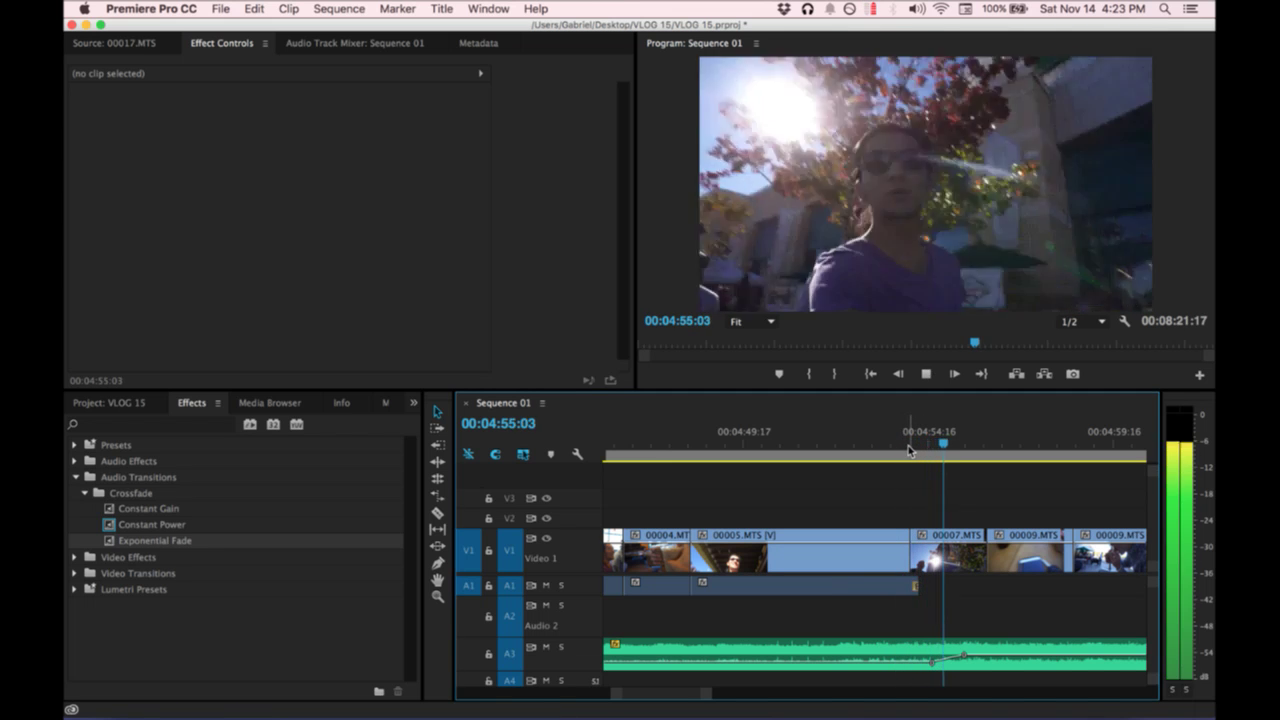
key("space")
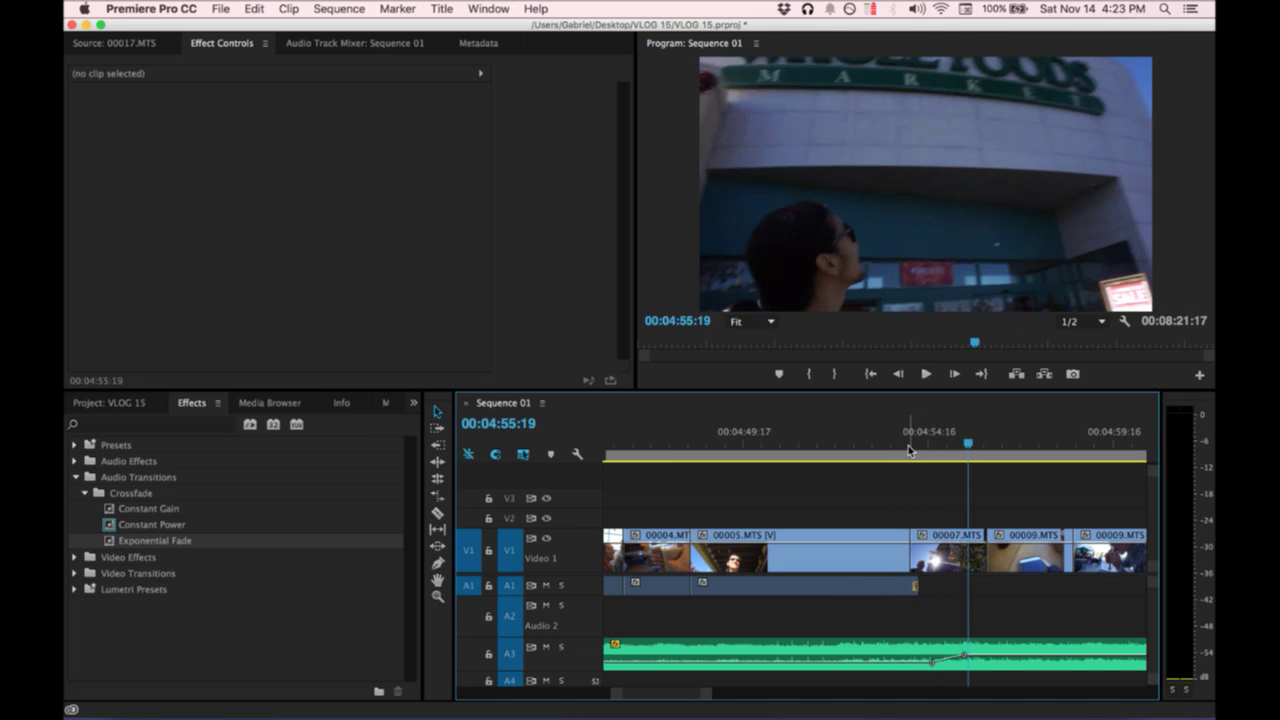
Review the cut into 00007.MTS, trim the start of 00007.MTS to 00:04:54:22 and close the gap.
scroll(908, 446, "left", 1)
left_click(903, 449)
key("space")
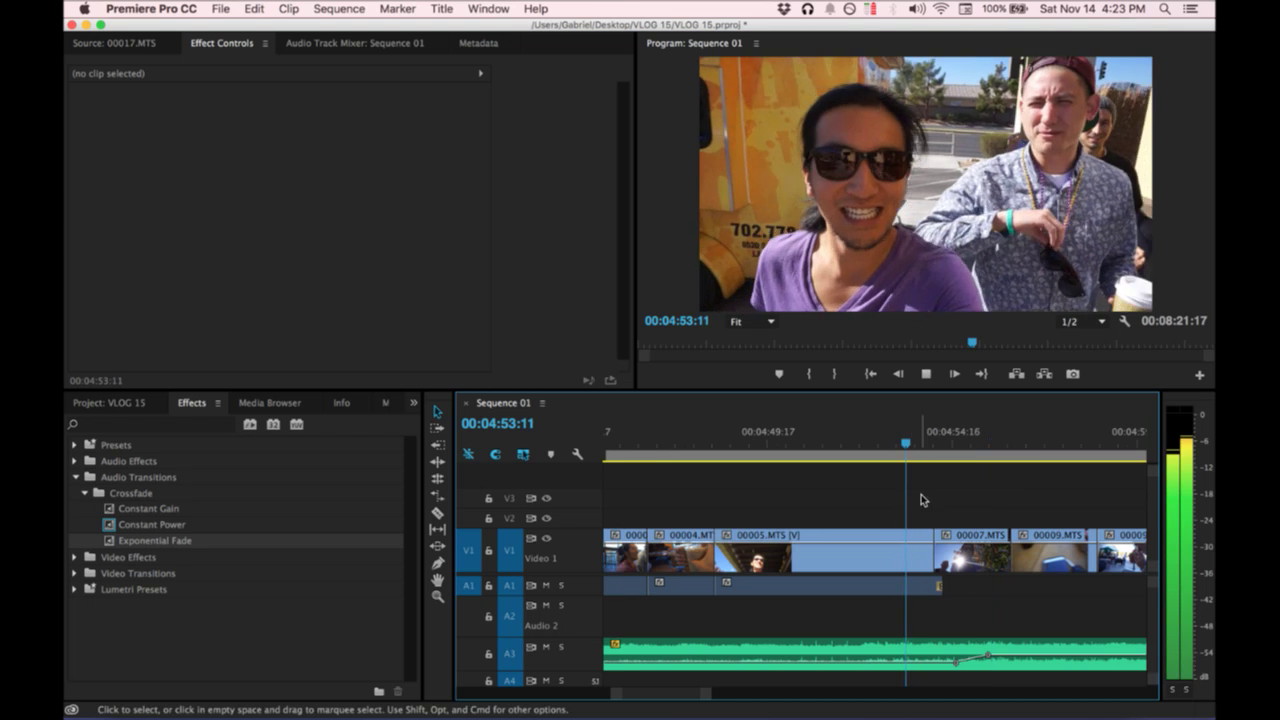
scroll(928, 515, "right", 2)
key("space")
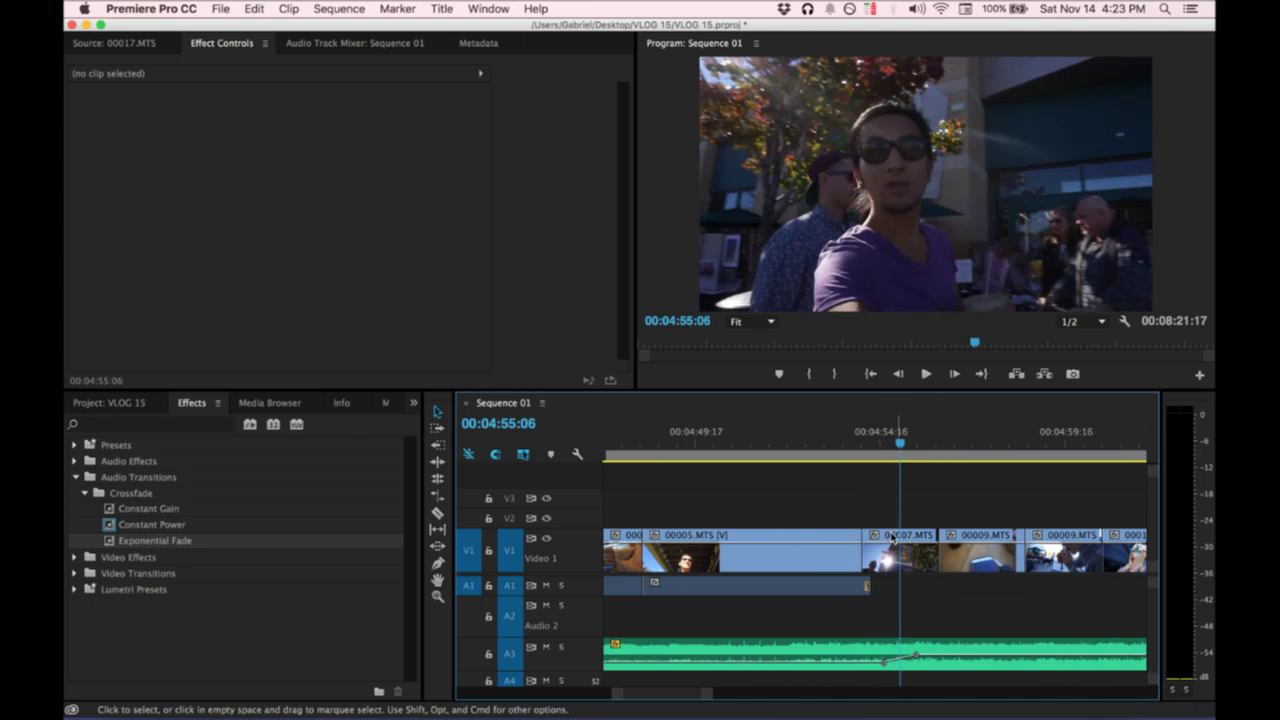
left_click(884, 432)
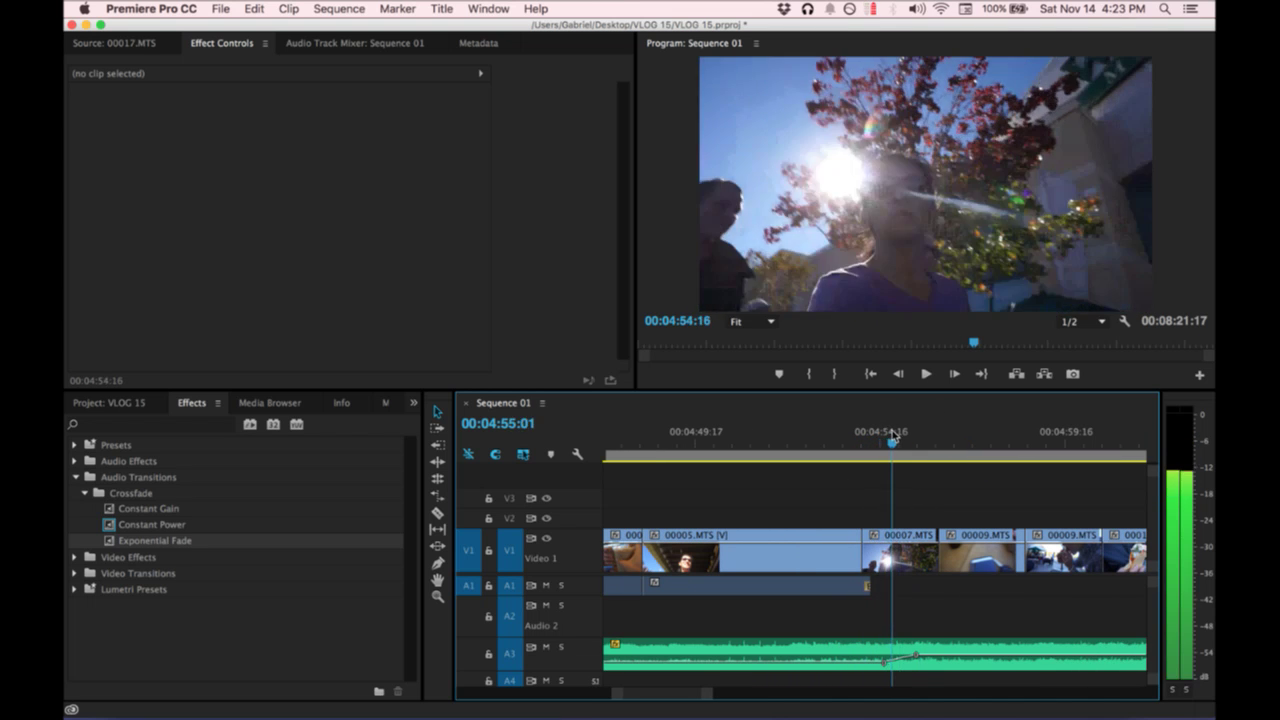
left_click_drag(865, 545, 893, 535)
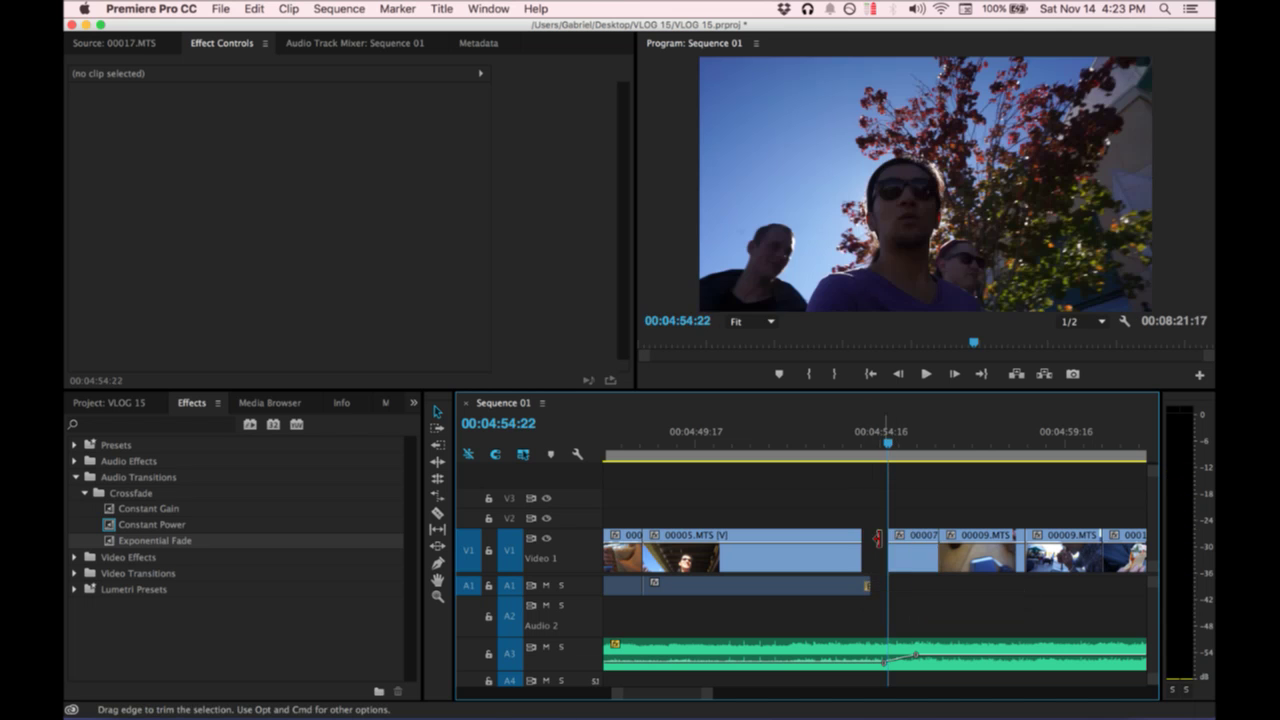
left_click(876, 548)
left_click_drag(888, 441, 854, 441)
key("Delete")
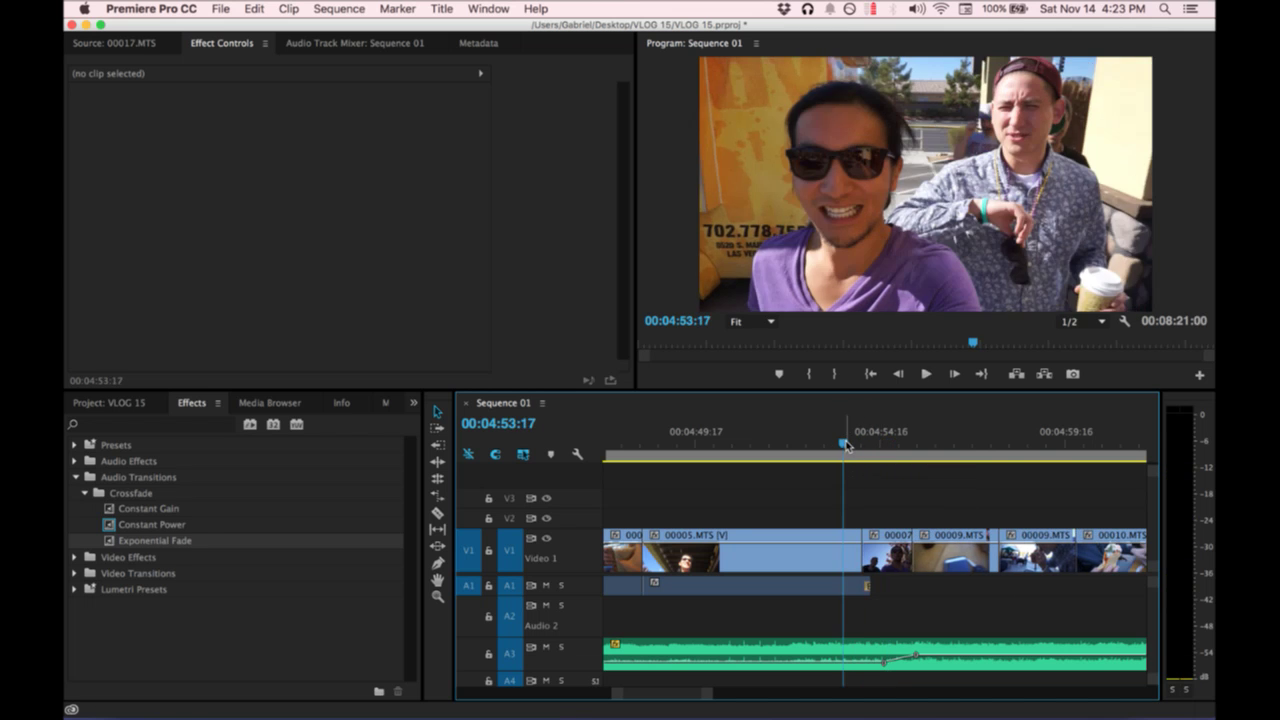
Move the Killabyte music's volume-rise keyframes earlier so the rise starts at 00:04:53:17, and play it back.
key("space")
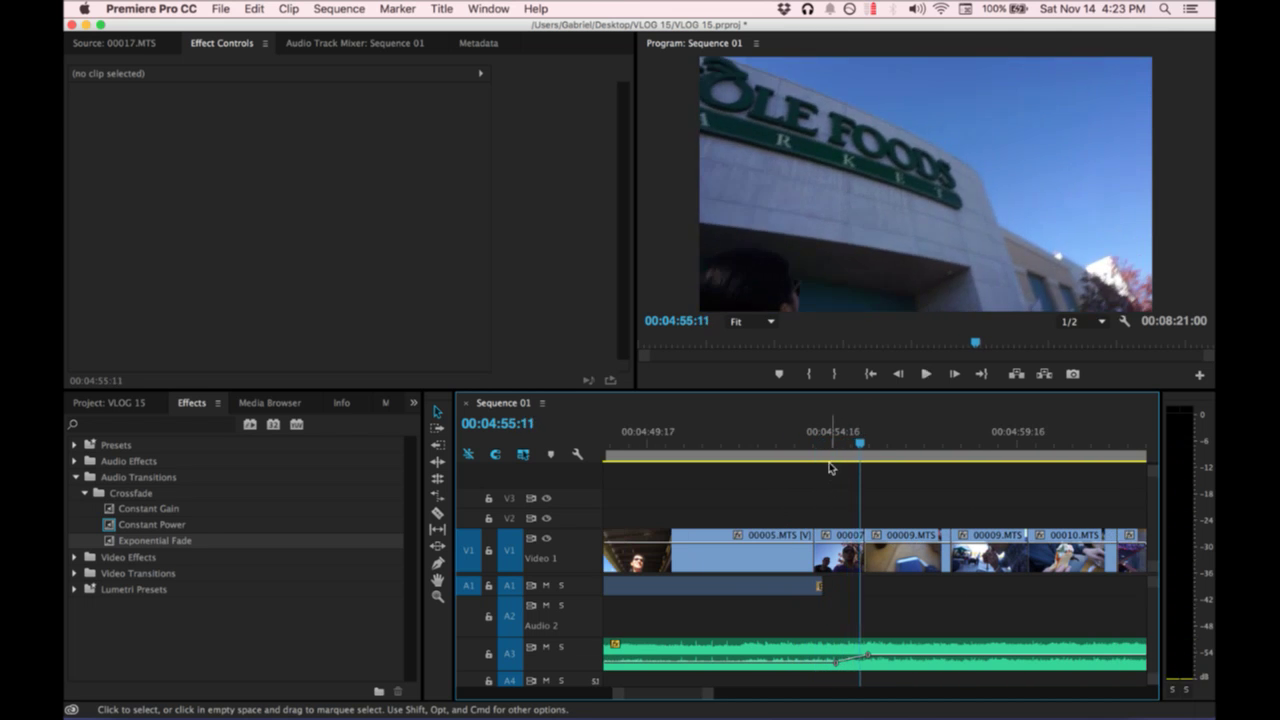
key("space")
left_click(872, 660)
left_click(792, 453)
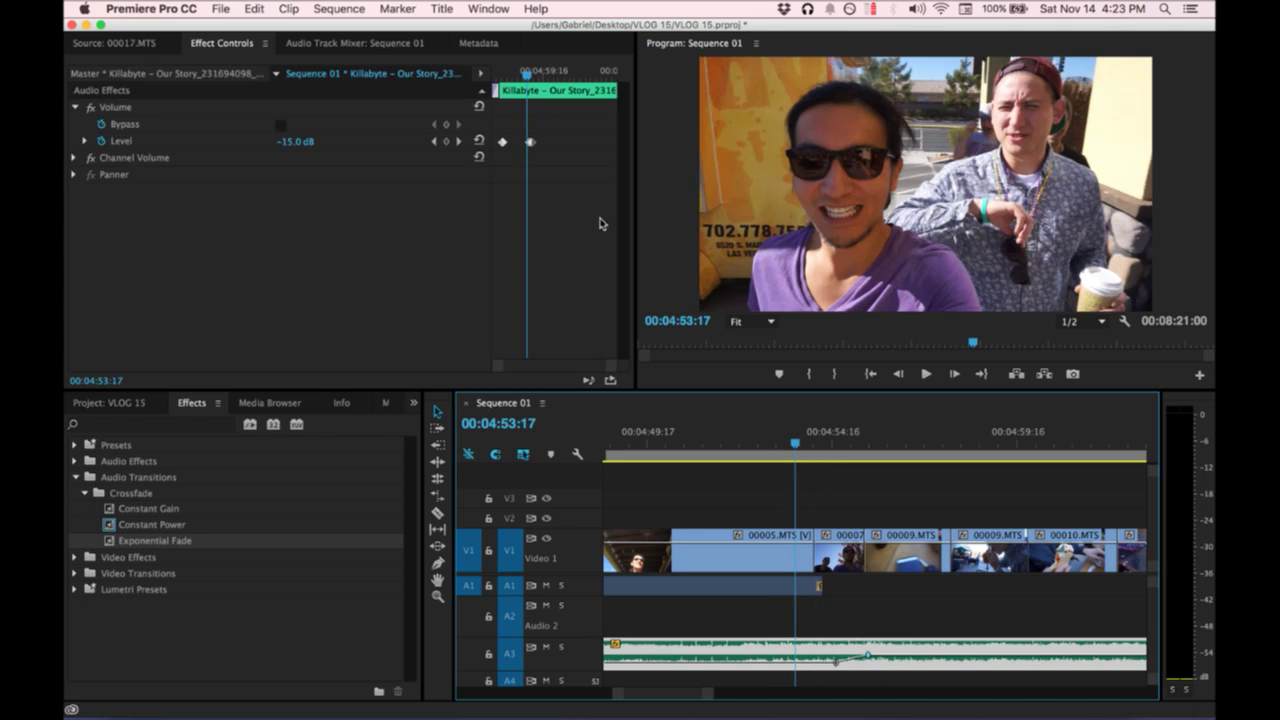
left_click(557, 220)
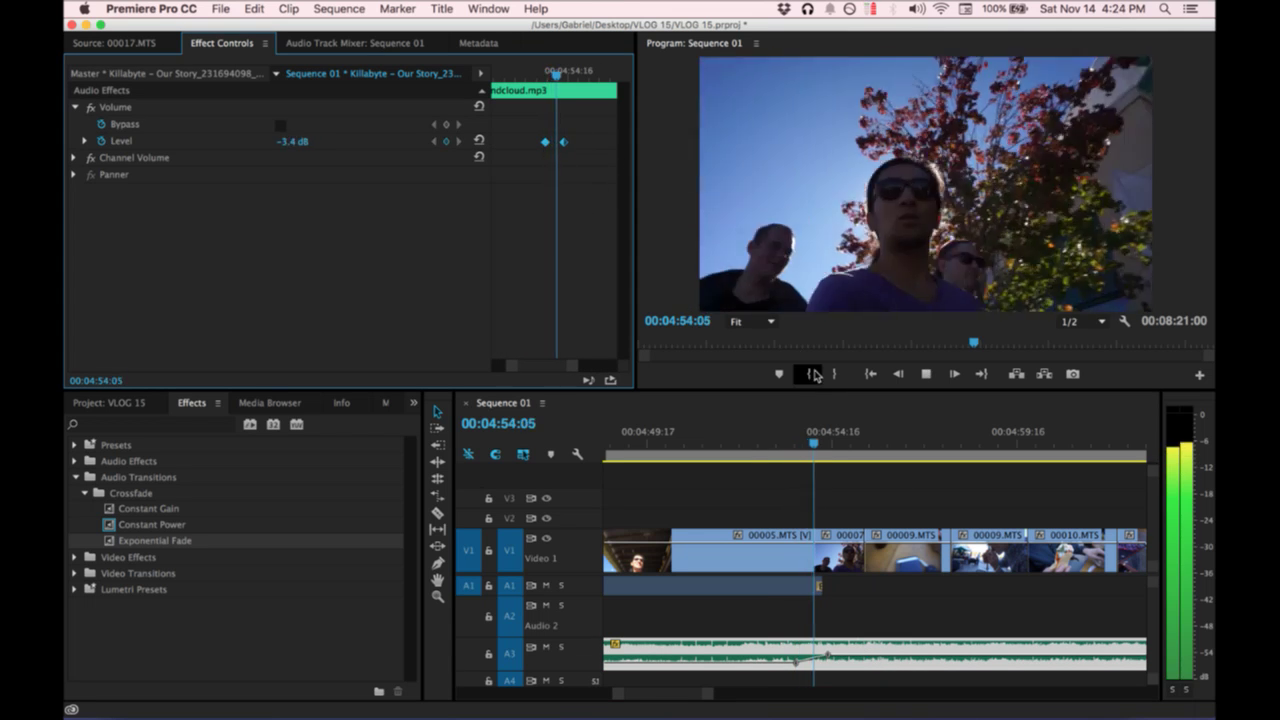
left_click(751, 453)
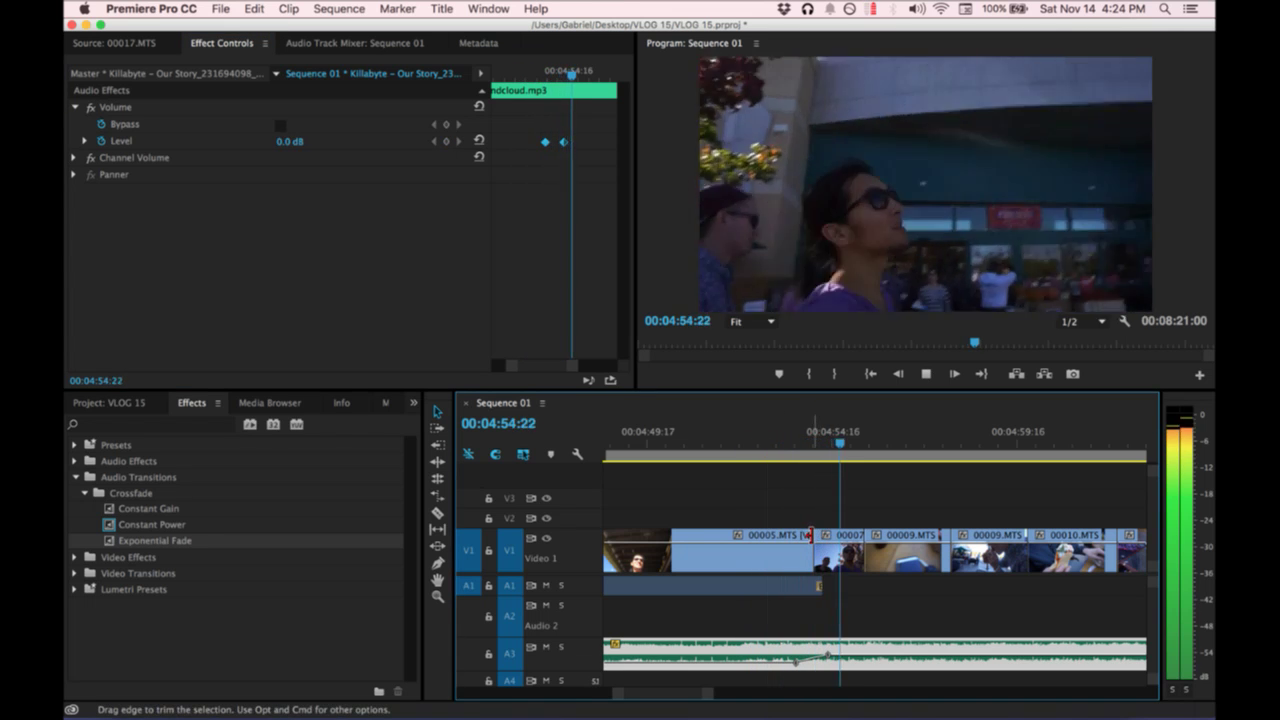
Trim the end of 00007.MTS to 00:04:55:06 and close the gap before 00009.MTS.
left_click(836, 452)
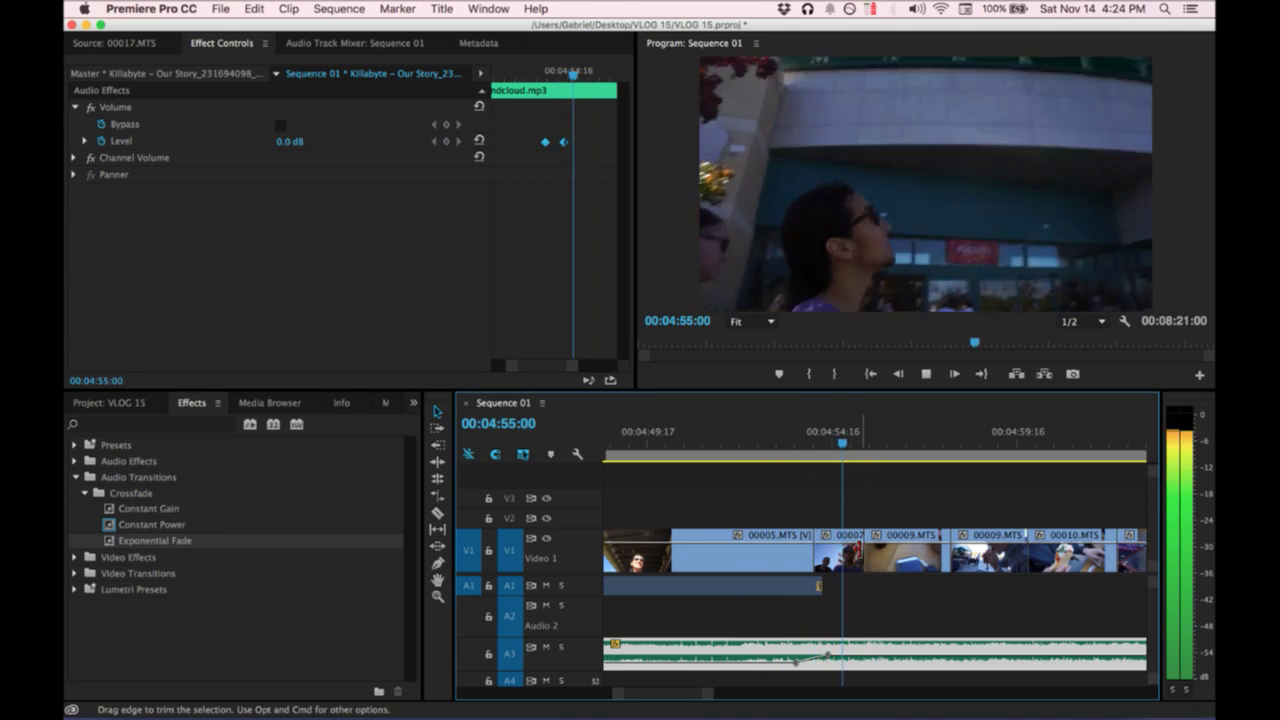
left_click_drag(862, 545, 851, 545)
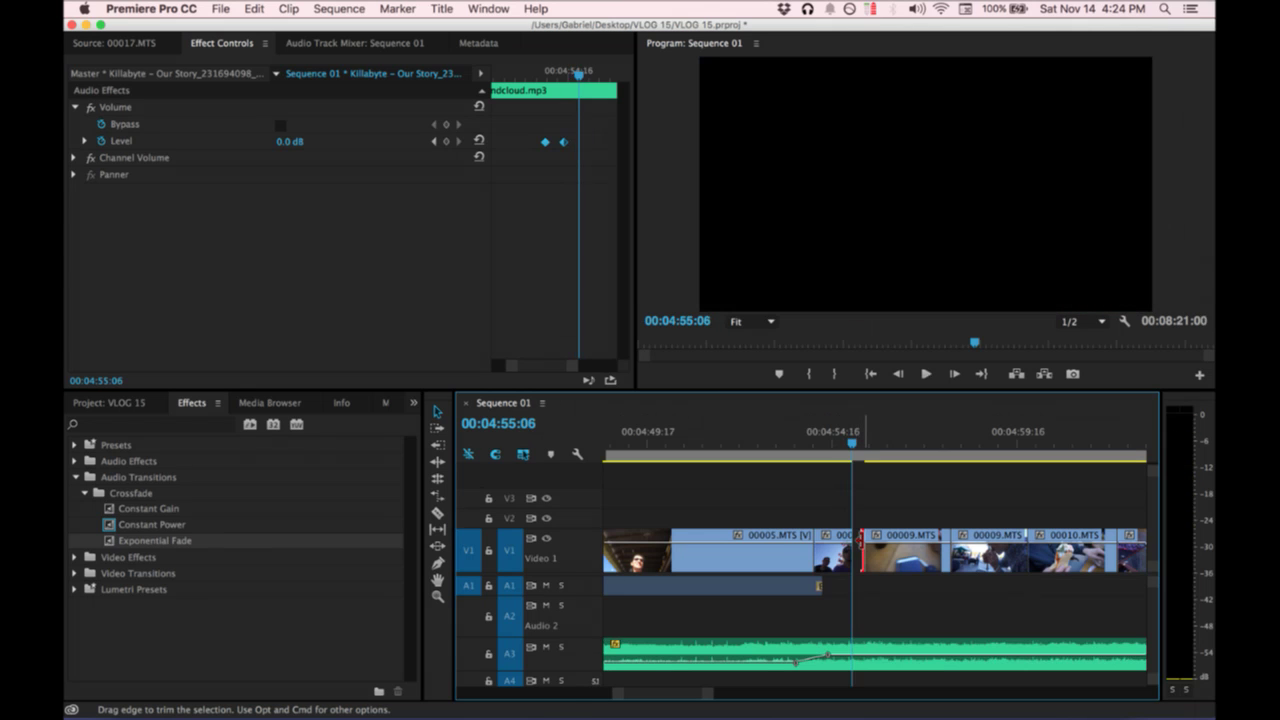
left_click(857, 545)
key("Delete")
Cut the first 00009.MTS clip at 00:04:56:01, delete the part after the cut and close the gap.
key("space")
key("space")
key("c")
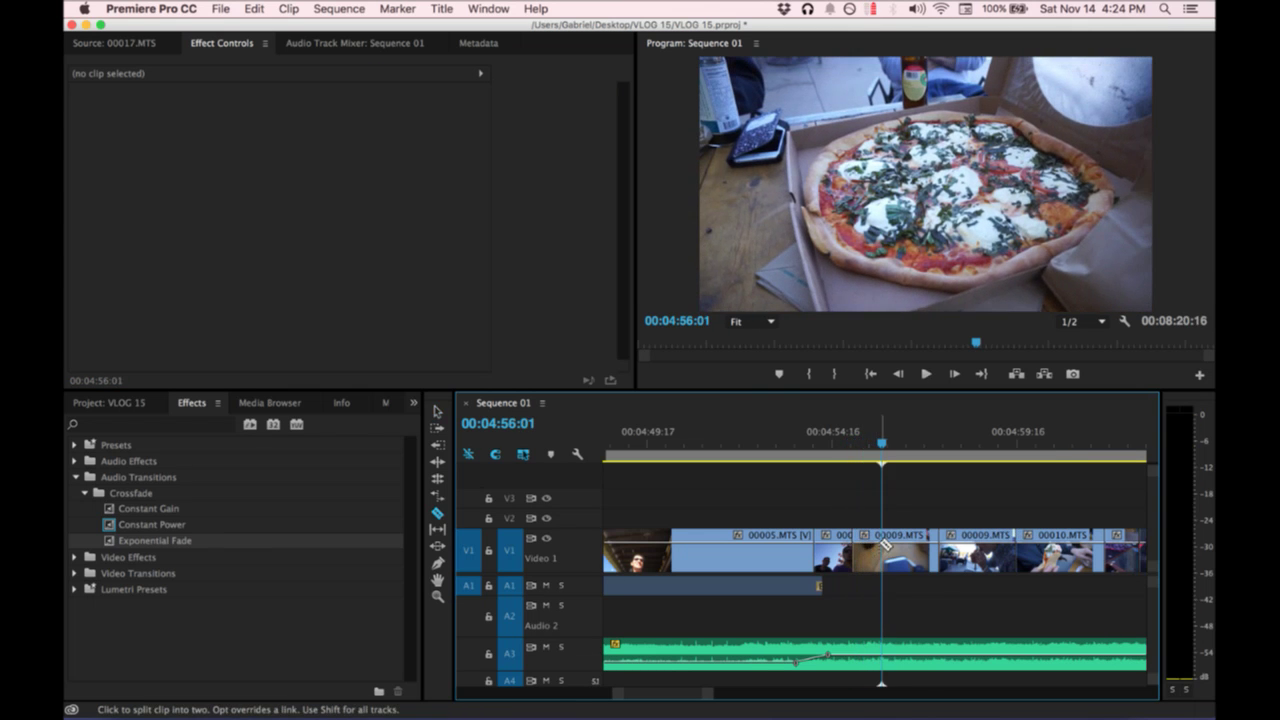
left_click_drag(878, 441, 941, 441)
key("v")
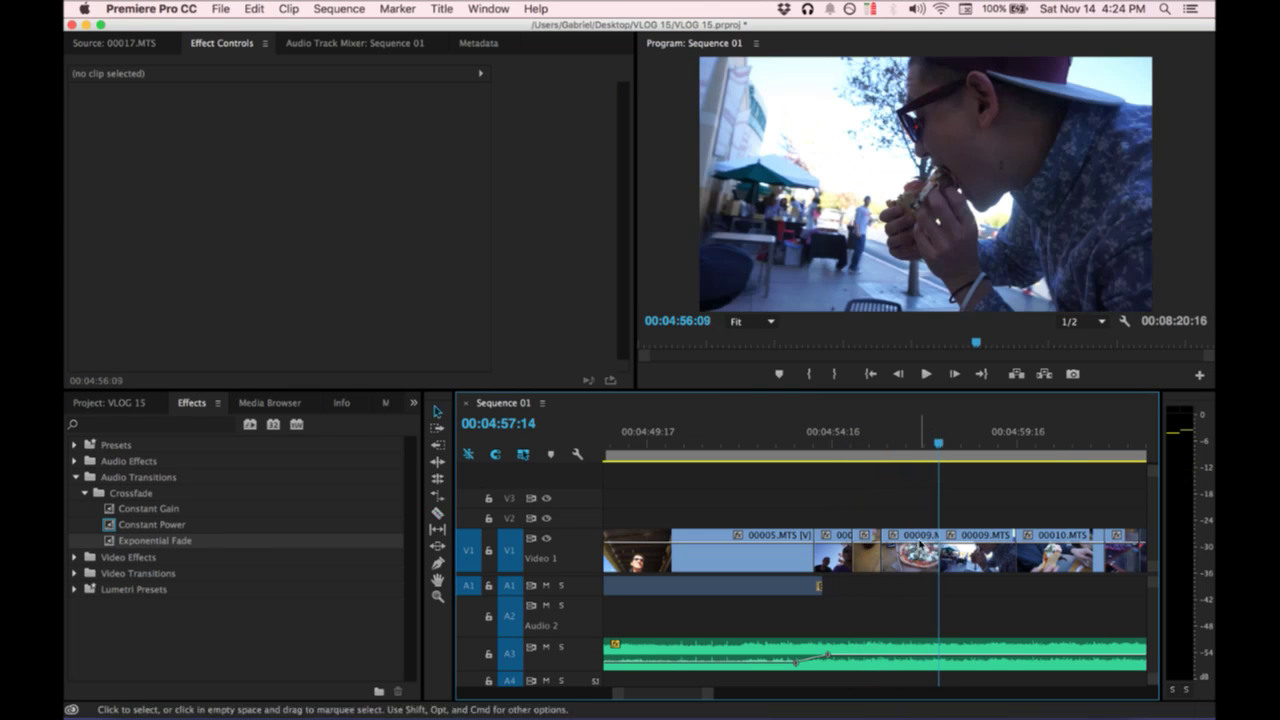
left_click(916, 545)
key("Delete")
left_click(857, 426)
key("space")
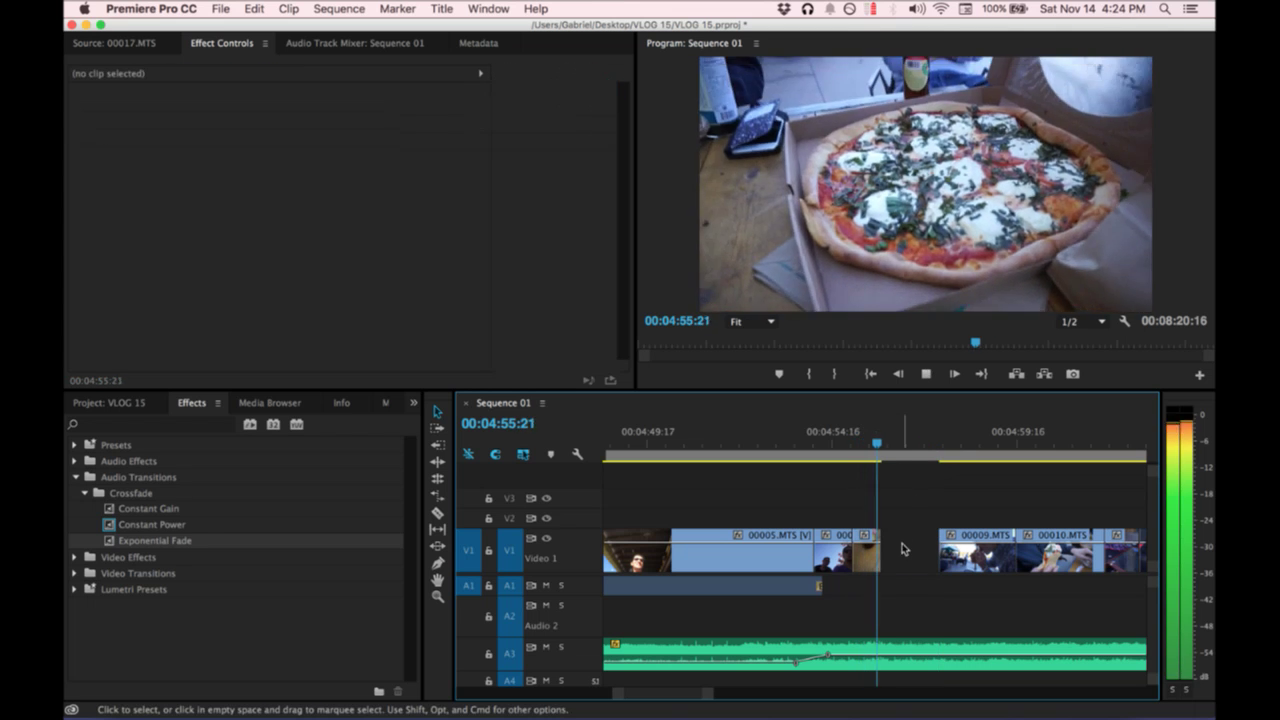
key("space")
left_click(902, 559)
key("Delete")
Review the second 00009.MTS clip, cut it at 00:04:56:20, remove the remainder and close the gap before 00010.MTS.
left_click_drag(880, 443, 867, 447)
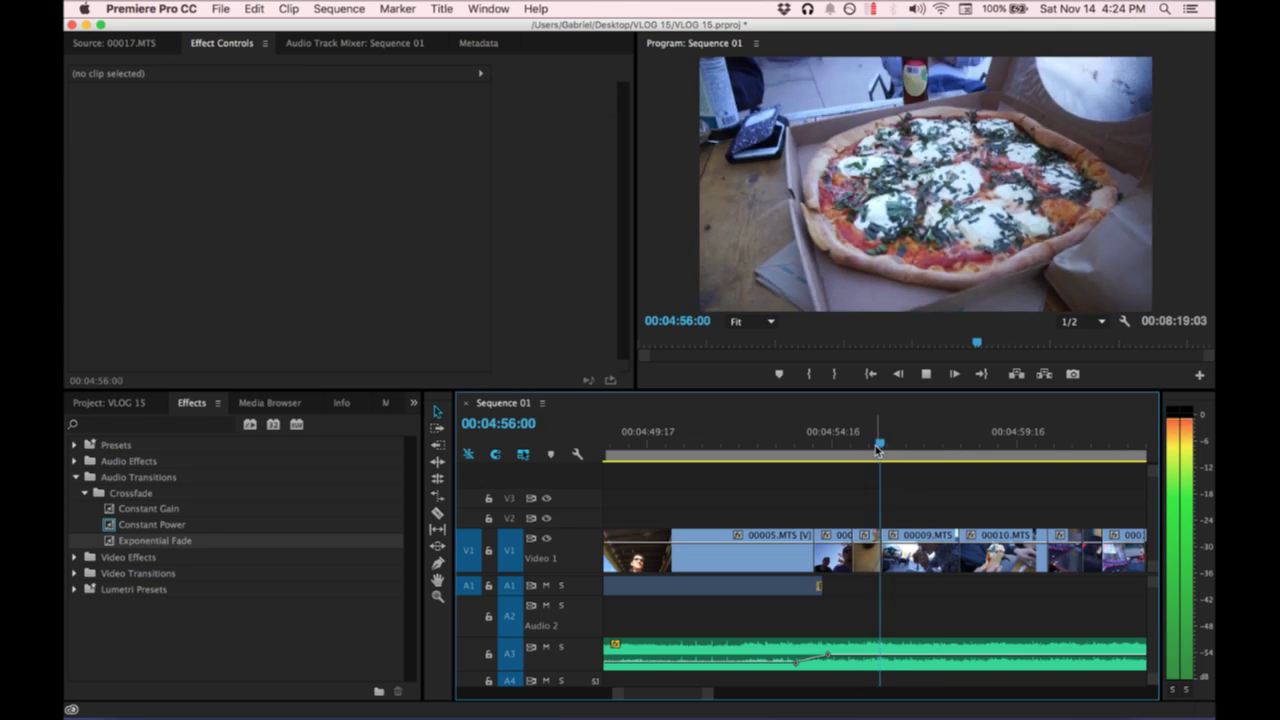
key("space")
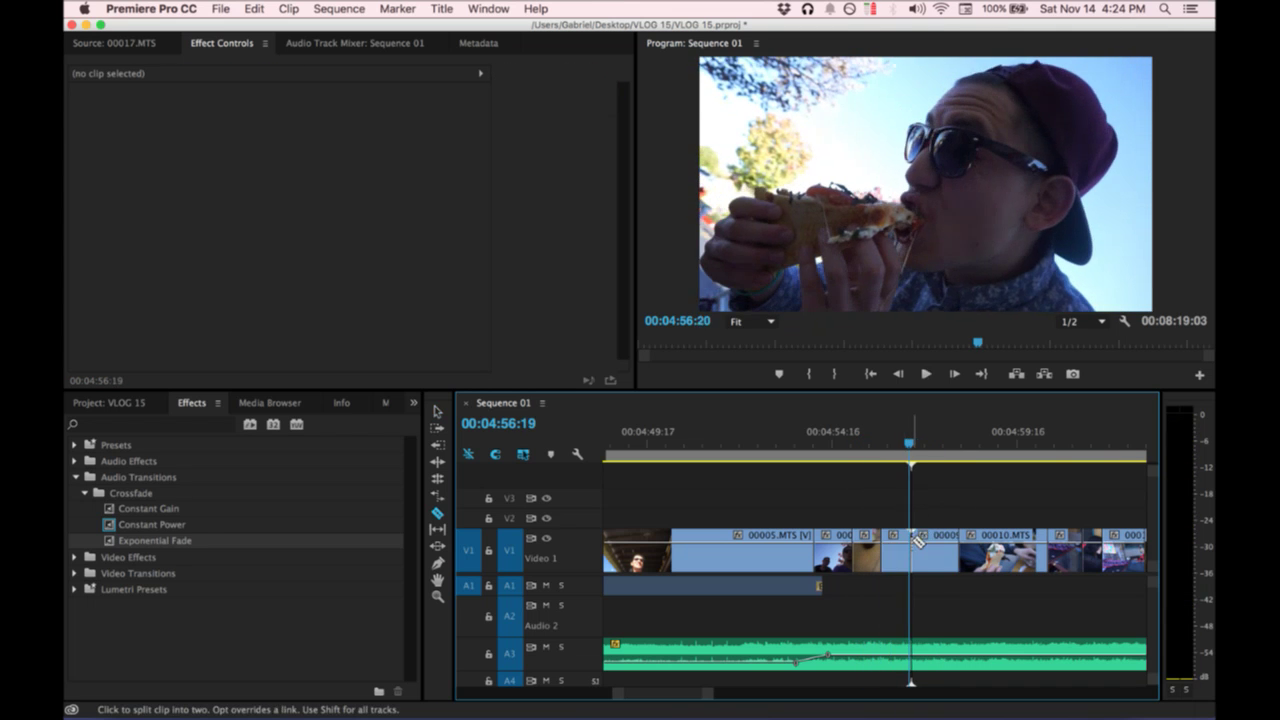
key("v")
left_click(934, 550)
key("Delete")
left_click(940, 547)
key("Delete")
Split 00010.MTS at 00:04:57:08, delete the part before the cut and close the gap.
key("space")
key("space")
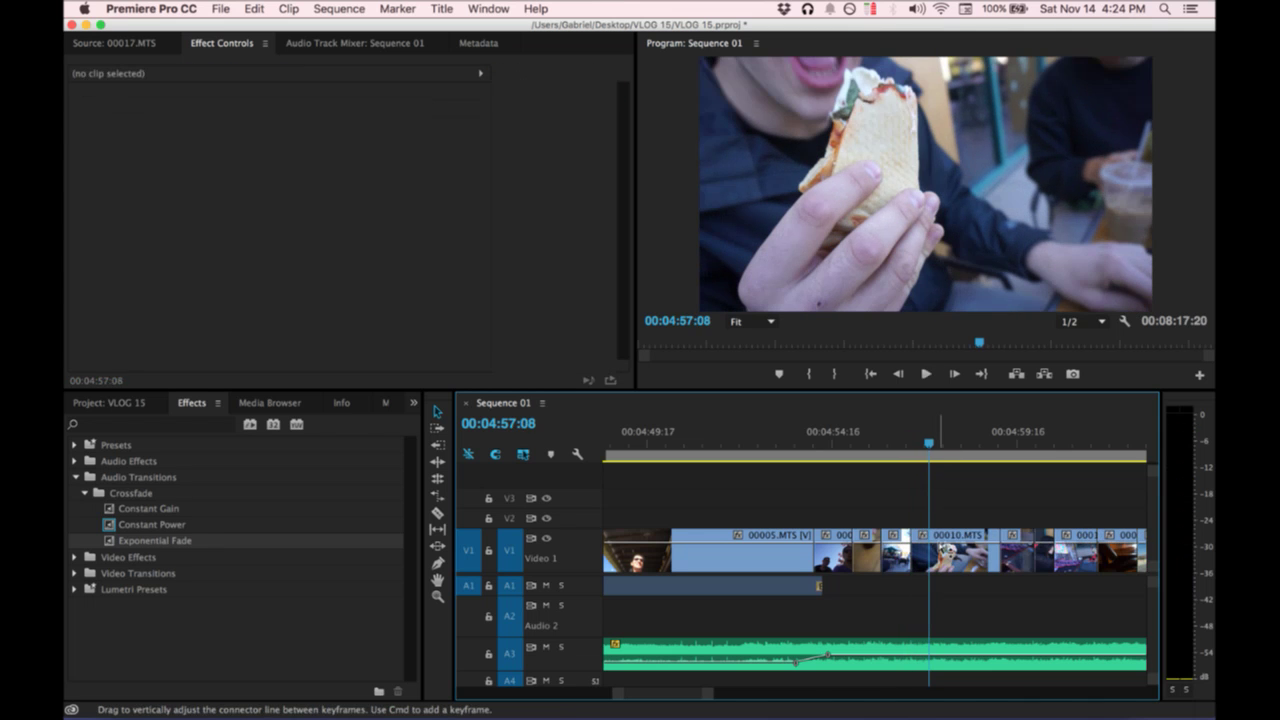
left_click(930, 545)
key("v")
left_click(920, 549)
key("Delete")
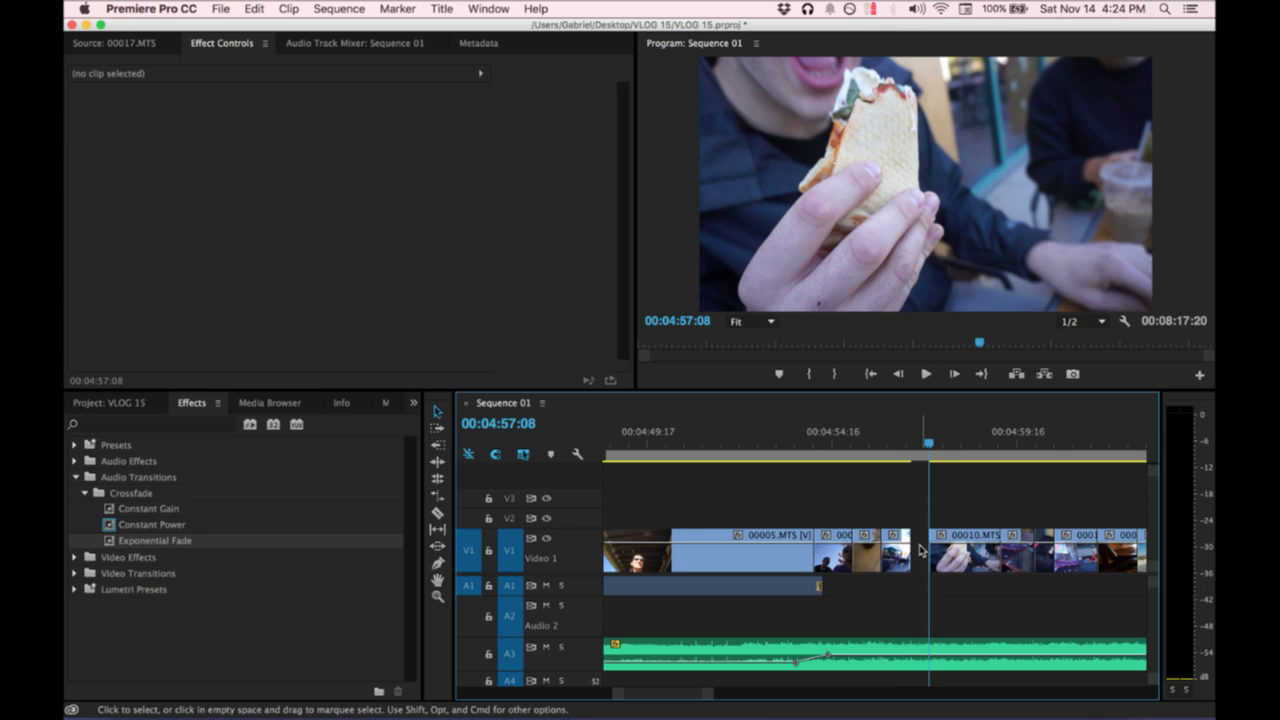
left_click(920, 549)
key("Delete")
Cut the section from 00:04:57:15 to 00:04:58:09 out of 00010.MTS and close the gap.
left_click(903, 440)
key("space")
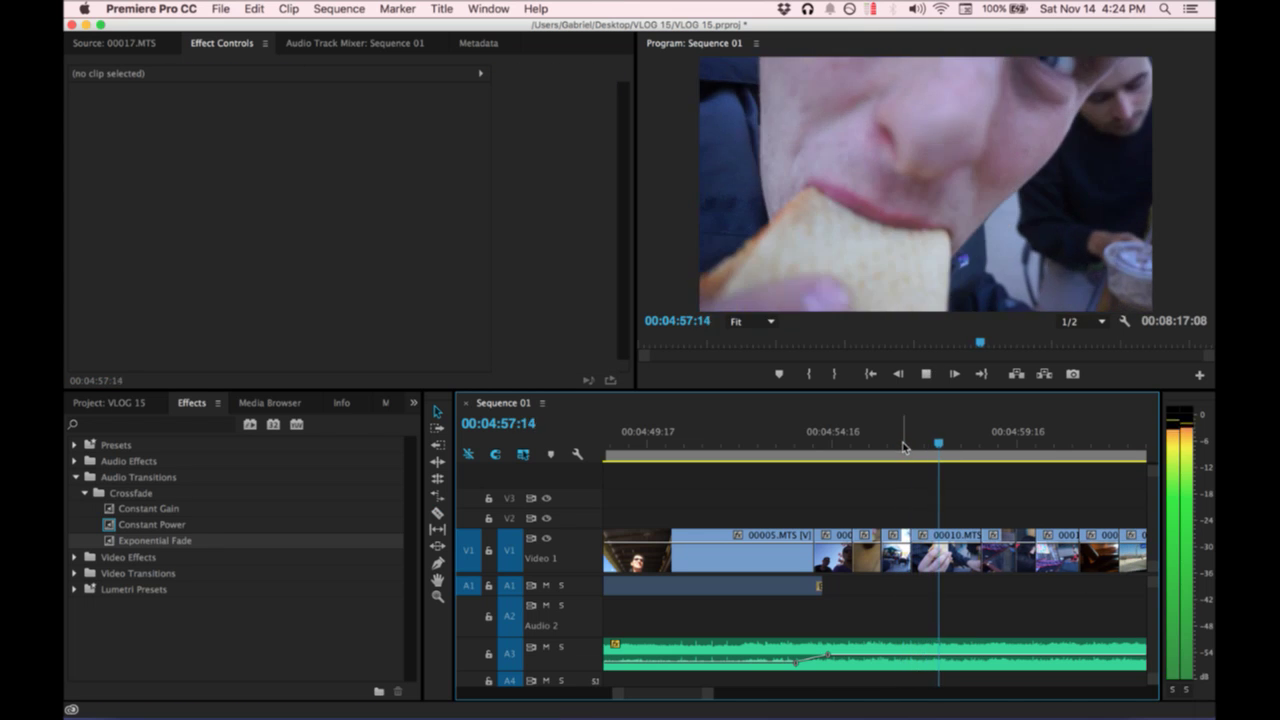
key("space")
key("c")
key("v")
left_click(965, 550)
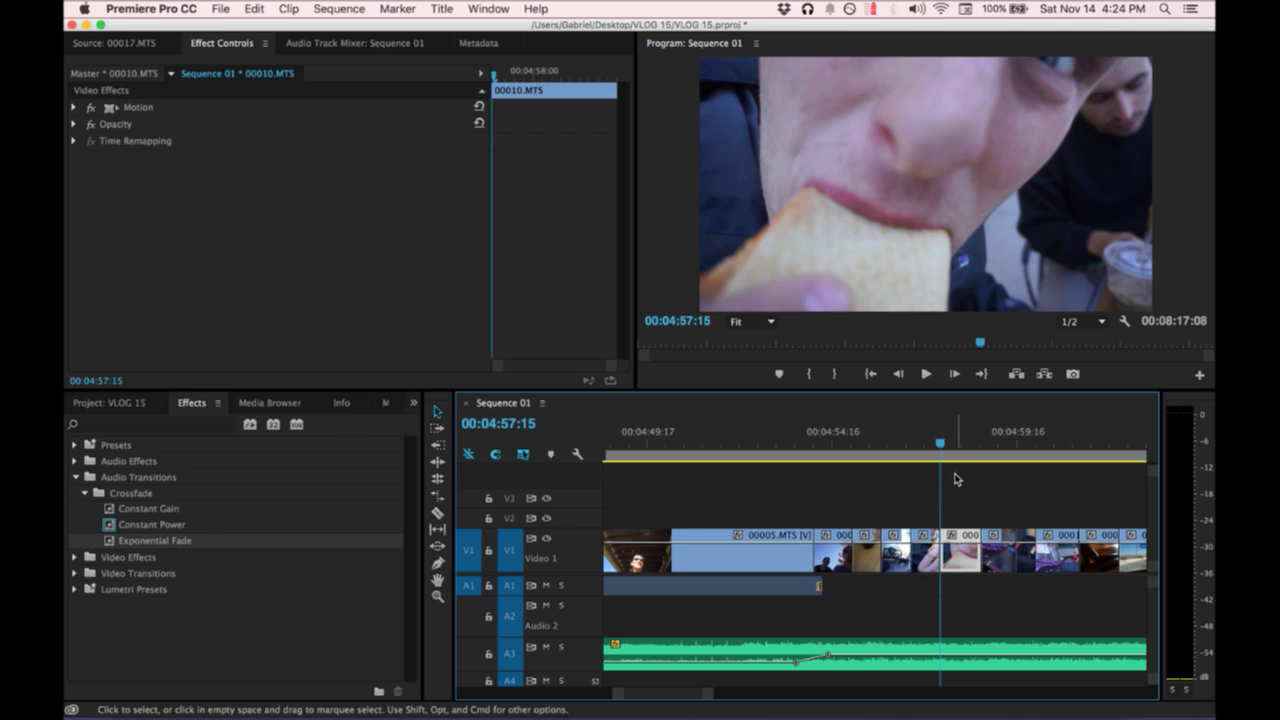
left_click_drag(954, 444, 968, 464)
key("c")
left_click(968, 550)
key("v")
key("Delete")
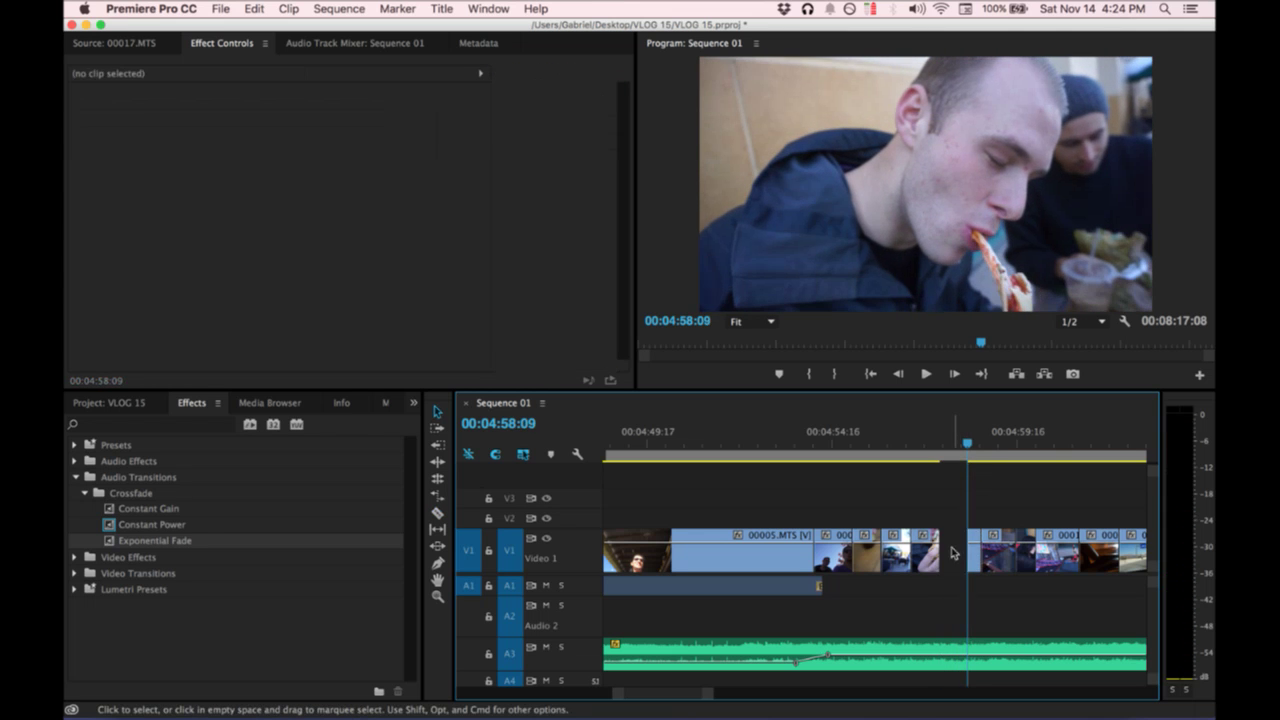
left_click(952, 551)
key("Delete")
Play back the new cuts, trim the end of the first 00011.MTS clip to 00:04:58:14 and close the gap.
left_click(926, 456)
key("space")
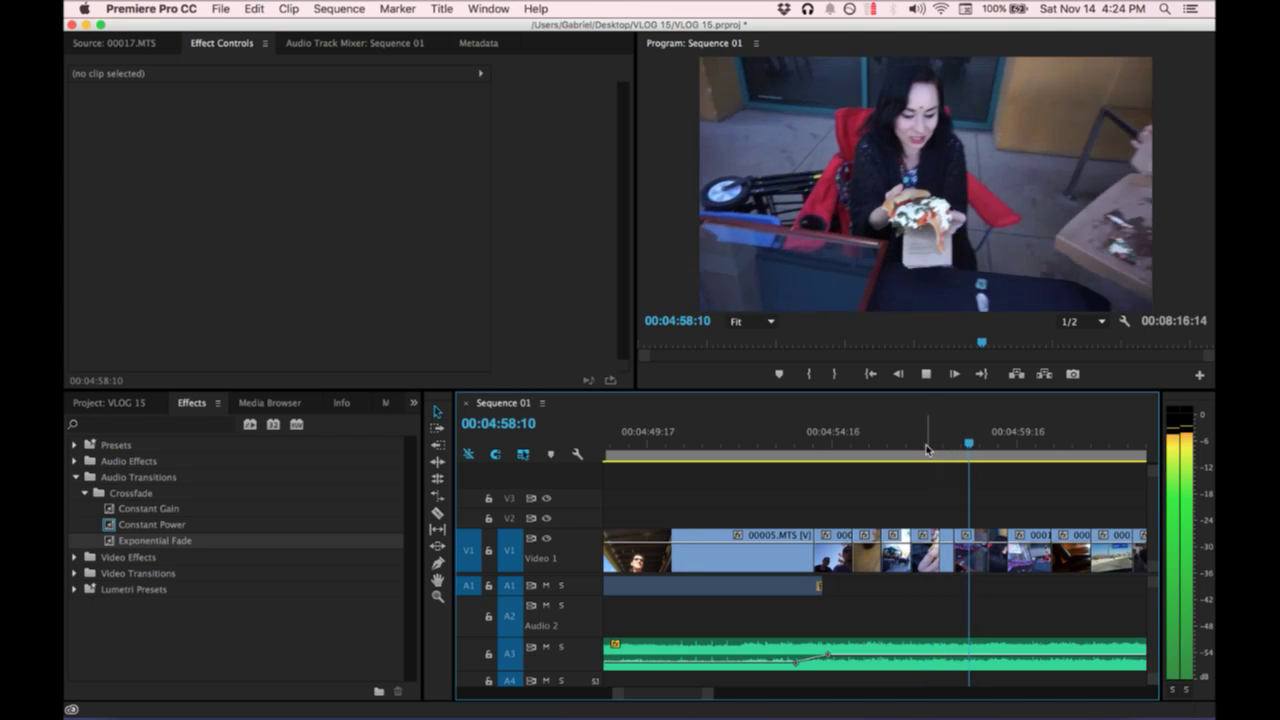
key("space")
left_click(963, 430)
key("space")
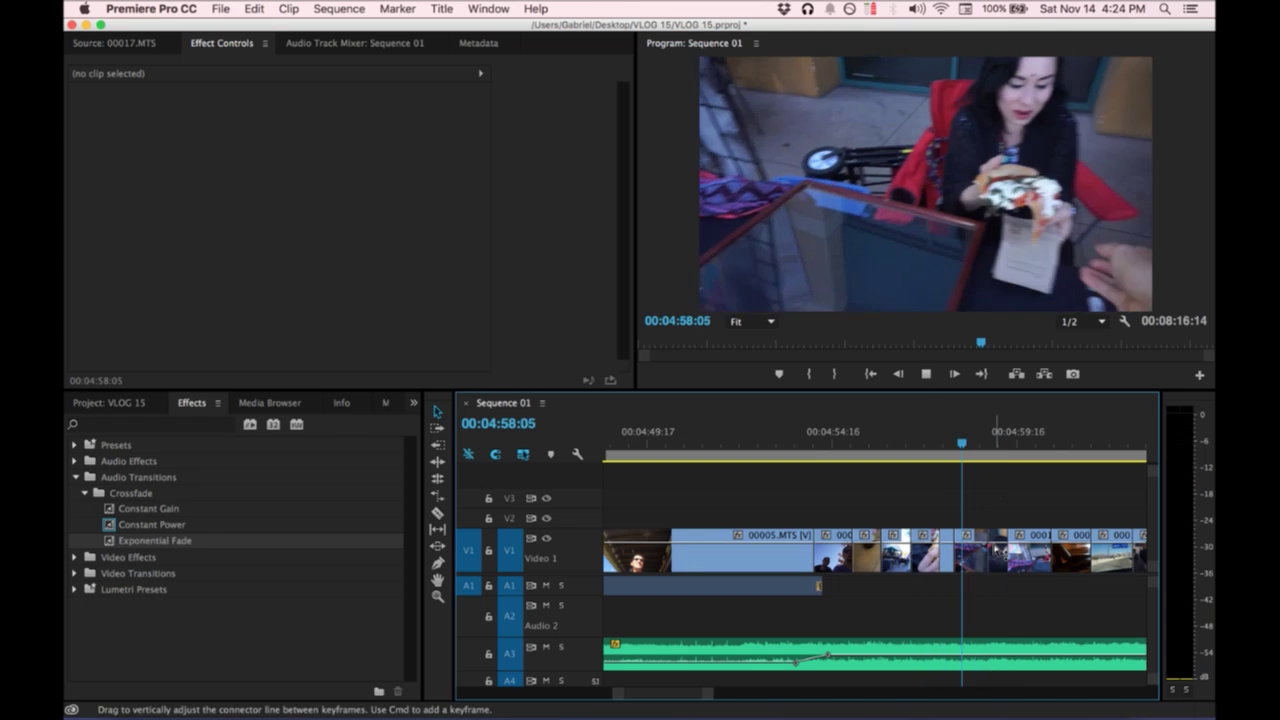
key("space")
left_click_drag(988, 541, 980, 541)
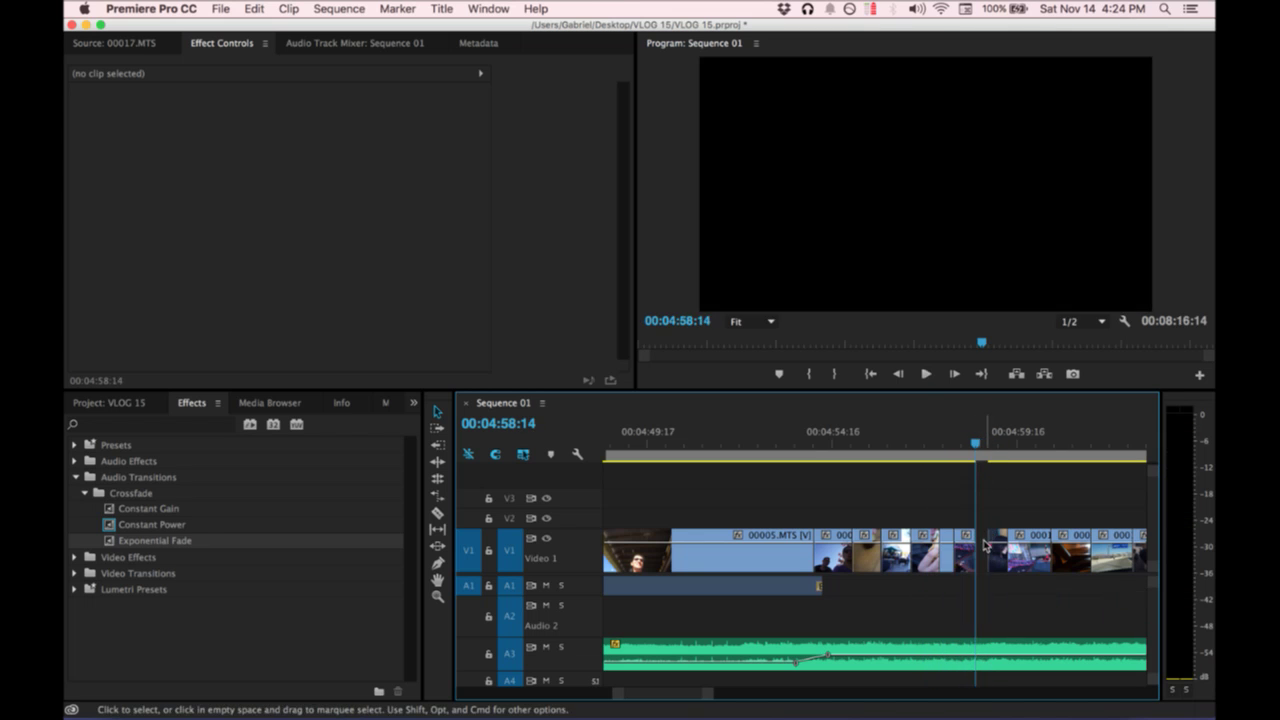
left_click(983, 547)
key("Delete")
Replay the section and trim the end of the first 00011.MTS clip further to 00:04:58:10, closing the gap.
key("space")
key("space")
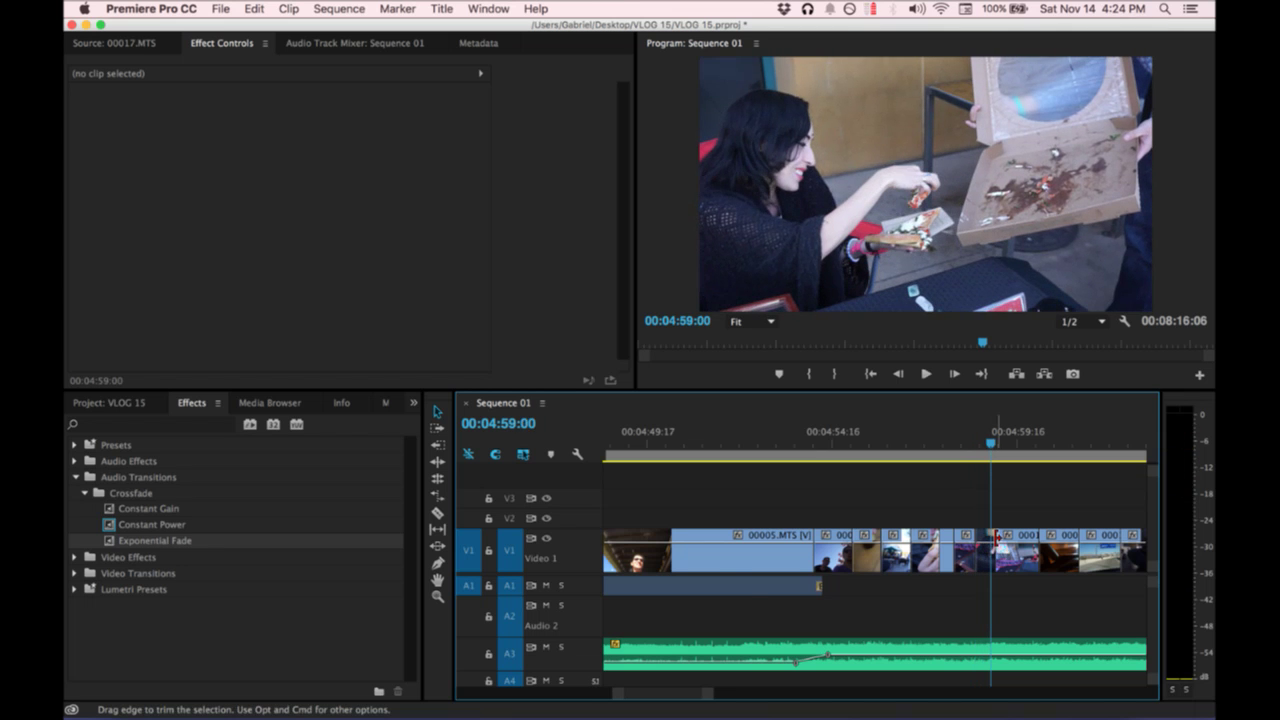
key("equal")
mouse_move(811, 438)
left_mouse_down()
mouse_move(790, 434)
mouse_move(834, 444)
left_mouse_up()
key("space")
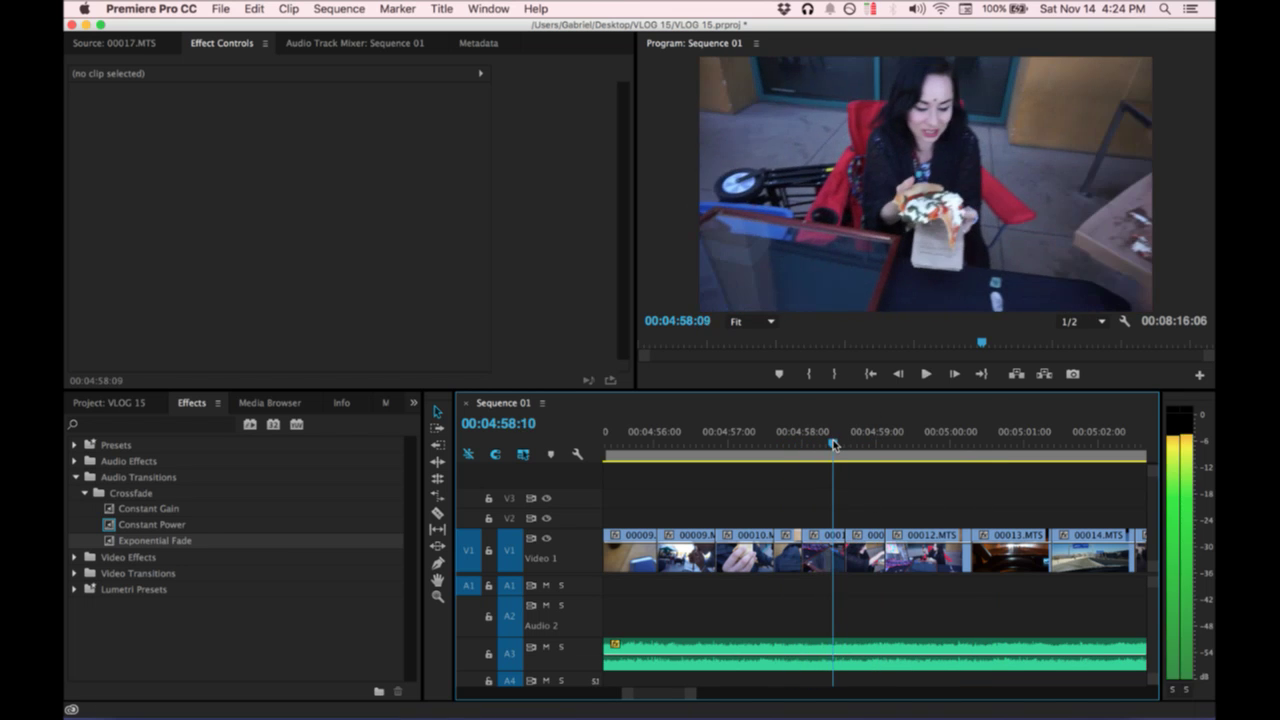
left_click_drag(842, 534, 875, 536)
left_click(841, 550)
key("Delete")
Trim the end of the second 00011.MTS clip to 00:04:58:22 and close the gap before 00012.MTS.
key("space")
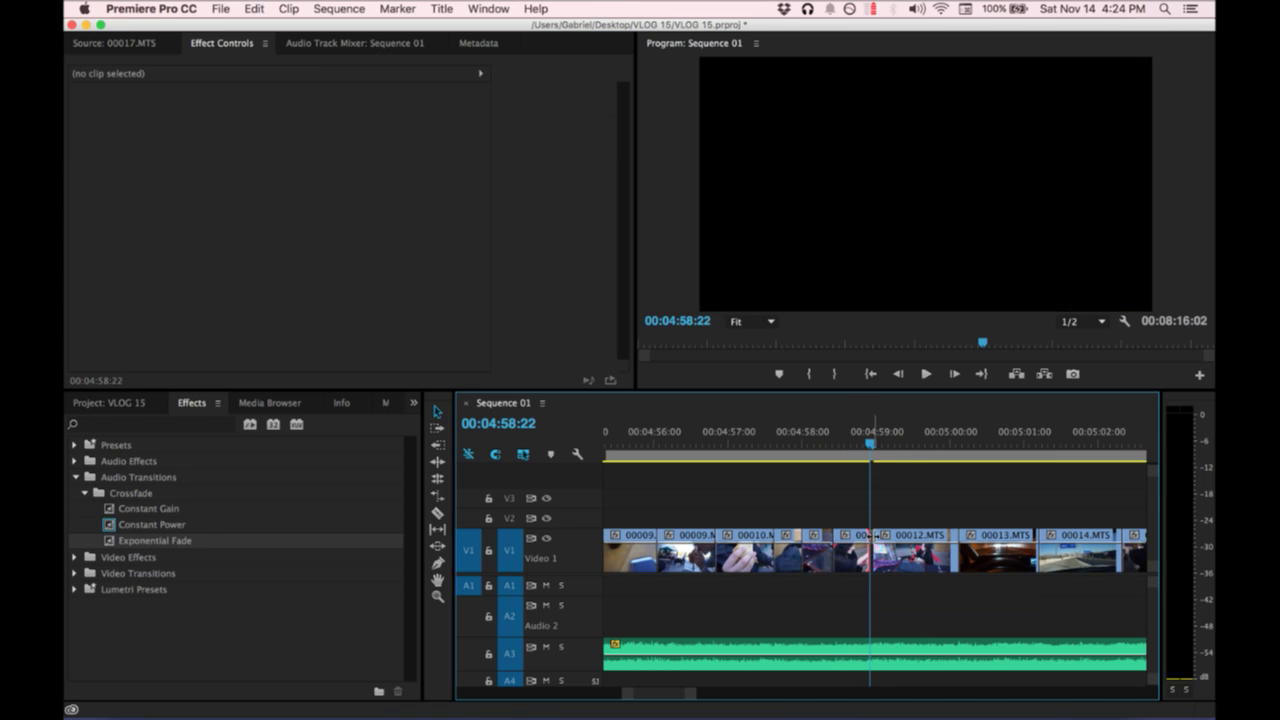
key("equal")
key("equal")
left_click(885, 541)
key("Delete")
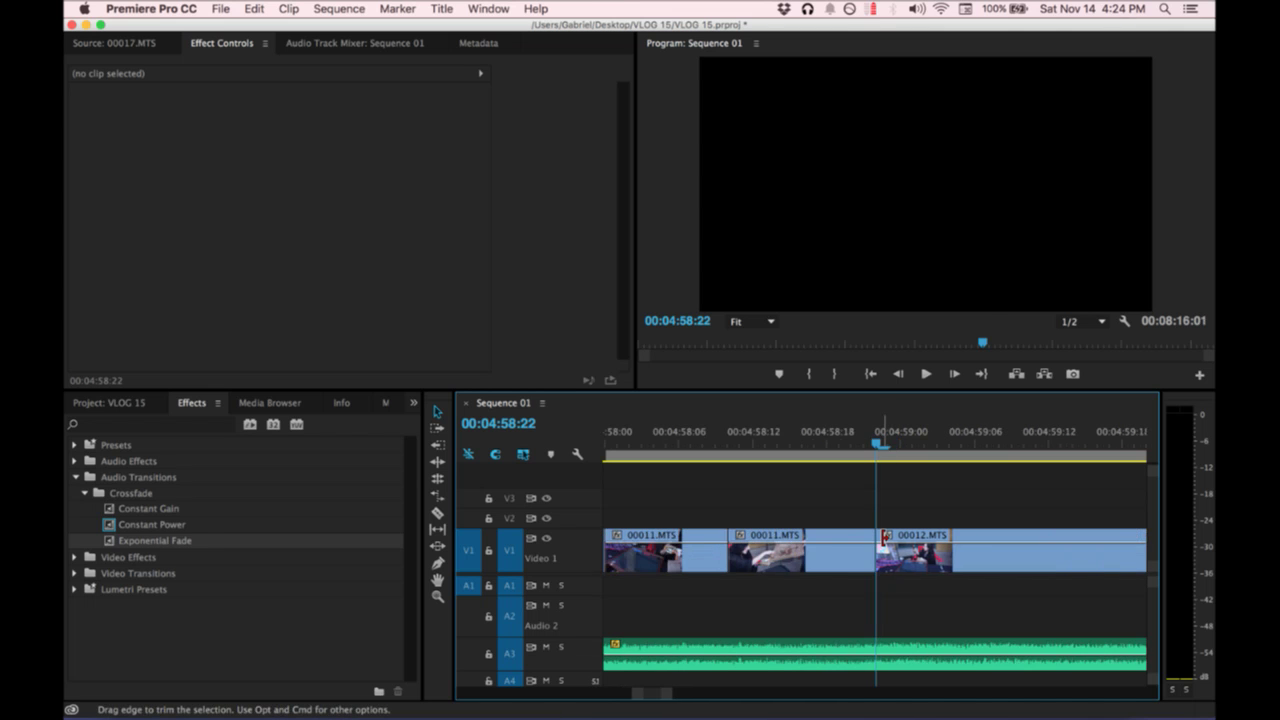
key("minus")
key("minus")
Play back 00012.MTS into 00013.MTS, trim the end of 00013.MTS to 00:05:00:20 and close the gap.
key("space")
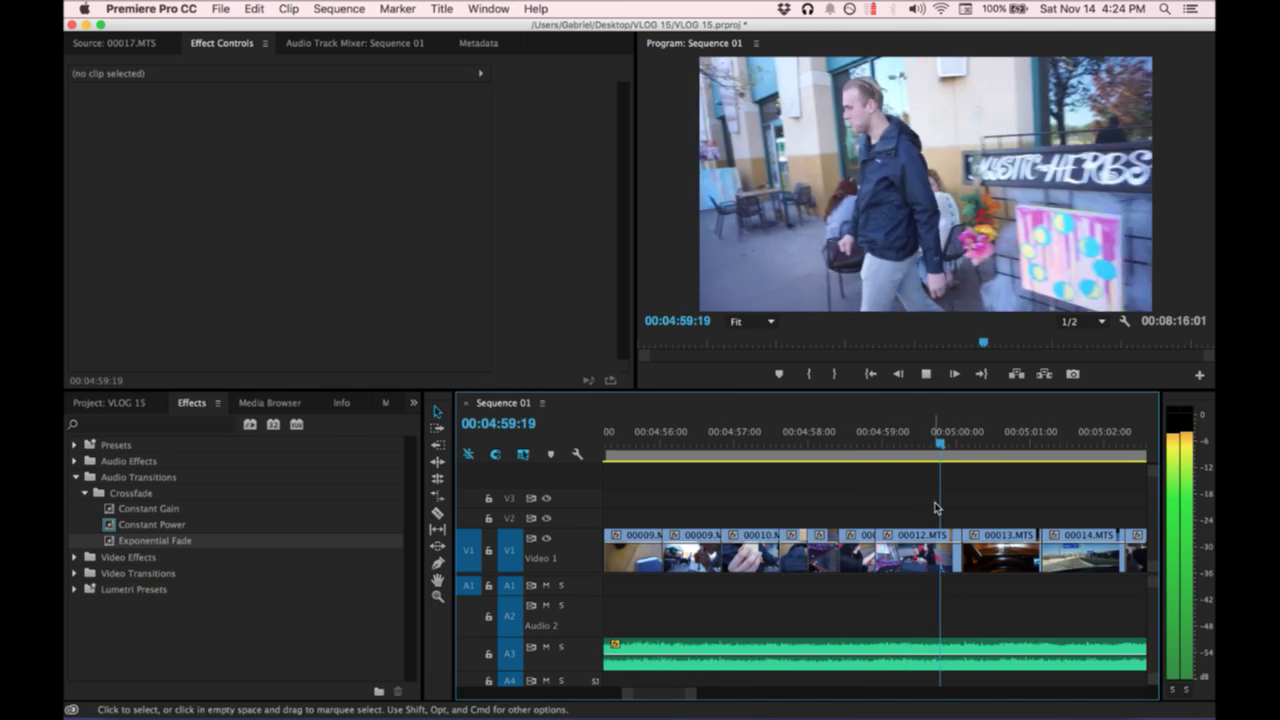
left_click(867, 433)
key("space")
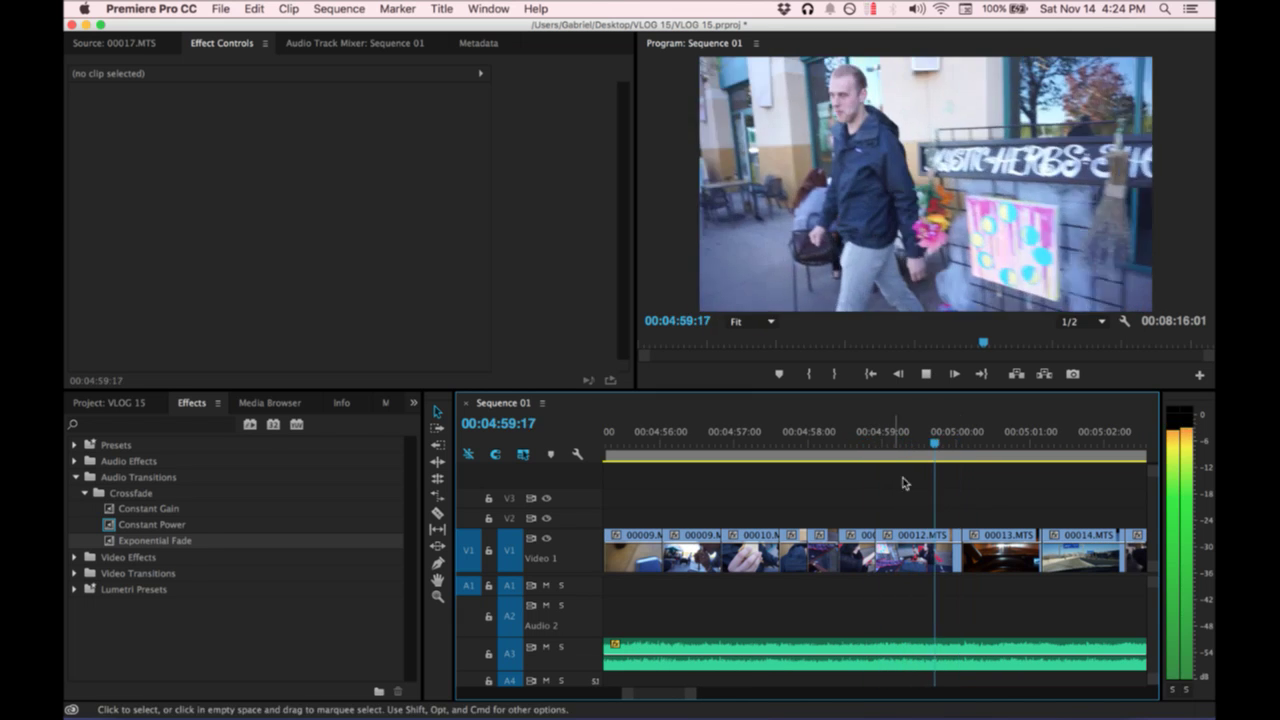
key("space")
key("space")
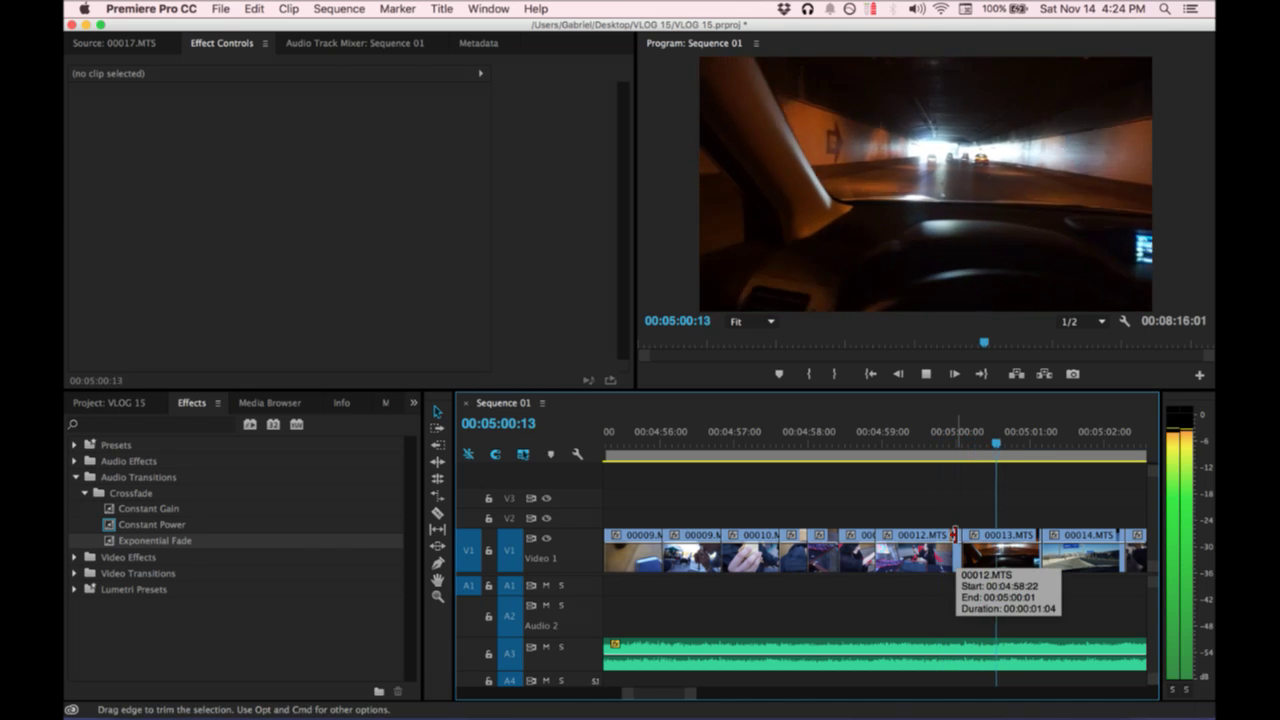
key("space")
left_click_drag(1039, 551, 1019, 551)
left_click(1031, 550)
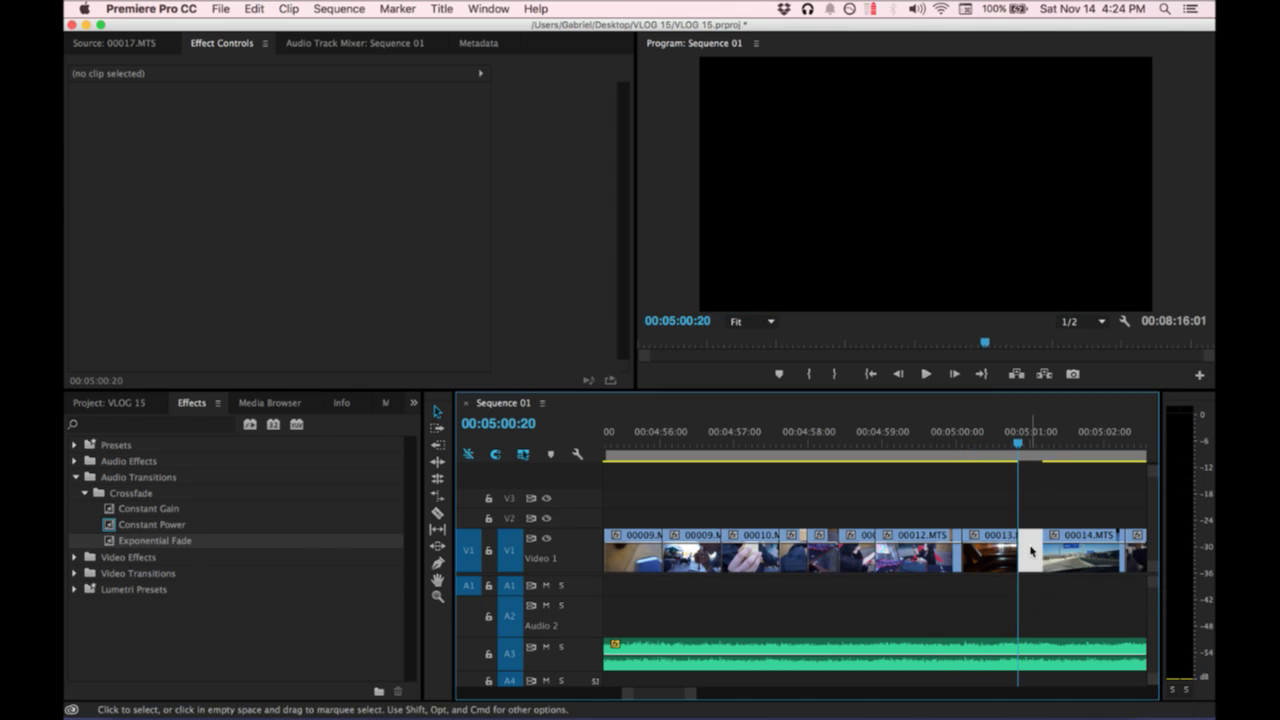
key("Delete")
Review the cut into 00014.MTS, trim the end of 00014.MTS to 00:05:01:18 and close the gap.
scroll(1028, 550, "right", 3)
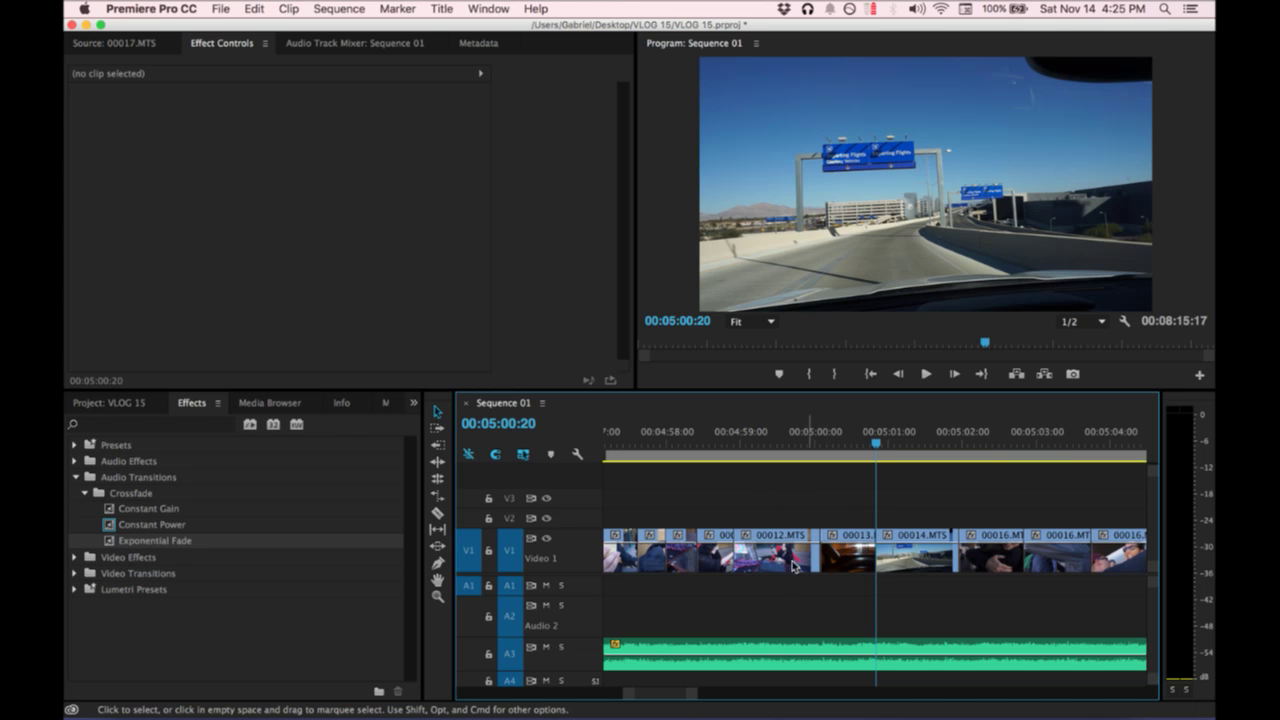
key("space")
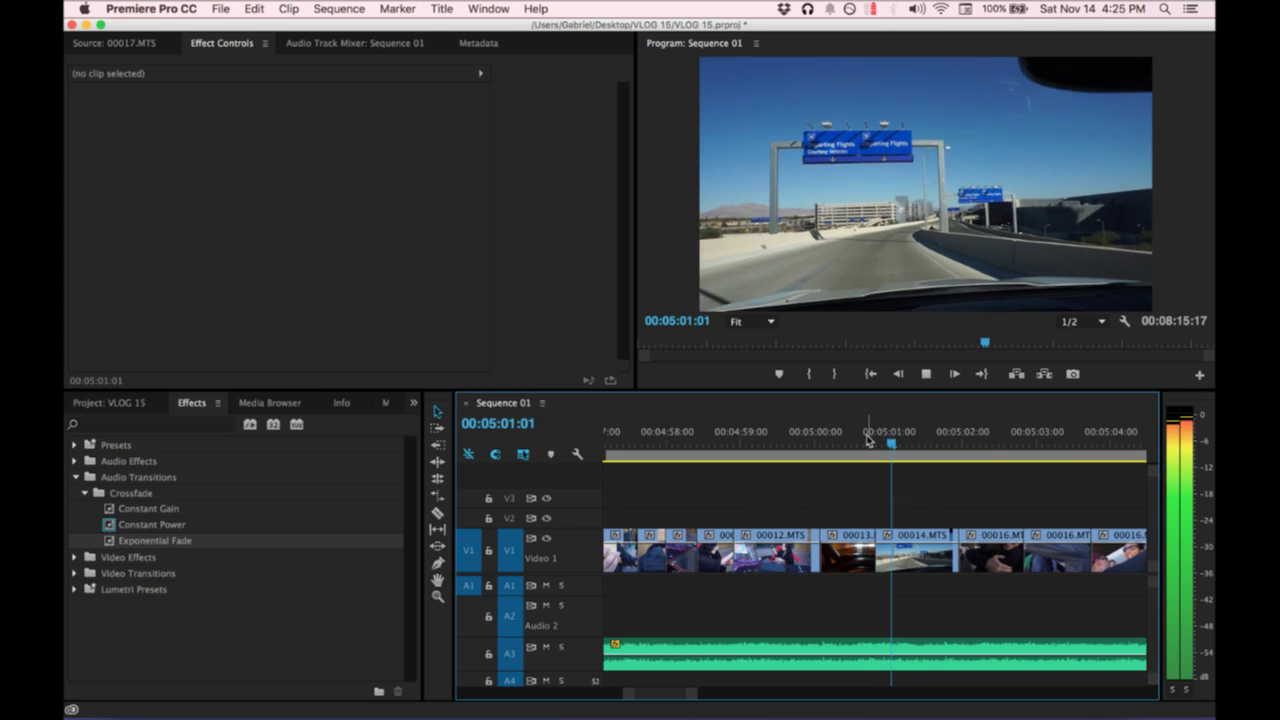
key("space")
key("c")
mouse_move(862, 440)
left_mouse_down()
mouse_move(855, 426)
mouse_move(862, 452)
left_mouse_up()
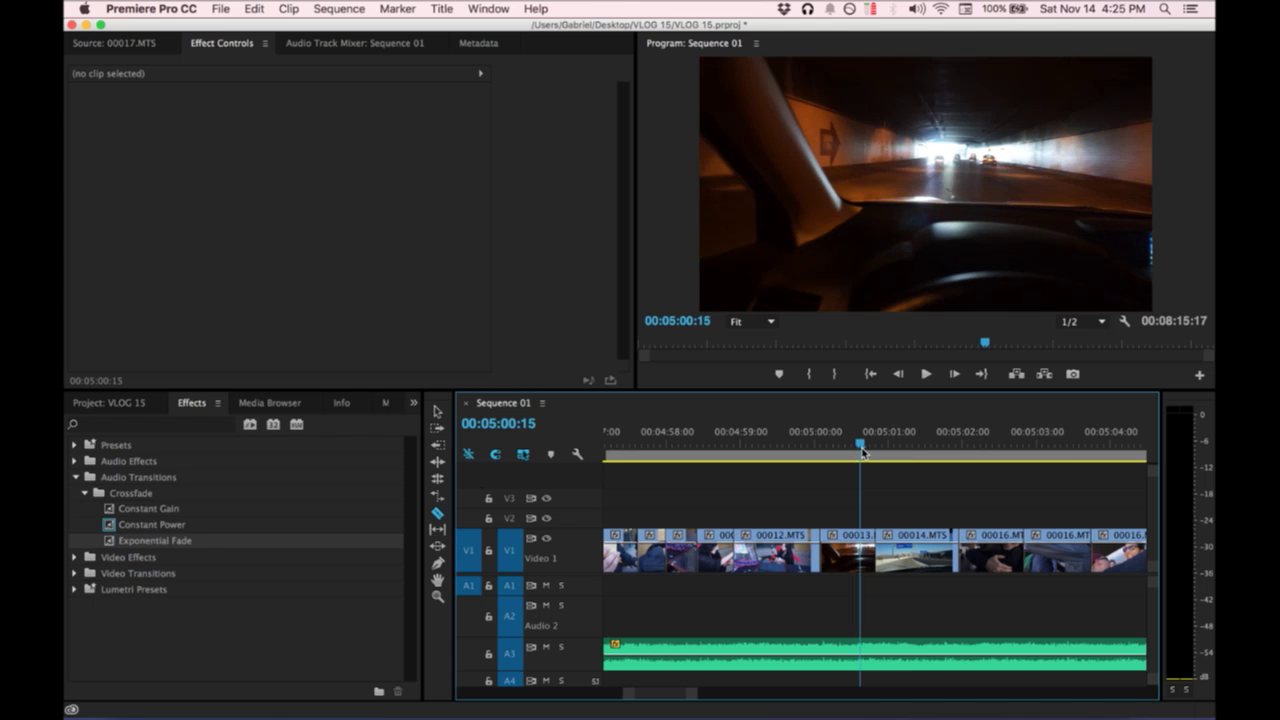
key("space")
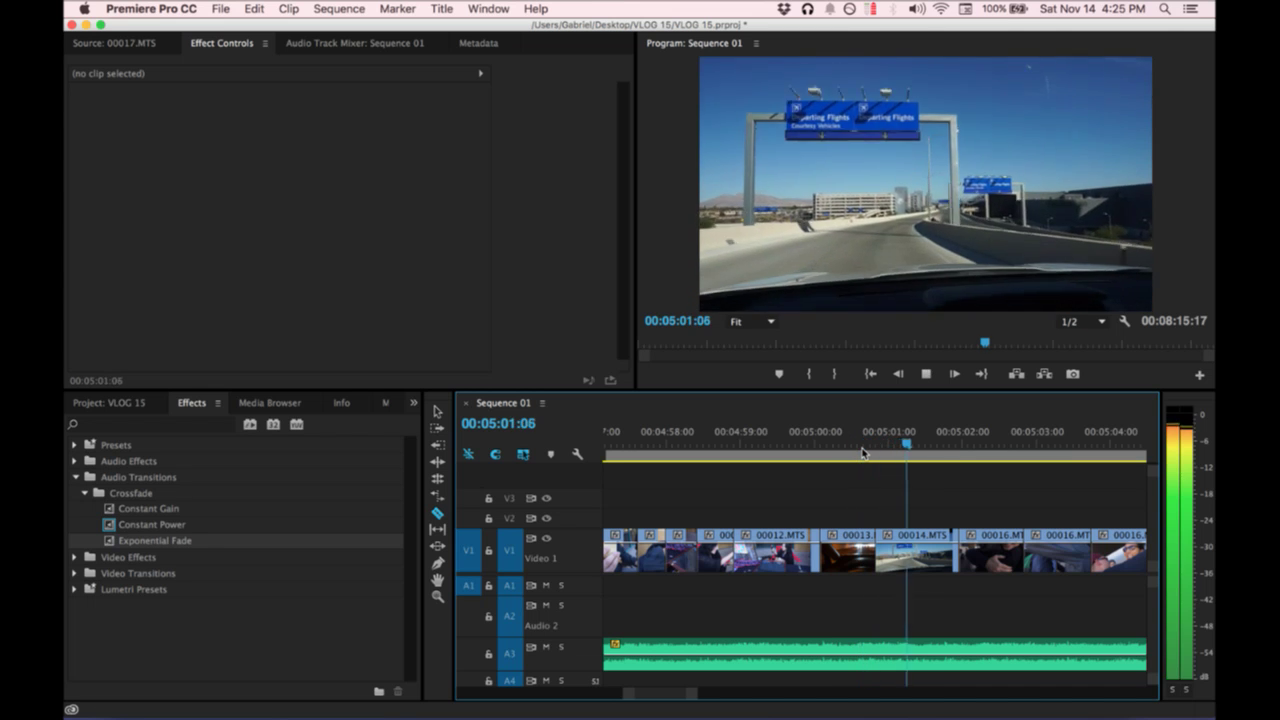
key("v")
left_click(954, 543)
key("Delete")
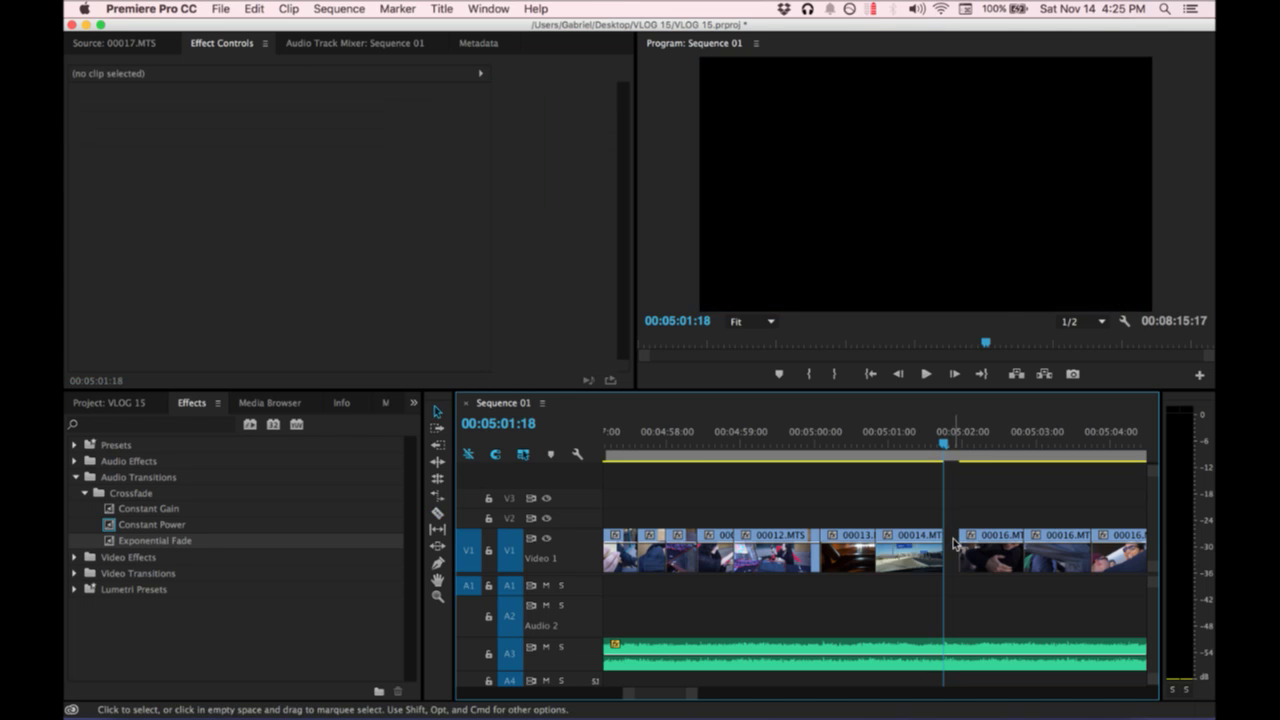
left_click(954, 544)
key("Delete")
Split the first 00016.MTS clip at 00:05:02:09, delete the part after the cut and close the gap.
key("space")
key("space")
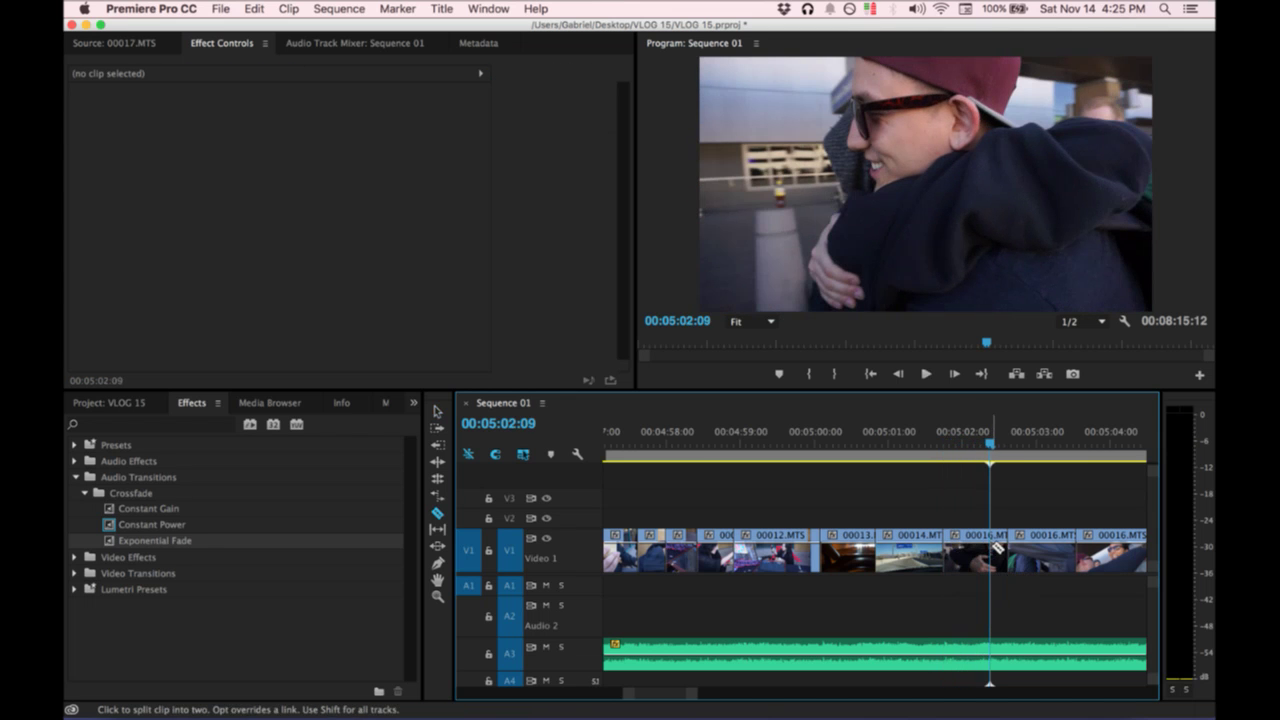
key("Delete")
key("Delete")
Replay the hug shots, cut the second 00016.MTS clip at 00:05:03:01, delete its remainder and close the gap.
key("space")
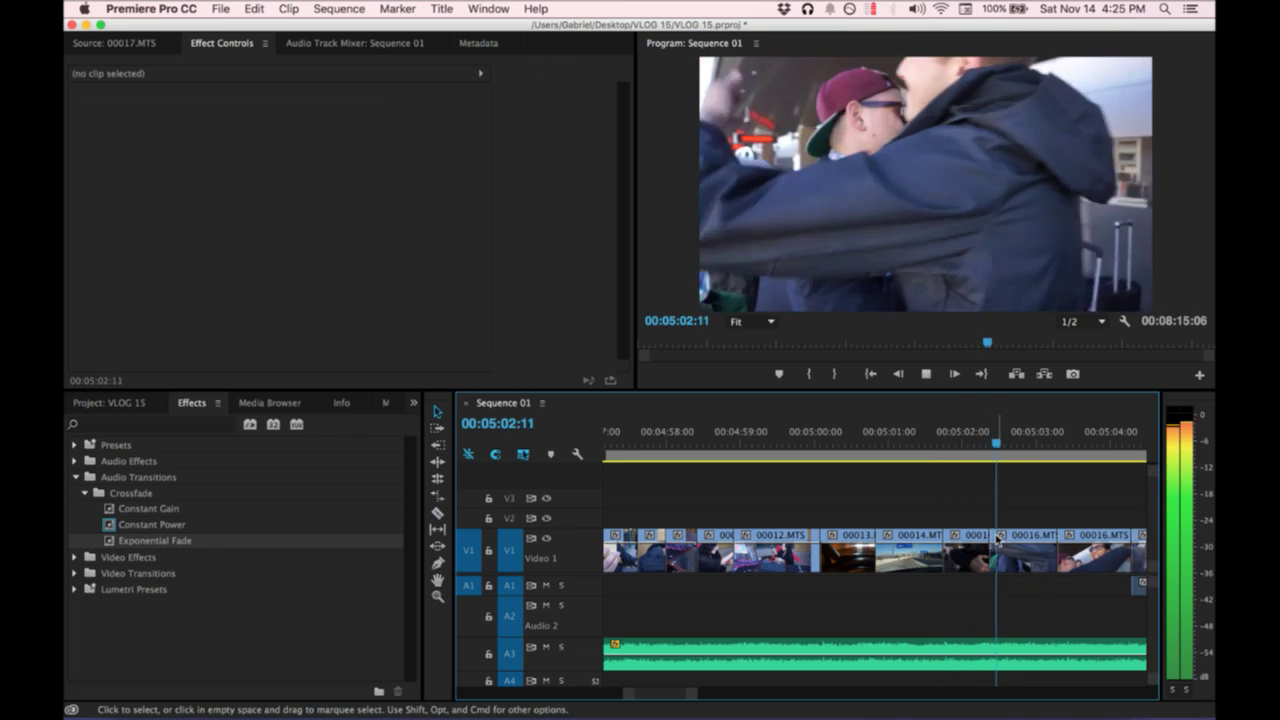
key("space")
left_click_drag(997, 443, 961, 446)
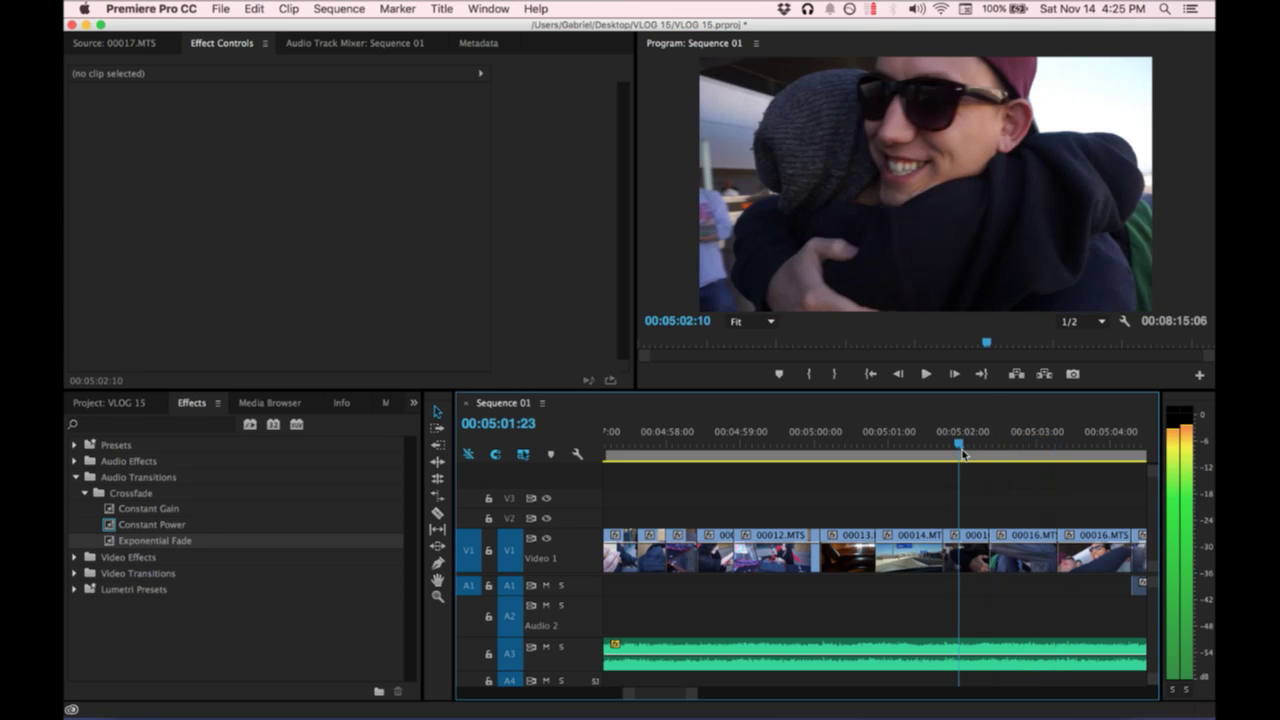
key("space")
key("space")
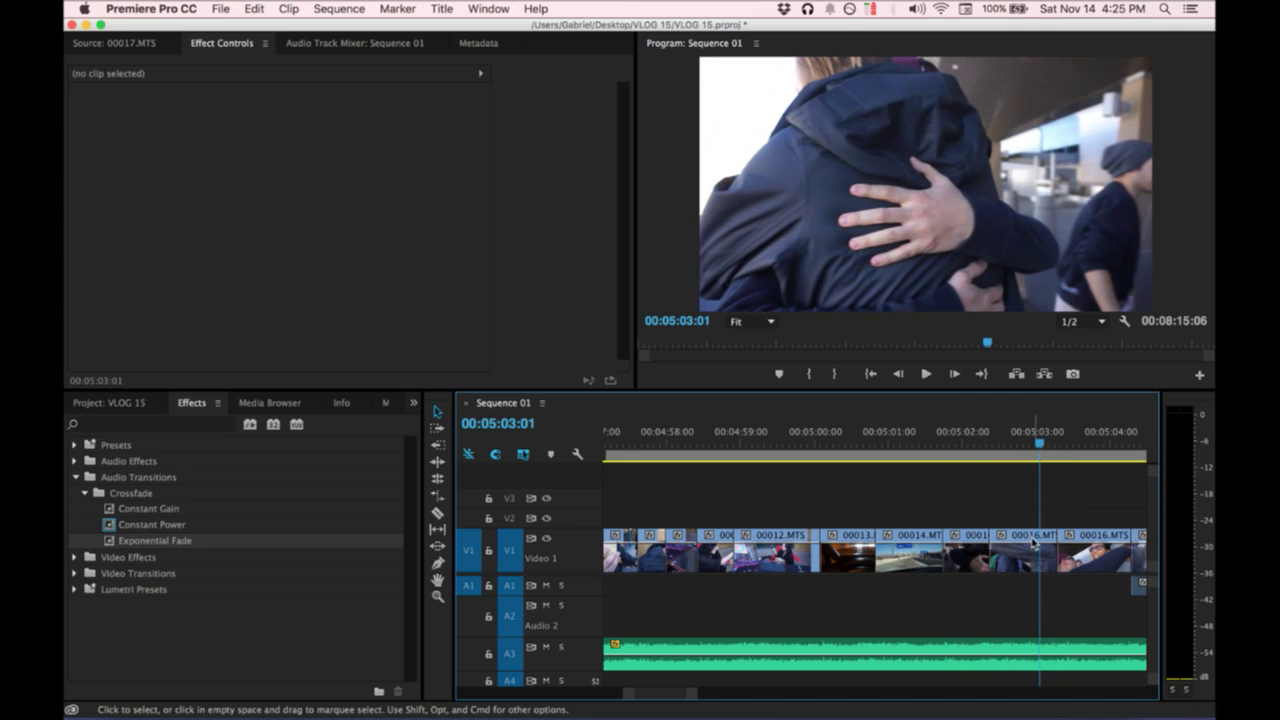
key("c")
left_click(1039, 546)
key("v")
left_click(1048, 545)
key("Delete")
left_click(1049, 545)
key("Delete")
Cut the third 00016.MTS clip at 00:05:03:21, delete the part after the cut and close the gap.
key("space")
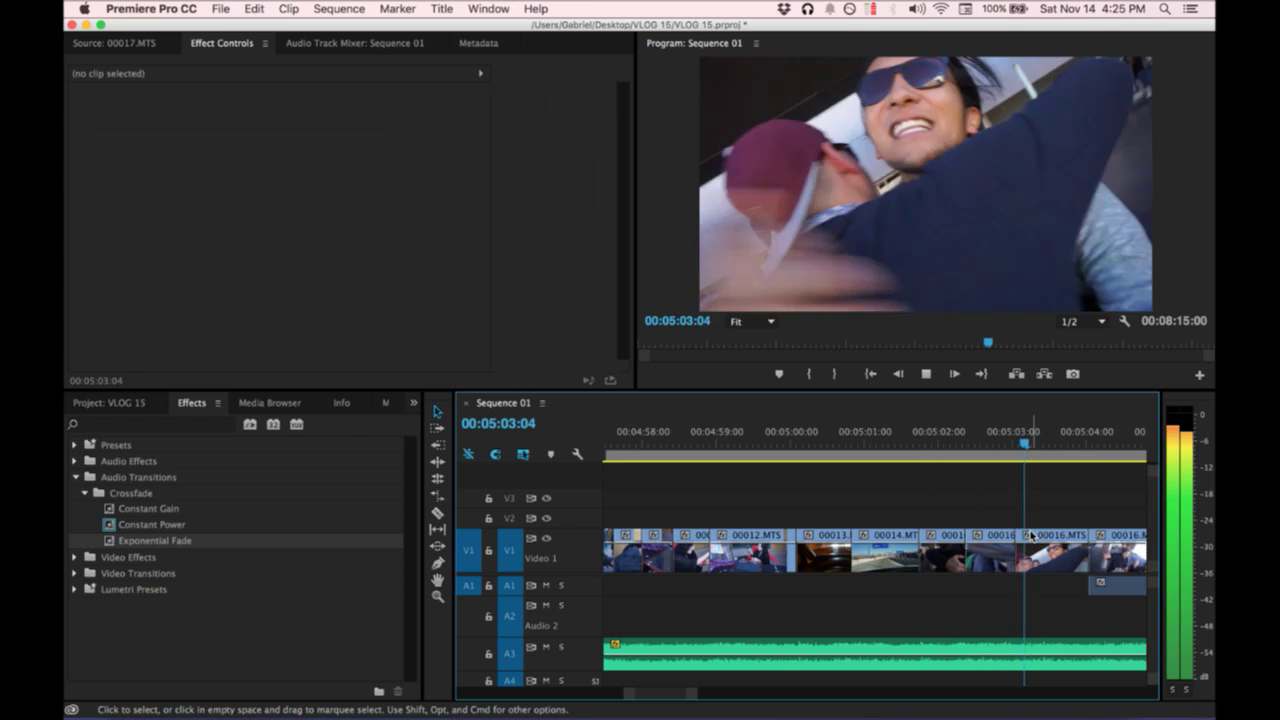
key("space")
key("c")
left_click(1055, 546)
key("v")
left_click(1059, 547)
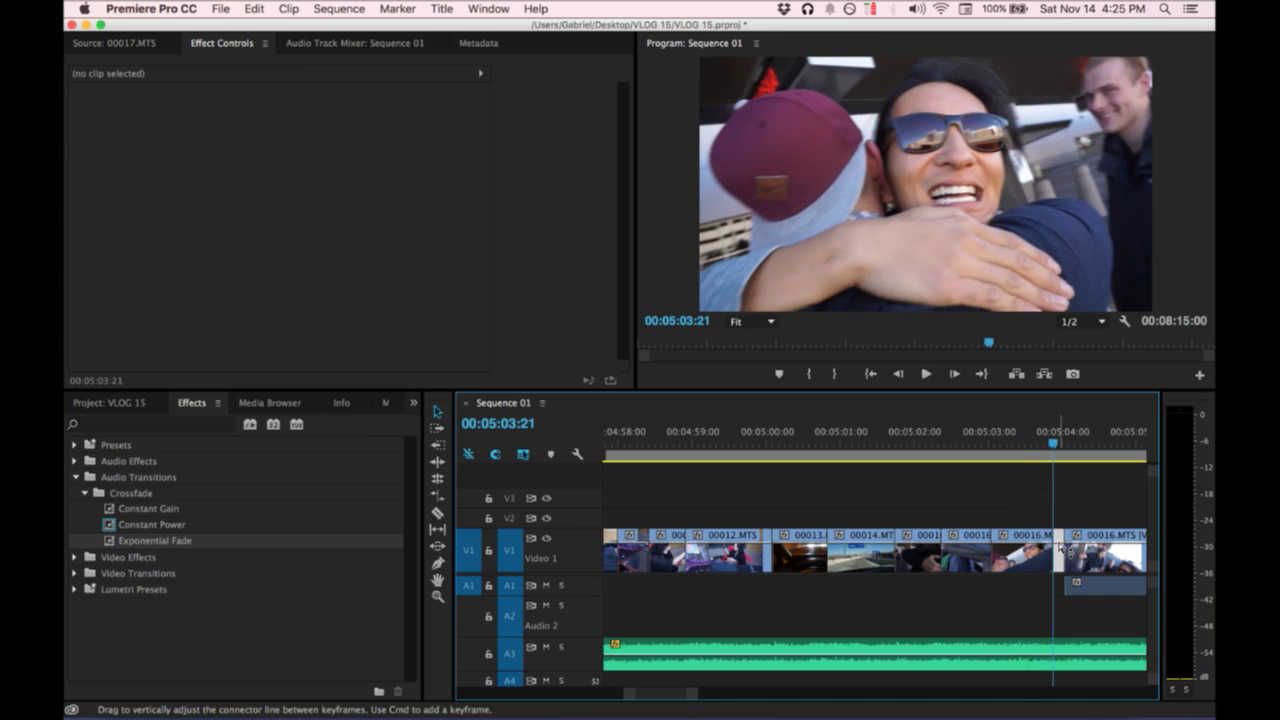
key("Delete")
left_click(1061, 548)
key("Delete")
Keyframe the Killabyte music level at 00:05:03:18 and lower it to -20 dB by 00:05:04:03.
scroll(1064, 553, "right", 3)
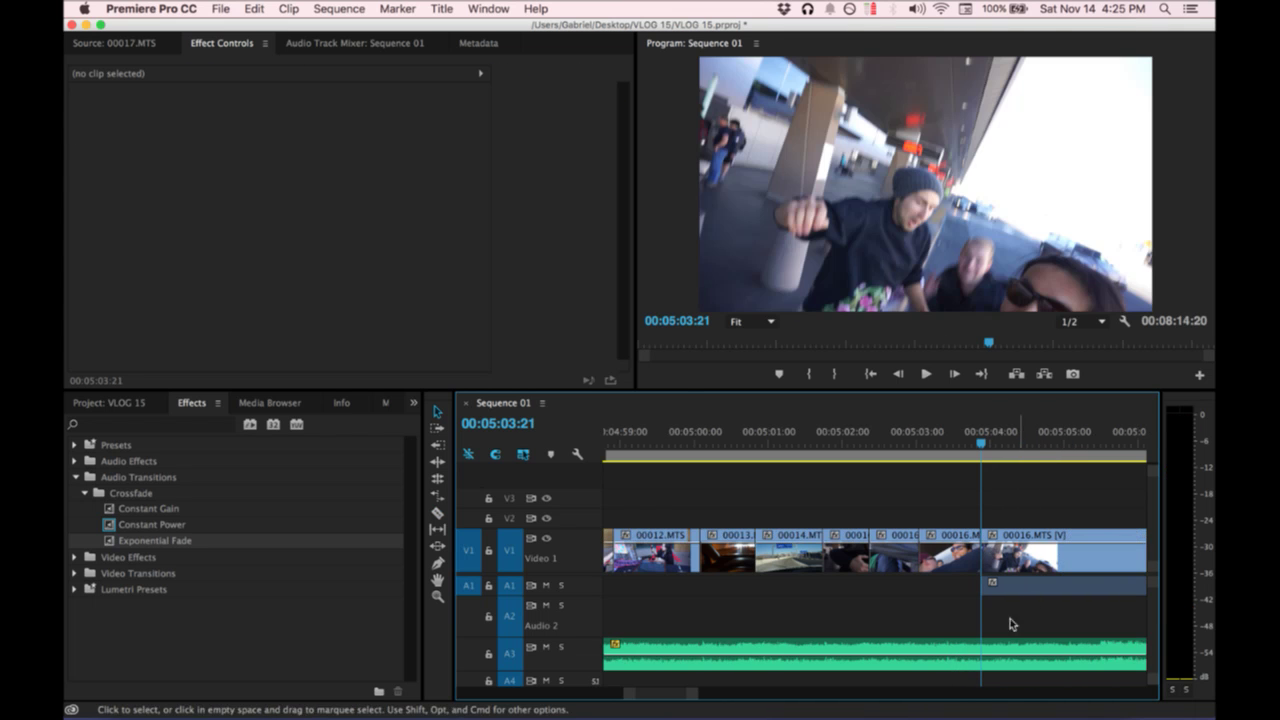
left_click(1006, 660)
left_click_drag(972, 432, 973, 433)
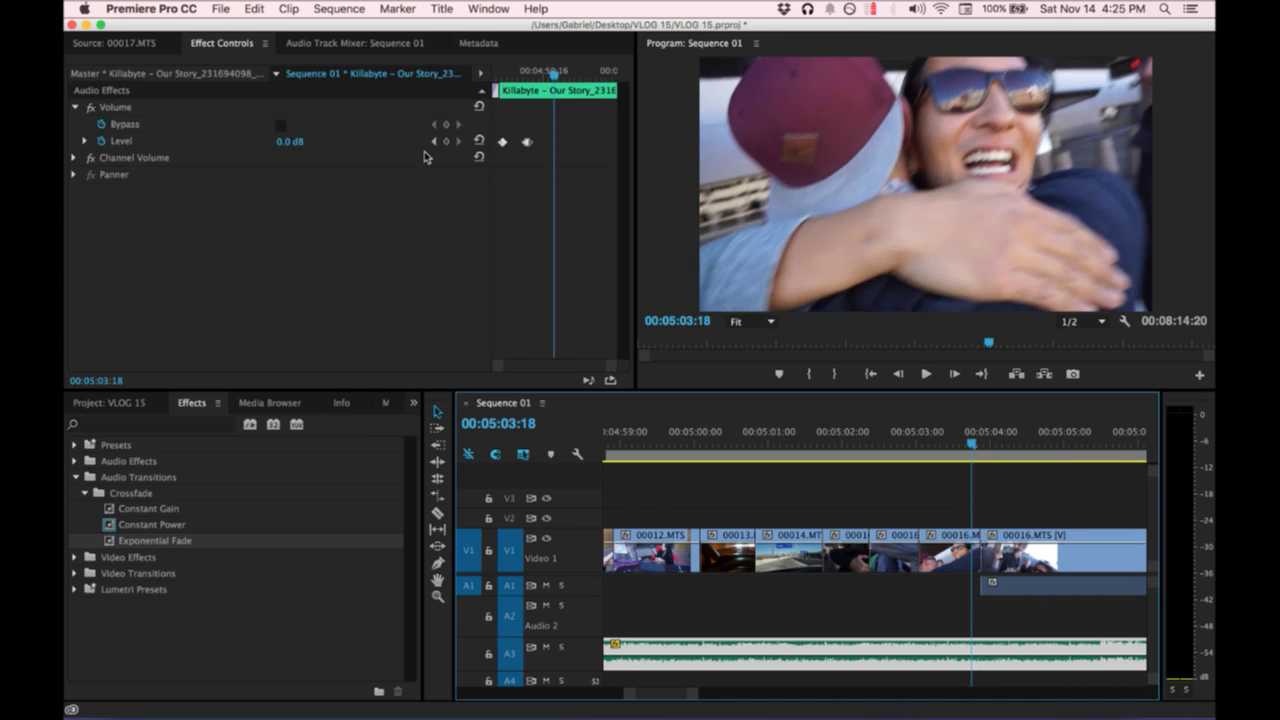
left_click(446, 142)
key("space")
left_click(290, 142)
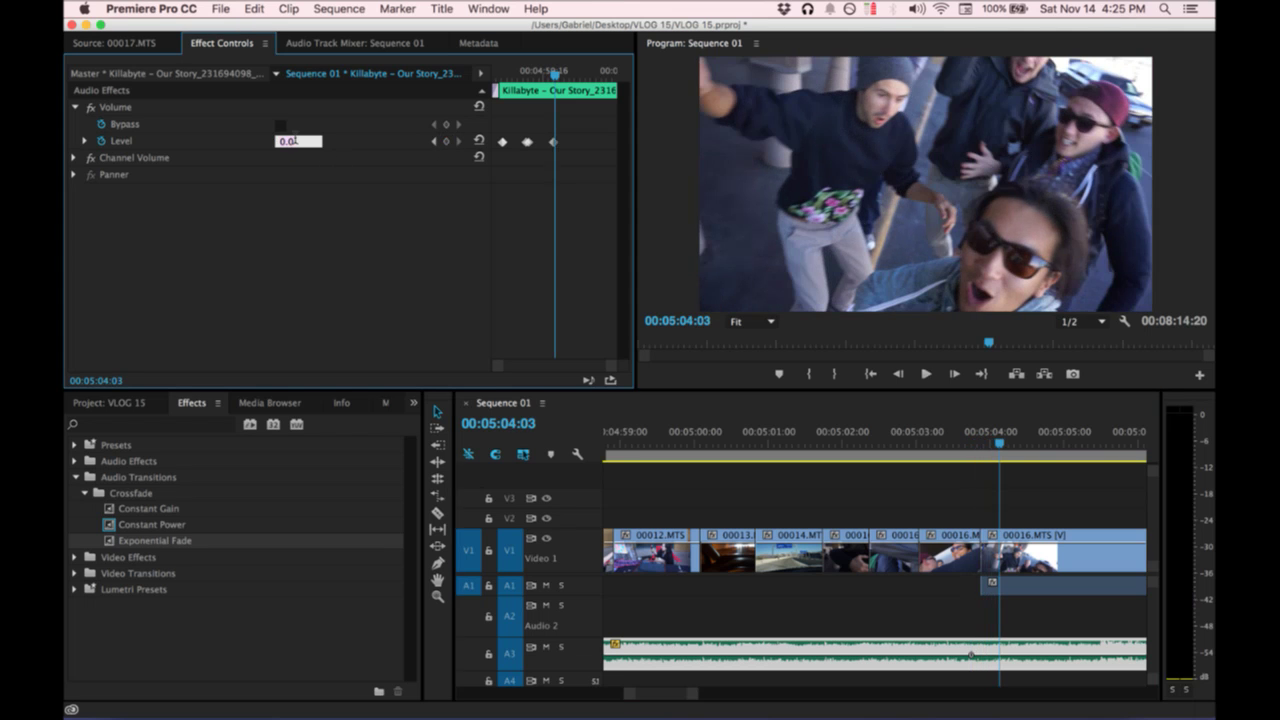
type("-17")
key("Return")
key("space")
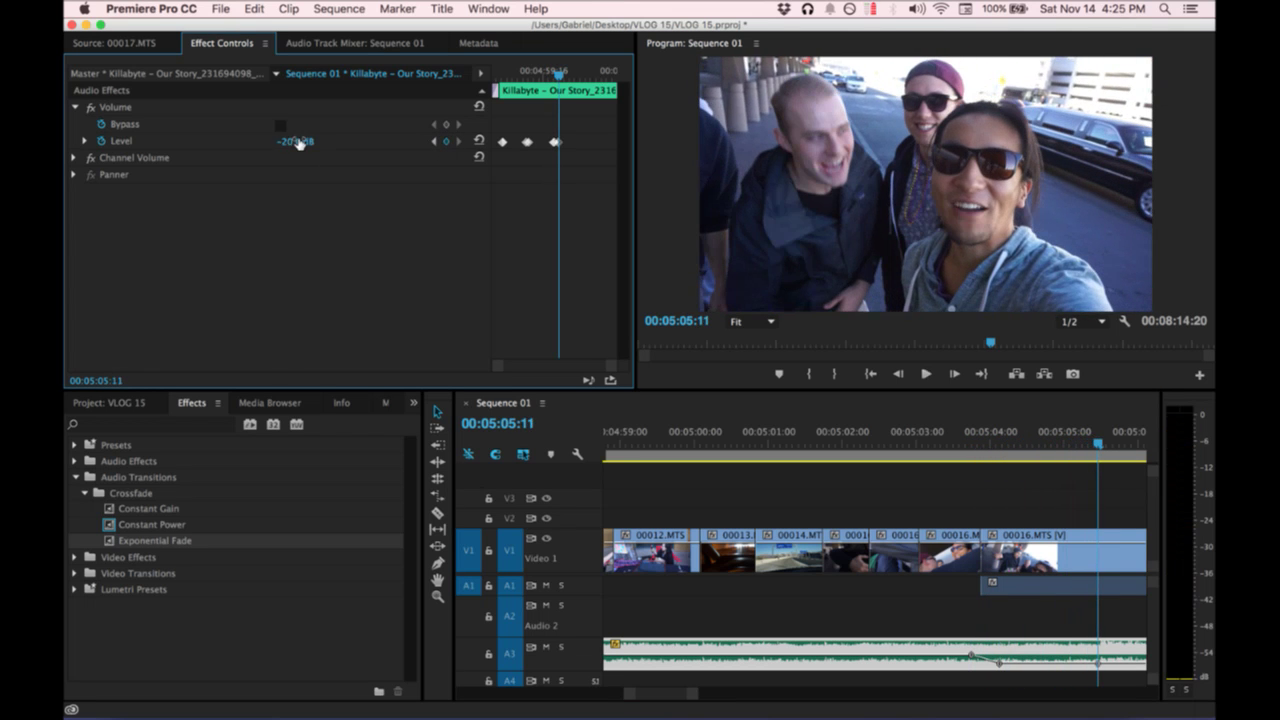
Review the group greeting shot and split the last 00016.MTS clip at 00:05:09:00.
key("space")
left_click(867, 621)
key("minus")
key("minus")
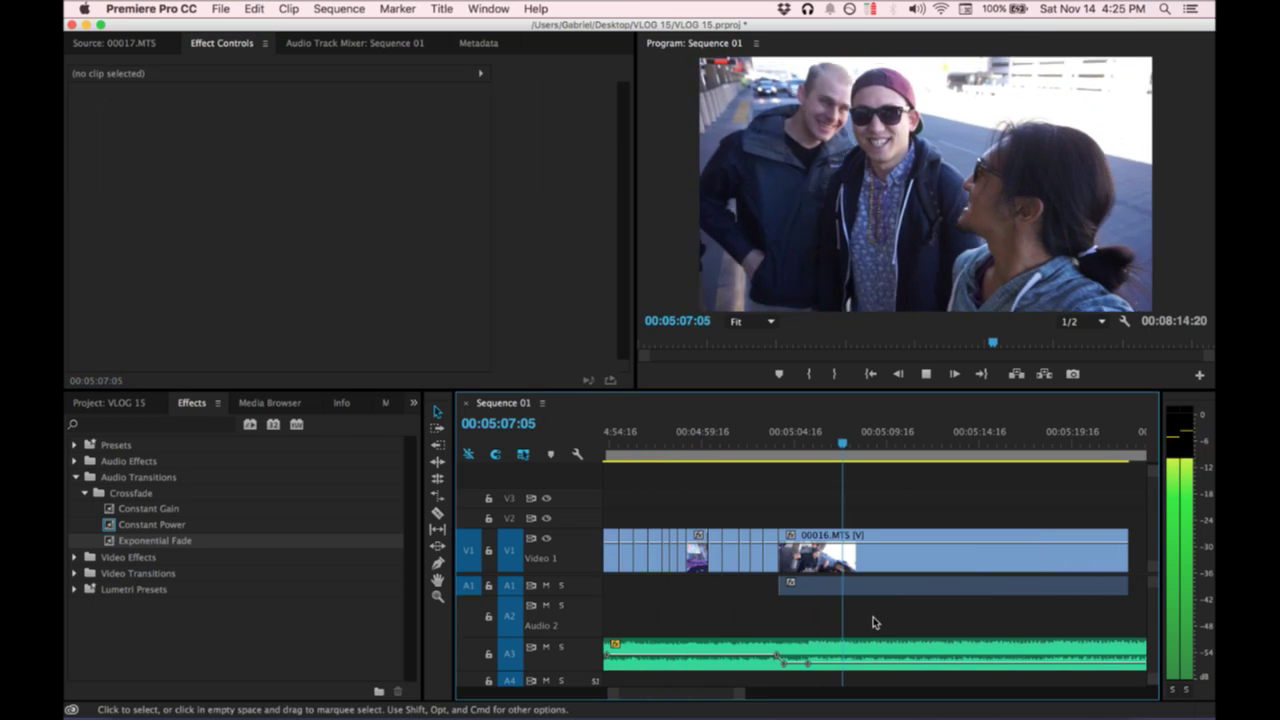
key("equal")
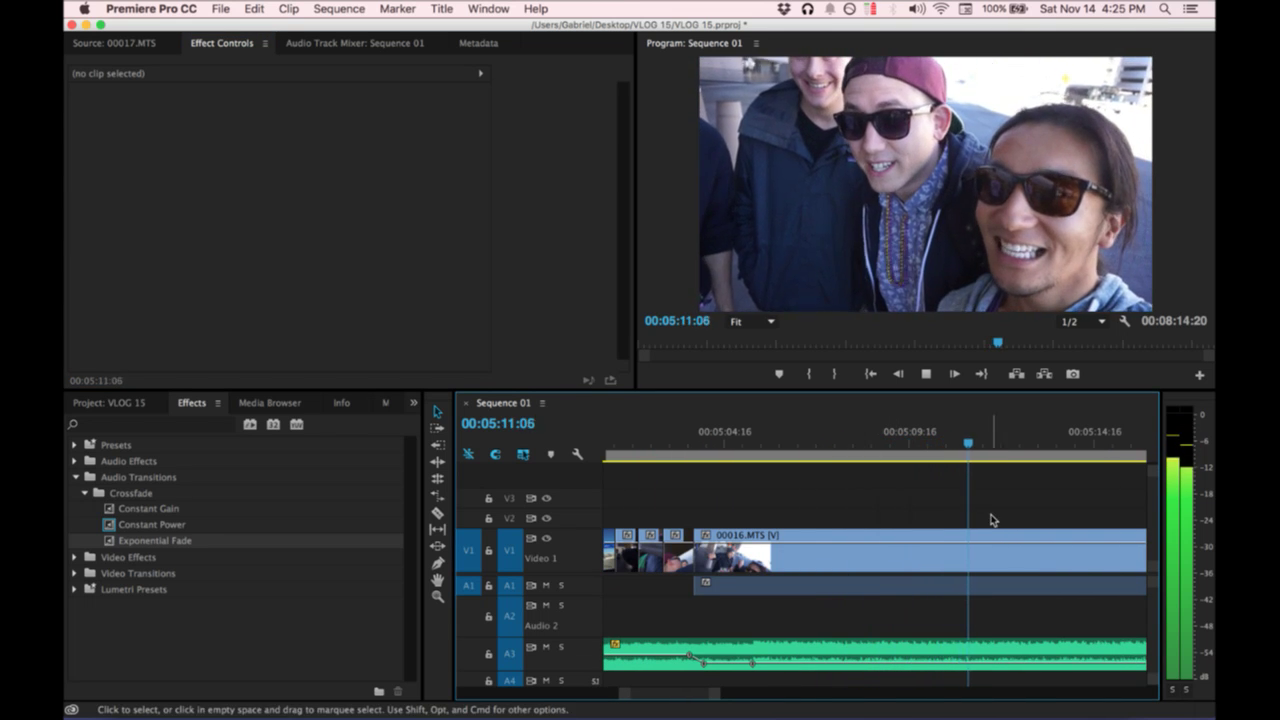
left_click(845, 446)
key("c")
key("space")
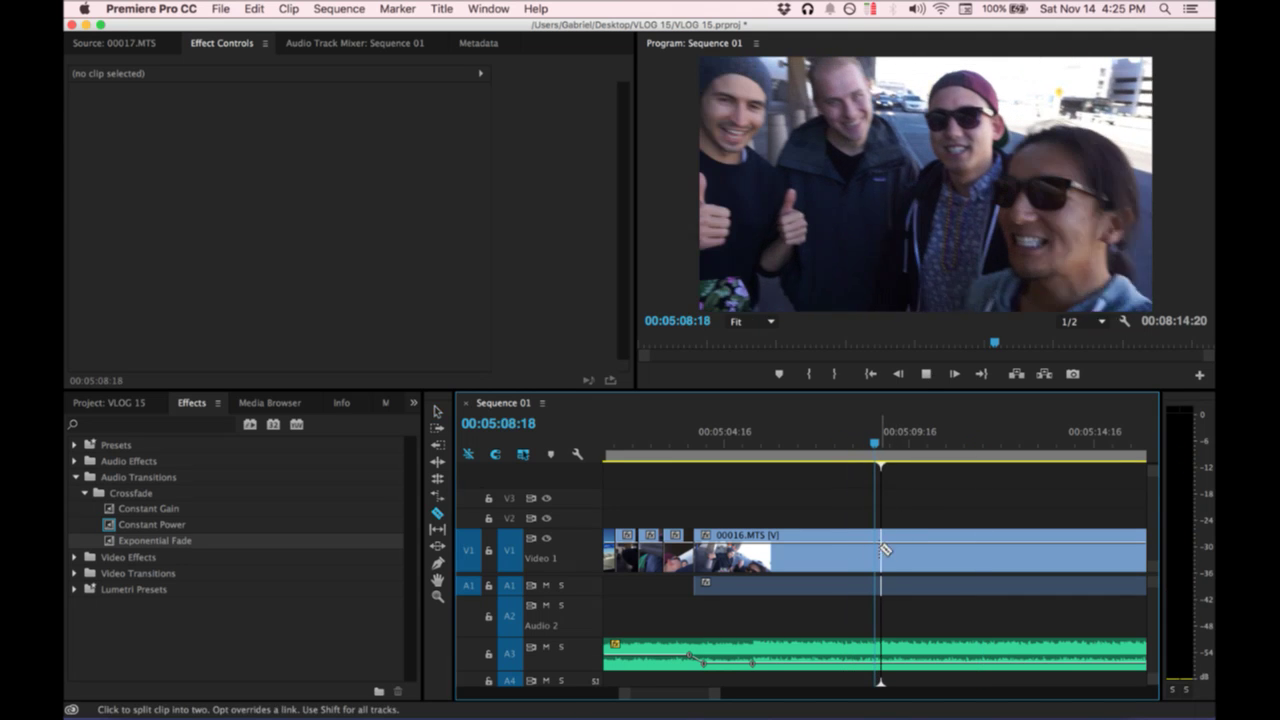
left_click(883, 553)
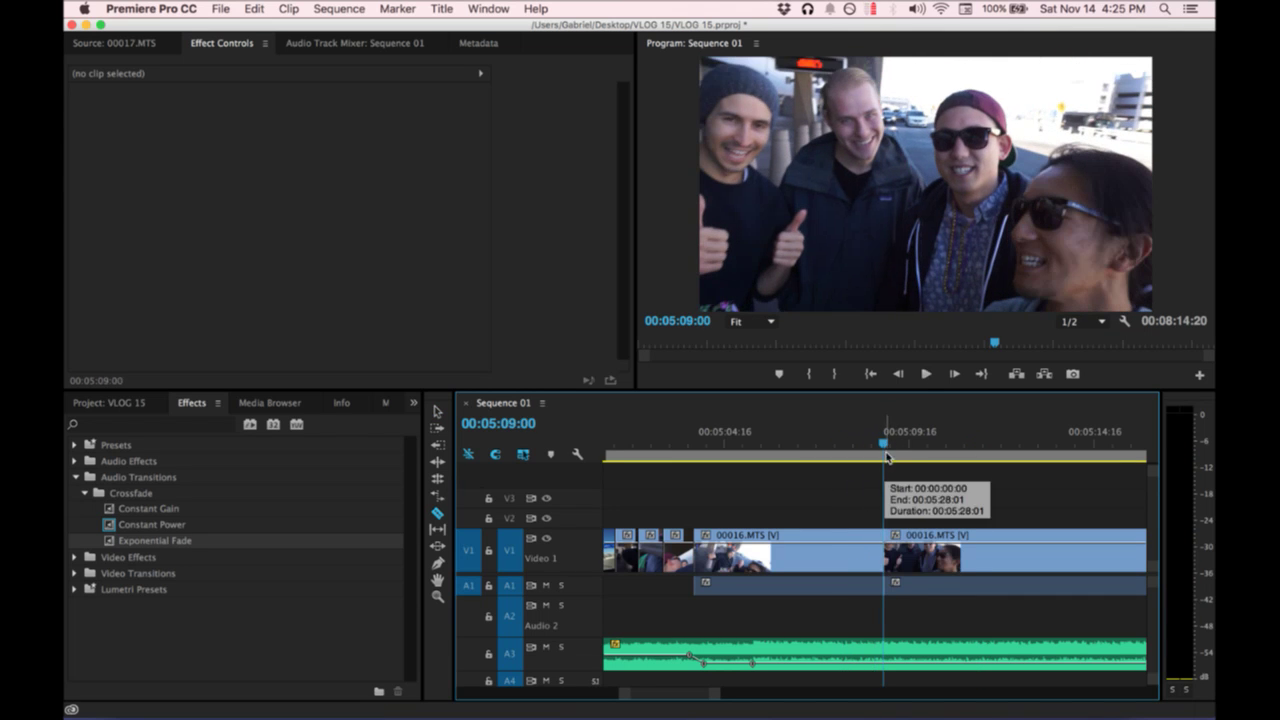
Split 00016.MTS again at 00:05:11:18, delete the section between the two cuts and close the gap.
left_click(913, 452)
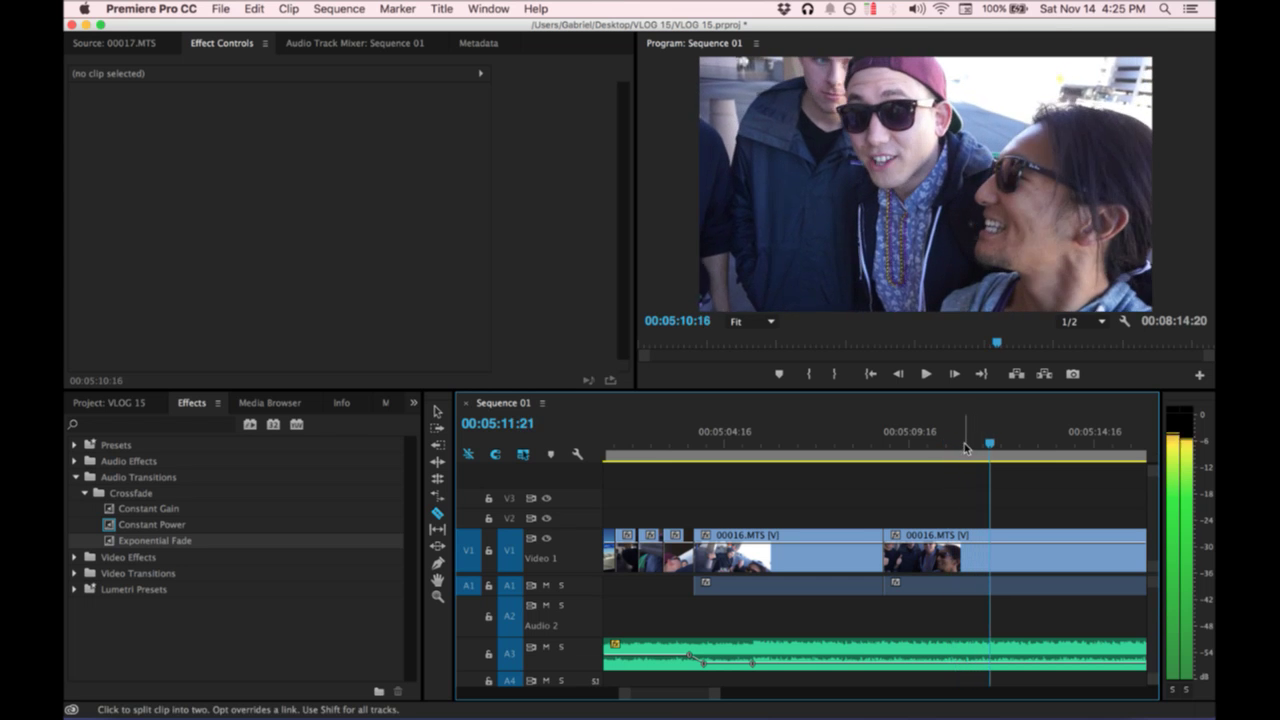
left_click_drag(987, 452, 985, 455)
left_click(986, 548)
key("v")
left_click(918, 549)
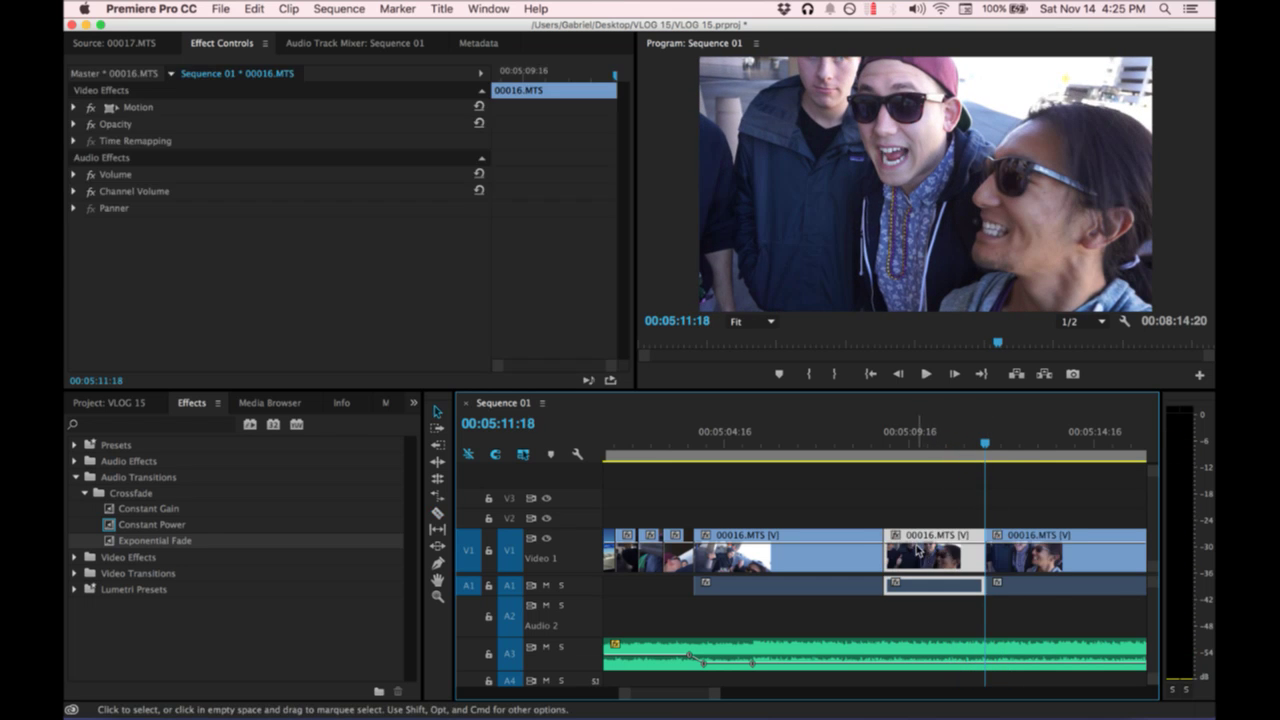
key("Delete")
left_click(912, 549)
key("Delete")
Play to the end of 00016.MTS and move the VLOG 14.mp4, demo reel and EndPlate.jpg clips up against it.
left_click(882, 454)
key("space")
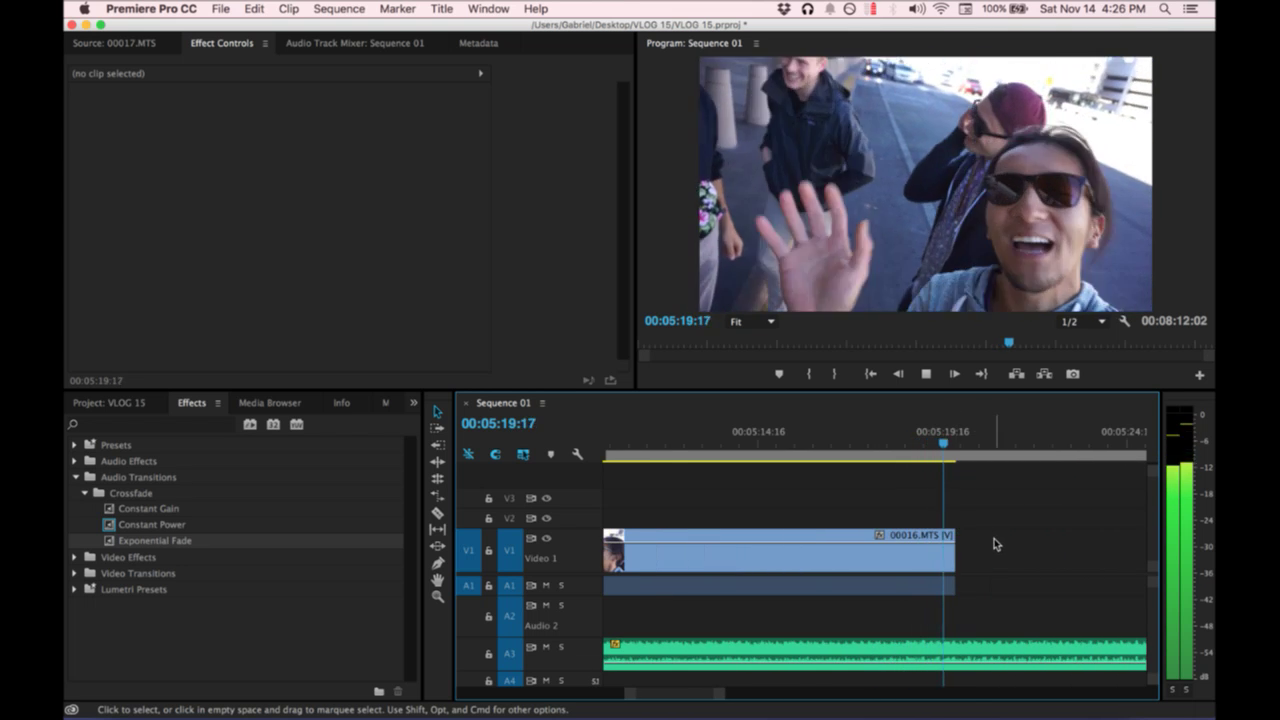
key("space")
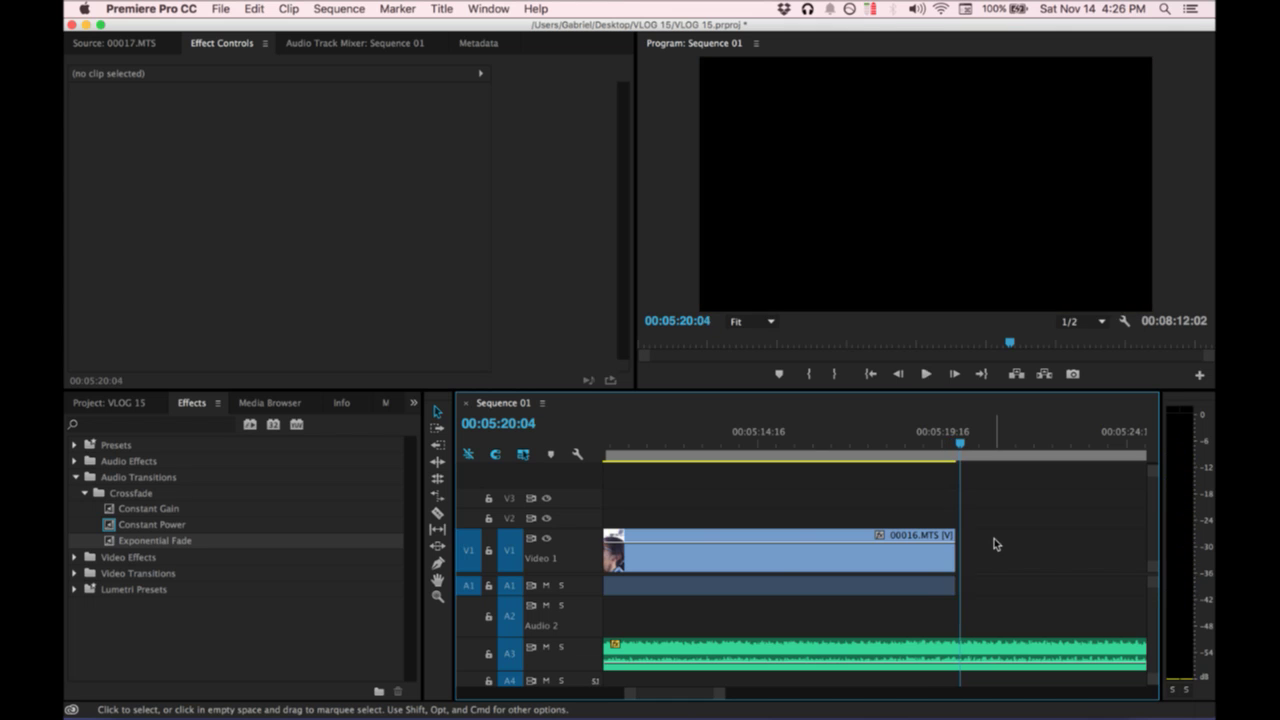
key("minus")
key("minus")
left_click_drag(983, 501, 932, 556)
key("equal")
key("equal")
key("equal")
key("minus")
Keyframe the music at -20 dB just before the end plate and raise it to 0 dB at 00:05:20:03.
left_click(846, 443)
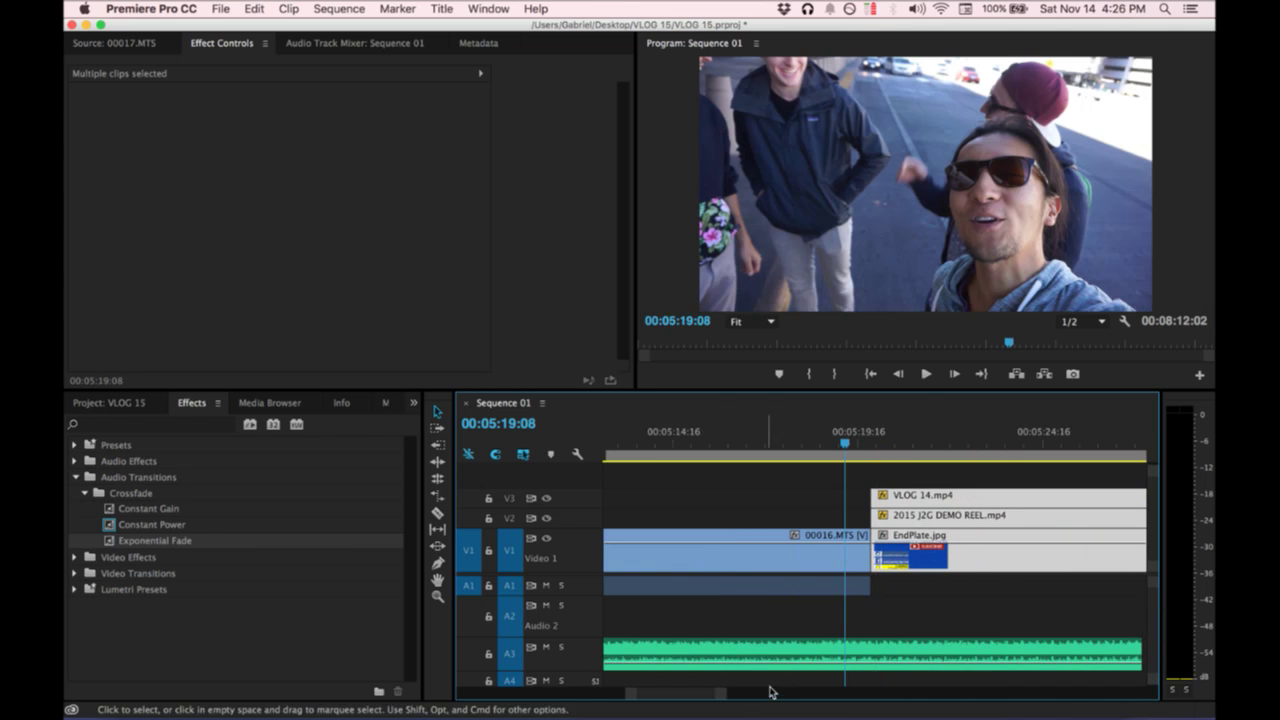
left_click(850, 655)
left_click(858, 443)
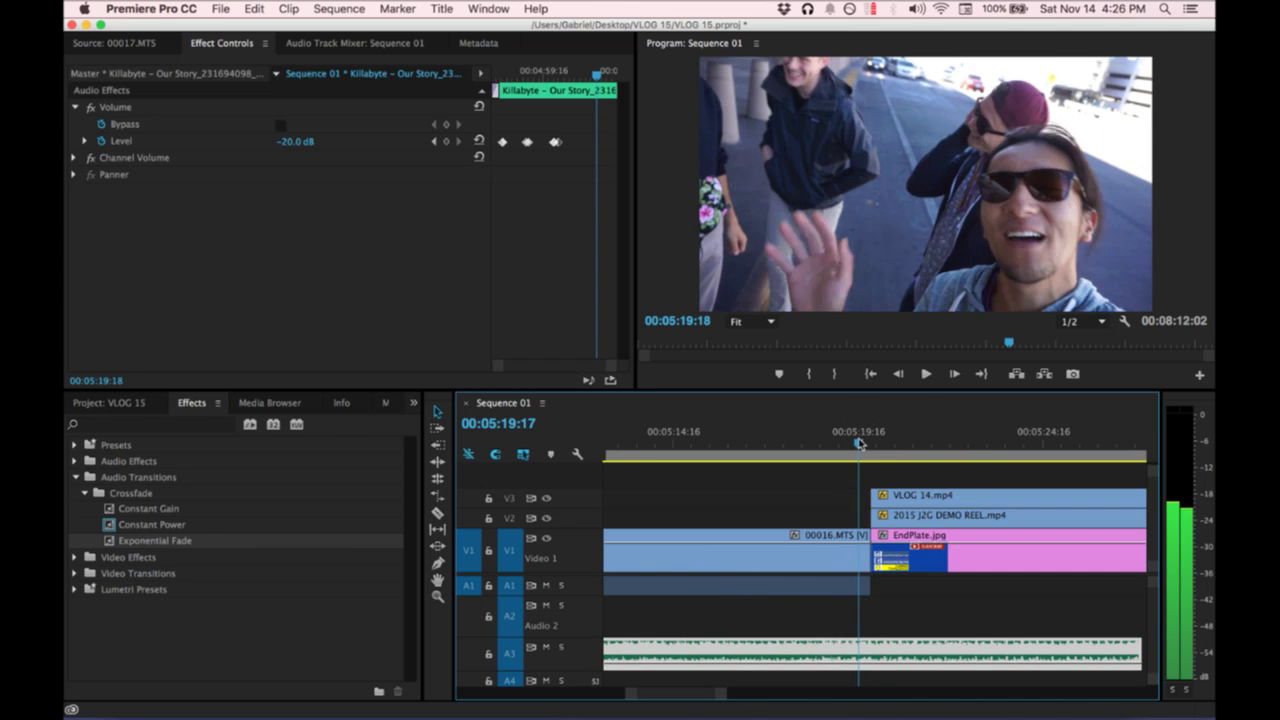
left_click_drag(860, 443, 857, 443)
left_click(447, 143)
key("space")
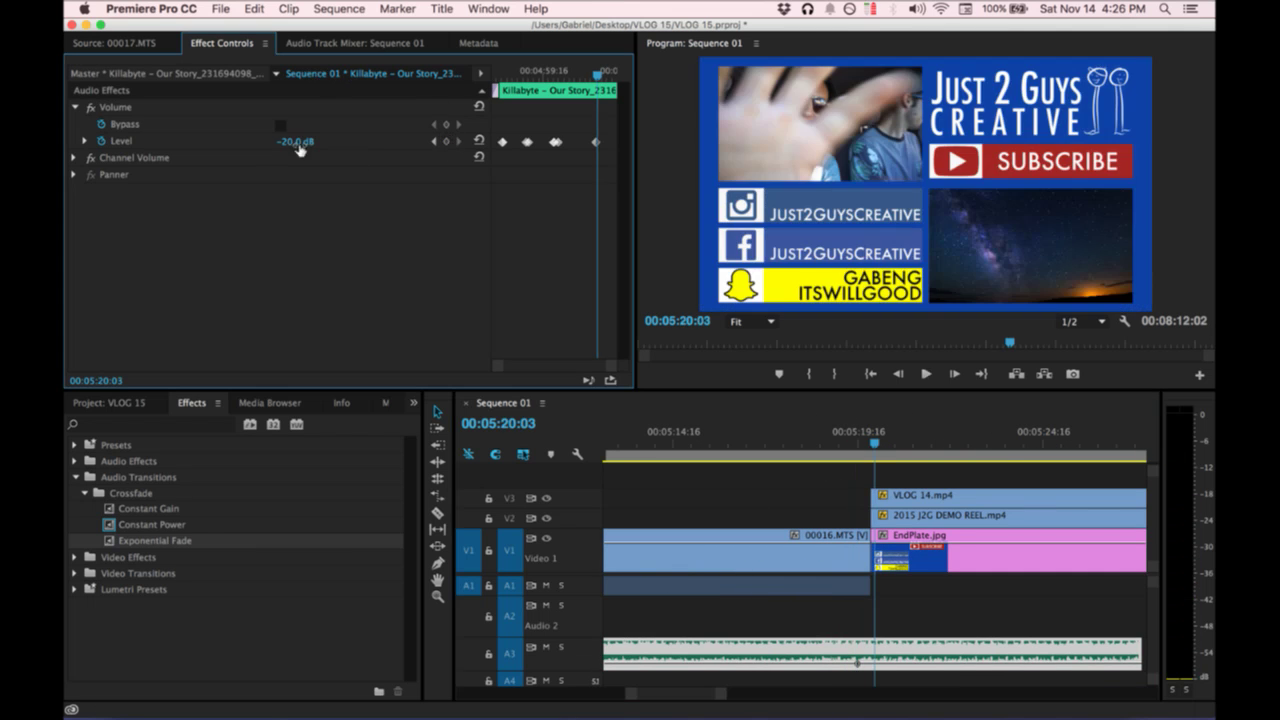
key("Return")
key("space")
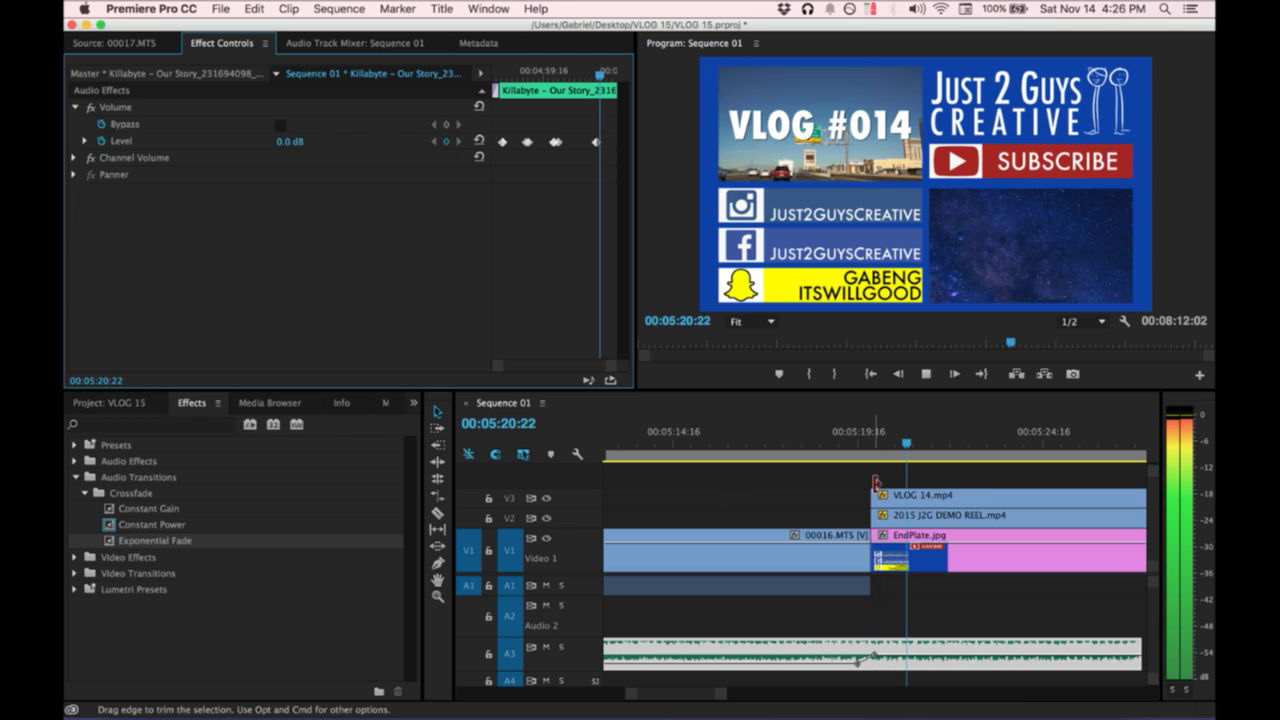
Move the -20 dB music keyframe earlier, to about 00:05:18:04, so the rise into the end plate is longer.
left_click(813, 436)
left_click(458, 142)
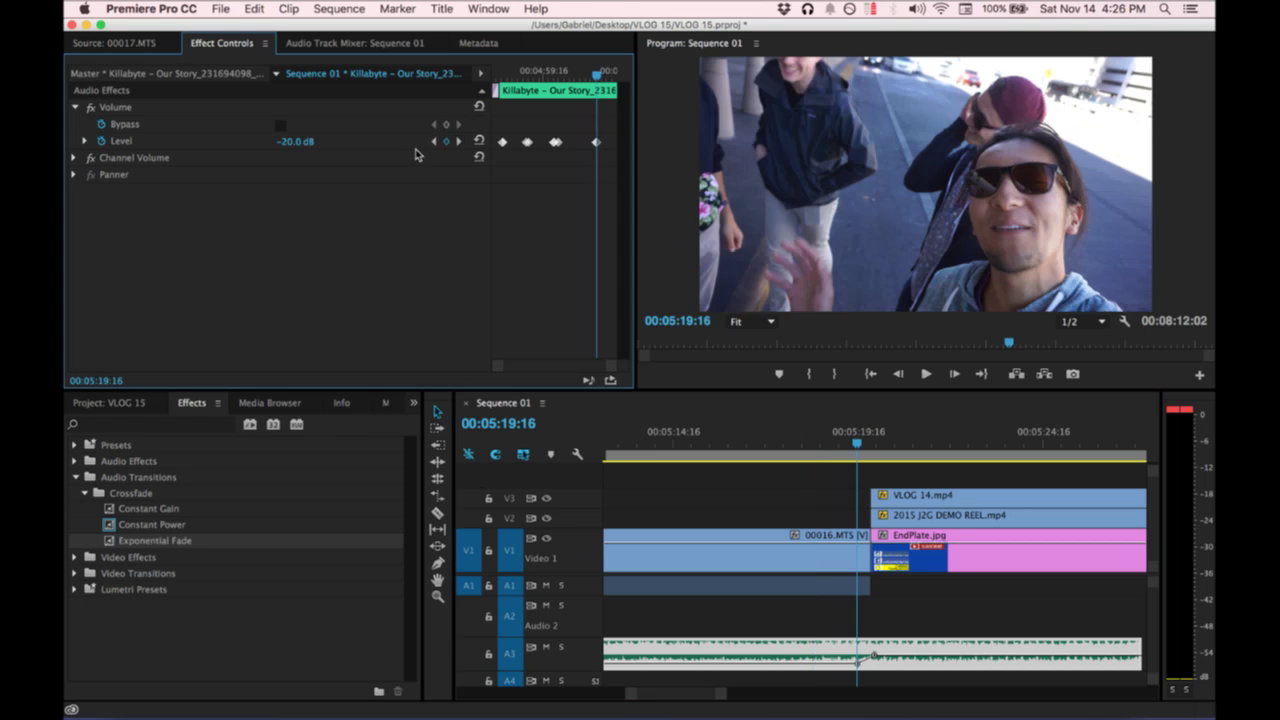
key("equal")
key("equal")
key("equal")
key("equal")
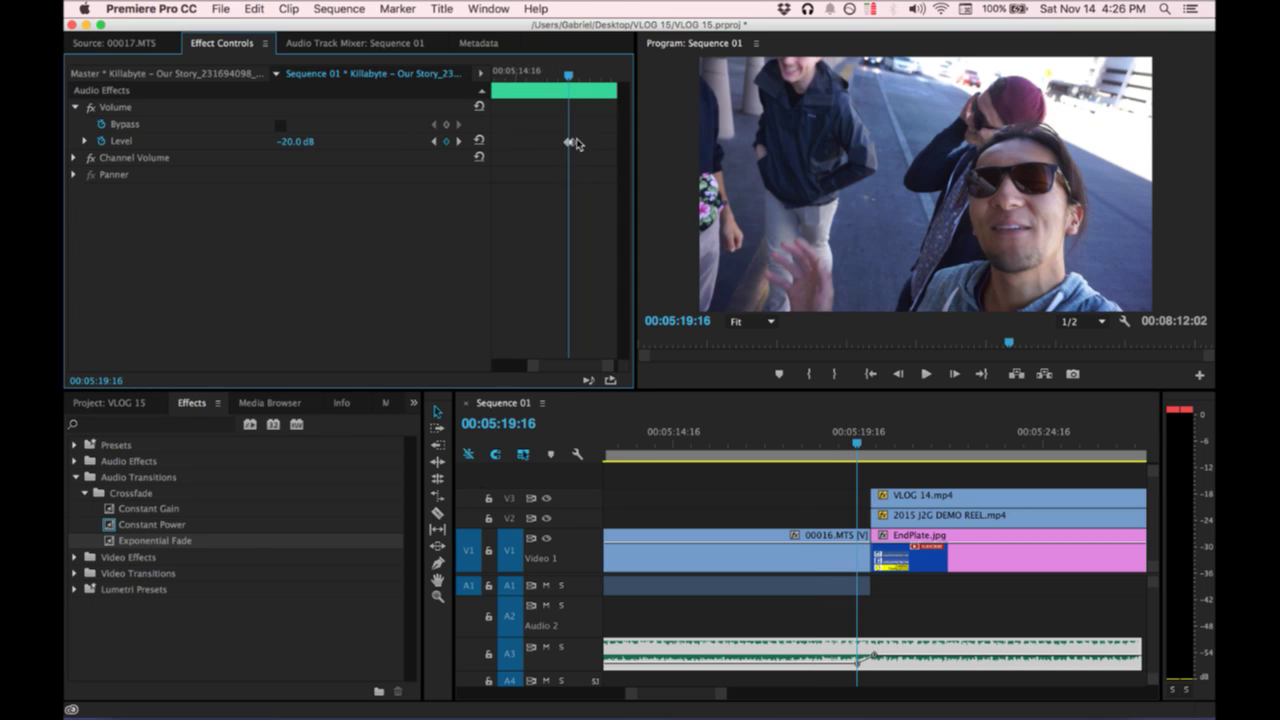
left_click(505, 78)
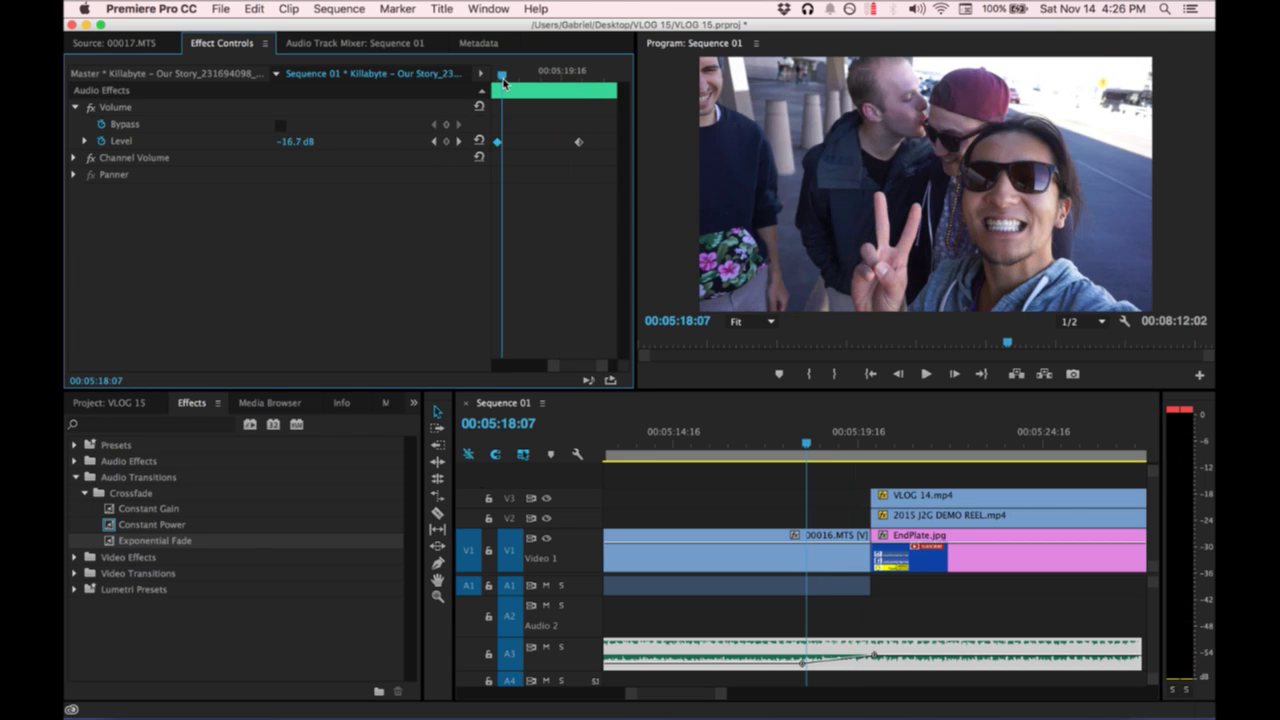
Play the music rise into the end plate and check where the music clip ends against the end plate clips.
key("space")
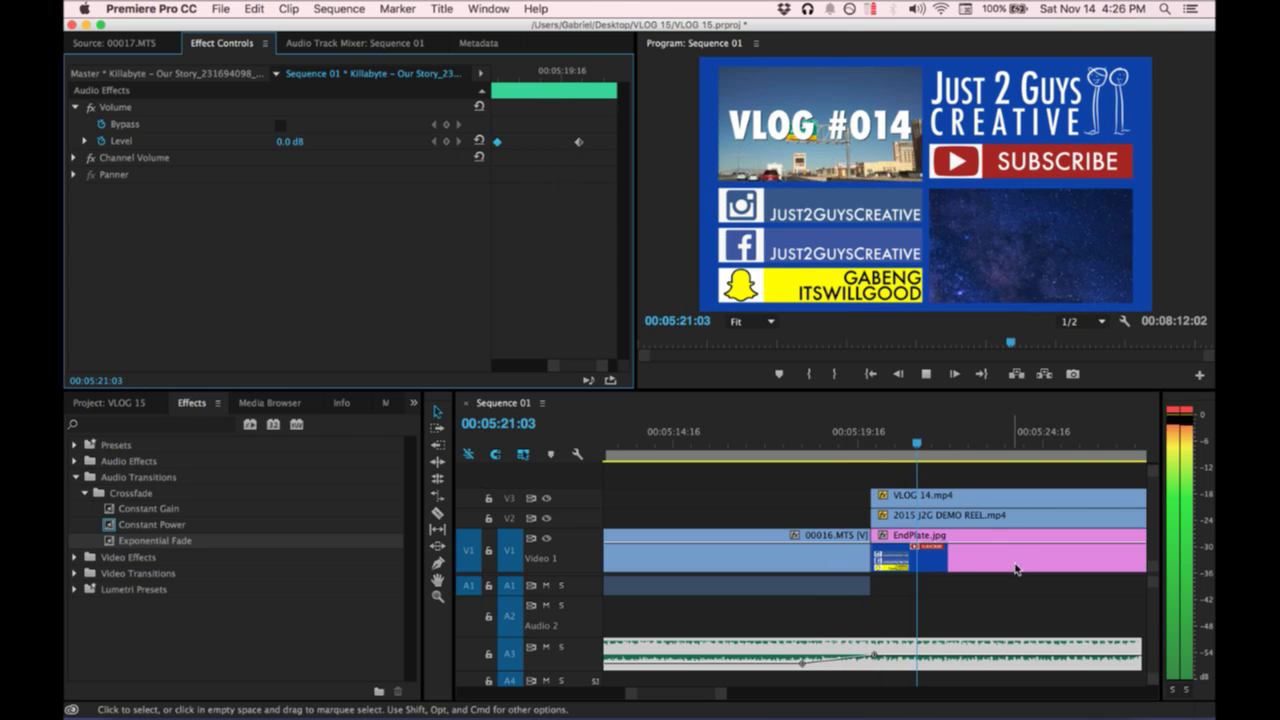
scroll(998, 619, "right", 2)
scroll(1000, 618, "left", 1)
left_click(1002, 615)
key("minus")
key("minus")
key("minus")
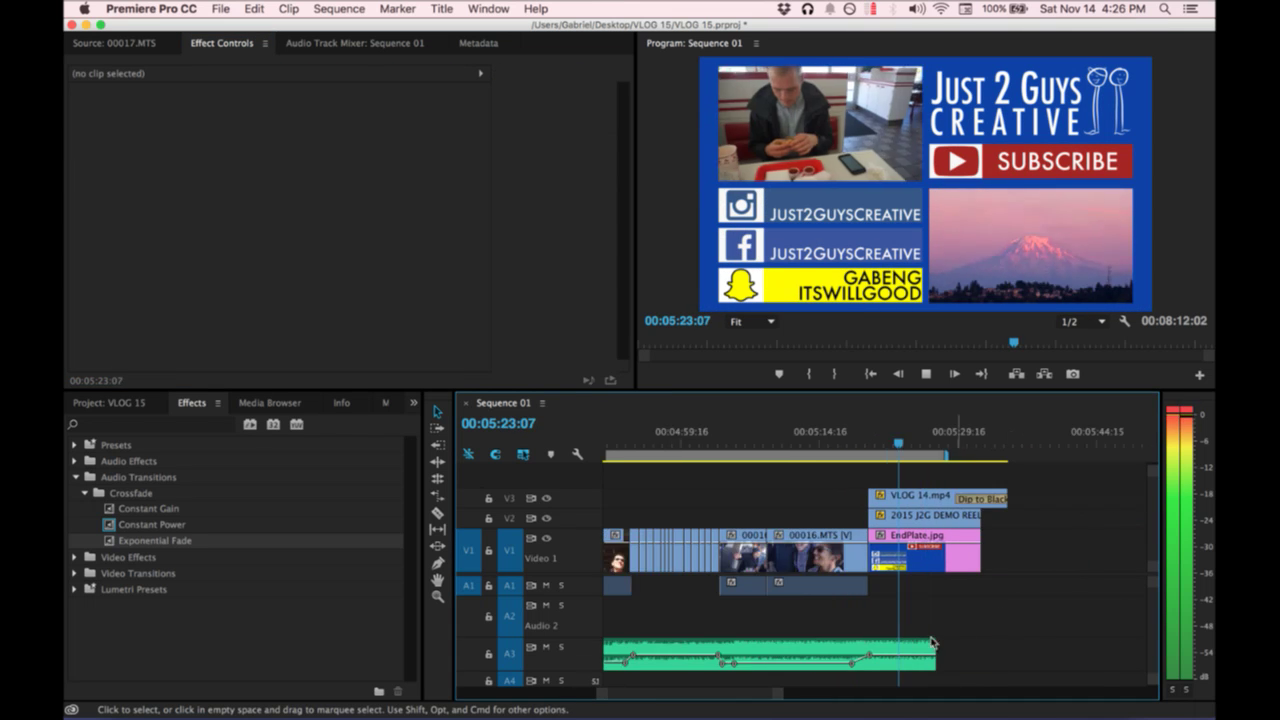
key("space")
Reveal the Killabyte music clip's source file in Finder and close the Finder windows.
right_click(849, 659)
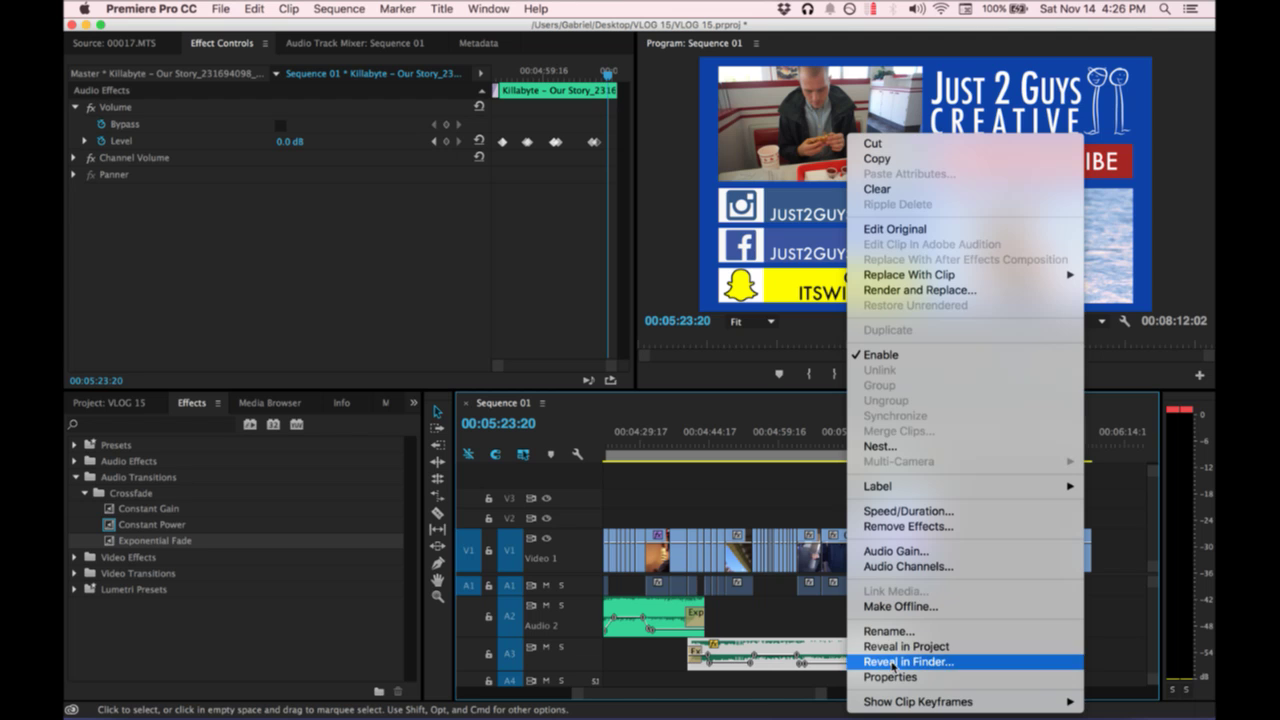
left_click(866, 662)
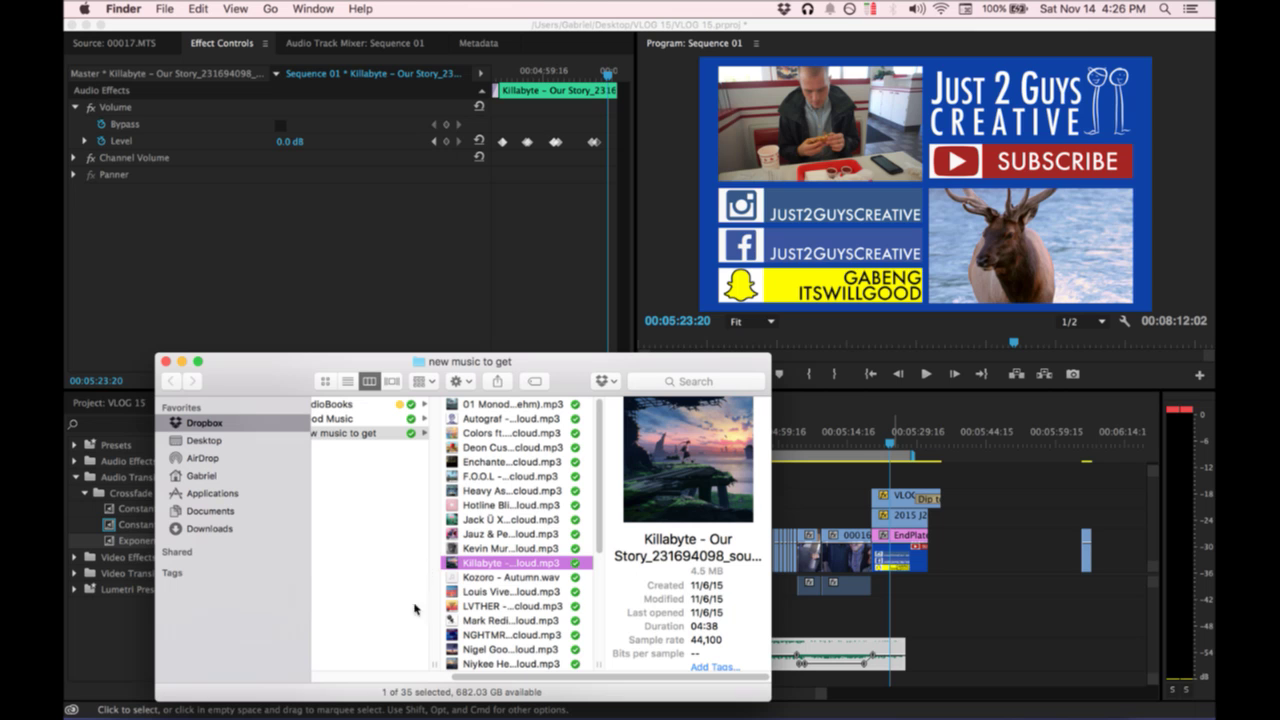
left_click(165, 362)
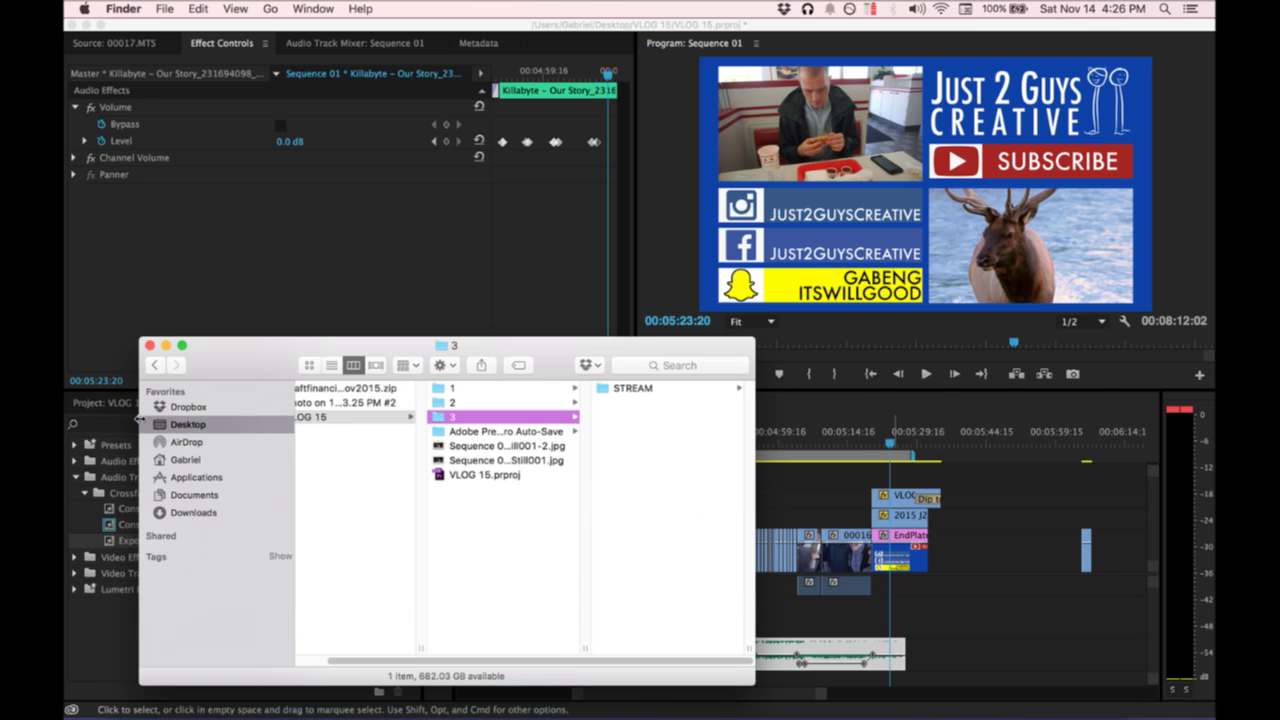
left_click(149, 345)
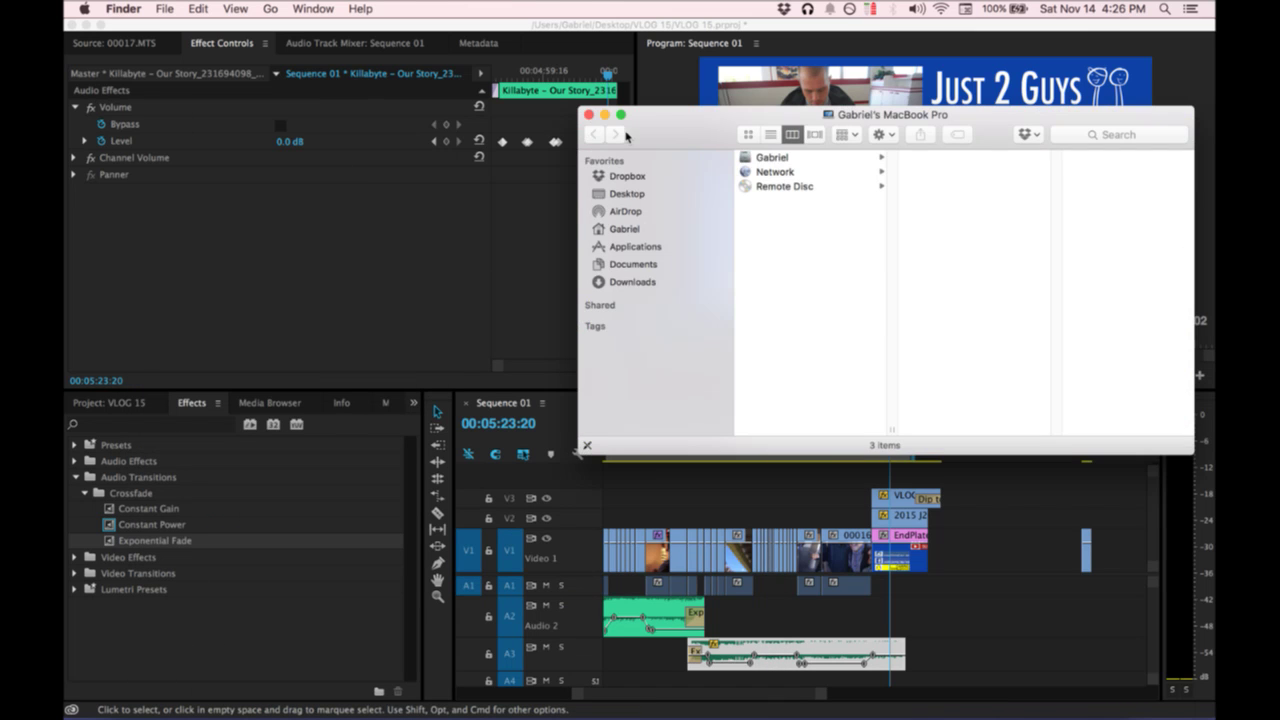
left_click(589, 115)
Show the VLOG 15 project's media list and bring up the options for the Killabyte music clip.
left_click(110, 403)
left_click(110, 403)
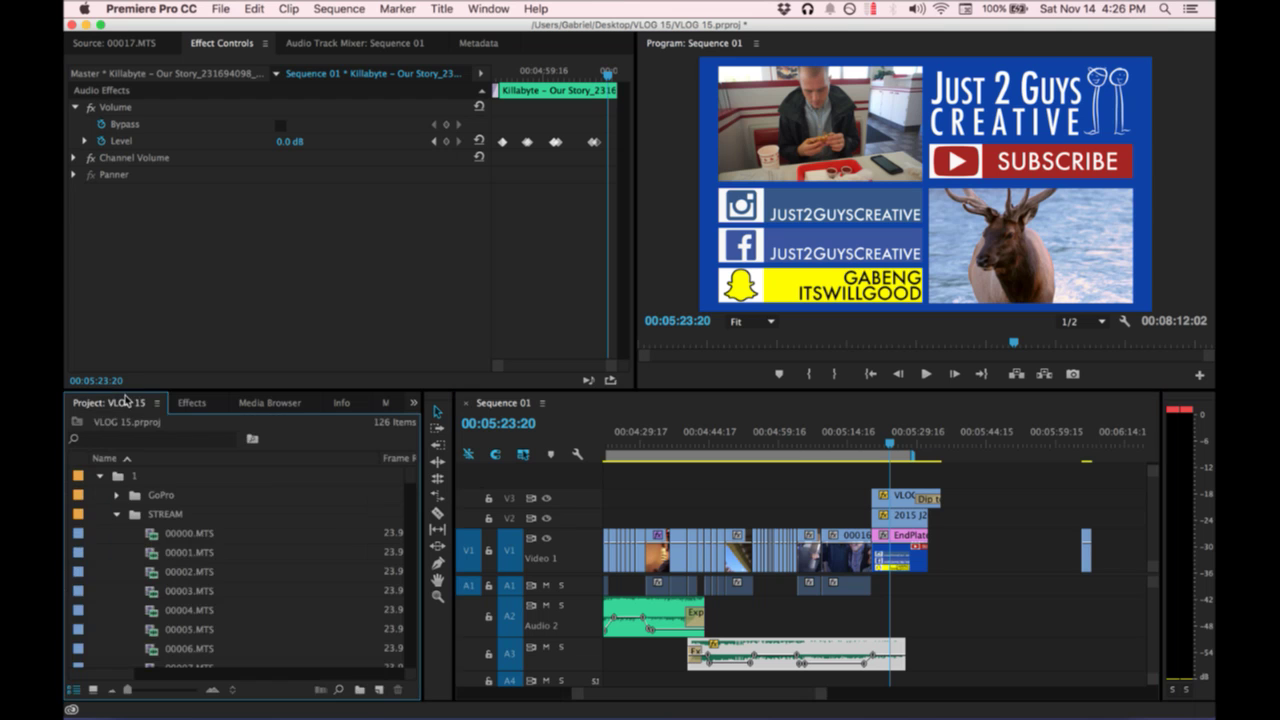
right_click(775, 647)
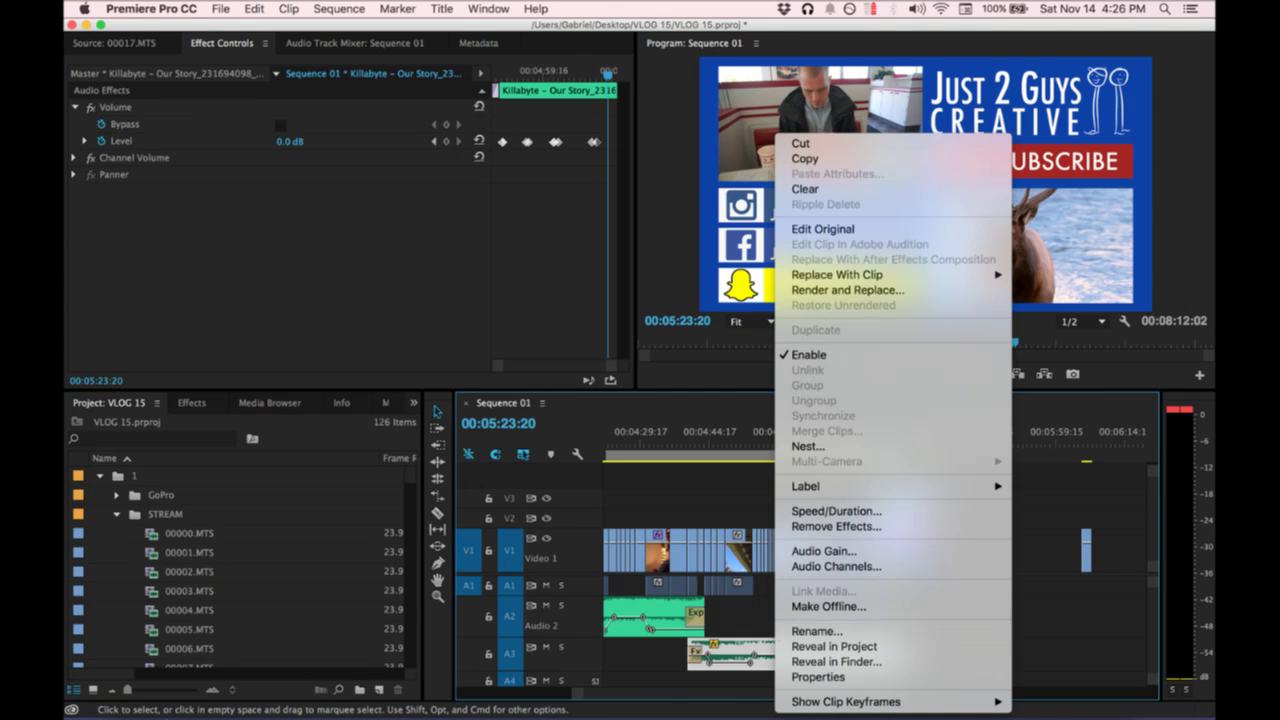
Switch to Wirecast and cue the FaceTime HD Camera Video shot in the preview.
key("ctrl+Up")
left_click(265, 295)
left_click(450, 540)
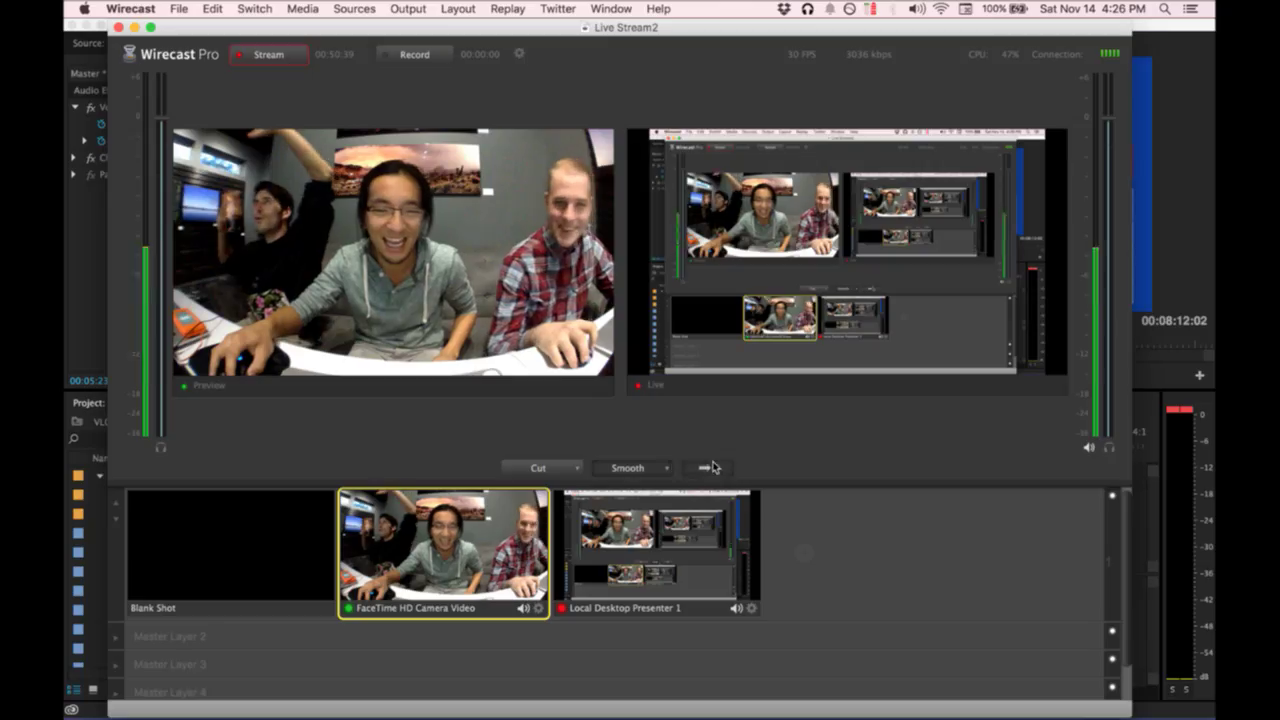
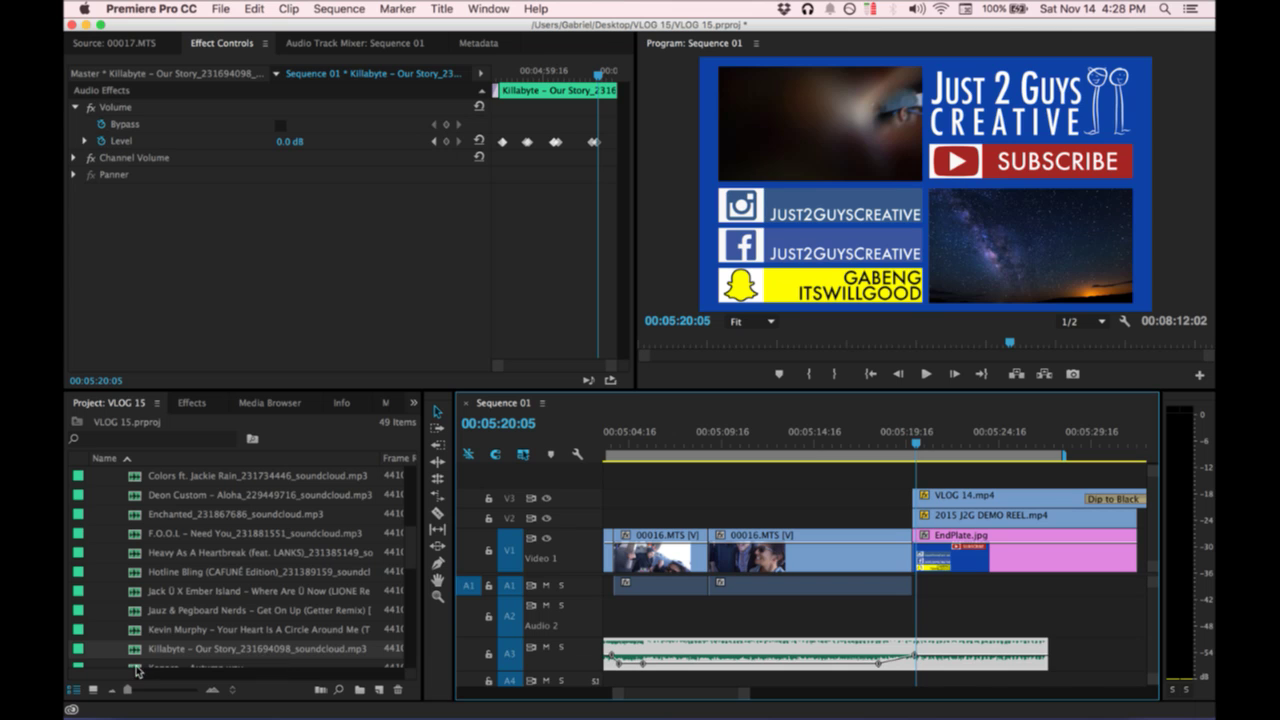
Open the Killabyte – Our Story music in the source viewer and audition it up to 00;03;14;24.
double_click(137, 650)
key("space")
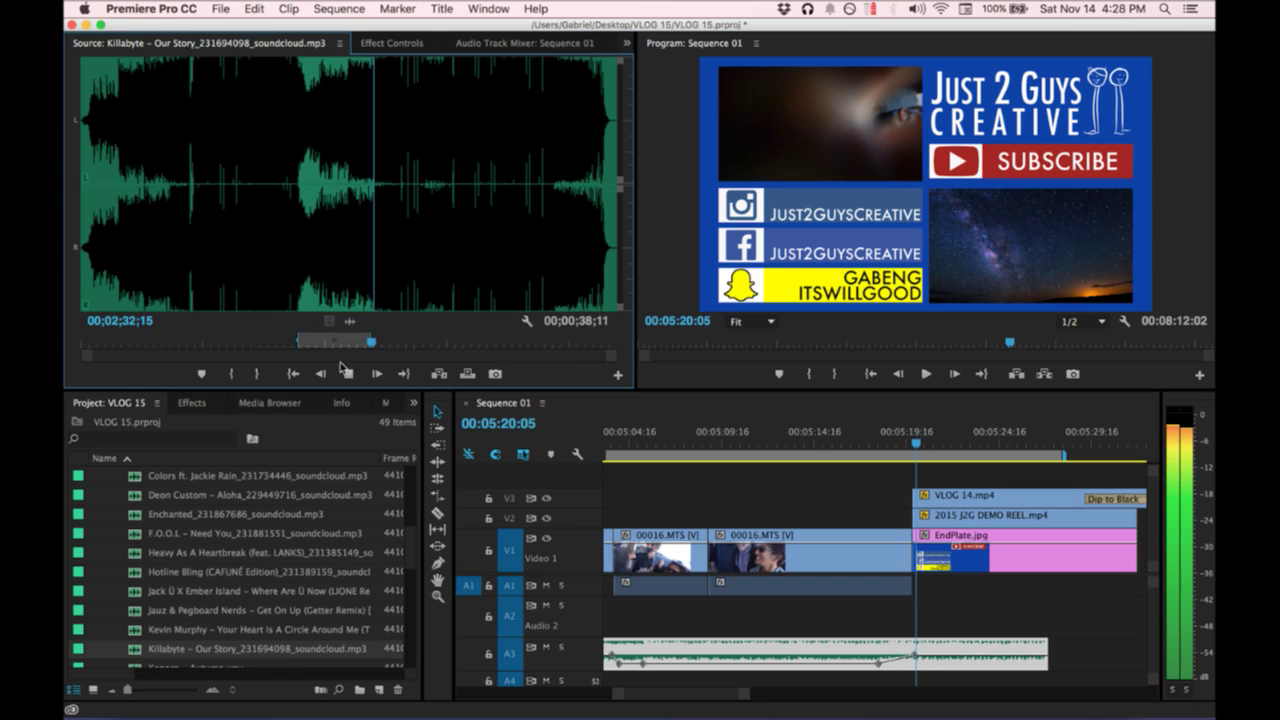
left_click(452, 345)
key("space")
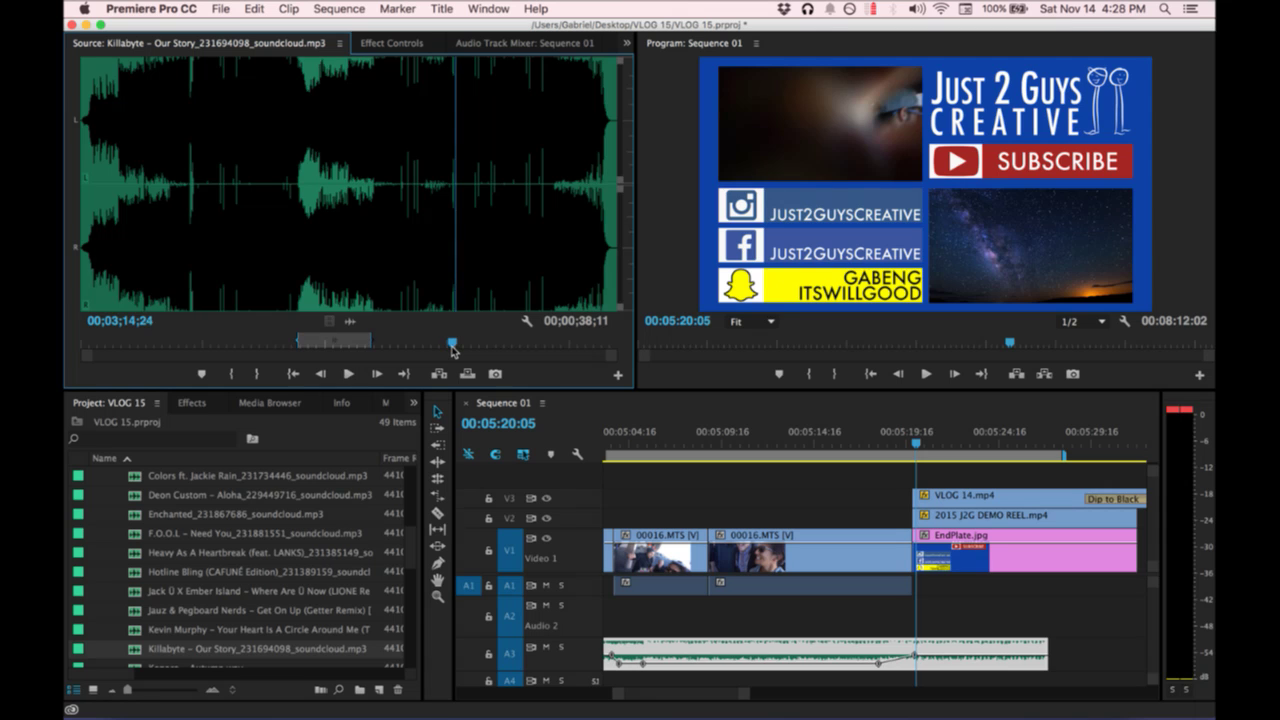
Find the beat change in the source music and mark a new In point at about 00;03;12.
key("equal")
key("equal")
key("equal")
left_click(301, 344)
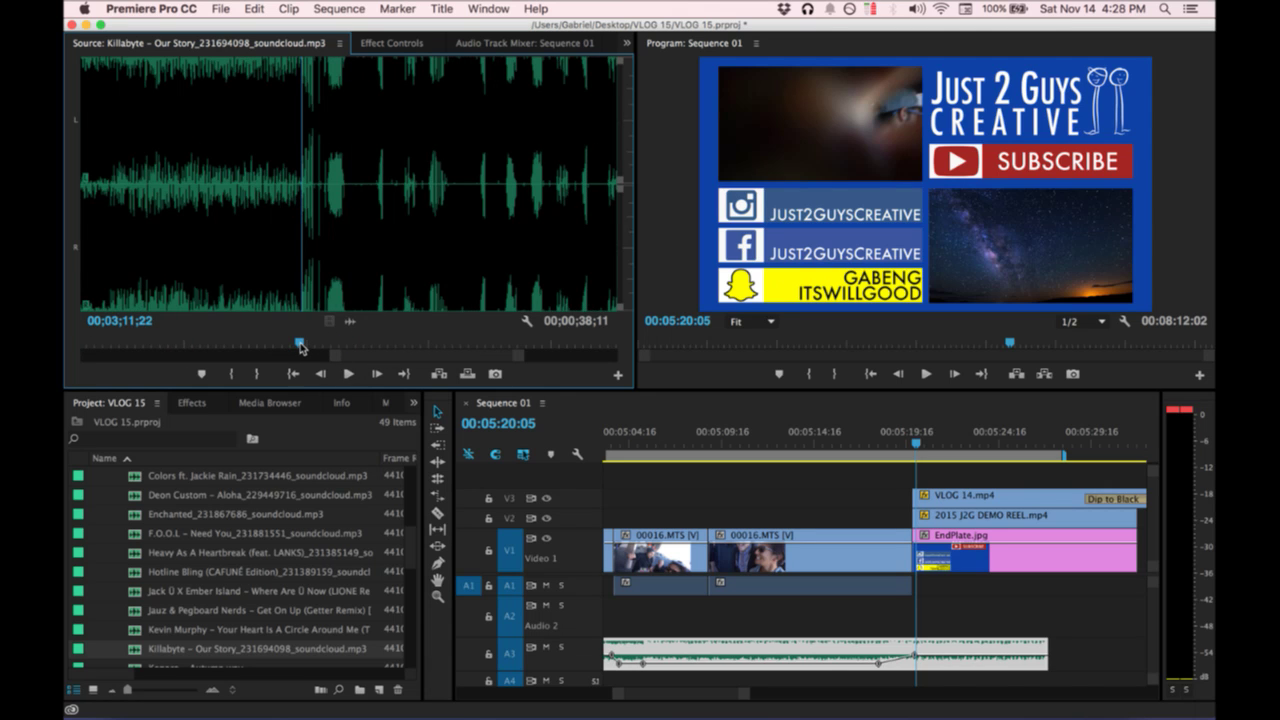
key("ctrl+Up")
key("ctrl+Up")
key("space")
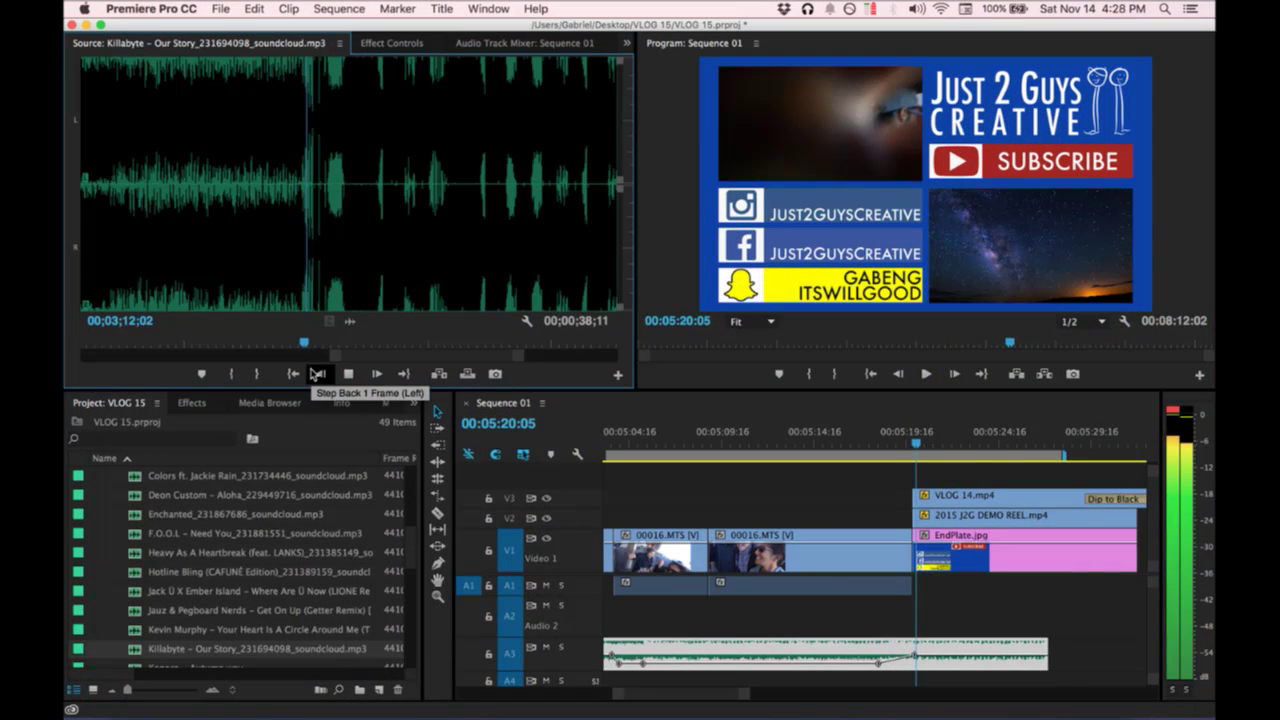
key("i")
key("space")
Re-mark the source music's In point at about 00;03;11;22 and audition it from there up to 00;03;16;21.
left_click(302, 352)
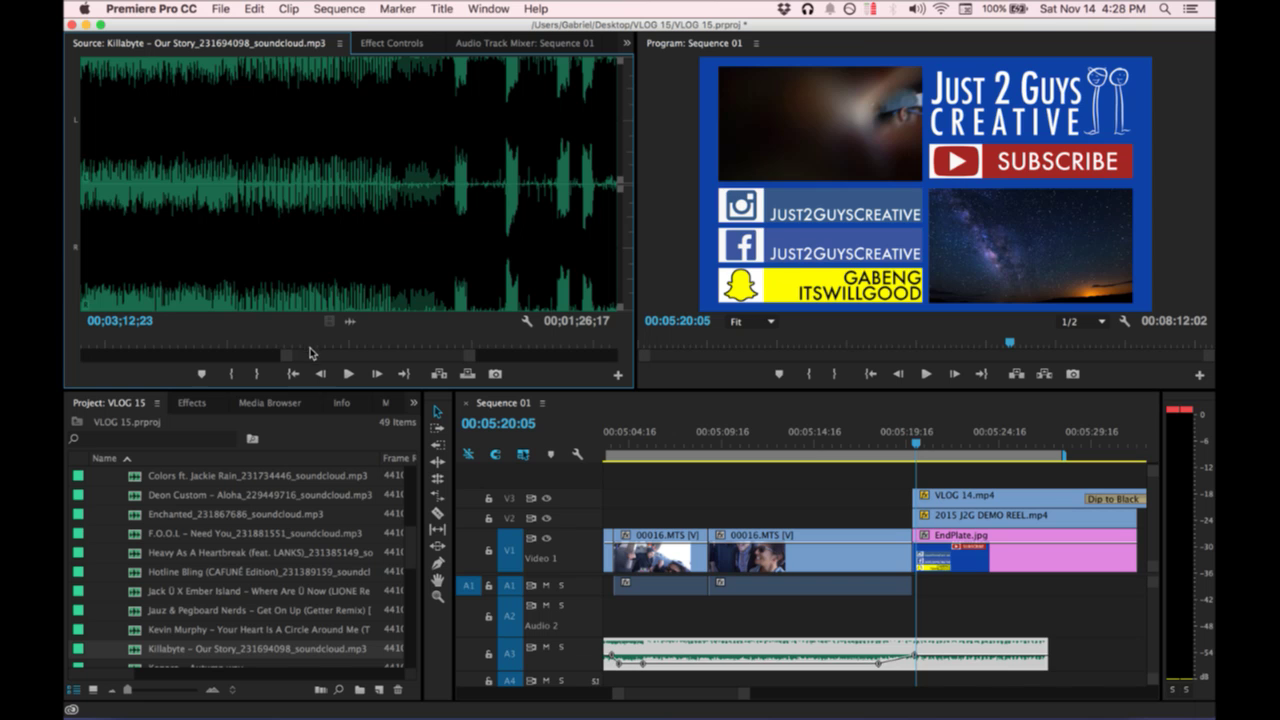
mouse_move(319, 364)
left_mouse_down()
mouse_move(371, 347)
mouse_move(438, 367)
mouse_move(321, 350)
left_mouse_up()
left_click(315, 347)
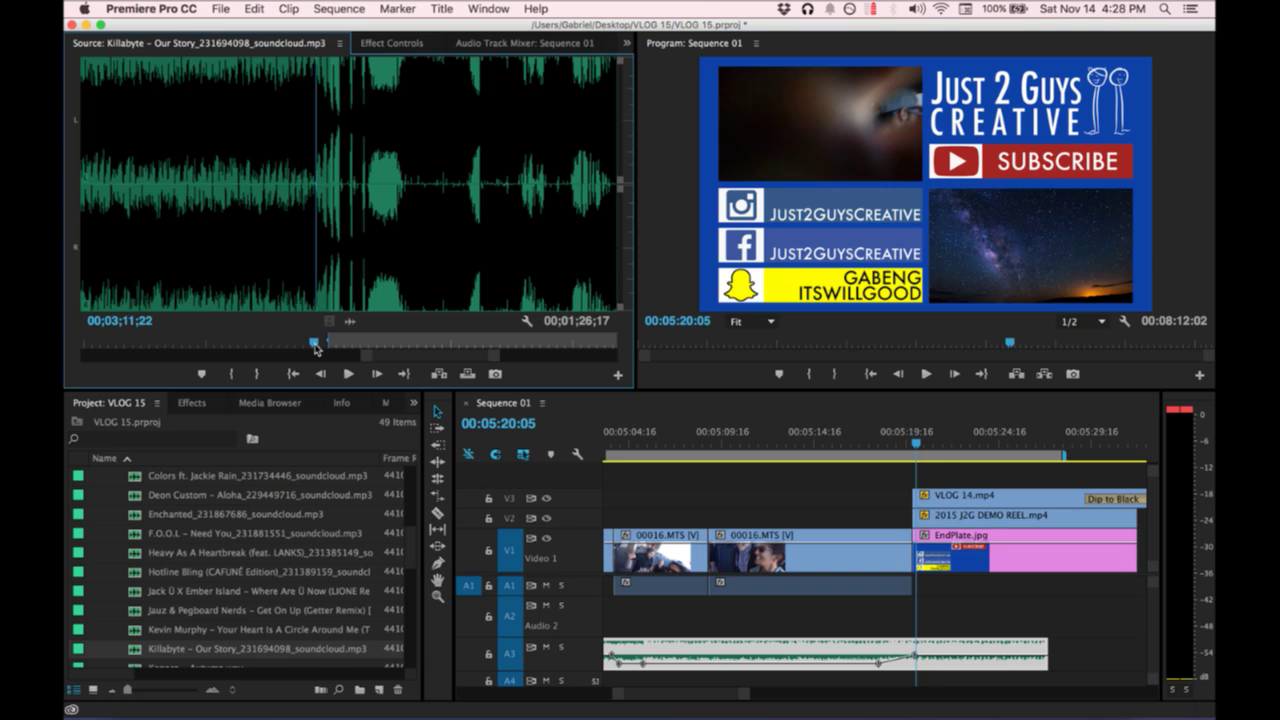
key("space")
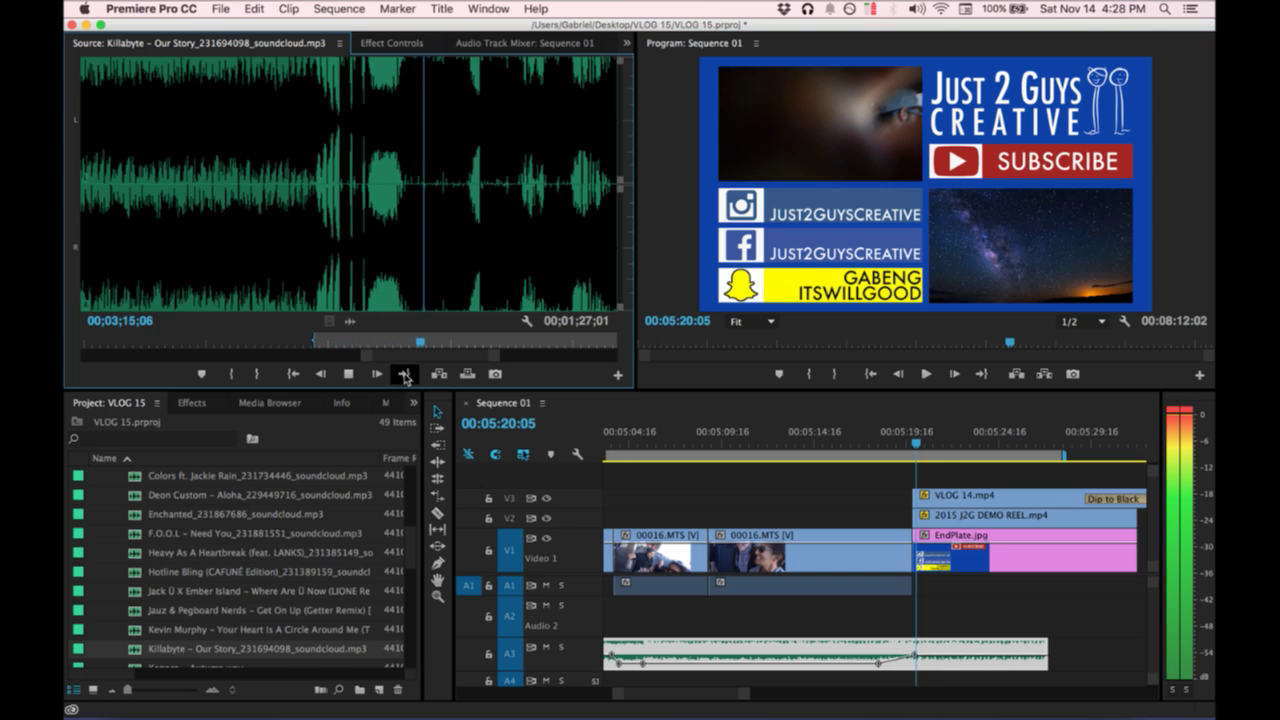
key("space")
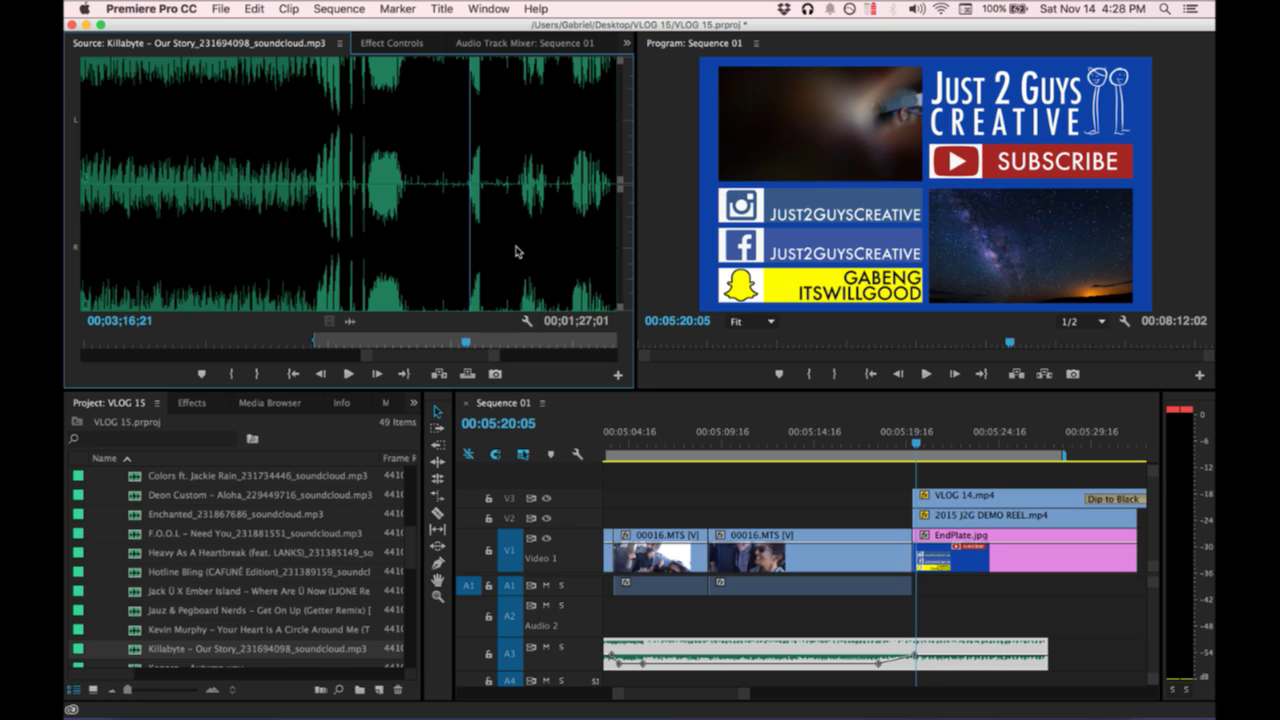
Place the music excerpt with its Out point at 00;03;18;17 on A2 from the end plate's start, and extend its end past the end plate.
key("minus")
key("minus")
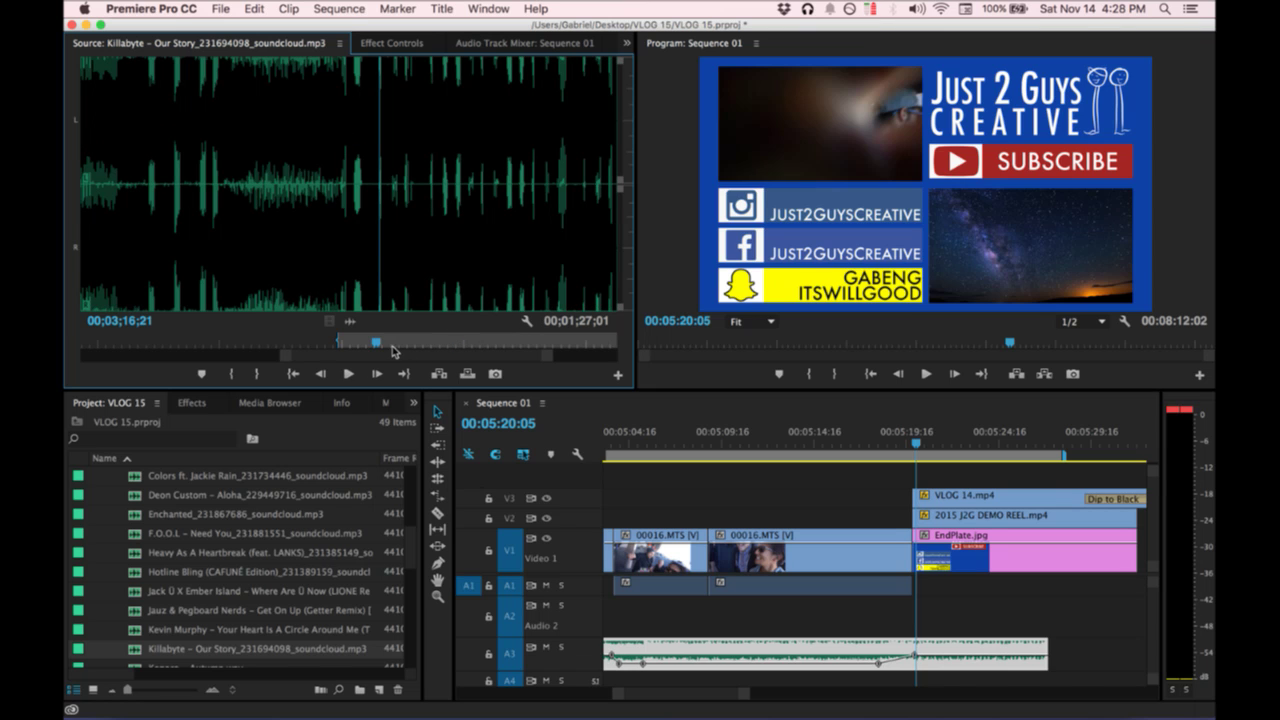
left_click(393, 350)
key("o")
left_click_drag(350, 321, 917, 630)
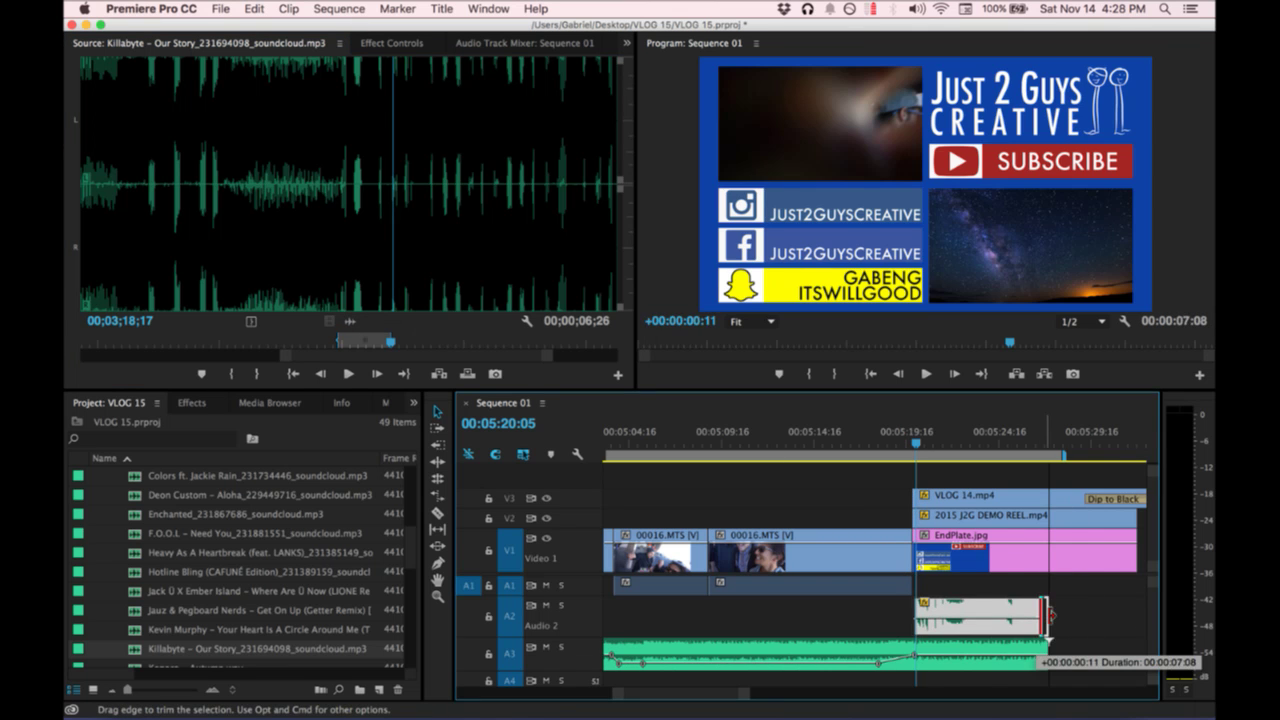
left_click_drag(1044, 614, 1146, 610)
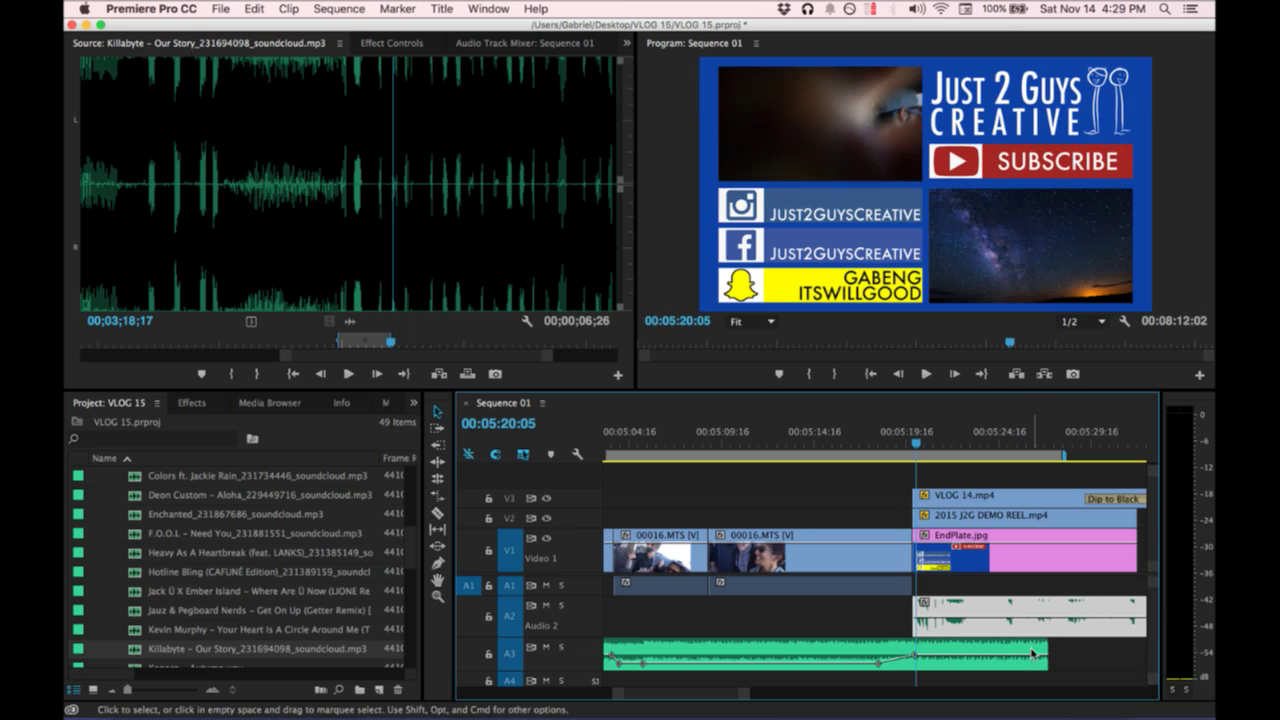
Trim the end of the A3 music back to the end plate's start and play the change.
left_click_drag(1050, 660, 912, 655)
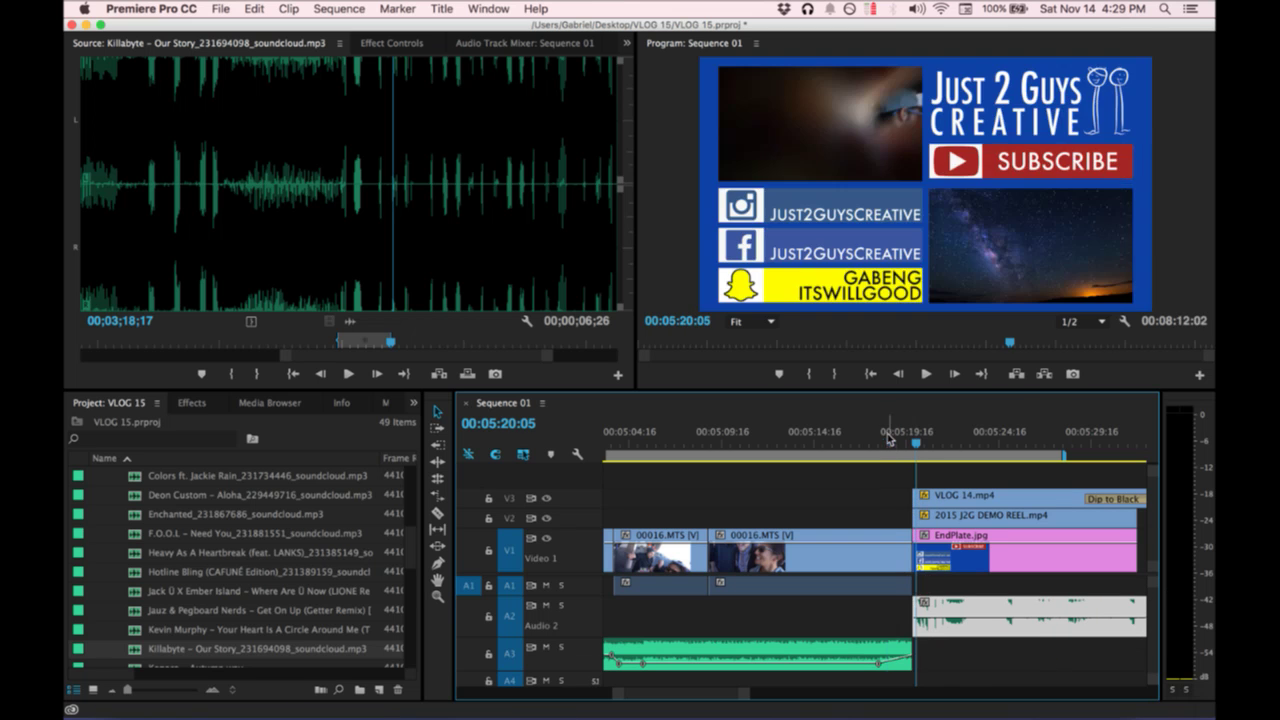
left_click(891, 442)
key("space")
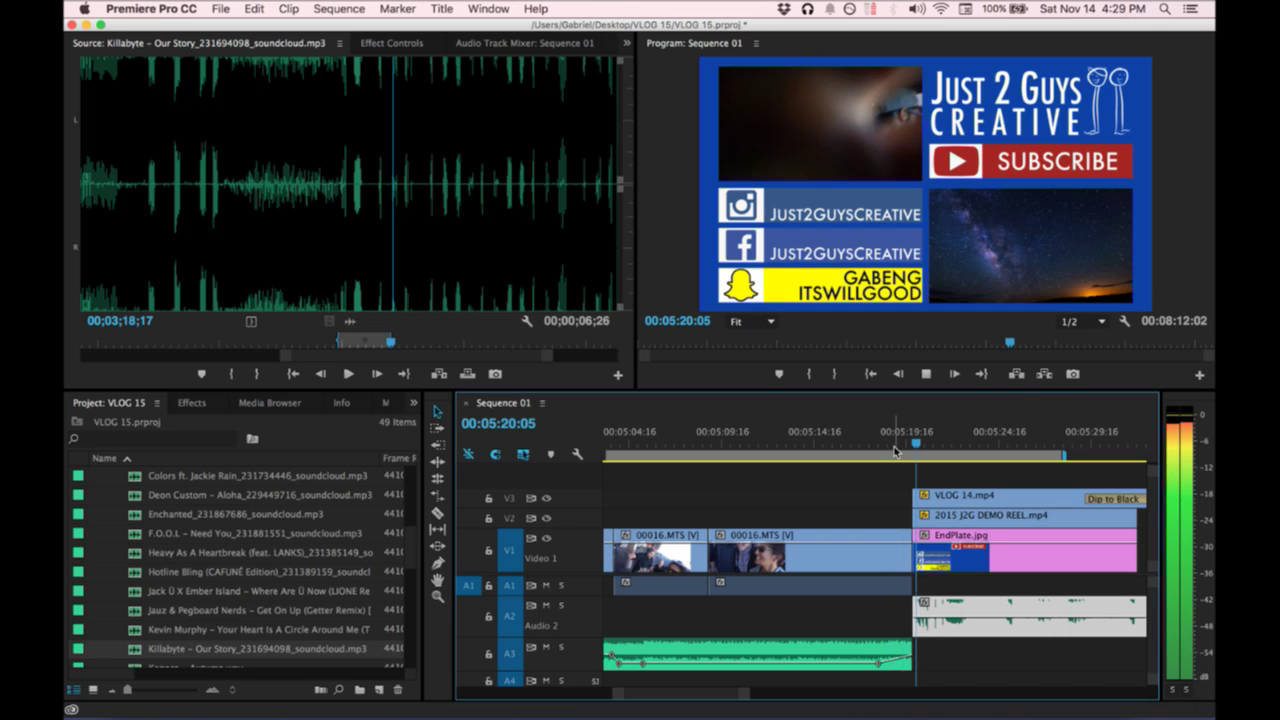
key("space")
Extend the A2 music's start 00:00:04:08 earlier and add an Exponential Fade at its beginning.
left_click_drag(909, 617, 832, 617)
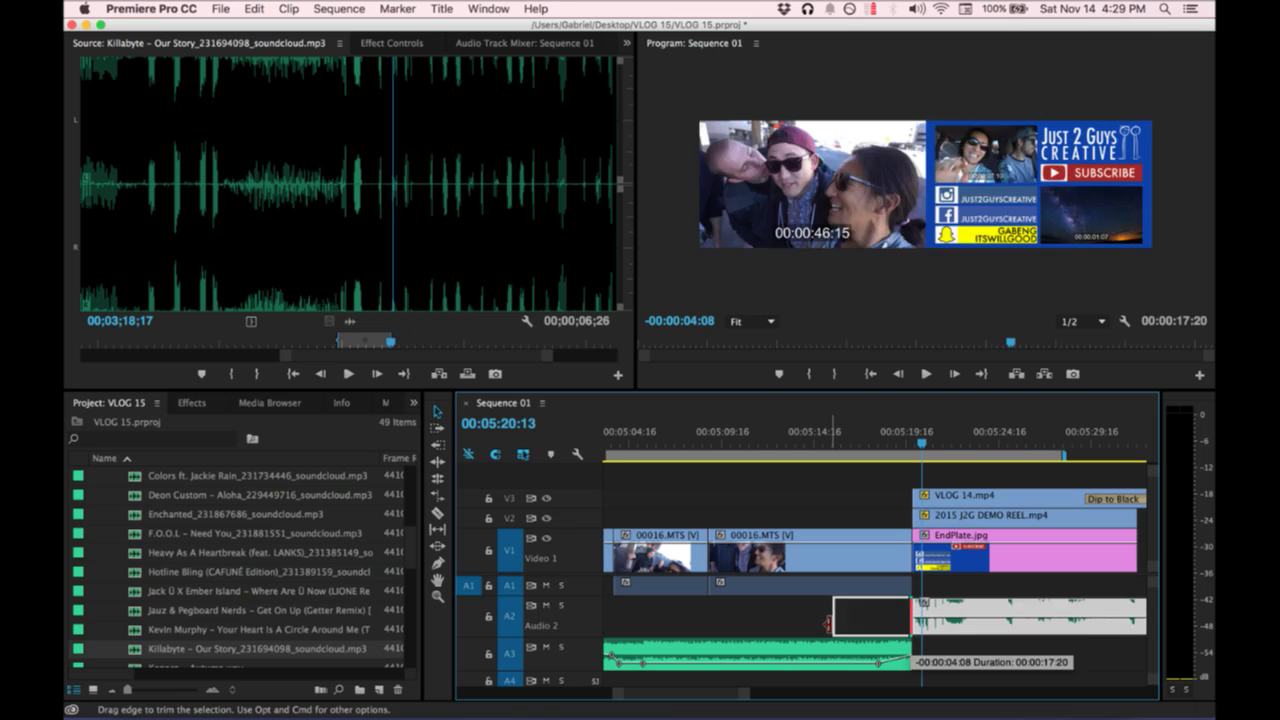
left_click(192, 402)
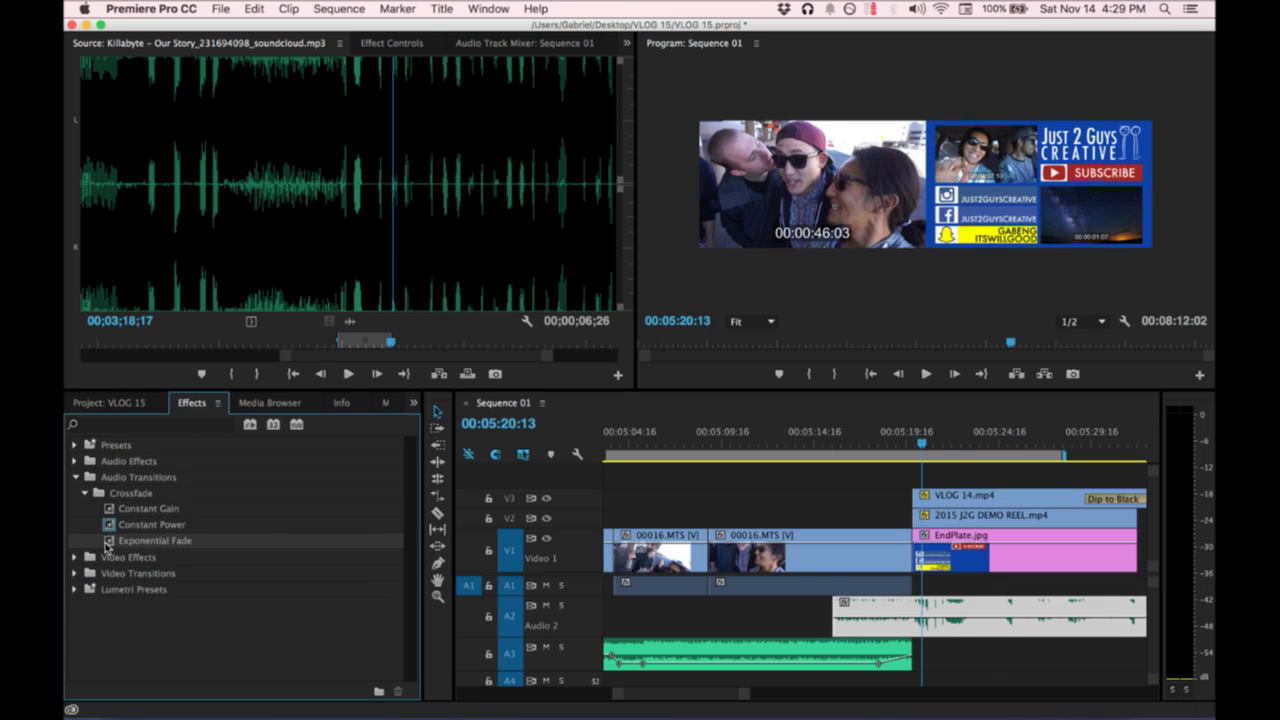
left_click_drag(107, 545, 842, 613)
Lengthen the Exponential Fade at the start of the A2 music to about two seconds.
left_click(838, 443)
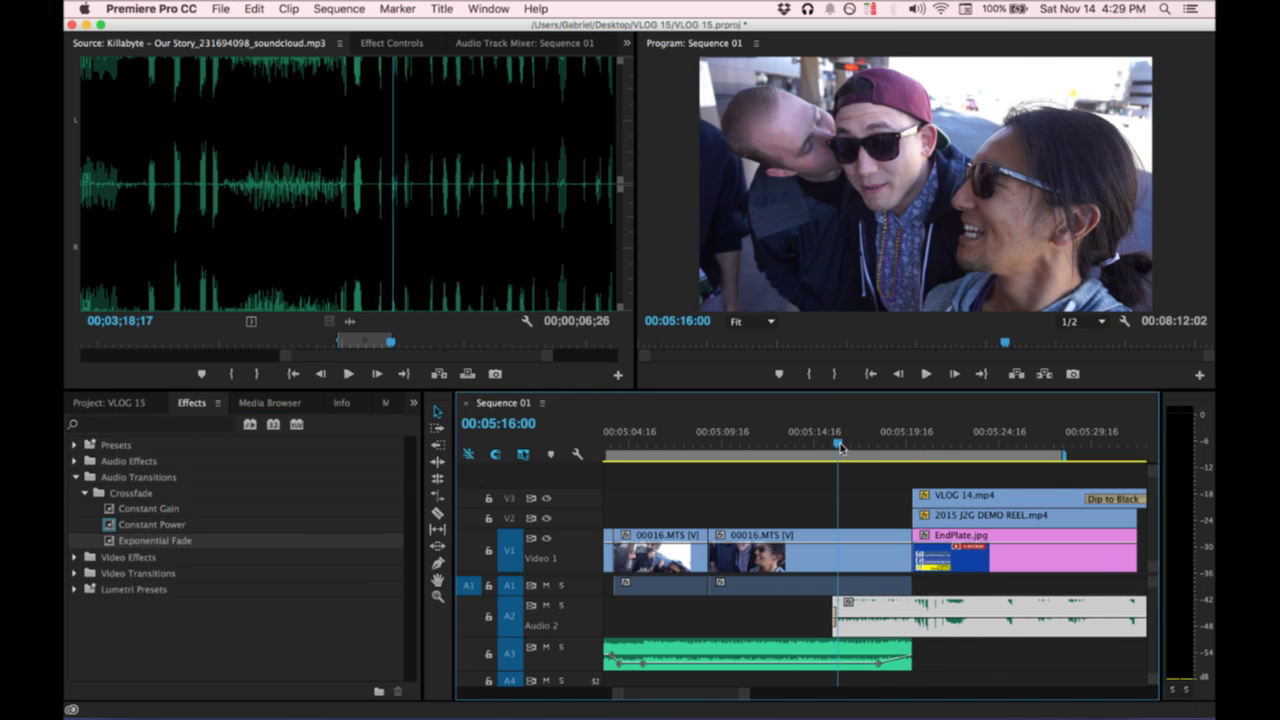
key("equal")
key("equal")
key("equal")
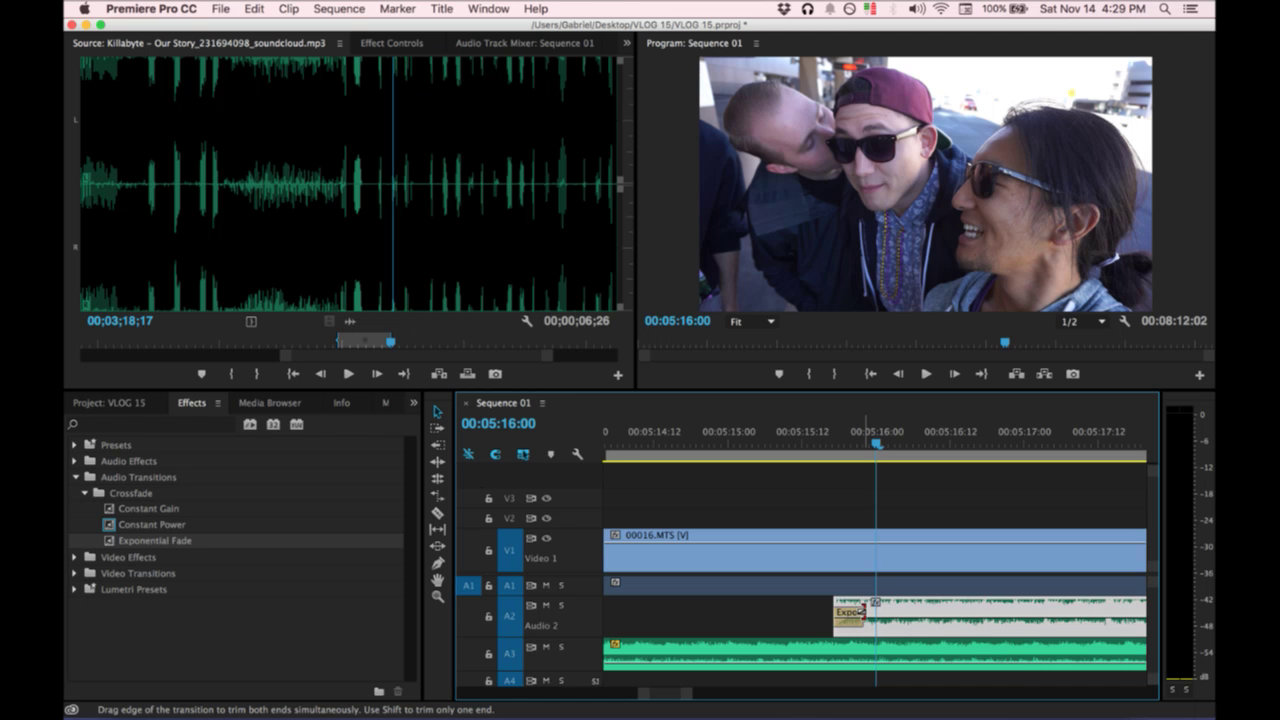
left_click_drag(866, 612, 1110, 609)
Trim the A2 music to start about 2.5 seconds before the end plate and the A3 music to end shortly after that start.
key("minus")
key("minus")
key("minus")
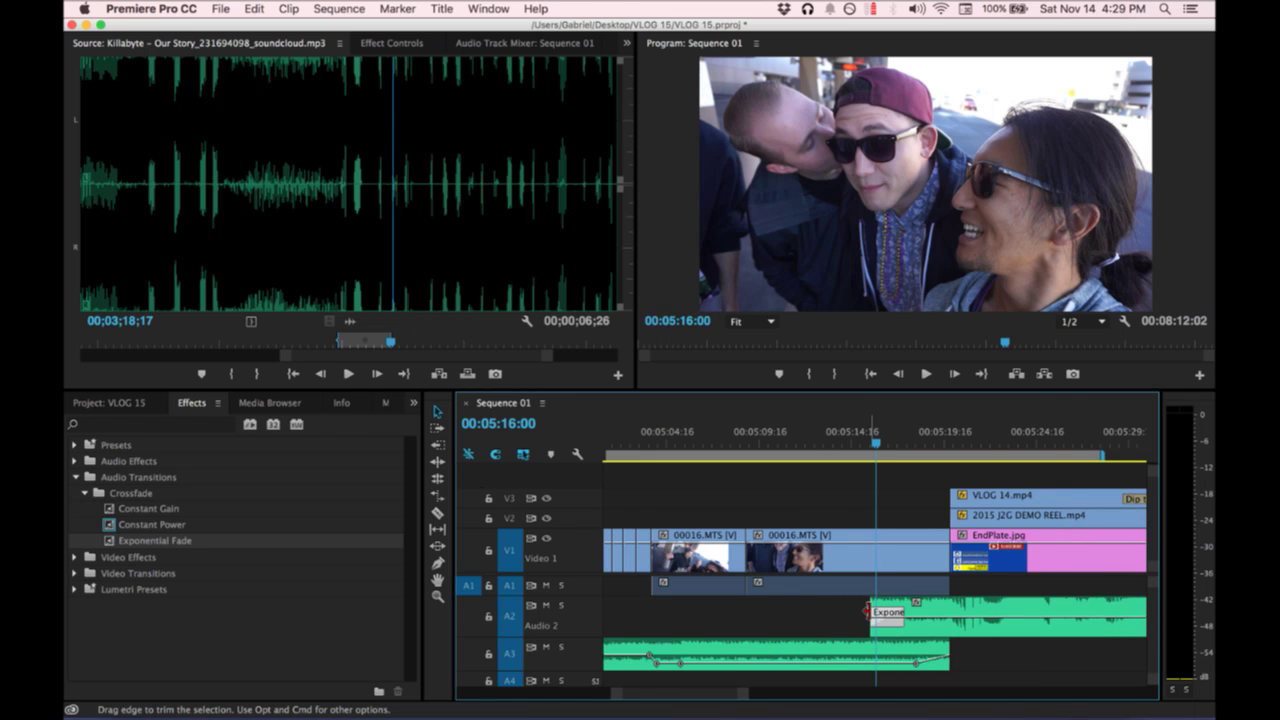
left_click_drag(868, 610, 905, 606)
key("space")
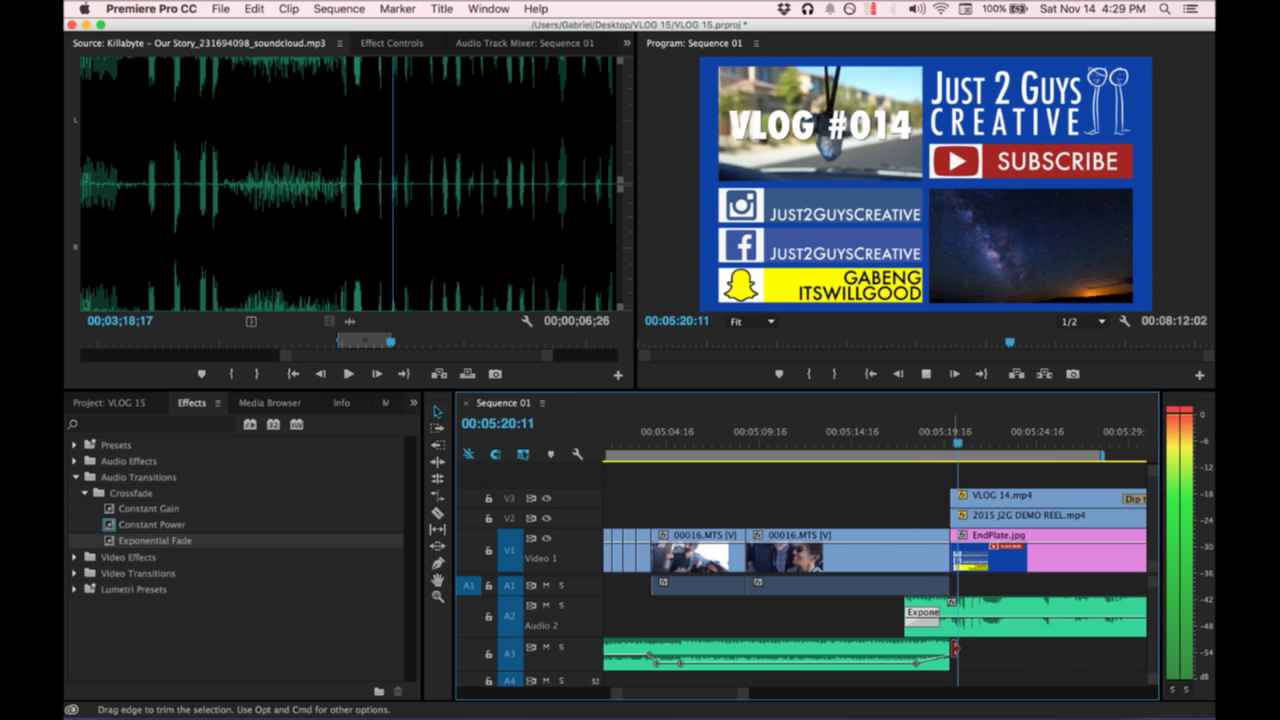
left_click_drag(953, 650, 912, 651)
key("space")
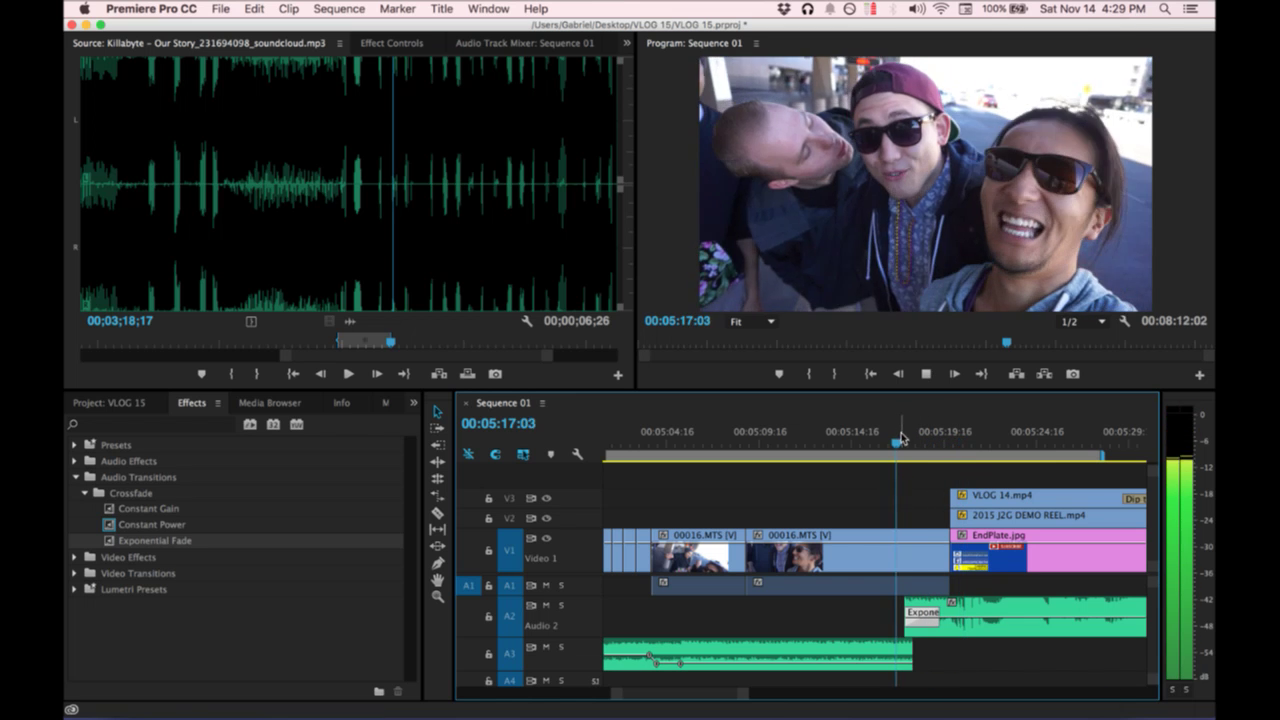
Add an Exponential Fade to the end of the A3 music.
left_click_drag(214, 540, 910, 663)
key("equal")
key("equal")
key("equal")
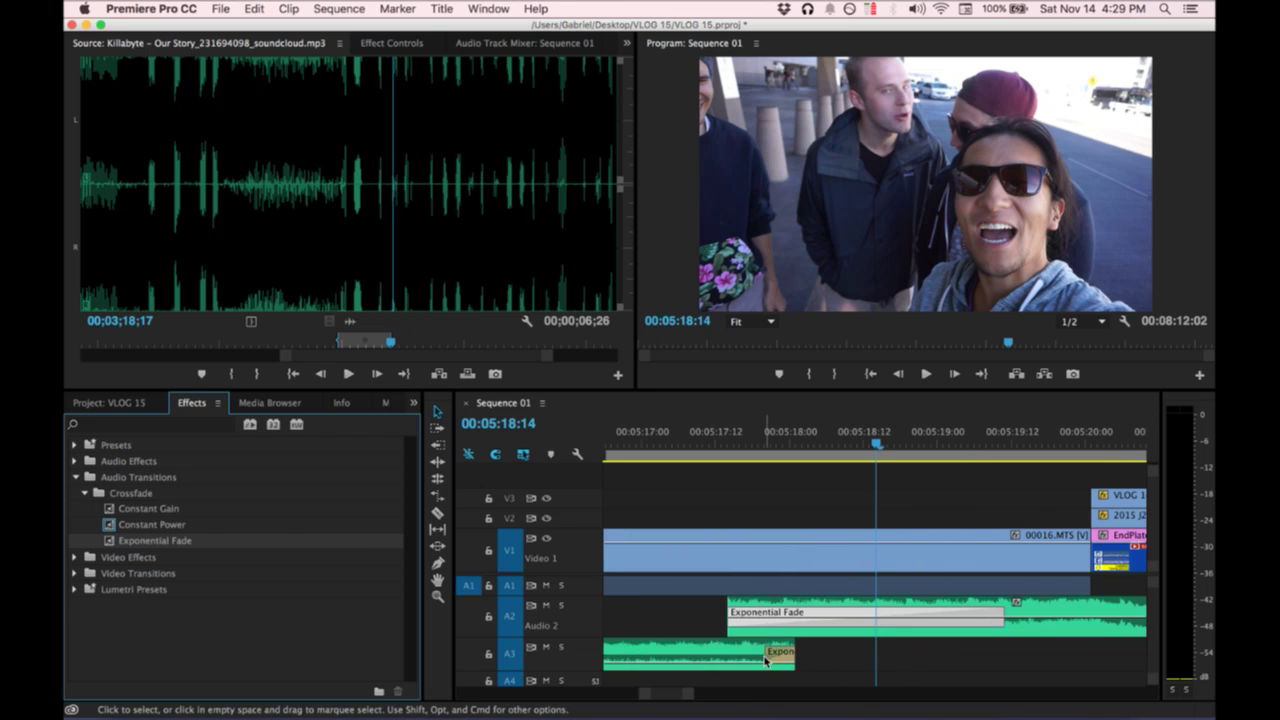
left_click(767, 662)
key("super+z")
Lengthen the A3 music's closing fade to about 0.6 seconds and play the transition into the end plate.
left_click_drag(767, 657, 705, 656)
key("minus")
key("minus")
left_click(791, 445)
key("space")
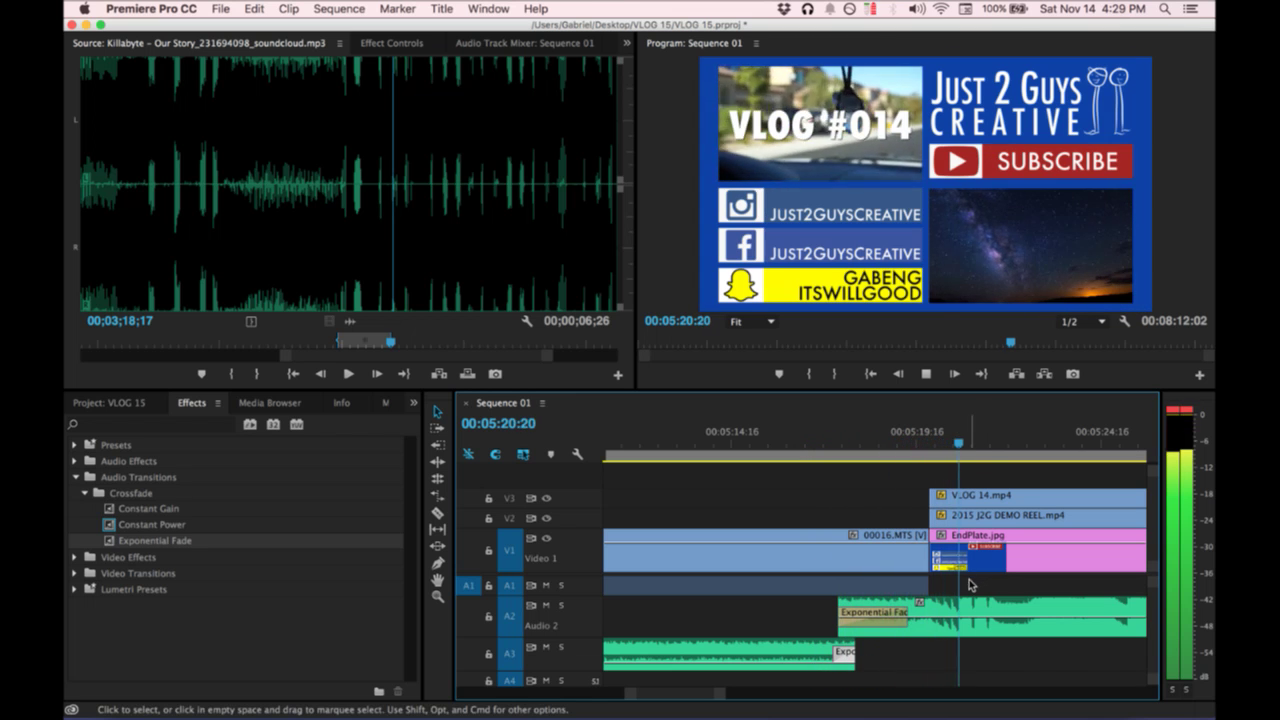
Add an Exponential Fade to the end of the A2 music and extend the clip to about 00:05:36, past the Dip to Black.
scroll(970, 600, "down", 3)
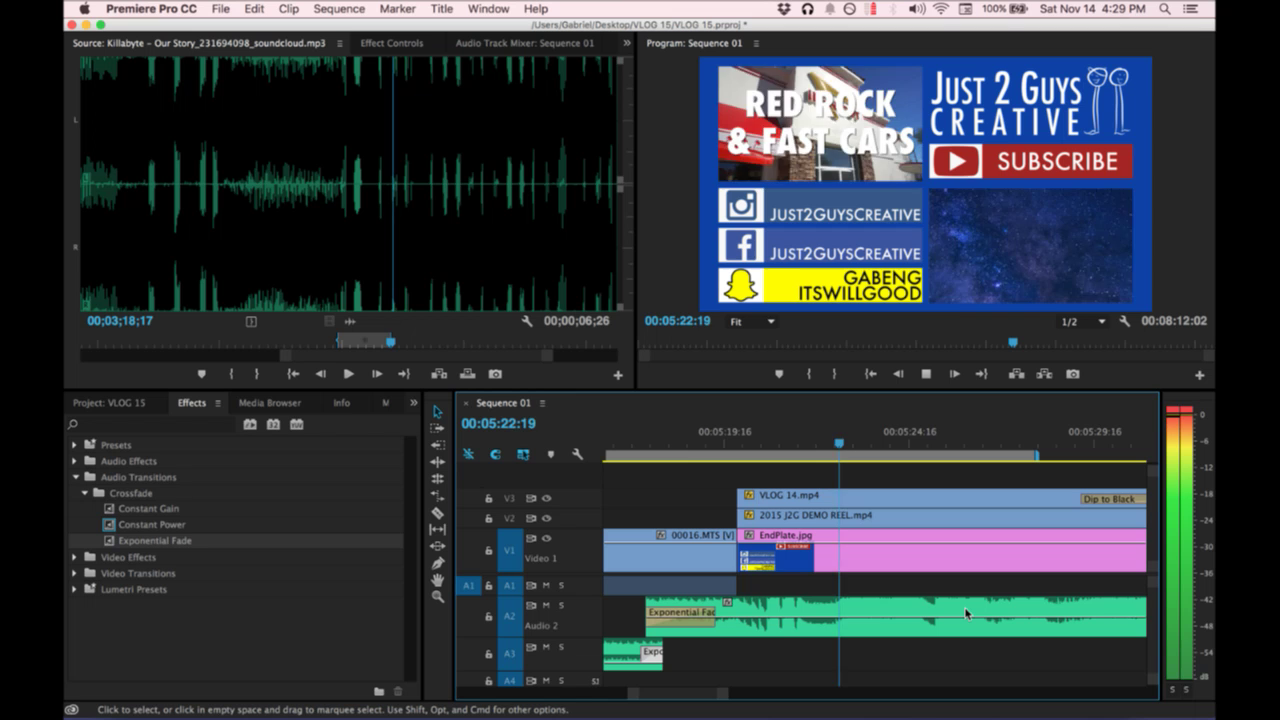
key("minus")
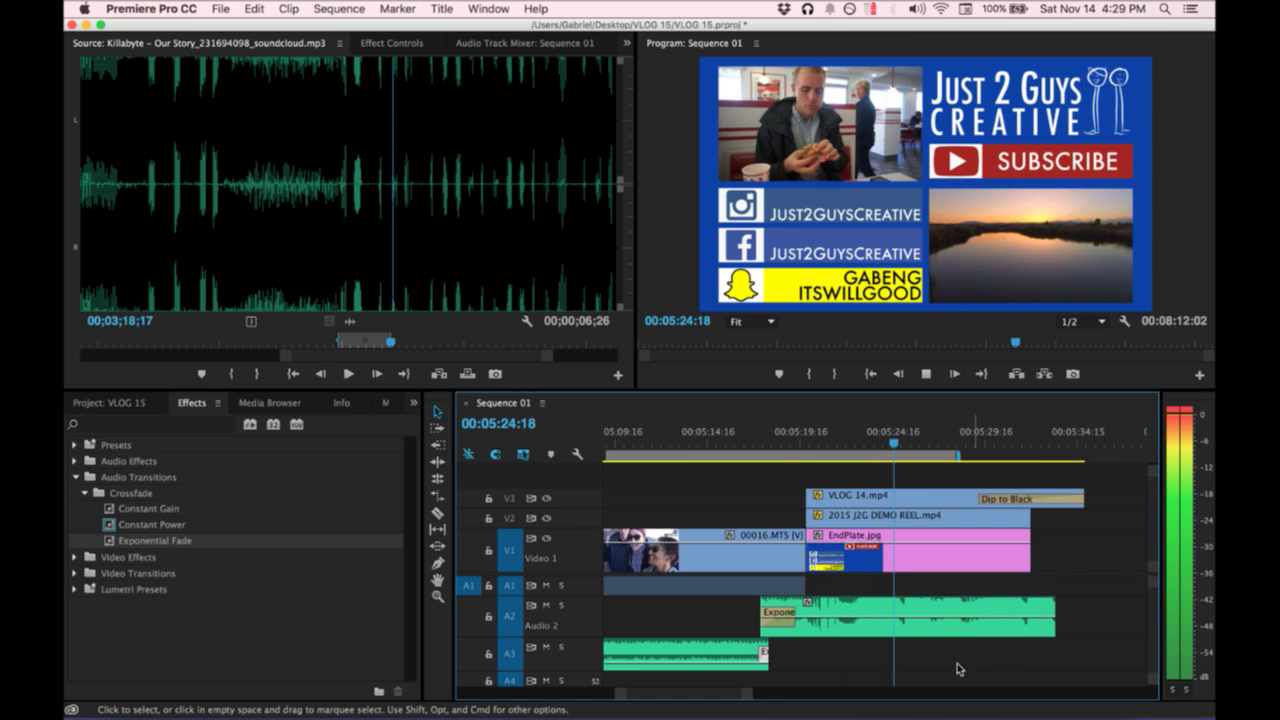
left_click_drag(165, 547, 1050, 624)
key("equal")
scroll(1072, 632, "right", 2)
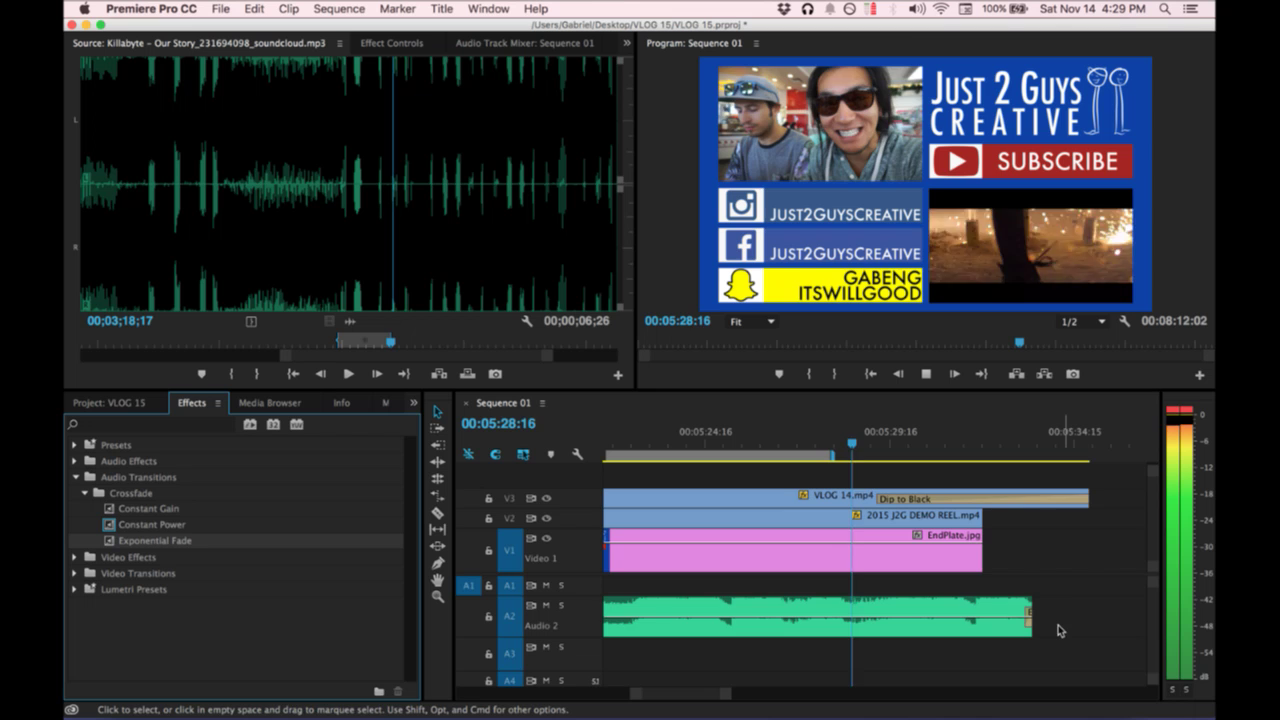
key("equal")
key("minus")
key("minus")
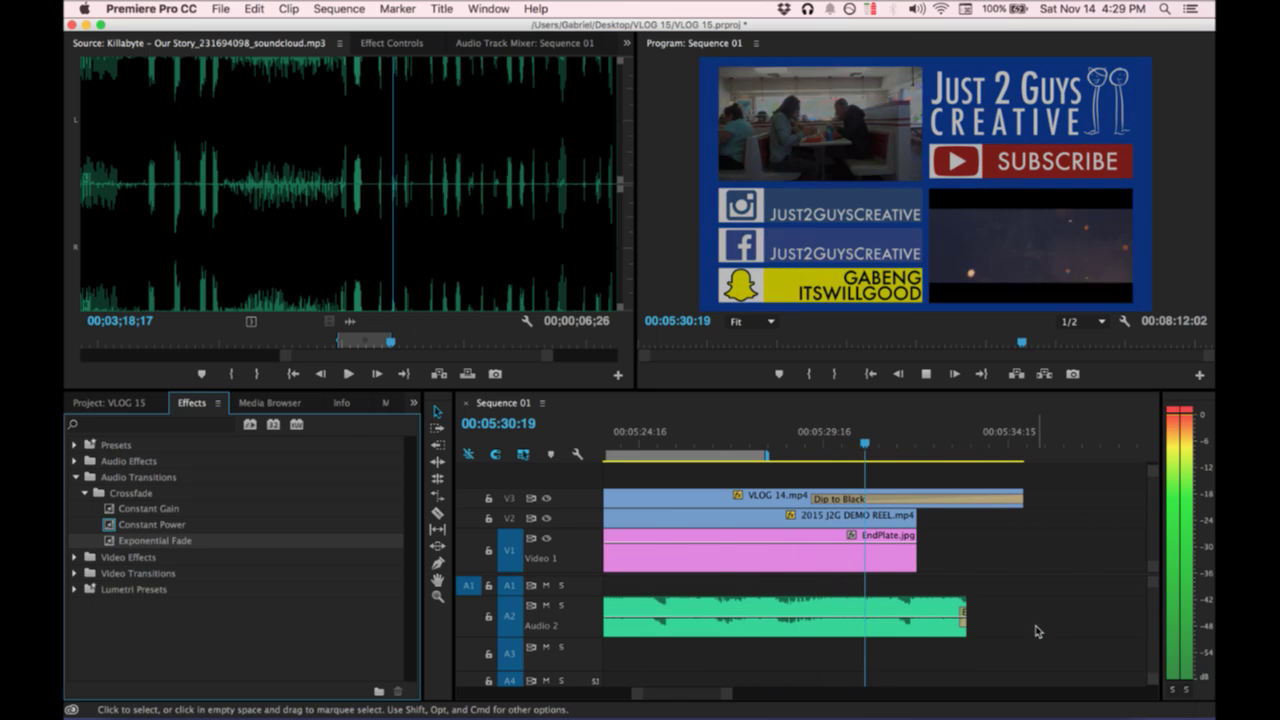
key("XF86AudioRaiseVolume")
left_click_drag(968, 620, 1057, 614)
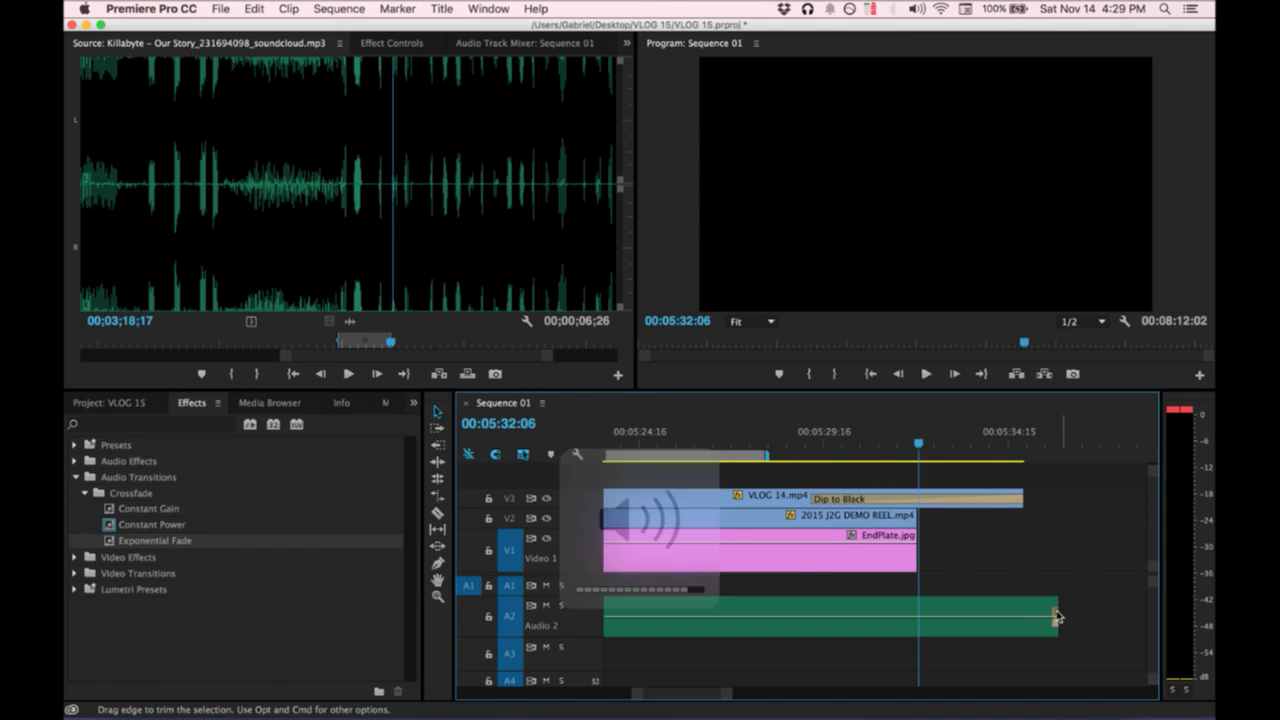
Lengthen the Exponential Fade at the end of the A2 music to about 7.7 seconds.
left_click(1044, 441)
key("equal")
key("equal")
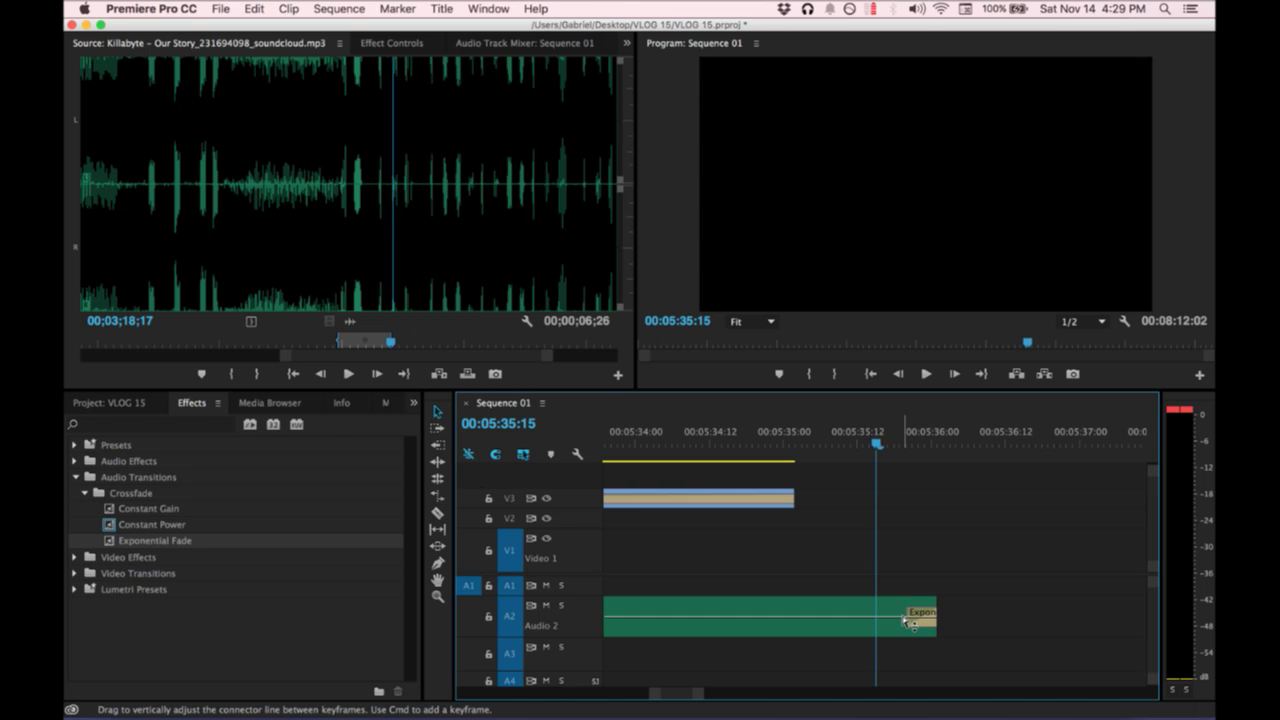
key("minus")
key("minus")
left_click_drag(909, 620, 645, 618)
Extend the end of the sequence's work area to the end of the A2 music.
left_click_drag(645, 459, 757, 466)
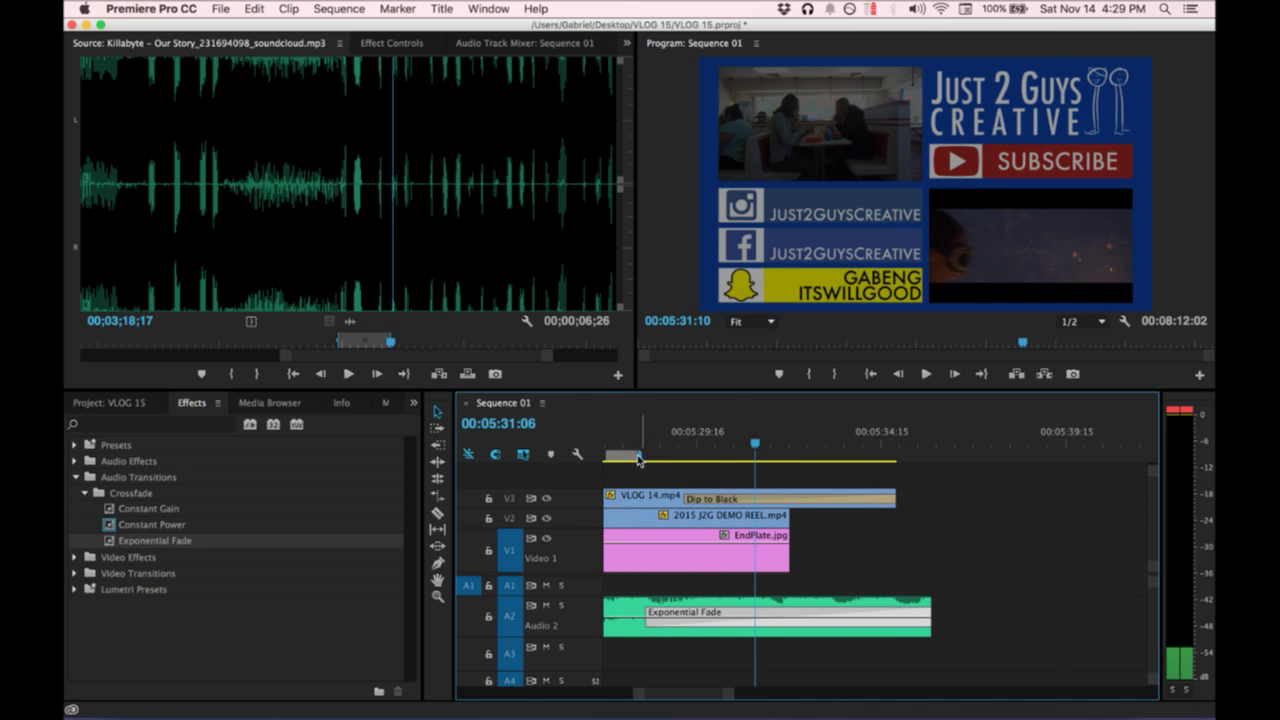
left_click_drag(646, 459, 878, 461)
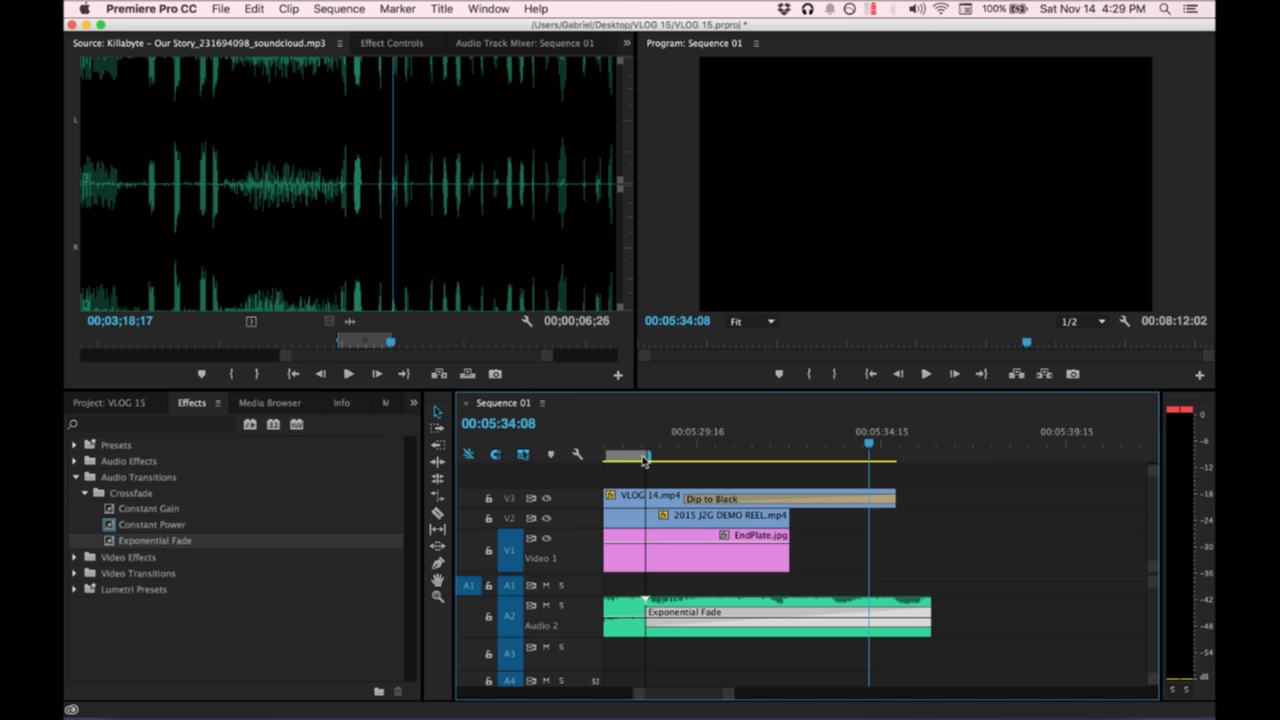
left_click_drag(641, 456, 935, 476)
Review the earlier clips and music in the sequence and play briefly from 00:05:04:06.
scroll(860, 500, "left", 4)
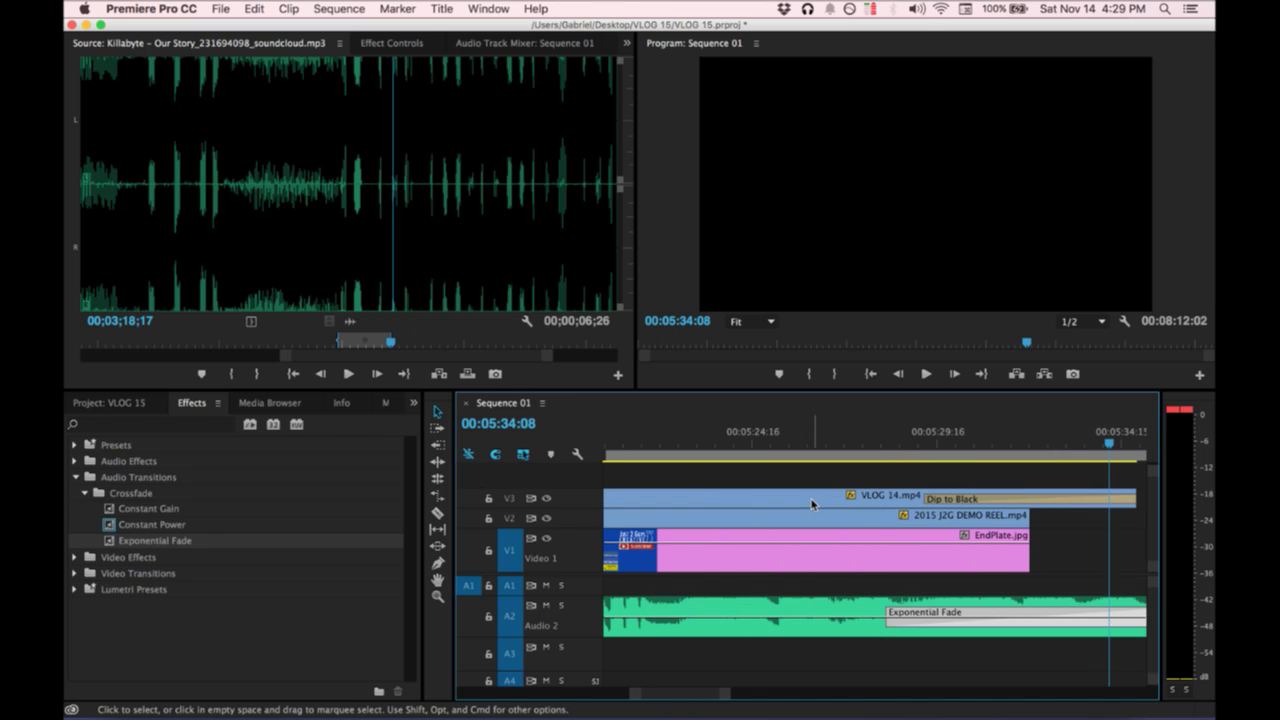
scroll(838, 516, "left", 2)
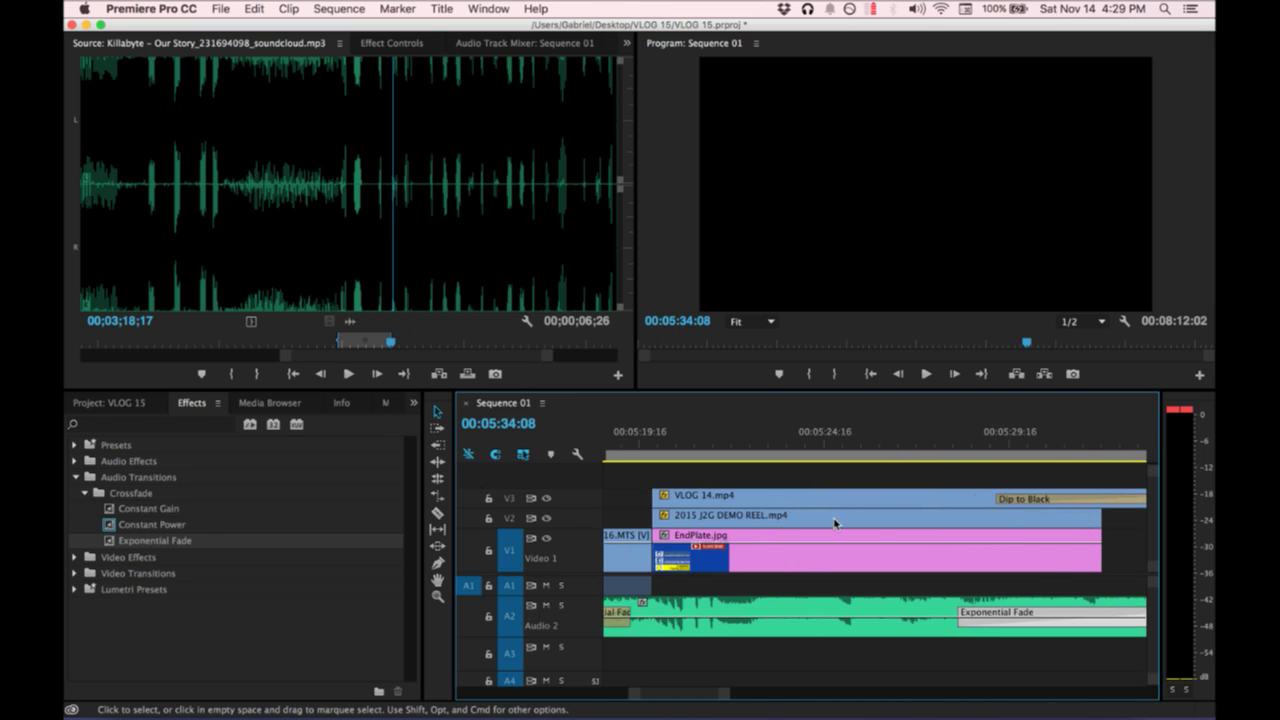
key("minus")
key("minus")
scroll(830, 524, "left", 2)
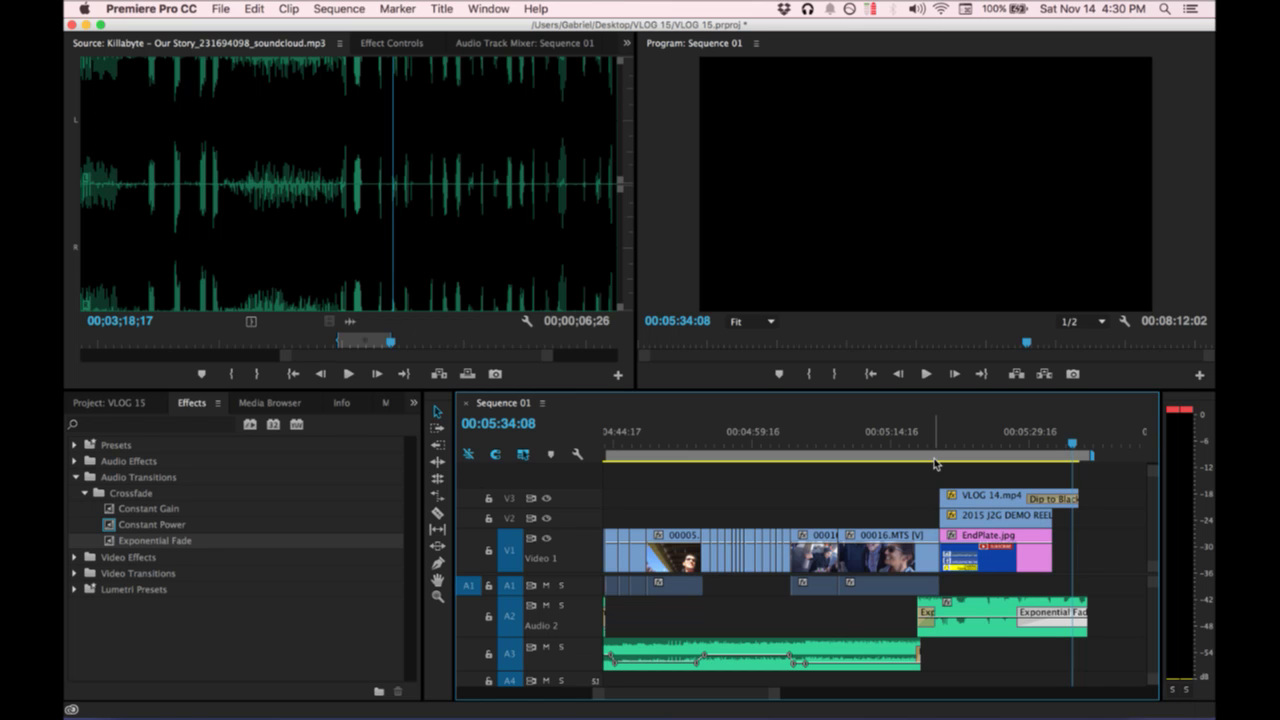
scroll(851, 500, "left", 3)
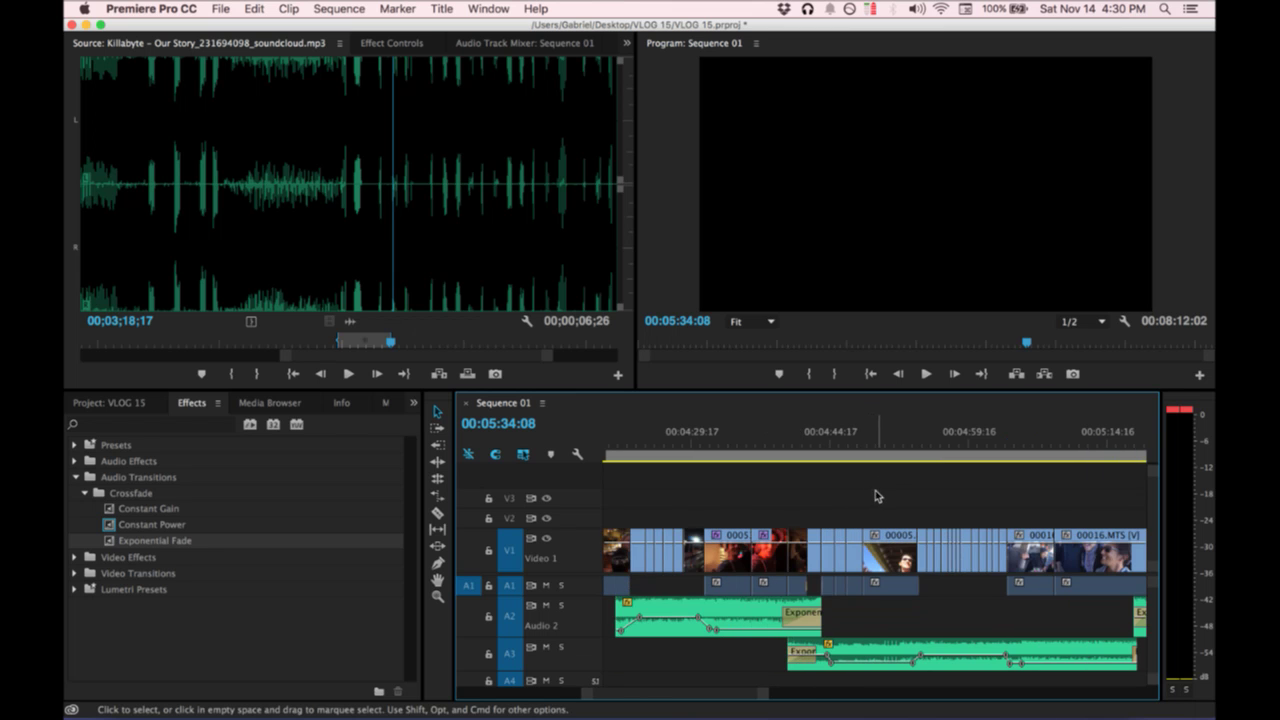
key("minus")
scroll(990, 477, "left", 1)
left_click(991, 437)
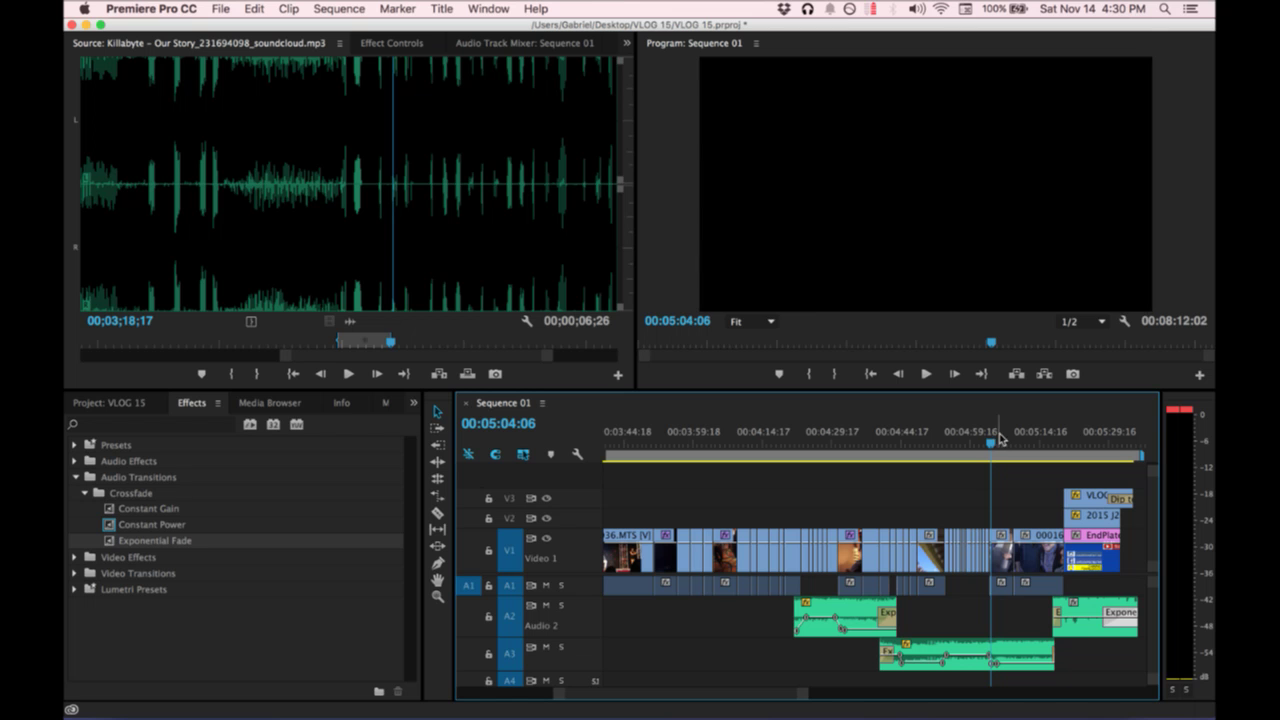
key("space")
key("space")
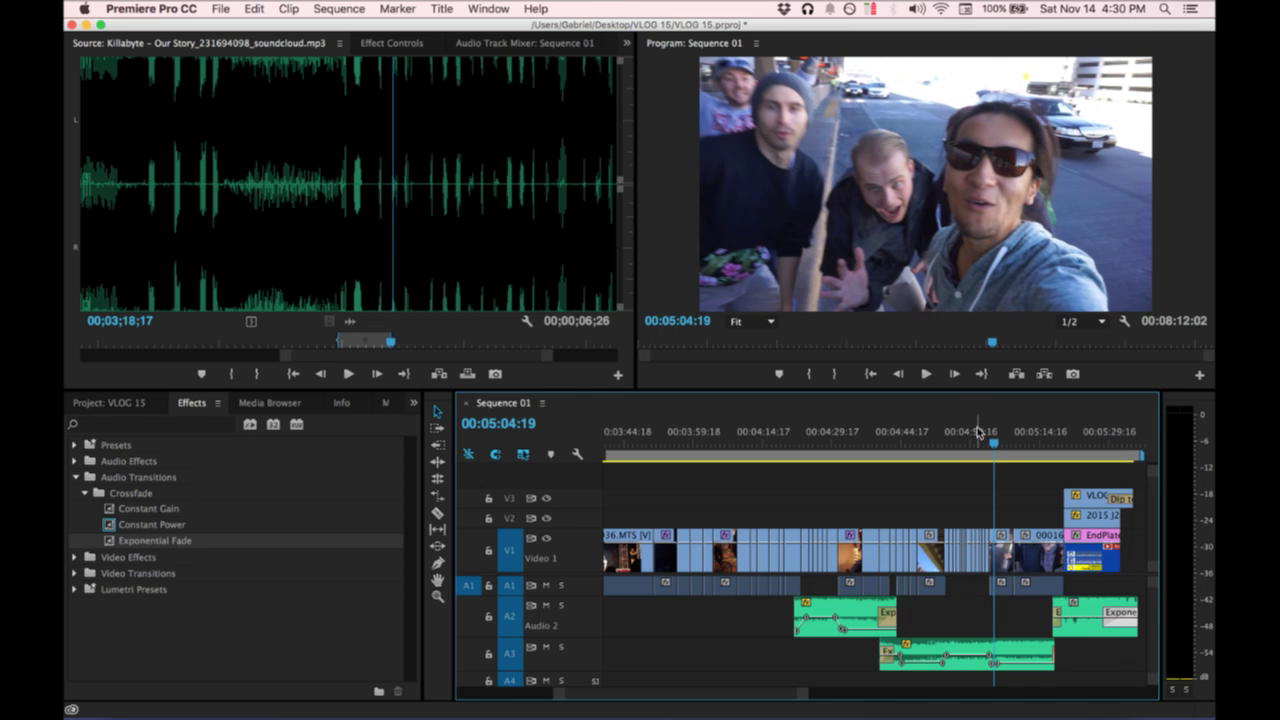
Go to 00:04:42:22 in the sequence and open the Lumetri Color settings of the 00057.MTS clip just before it.
left_click(868, 437)
key("equal")
key("equal")
key("equal")
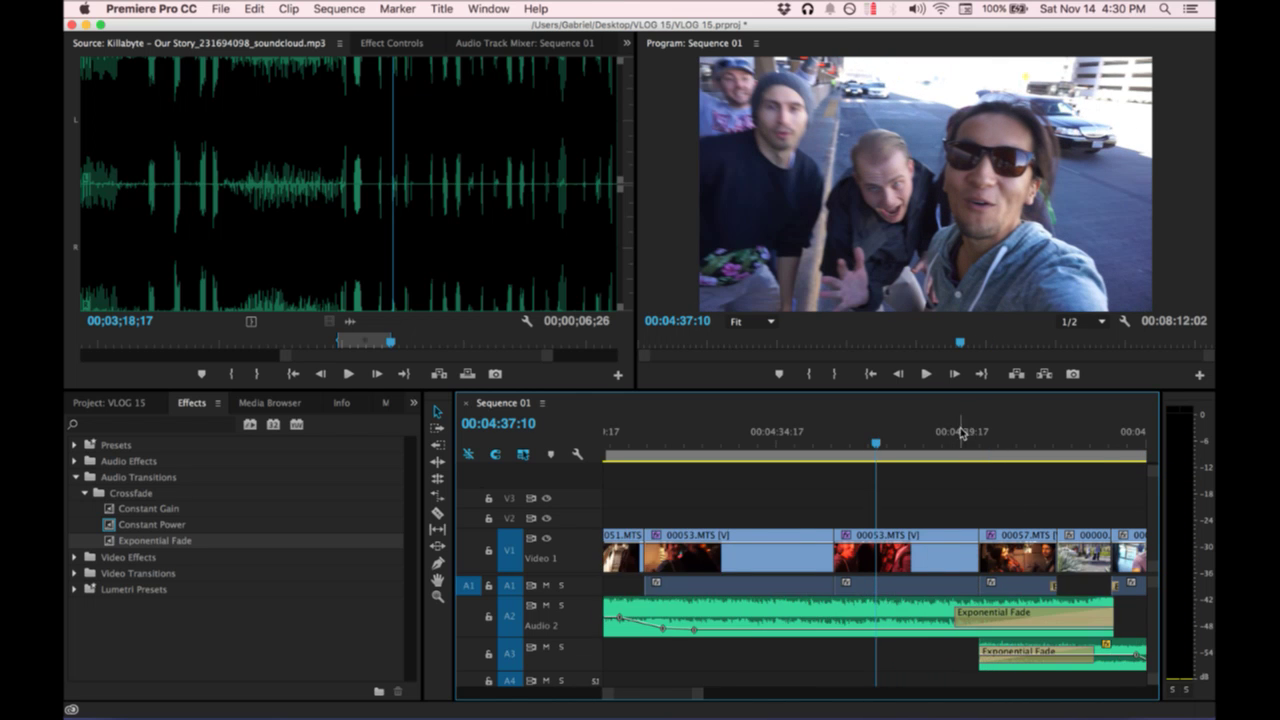
key("minus")
scroll(1008, 438, "right", 1)
left_click(930, 432)
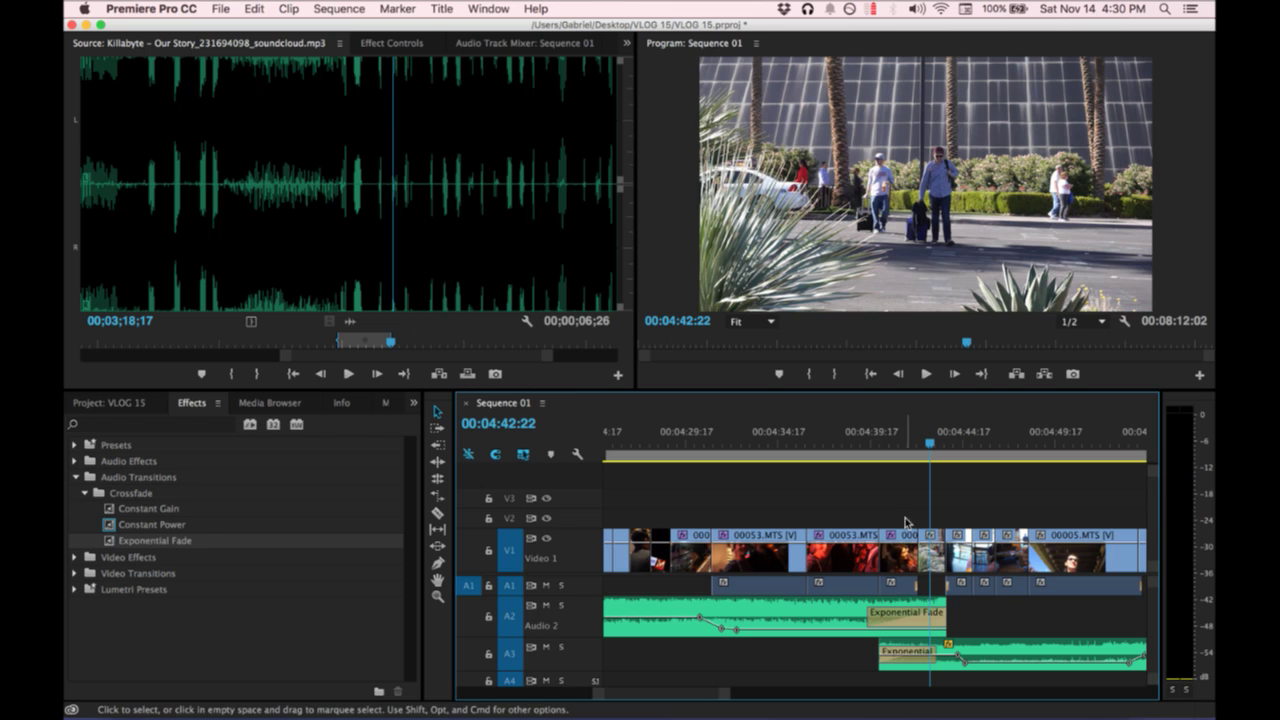
left_click(898, 550)
left_click(392, 43)
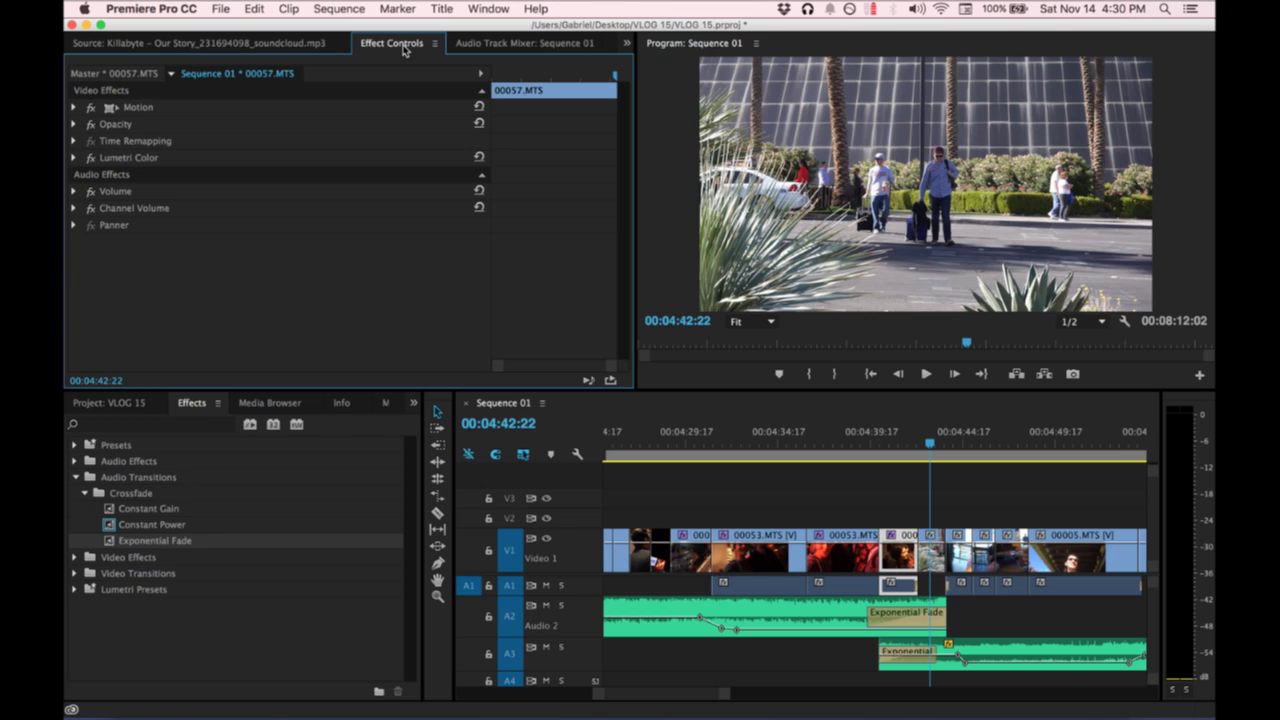
left_click(73, 158)
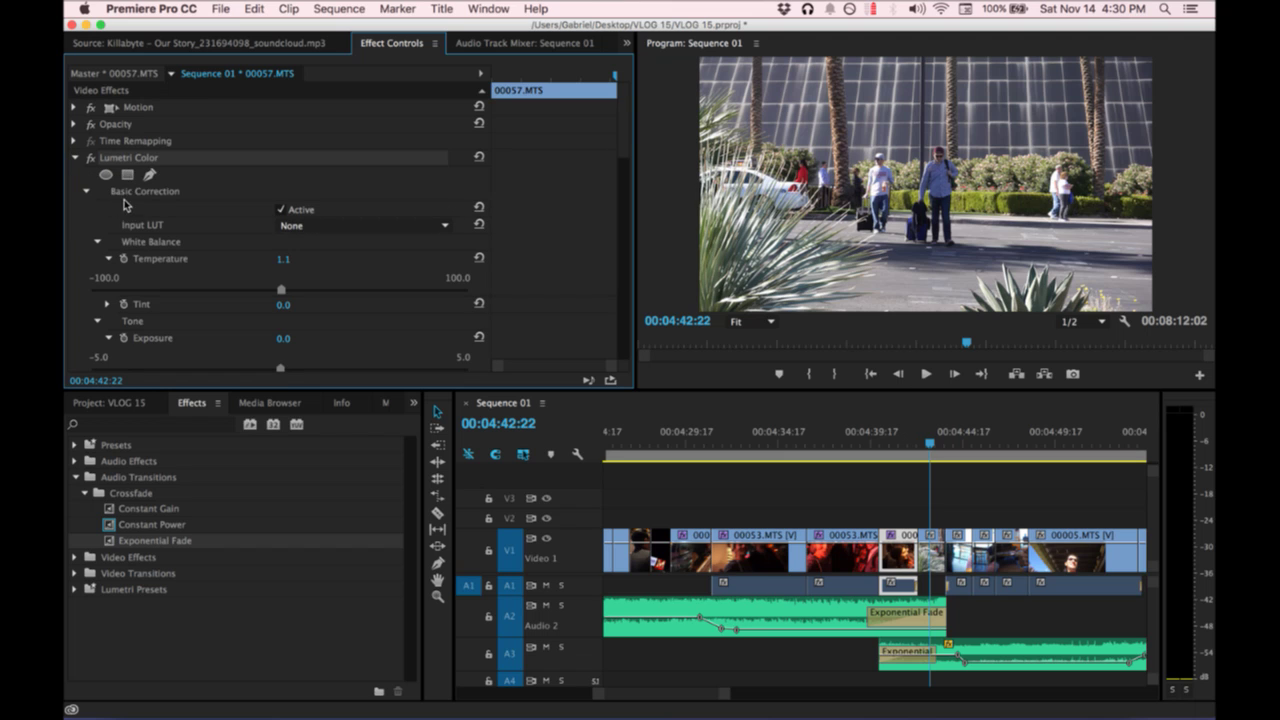
Raise the Lumetri Color saturation of the 00000.MTS street clip to 109.1.
scroll(541, 245, "down", 4)
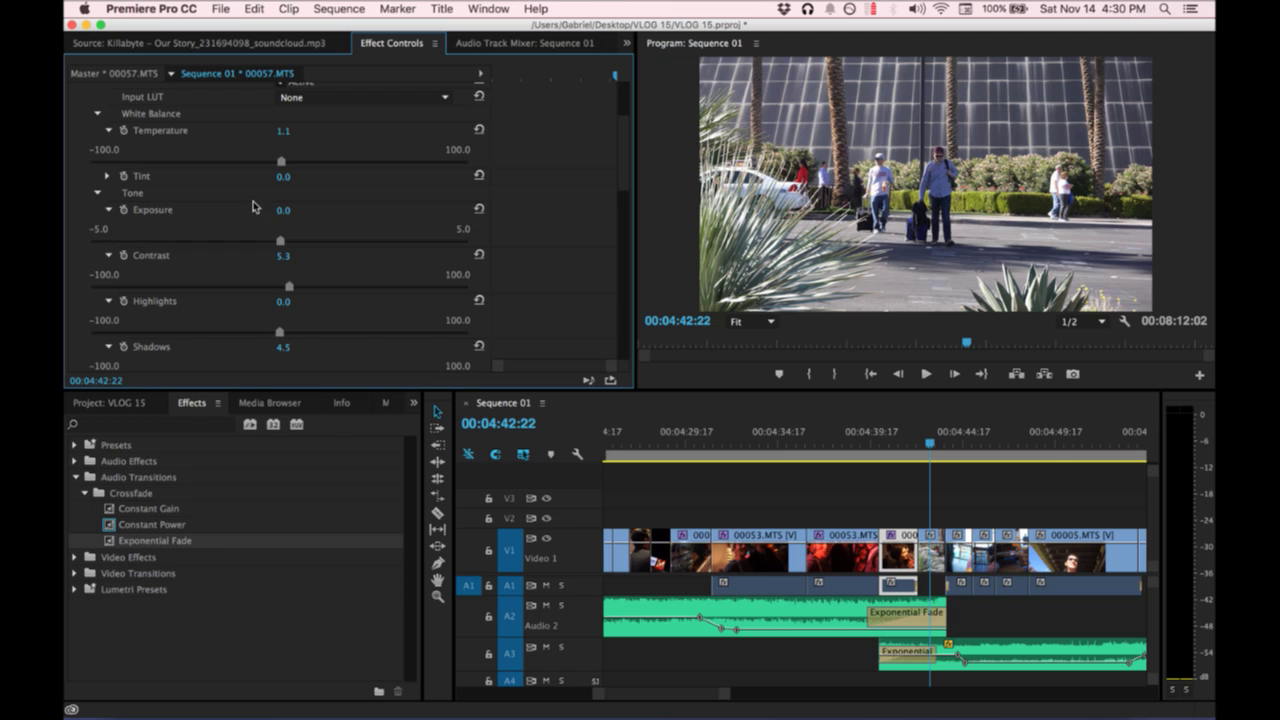
scroll(540, 300, "down", 5)
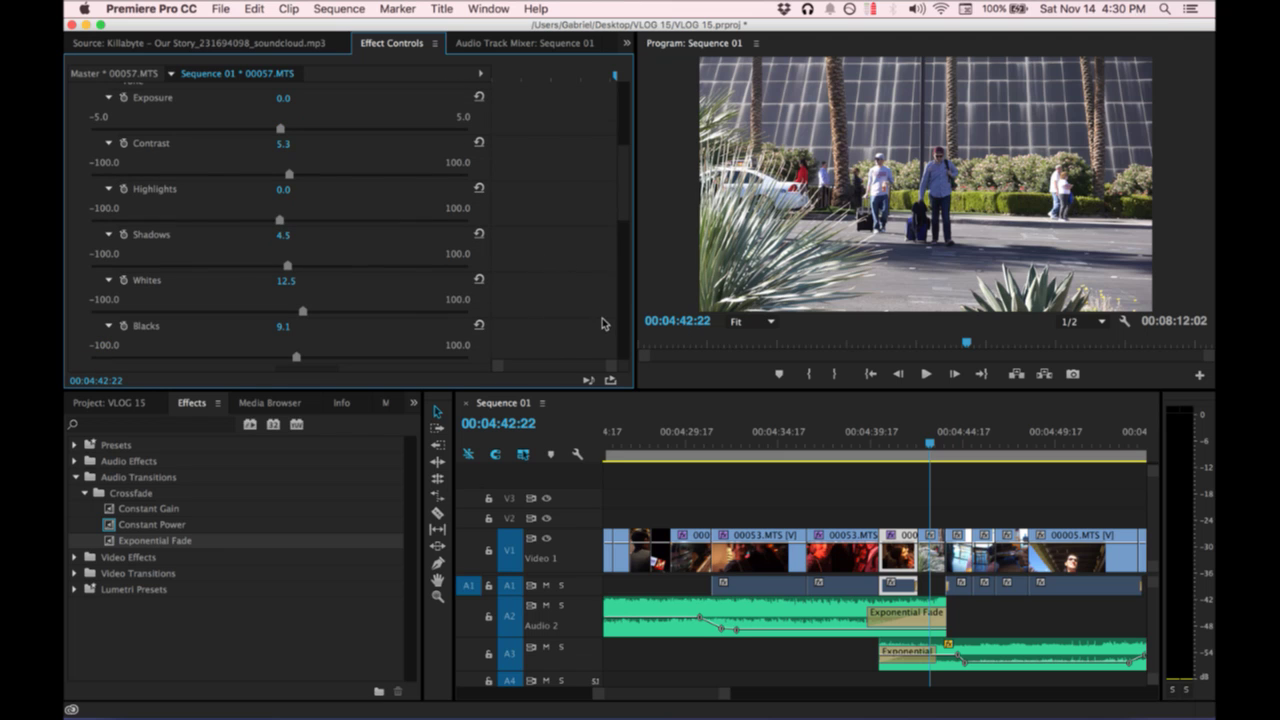
scroll(600, 320, "up", 10)
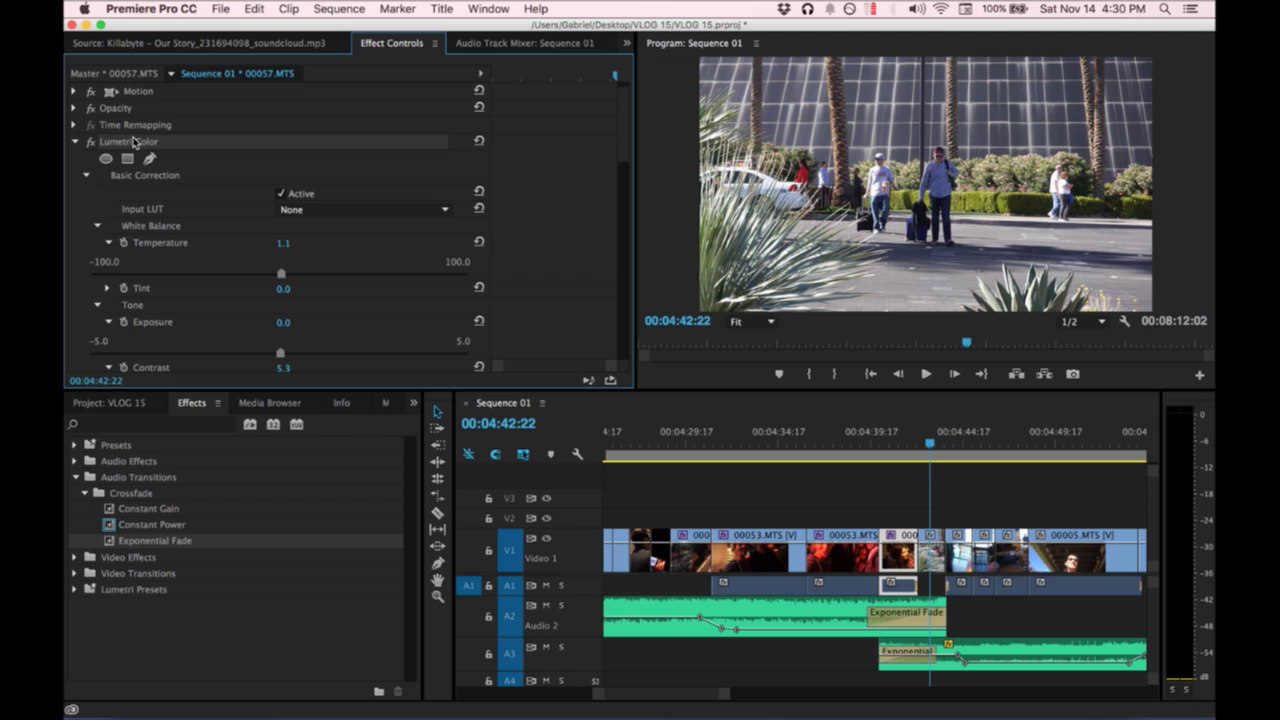
left_click(932, 555)
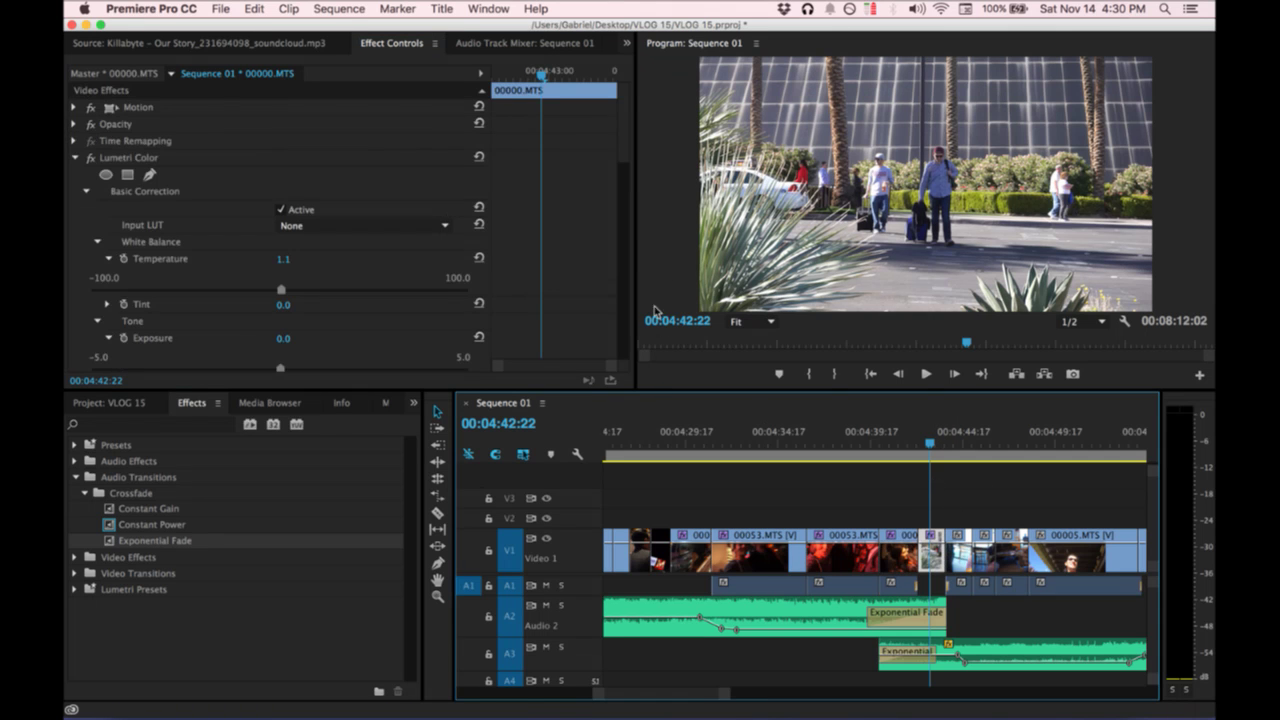
scroll(505, 290, "down", 4)
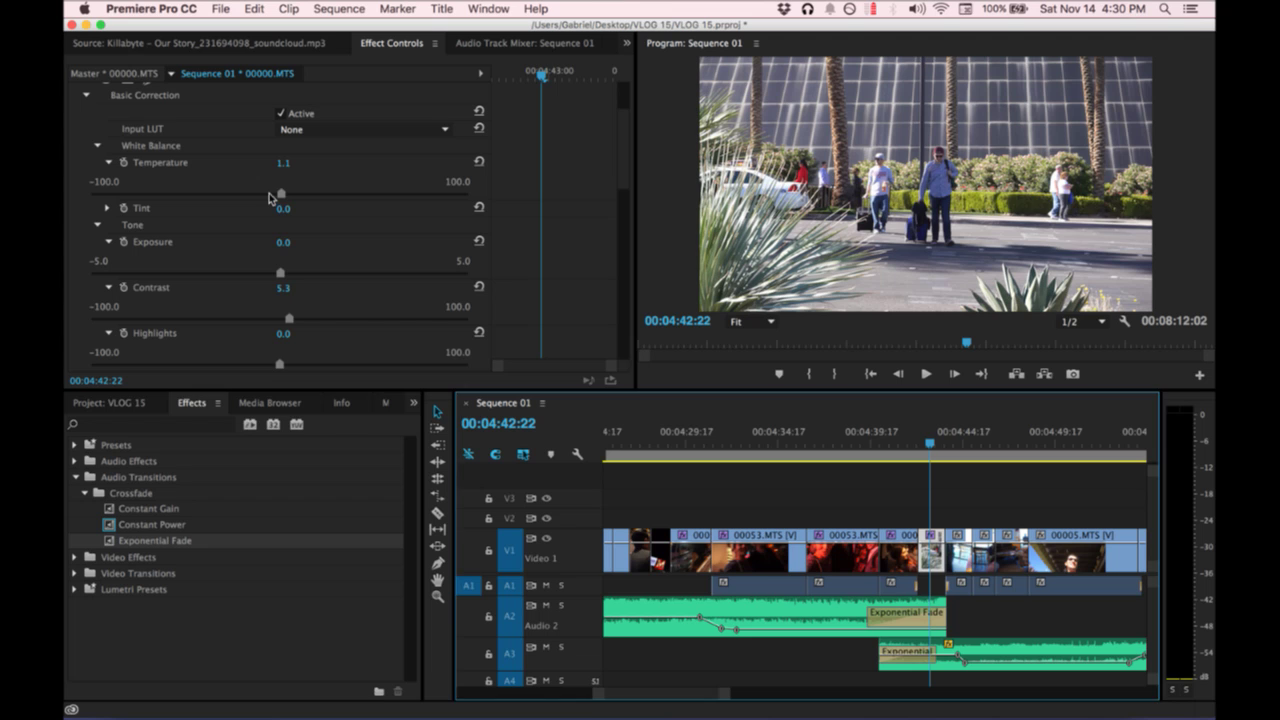
left_click_drag(270, 193, 278, 195)
scroll(345, 320, "down", 12)
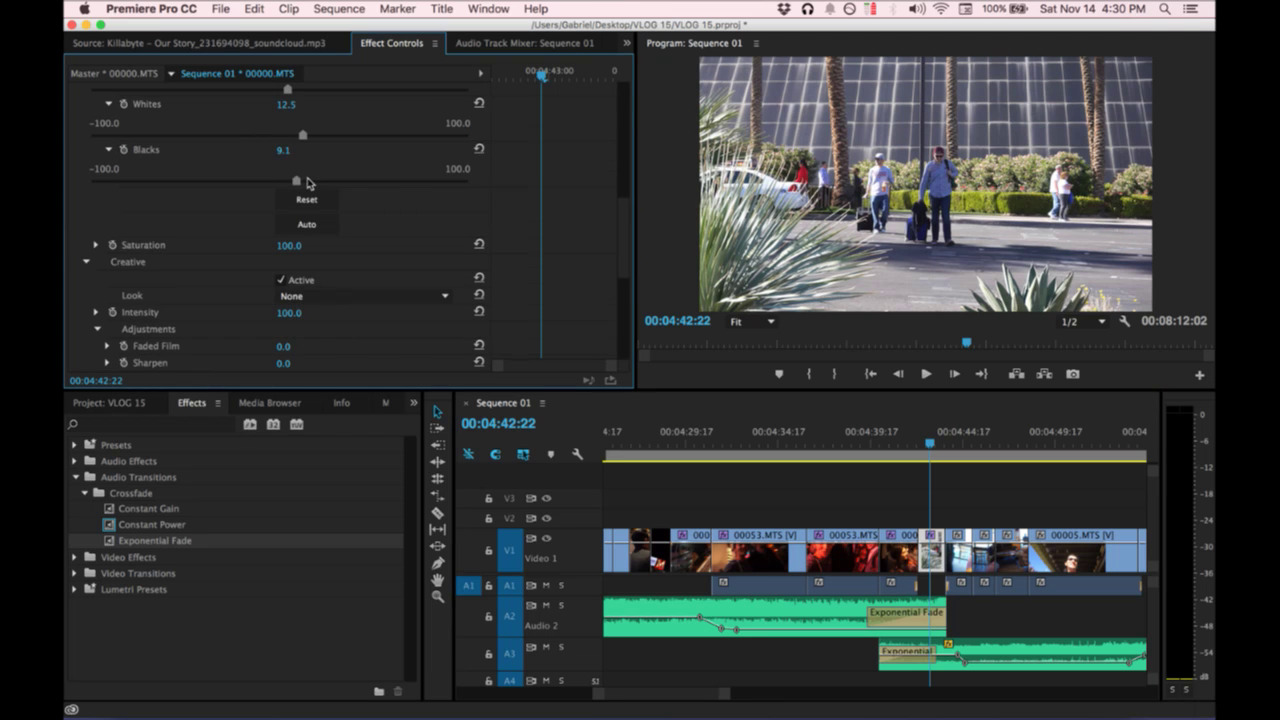
left_click(96, 245)
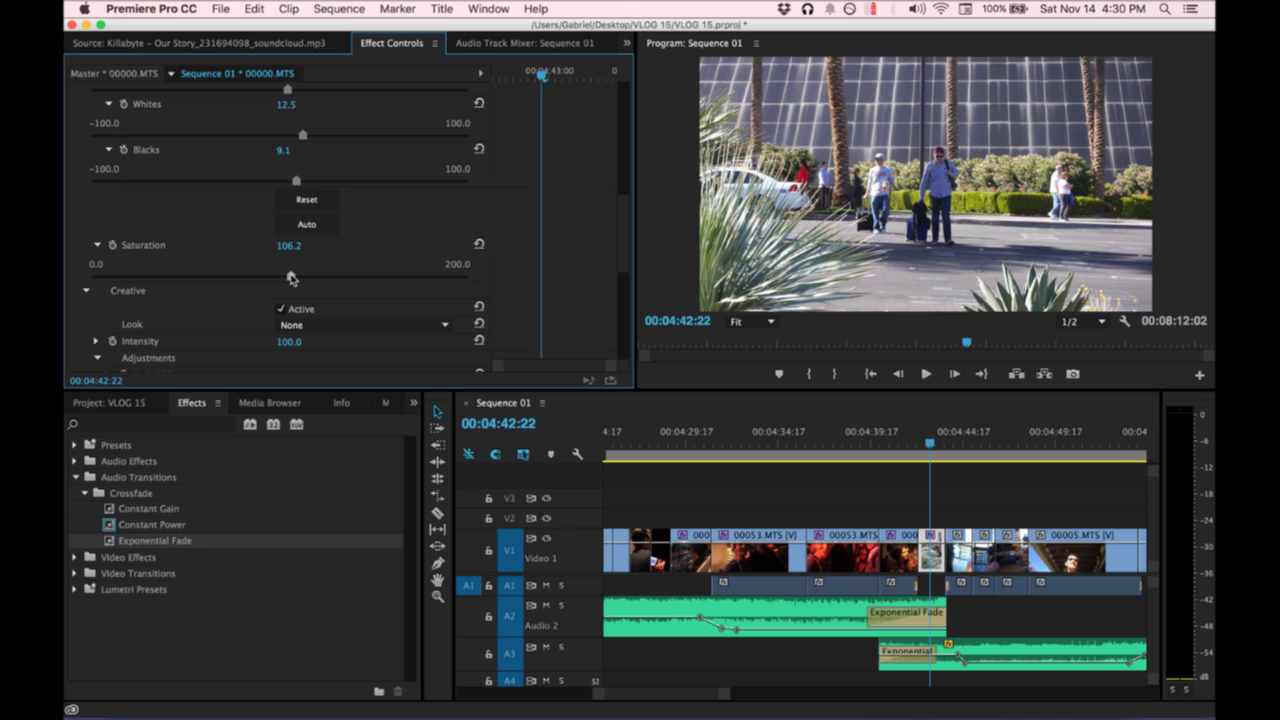
Play on to the first 00002.MTS café clip and lower its Lumetri Color temperature to -1.1.
key("space")
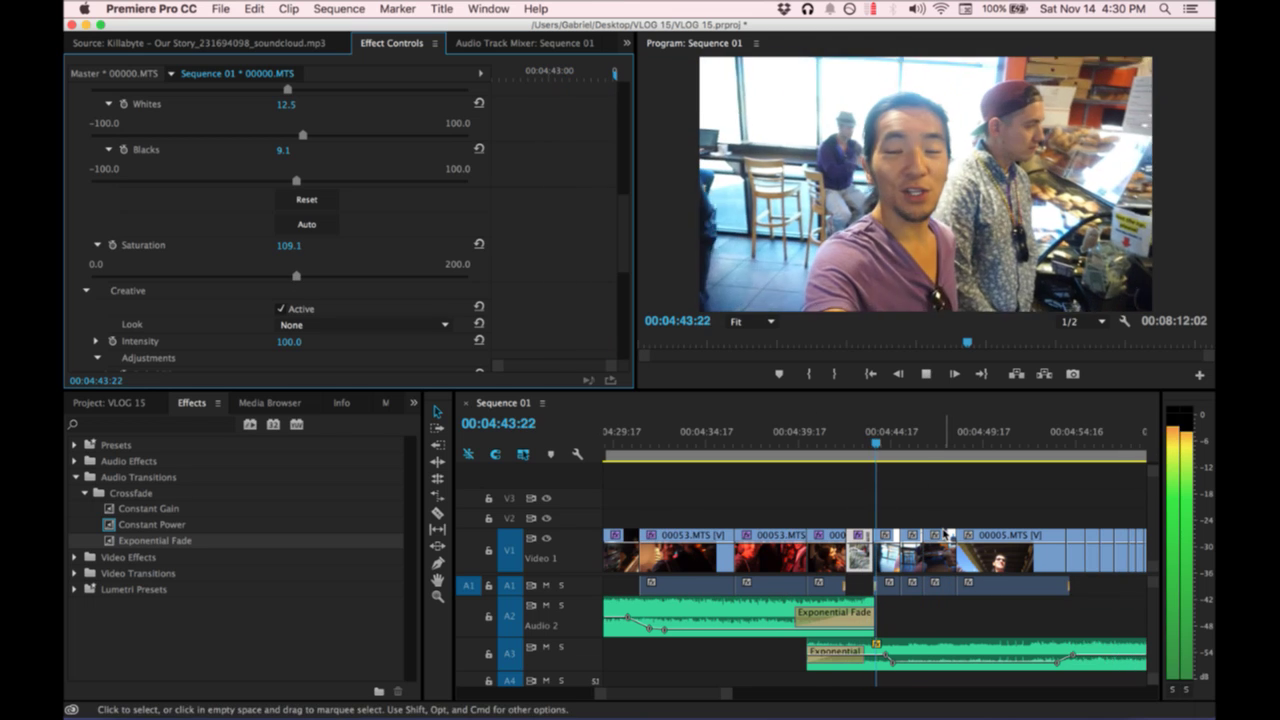
key("space")
scroll(932, 533, "right", 5)
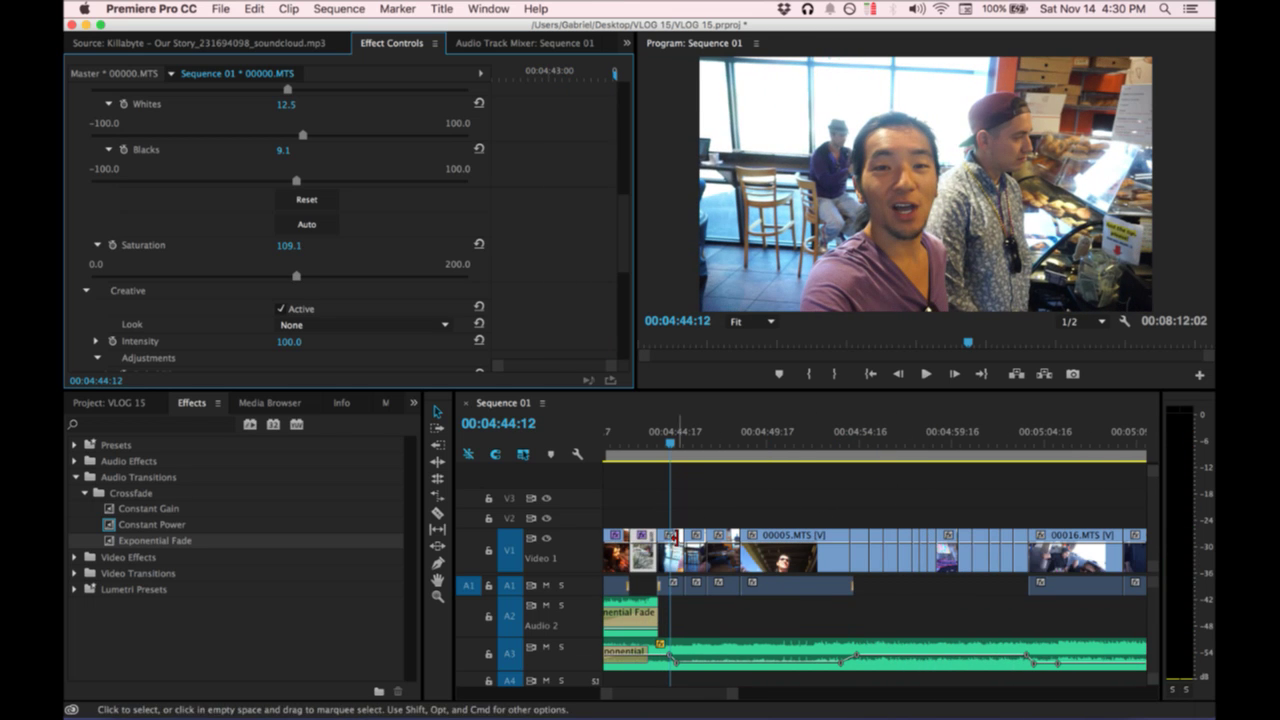
left_click(672, 543)
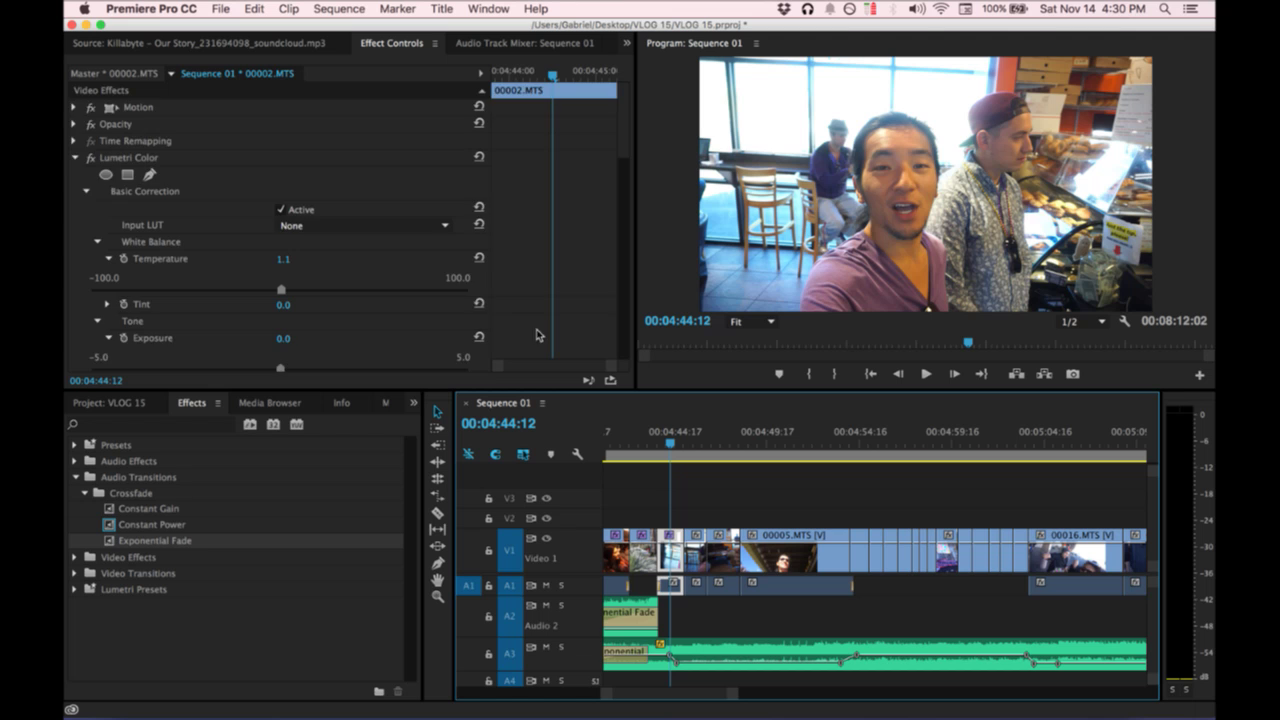
scroll(531, 312, "down", 5)
left_click_drag(282, 130, 281, 132)
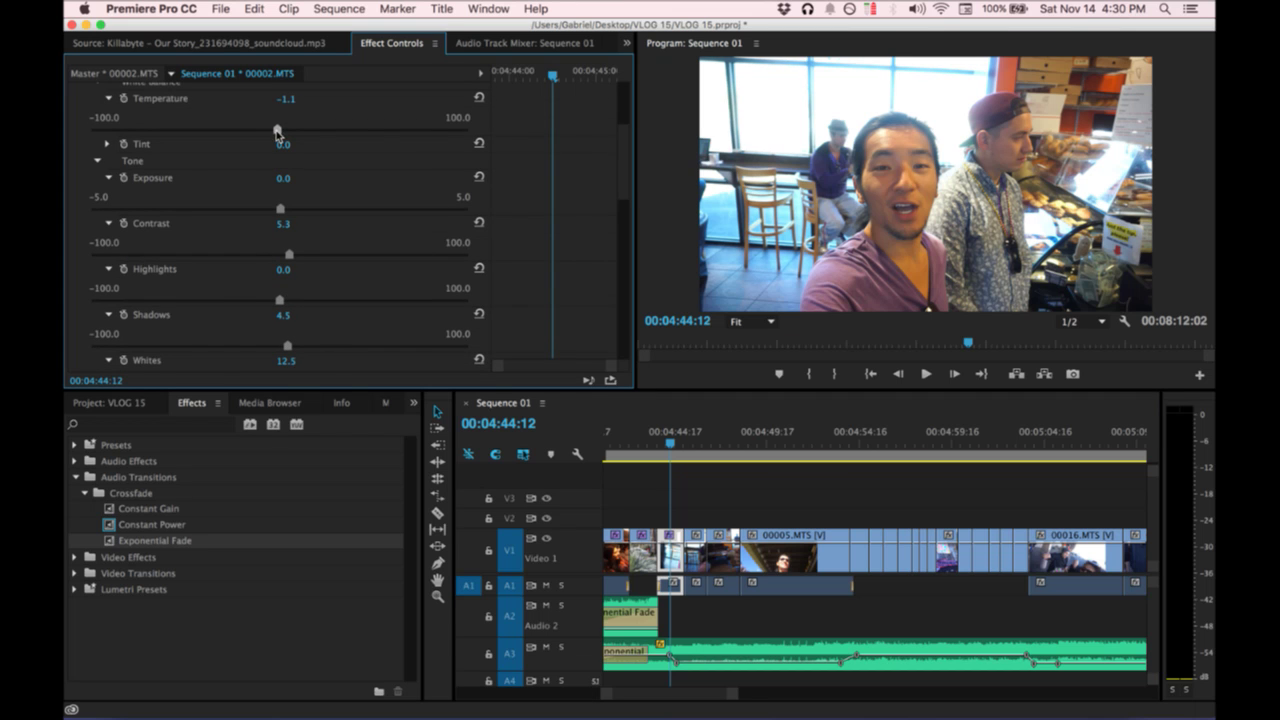
Preview the first 00002.MTS clip and lower its Lumetri Color temperature further to -2.8.
key("space")
key("space")
scroll(268, 170, "up", 2)
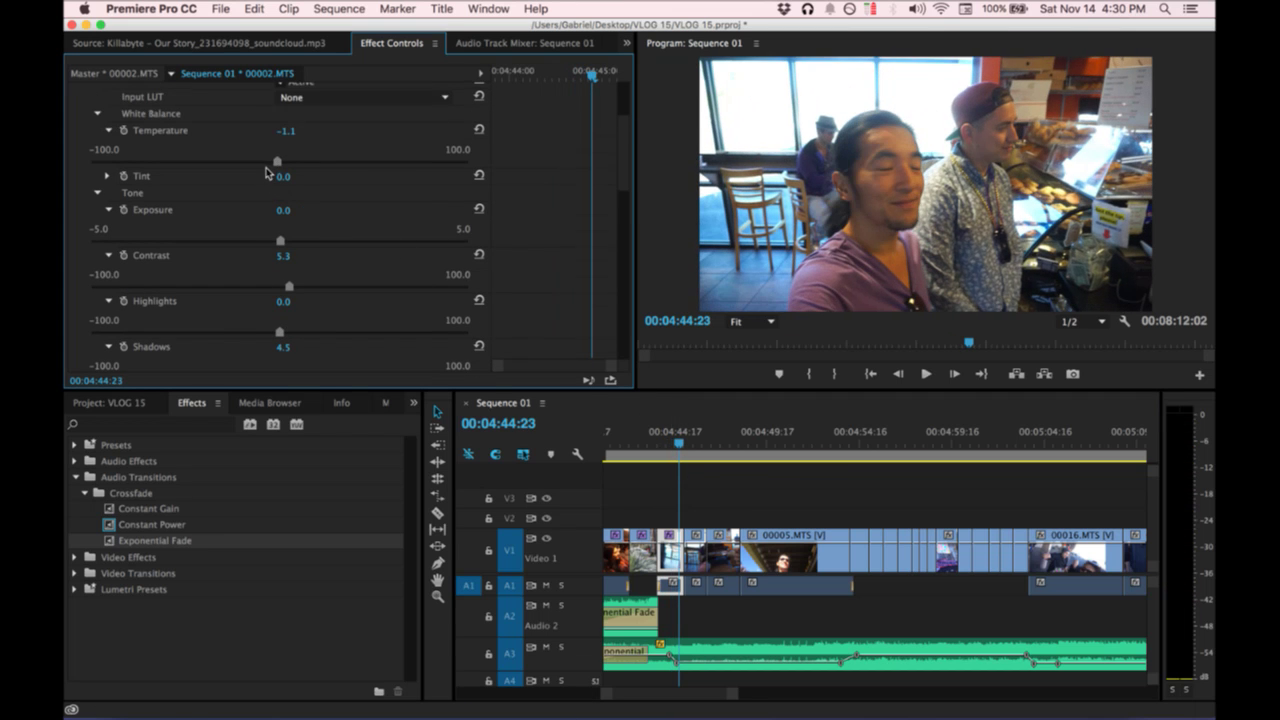
left_click_drag(679, 443, 667, 444)
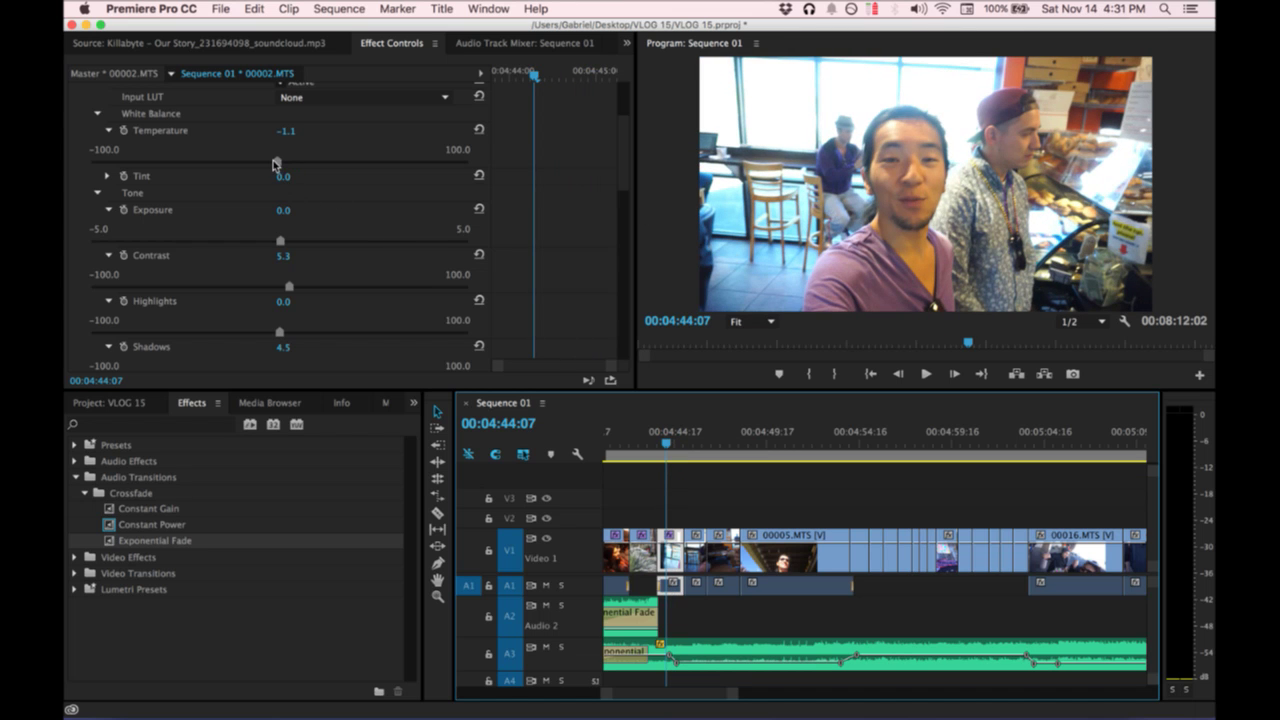
left_click(274, 162)
Copy the Lumetri Color correction from the first 00002.MTS clip and apply it to the second 00002.MTS clip.
left_click(693, 443)
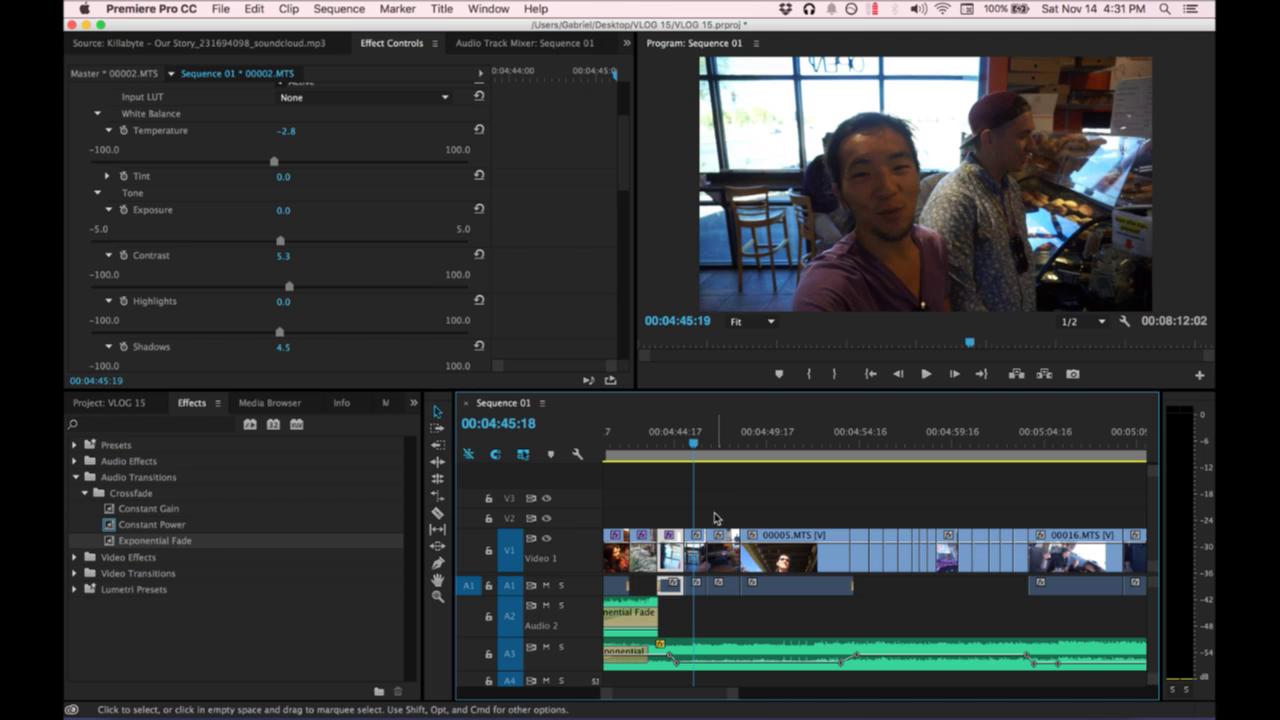
scroll(425, 273, "up", 3)
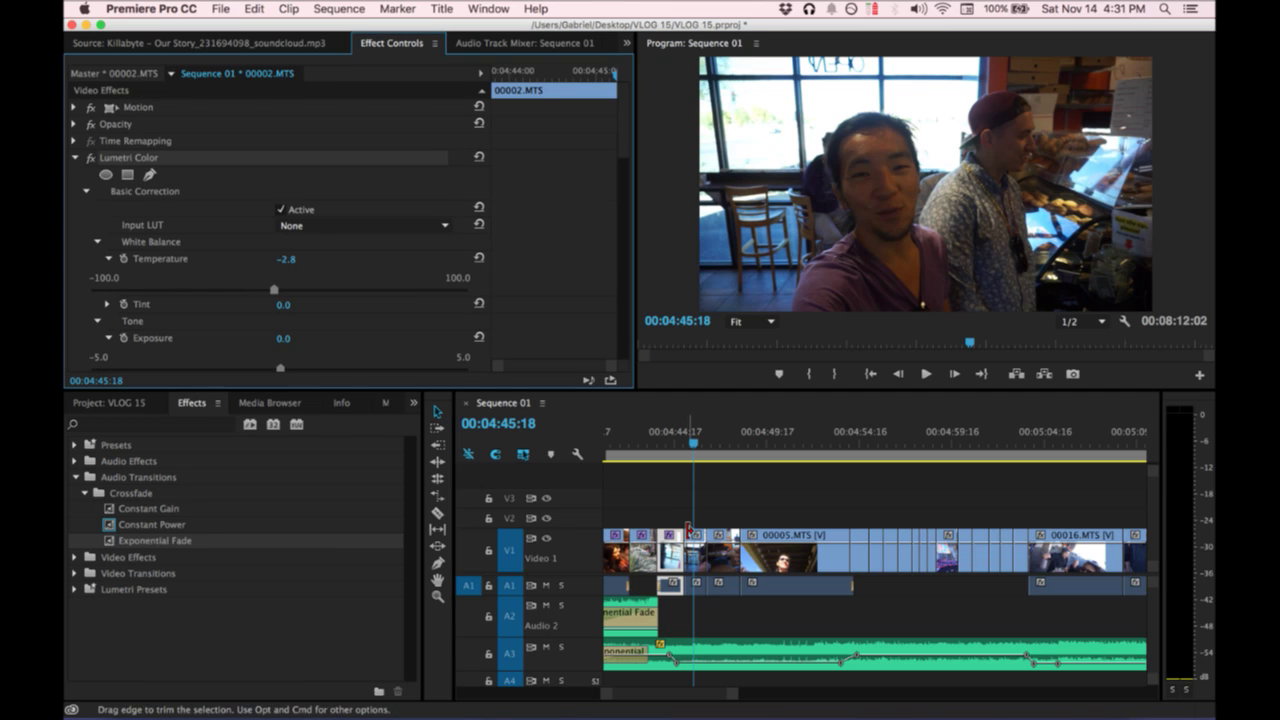
left_click(697, 537)
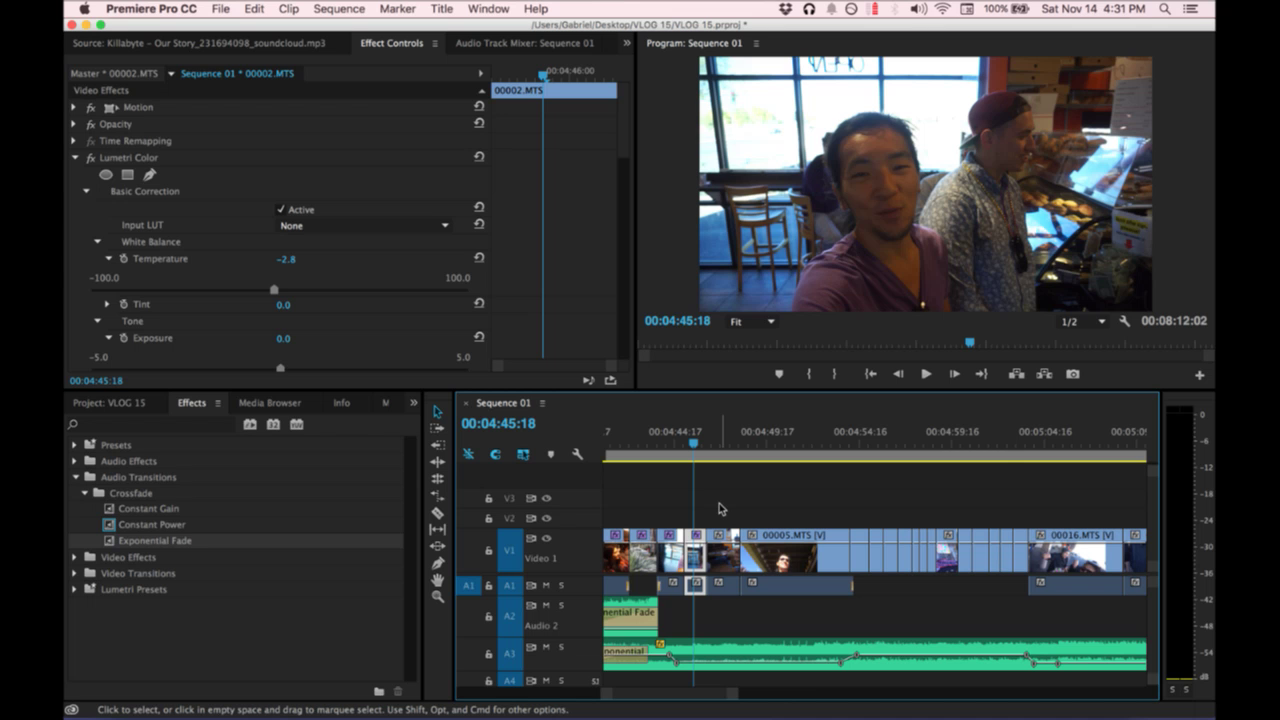
Switch to Wirecast and put the FaceTime HD Camera Video shot live.
mouse_move(66, 717)
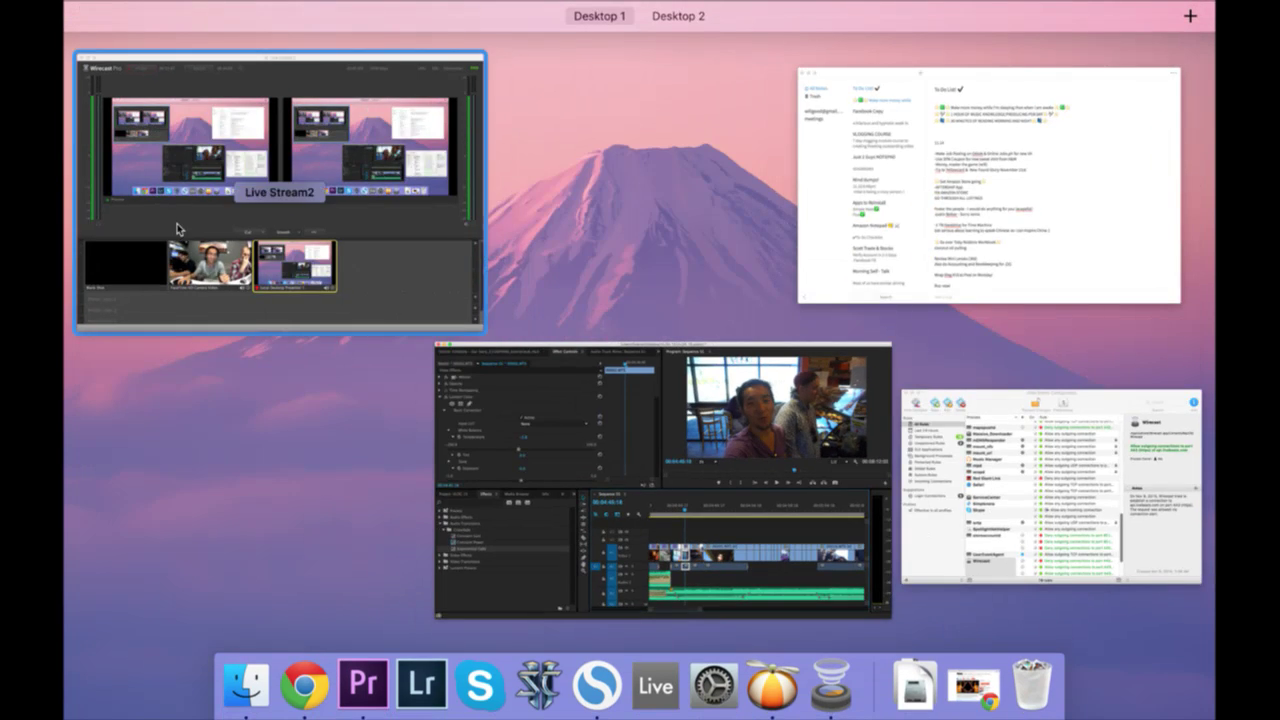
left_click(180, 230)
left_click(420, 543)
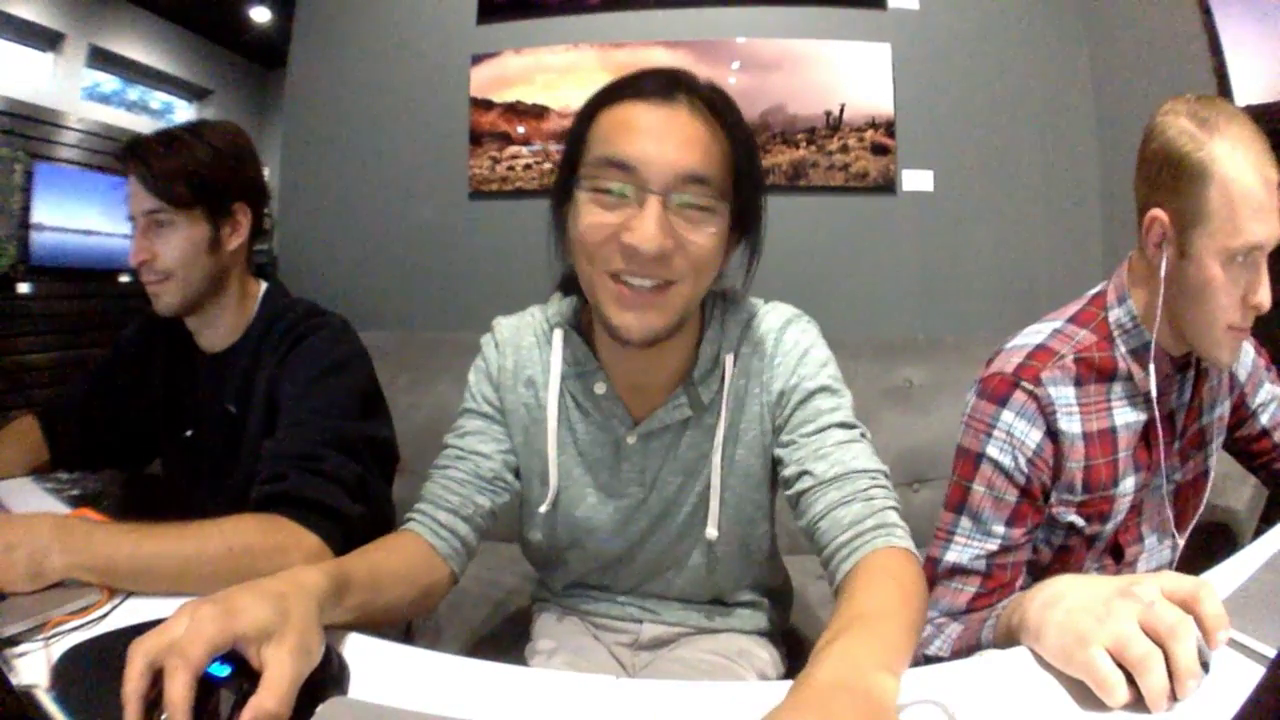
Paste the copied Lumetri Color correction onto the coffee cup clip that follows the two café clips.
key("space")
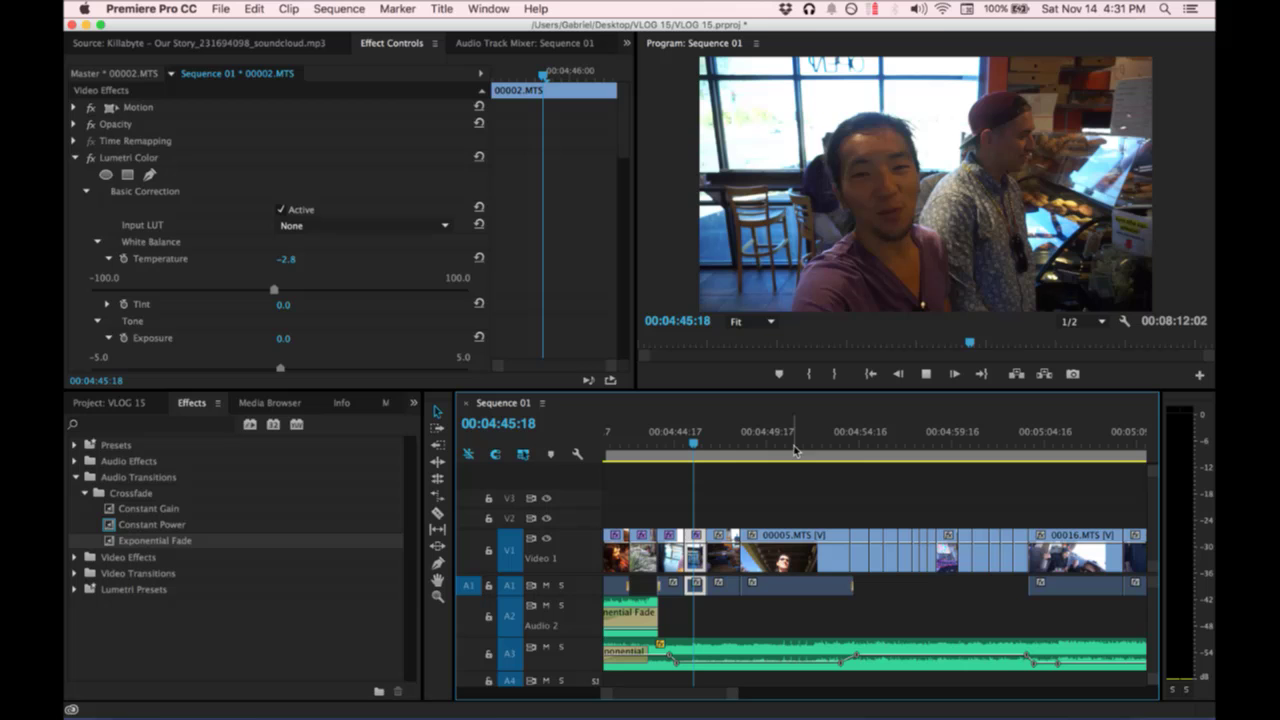
left_click(754, 478)
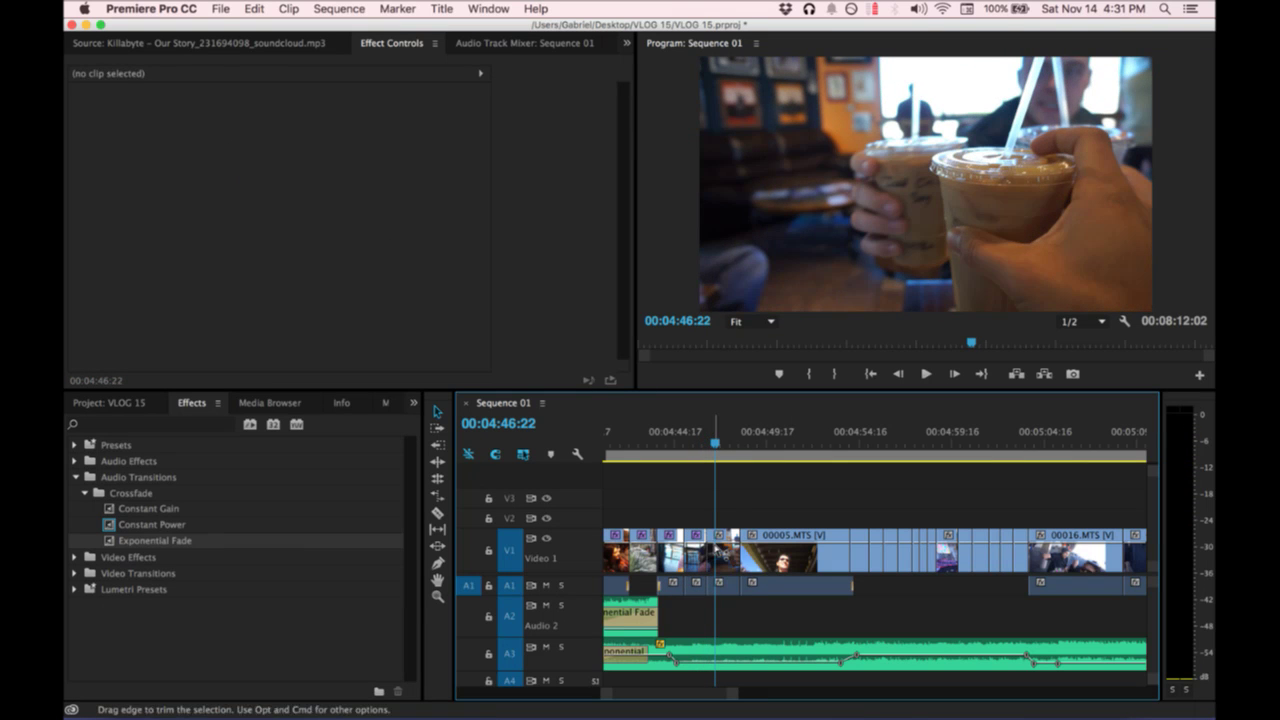
left_click(722, 584)
left_click(744, 519)
Paste the copied Lumetri Color correction onto the 00005.MTS clip and preview it.
left_click(763, 441)
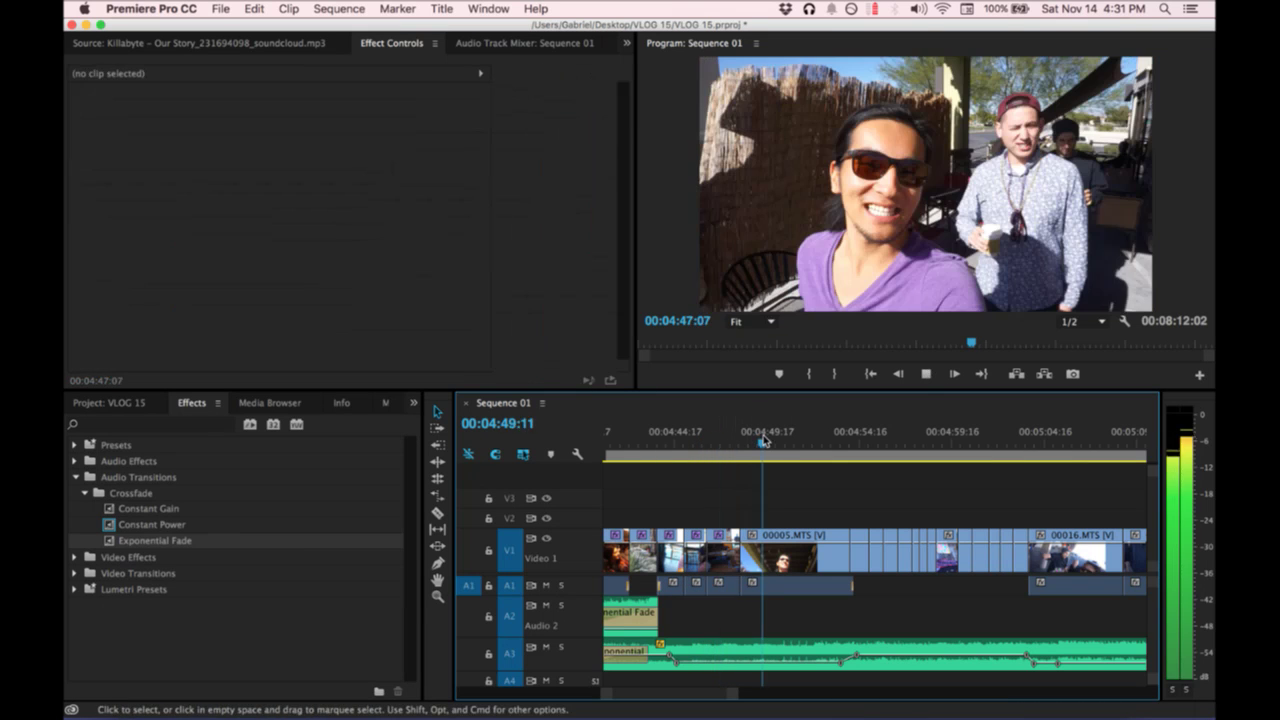
left_click(778, 535)
key("super+v")
left_click(812, 438)
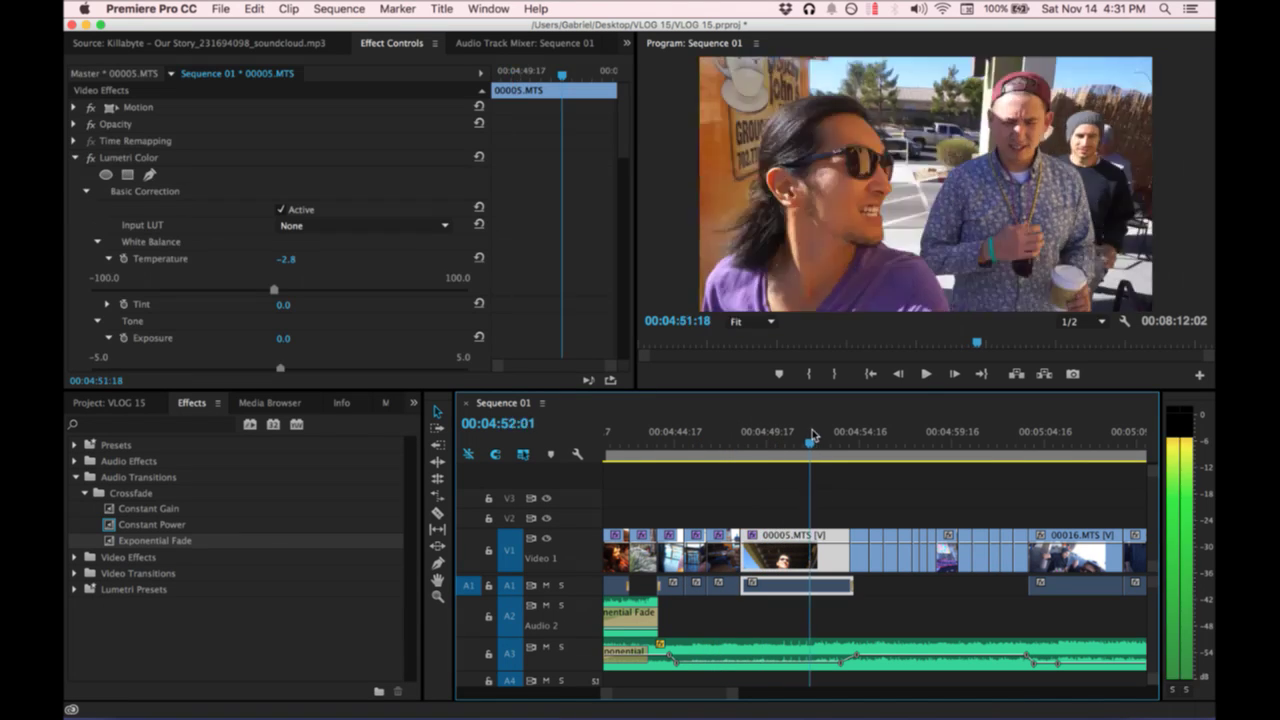
key("space")
Paste the copied Lumetri Color correction onto the short pizza clips, including 00007.MTS, 00009.MTS, 00010.MTS and 00011.MTS.
scroll(843, 481, "down", 2)
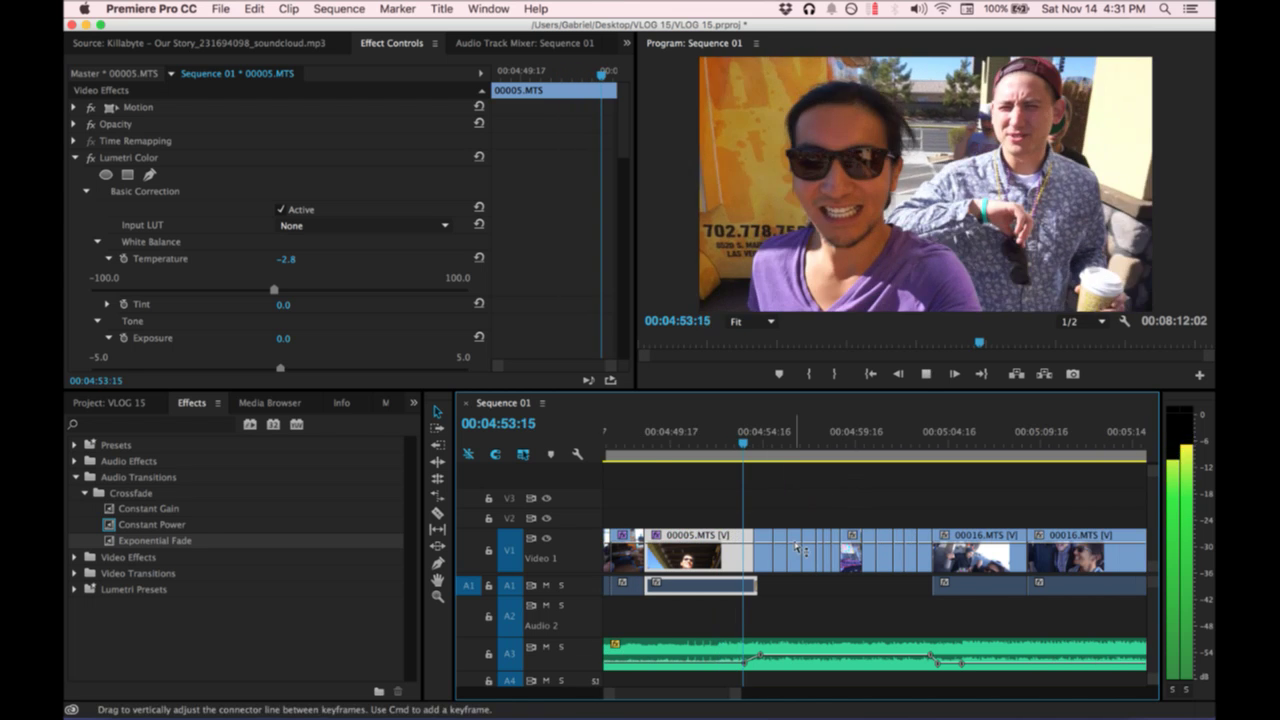
left_click(764, 543)
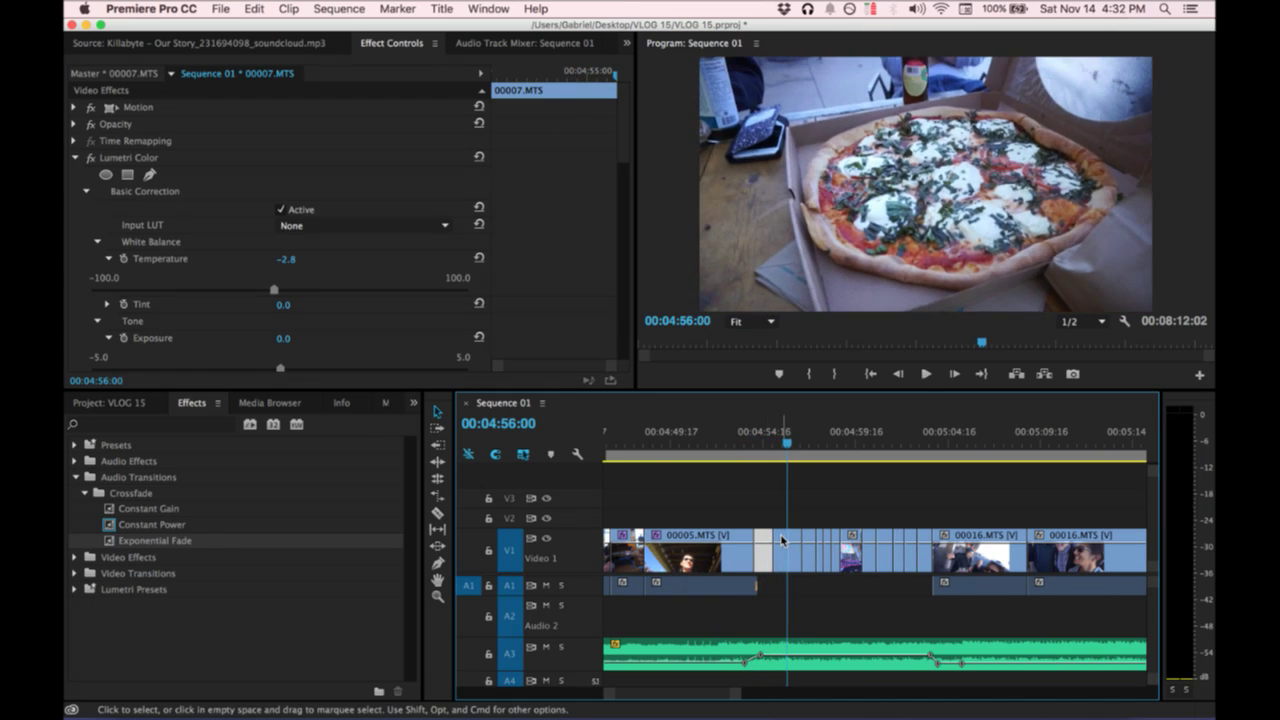
left_click(782, 540)
key("space")
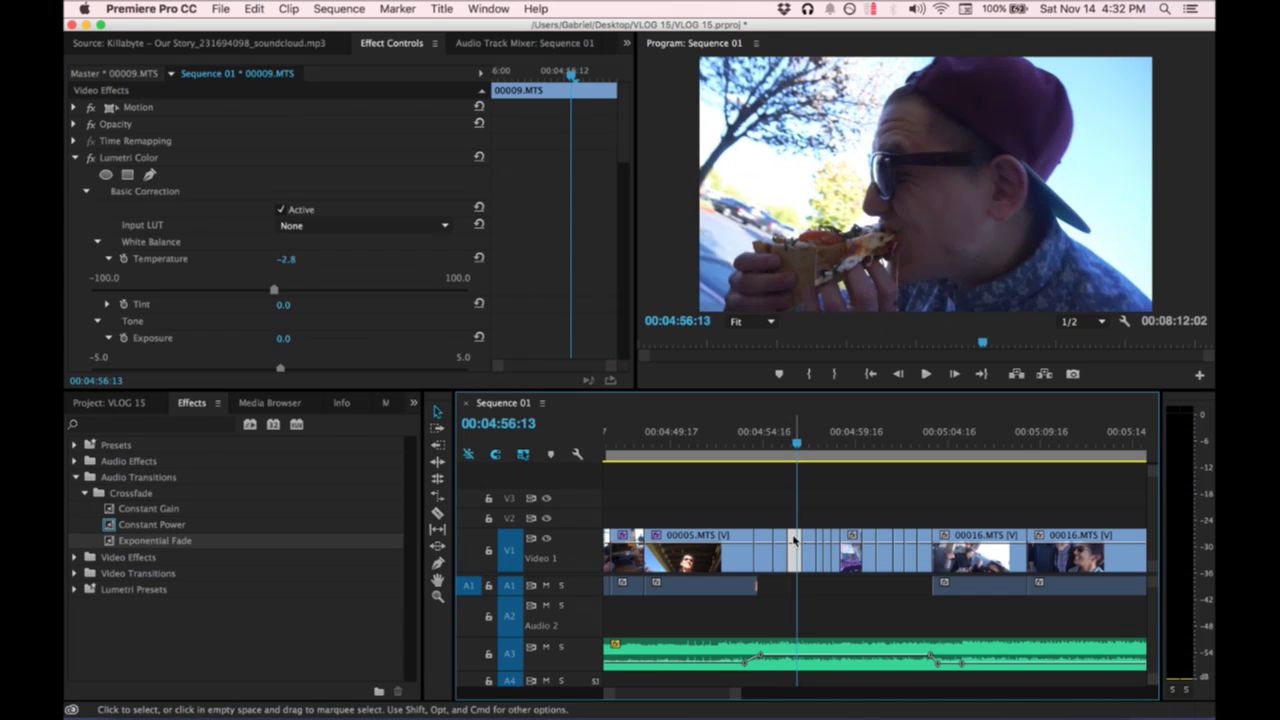
key("space")
key("space")
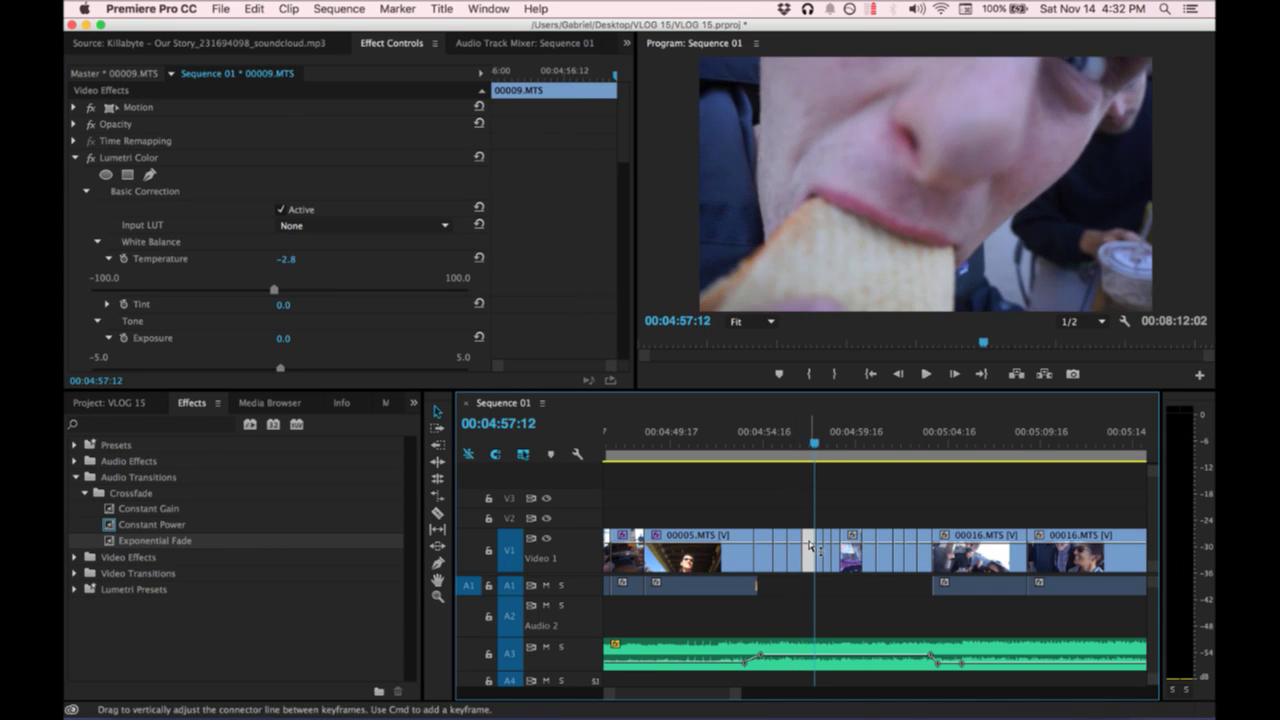
key("space")
key("space")
left_click(829, 542)
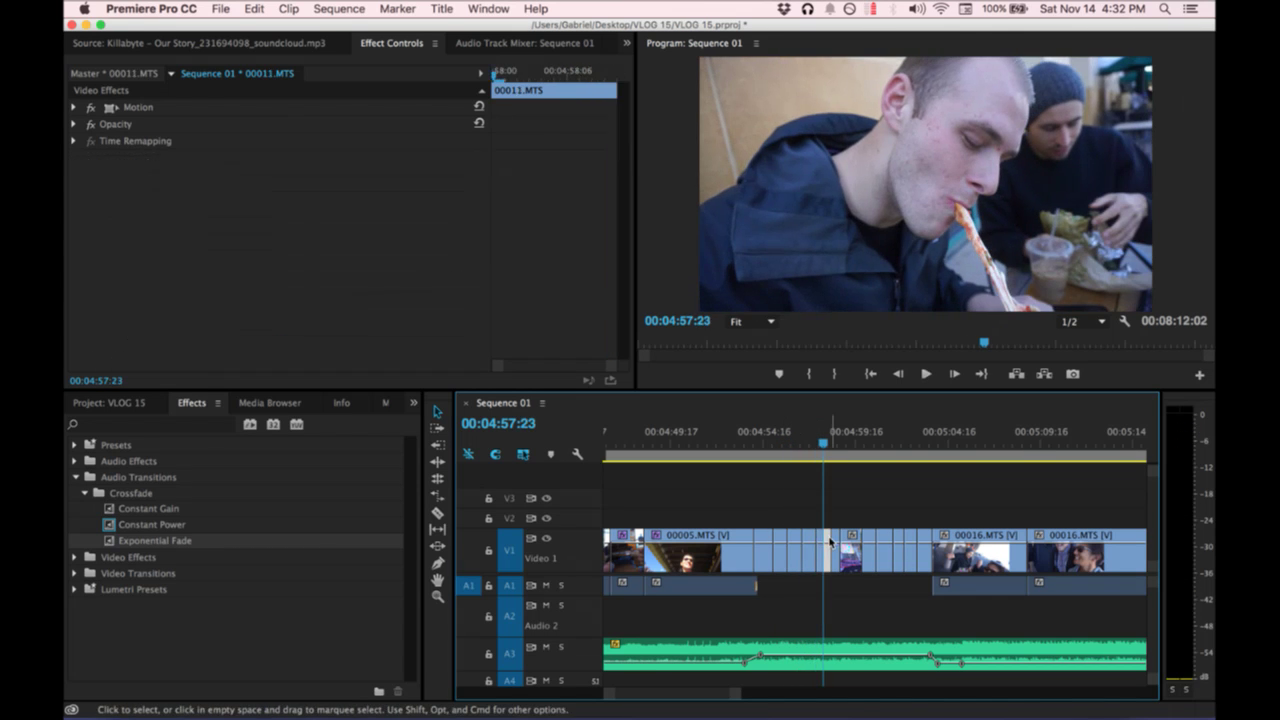
key("super+v")
Paste the copied Lumetri Color correction onto all the following clips through the 00016.MTS clips, and play back the section.
key("space")
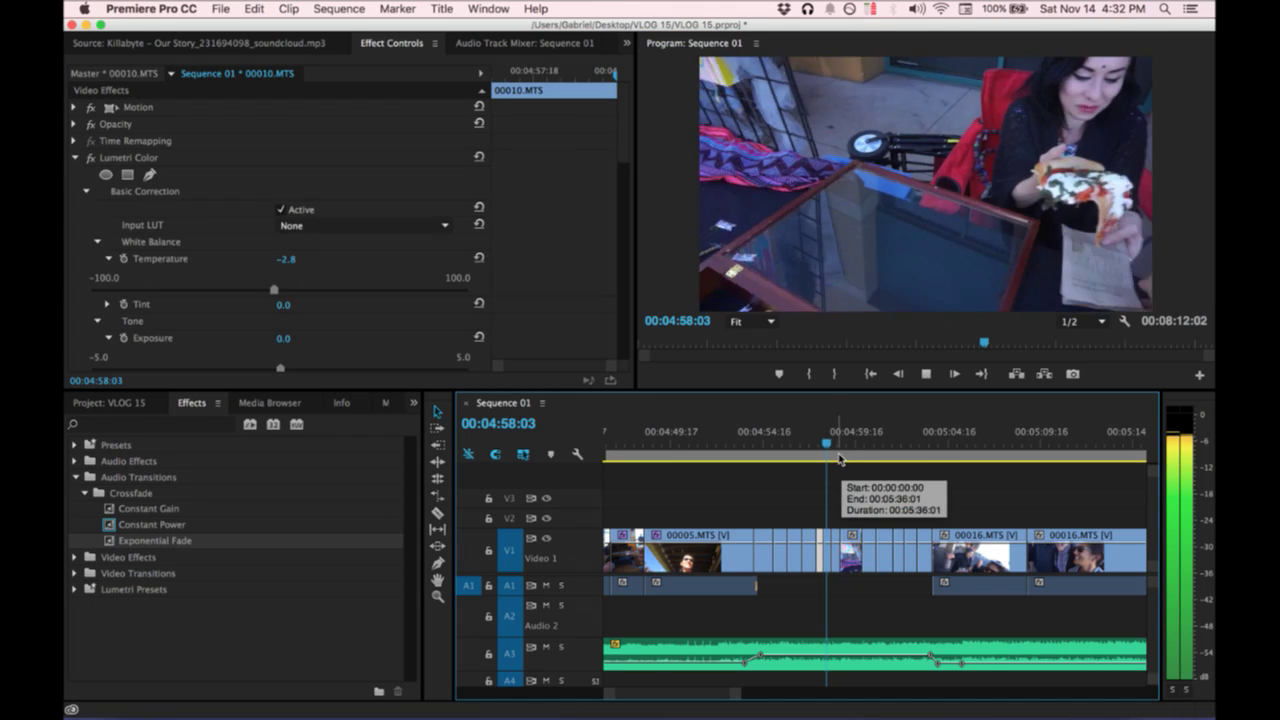
left_click_drag(842, 513, 1052, 543)
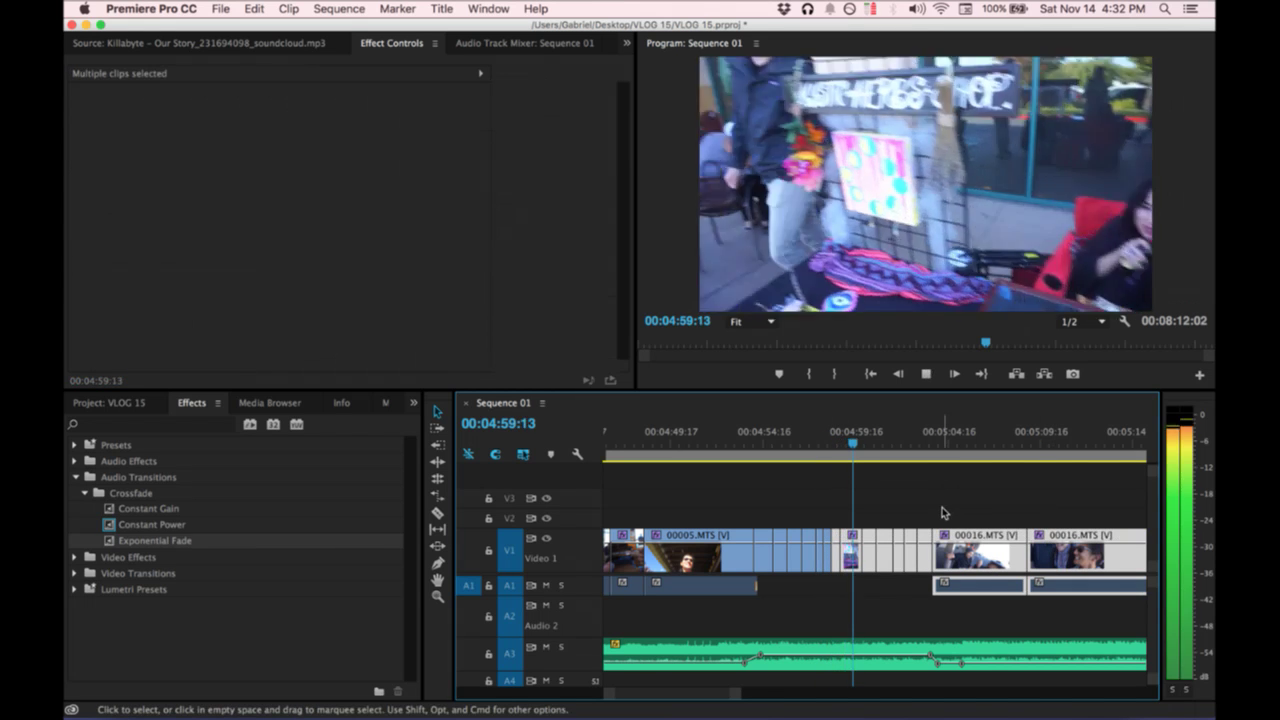
key("space")
left_click(831, 517)
scroll(845, 465, "up", 2)
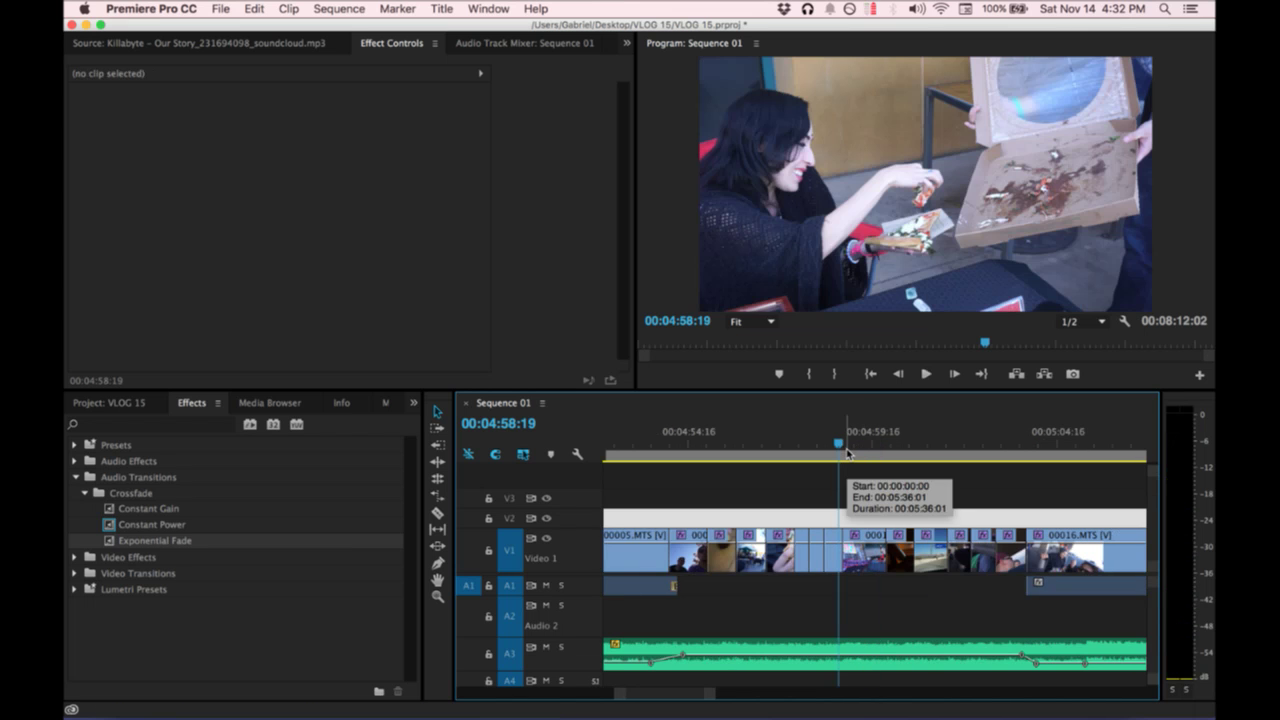
key("space")
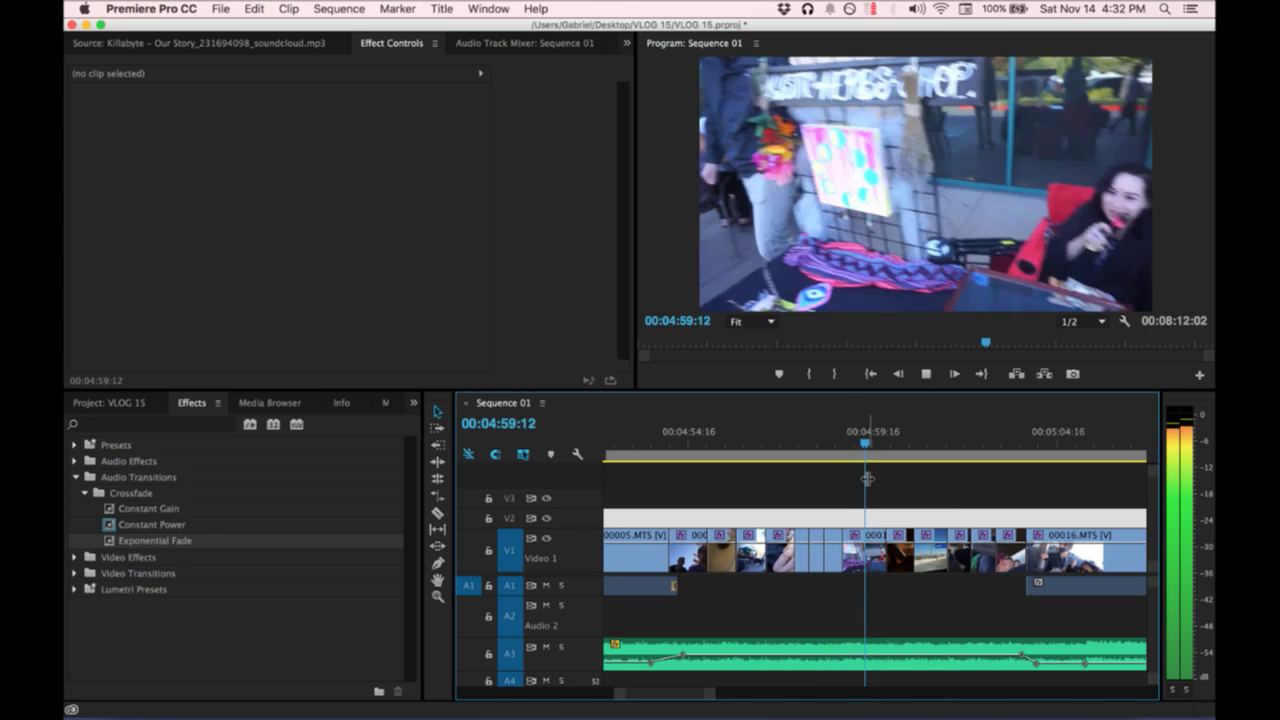
Trim a few frames off the start of the first 00016.MTS clip, close the gap, and save the project.
scroll(885, 500, "right", 2)
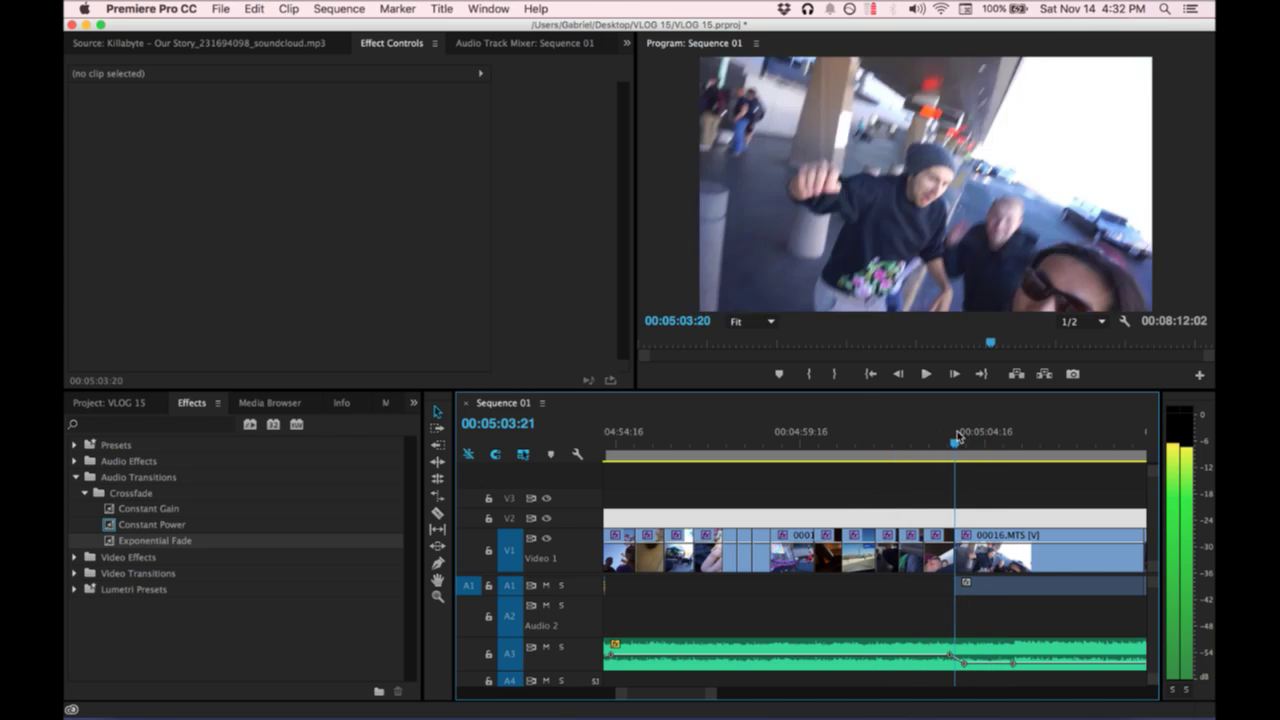
left_click_drag(957, 541, 974, 535)
left_click(961, 545)
key("Delete")
key("space")
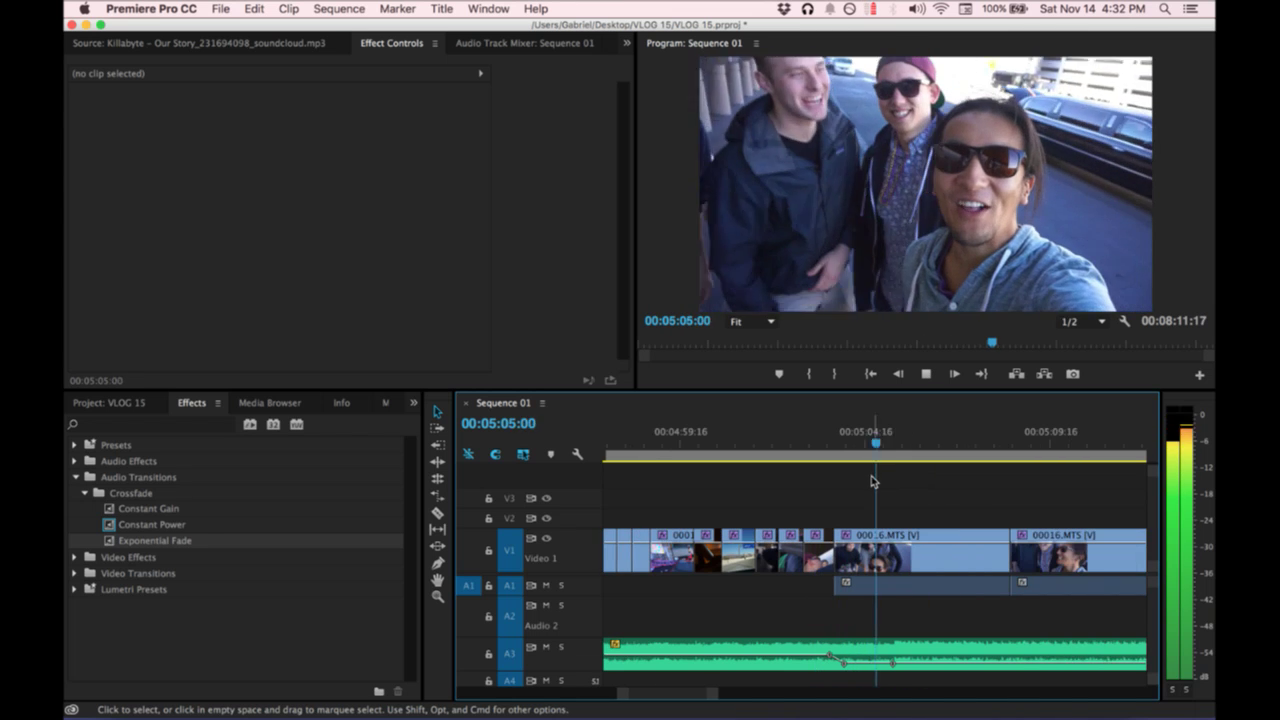
key("super+s")
Switch to the Live Stream2 window in Wirecast.
key("ctrl+Up")
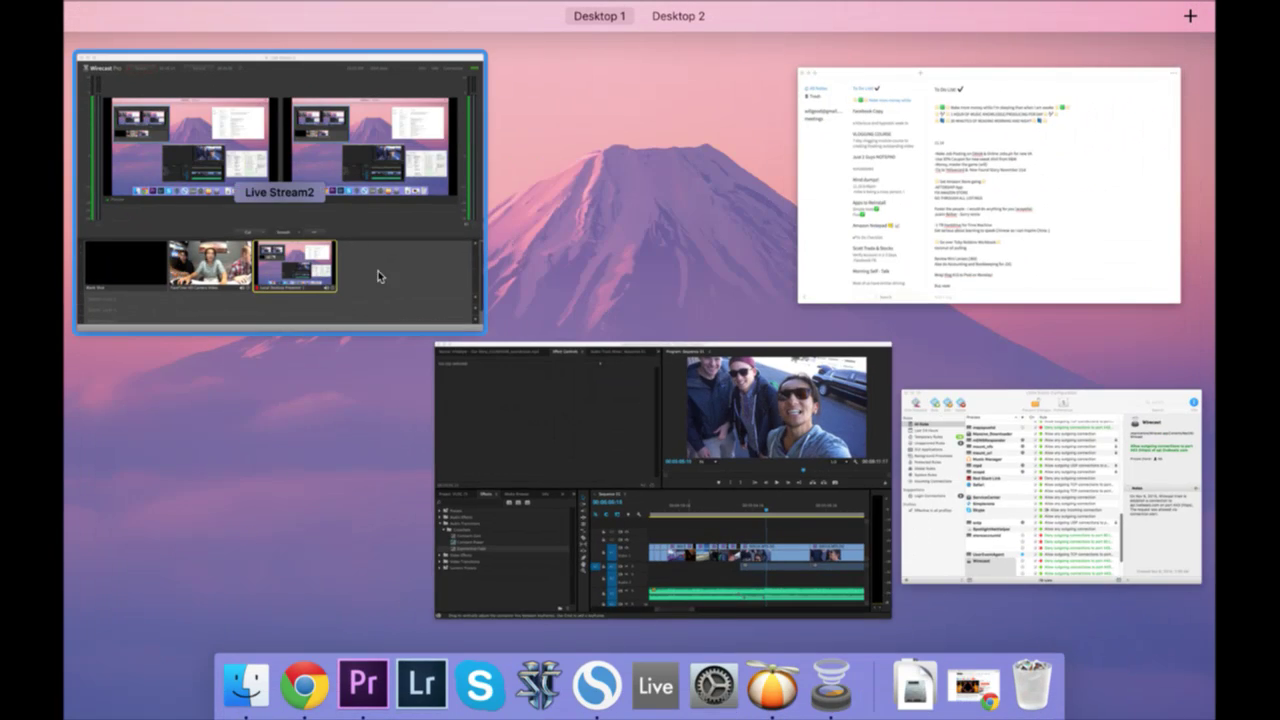
left_click(800, 518)
key("ctrl+Up")
left_click(255, 272)
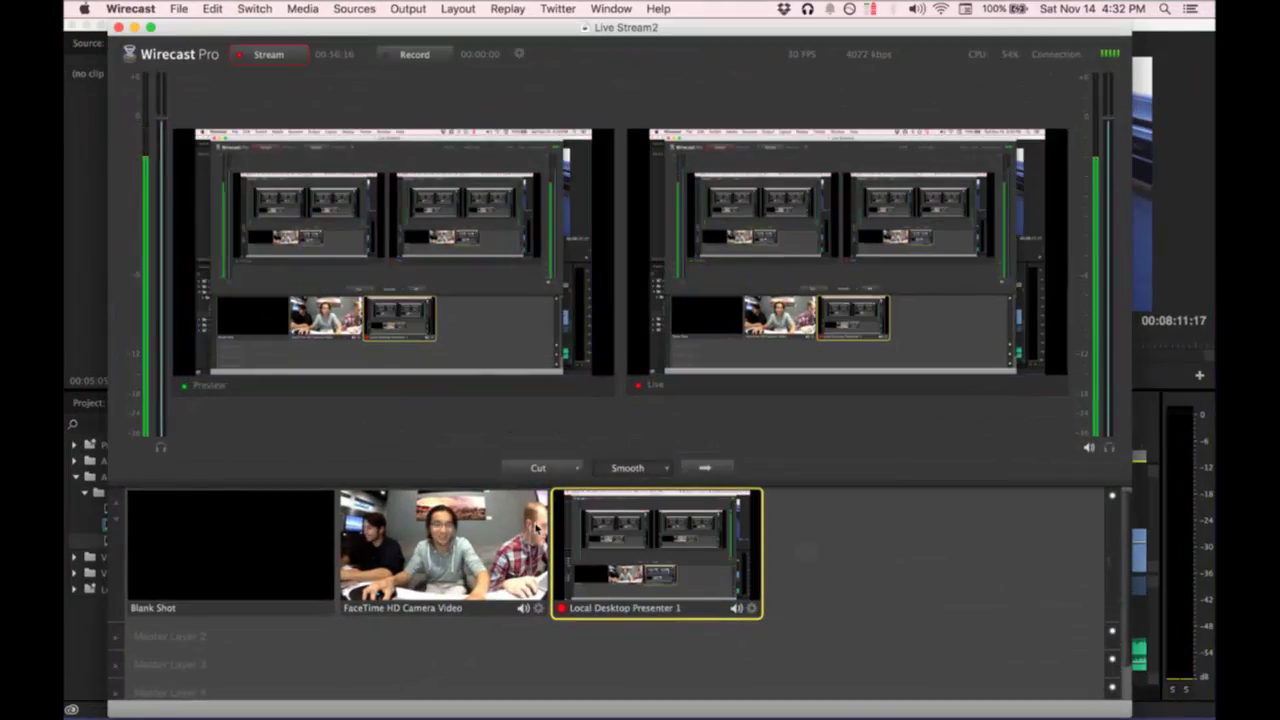
Send the FaceTime HD Camera Video shot to the live output.
left_click(546, 527)
left_click(716, 468)
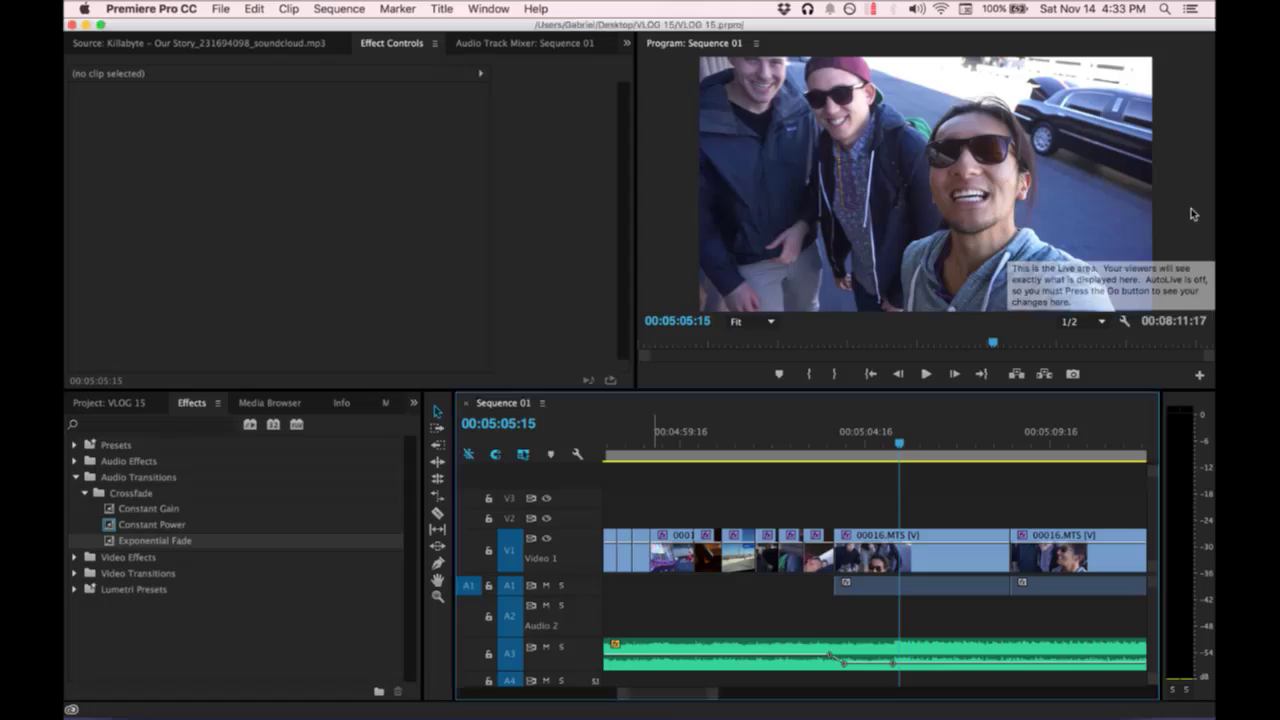
Play back the two closing 00016.MTS clips in Premiere Pro through to the start of the end plate.
key("space")
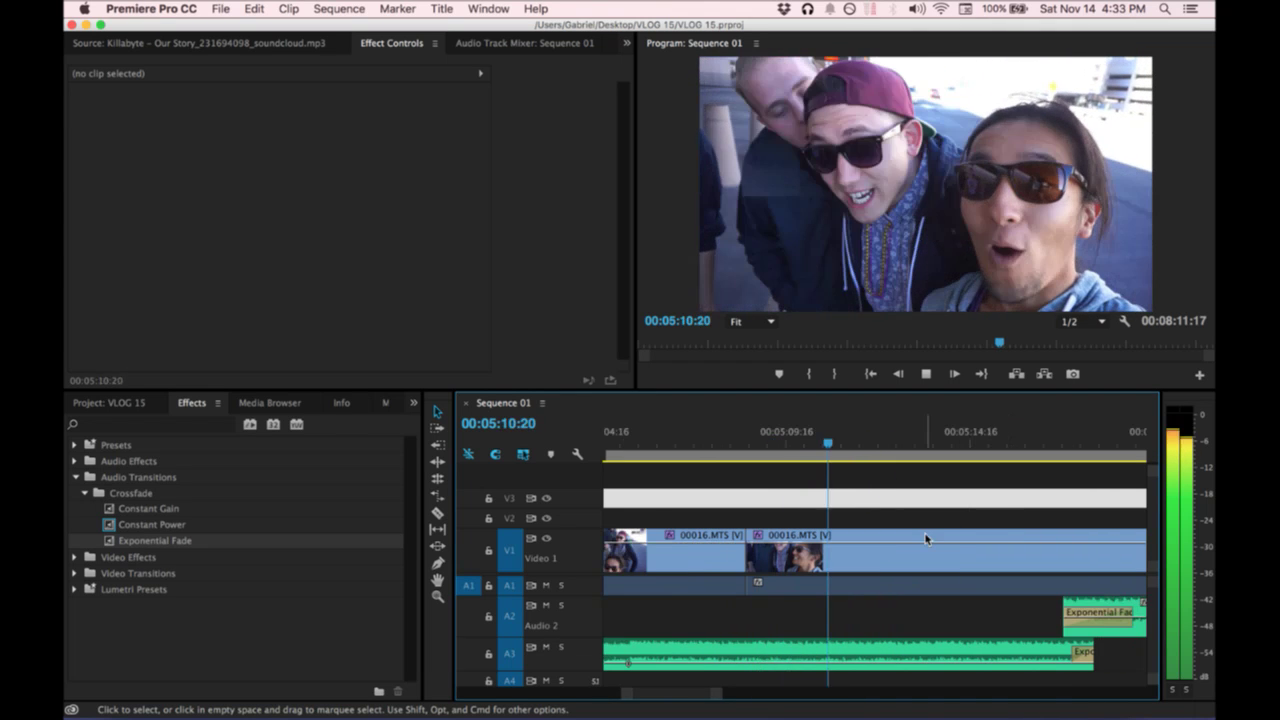
key("space")
left_click(825, 432)
key("space")
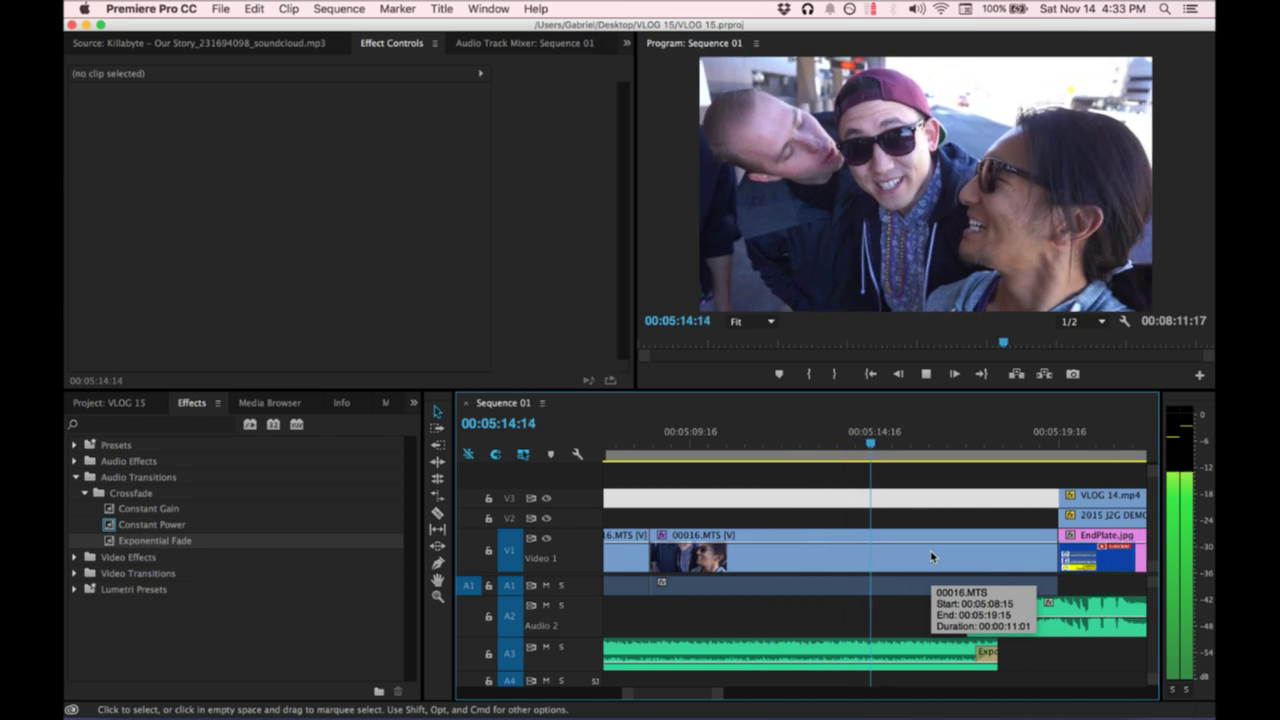
key("space")
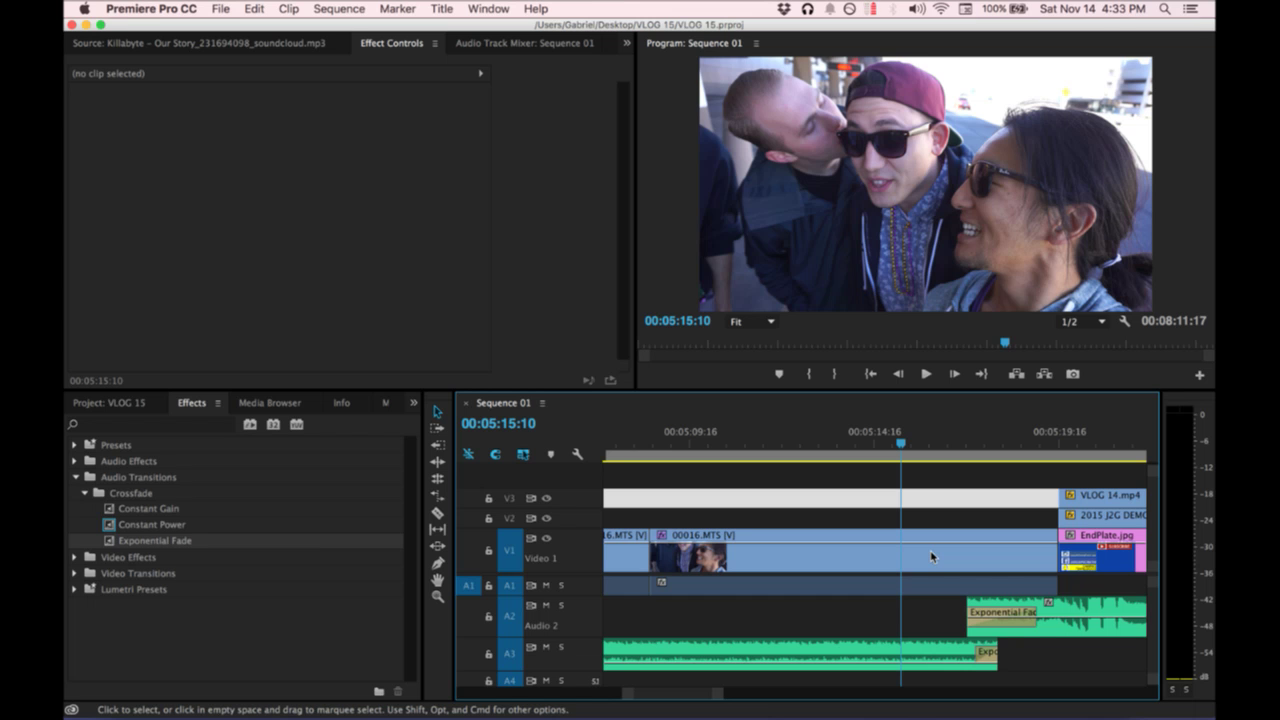
key("ctrl+Up")
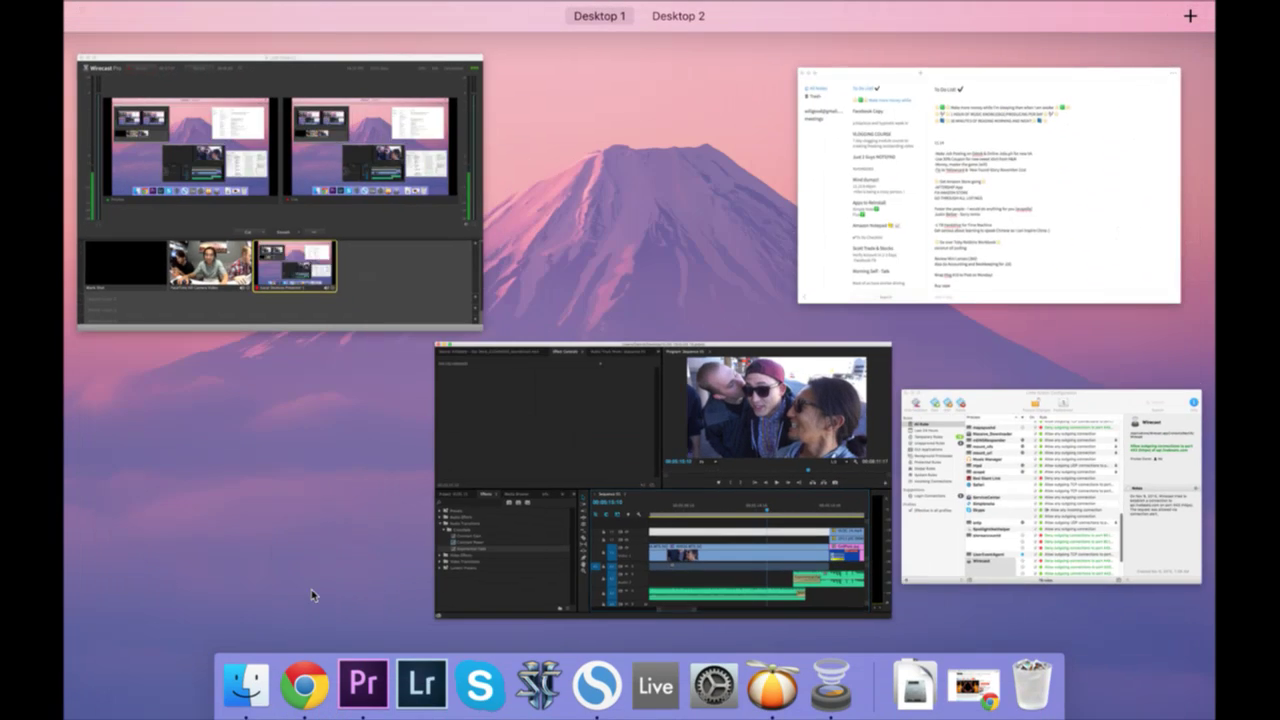
left_click(410, 560)
key("space")
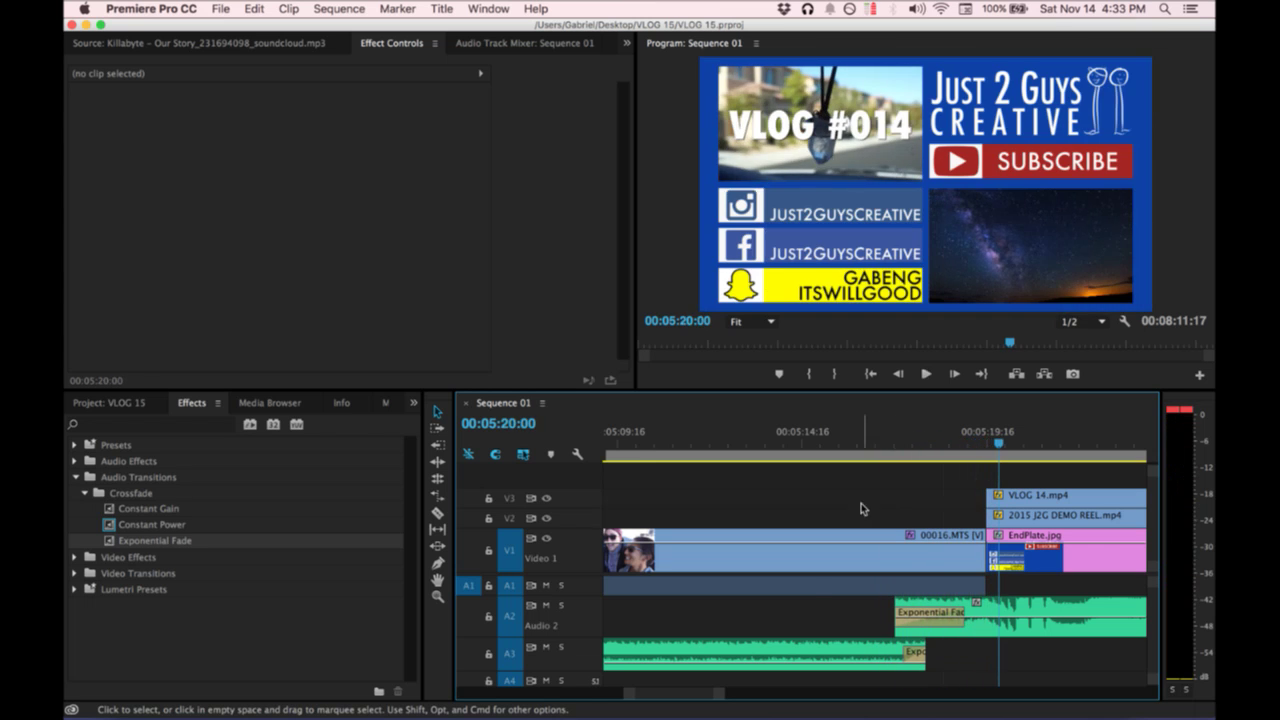
key("space")
Raise the Lumetri Color temperature of the last 00016.MTS clip before the end plate to 2.8.
left_click(836, 549)
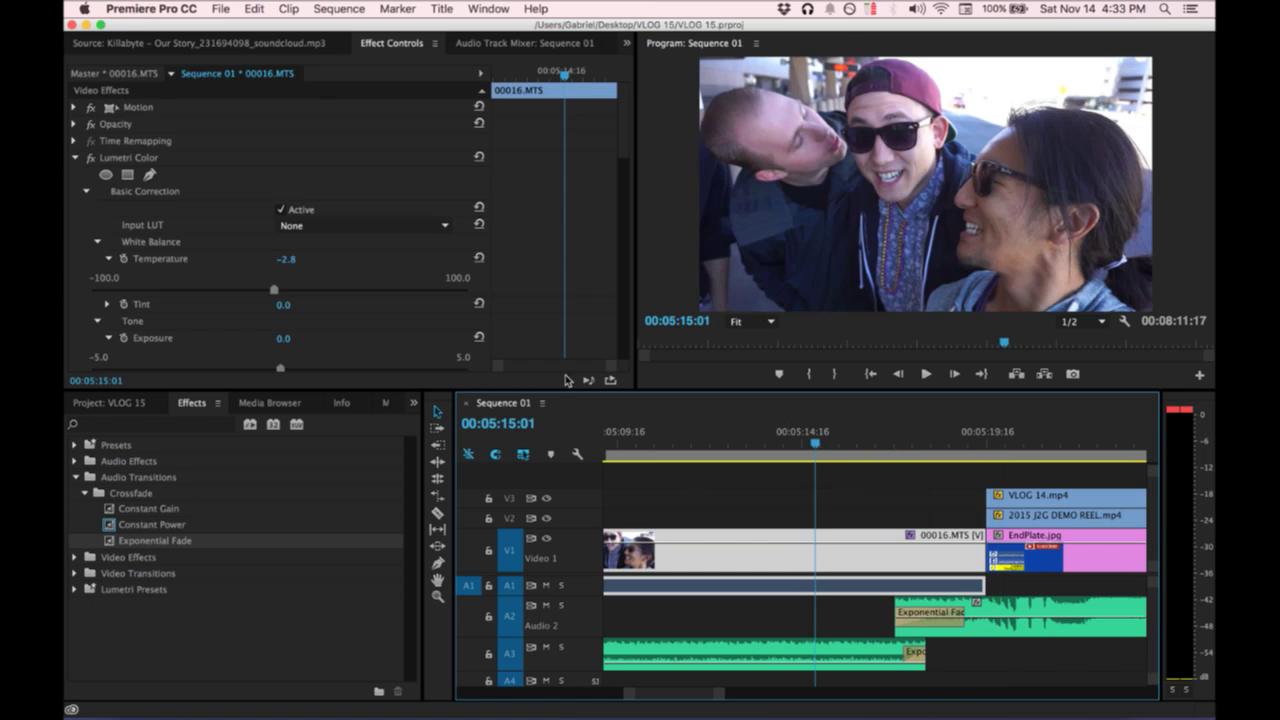
scroll(545, 290, "down", 1)
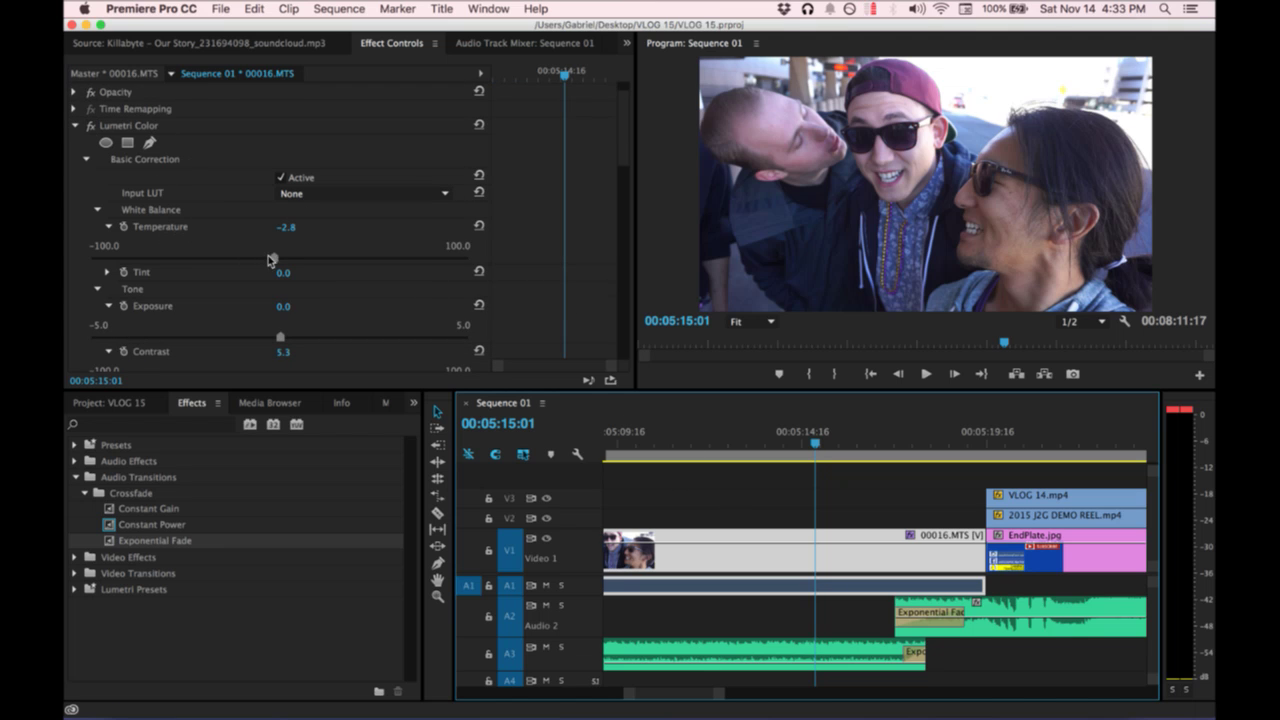
left_click_drag(268, 256, 277, 260)
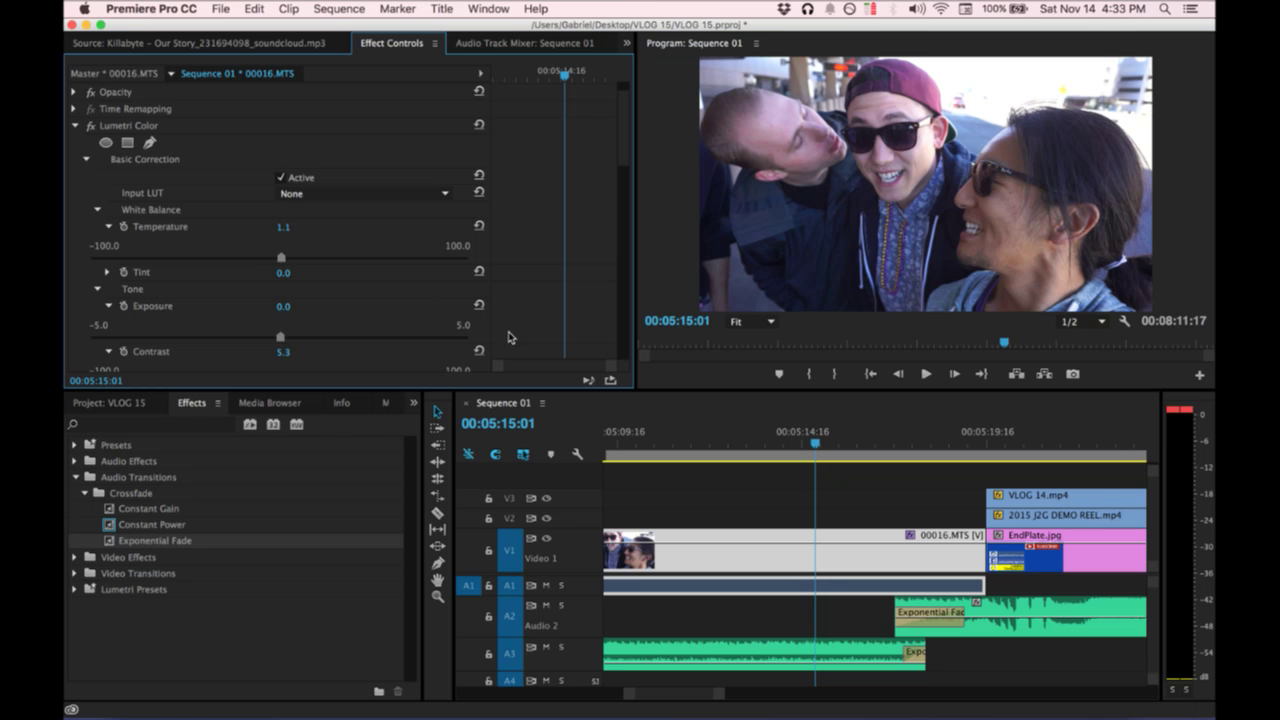
key("space")
scroll(718, 470, "up", 3)
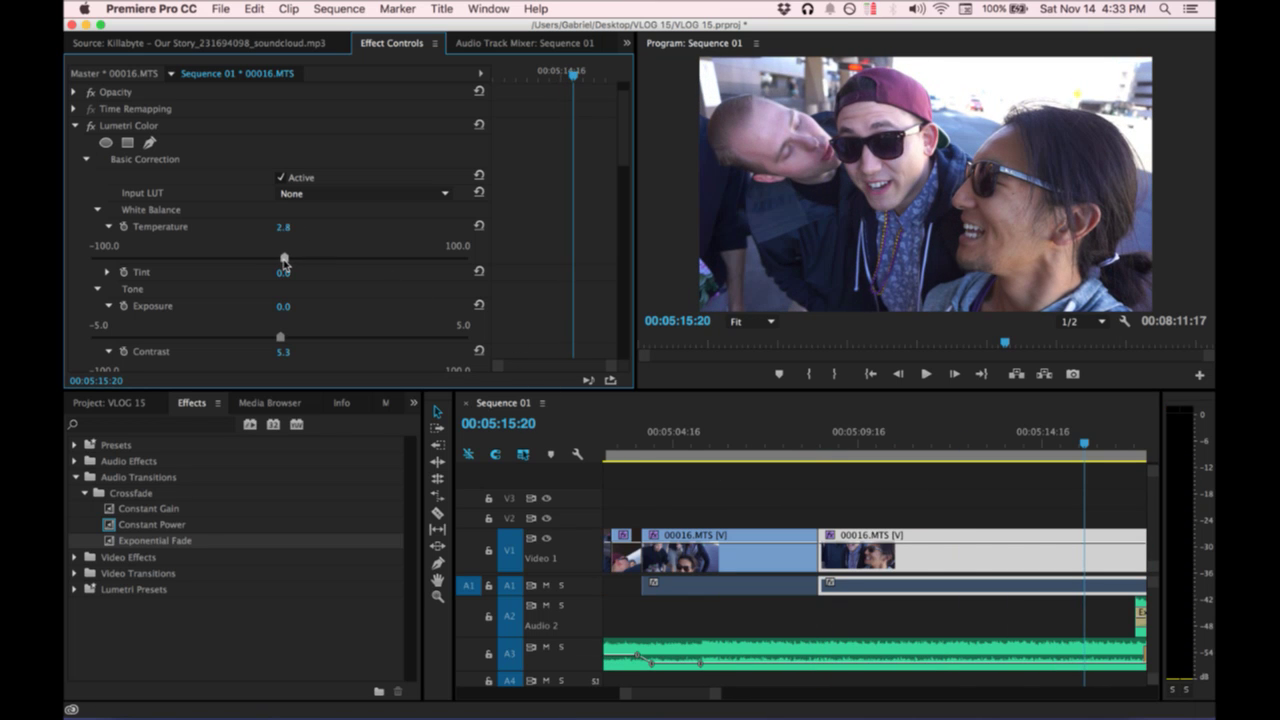
Set the Lumetri Color temperature of the preceding 00016.MTS clip to 2.8 and play back the cut between both clips.
left_click(735, 594)
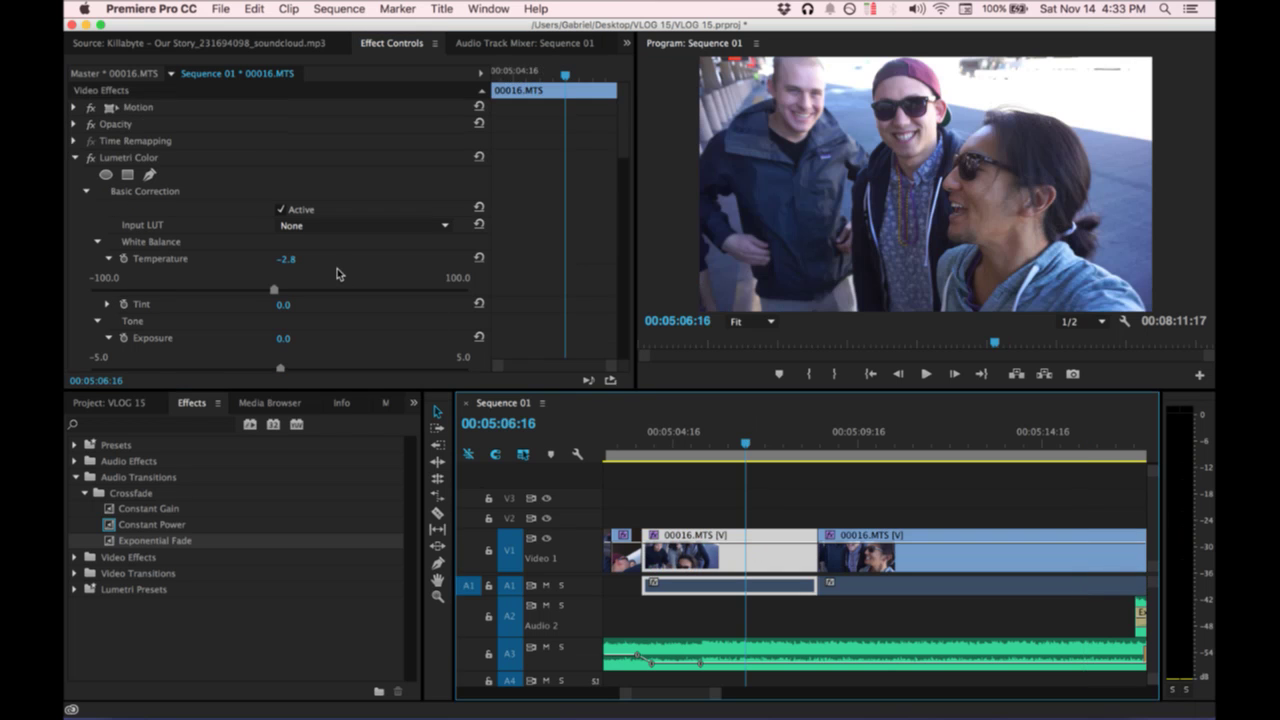
left_click(289, 260)
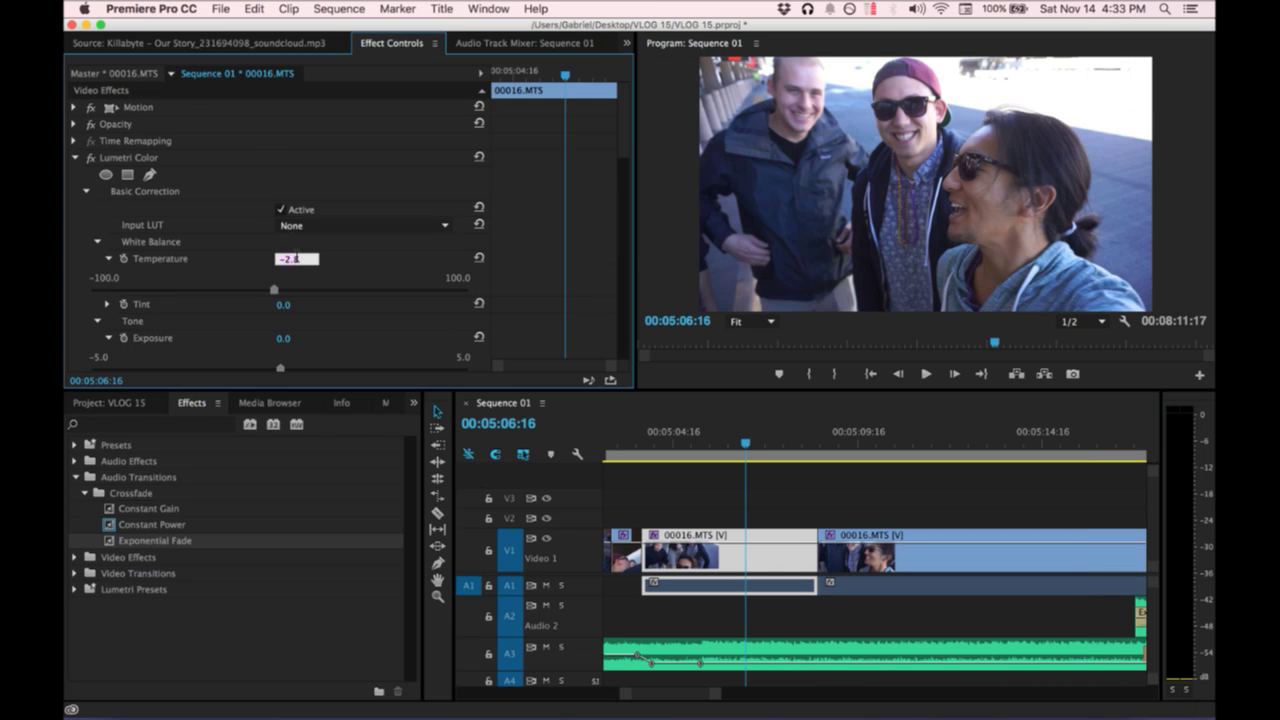
key("space")
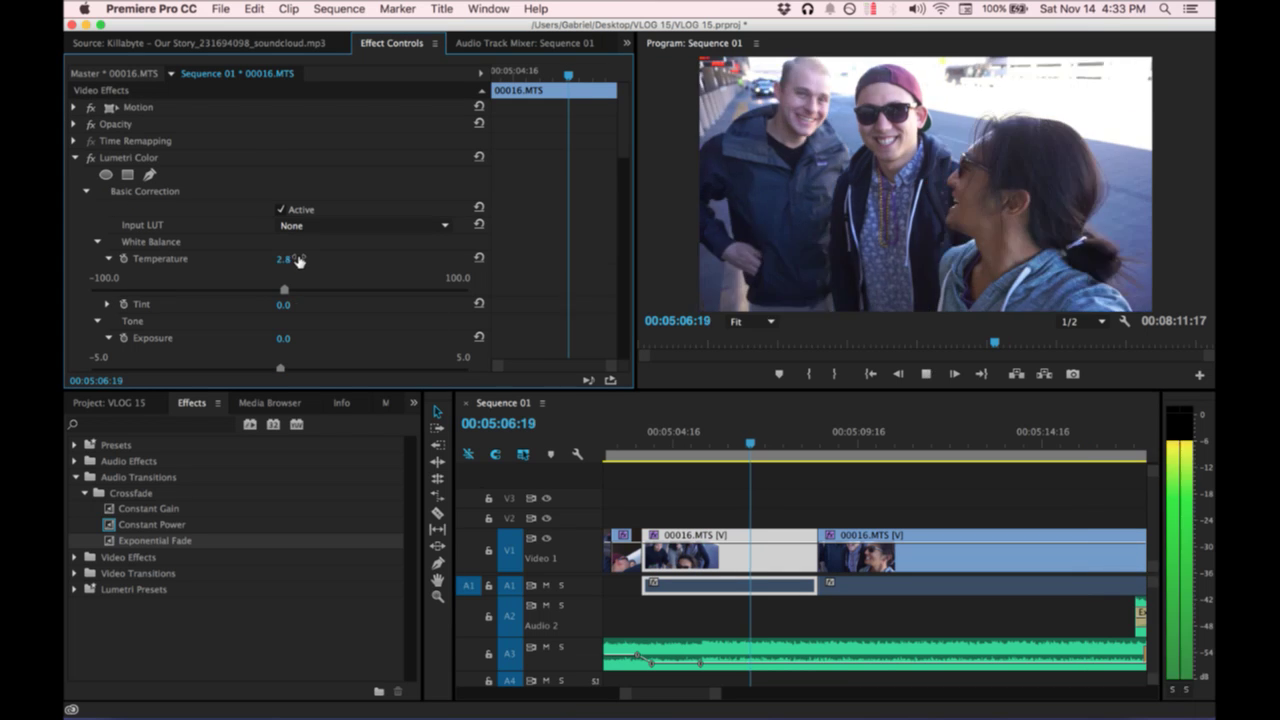
left_click(888, 501)
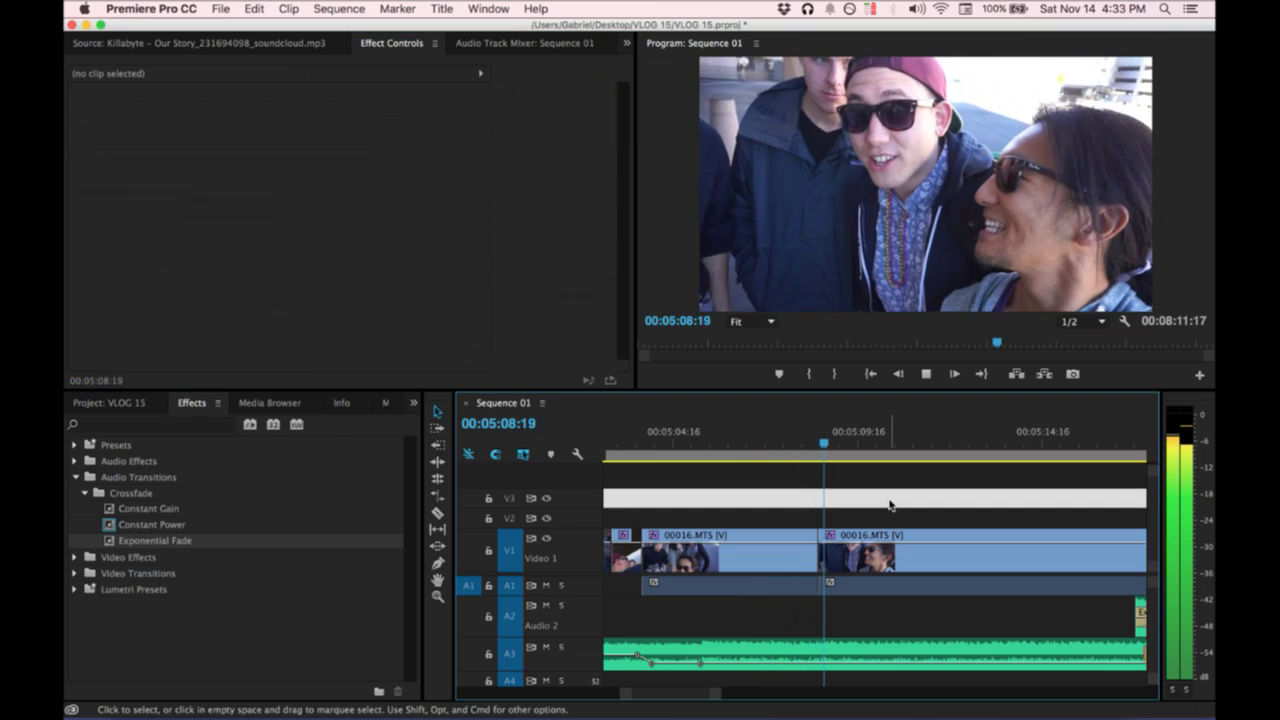
key("space")
Trim the start of the A2 end-plate music, extend the end of the A3 music, and play back the transition.
key("minus")
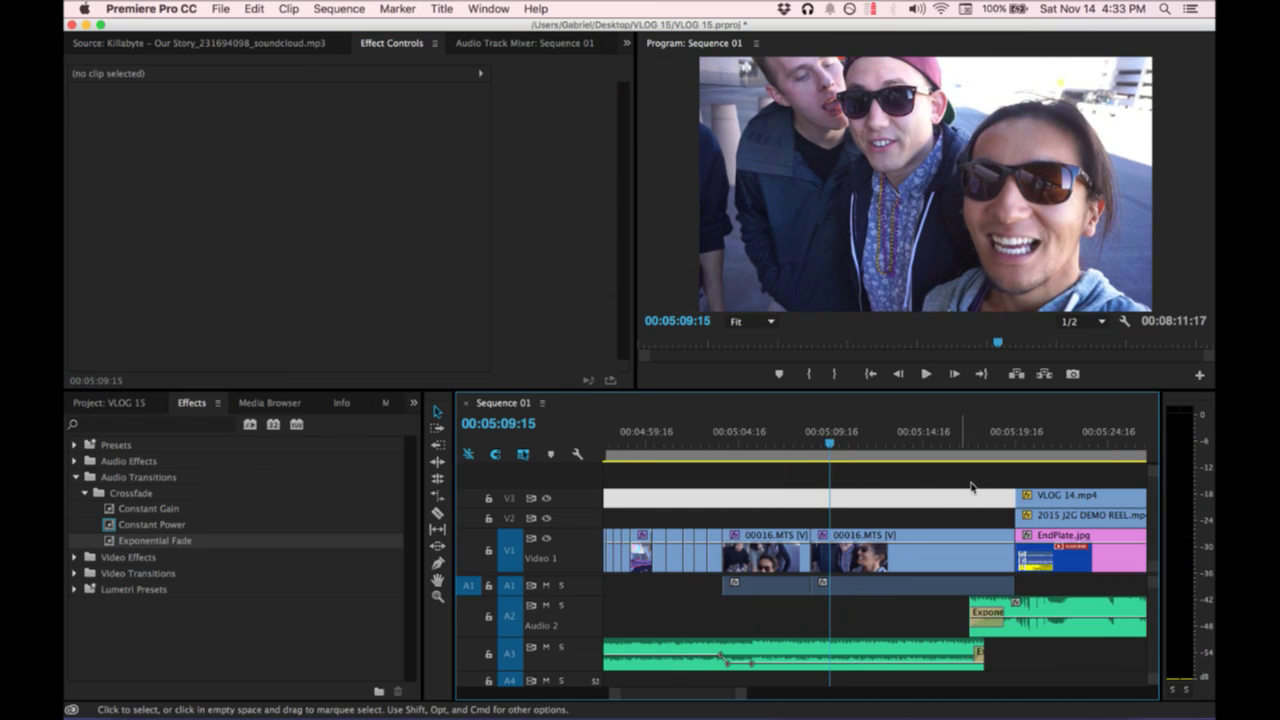
left_click(995, 438)
key("equal")
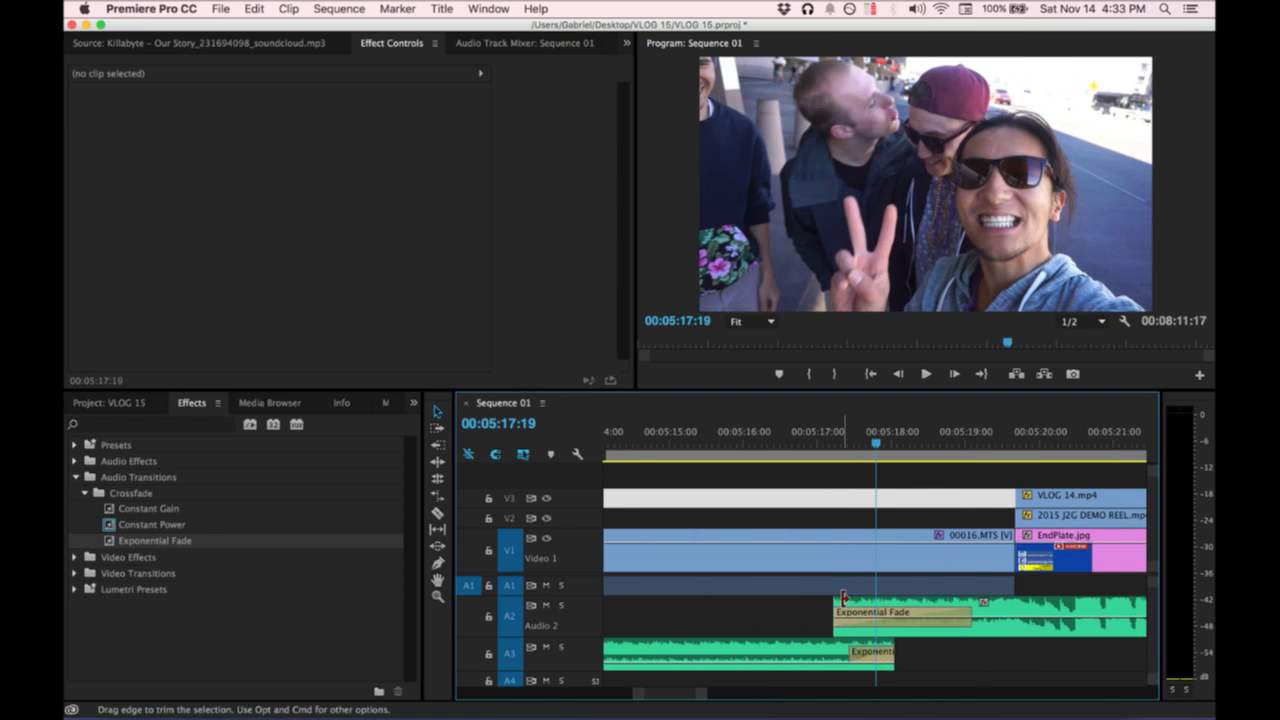
left_click_drag(842, 601, 892, 606)
left_click_drag(898, 653, 936, 653)
key("space")
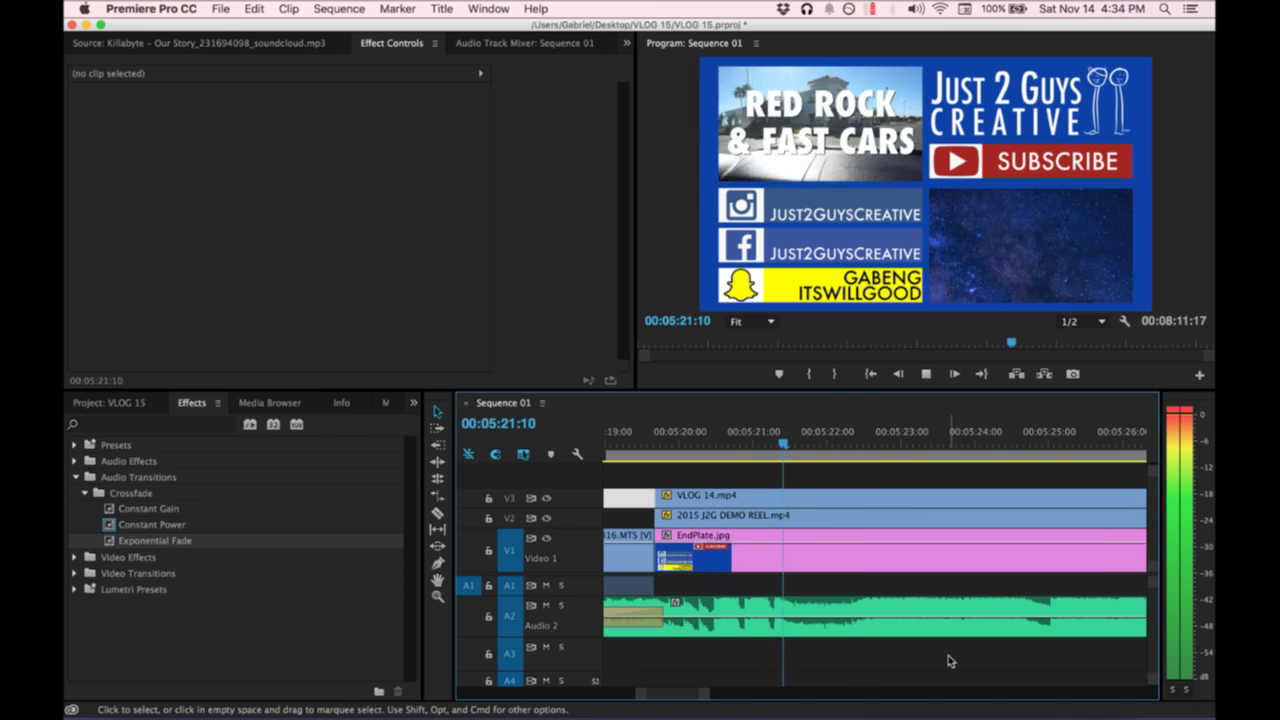
key("space")
scroll(858, 624, "up", 2)
left_click(694, 444)
key("space")
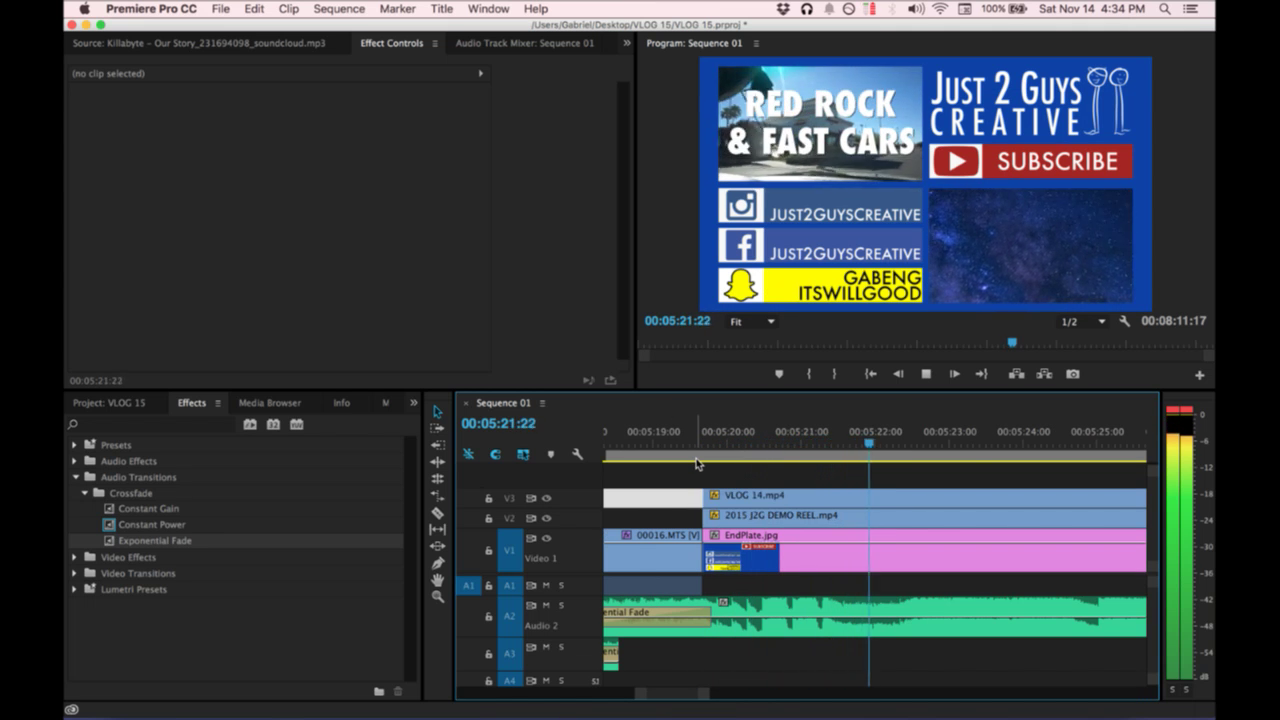
key("space")
Save the VLOG 15 project.
key("minus")
key("minus")
key("minus")
key("minus")
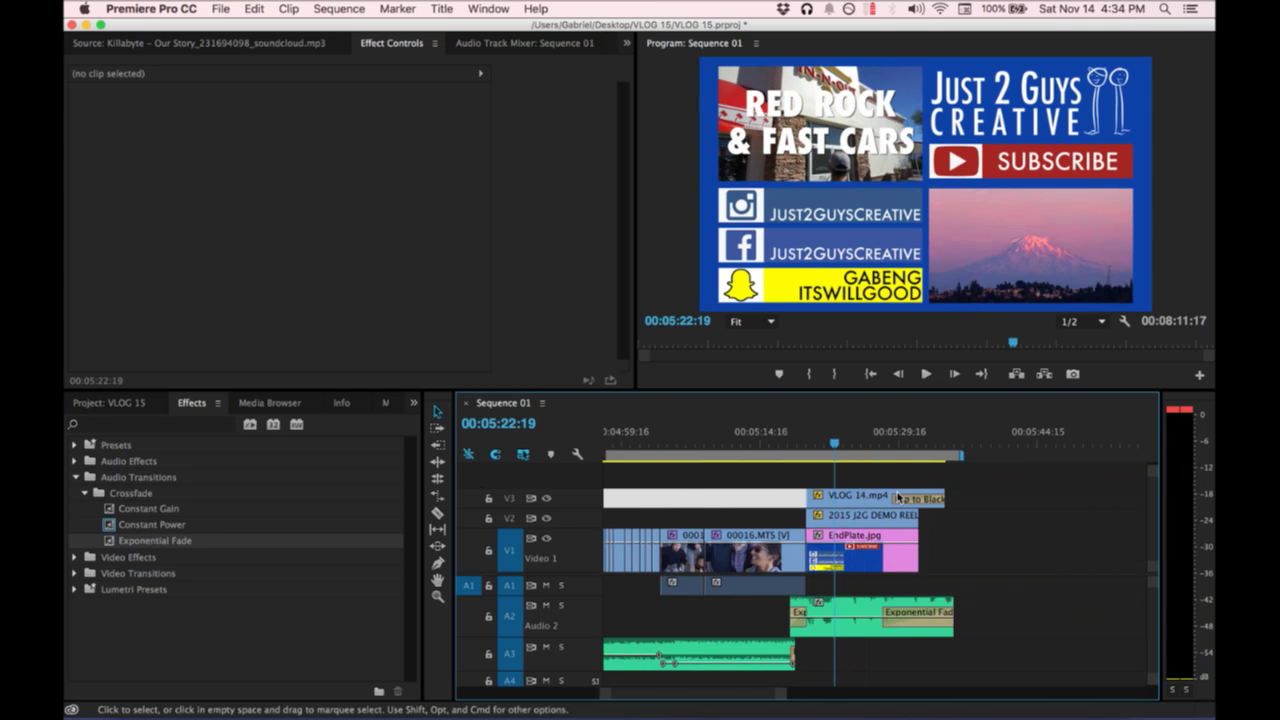
key("minus")
key("minus")
key("super+s")
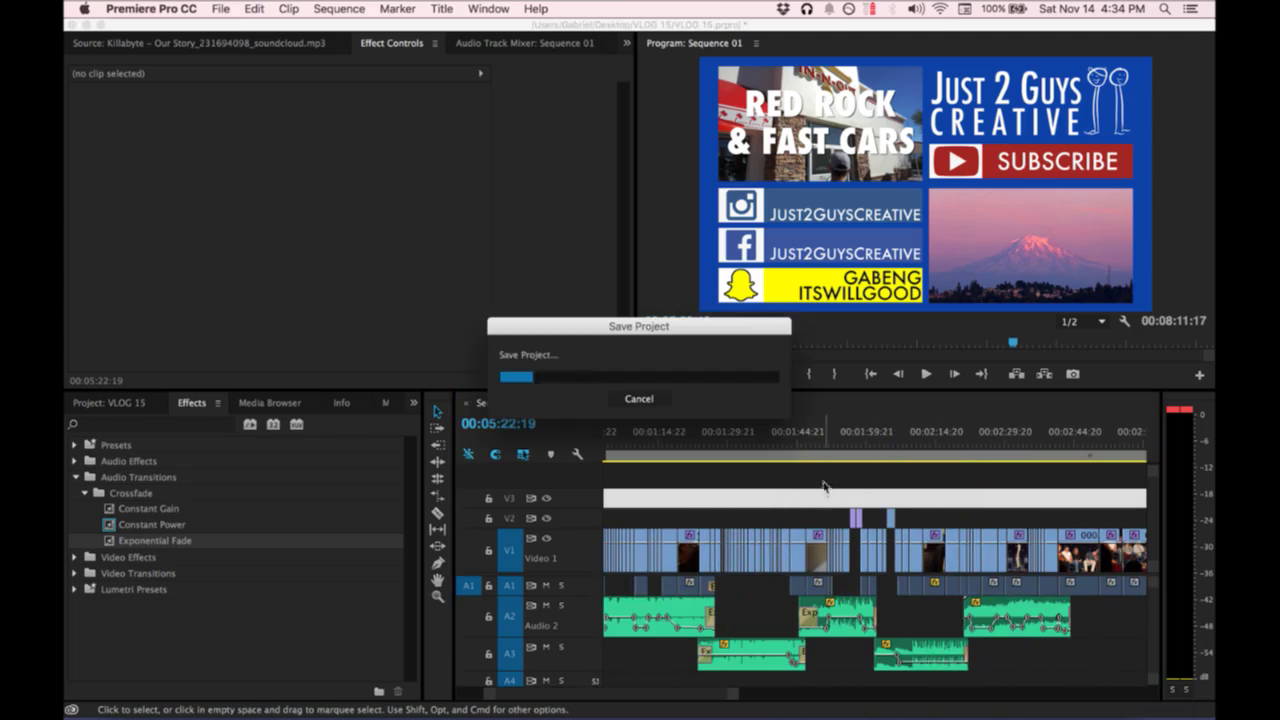
Switch to the Live Stream2 window in Wirecast and put the FaceTime HD Camera Video shot live.
key("ctrl+Up")
left_click(272, 295)
left_click(440, 550)
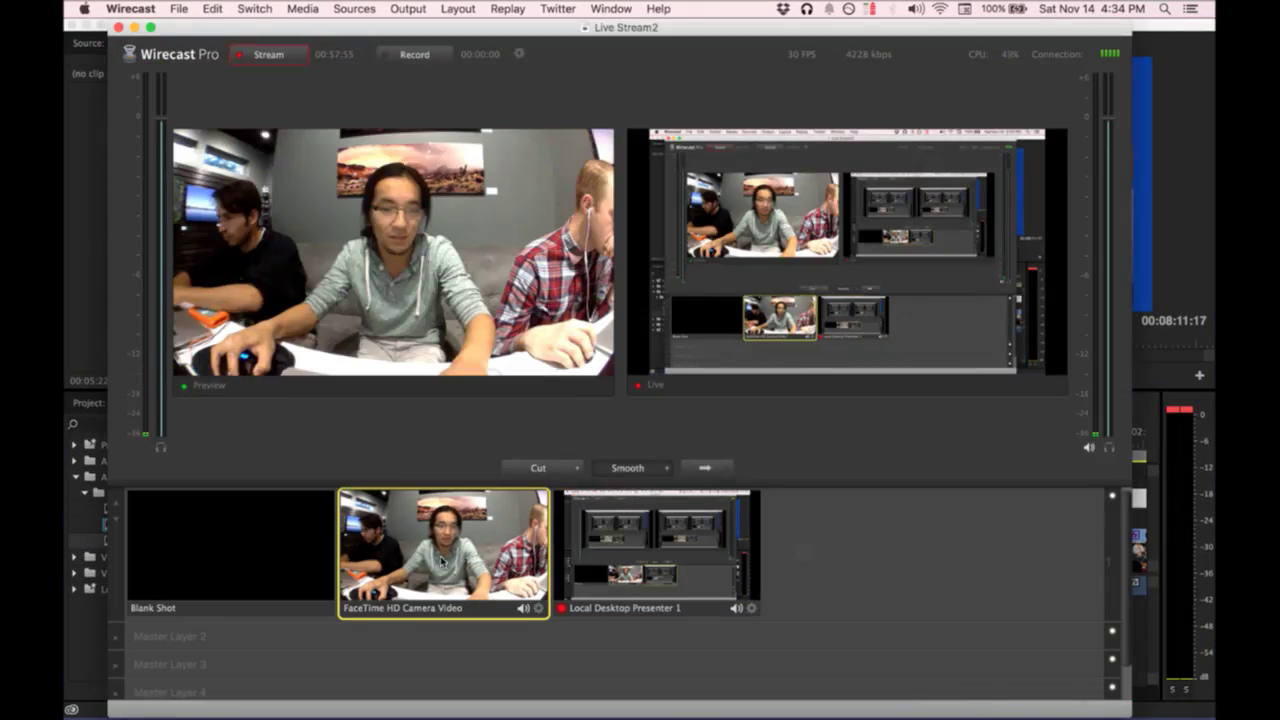
left_click(706, 467)
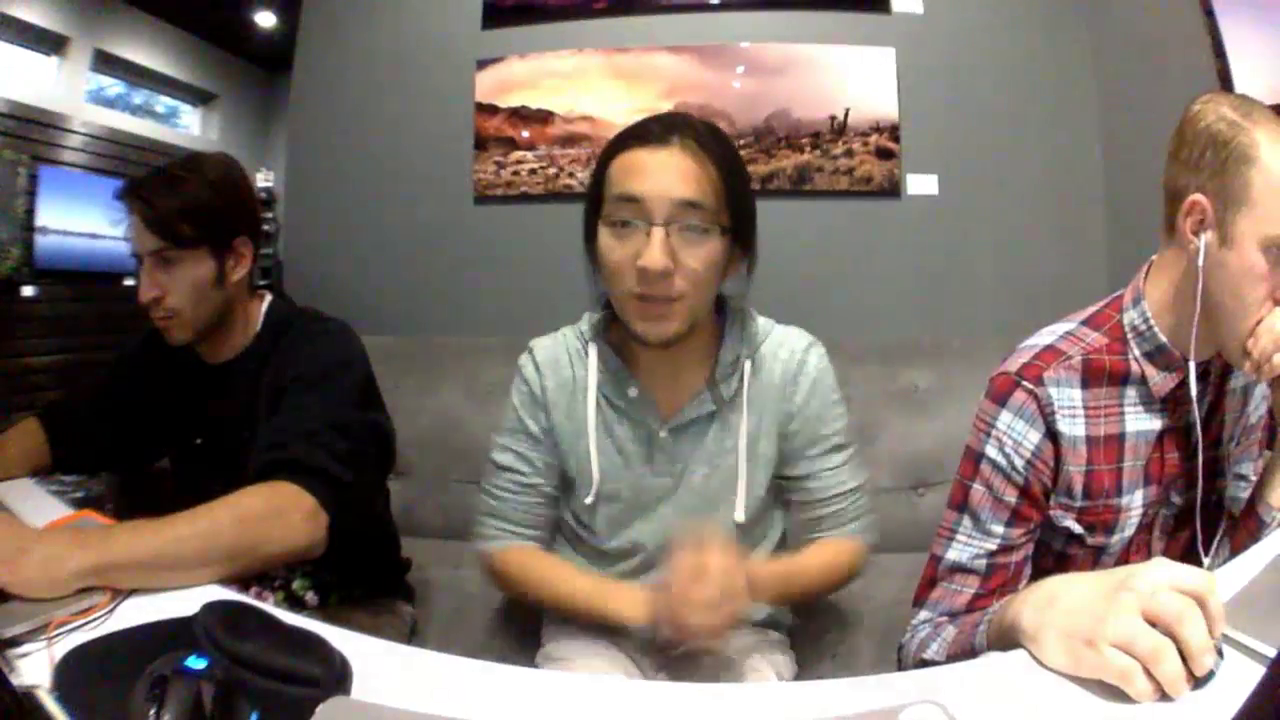
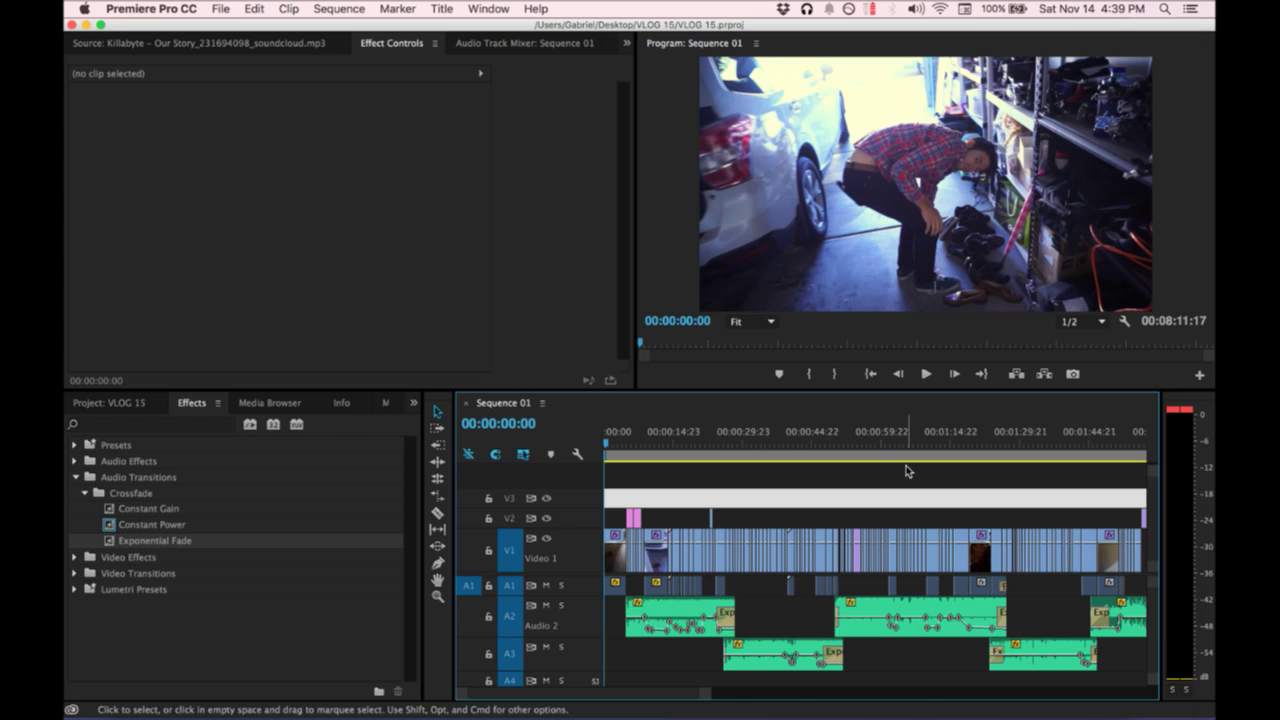
Play back the opening of Sequence 01 from the start with the Program monitor maximized, then restore the workspace.
key("minus")
key("minus")
key("equal")
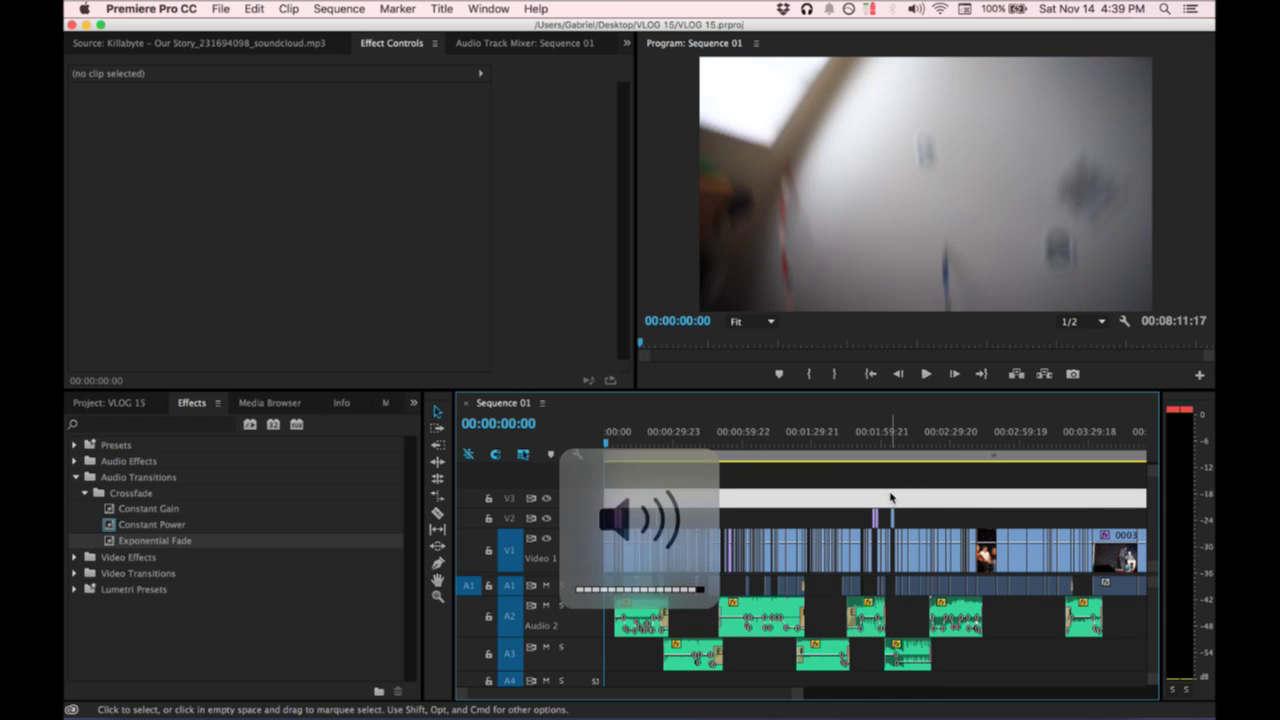
key("space")
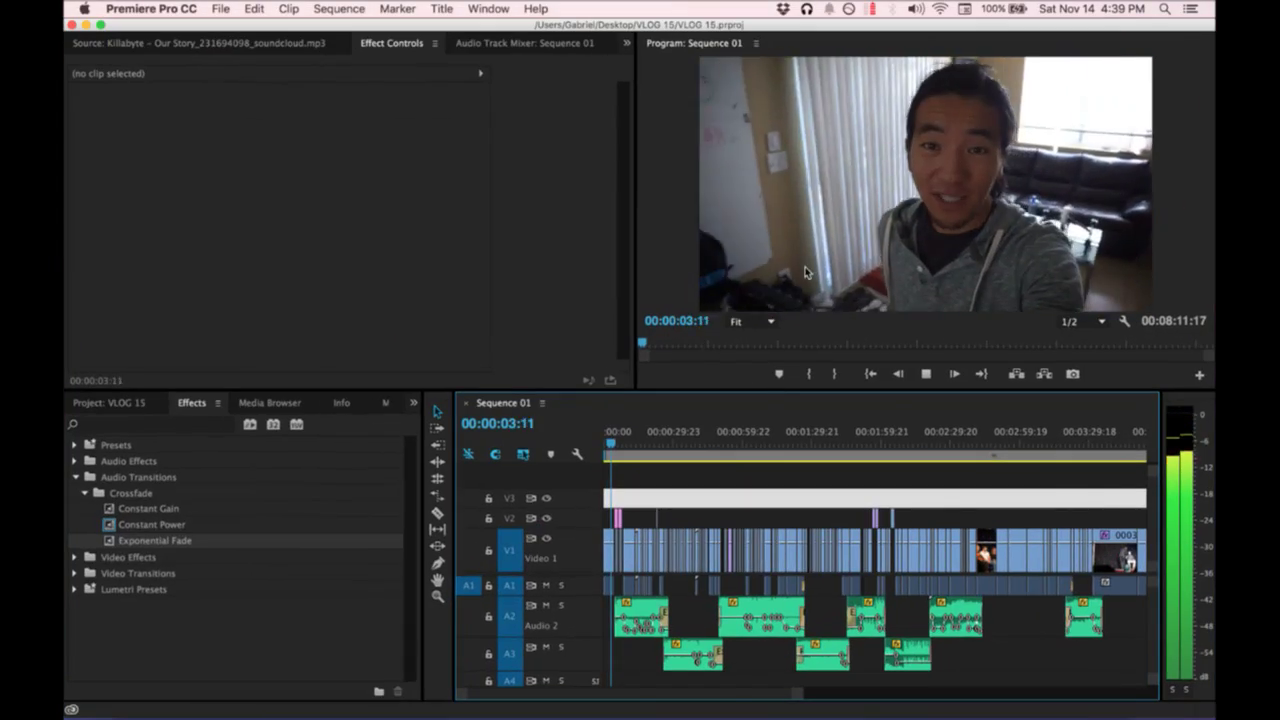
key("grave")
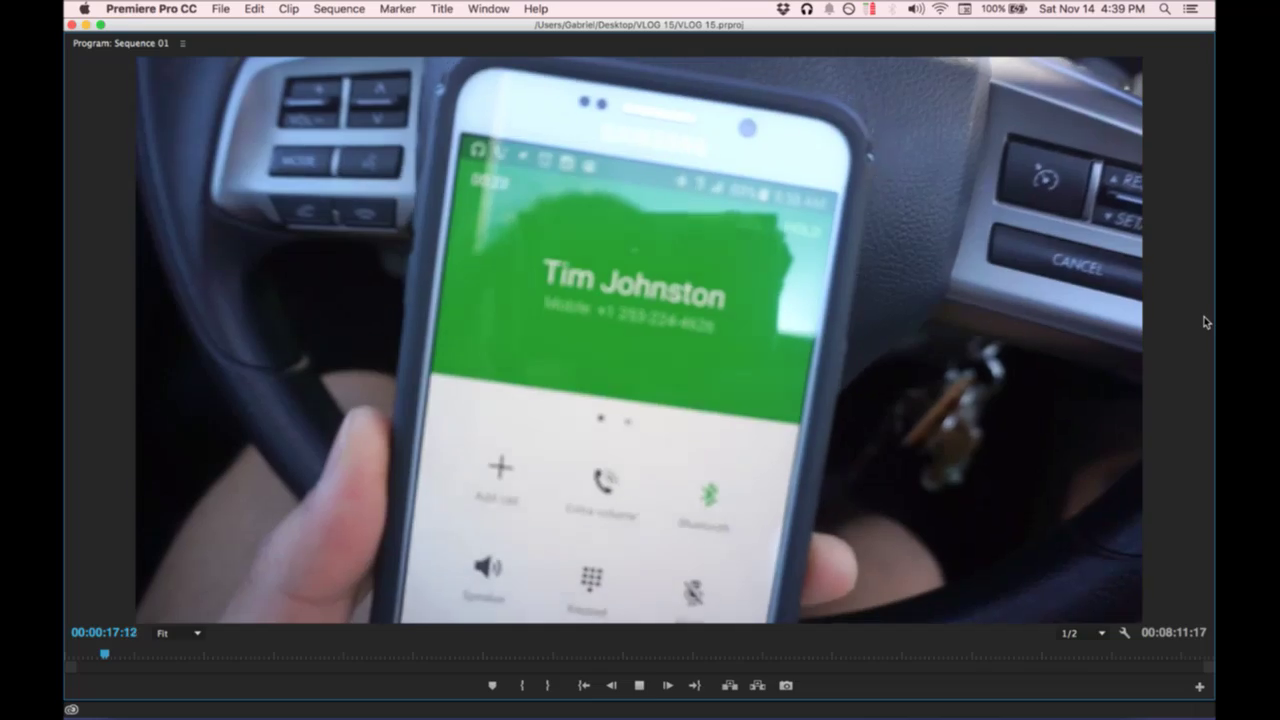
key("space")
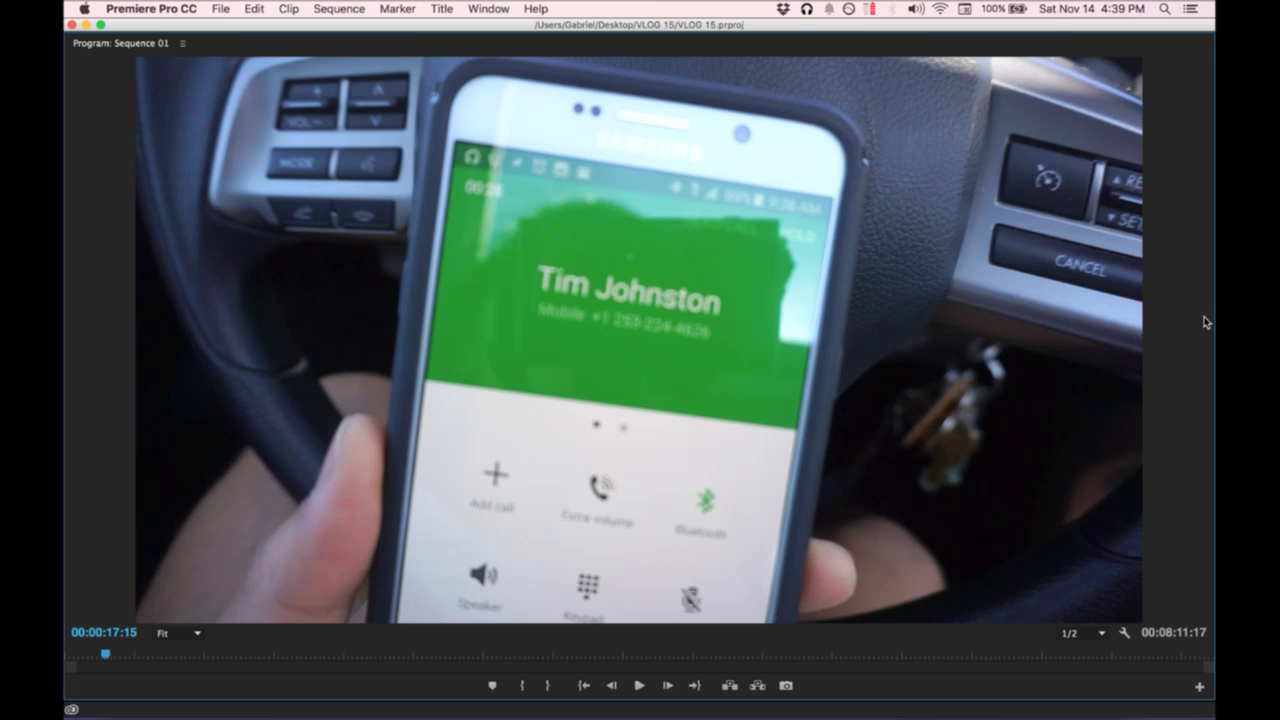
key("grave")
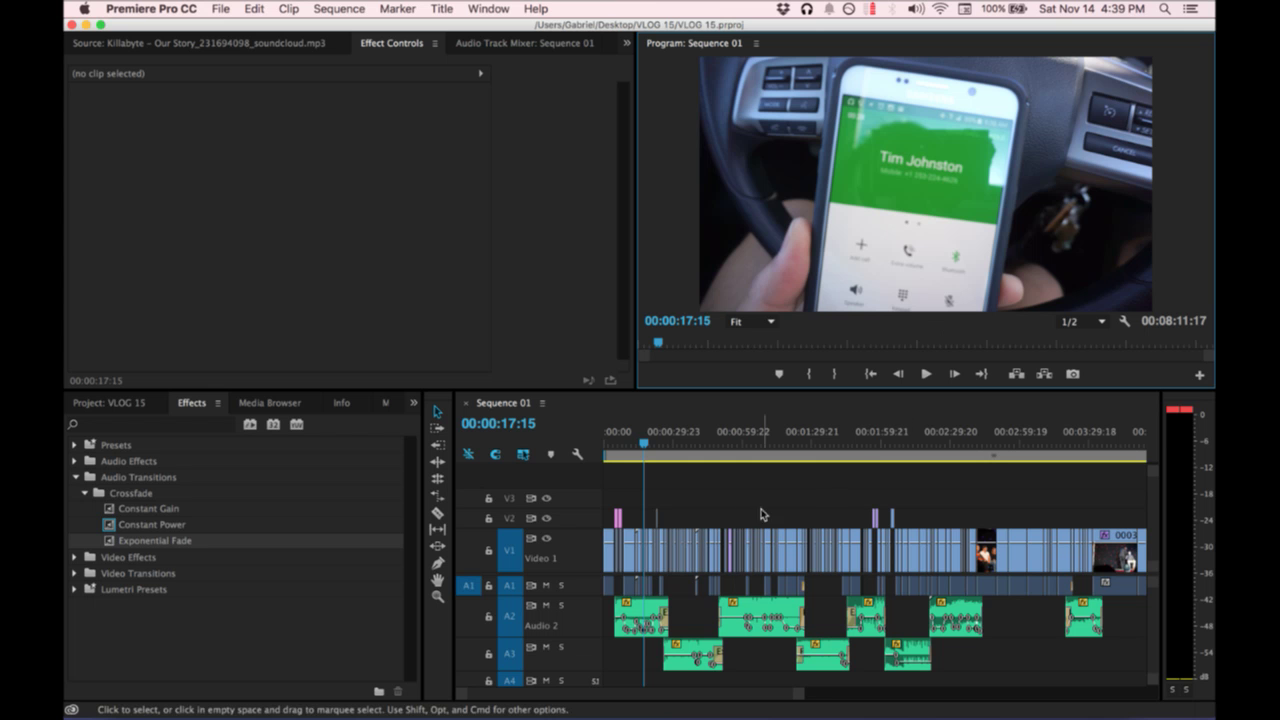
Play back the garage clip 00008.MTS starting near 00:00:09:03, then delete it and close the gap on the timeline.
key("equal")
key("equal")
key("equal")
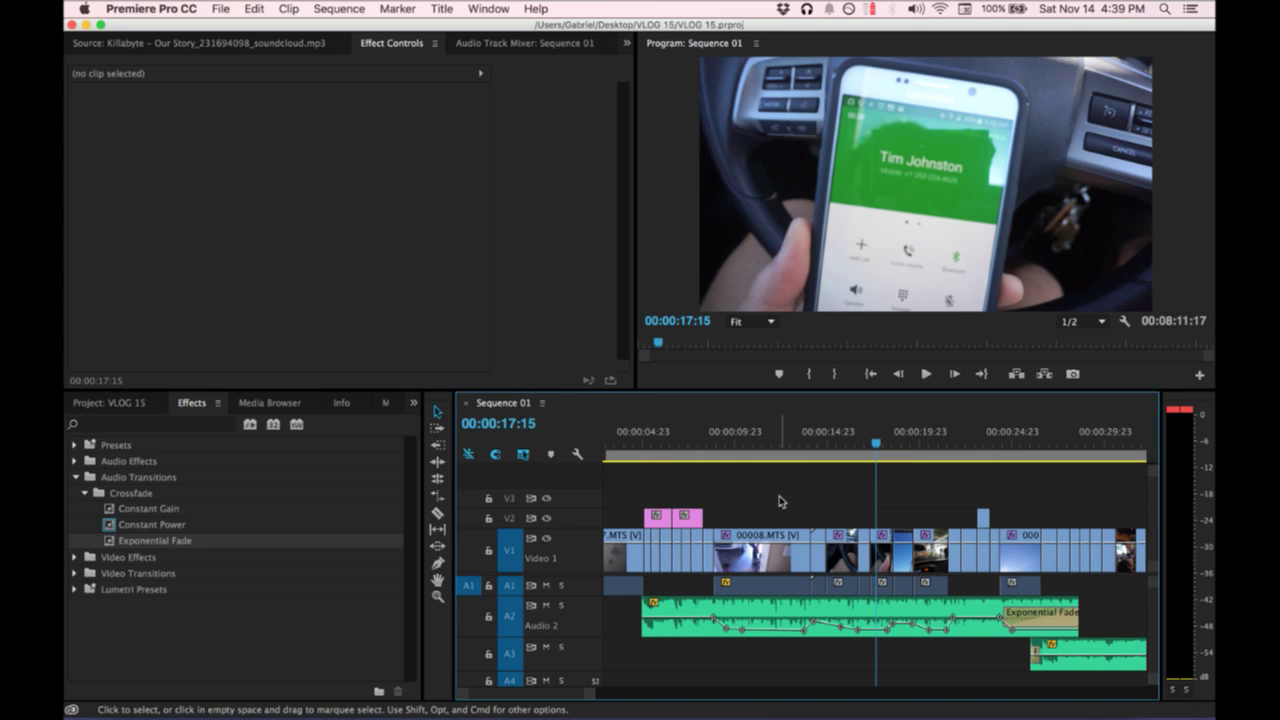
scroll(779, 498, "right", 1)
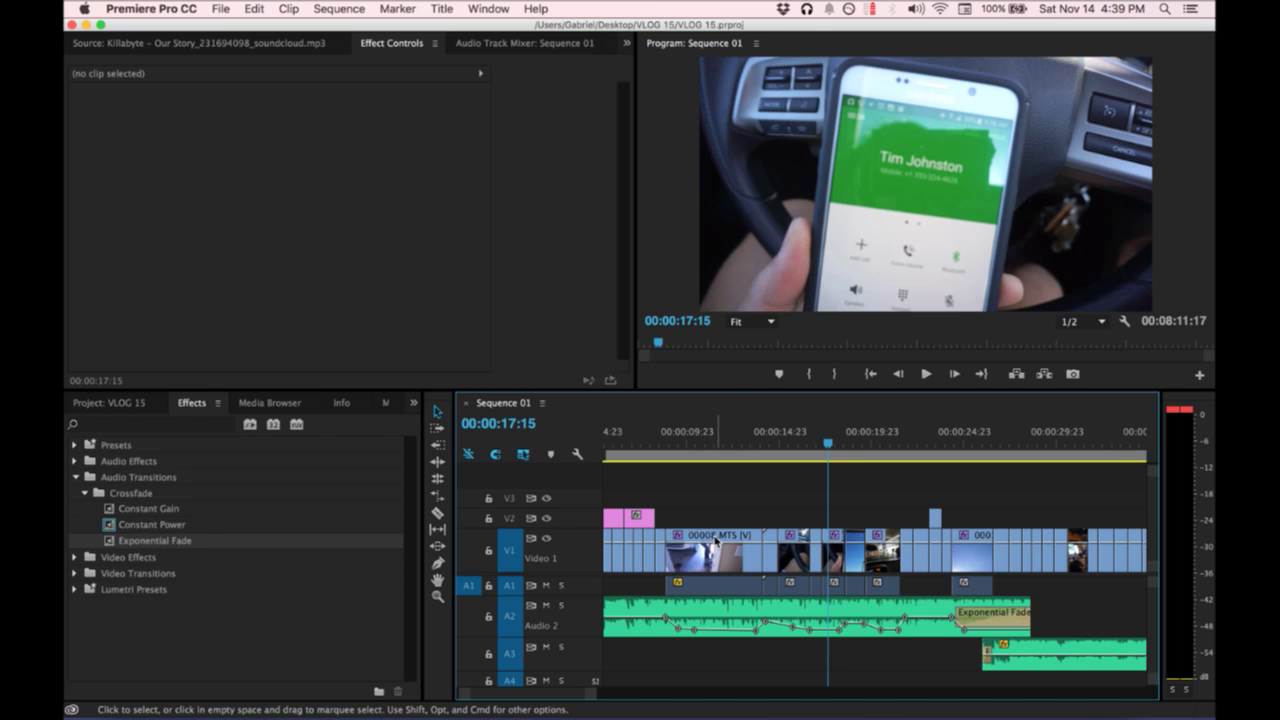
left_click(671, 447)
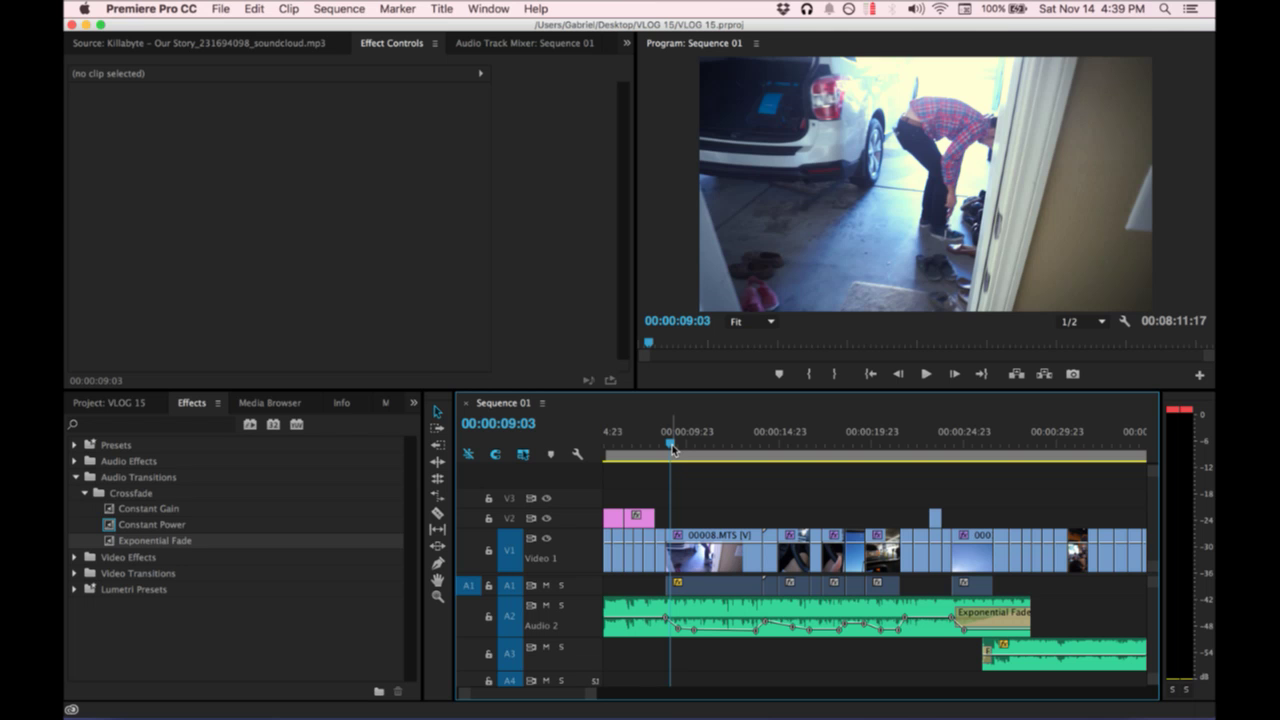
key("space")
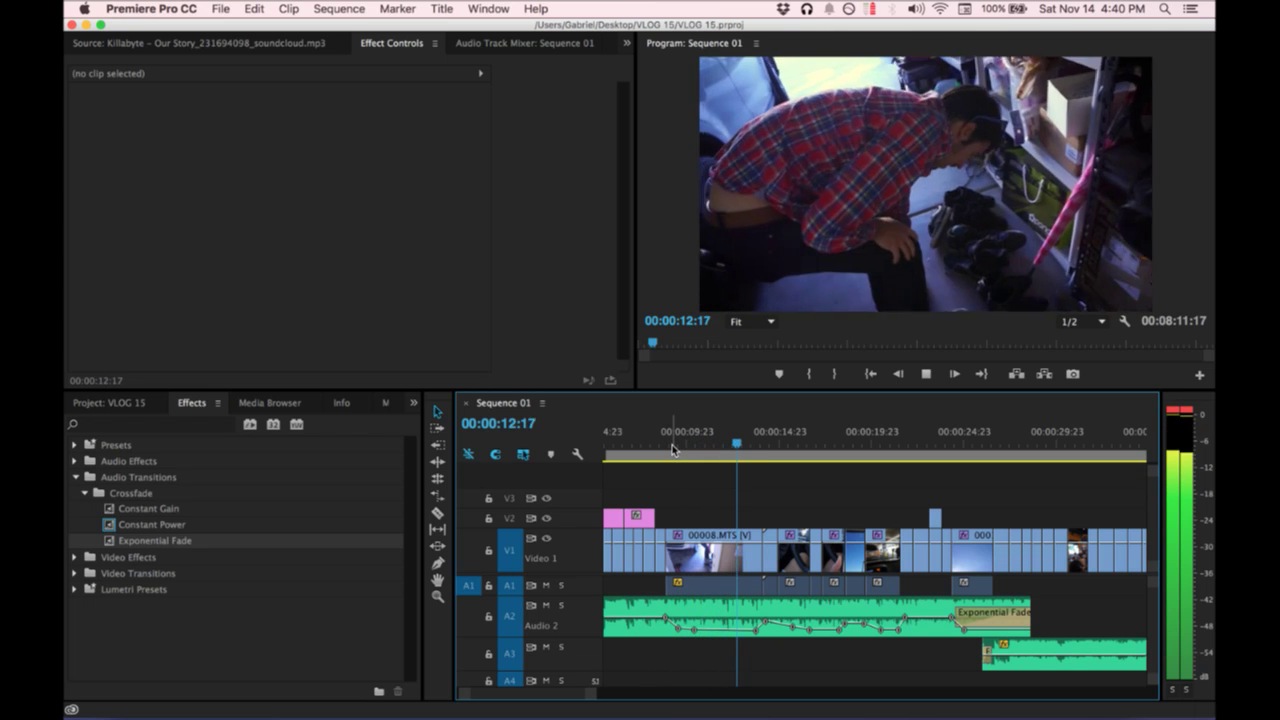
key("space")
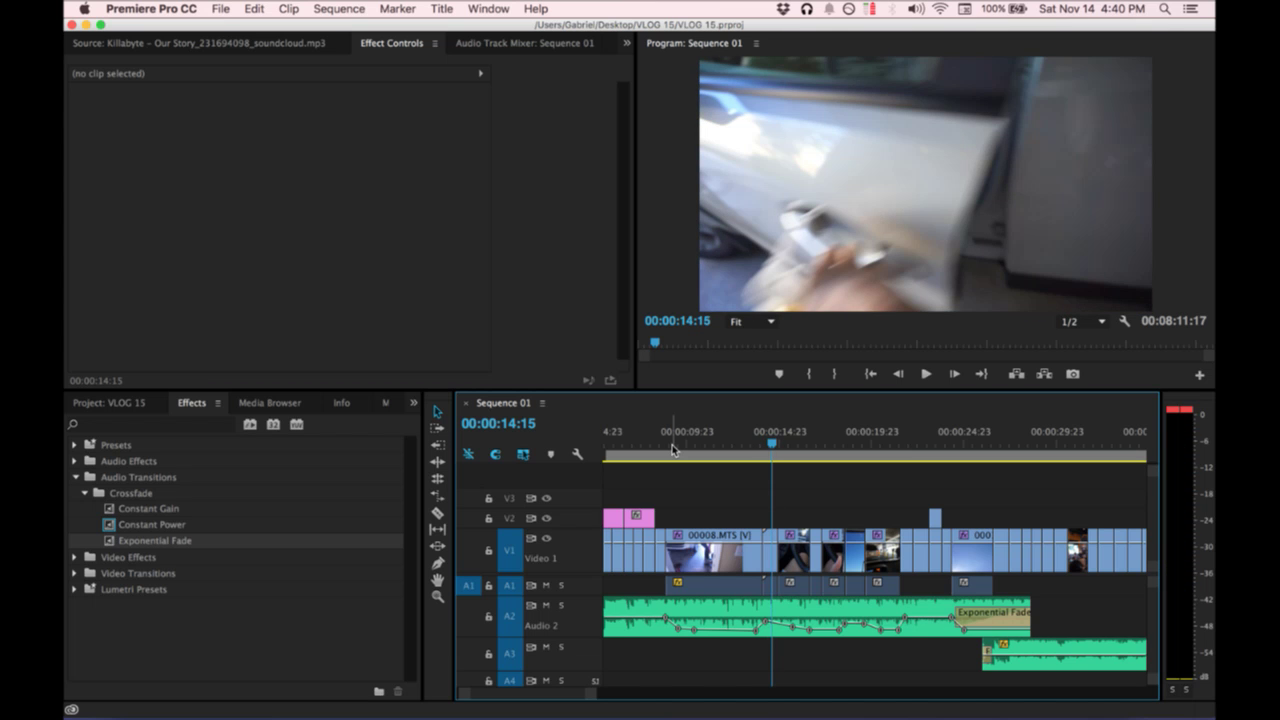
left_click(712, 540)
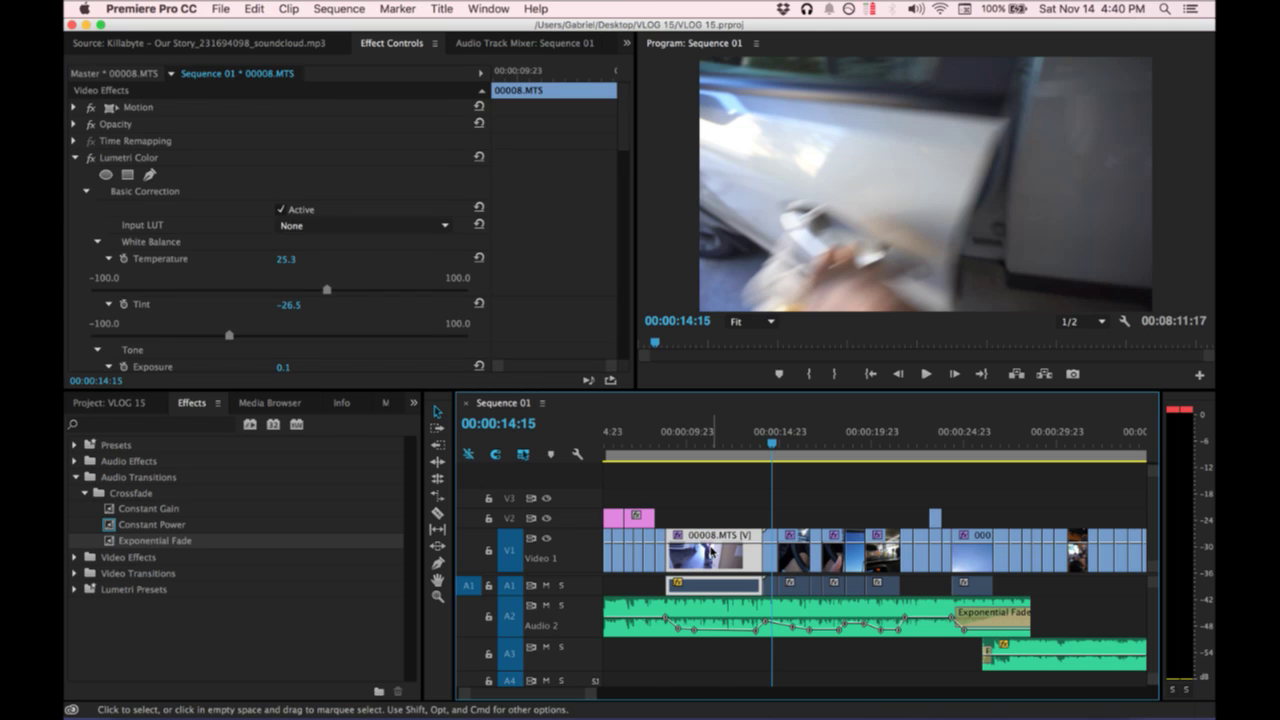
key("Delete")
left_click(703, 553)
key("Delete")
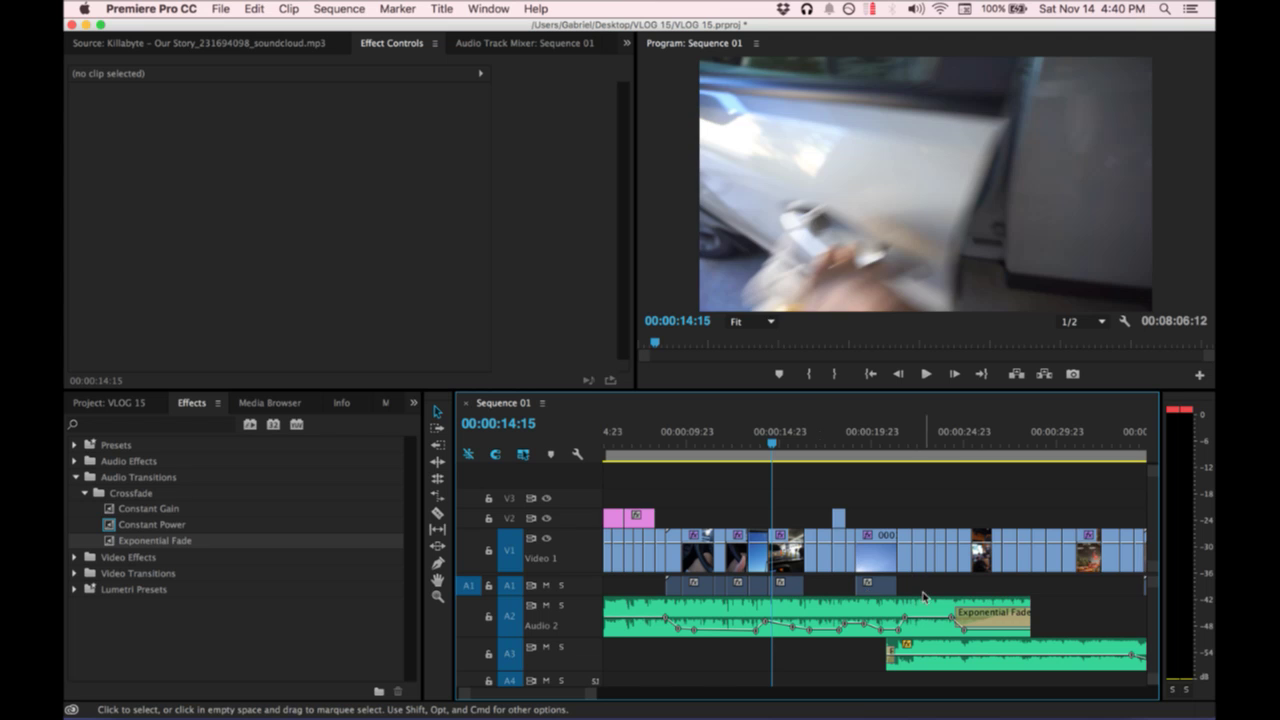
Undo closing the garage clip's gap, then delete the volume keyframes of 03 Ok.mp3 that lie over the empty gap.
left_click(805, 620)
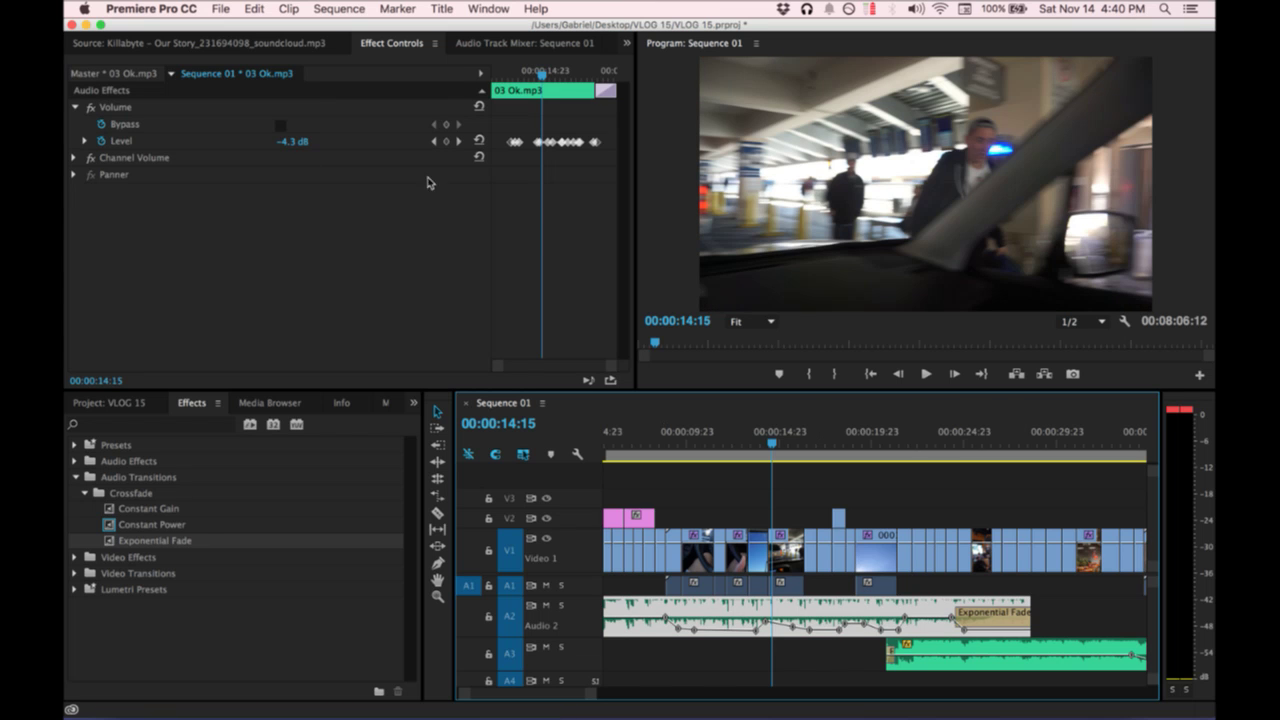
key("super+z")
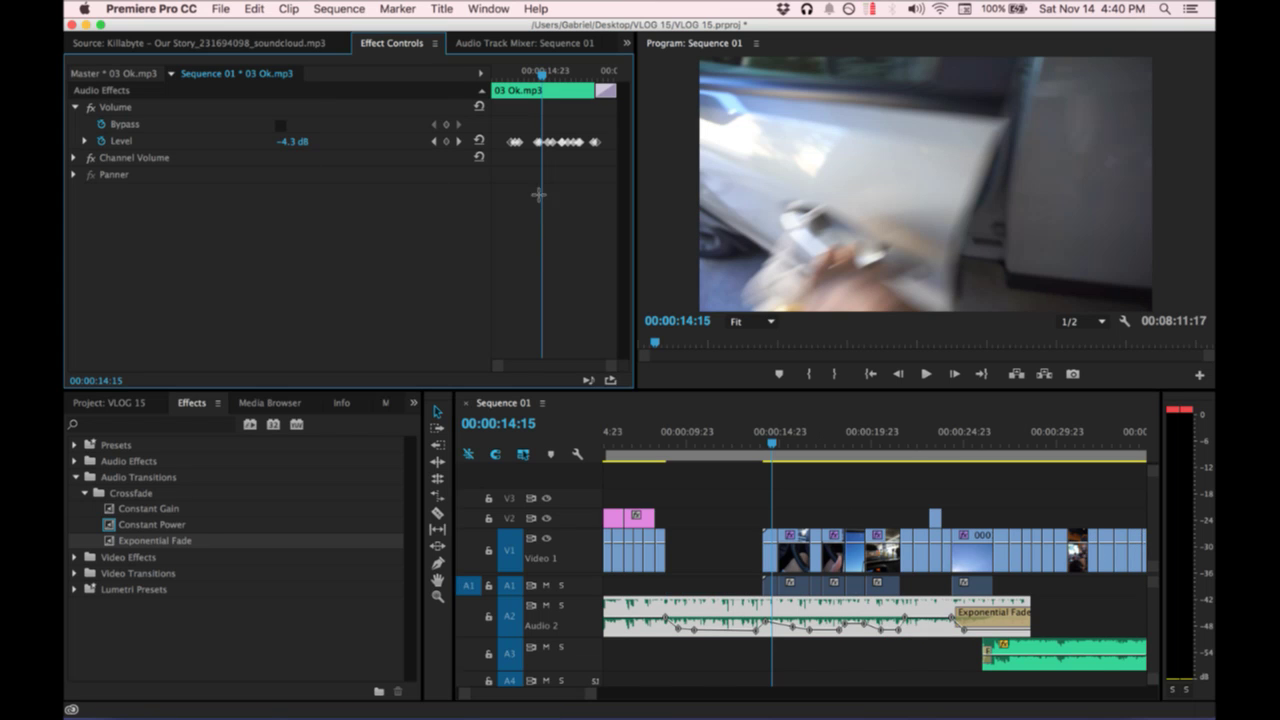
key("equal")
key("equal")
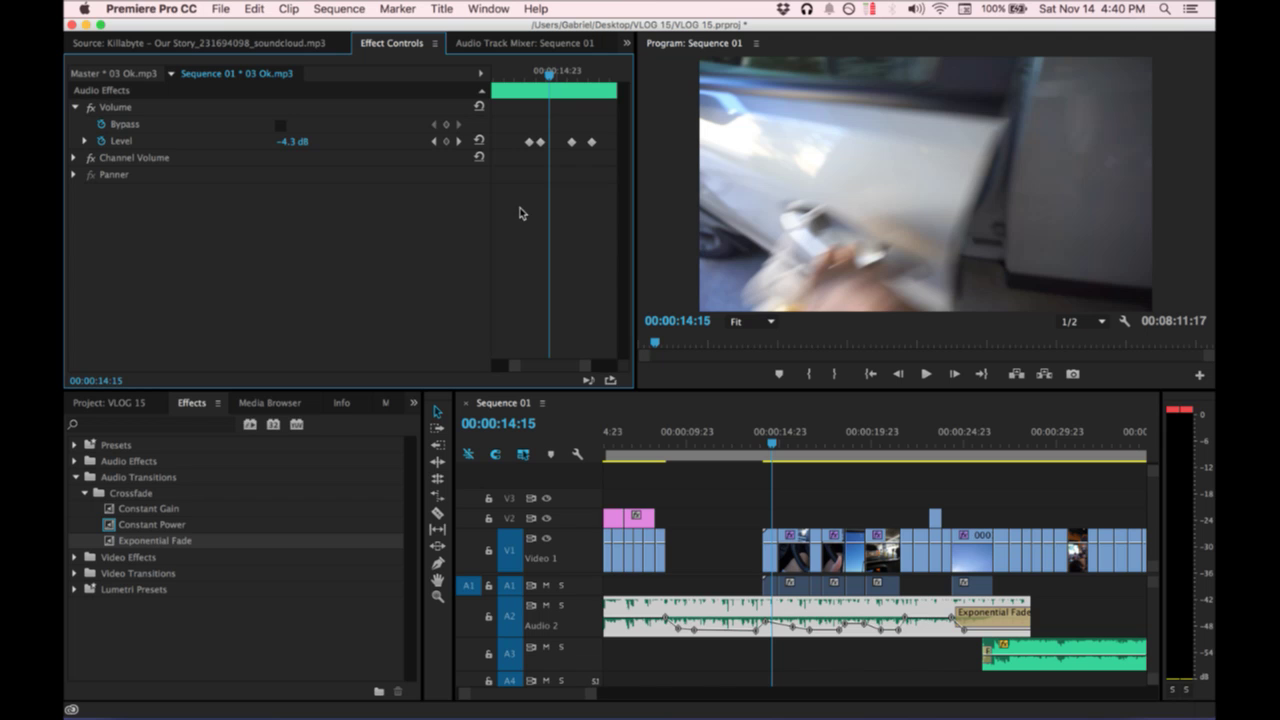
left_click_drag(556, 367, 540, 367)
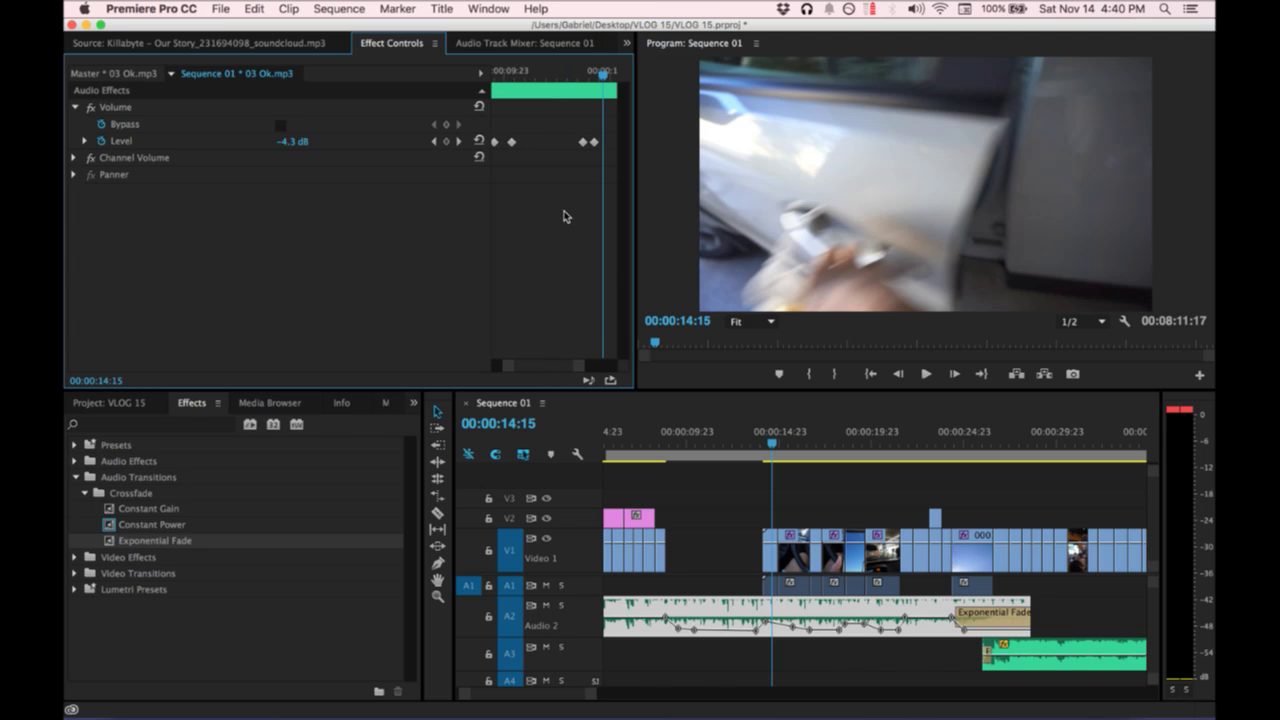
scroll(563, 216, "down", 2)
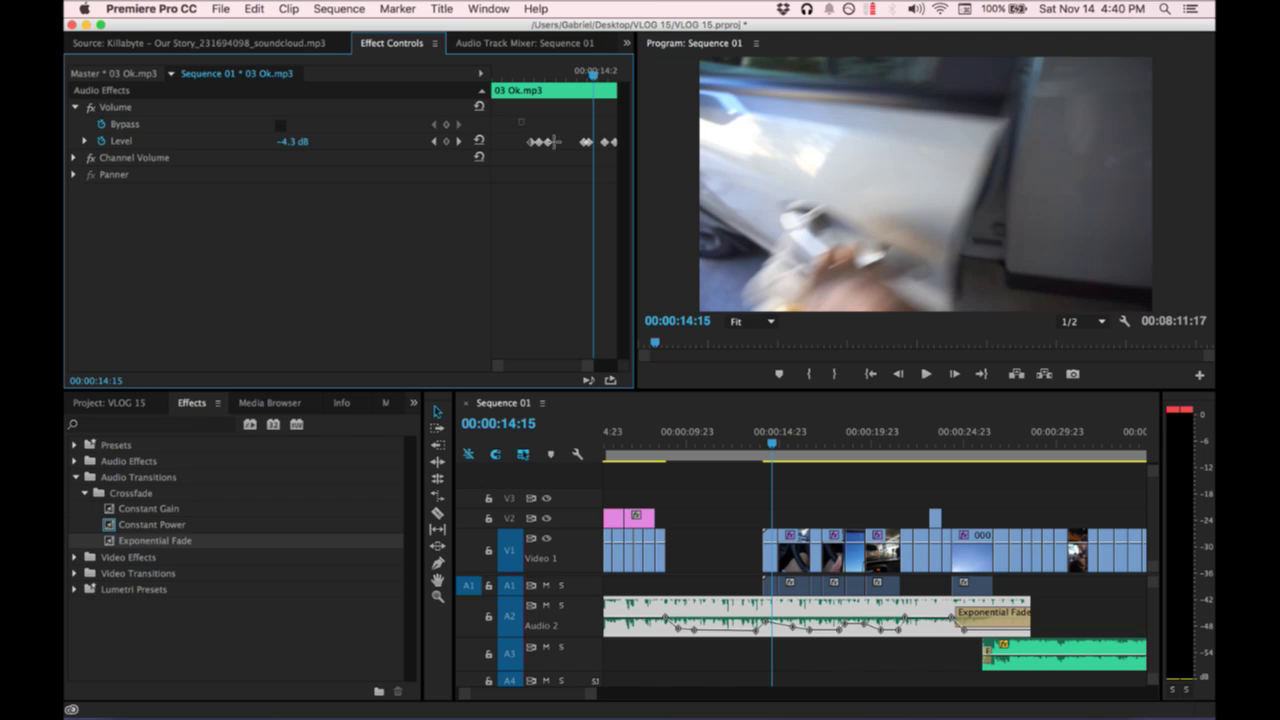
left_click_drag(519, 119, 585, 153)
key("Delete")
key("minus")
Move the remaining volume keyframes of 03 Ok.mp3 earlier so the first one falls at 00:00:08:13.
left_click_drag(518, 132, 607, 162)
left_click_drag(666, 440, 662, 440)
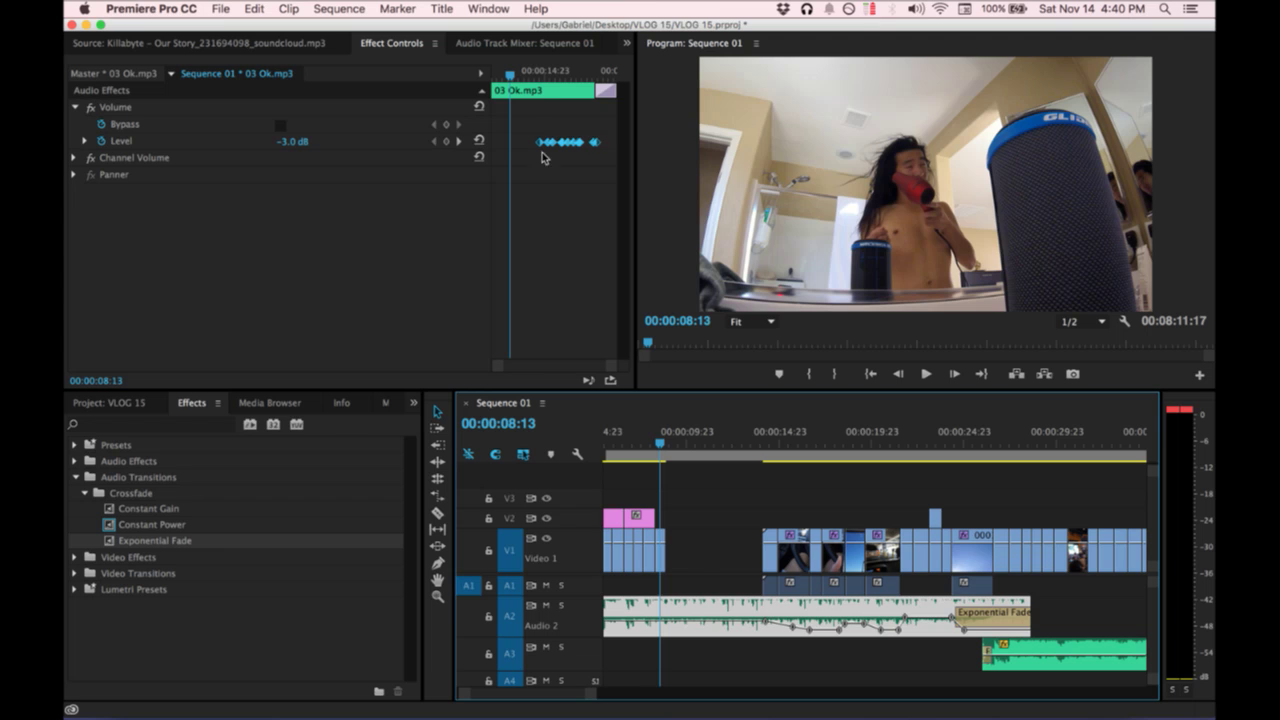
left_click_drag(540, 150, 511, 150)
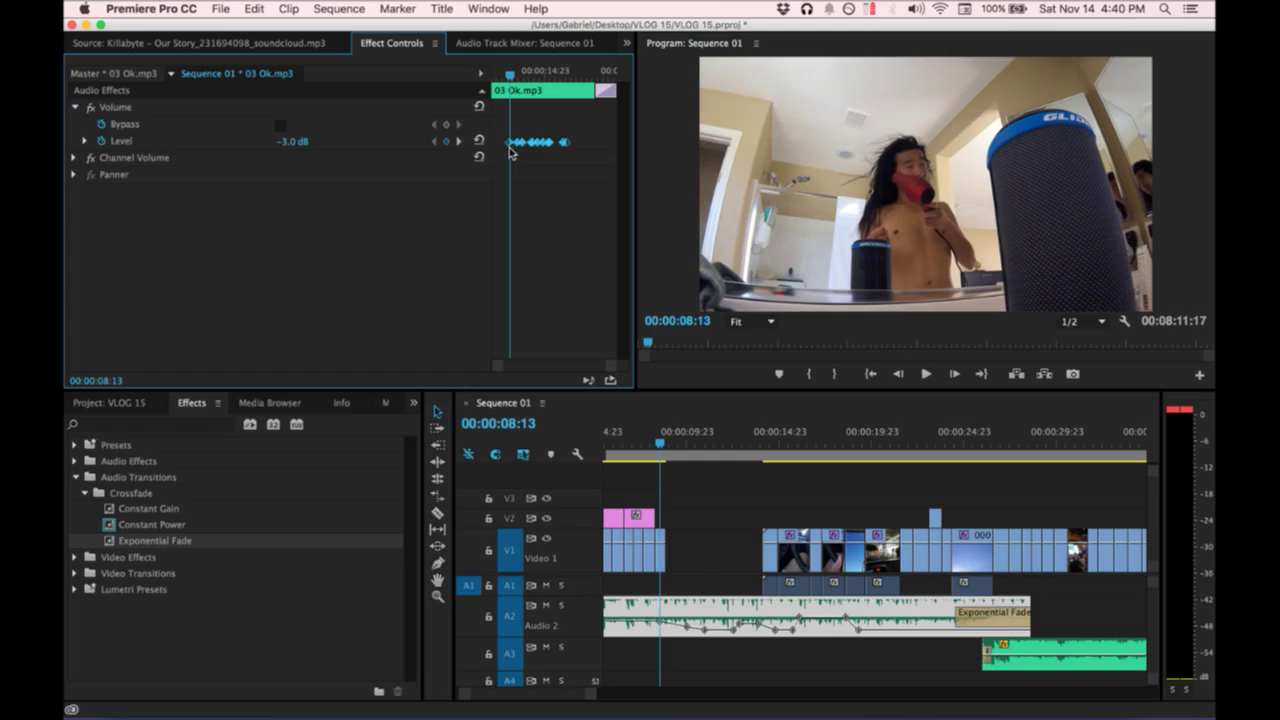
key("ctrl+Up")
left_click(180, 308)
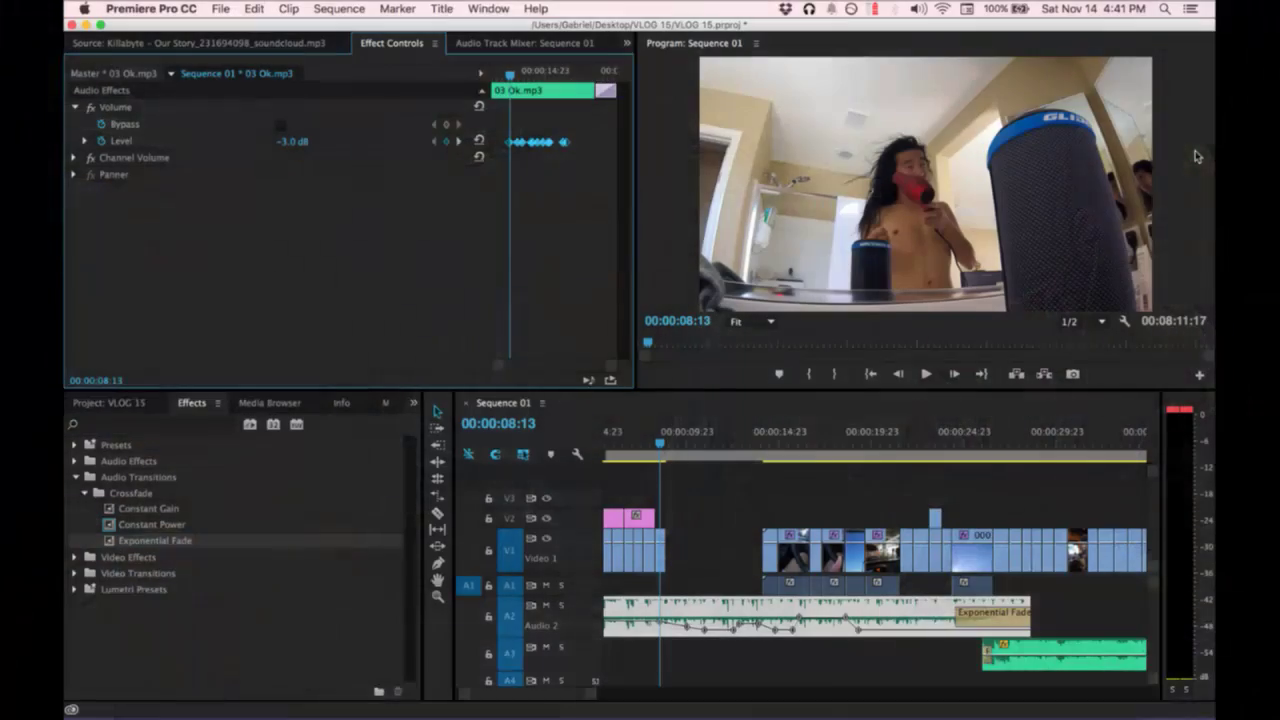
left_click(707, 540)
Try closing the empty gap after 00:00:08:13 on Video 1, then undo the gap deletion.
left_click(733, 612)
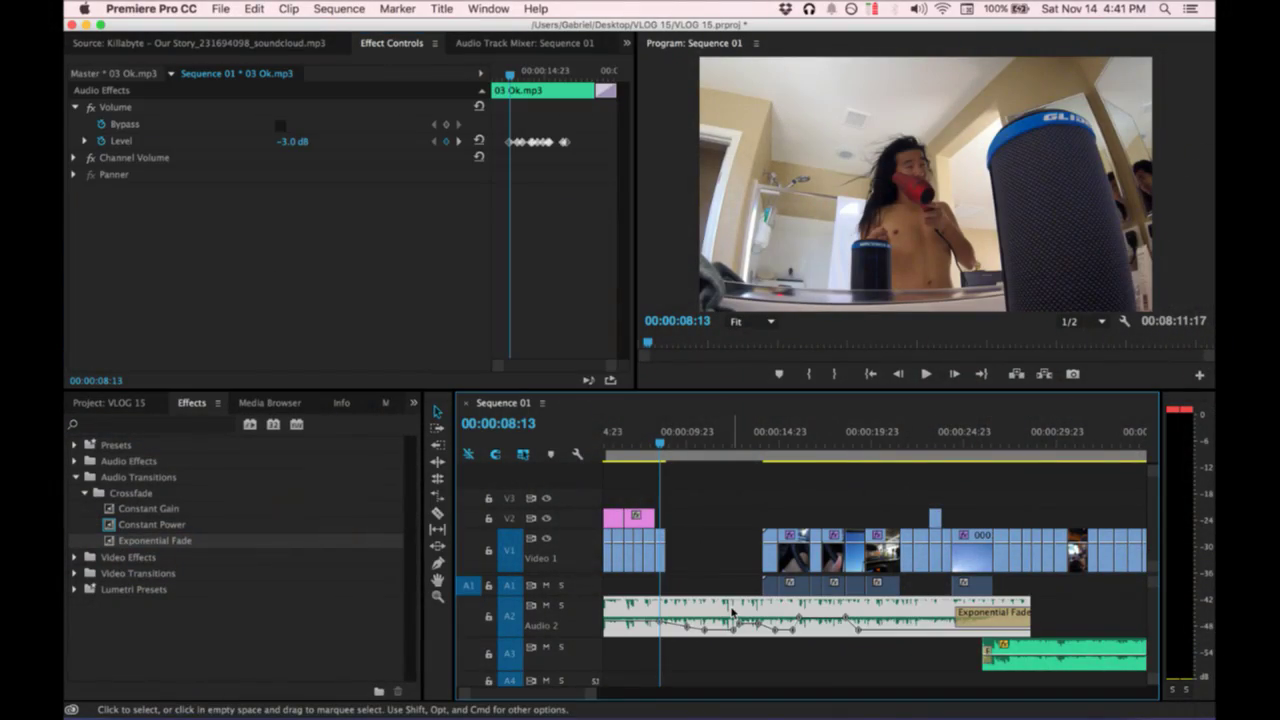
left_click(726, 570)
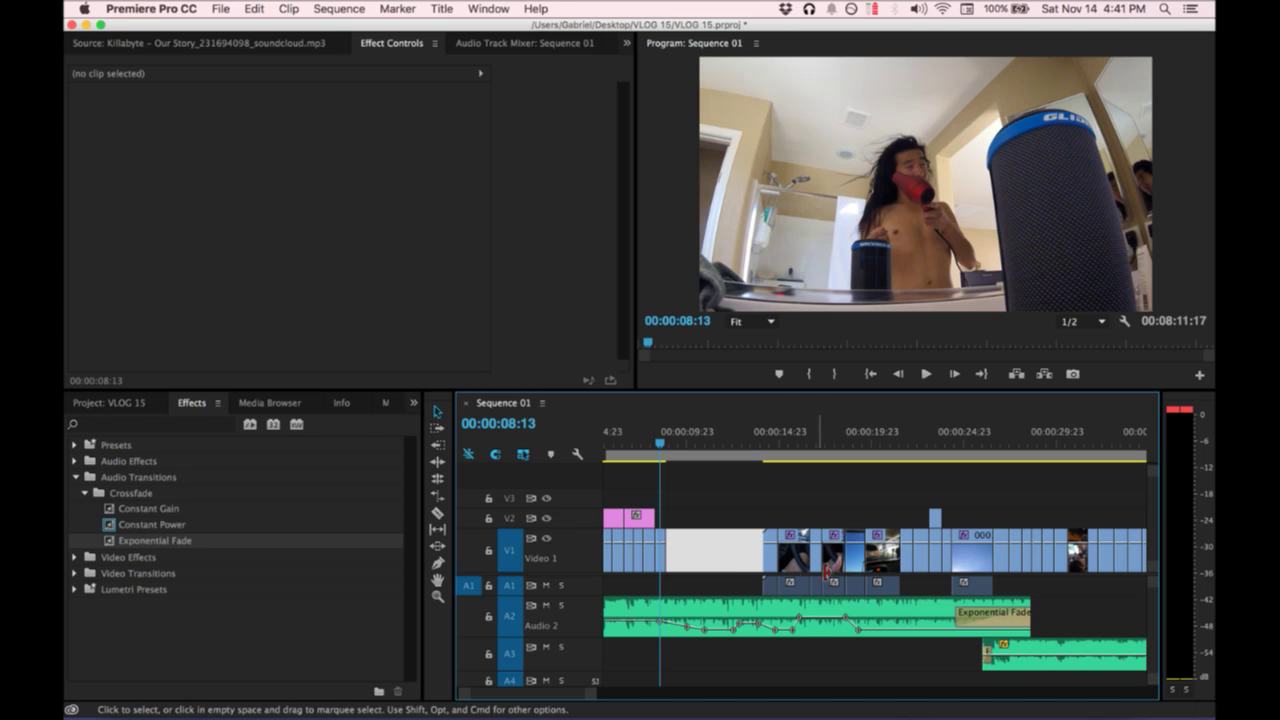
scroll(882, 592, "left", 3)
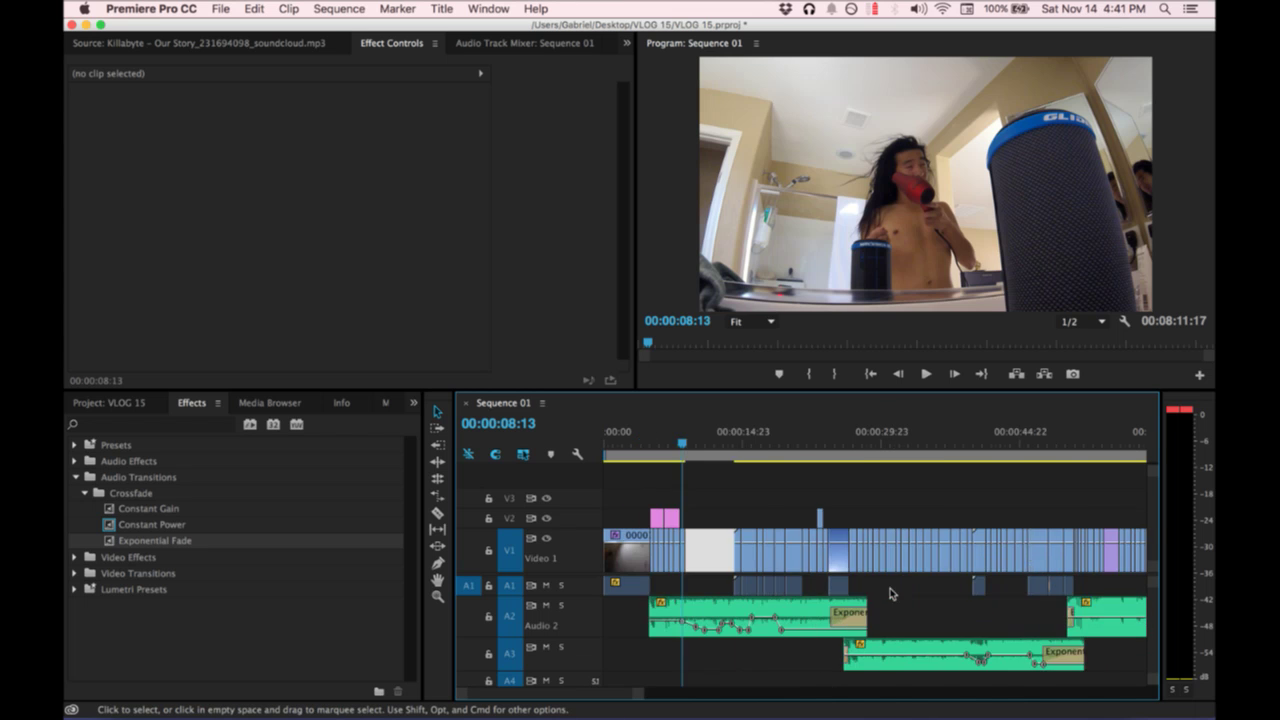
scroll(908, 600, "right", 1)
key("minus")
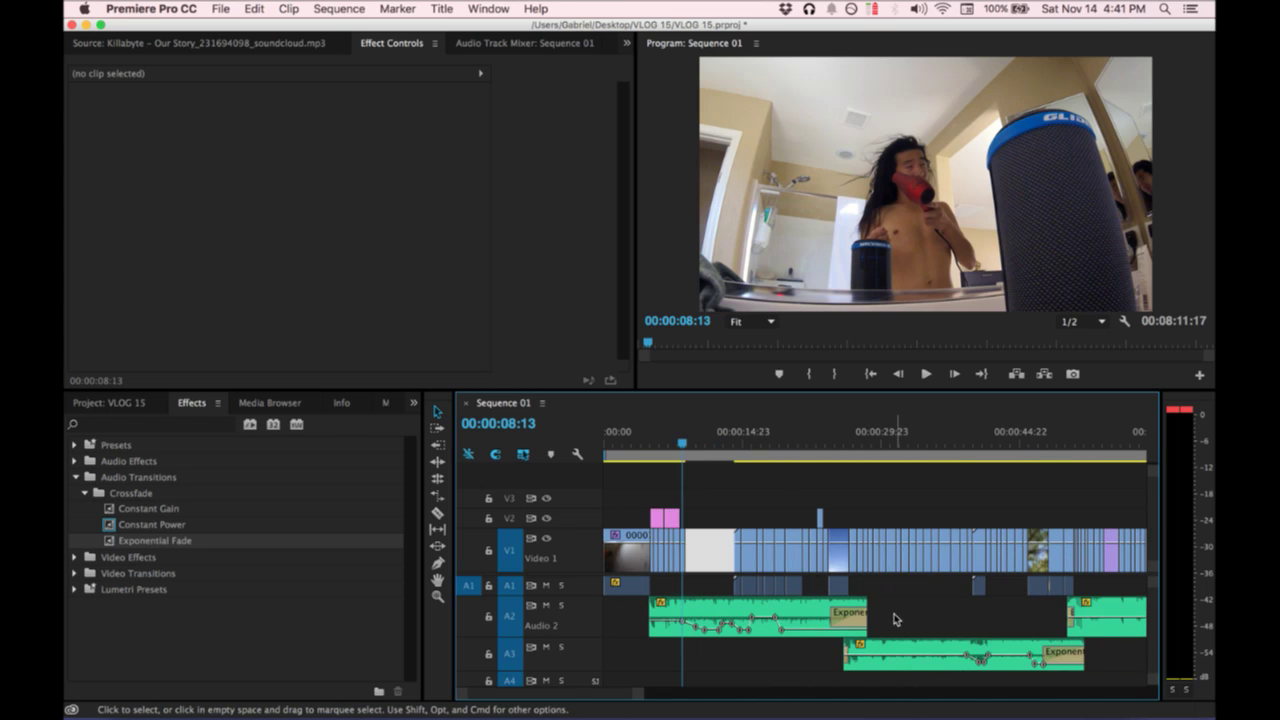
scroll(895, 619, "up", 3)
key("Delete")
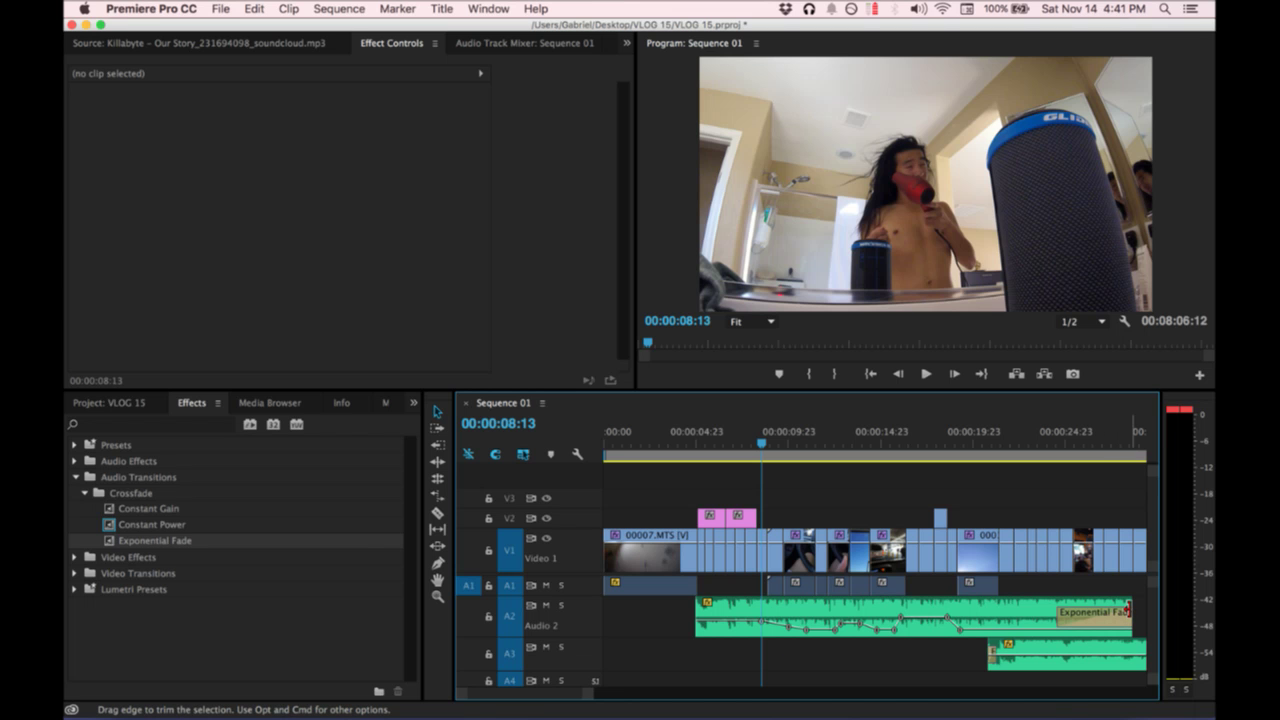
key("super+z")
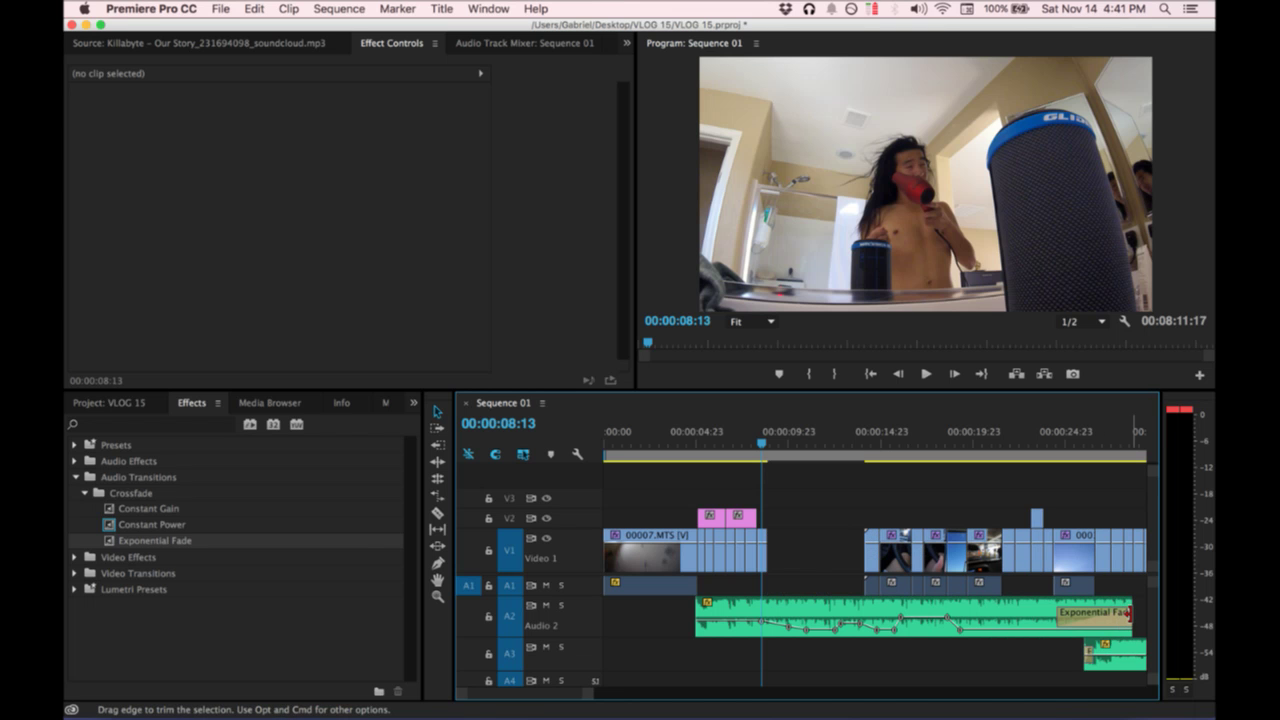
Put the FaceTime HD Camera Video shot live in Wirecast, then restore Local Desktop Presenter 1 and return to Premiere Pro.
key("ctrl+Up")
left_click(349, 322)
left_click(443, 545)
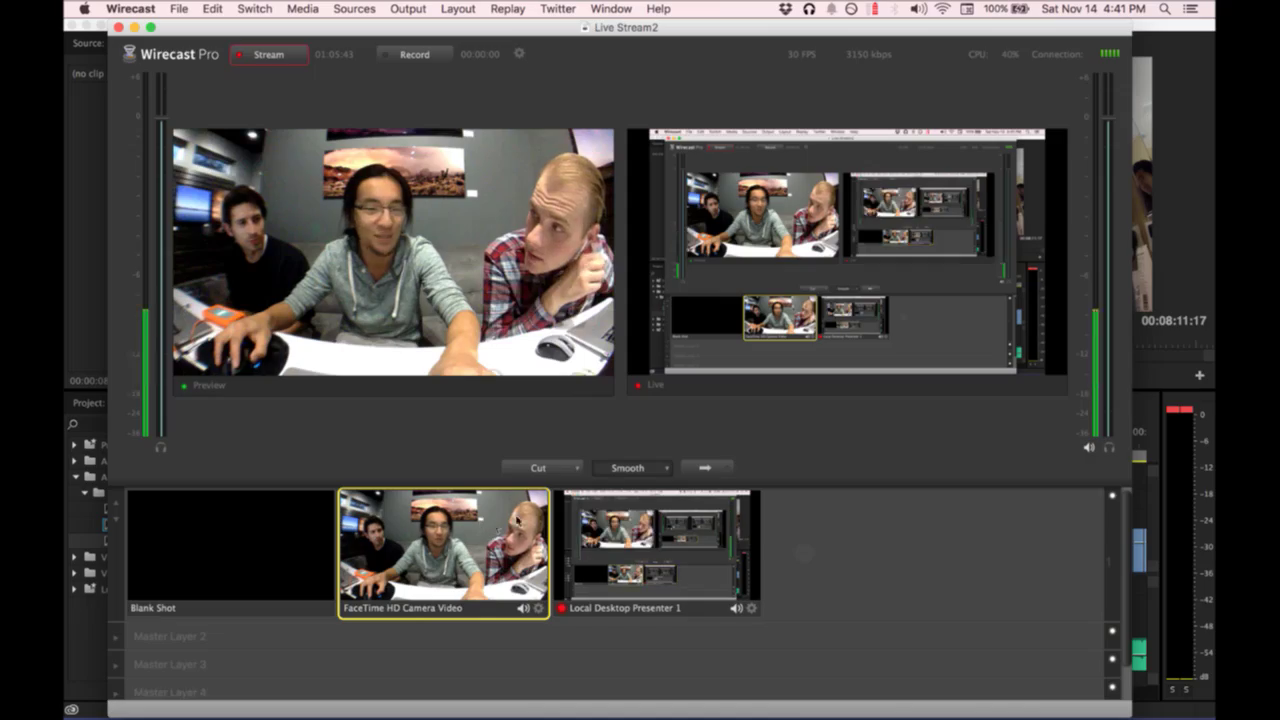
left_click(704, 467)
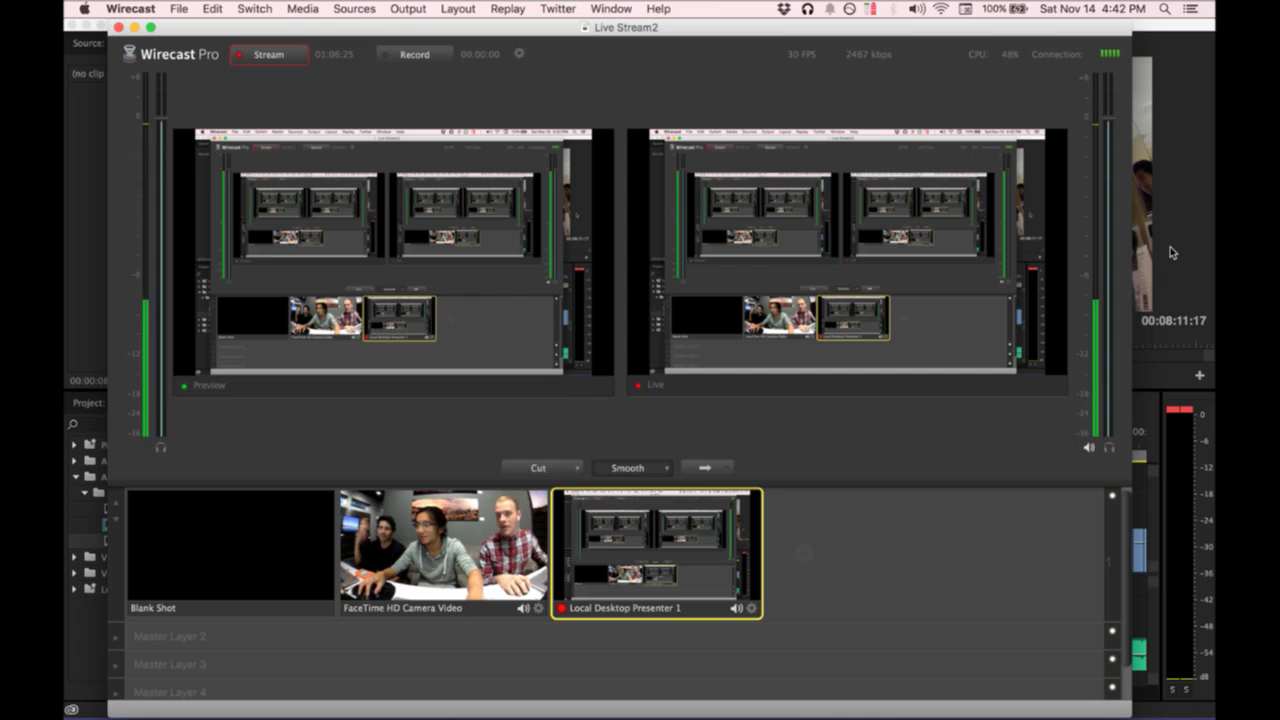
left_click(1173, 252)
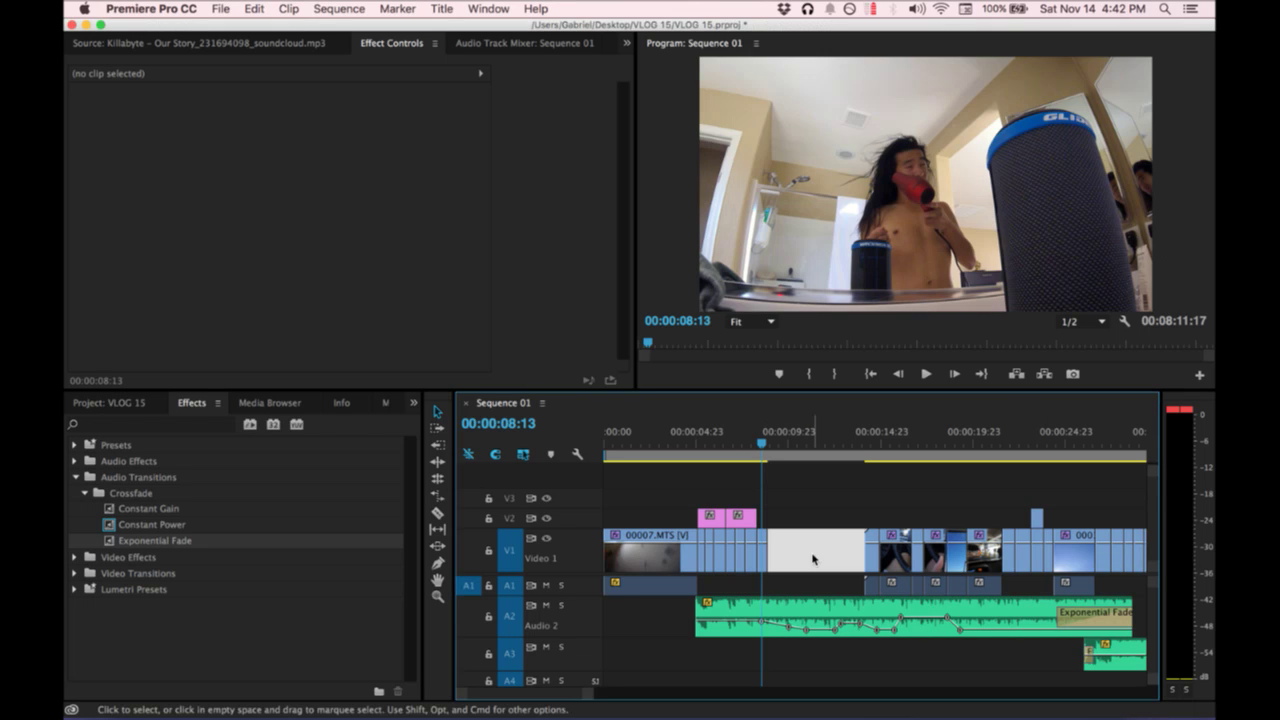
Close the Video 1 gap and shorten the end of 03 Ok.mp3 so its Exponential Fade overlaps the start of the next song.
scroll(1094, 662, "right", 2)
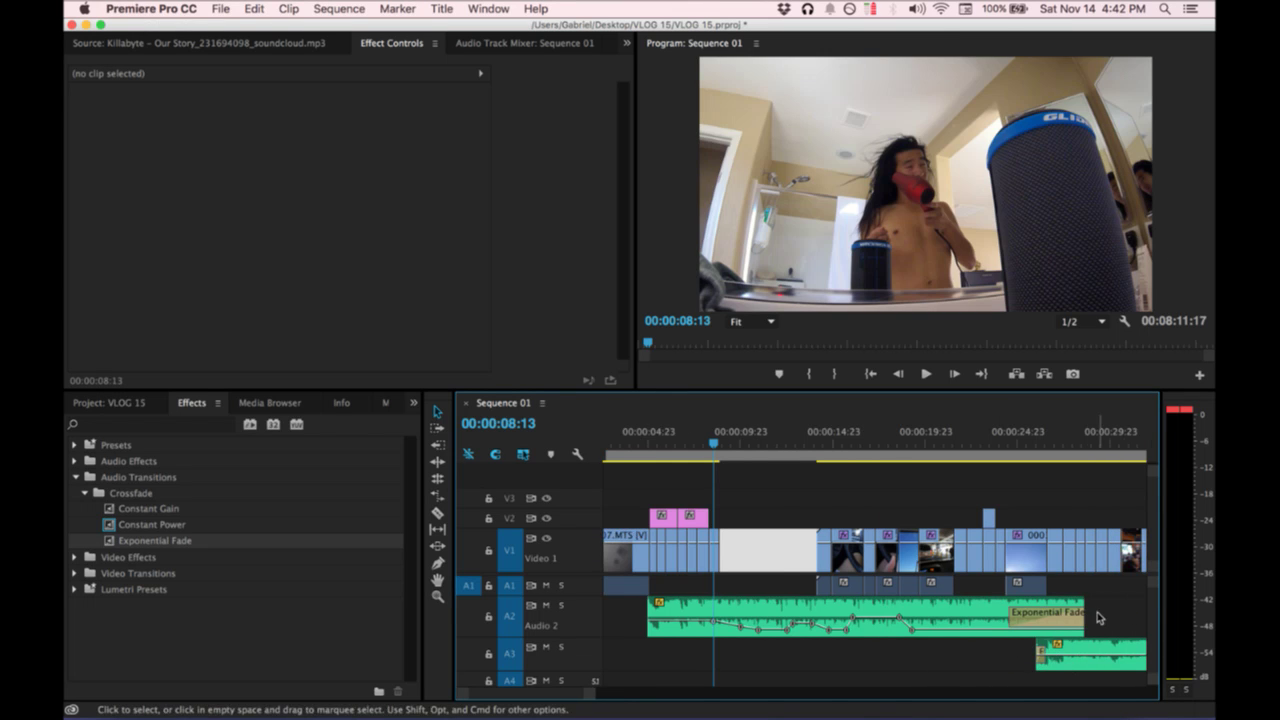
left_click_drag(1098, 618, 989, 617)
key("super+z")
key("super+z")
key("super+z")
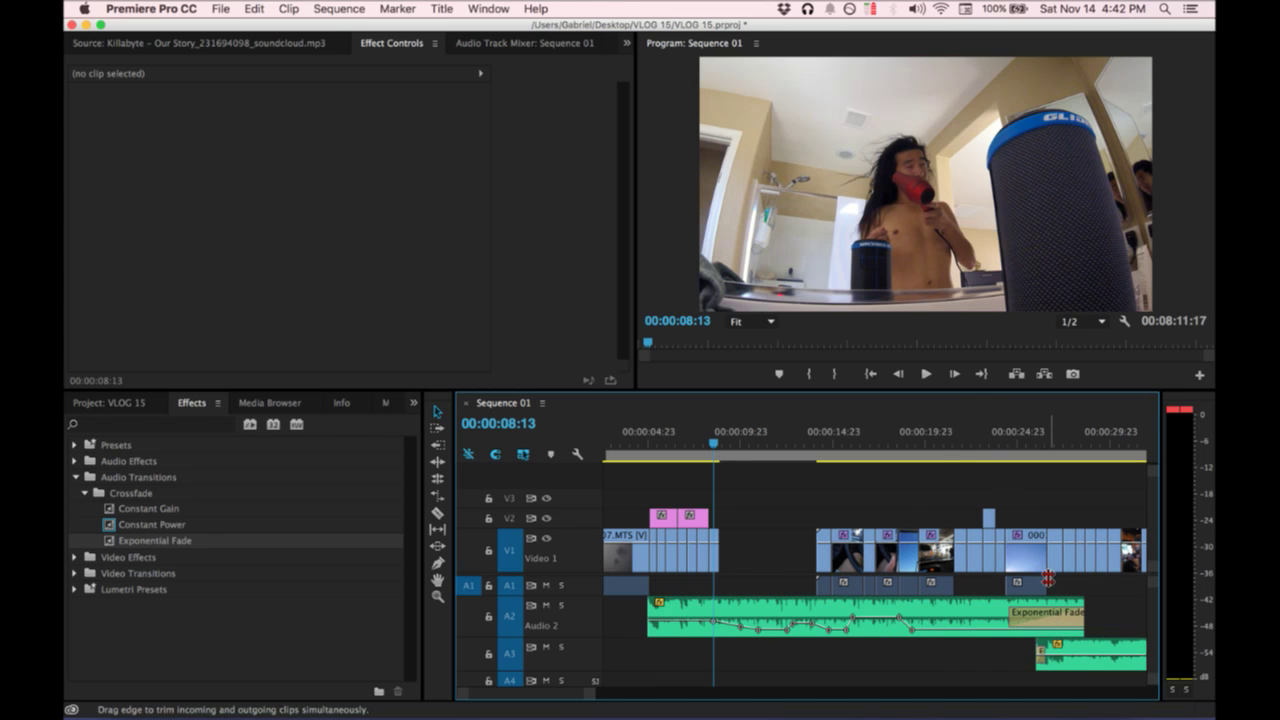
key("super+shift+z")
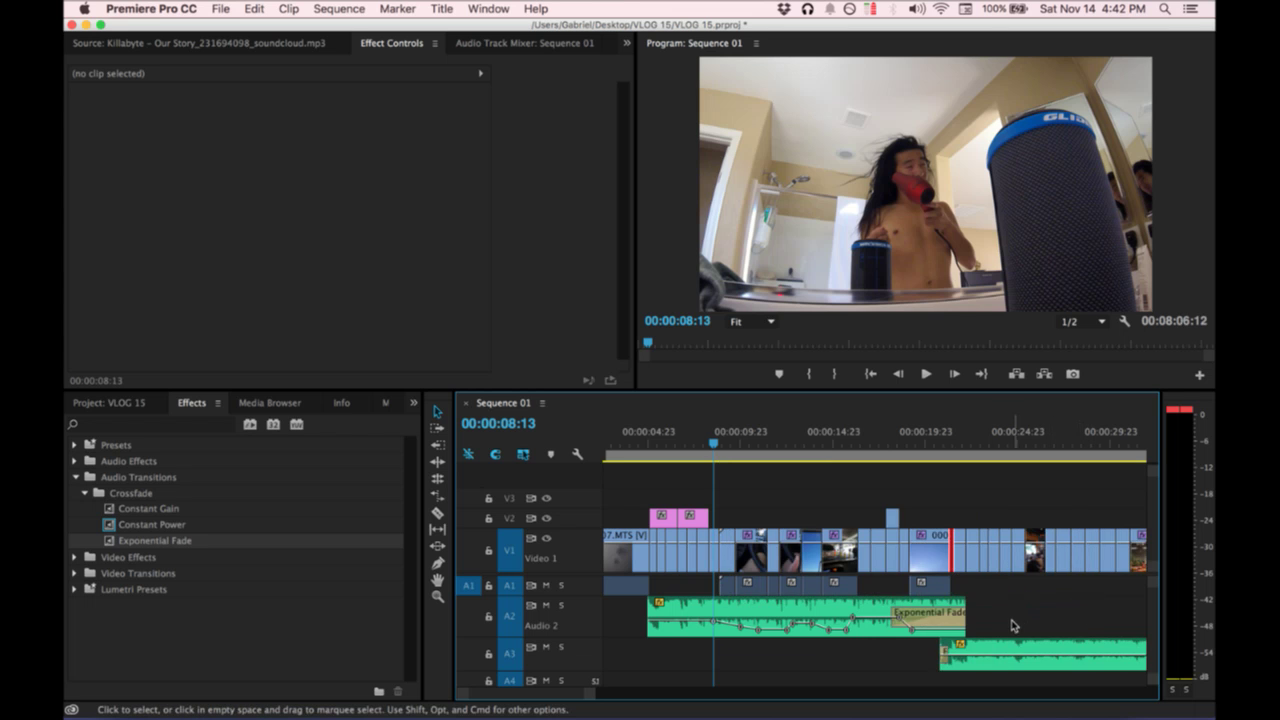
left_click_drag(974, 621, 990, 621)
Play back the re-cut section from about 00:00:07:17, then move the playhead to the phone call shot at 00:00:10:19.
left_click(699, 432)
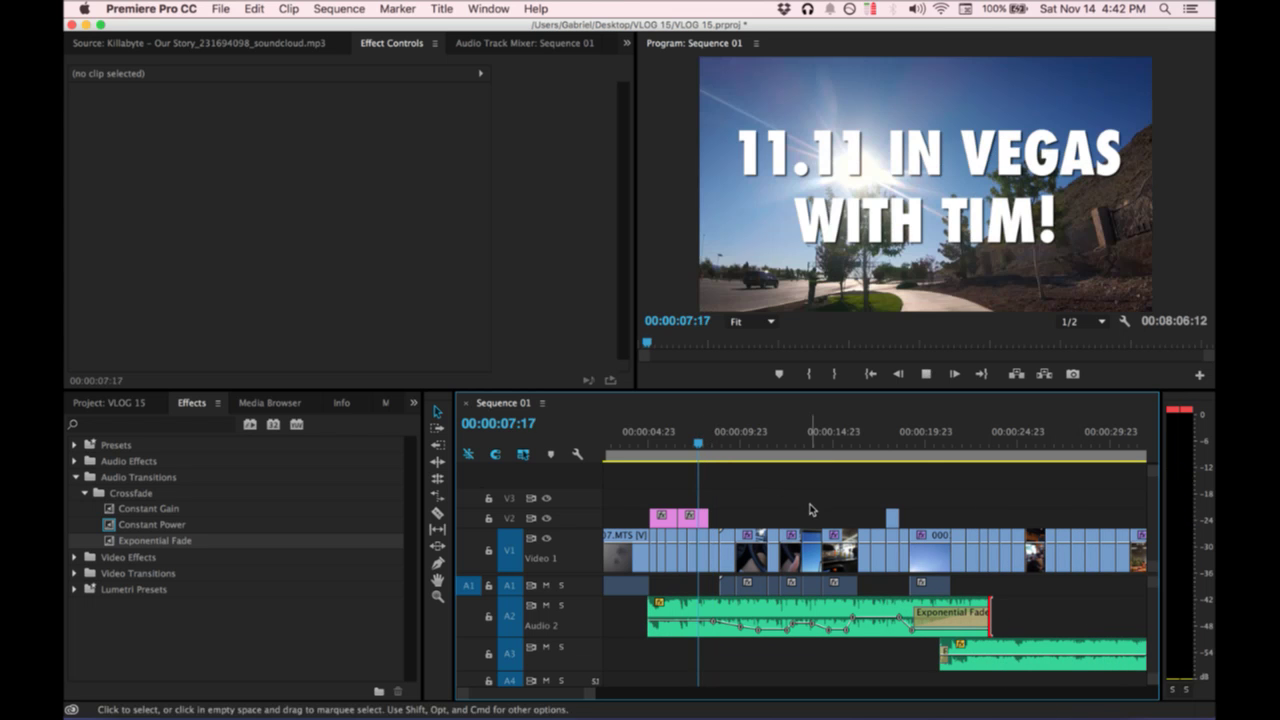
key("space")
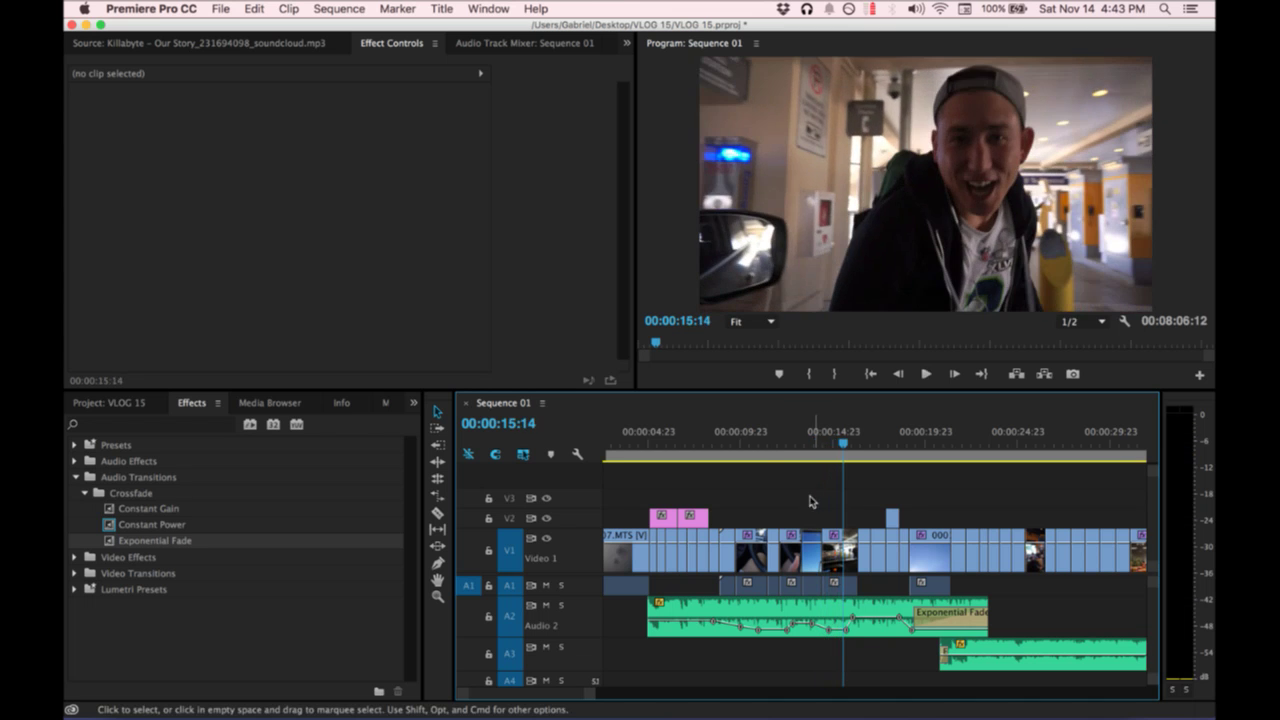
left_click(754, 443)
left_click_drag(755, 443, 739, 446)
key("=")
key("=")
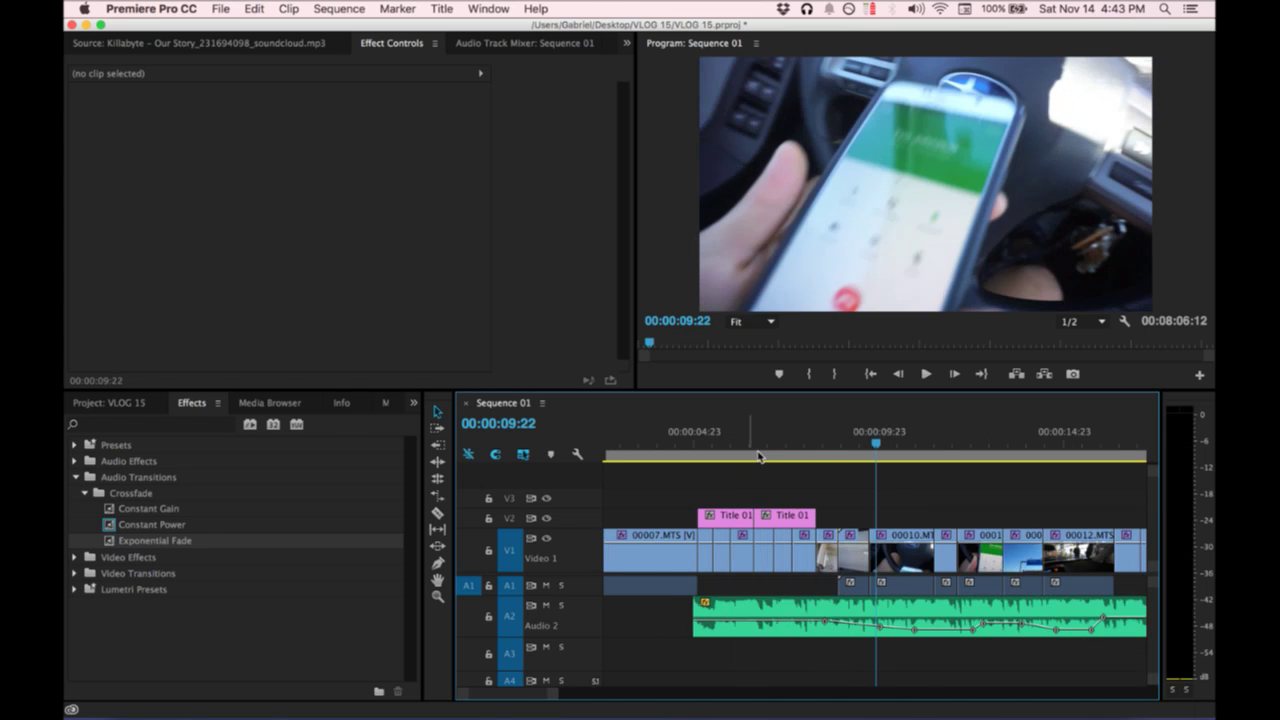
left_click(833, 450)
left_click_drag(834, 450, 943, 462)
Apply a second Lumetri Color effect to the phone call clip 00010.MTS.
left_click(920, 551)
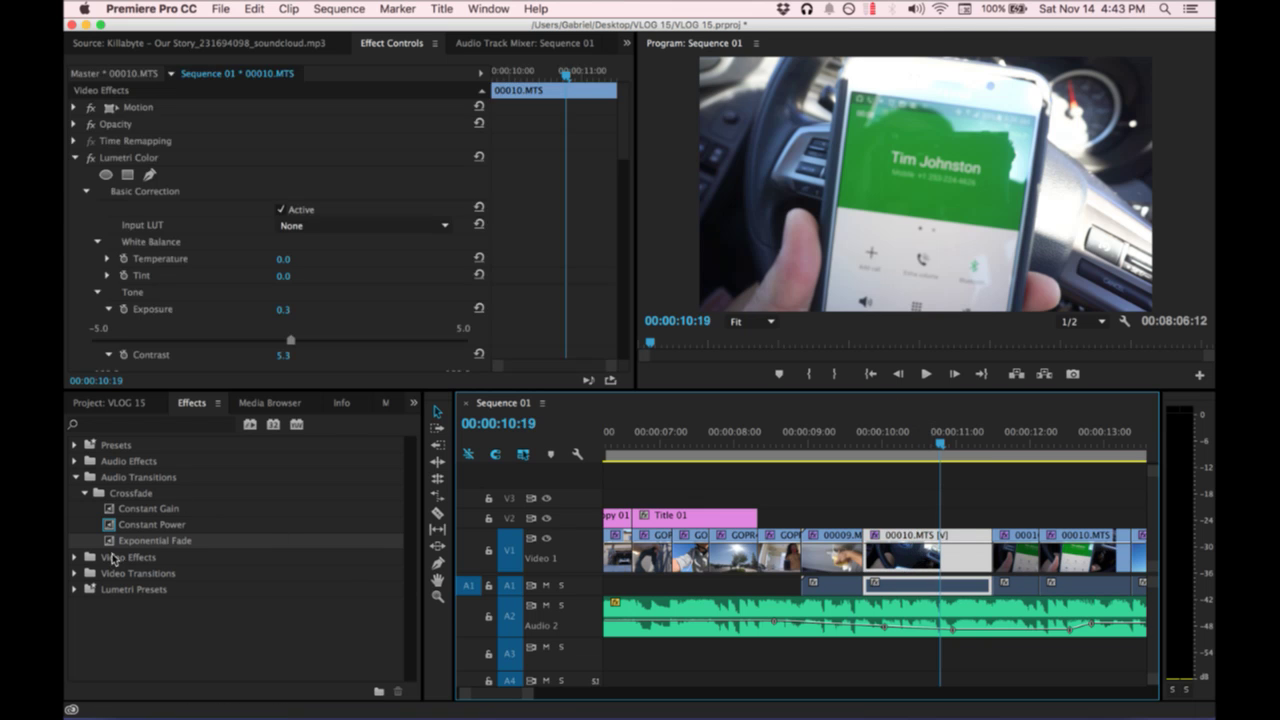
left_click(155, 425)
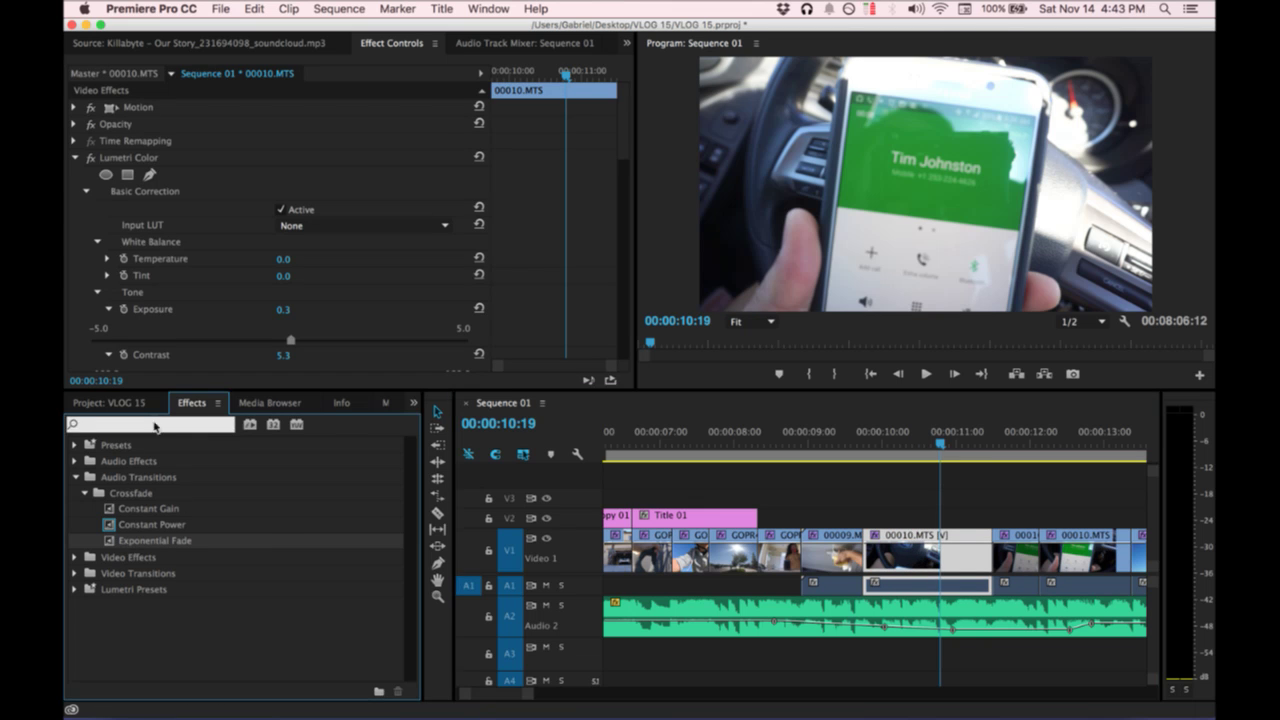
left_click(74, 574)
scroll(86, 600, "down", 2)
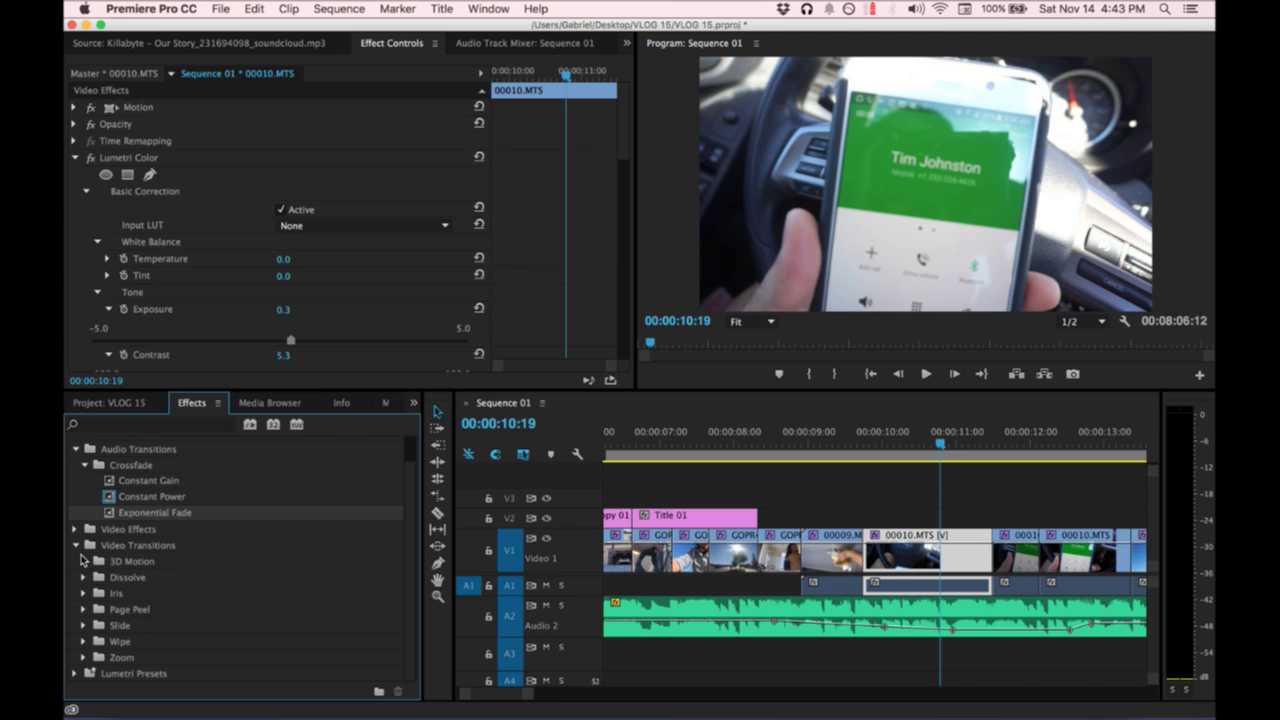
scroll(90, 578, "up", 2)
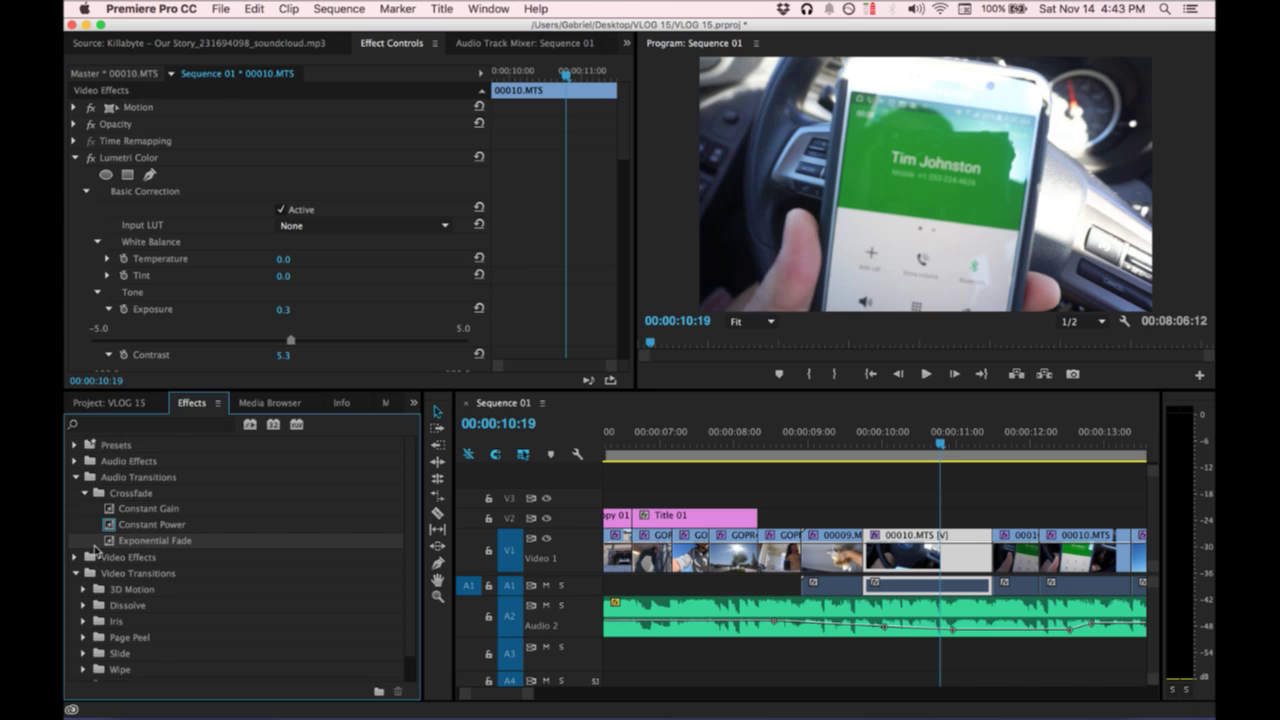
scroll(140, 595, "down", 2)
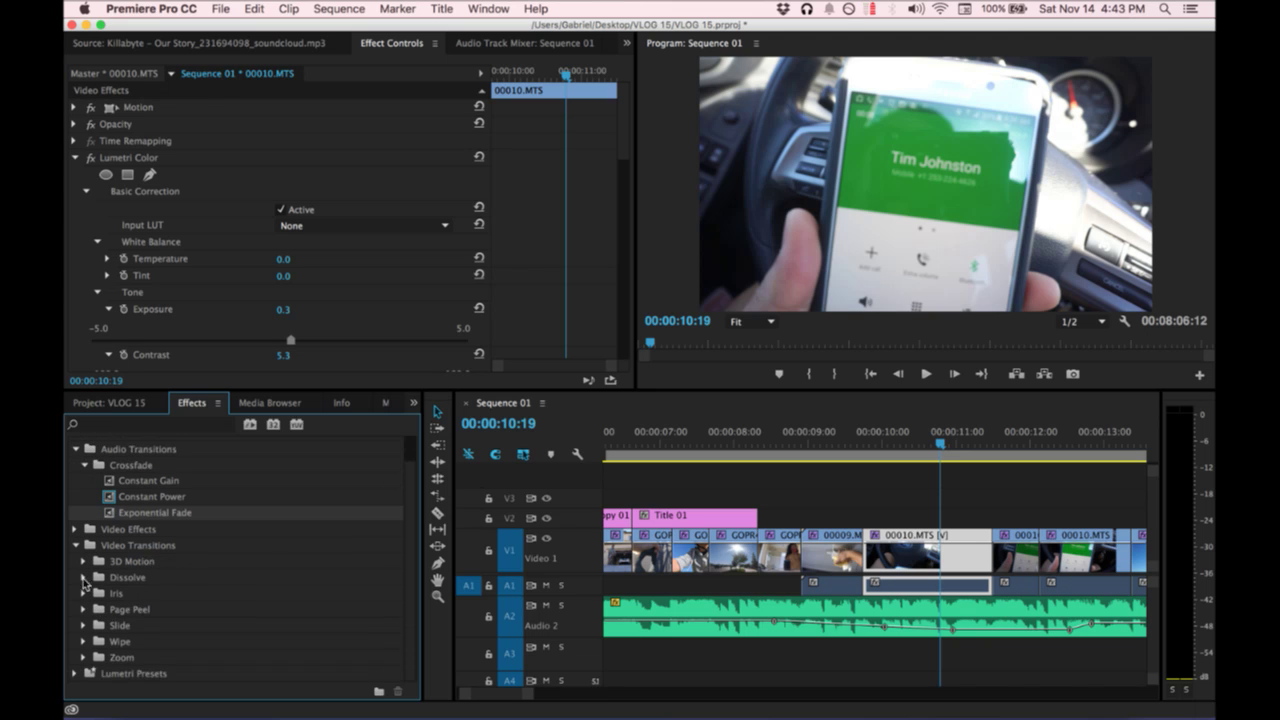
left_click(75, 529)
scroll(90, 560, "down", 2)
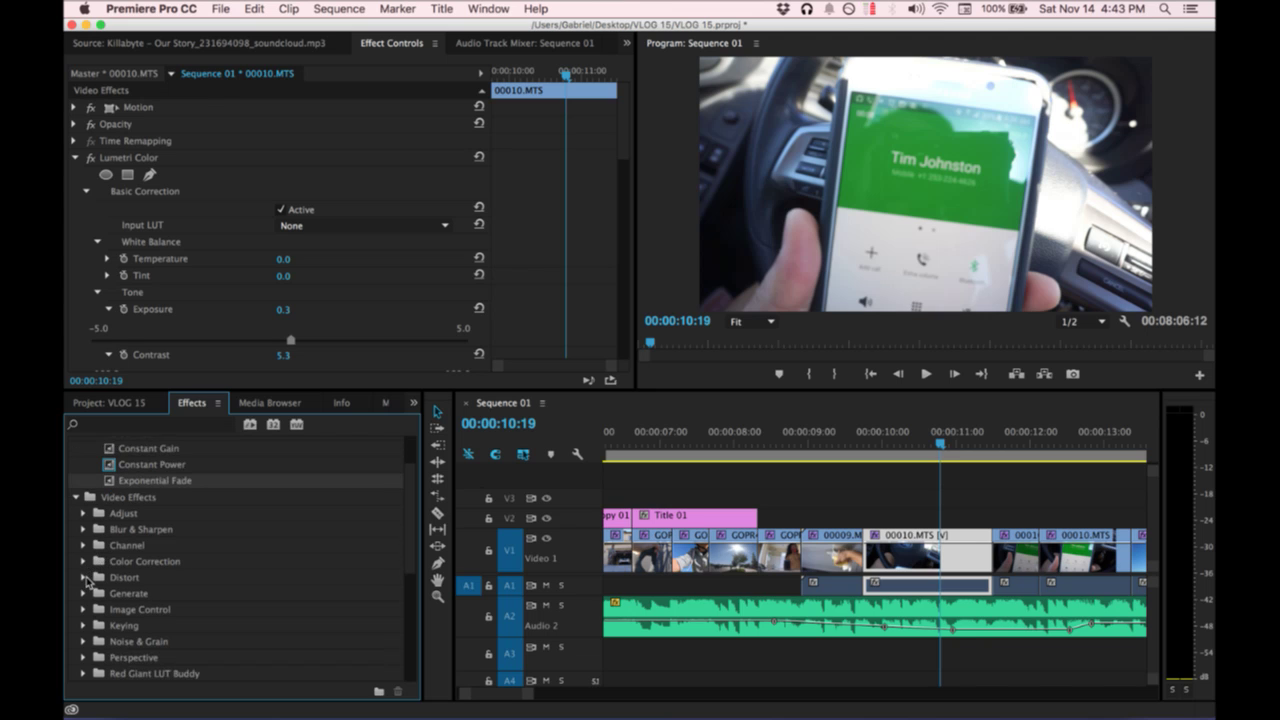
left_click(84, 562)
scroll(88, 575, "down", 6)
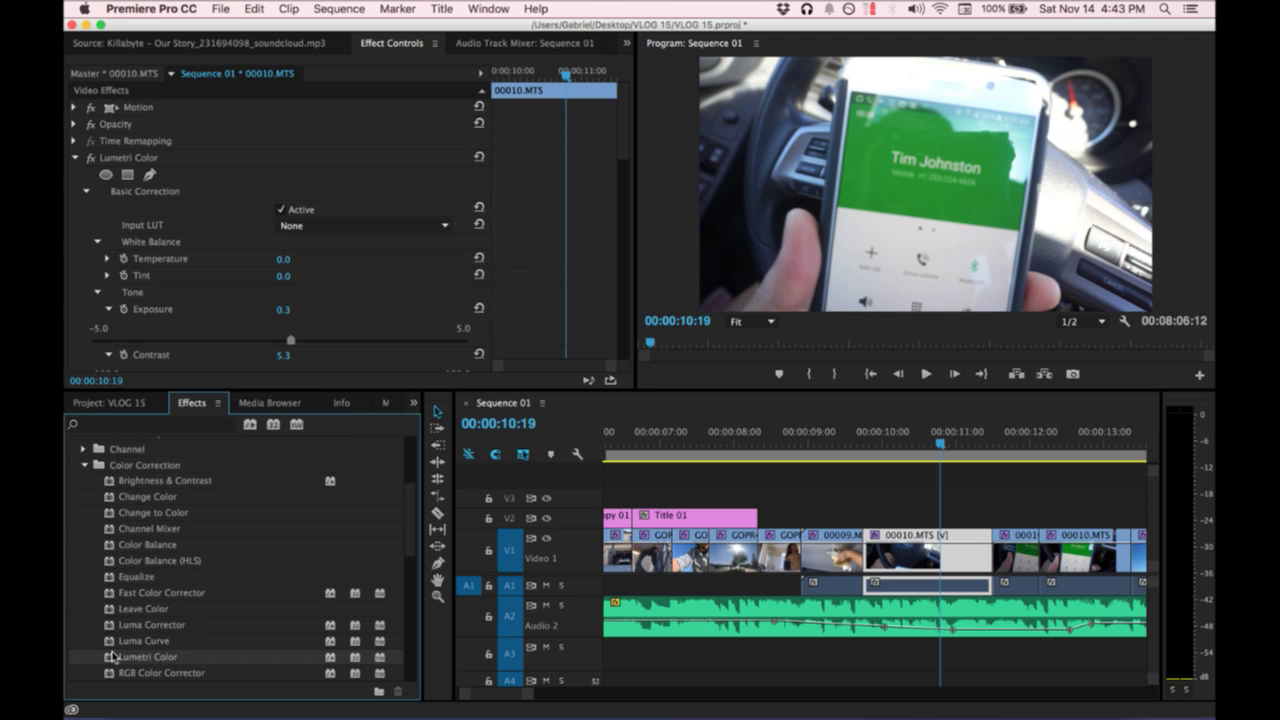
left_click_drag(942, 545, 942, 546)
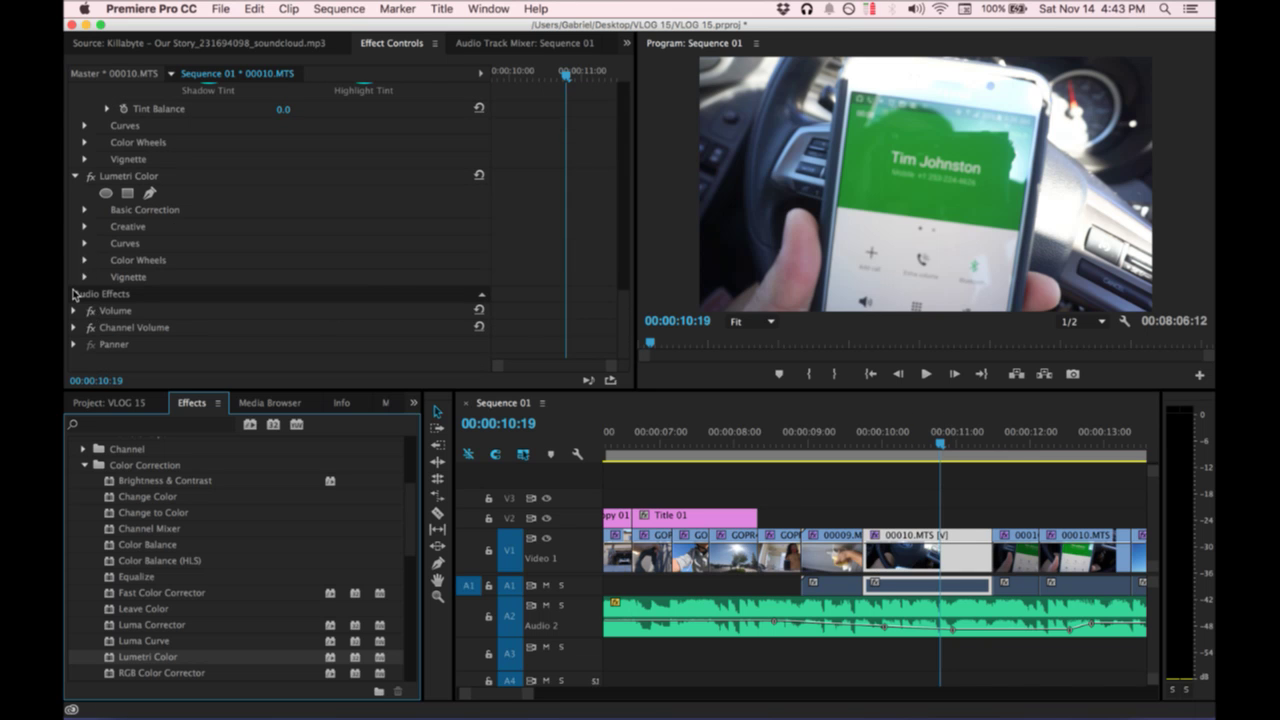
Add an ellipse mask to the second Lumetri Color effect and place it over the caller details on the phone screen.
scroll(72, 294, "up", 10)
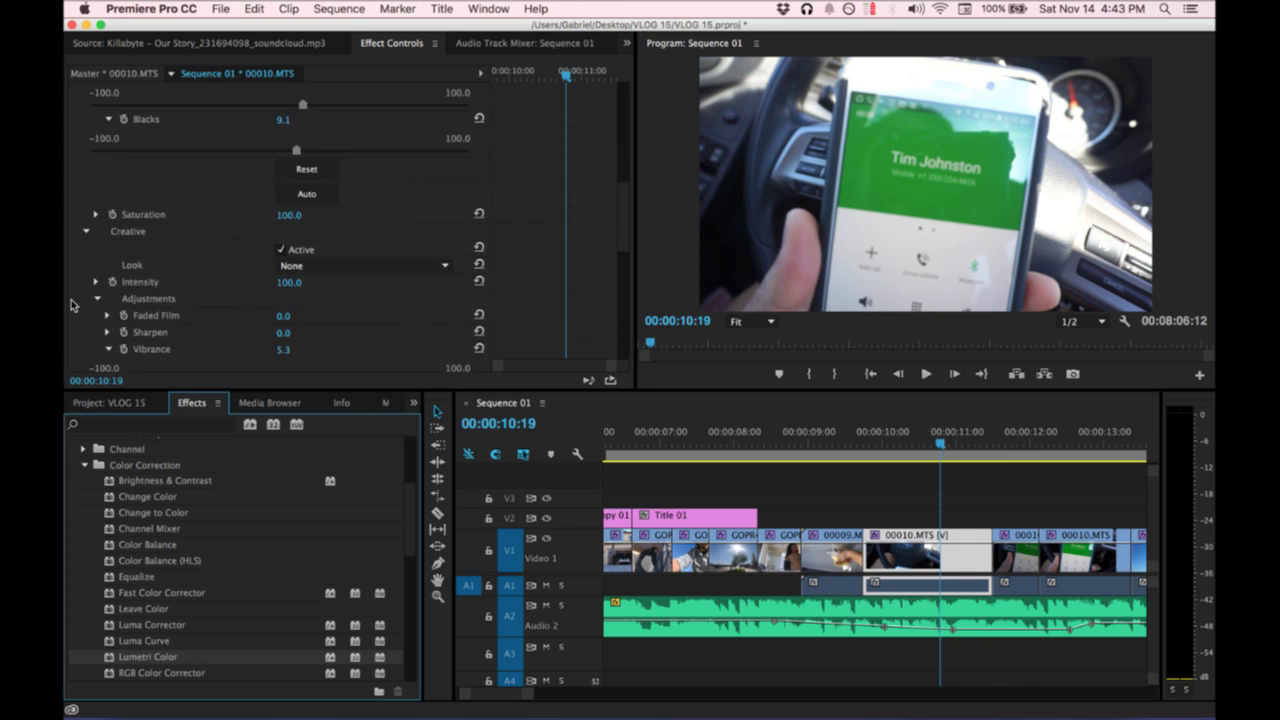
scroll(71, 299, "down", 10)
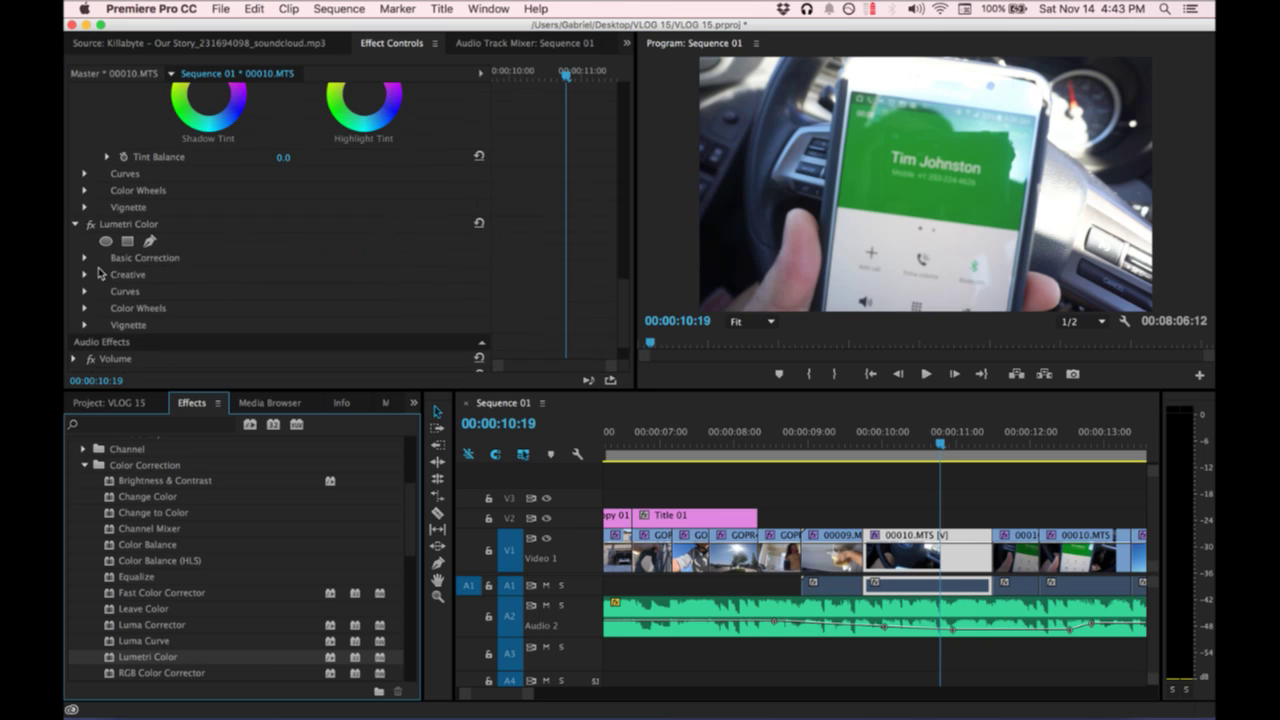
left_click(84, 258)
scroll(100, 245, "down", 2)
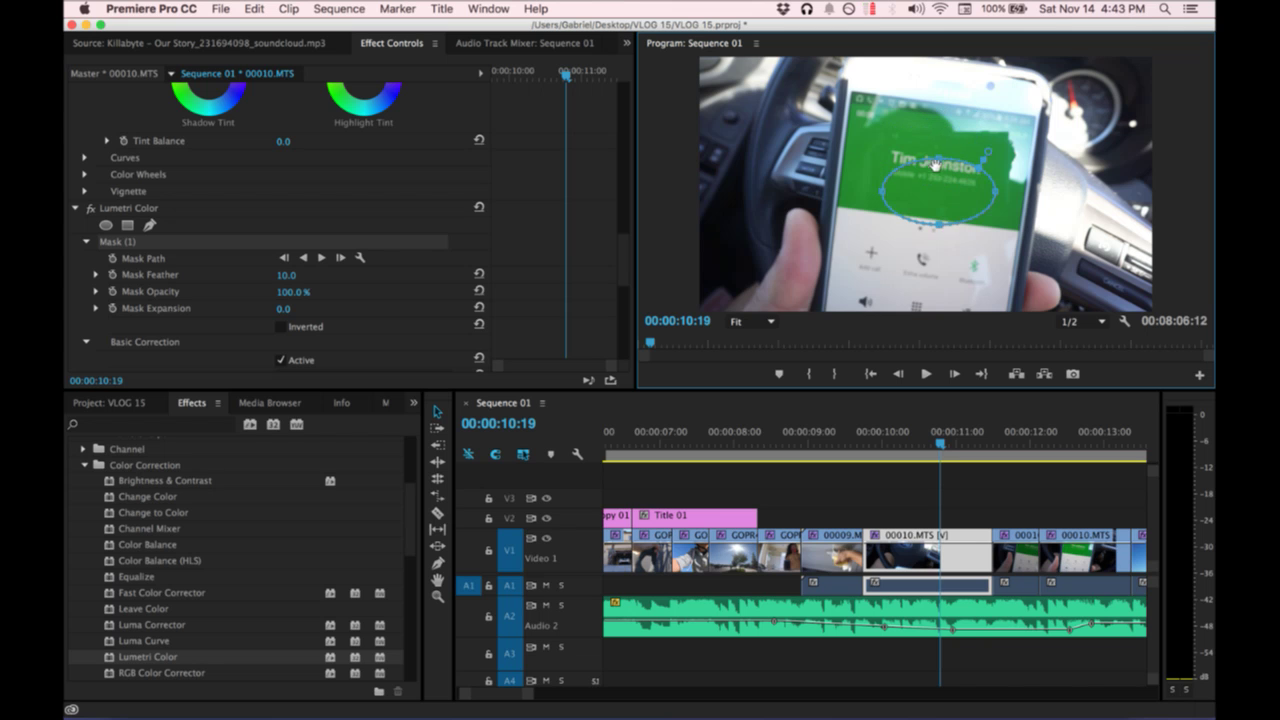
scroll(565, 295, "down", 10)
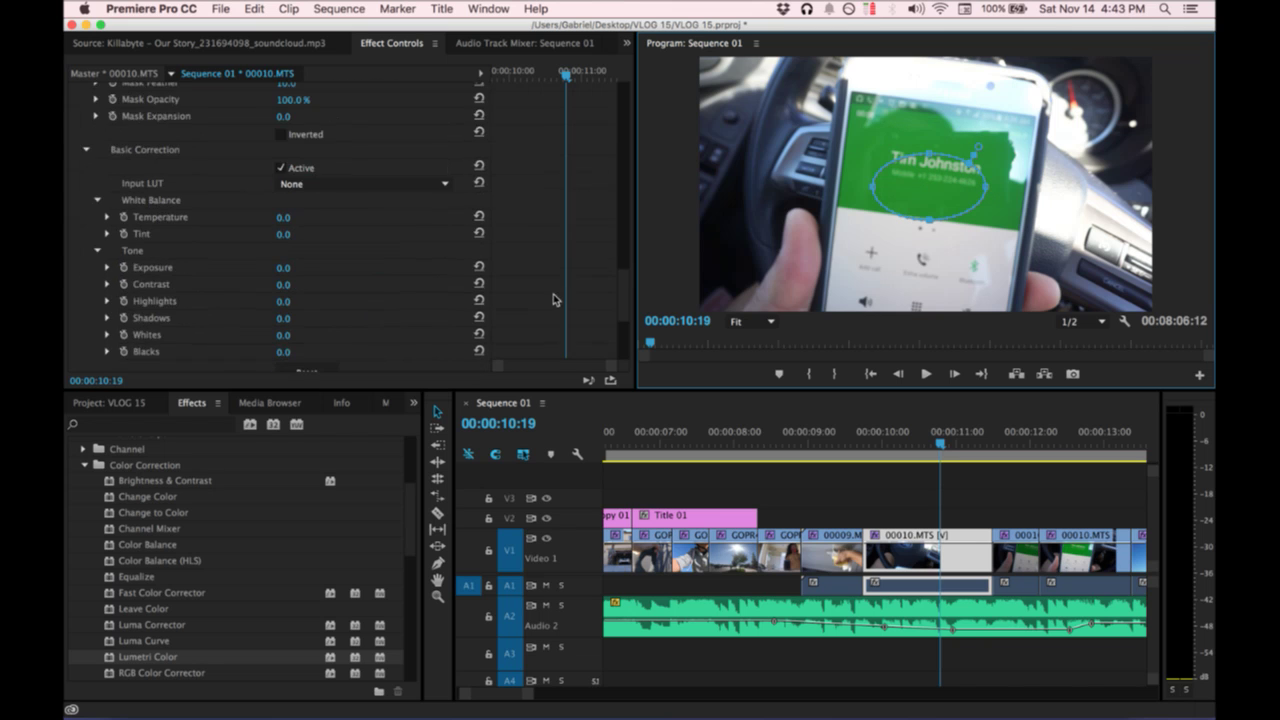
Set Sharpen to -100.0 in the Creative adjustments of the masked Lumetri Color effect.
scroll(109, 257, "down", 5)
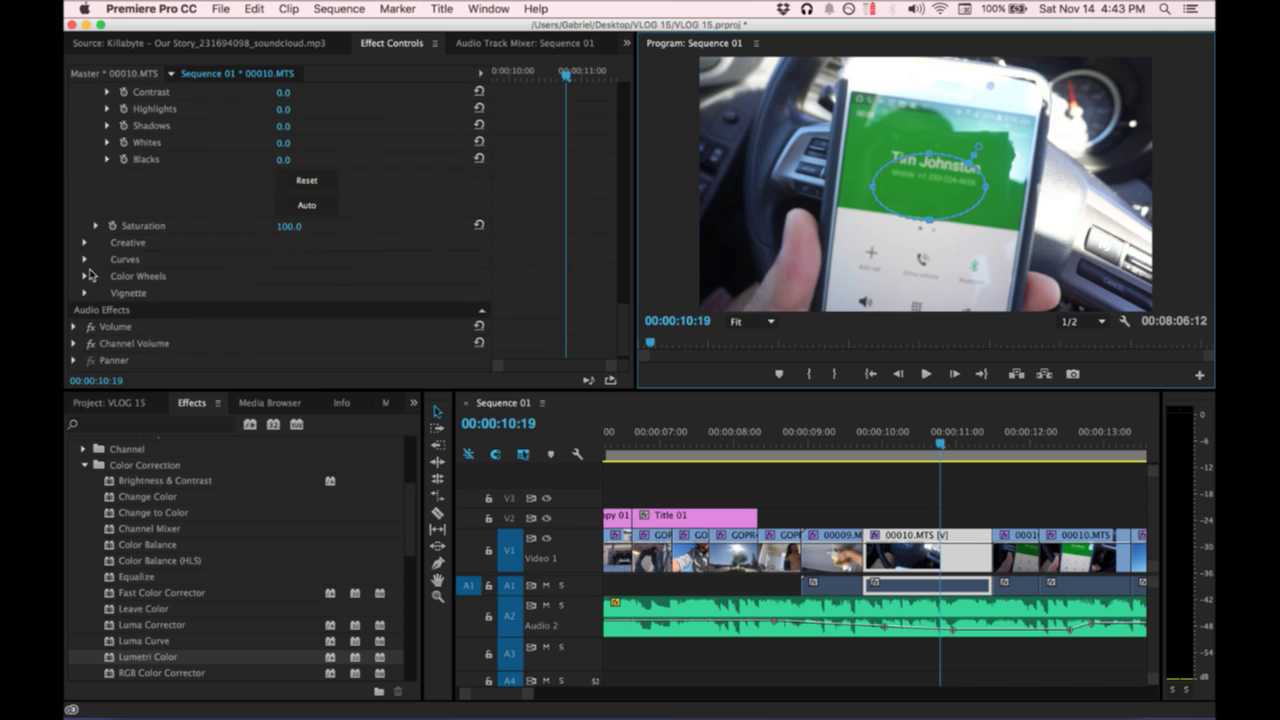
left_click(86, 246)
scroll(85, 258, "down", 1)
scroll(80, 264, "down", 3)
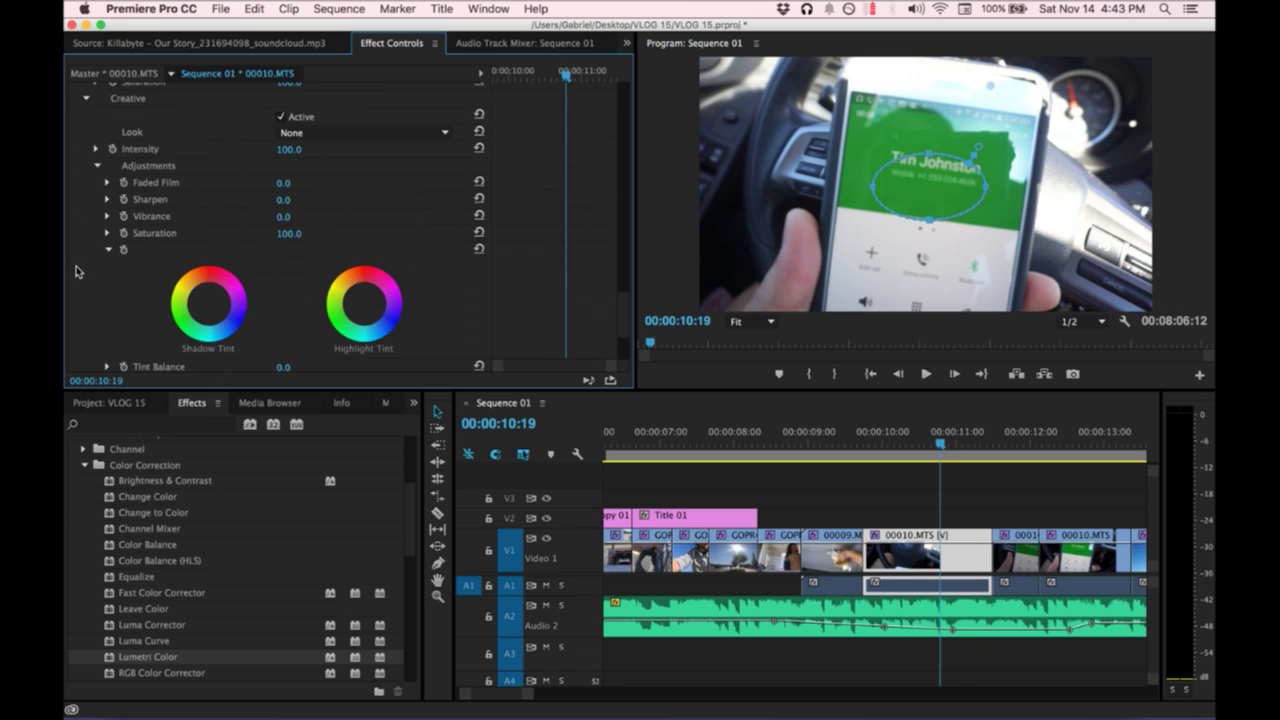
left_click(107, 200)
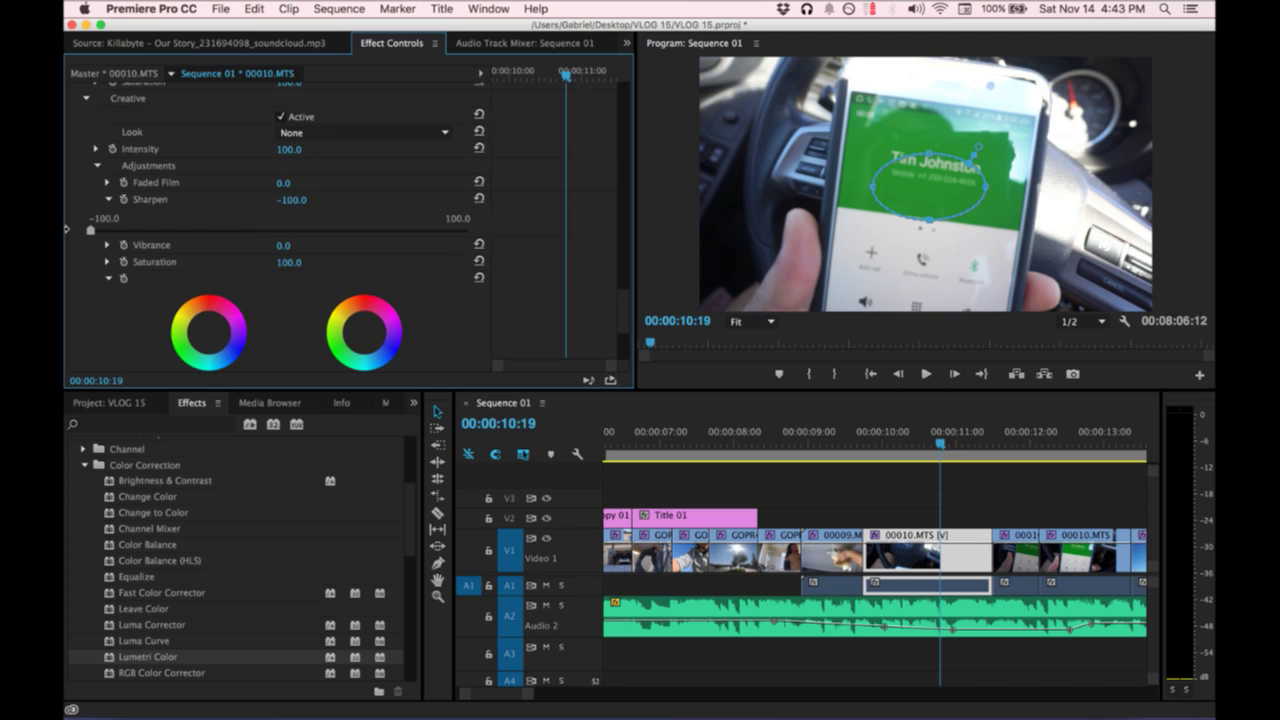
Examine the Curves, Color Wheels, Vignette and Basic Correction settings of the masked Lumetri Color effect.
scroll(84, 258, "down", 3)
left_click(86, 272)
scroll(80, 285, "down", 4)
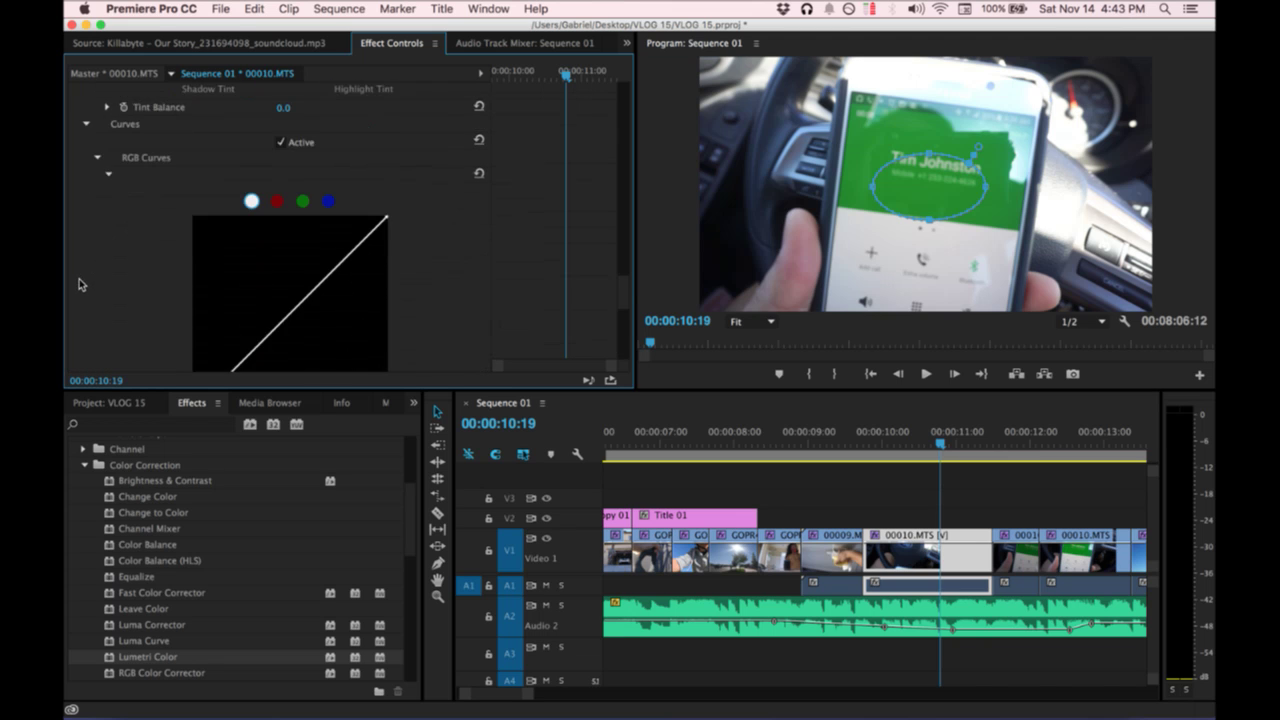
scroll(80, 285, "down", 5)
left_click(84, 298)
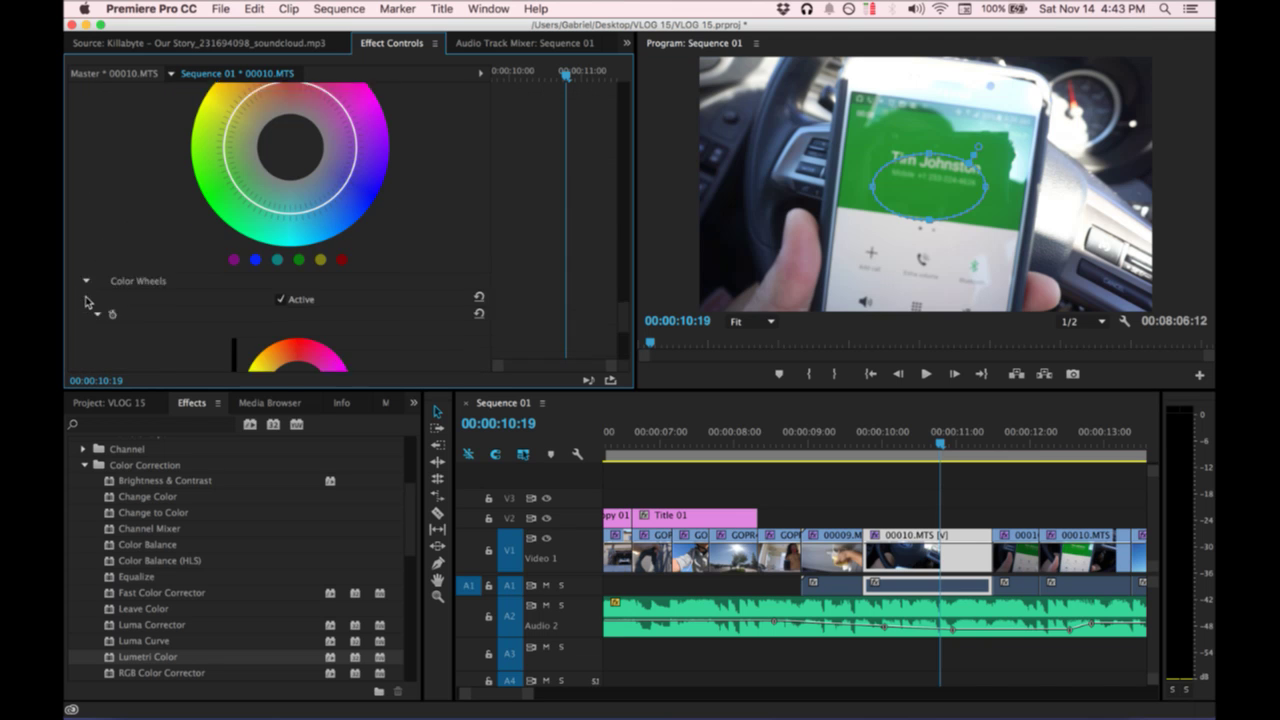
scroll(80, 305, "down", 2)
left_click(86, 279)
scroll(86, 283, "down", 2)
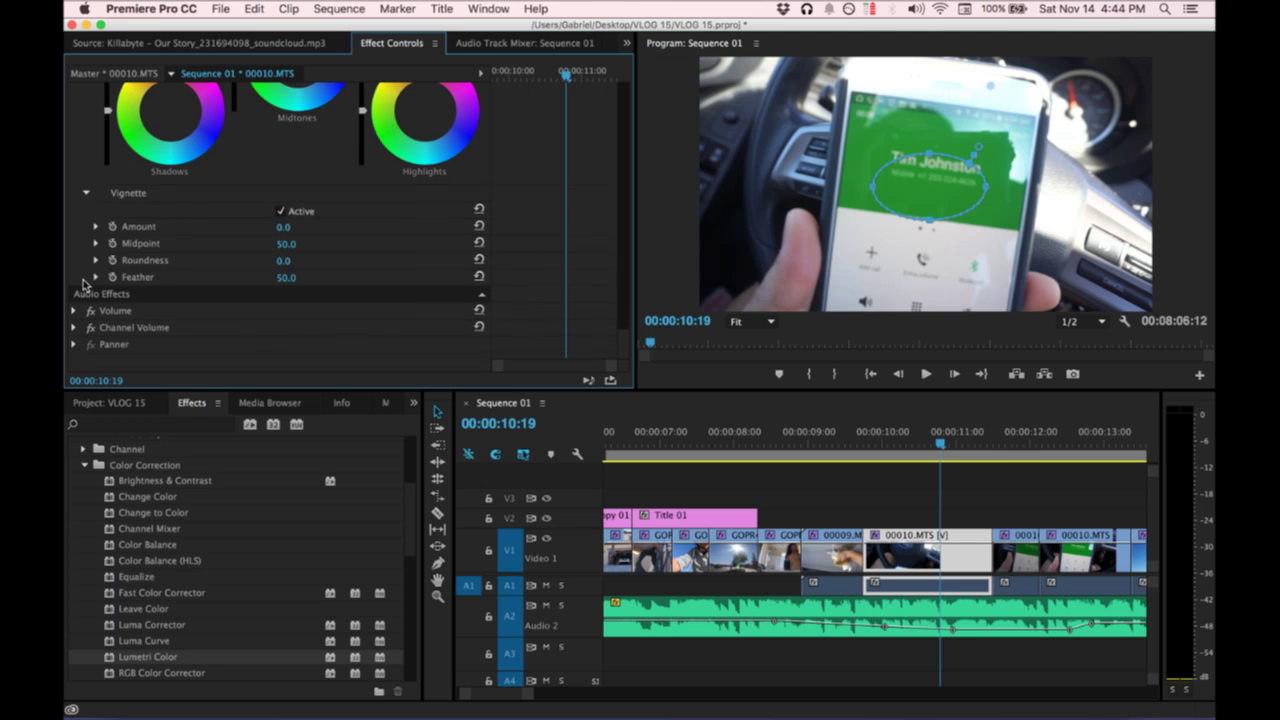
scroll(82, 289, "up", 15)
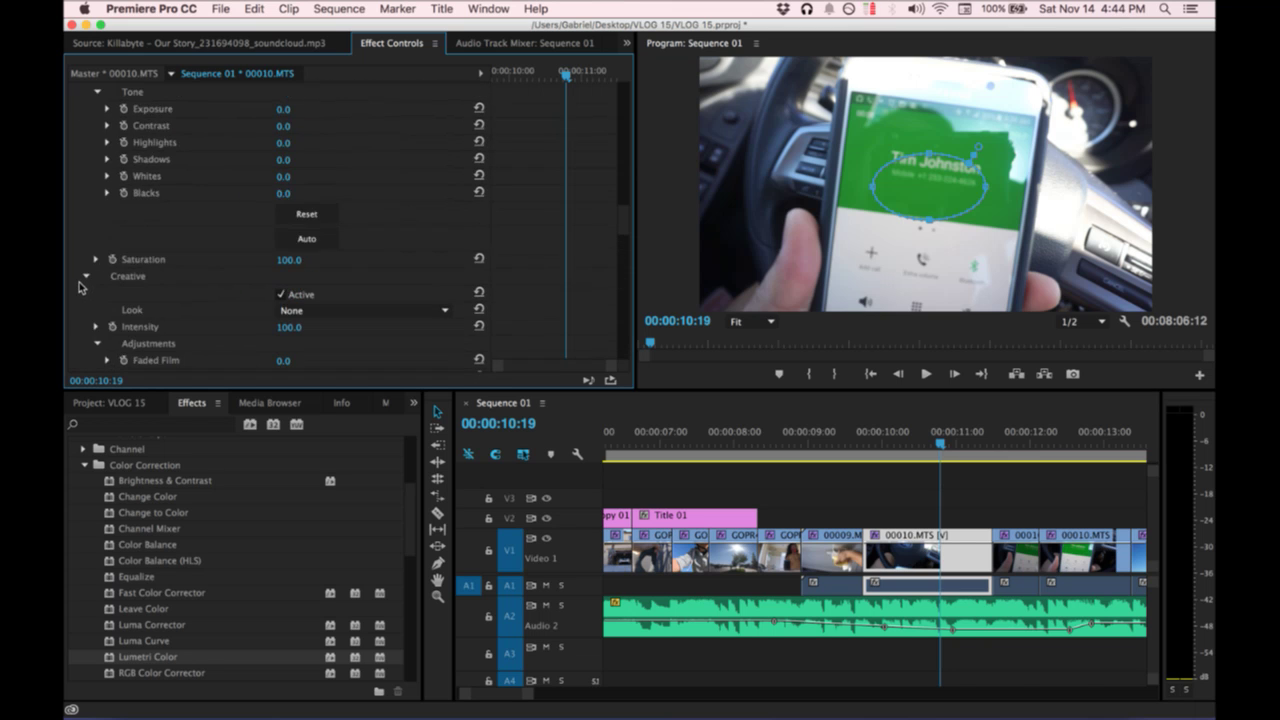
scroll(167, 280, "up", 2)
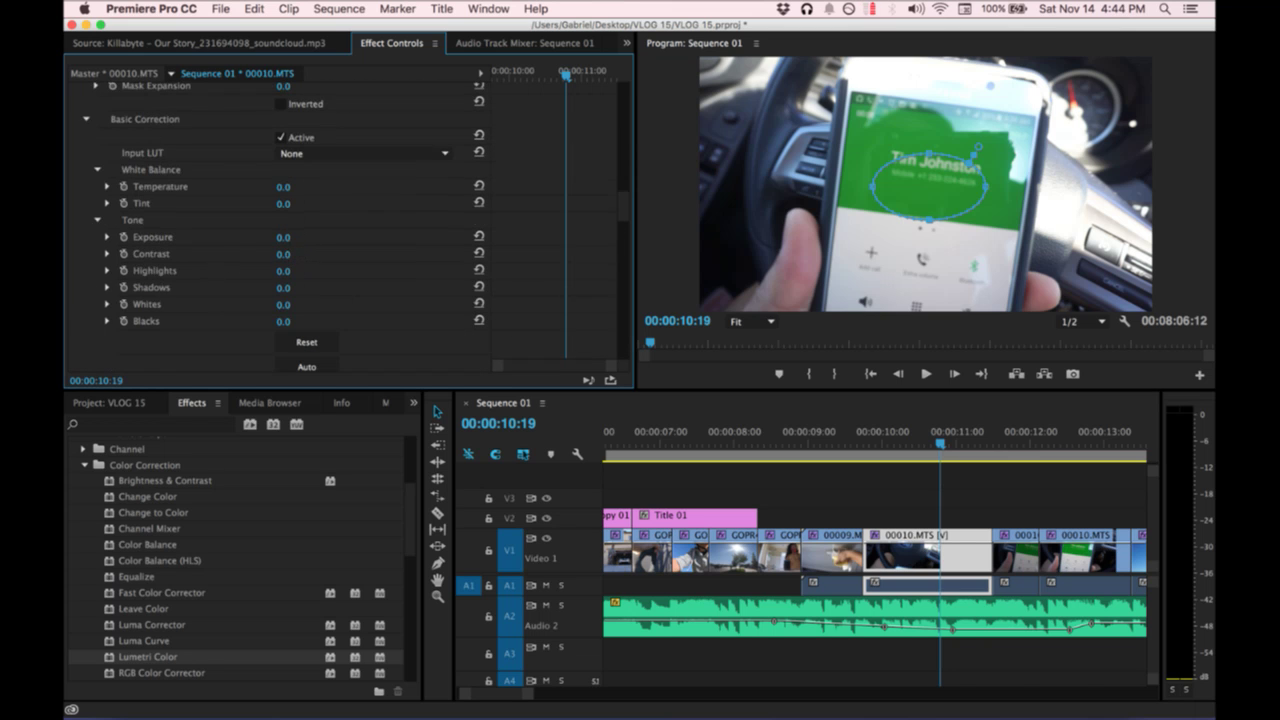
Try a Contrast of -150.0 inside the elliptical mask and undo the change.
left_click_drag(290, 254, 258, 254)
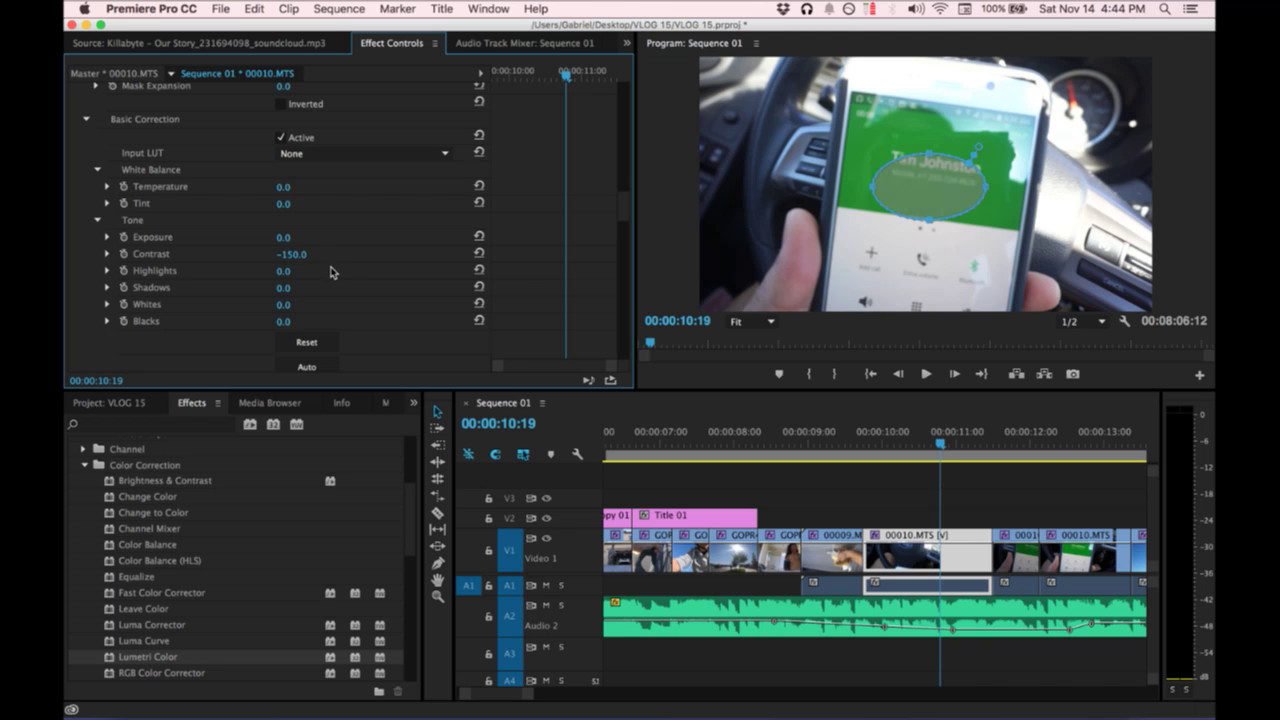
key("super+z")
scroll(328, 270, "down", 4)
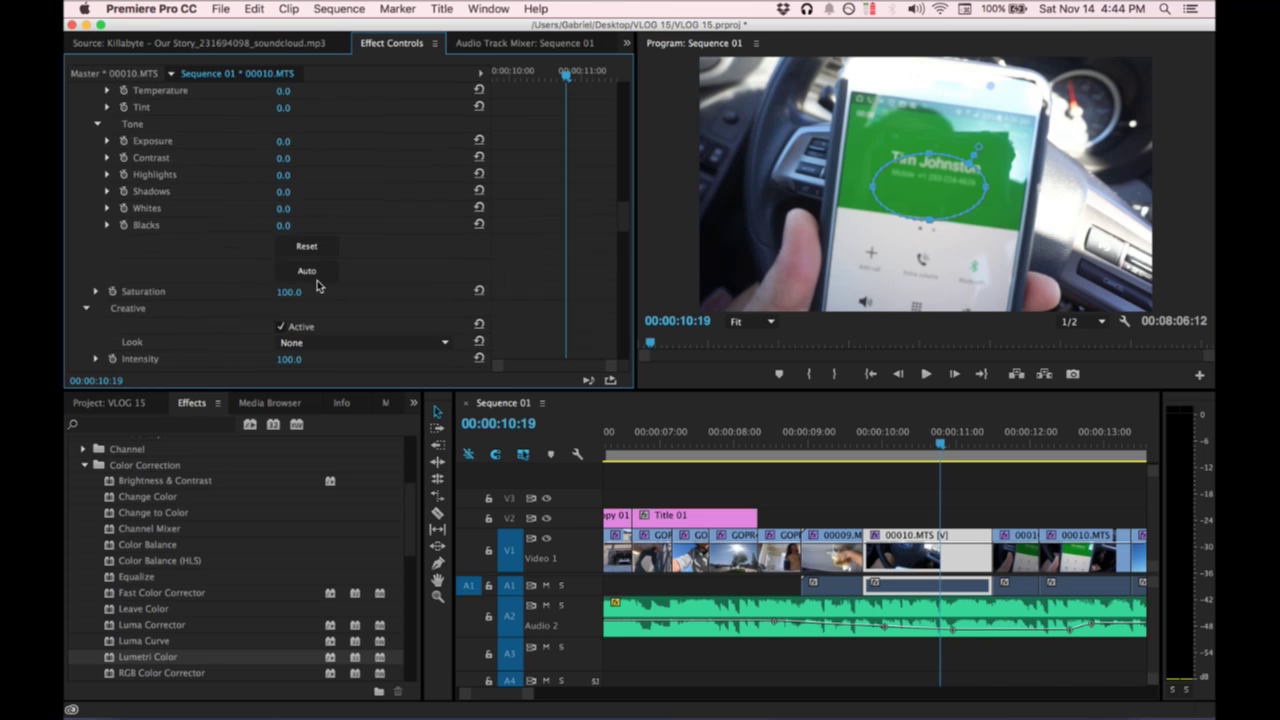
Delete the second, masked Lumetri Color effect from the phone call clip 00010.MTS.
scroll(315, 313, "up", 9)
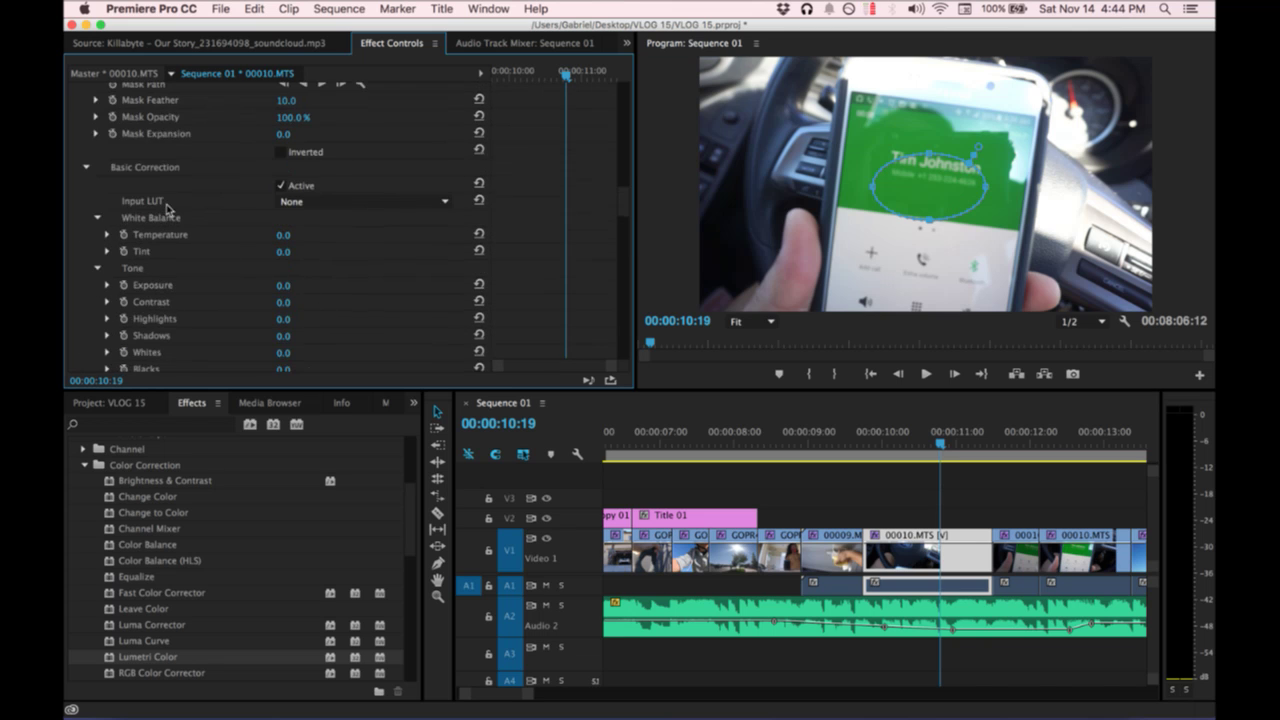
left_click(145, 197)
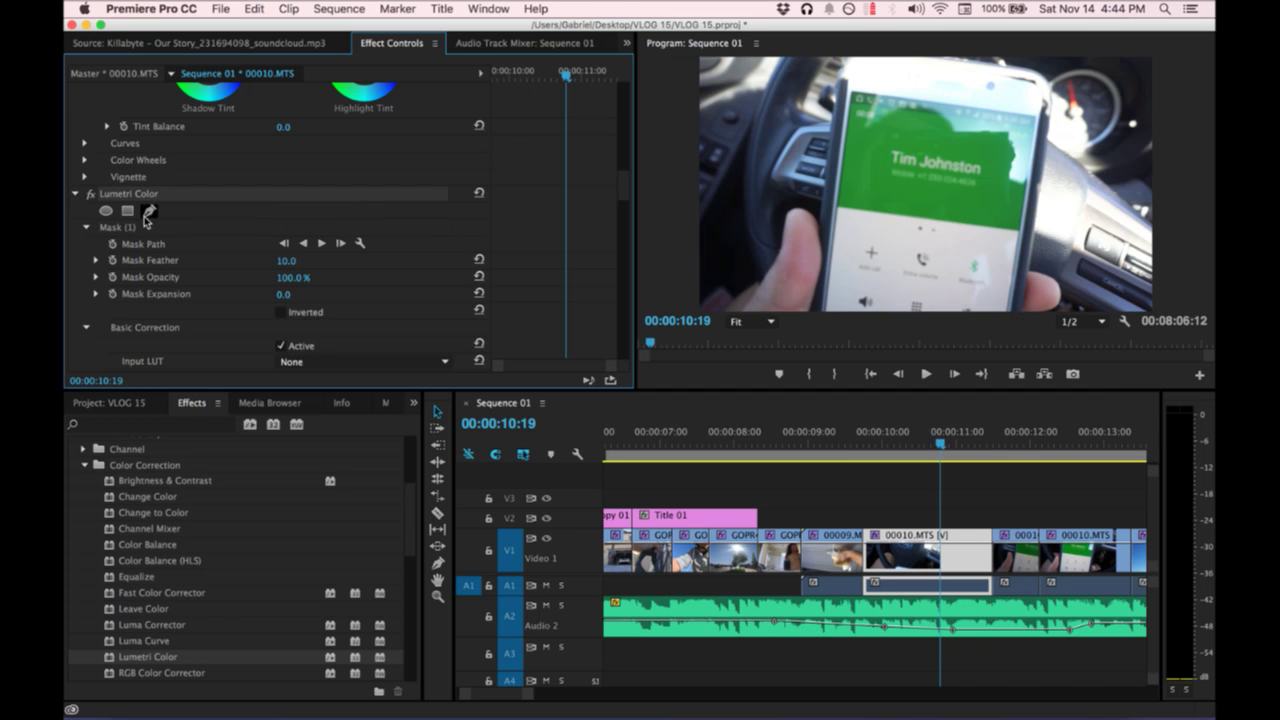
key("Delete")
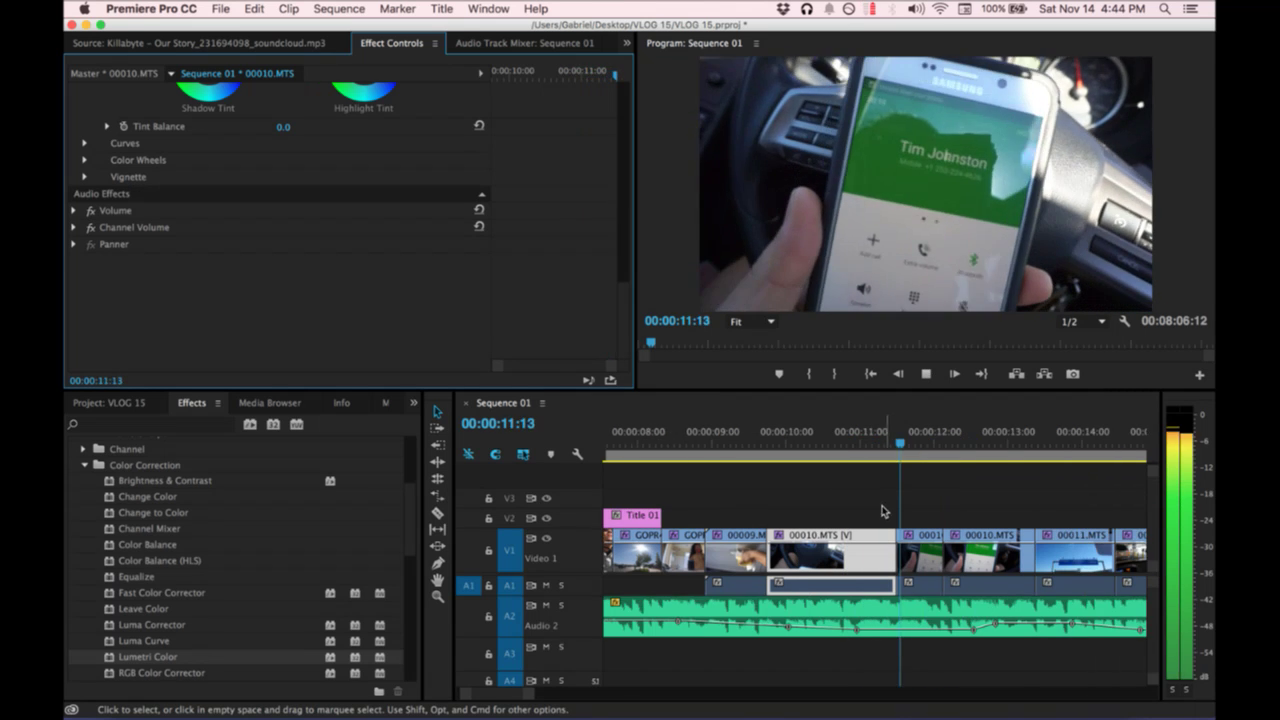
Play back the phone call section up to the airport parking sign shot at 00:00:13:18 and deselect the clip.
key("space")
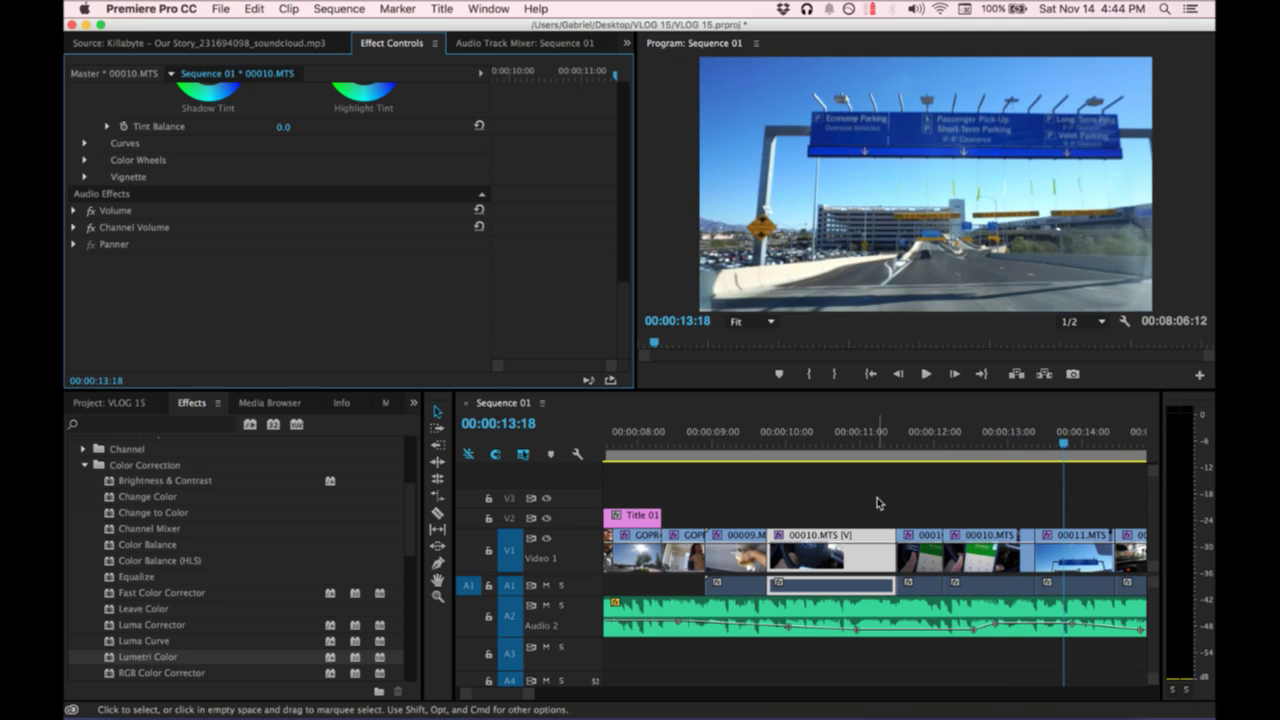
left_click(859, 499)
key("minus")
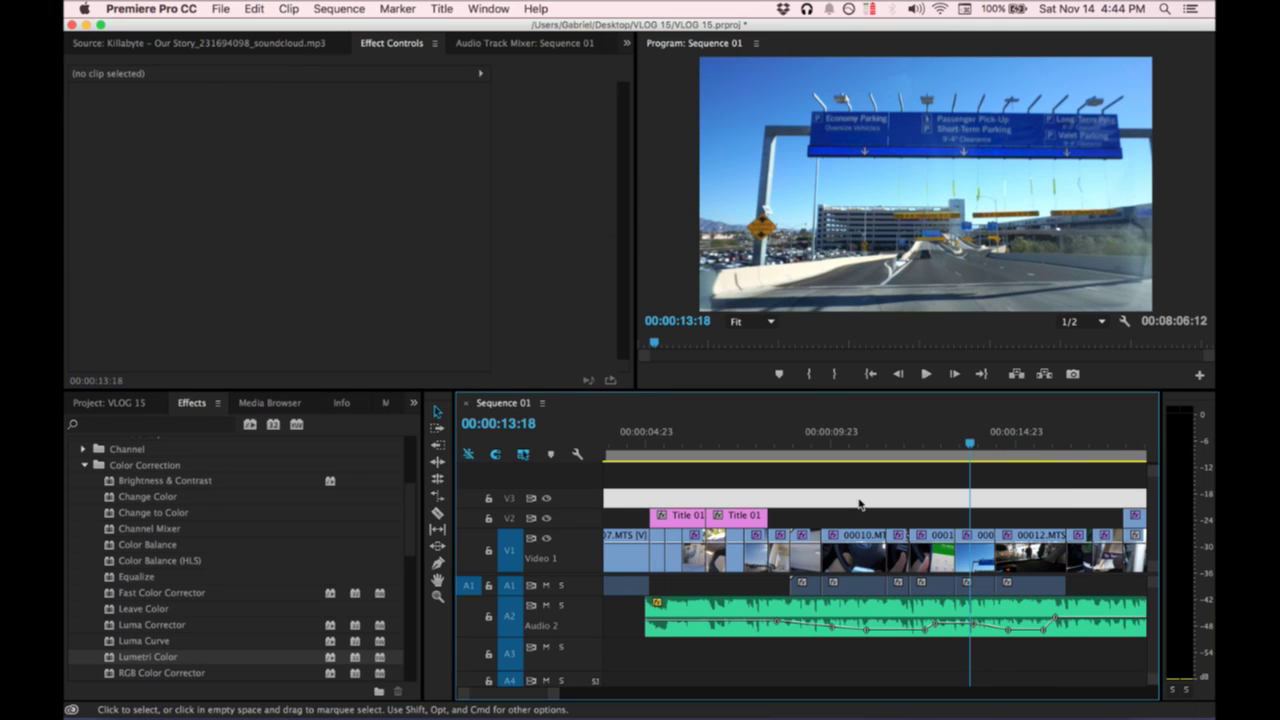
Switch to the Wirecast Live Stream2 window to check the stream, and hide Wirecast to return to Premiere Pro.
key("ctrl+Up")
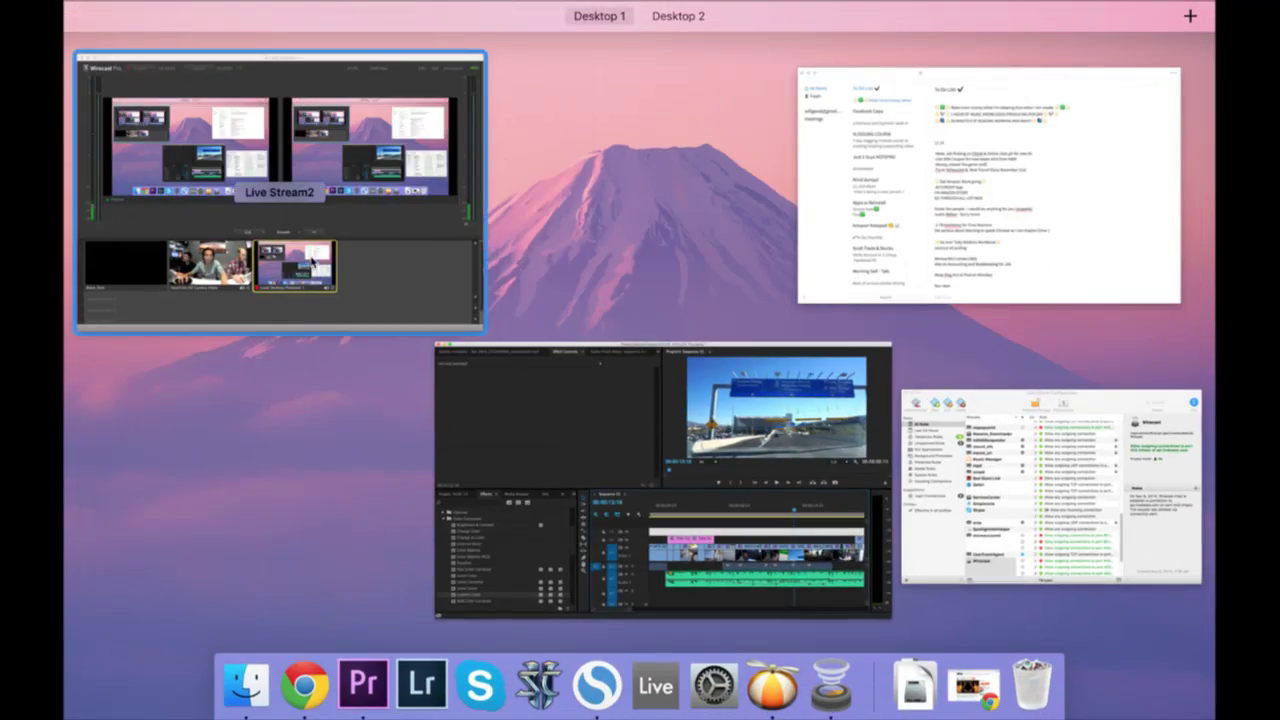
left_click(286, 196)
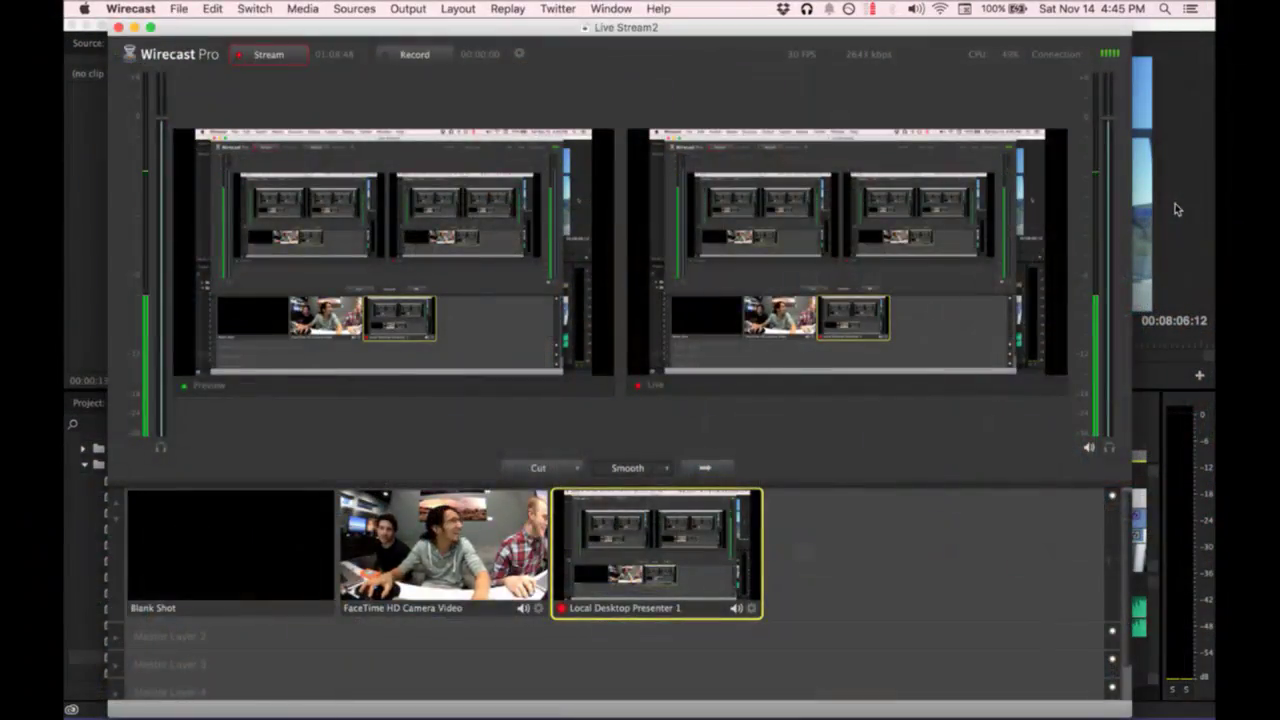
key("super+h")
Look over the whole sequence in the timeline, with the playhead in the opening clip at 00:00:04:00.
scroll(790, 430, "left", 5)
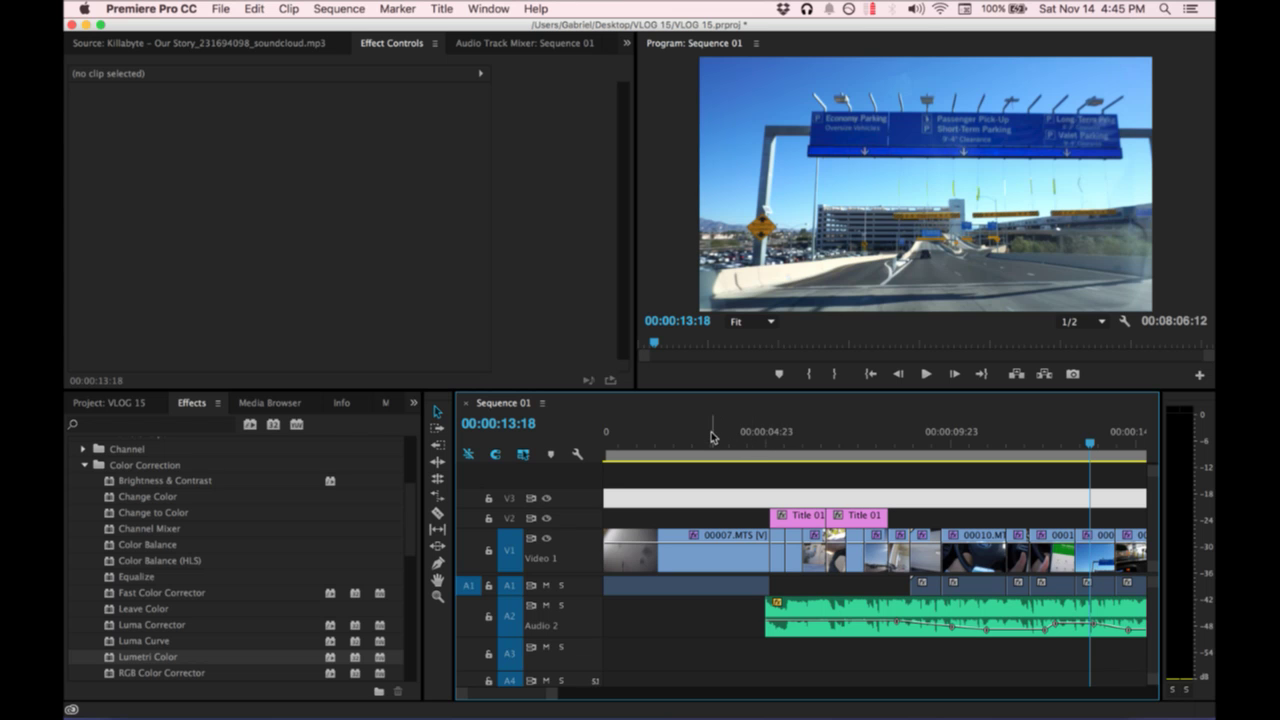
left_click_drag(711, 438, 728, 438)
scroll(840, 455, "right", 4)
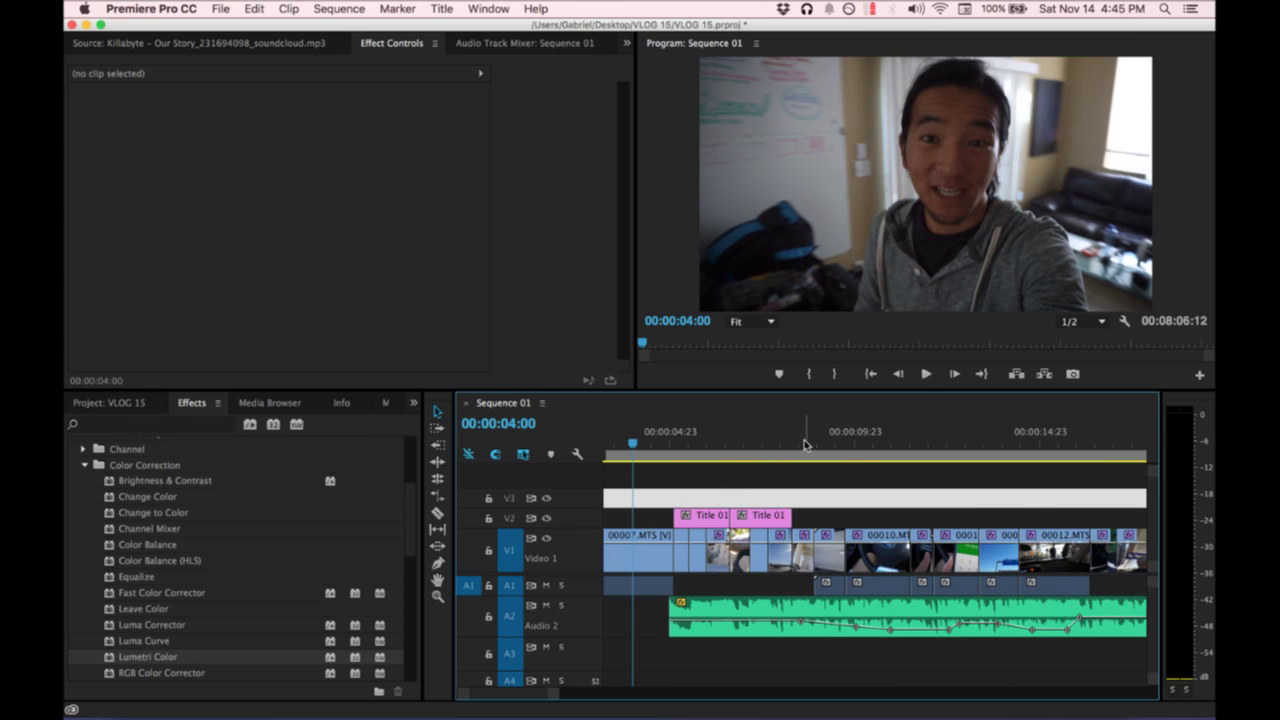
key("minus")
key("minus")
key("minus")
key("minus")
key("minus")
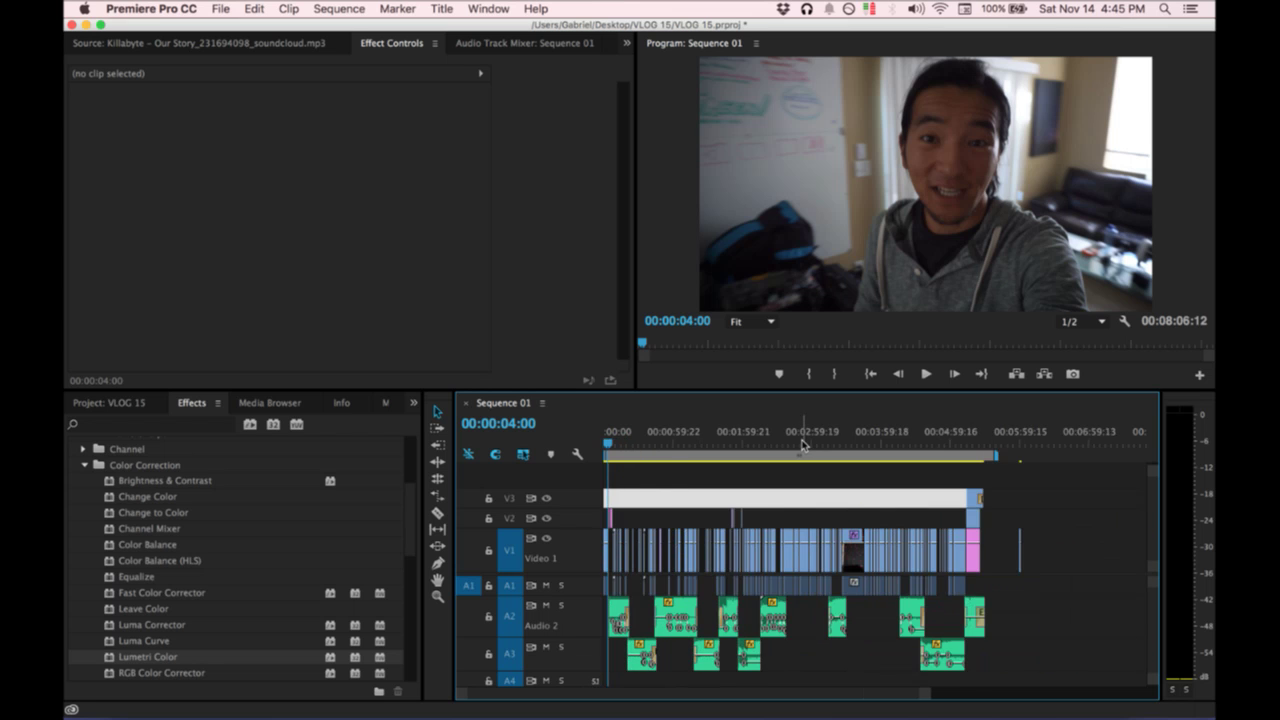
key("equal")
key("equal")
key("equal")
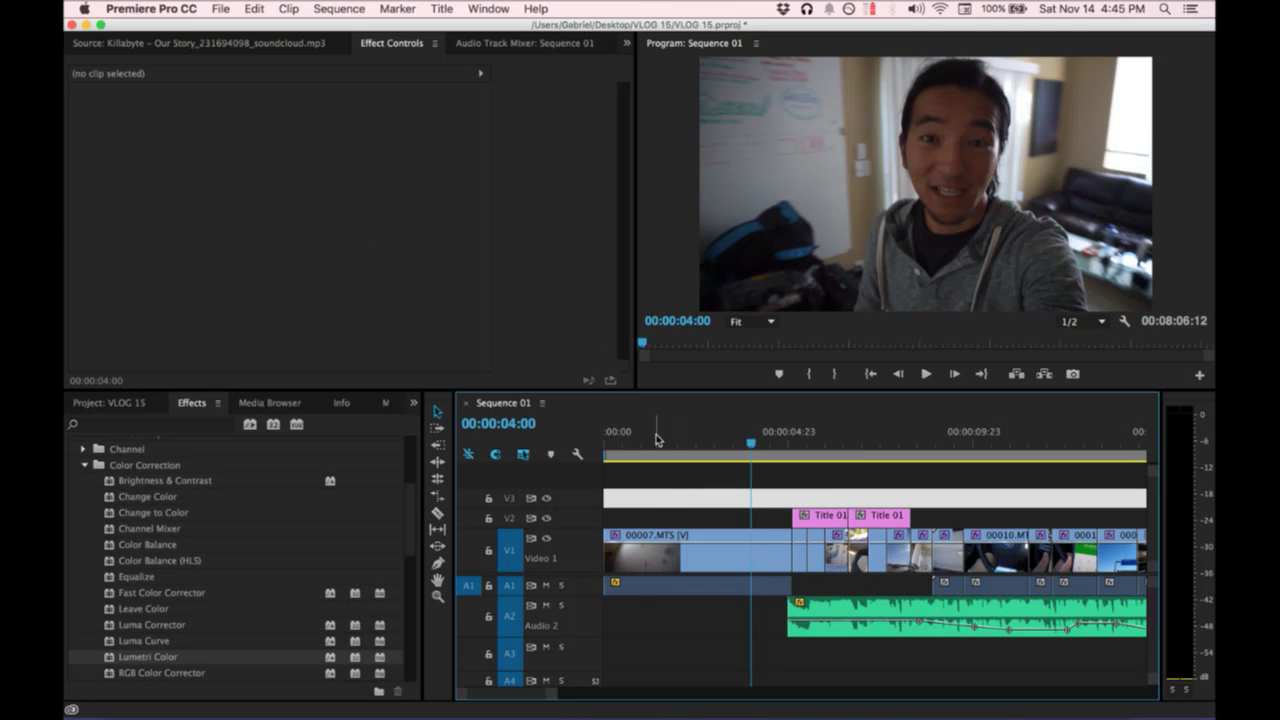
Play the edit from 00:00:00:14 to about 00:00:44:03 with the Program monitor maximized, and restore the layout.
left_click(625, 441)
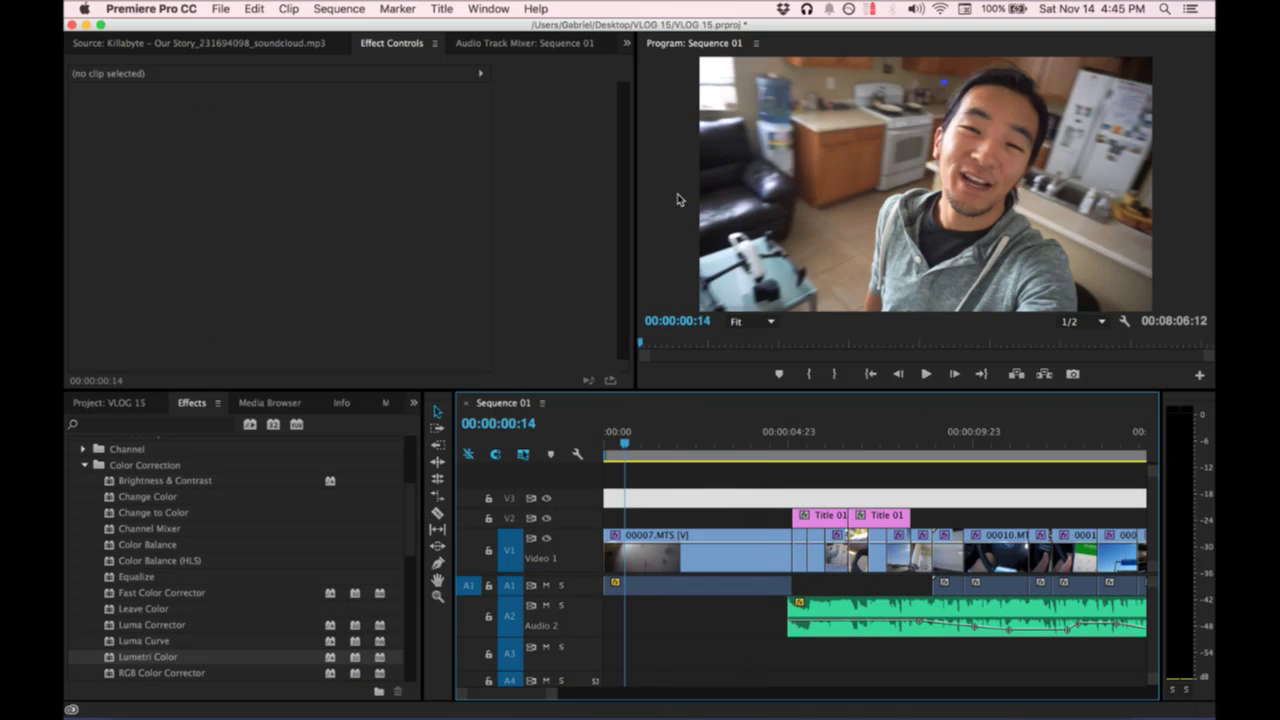
key("space")
key("grave")
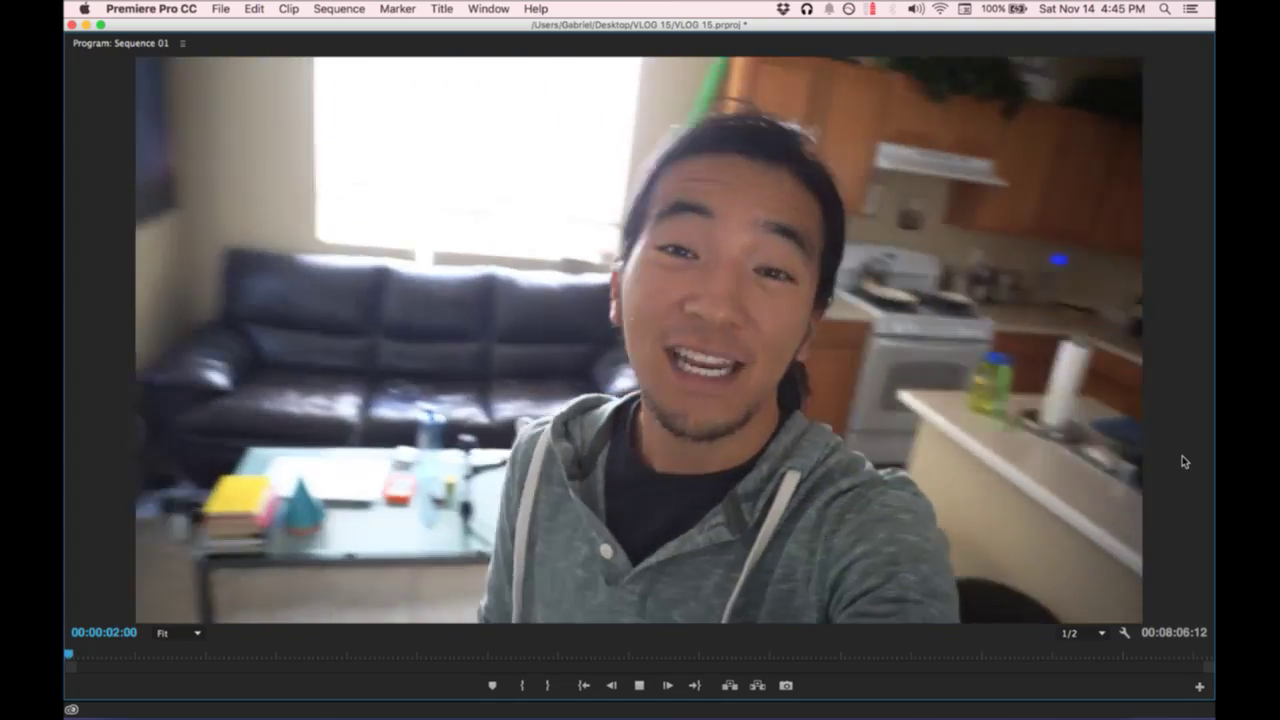
key("XF86AudioRaiseVolume")
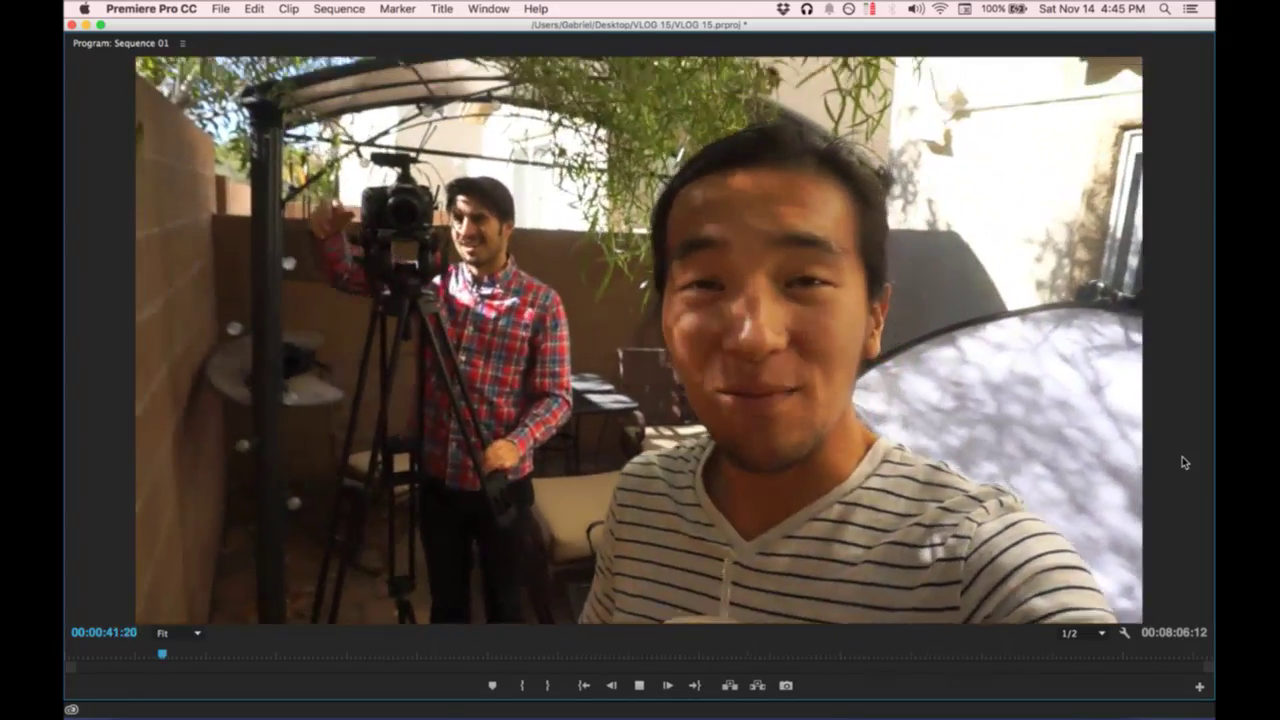
key("space")
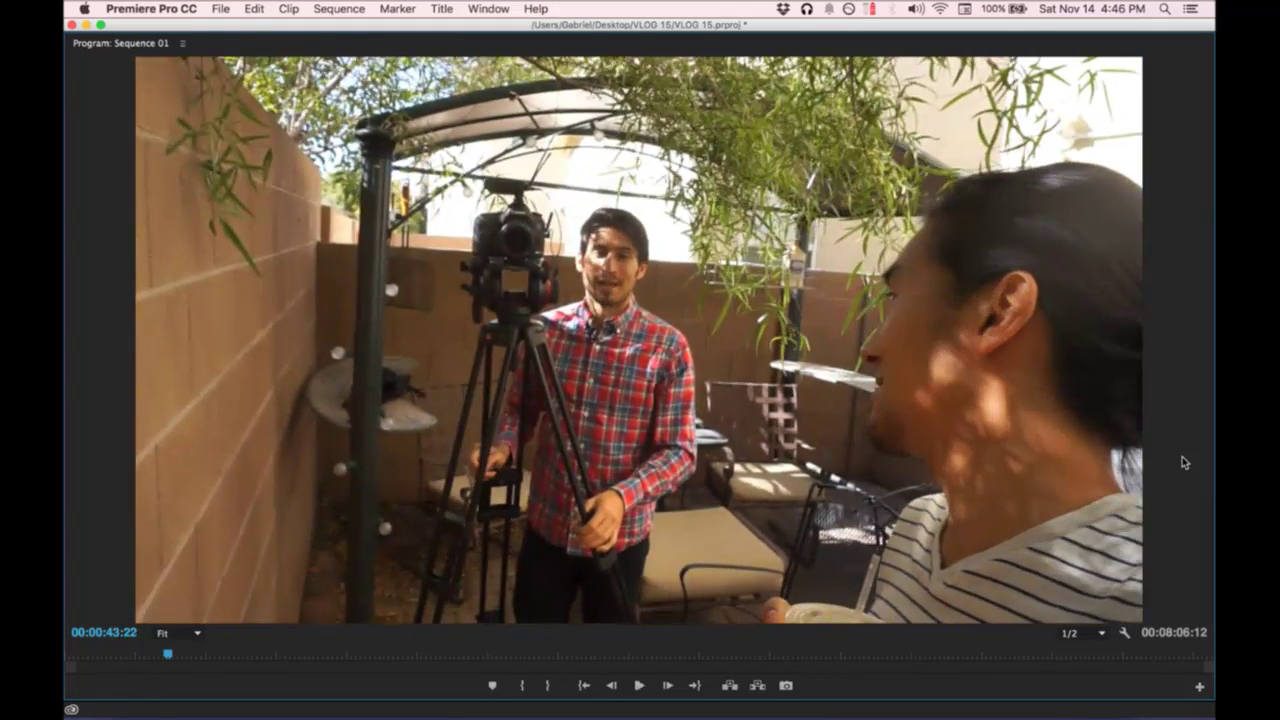
key("grave")
key("space")
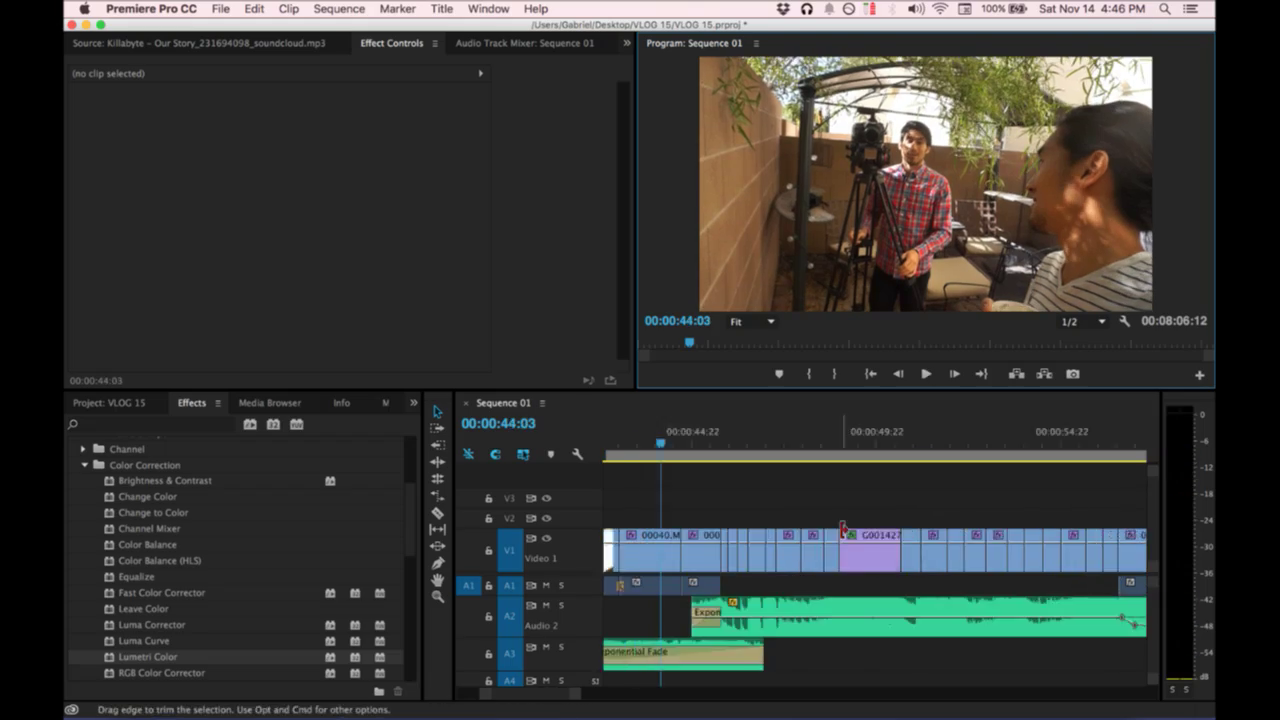
Replay the section from about 00:00:34:23 and place the playhead on the exercise ball shot at 00:00:36:23.
scroll(825, 508, "left", 6)
scroll(711, 446, "left", 1)
left_click(708, 450)
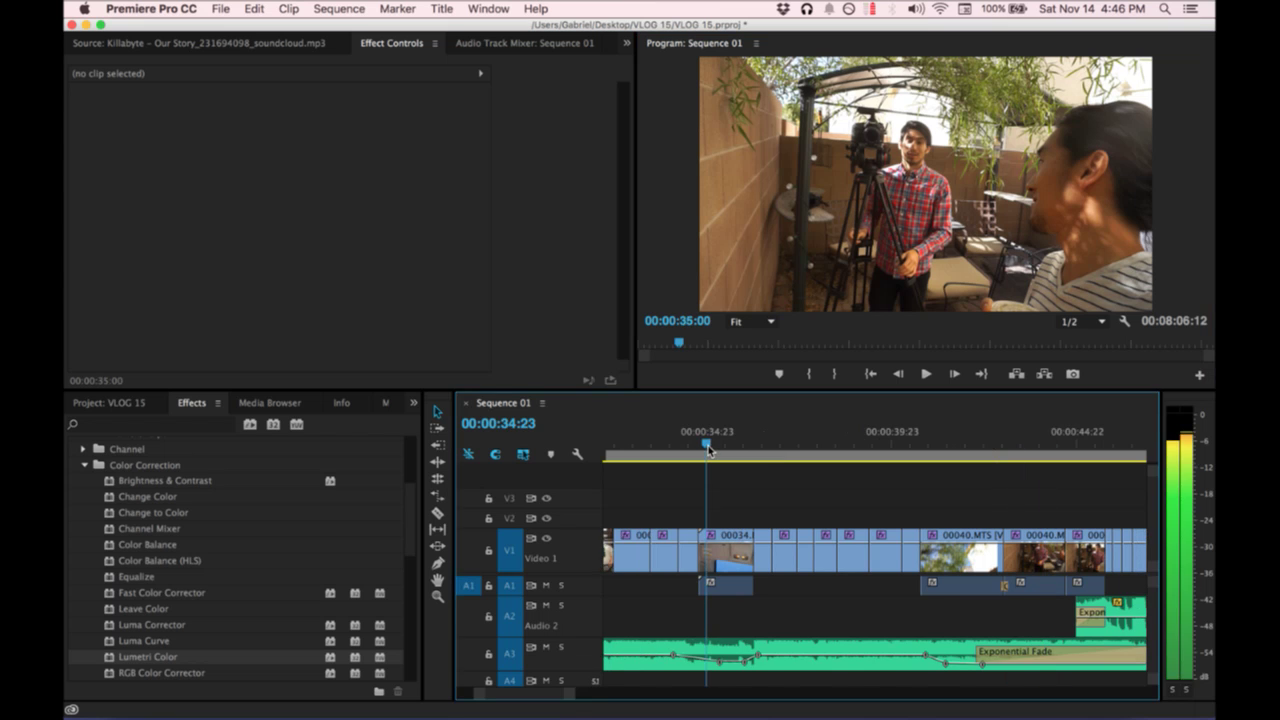
key("space")
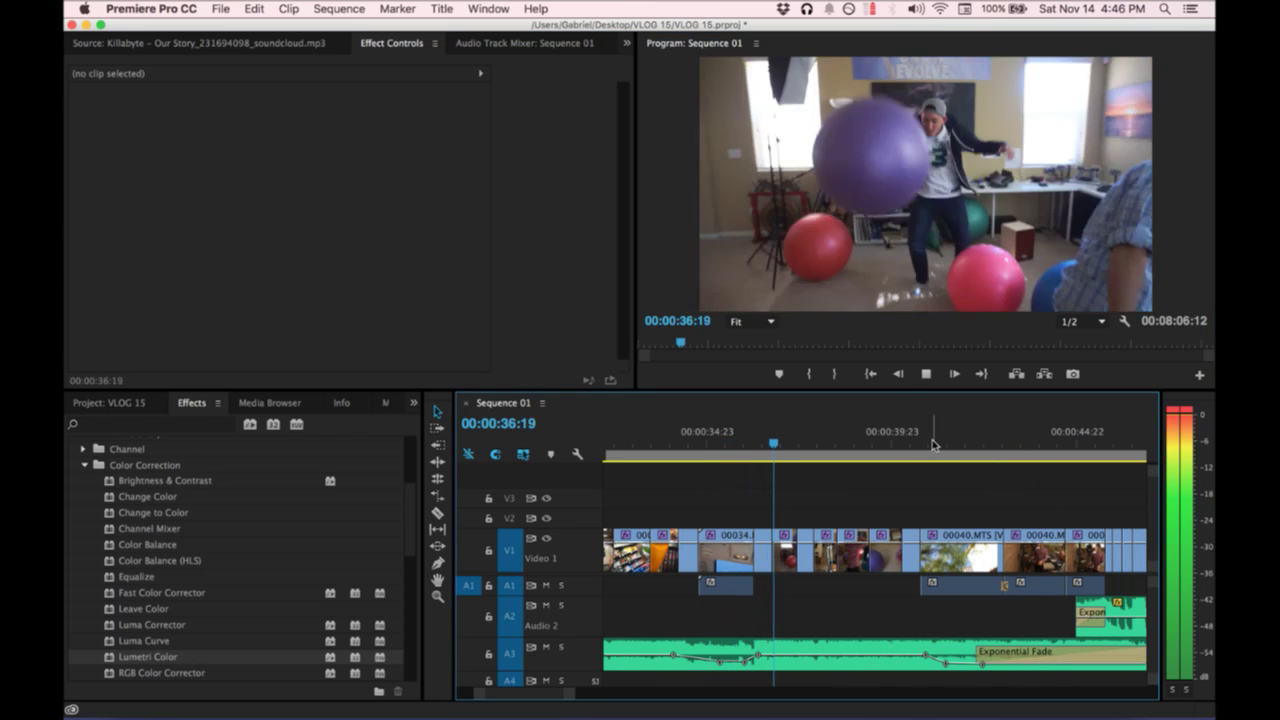
left_click_drag(805, 447, 782, 460)
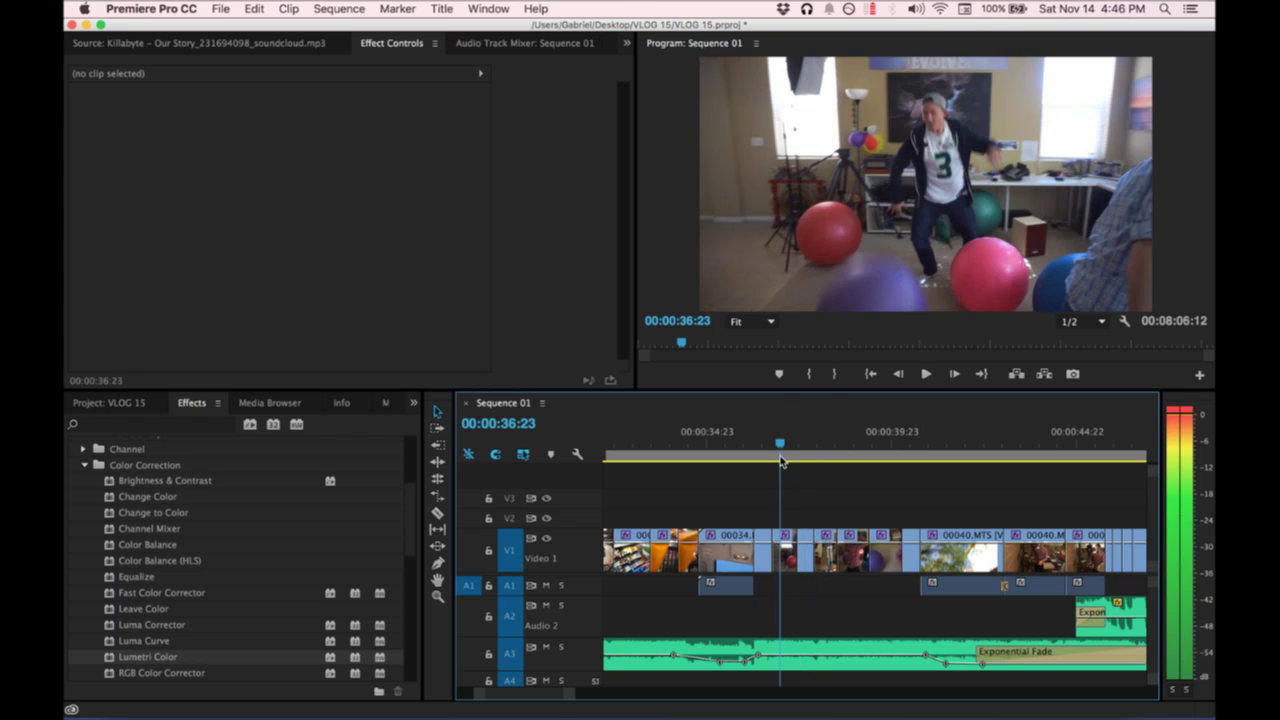
Set the Lumetri Color Temperature of the exercise ball clip 00036.MTS to 5.7.
left_click(787, 553)
left_click_drag(282, 290, 290, 291)
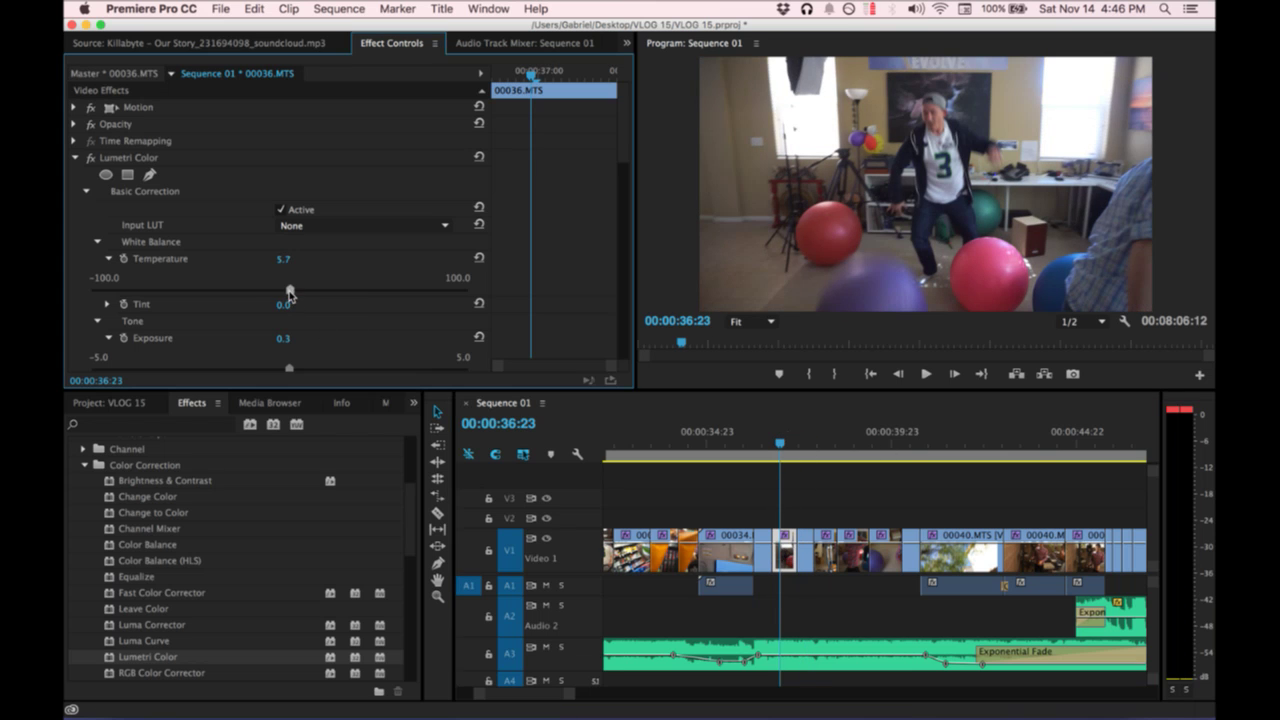
scroll(287, 294, "down", 5)
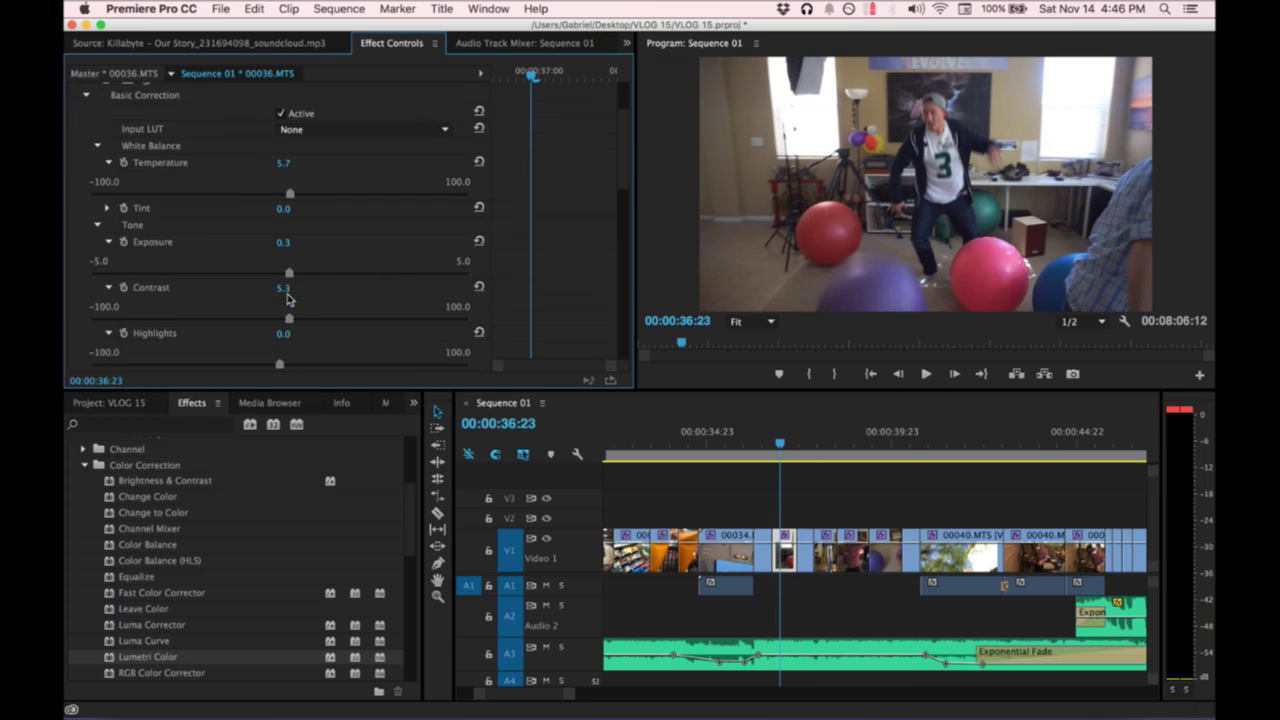
Set the Lumetri Vibrance of clip 00036.MTS to 10.8 and Saturation to 107.0, and play back the exercise ball shots.
scroll(287, 290, "down", 6)
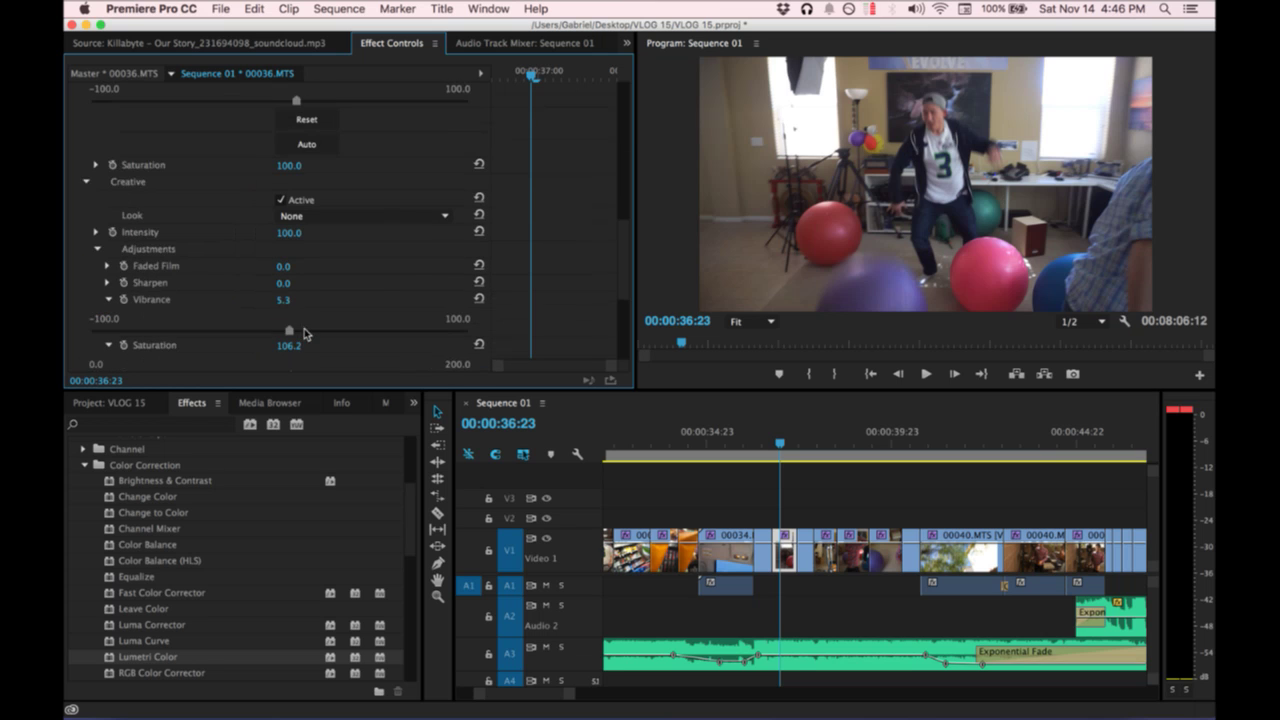
scroll(300, 333, "down", 2)
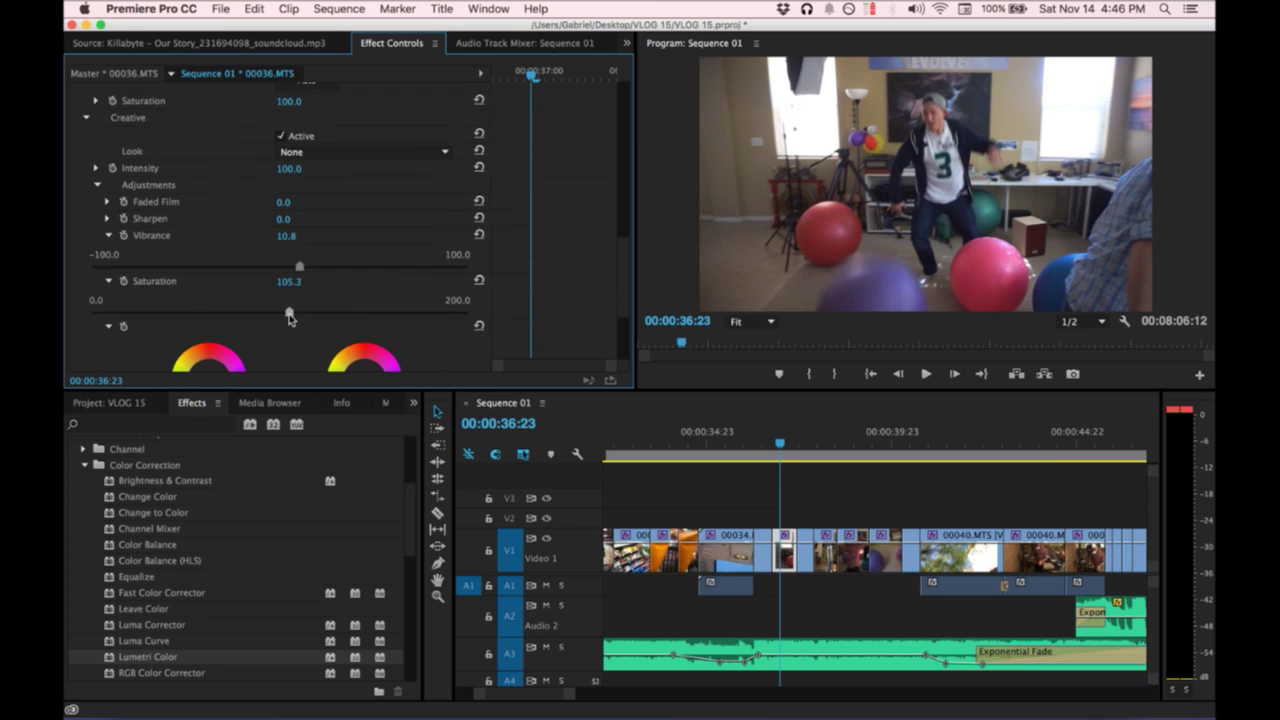
left_click(757, 445)
key("space")
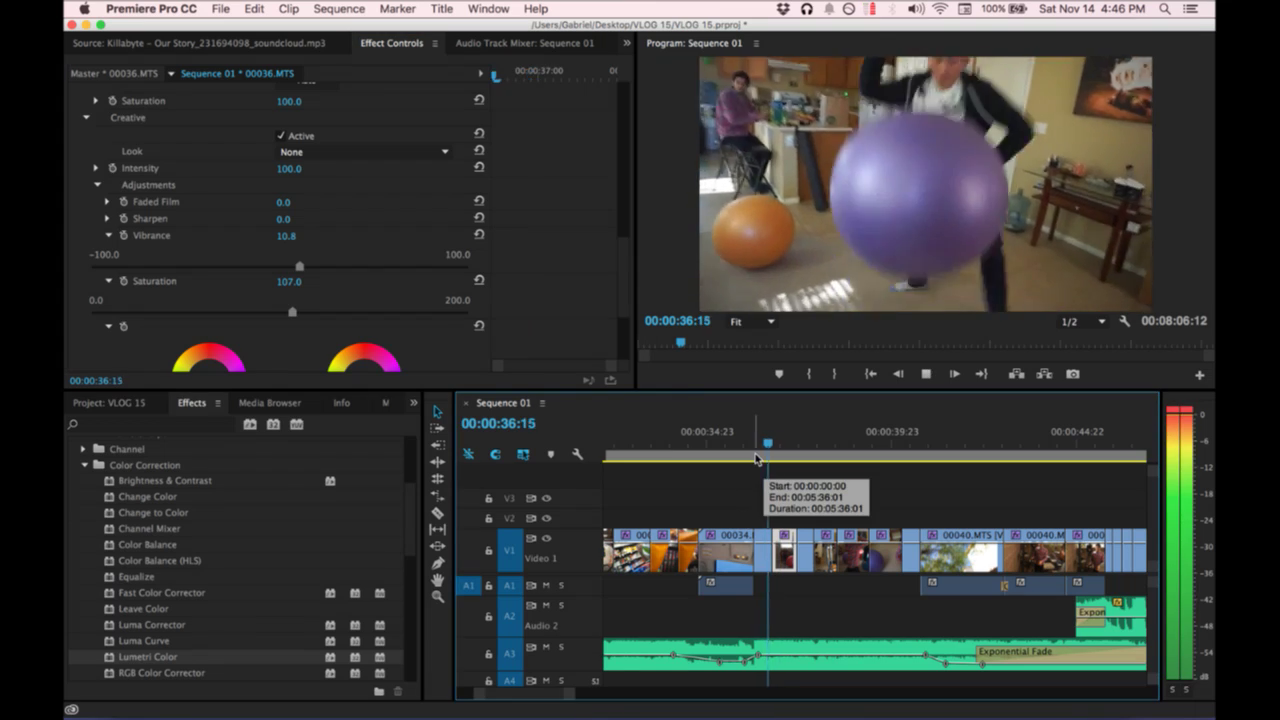
key("grave")
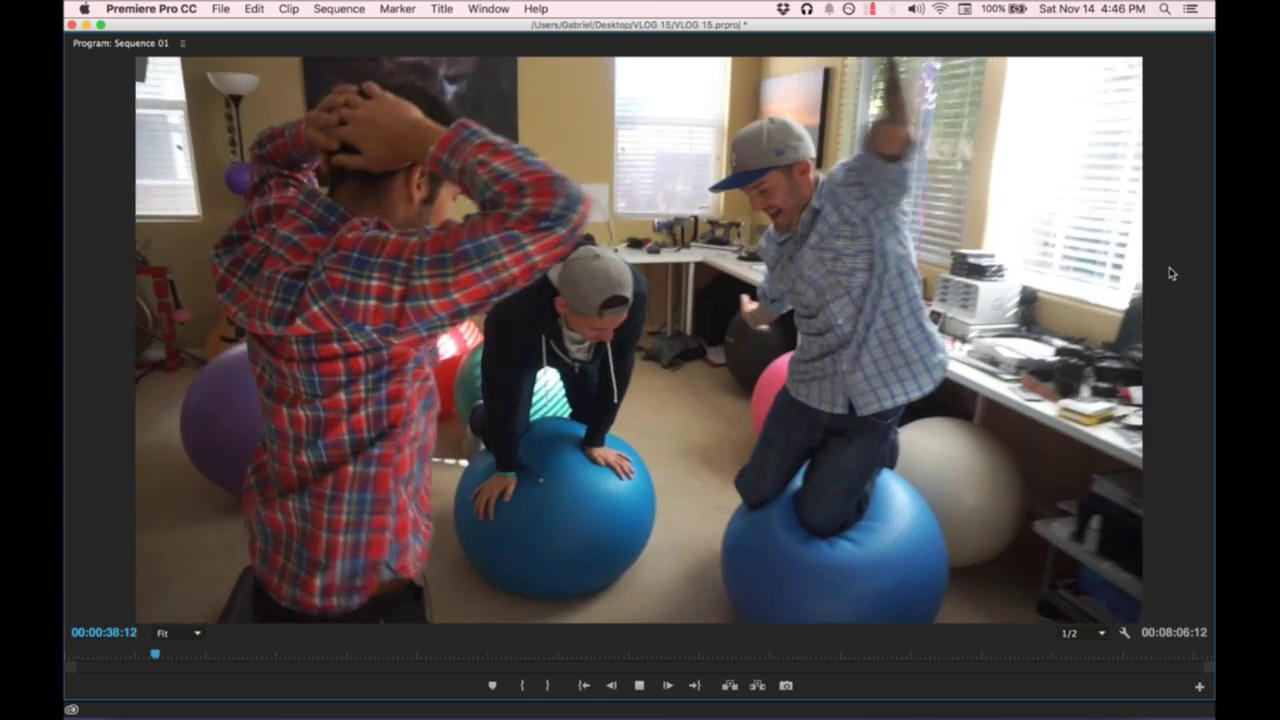
key("space")
key("grave")
With the playhead at 00:00:36:22, set the Lumetri Tint of clip 00036.MTS to -7.0 and Exposure to 0.5.
mouse_move(793, 438)
left_mouse_down()
mouse_move(766, 434)
mouse_move(778, 436)
left_mouse_up()
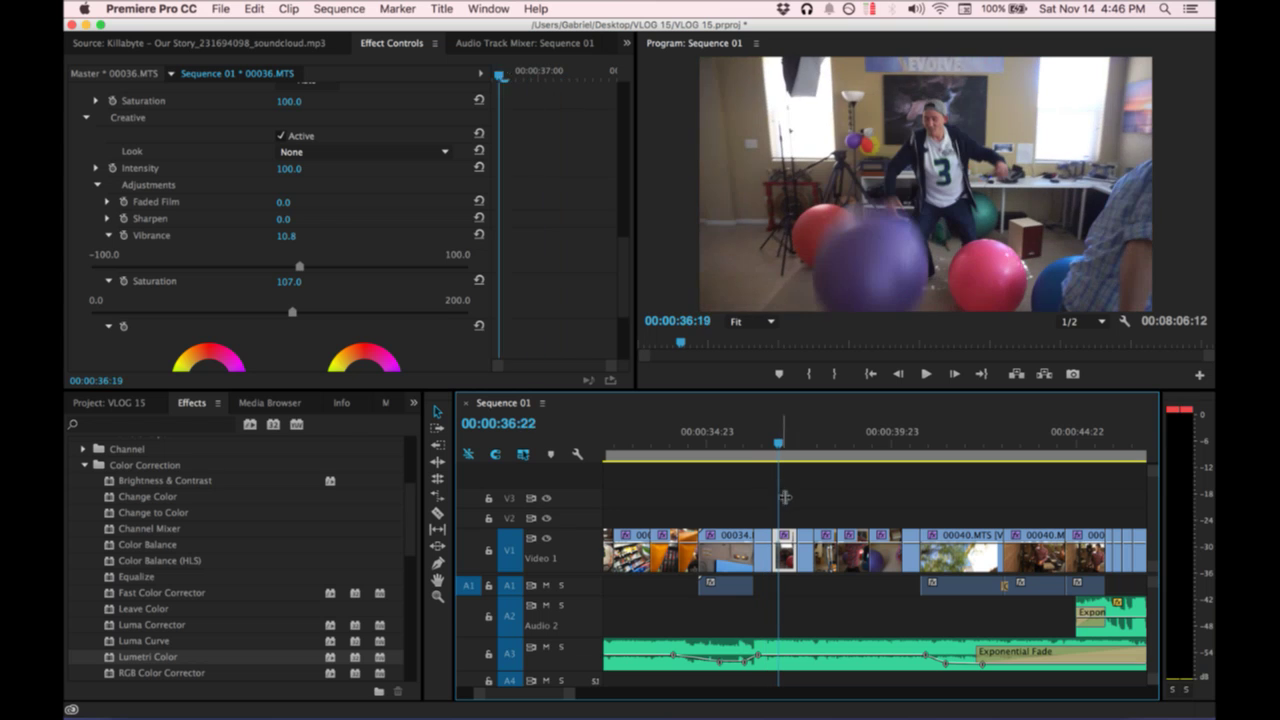
scroll(277, 286, "up", 10)
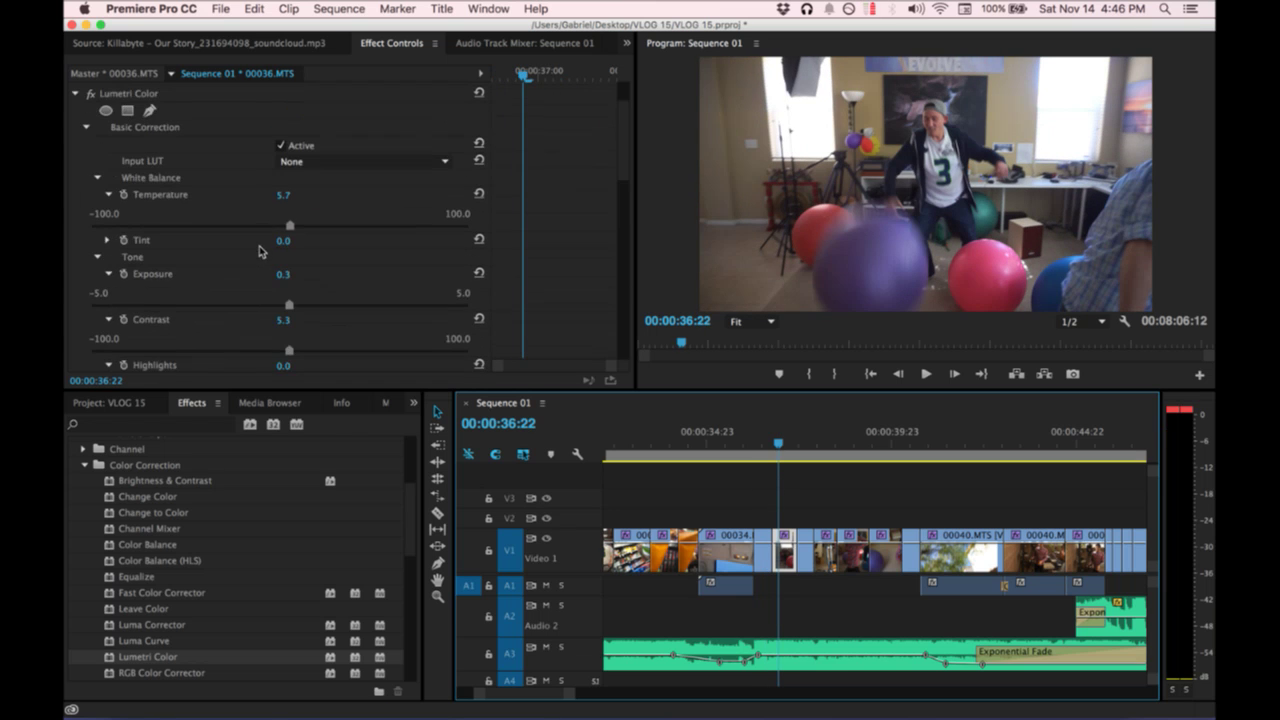
left_click(284, 227)
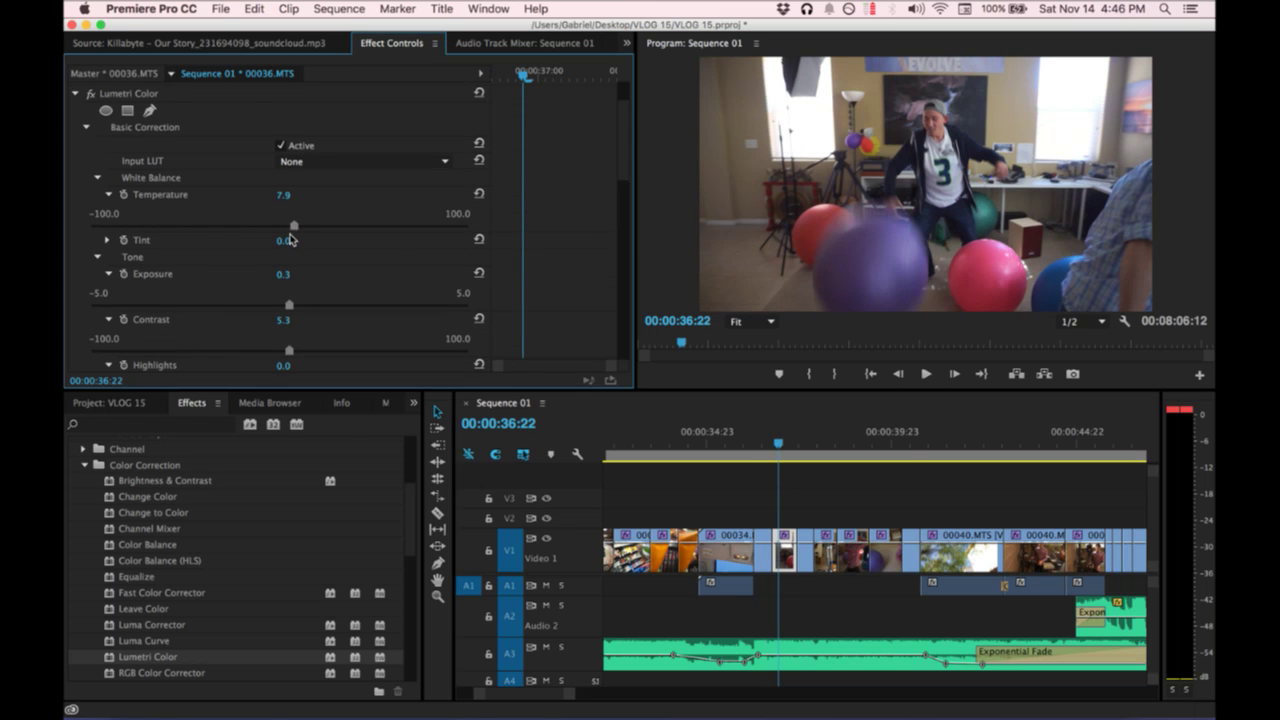
left_click(109, 241)
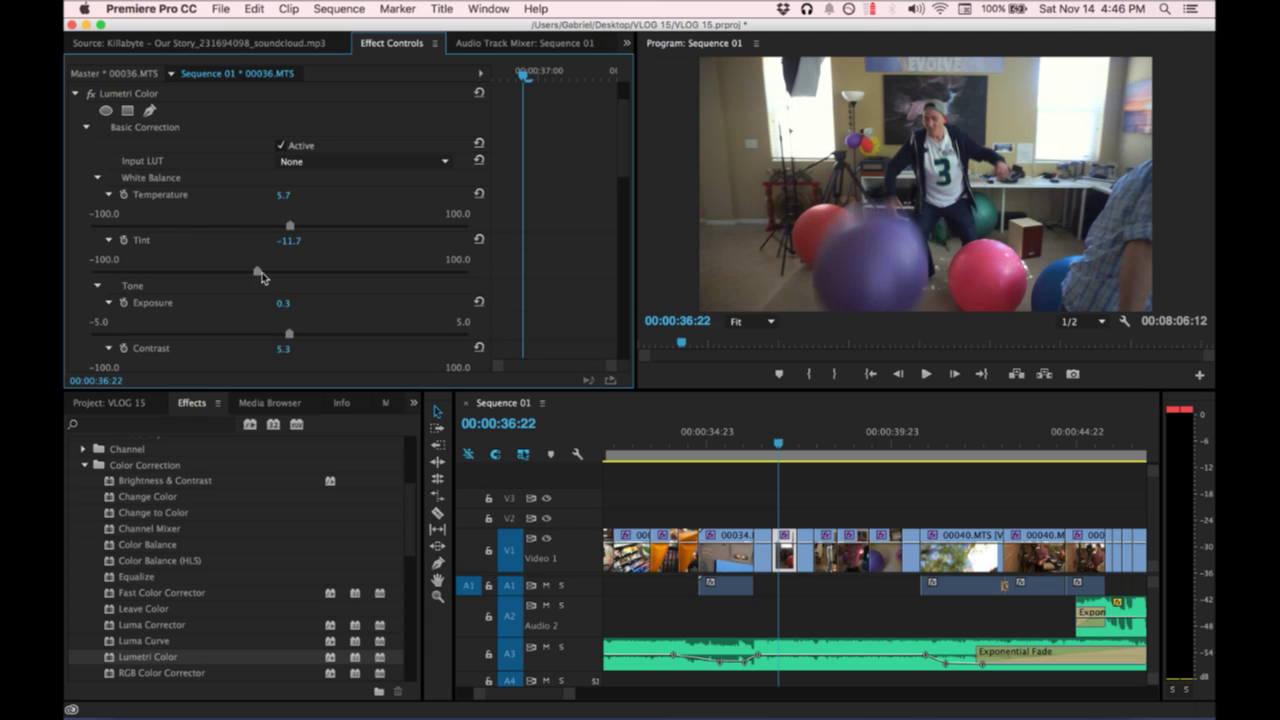
scroll(262, 276, "down", 2)
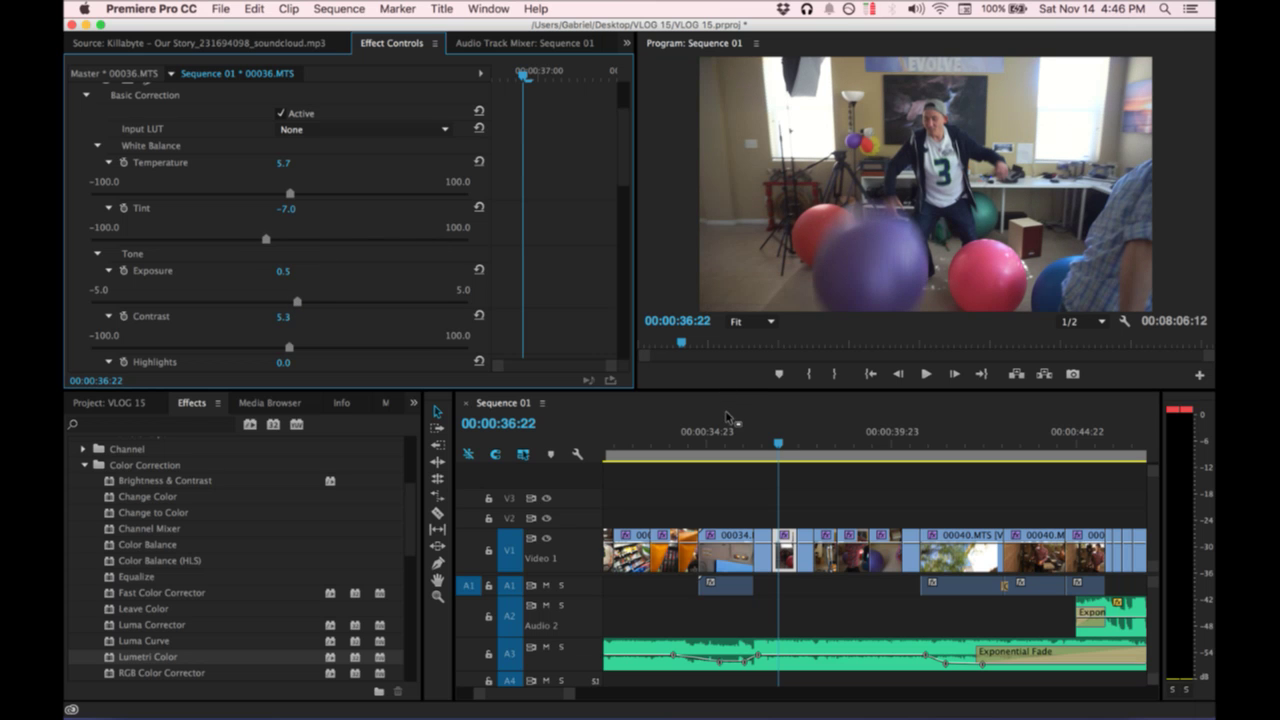
Compare the exercise ball shot at 00:00:36:23 with and without its Lumetri Color effect.
key("space")
left_click_drag(725, 451, 782, 448)
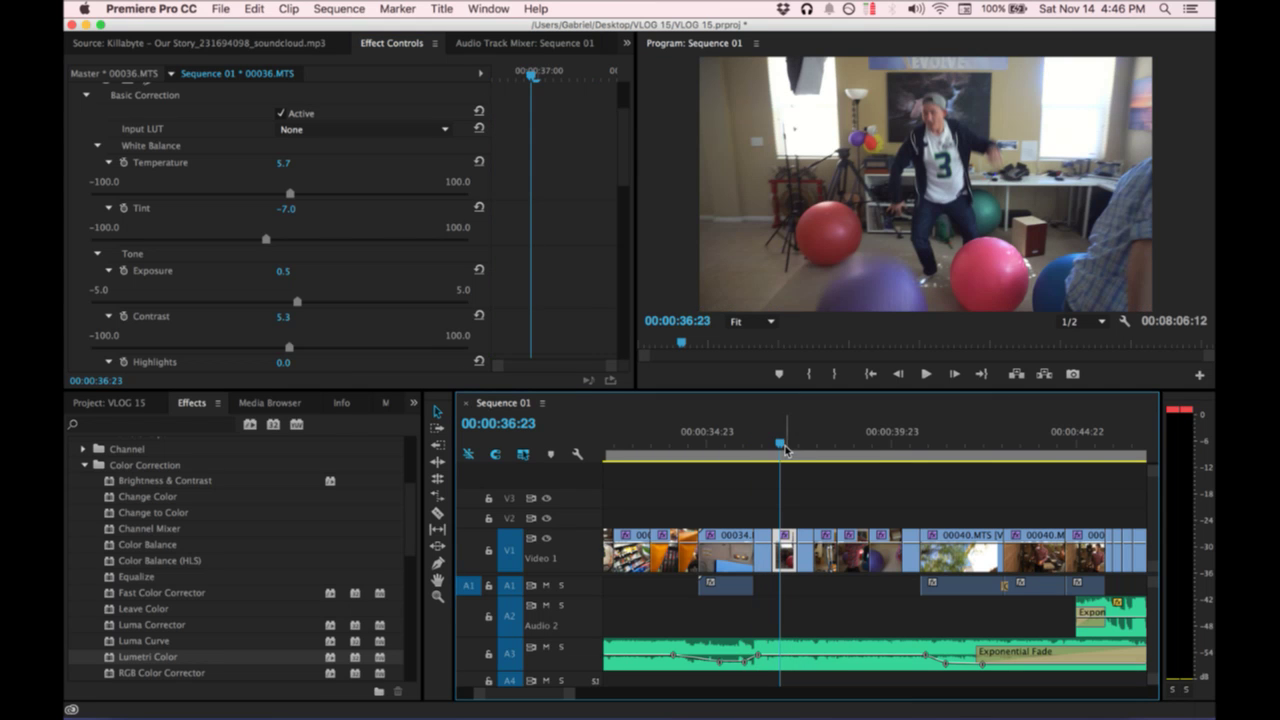
scroll(532, 262, "up", 3)
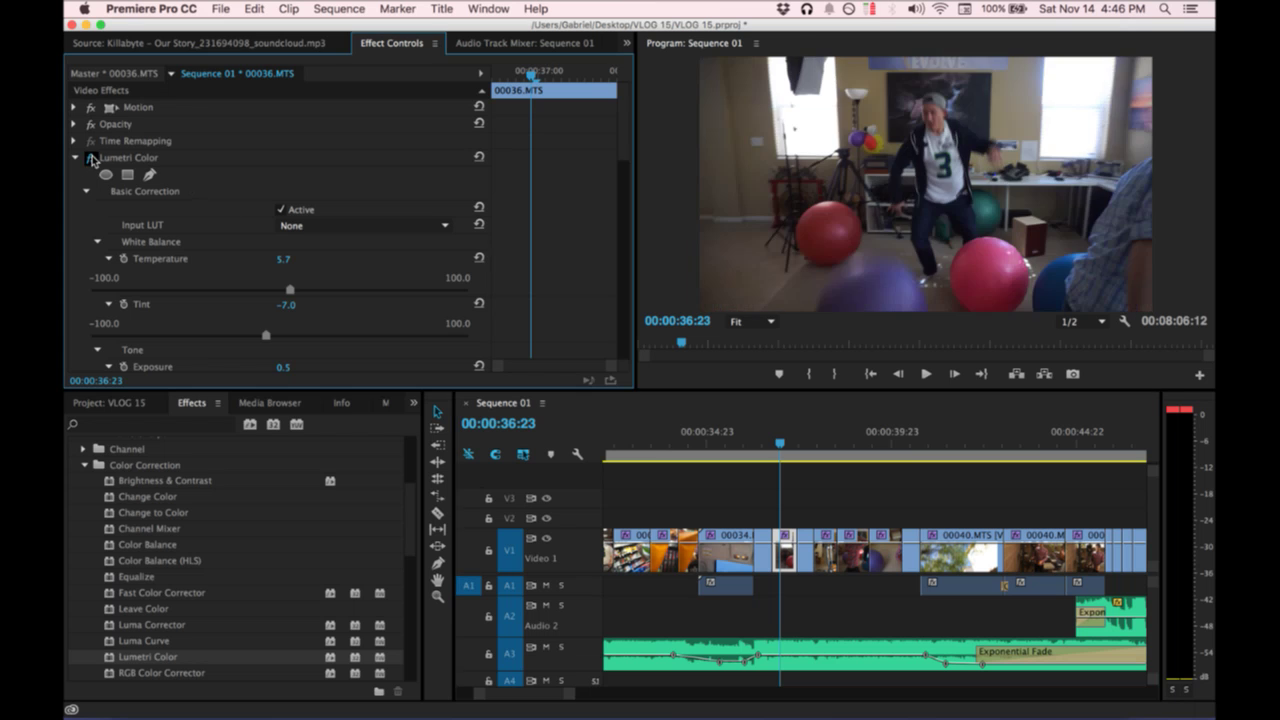
Play the edit from 00:00:36:10 to about 00:01:01:08 with the Program monitor maximized, and restore the layout.
left_click(761, 436)
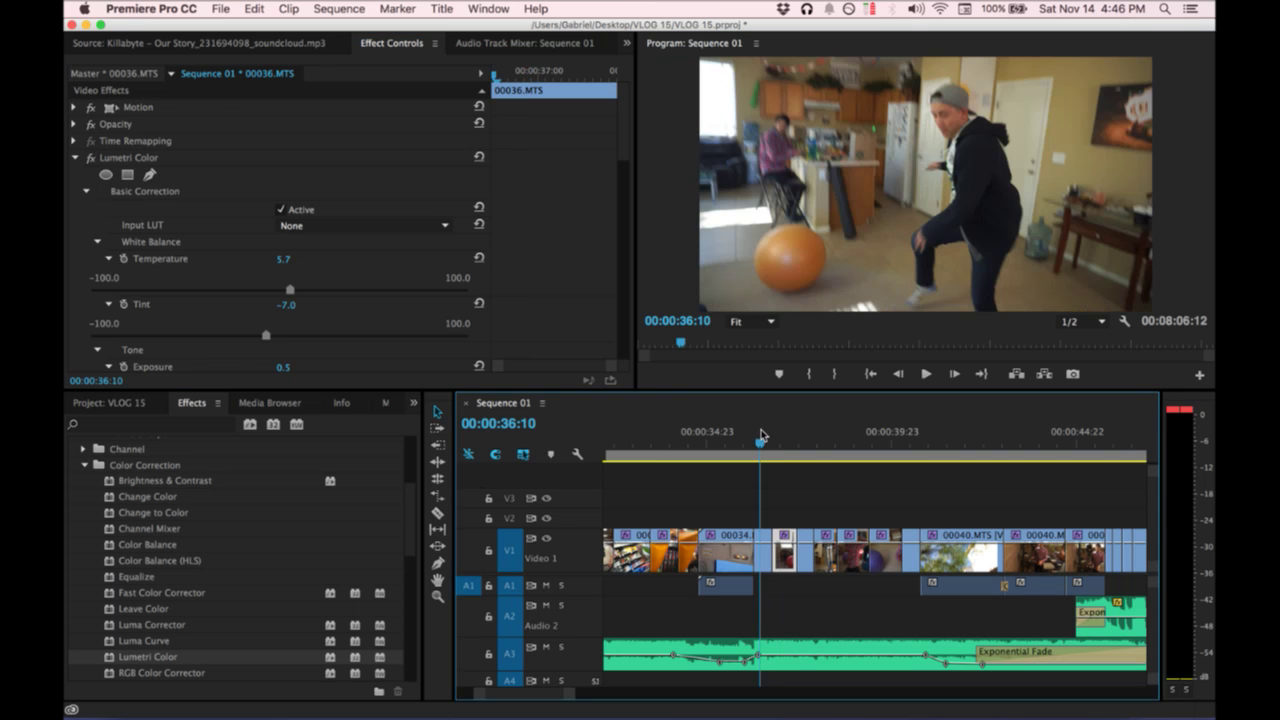
key("grave")
key("space")
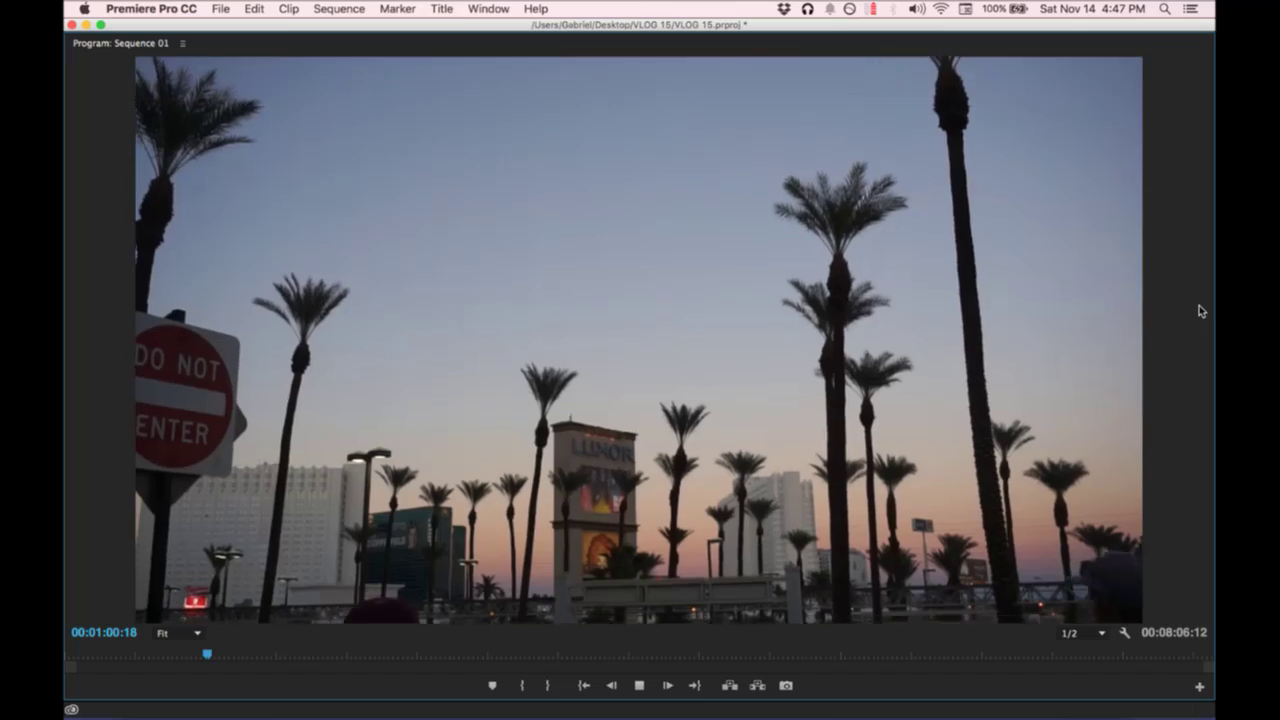
key("space")
key("grave")
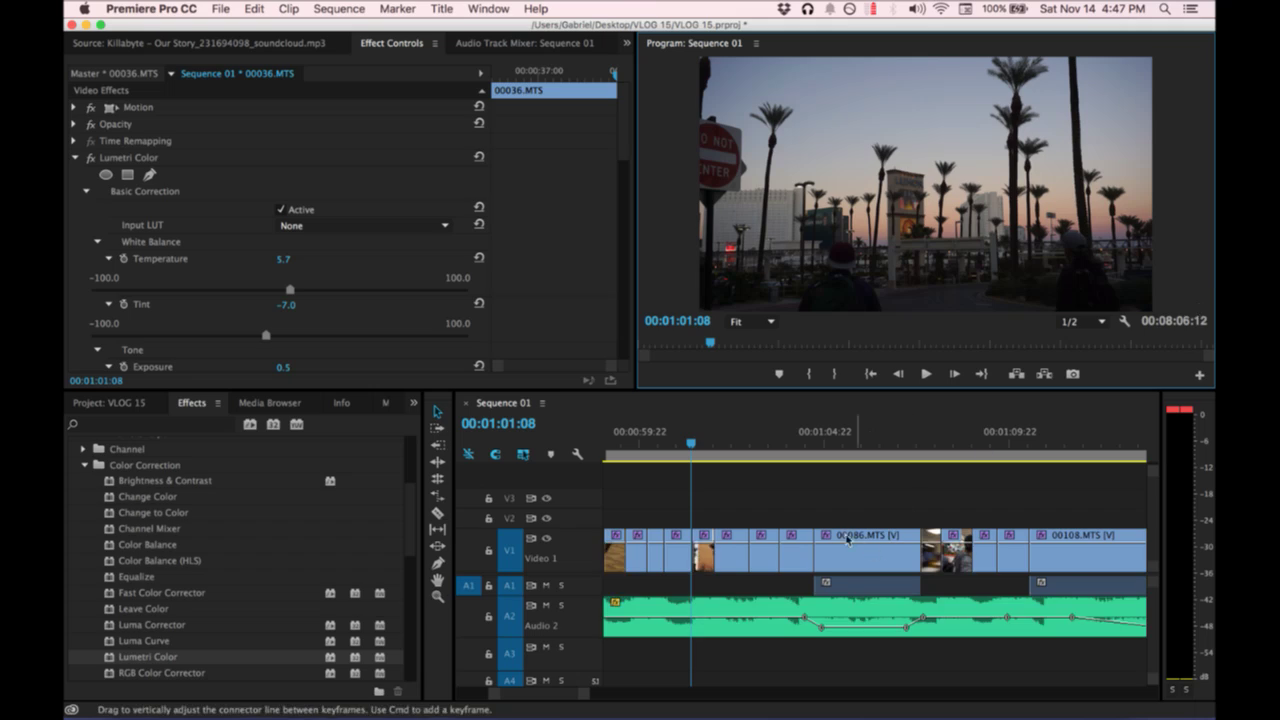
Replay the 00068.MTS section from 00:00:57:02 to 00:00:59:01 and save the project.
scroll(737, 477, "up", 3)
left_click(656, 452)
left_click_drag(656, 452, 653, 452)
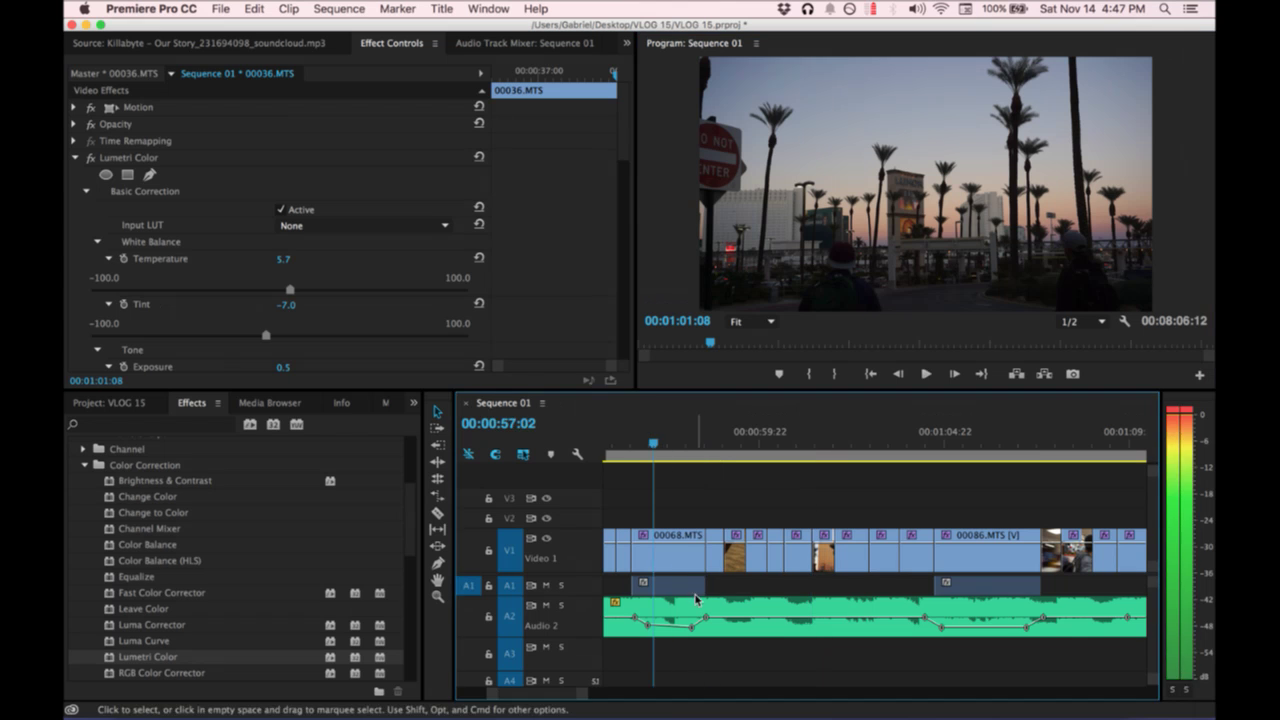
left_click(926, 373)
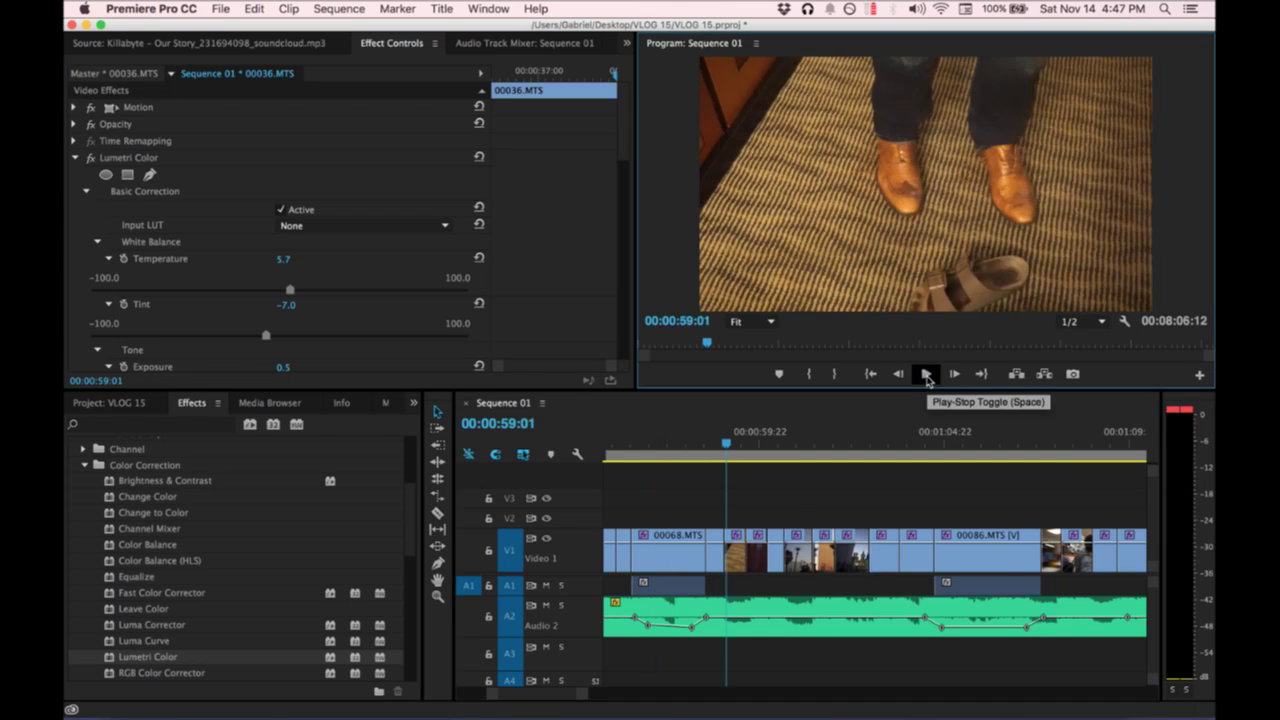
key("super+s")
Set the volume keyframe of the Killabyte music clip at 00:00:56:22 to -12 dB.
left_click(634, 452)
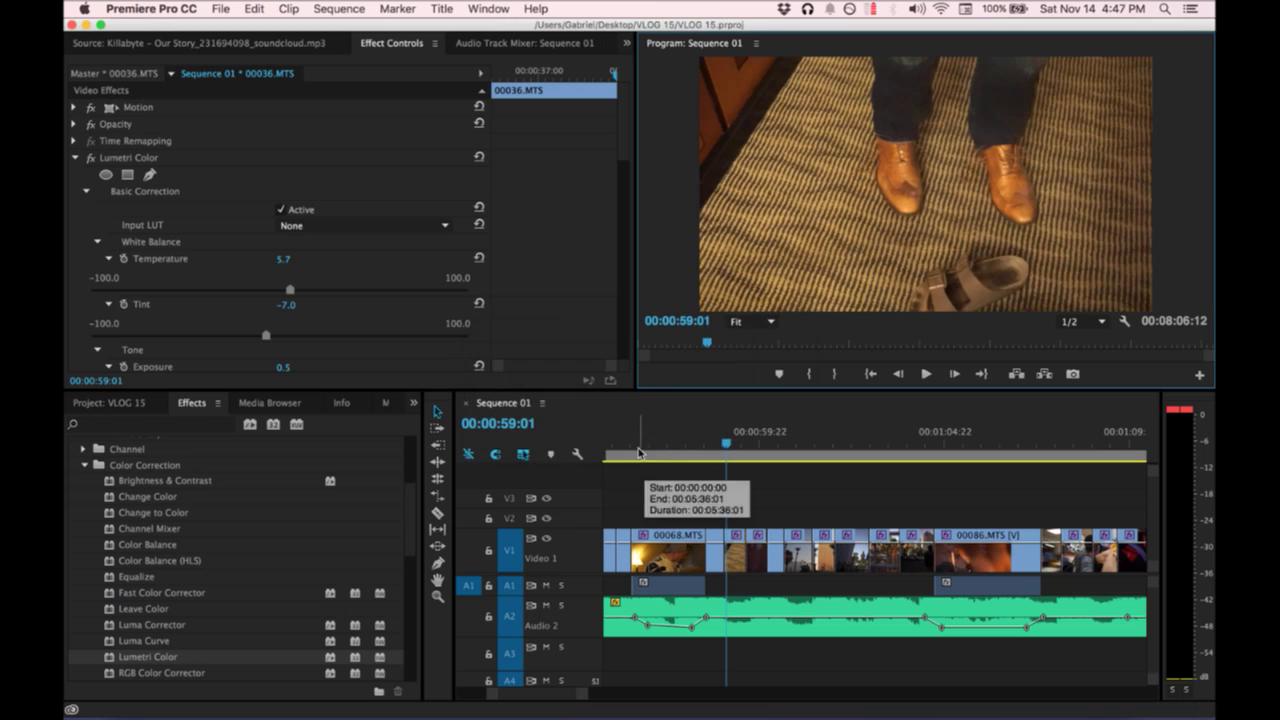
left_click(646, 604)
left_click(459, 142)
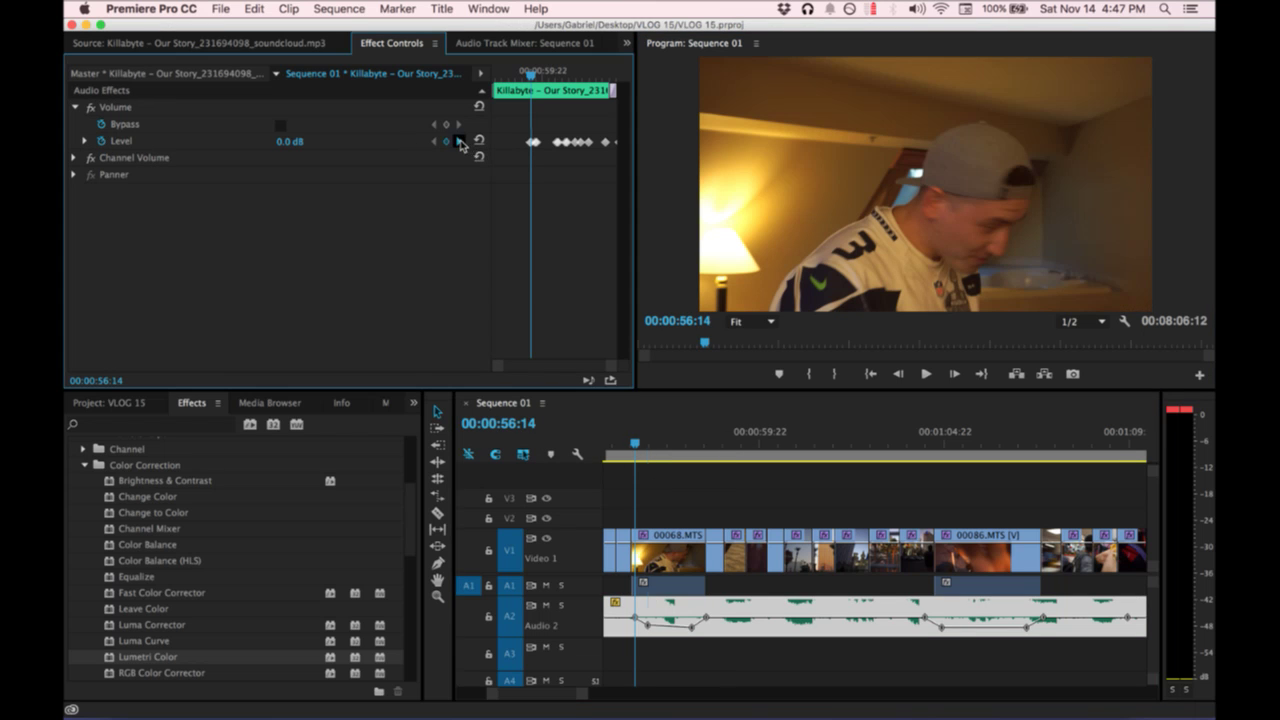
left_click(298, 141)
type("-1")
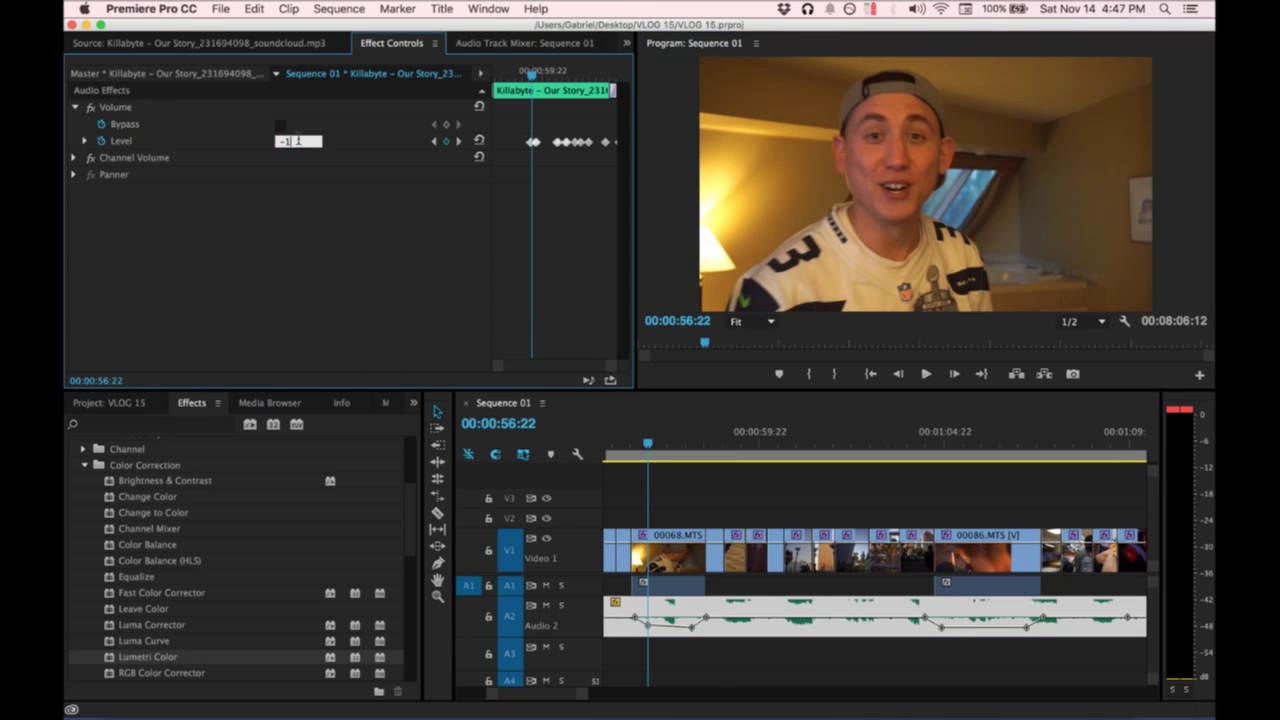
type("2")
key("Return")
key("space")
Try a level of -14 dB on the music's volume keyframe at 00:00:58:12 and undo it.
left_click(460, 142)
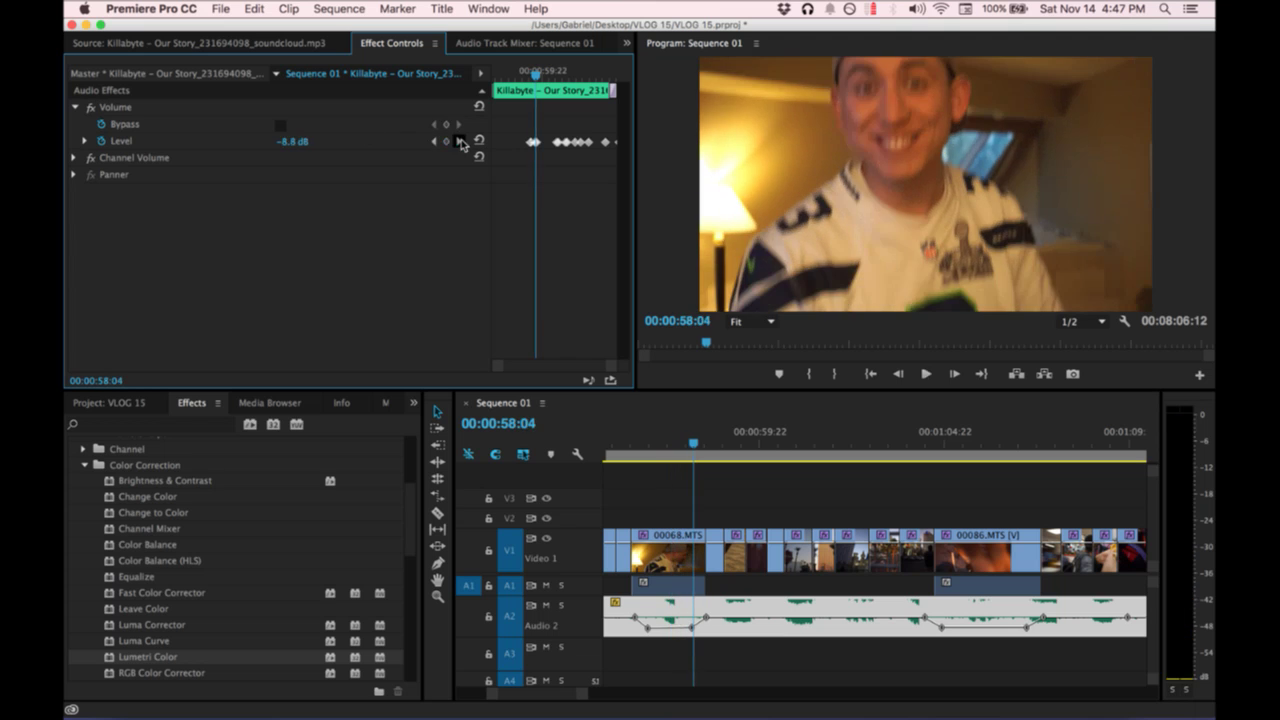
left_click(460, 143)
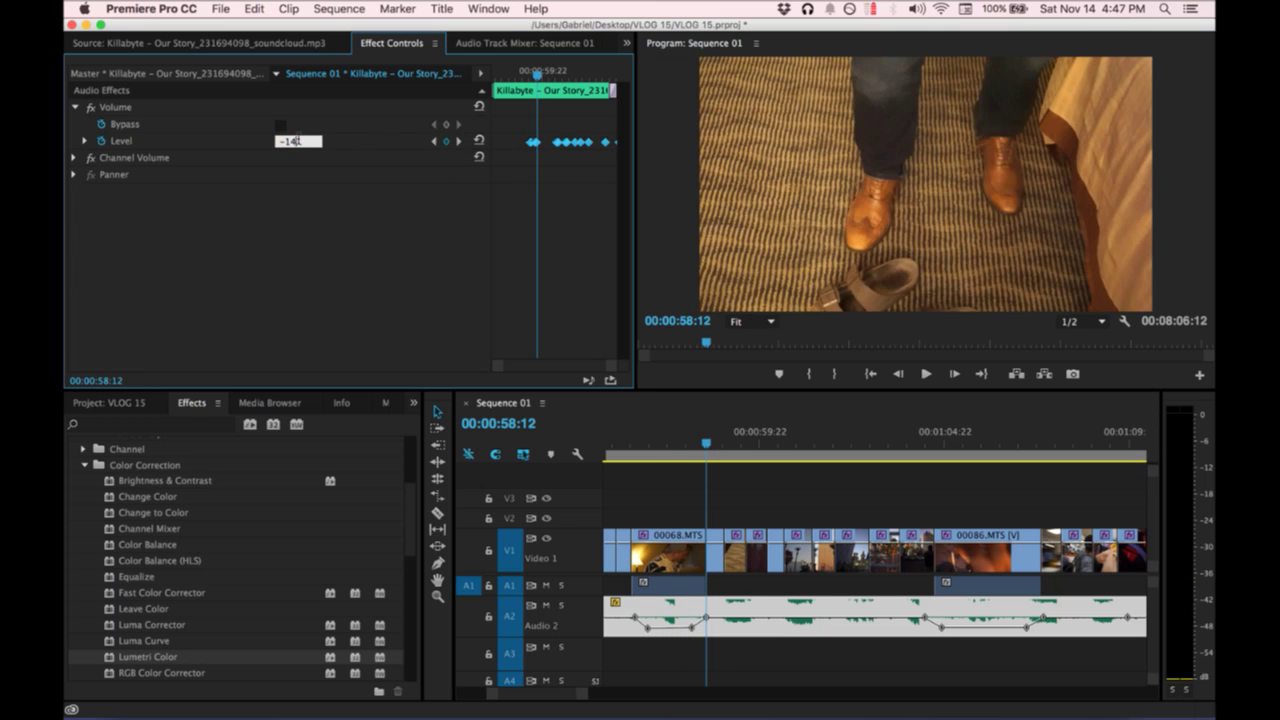
left_click(298, 141)
type("-14")
key("Return")
key("super+z")
Set the music's volume keyframe at 00:00:58:03 to -14.0 dB and the audio level of clip 00068.MTS to 6.0 dB.
left_click(434, 141)
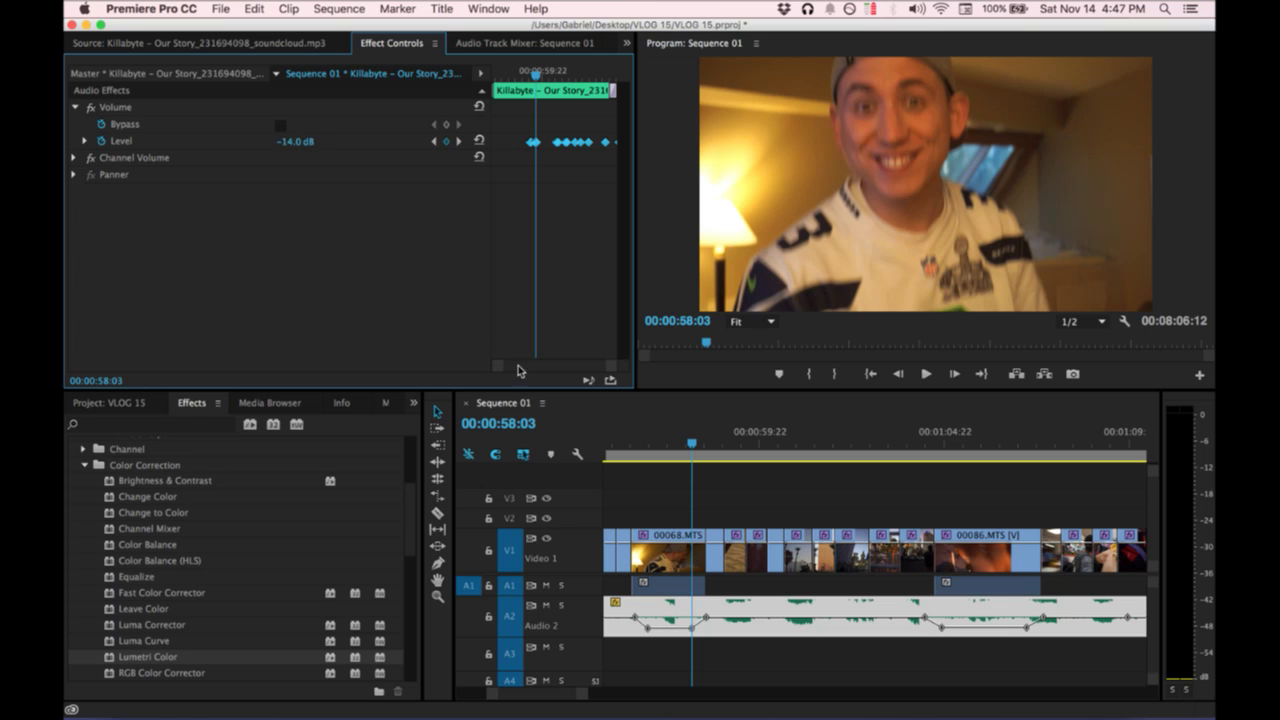
left_click(686, 588)
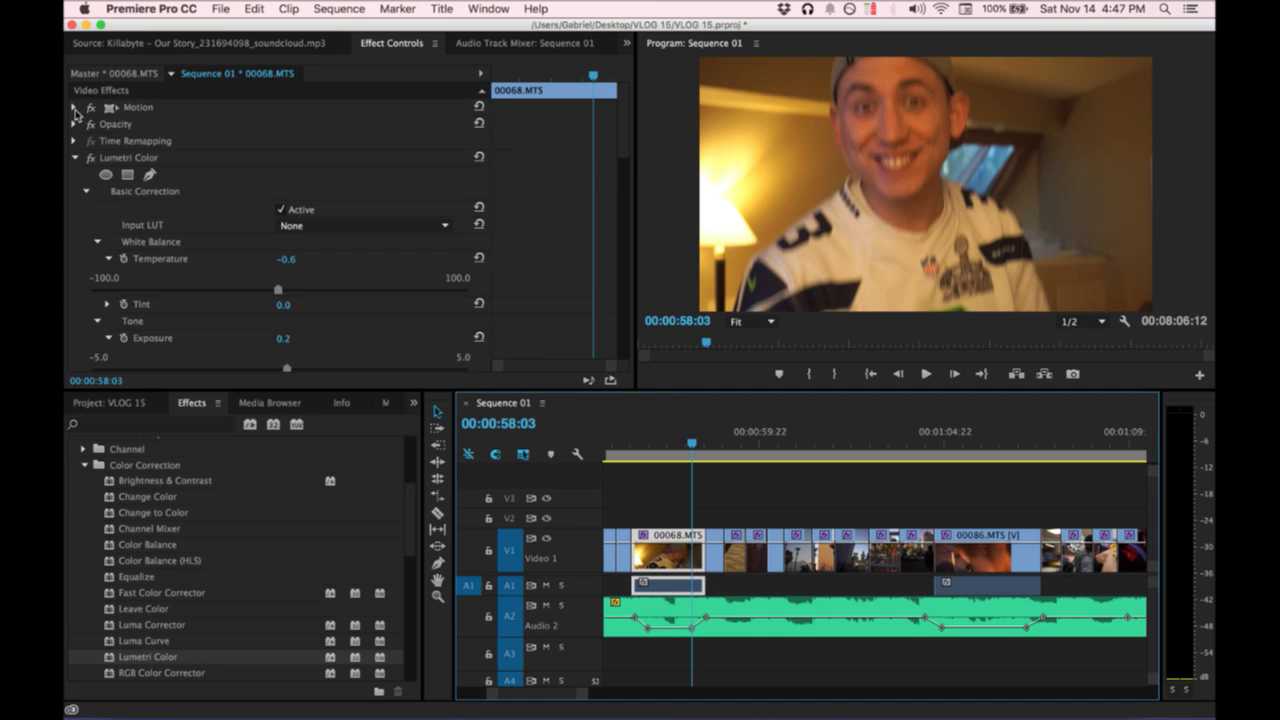
scroll(78, 165, "down", 8)
scroll(66, 173, "up", 6)
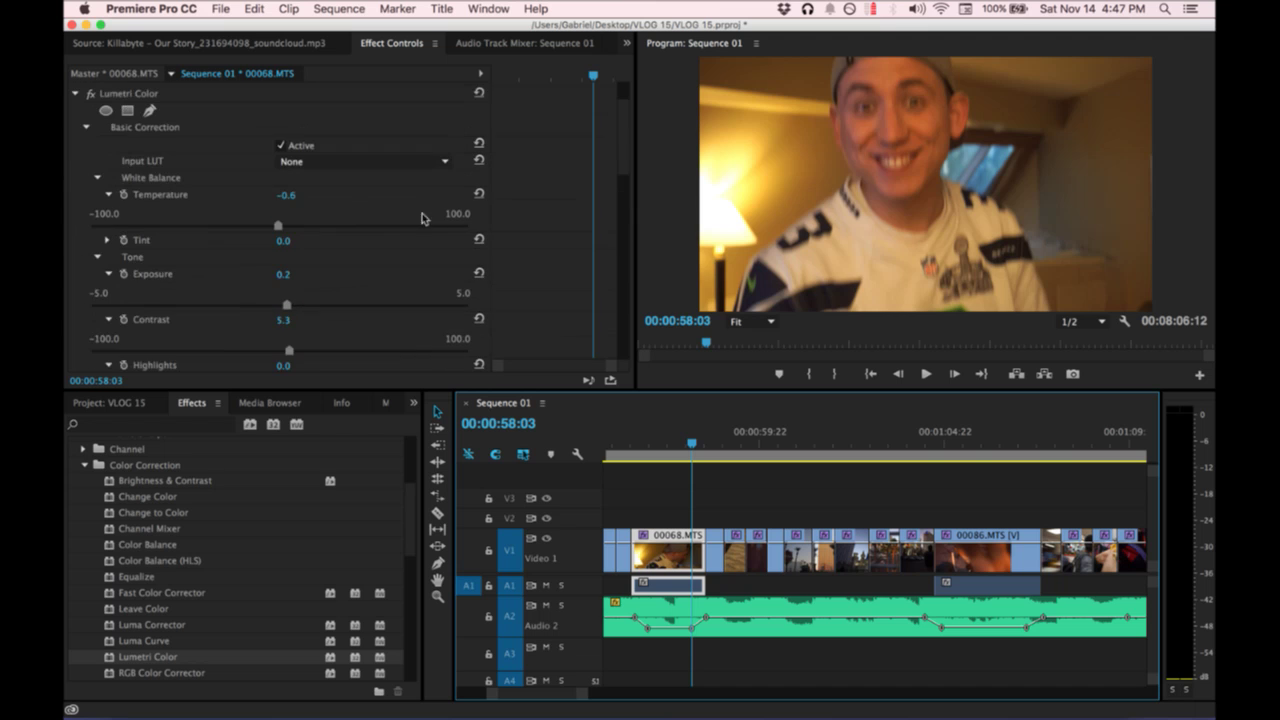
scroll(520, 225, "down", 10)
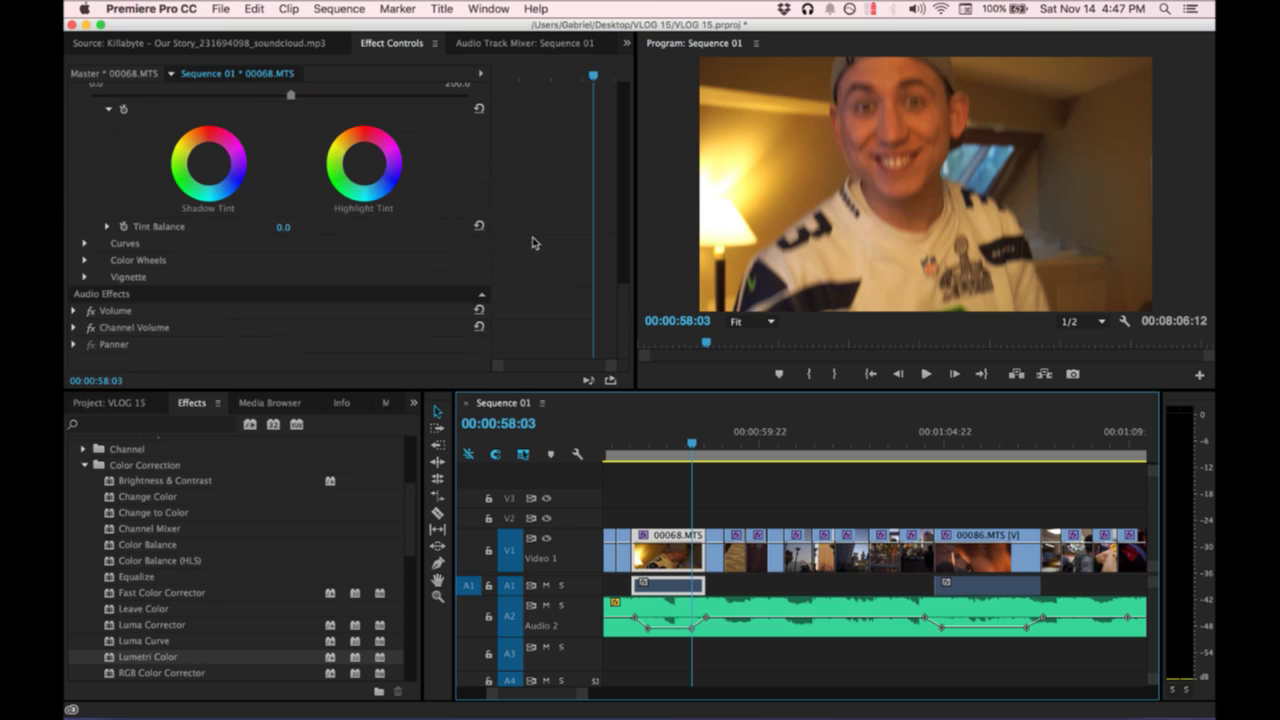
left_click(75, 311)
scroll(288, 311, "down", 1)
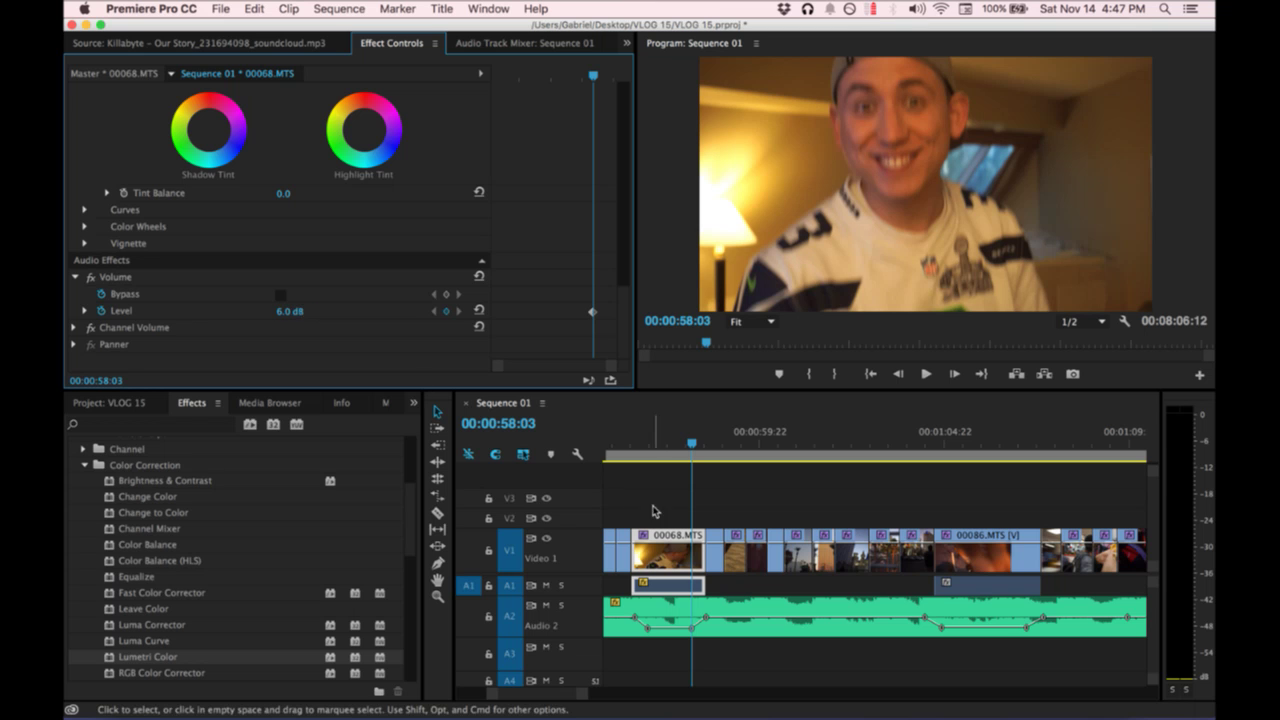
Replay the 00068.MTS section from 00:00:56:14 and again from 00:00:56:04 to check the balance of voice and music.
left_click(634, 458)
key("space")
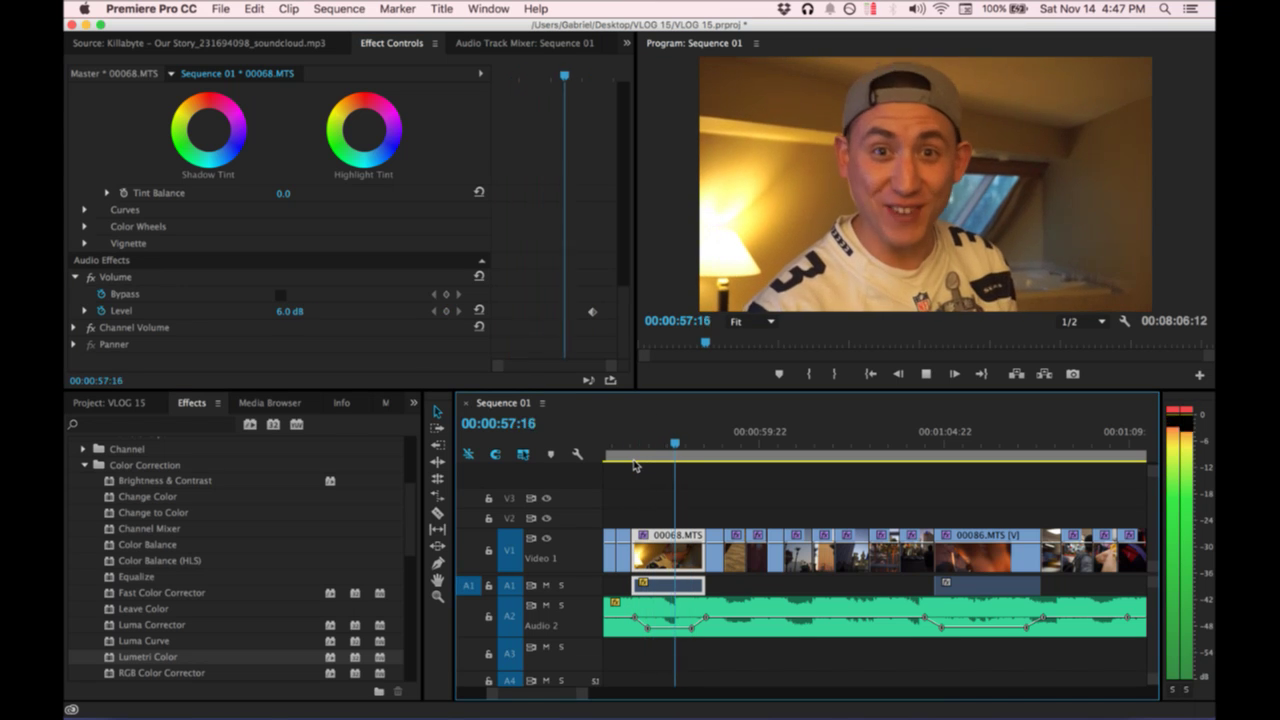
key("space")
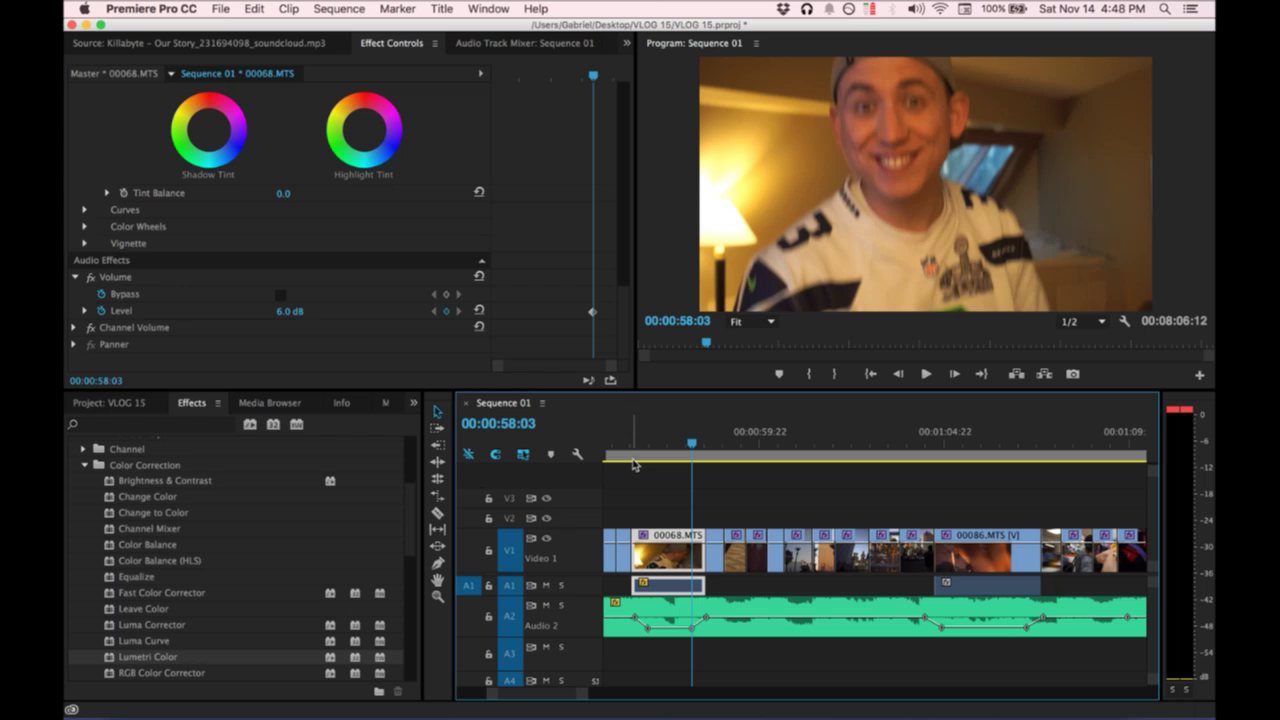
left_click(620, 448)
left_click(669, 612)
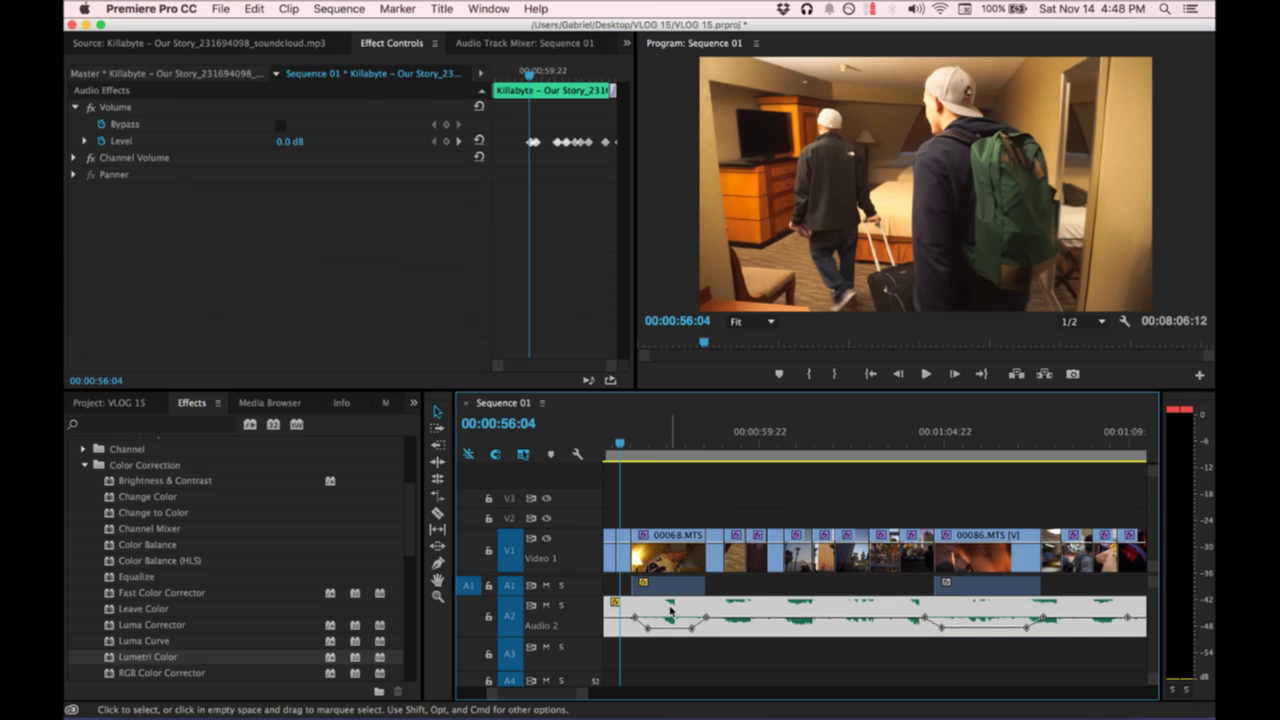
key("space")
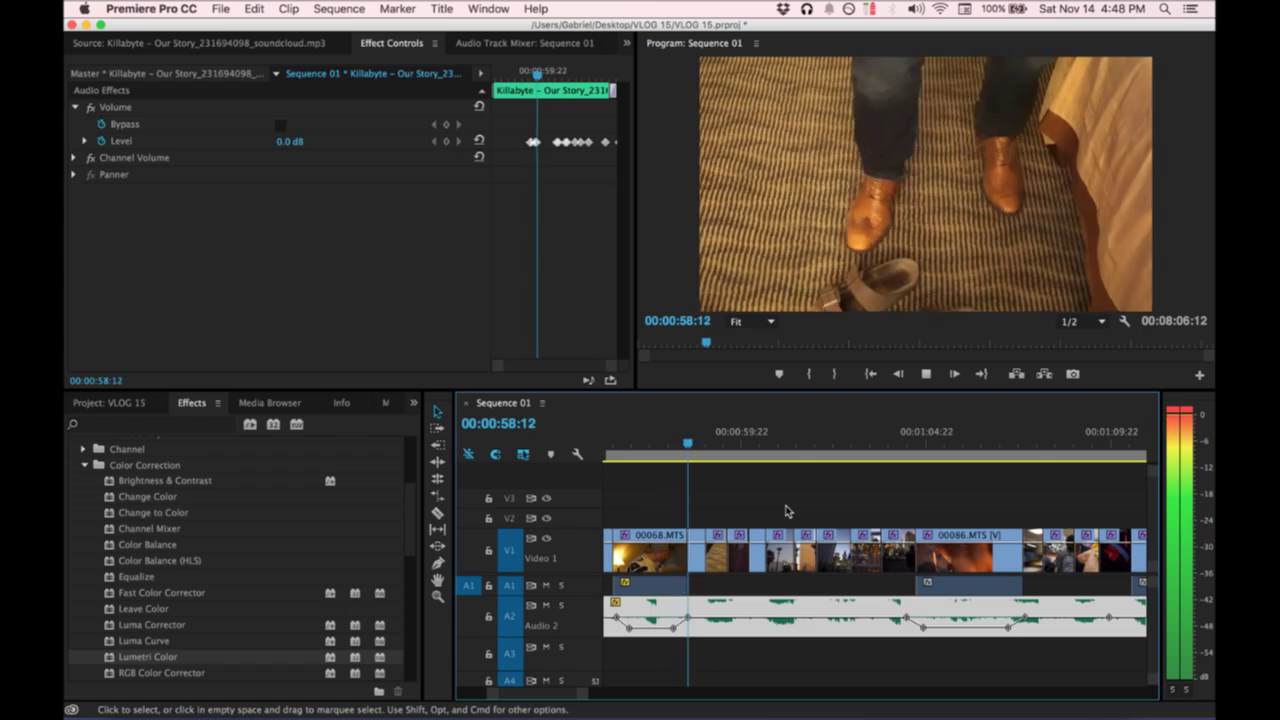
key("space")
Play the edit from 00:00:55:23 to about 00:01:08:07 with the Program monitor maximized, and restore the layout.
scroll(787, 510, "left", 5)
left_click(810, 440)
key("grave")
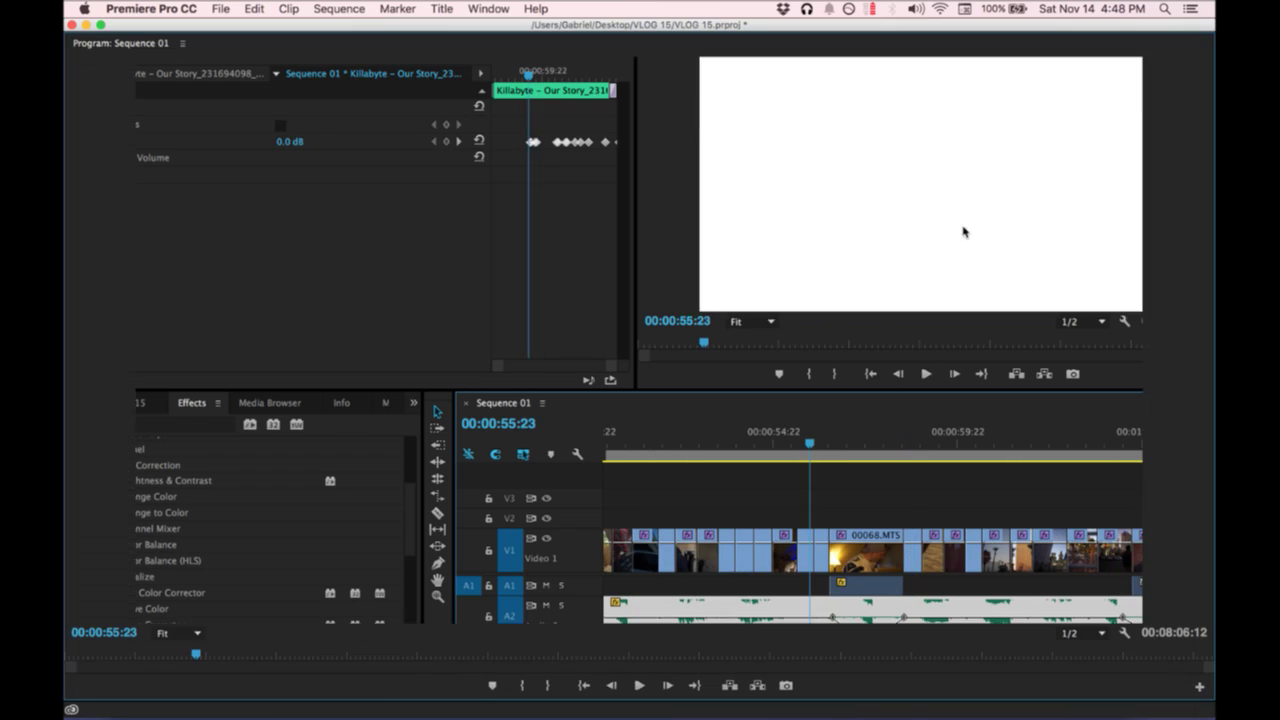
key("space")
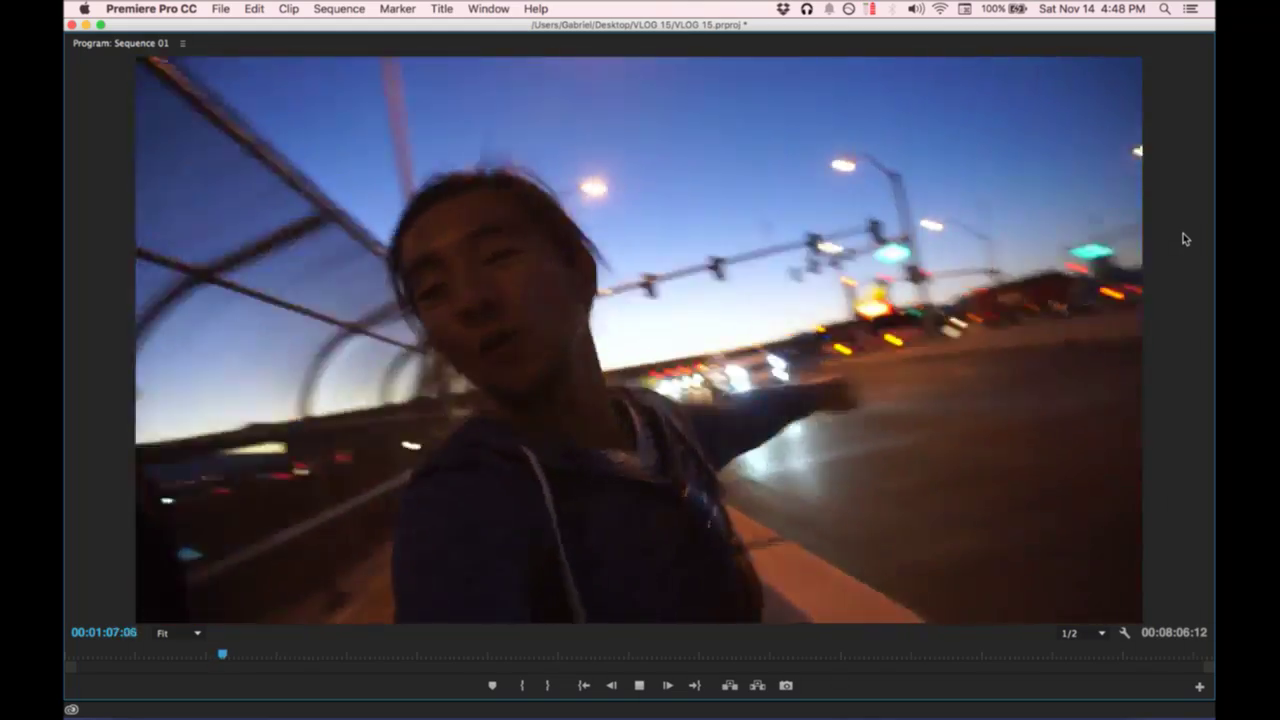
key("space")
key("grave")
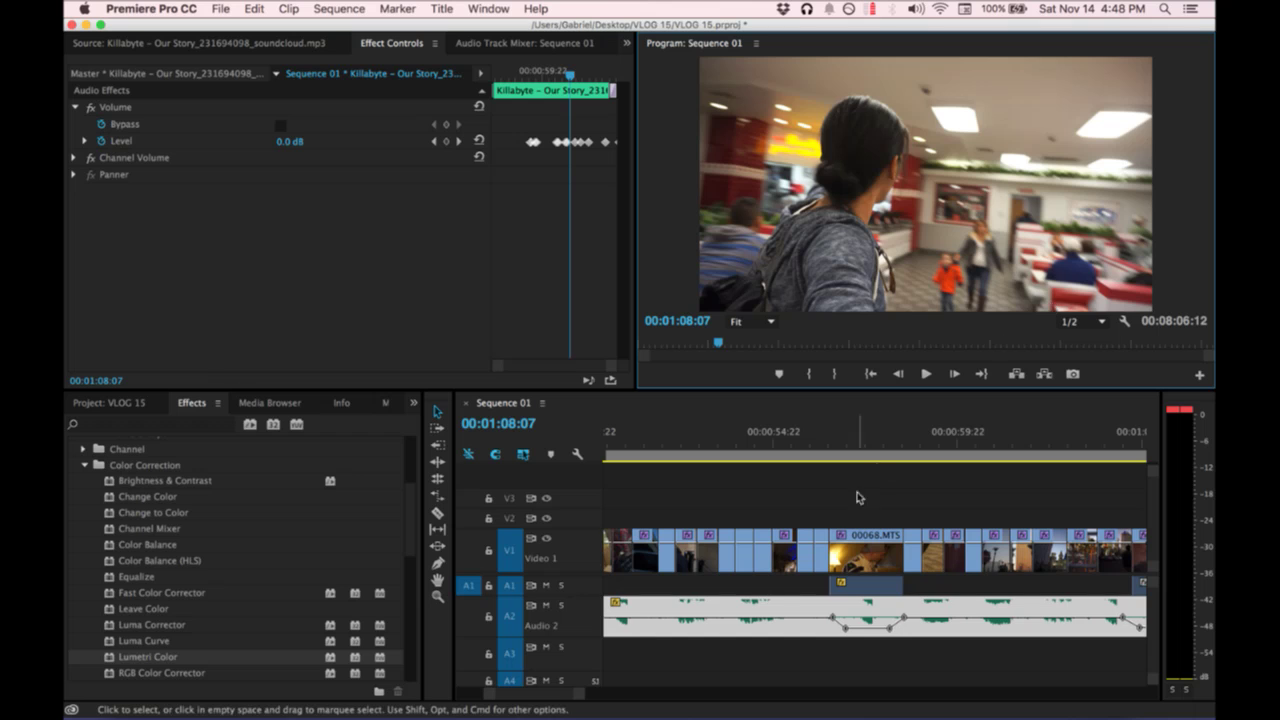
Find the EQ audio effect and apply it to the audio of clip 00086.MTS.
scroll(852, 508, "left", 3)
key("space")
key("space")
scroll(838, 516, "left", 8)
left_click(921, 438)
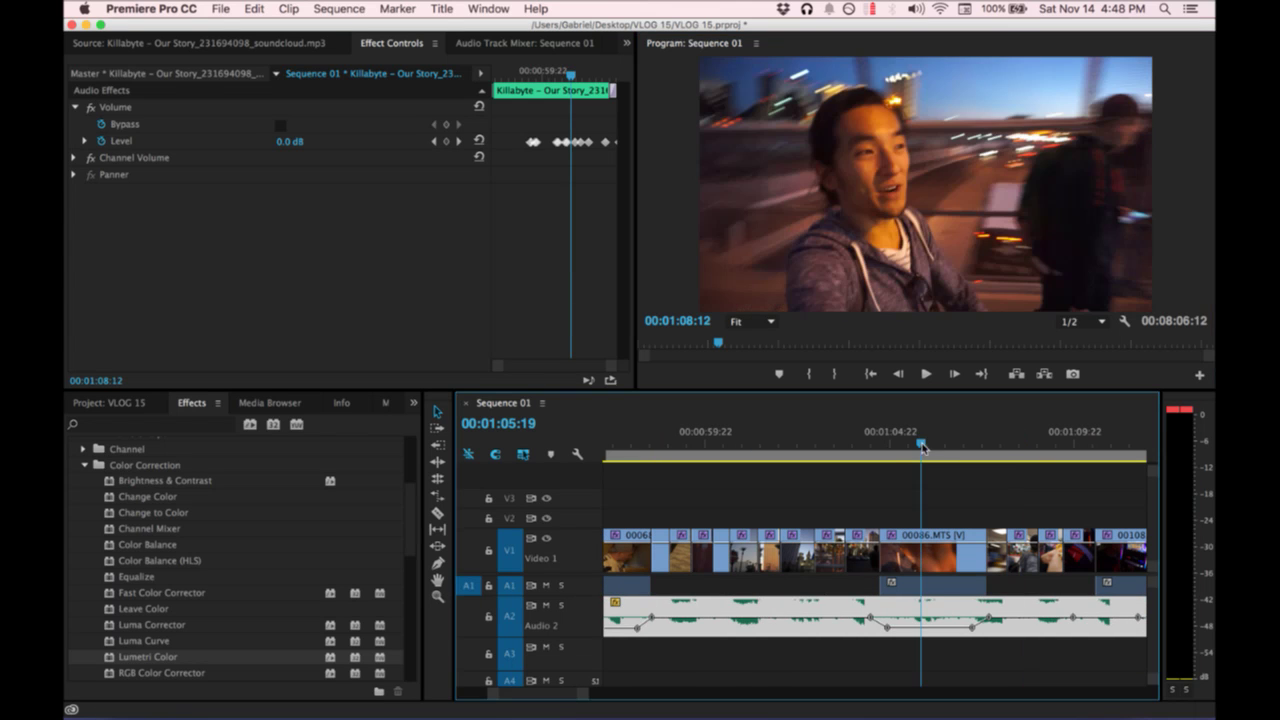
left_click(946, 590)
left_click(172, 425)
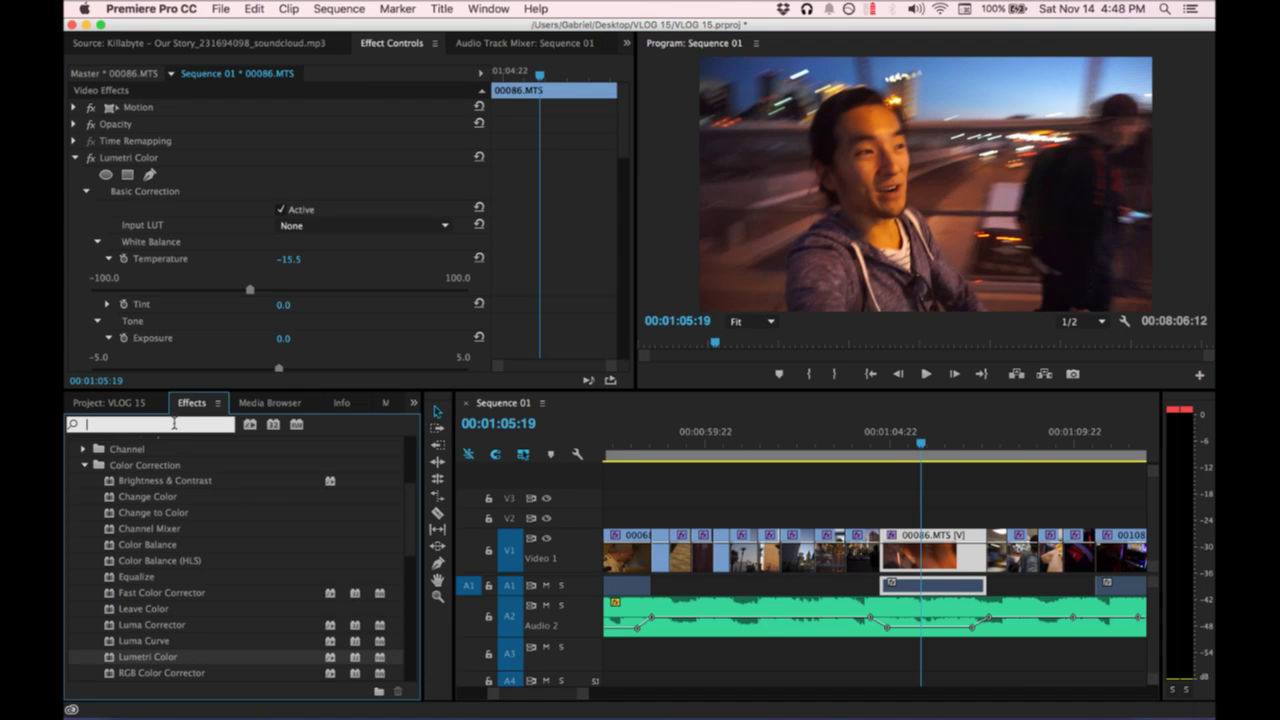
type("eq")
left_click(155, 530)
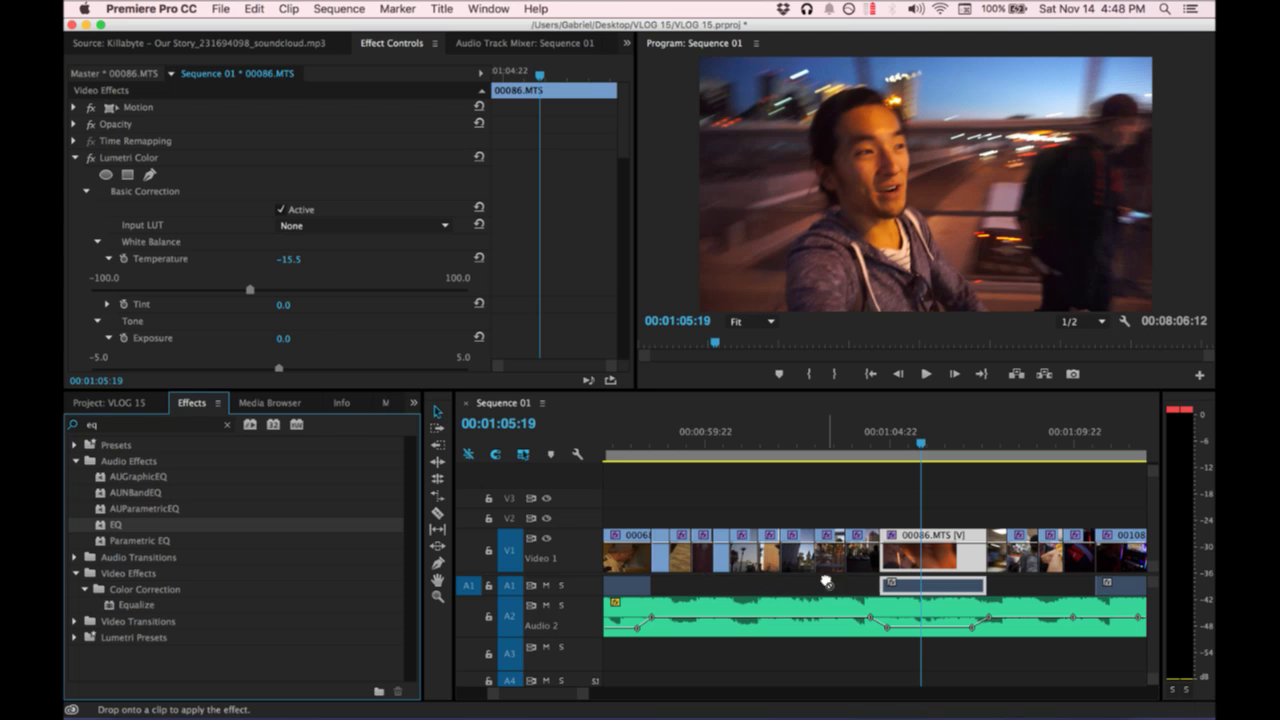
left_click_drag(826, 582, 912, 590)
Open the custom setup of the EQ on 00086.MTS, disable the High cut filter and enable the Low, Mid1, Mid2, Mid3 and High bands.
scroll(348, 323, "down", 2)
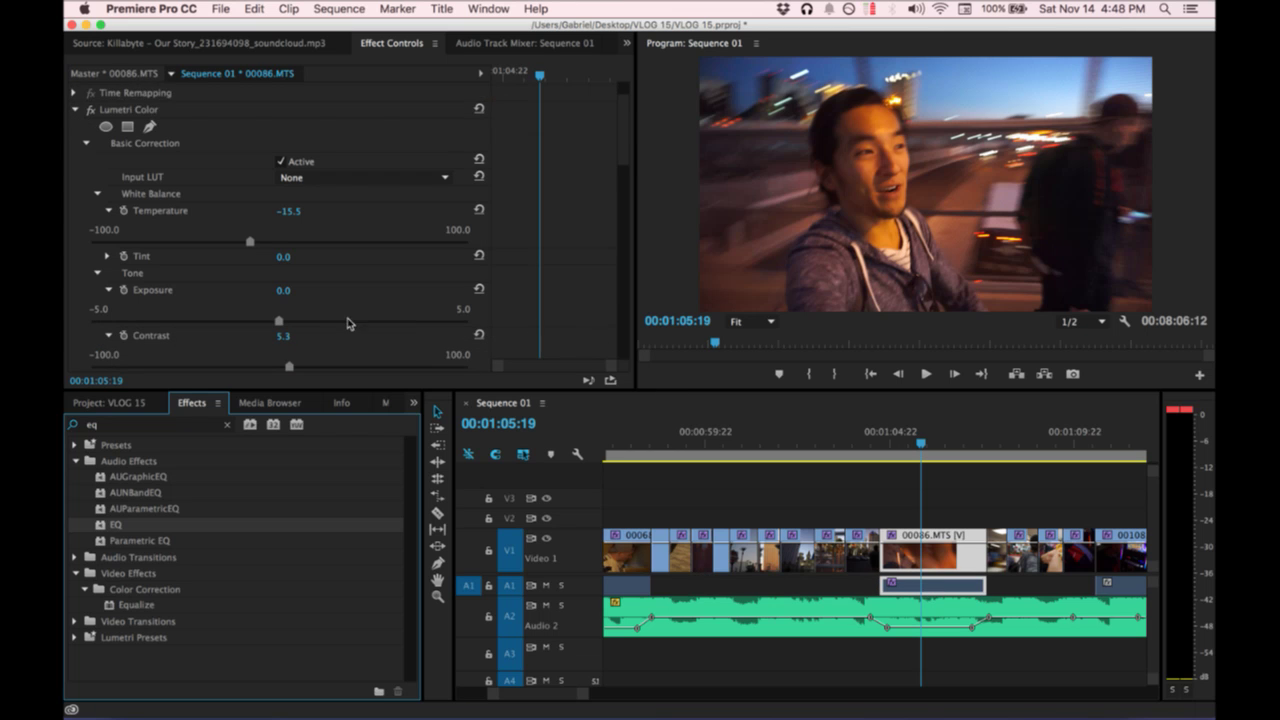
scroll(311, 328, "down", 1)
scroll(547, 338, "down", 15)
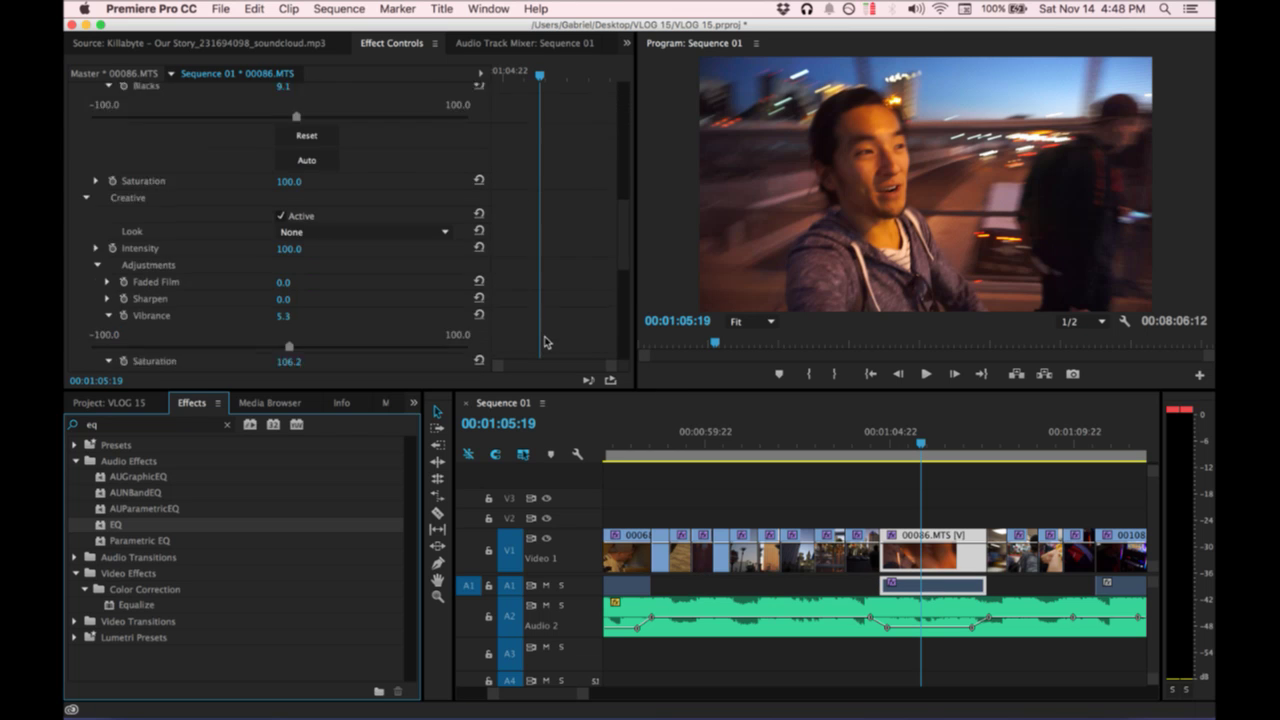
scroll(537, 346, "down", 1)
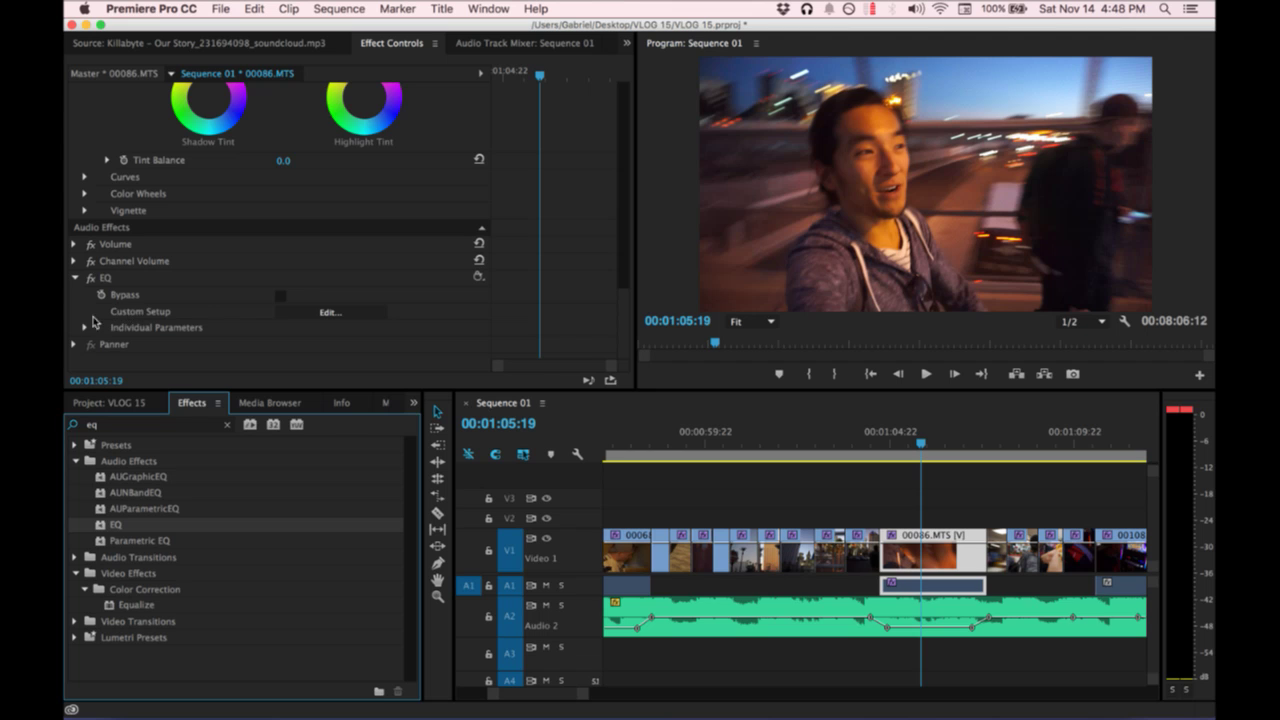
left_click(330, 312)
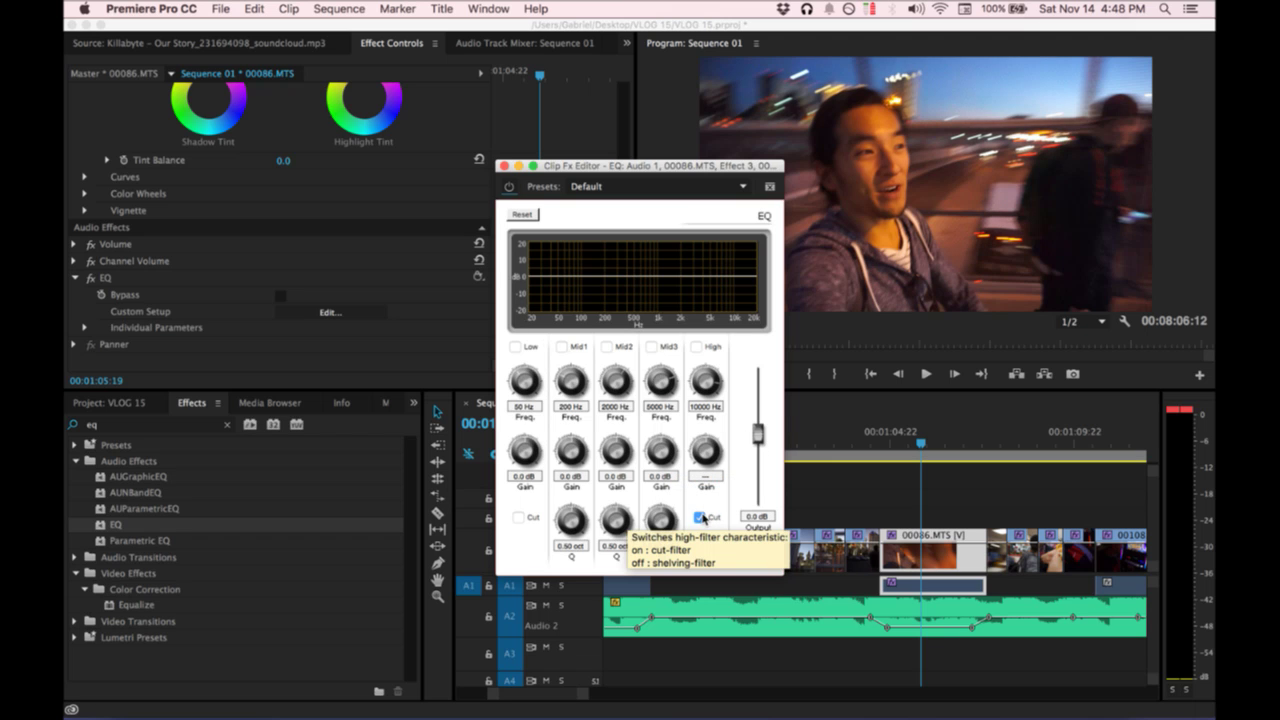
left_click(700, 517)
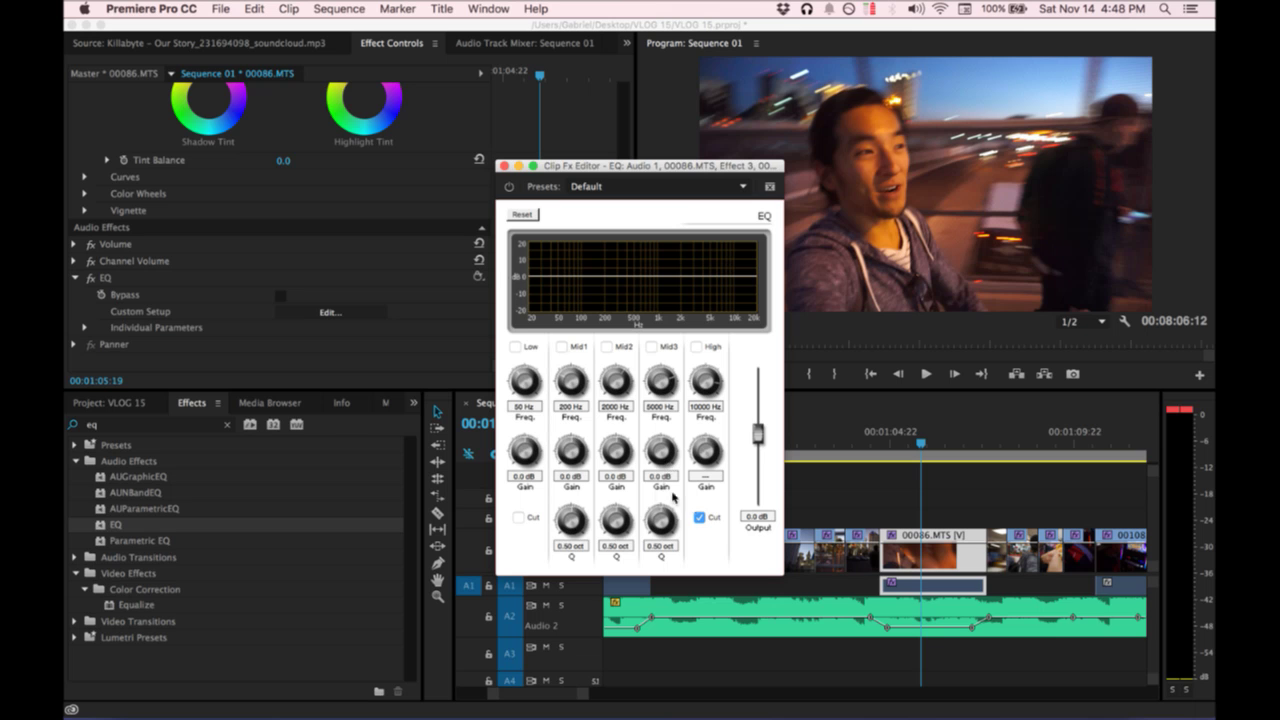
left_click(701, 519)
left_click(607, 347)
left_click(652, 347)
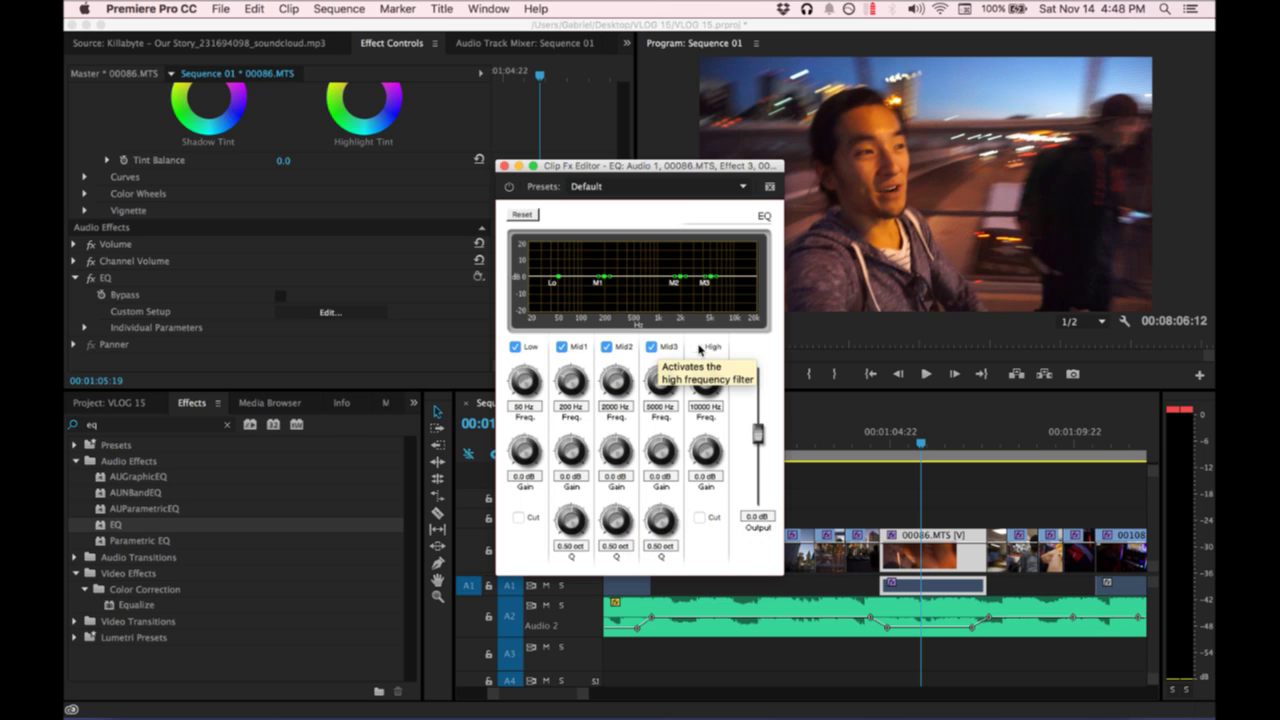
left_click(697, 347)
Shape the EQ with Mid1 at 191 Hz, 10.5 dB and 2.44 oct, High gain at -5.5 dB, and play the clip.
key("space")
key("space")
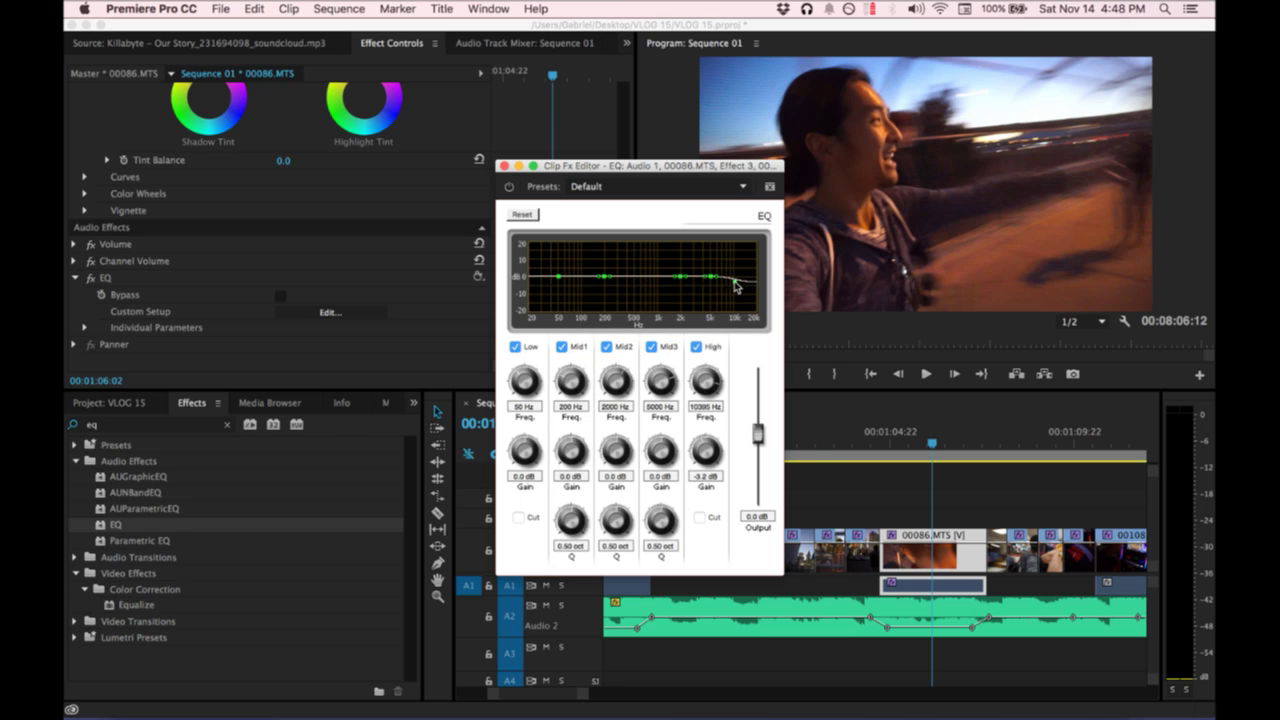
left_click_drag(606, 277, 604, 263)
left_click_drag(603, 265, 631, 266)
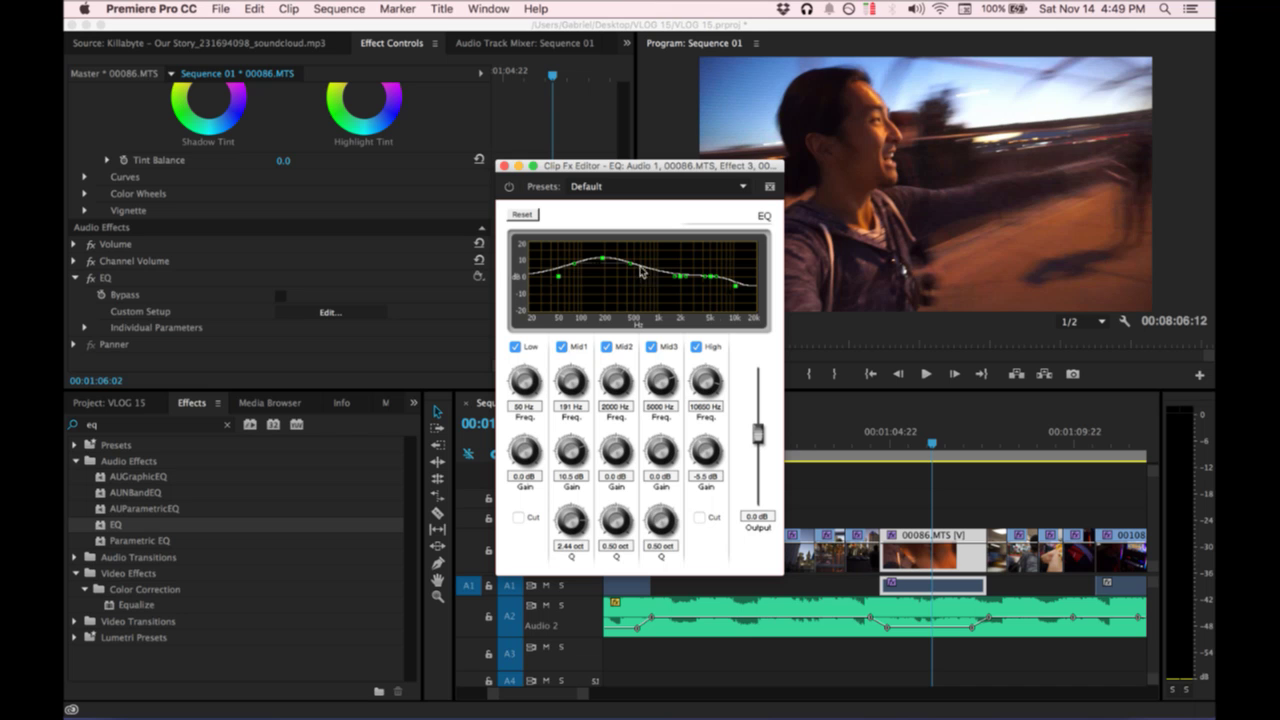
left_click(885, 428)
key("space")
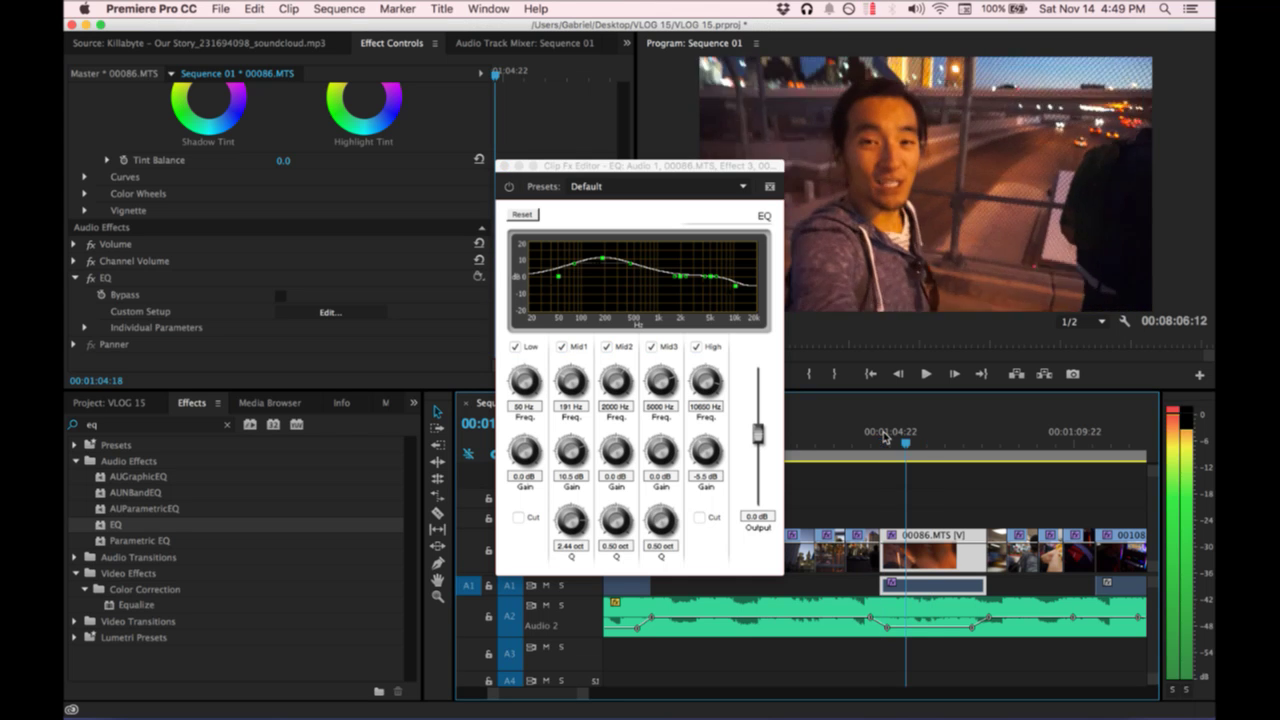
left_click(772, 436)
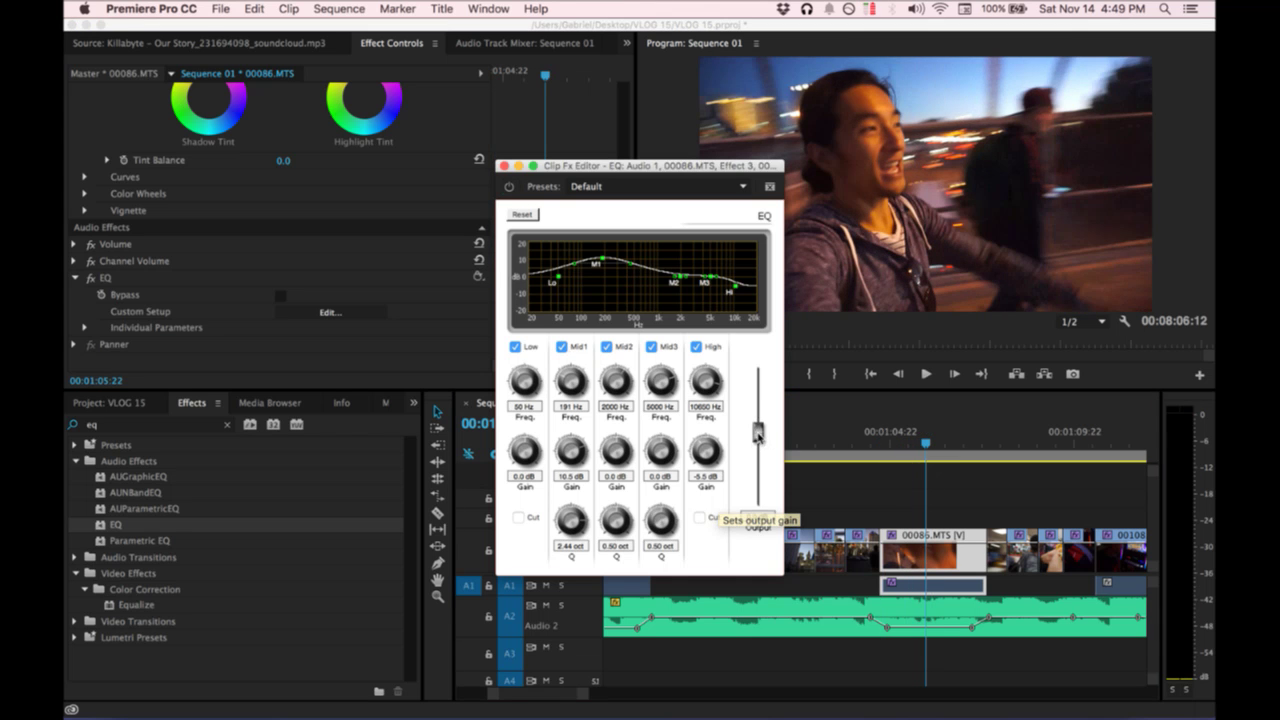
Try an EQ output gain of 7.4 dB and play clip 00086.MTS from its start.
left_click_drag(757, 432, 757, 410)
left_click(884, 448)
key("space")
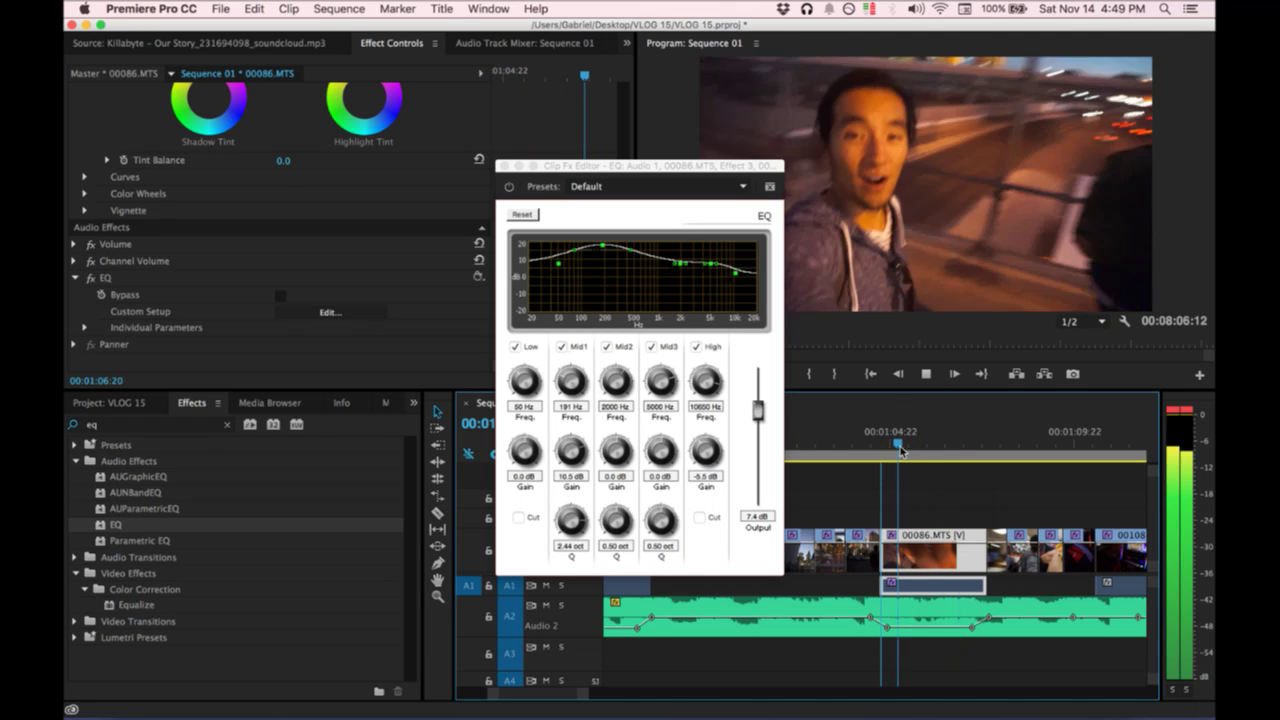
Set the EQ output gain to 5.3 dB and replay clip 00086.MTS from its start.
left_click(760, 418)
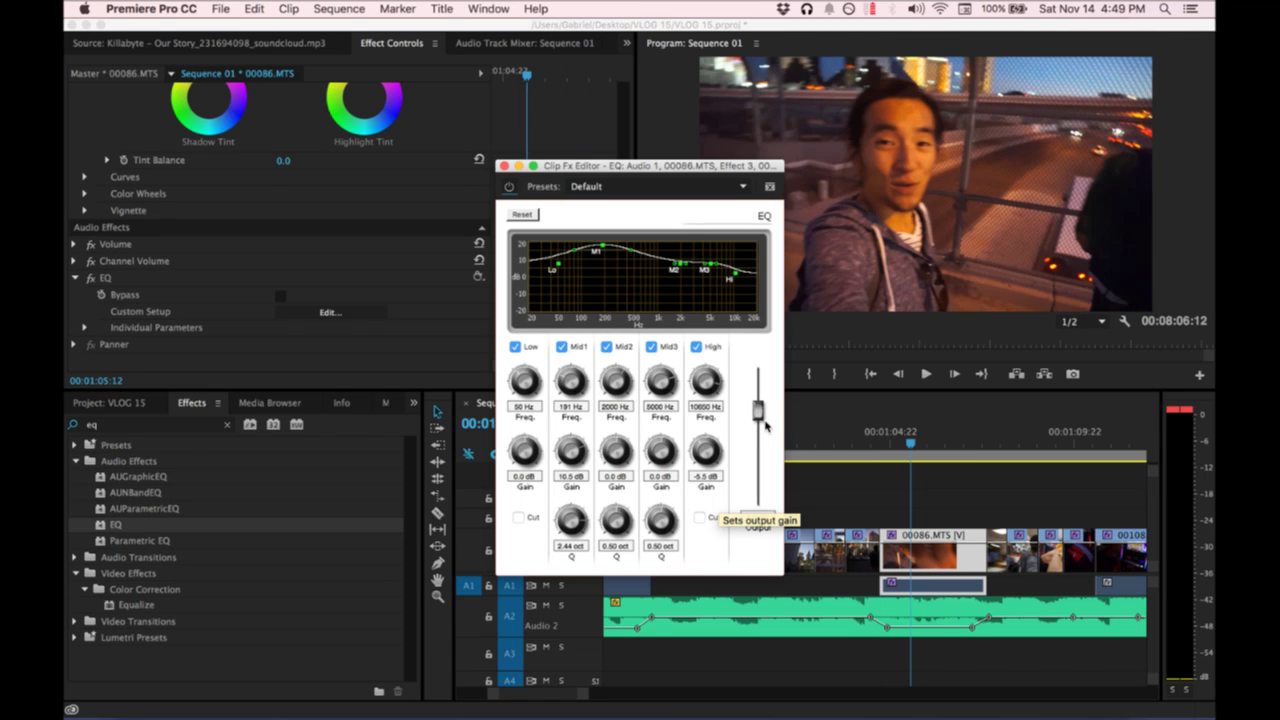
left_click_drag(758, 420, 758, 424)
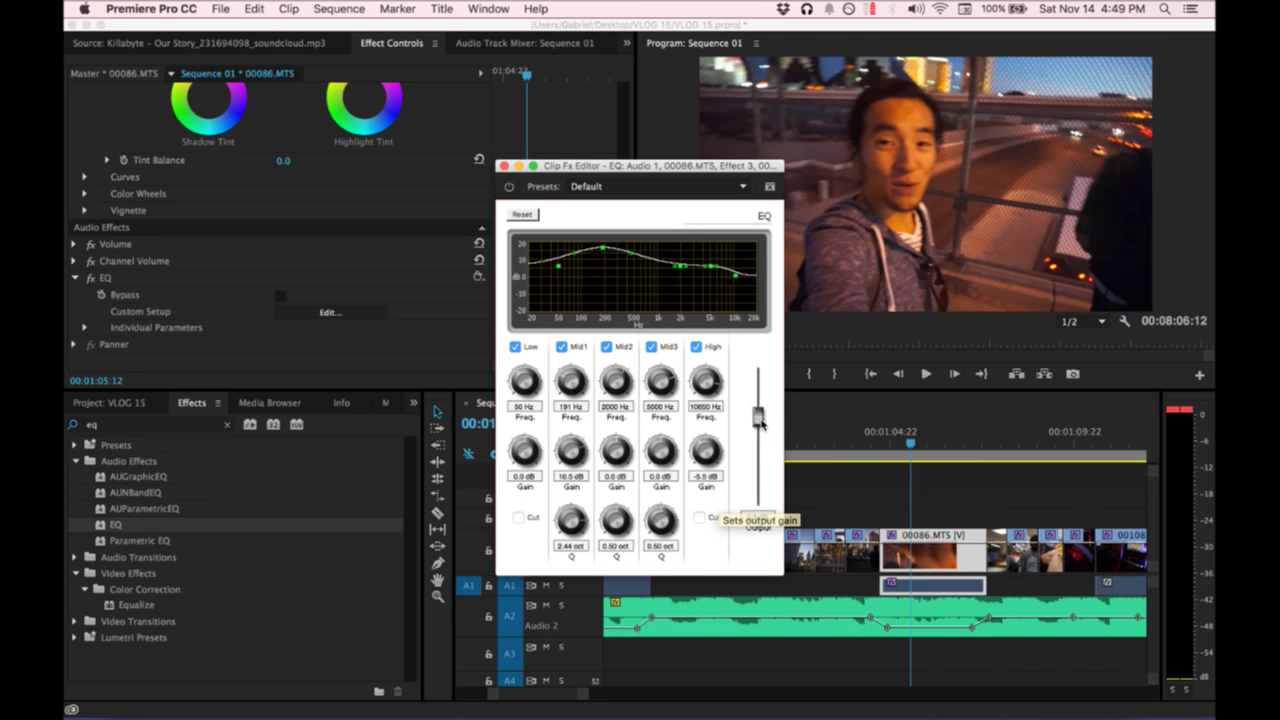
left_click(884, 444)
key("space")
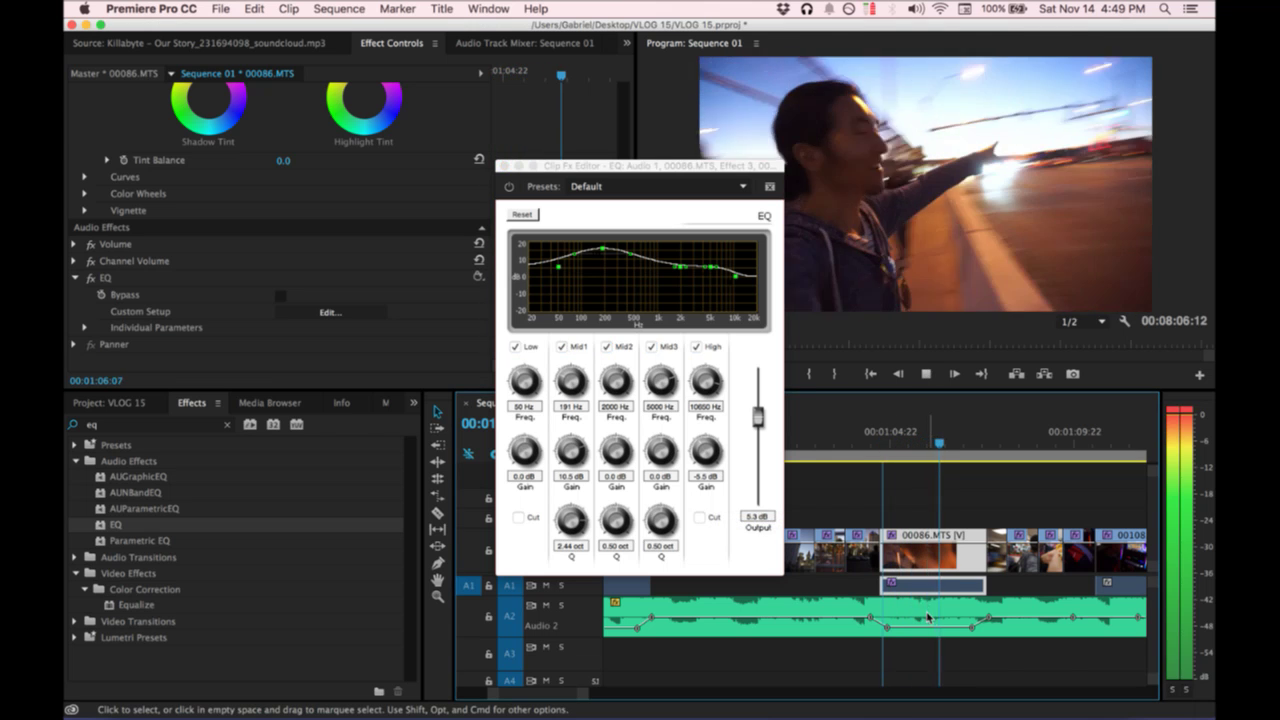
Set the music's volume keyframes at 00:01:04:21 and 00:01:07:04 to -14 dB.
left_click(912, 609)
left_click(433, 142)
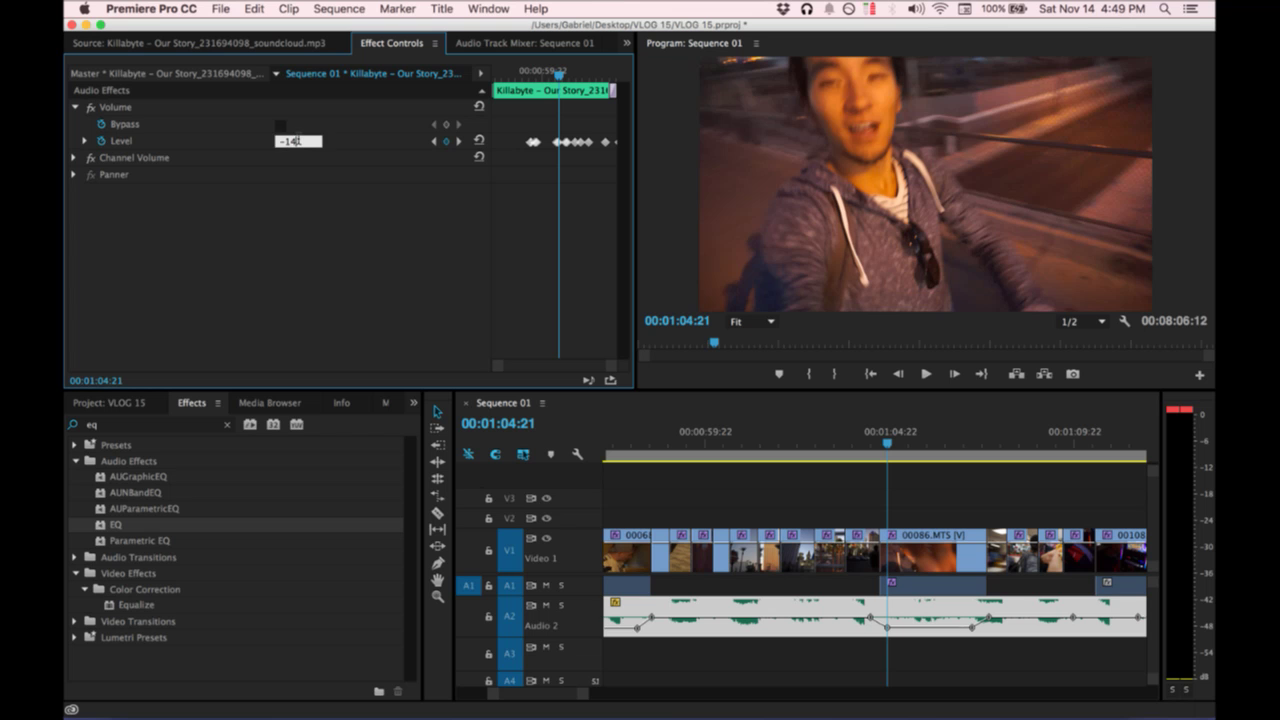
key("Return")
left_click(458, 141)
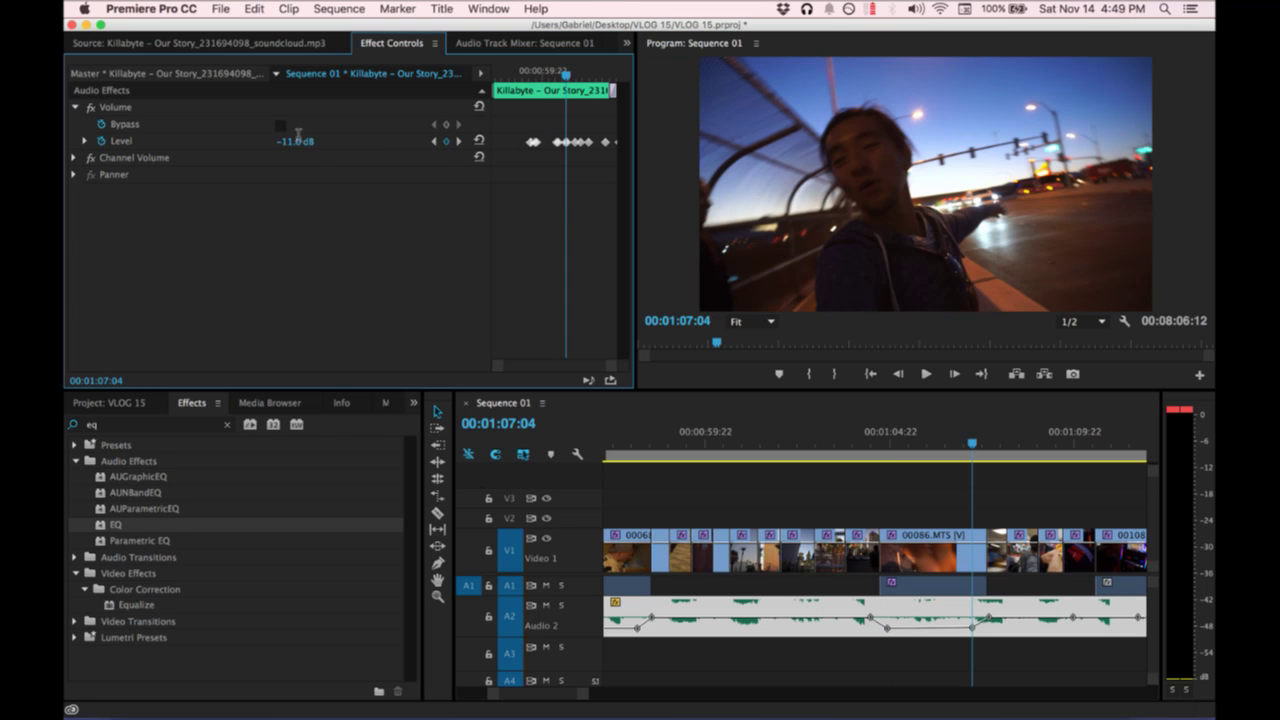
left_click(298, 141)
type("-14")
key("Return")
Lower the EQ's Mid3 band on 00086.MTS to -5.3 dB with a Q of 1.12 oct and close the EQ editor.
key("ctrl+Up")
left_click(543, 433)
left_click(918, 582)
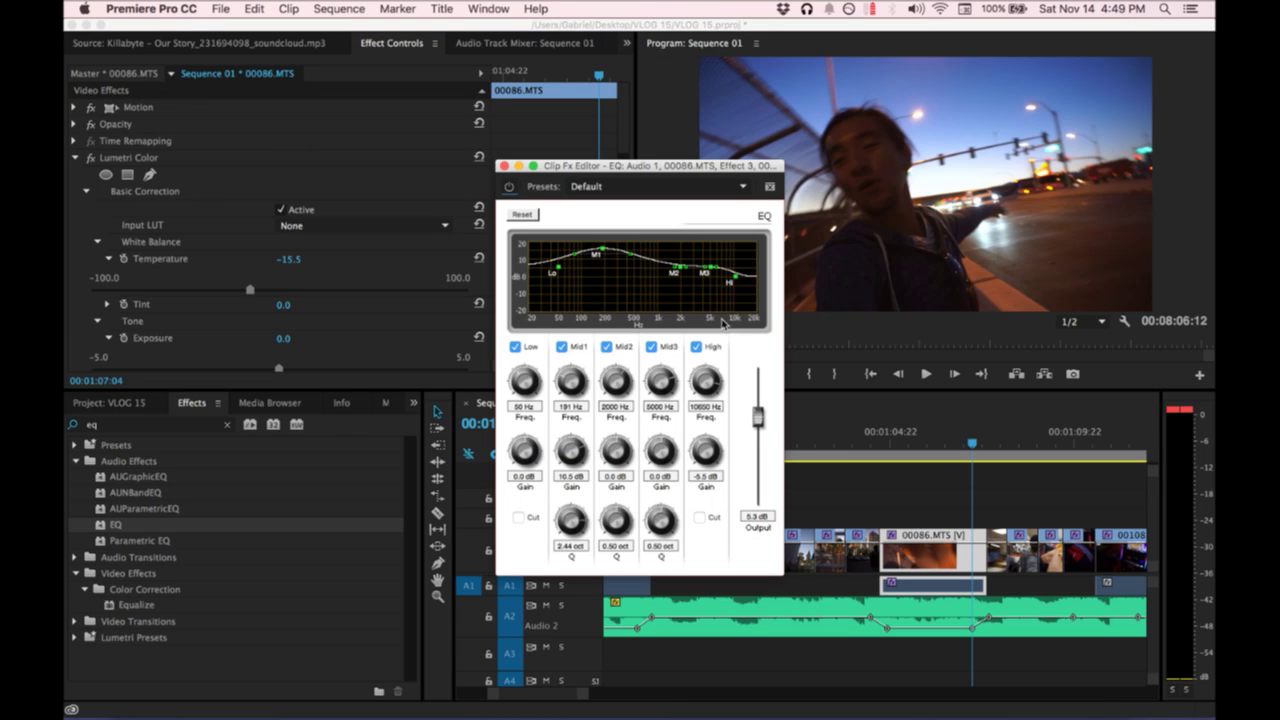
mouse_move(712, 268)
left_mouse_down()
mouse_move(710, 281)
mouse_move(723, 280)
left_mouse_up()
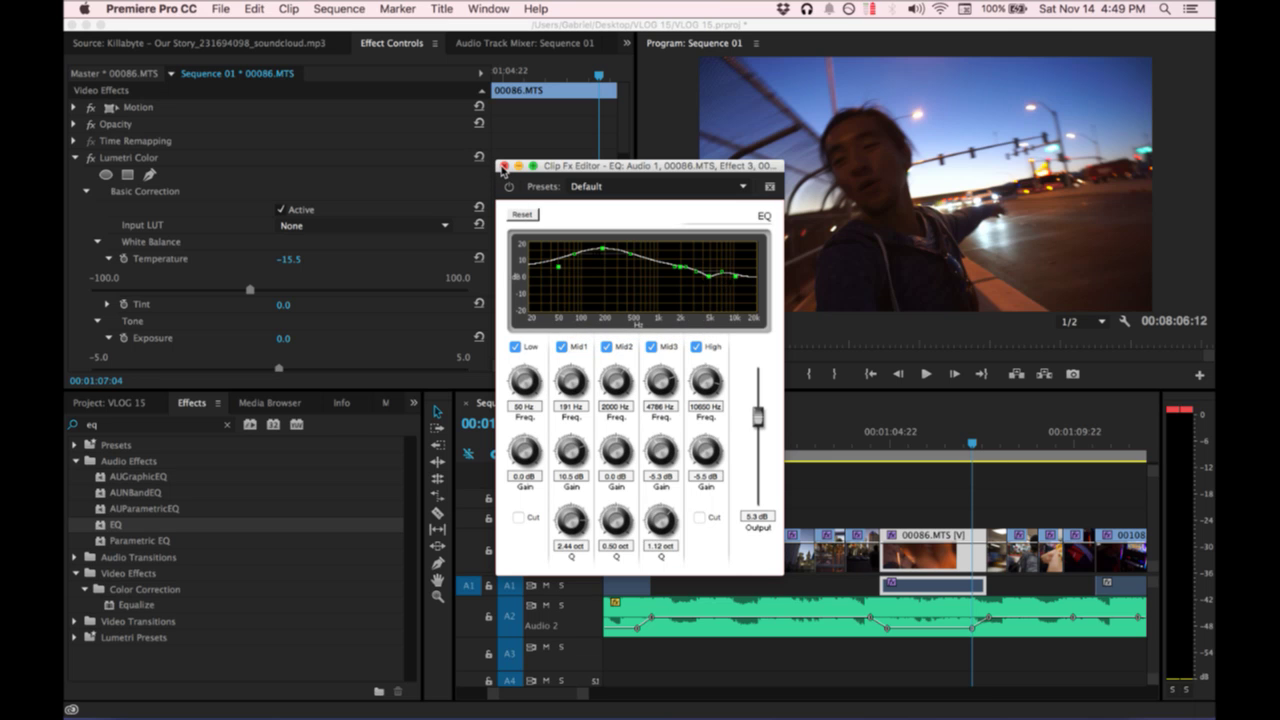
left_click(503, 166)
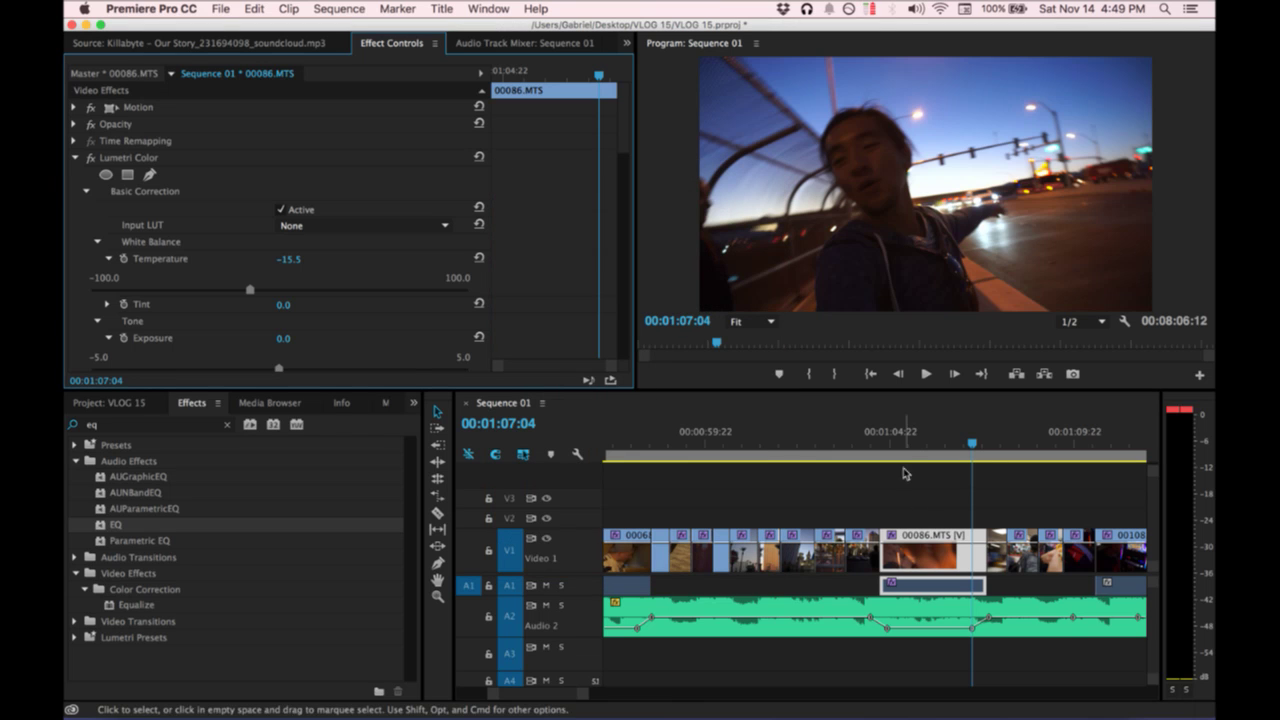
Replay the 00086.MTS section to check its sound, return to 00:01:04:02 and maximize the Program monitor.
left_click(866, 437)
key("space")
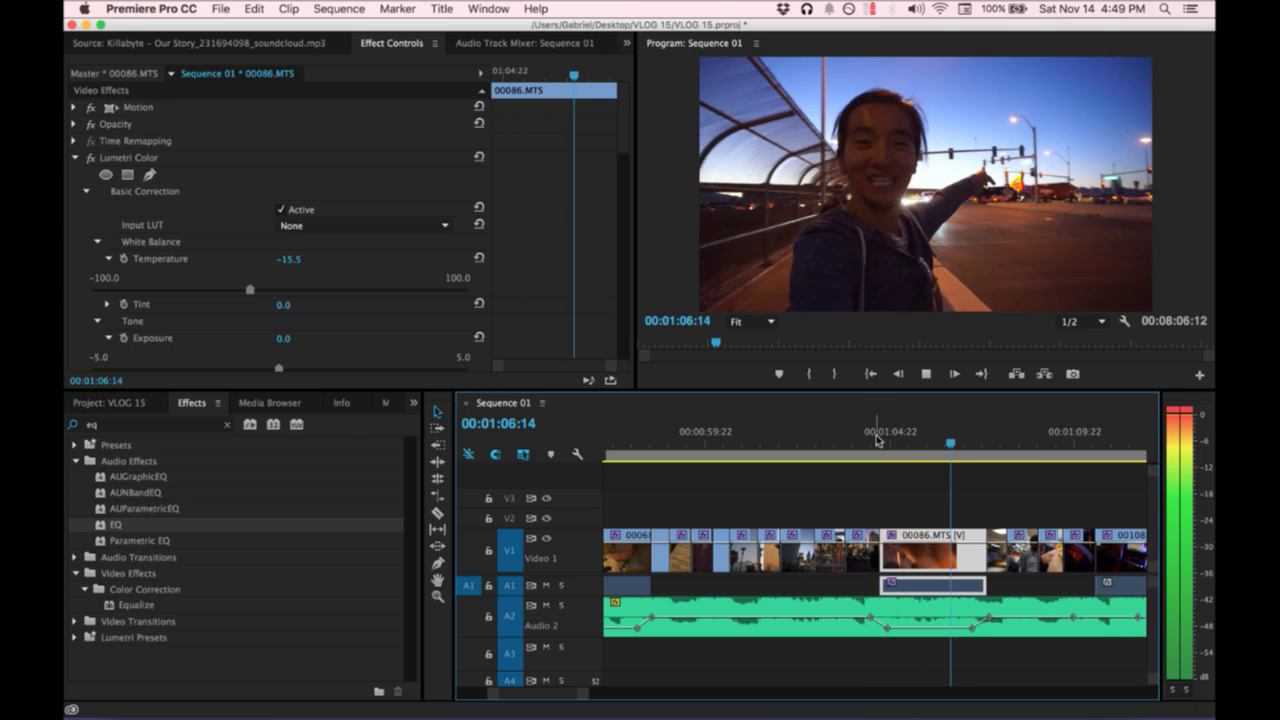
left_click(917, 436)
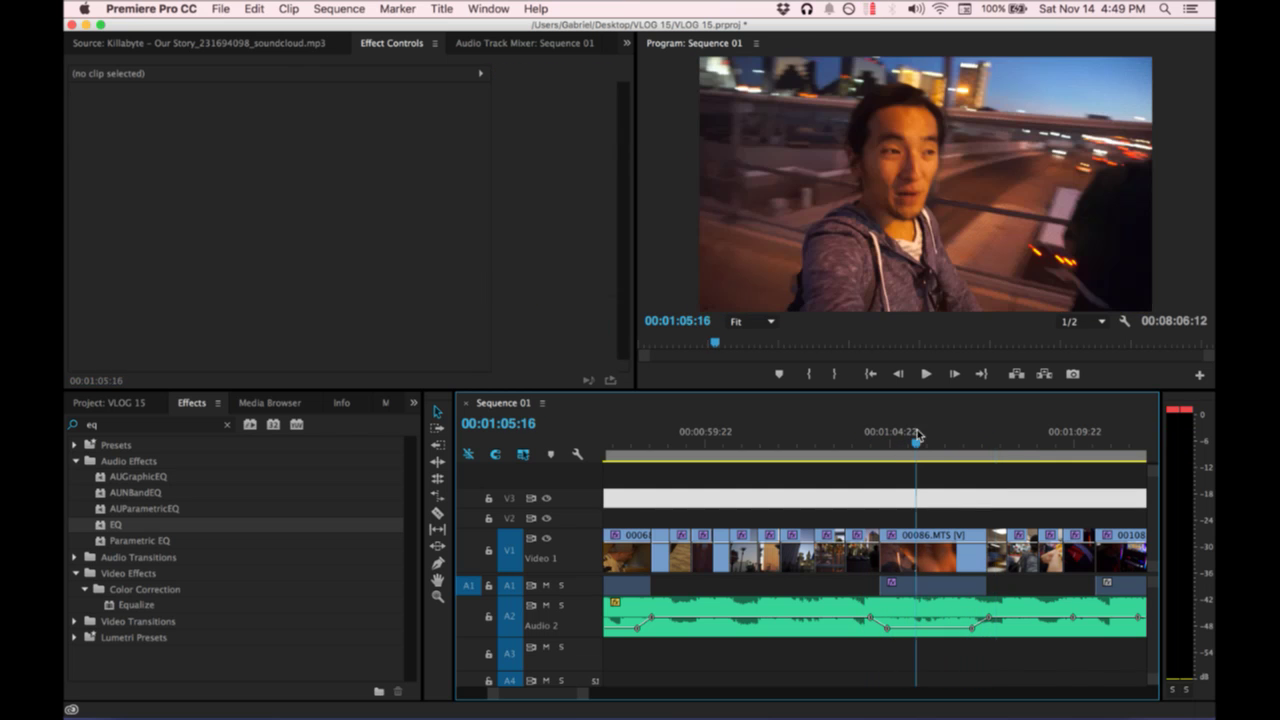
left_click(942, 552)
left_click(858, 447)
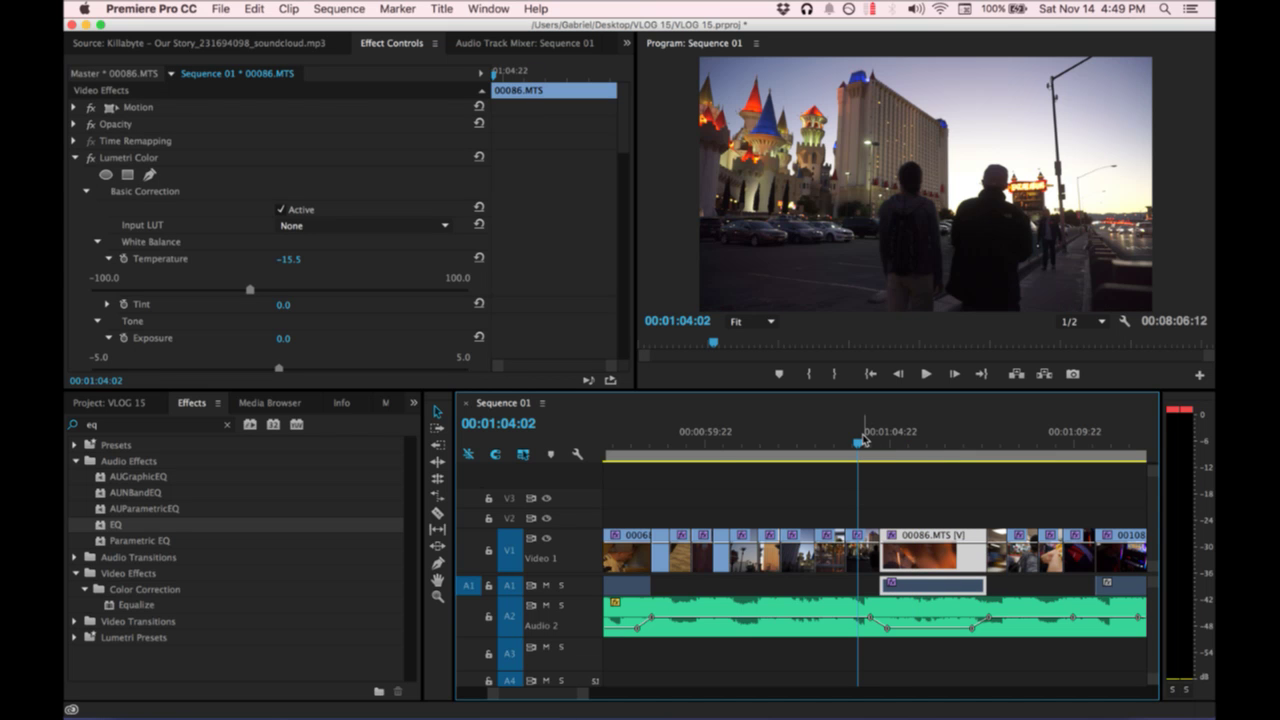
key("XF86AudioRaiseVolume")
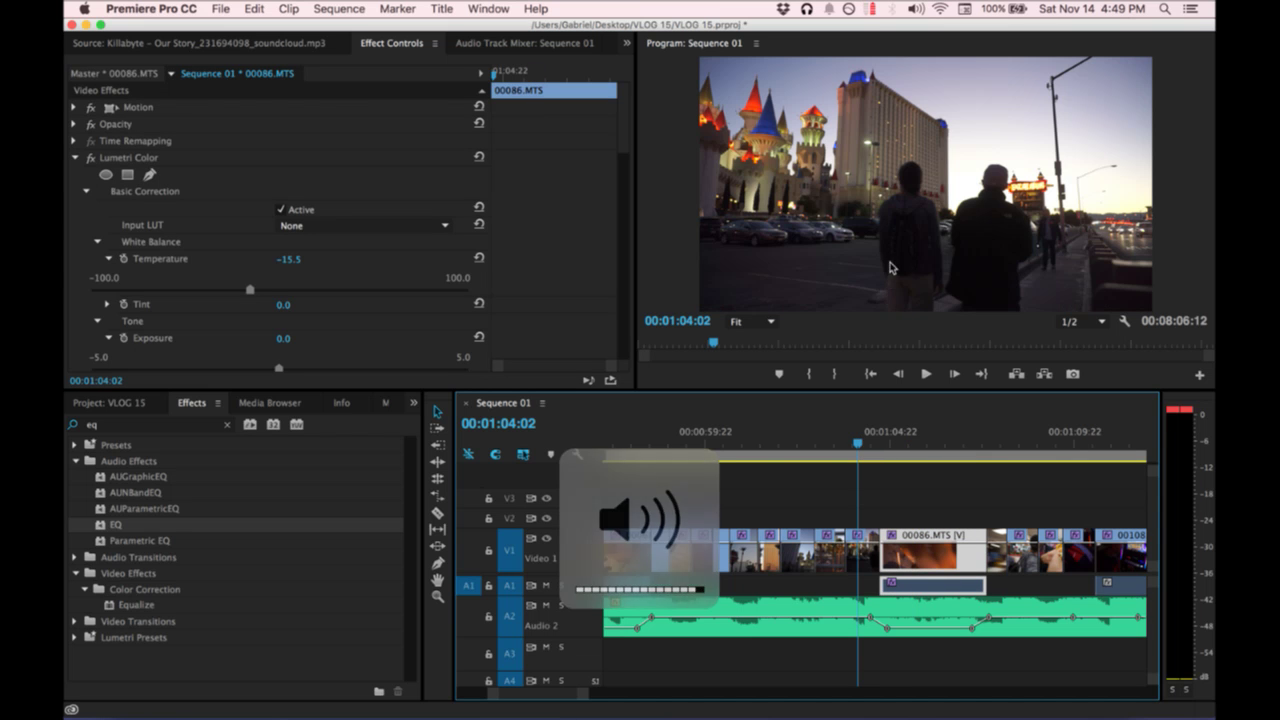
key("grave")
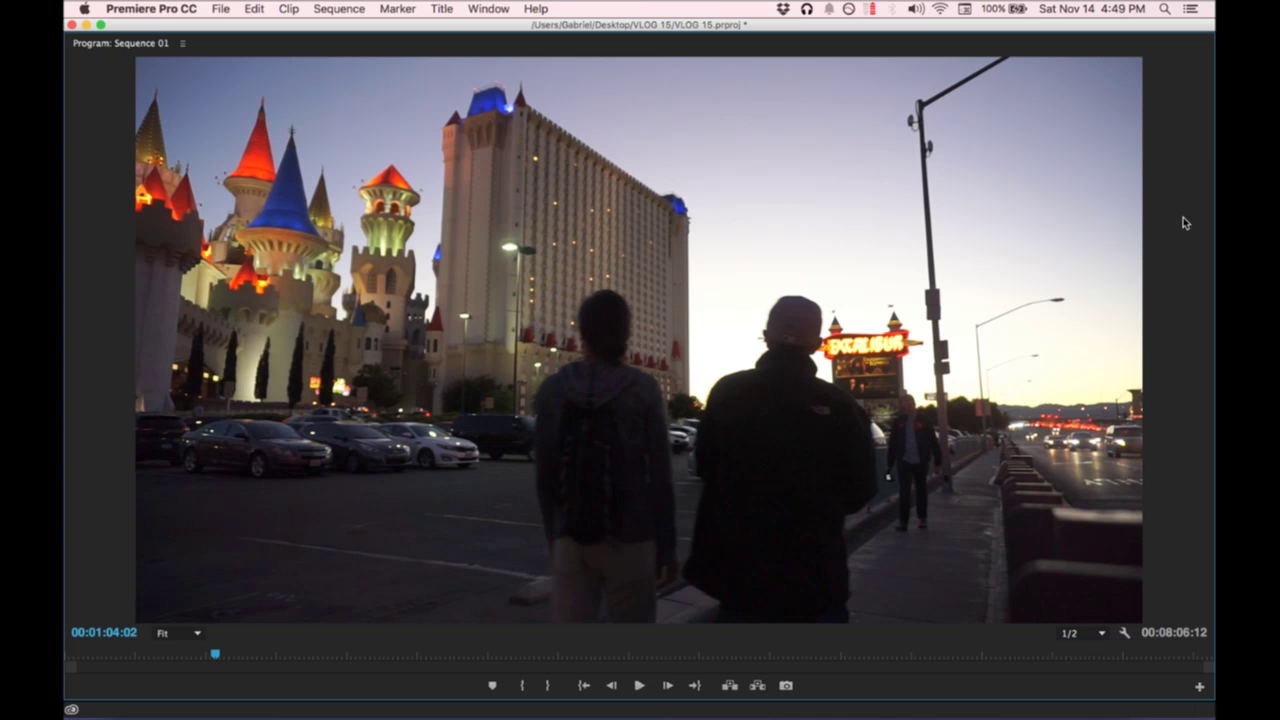
mouse_move(66, 717)
left_click(564, 510)
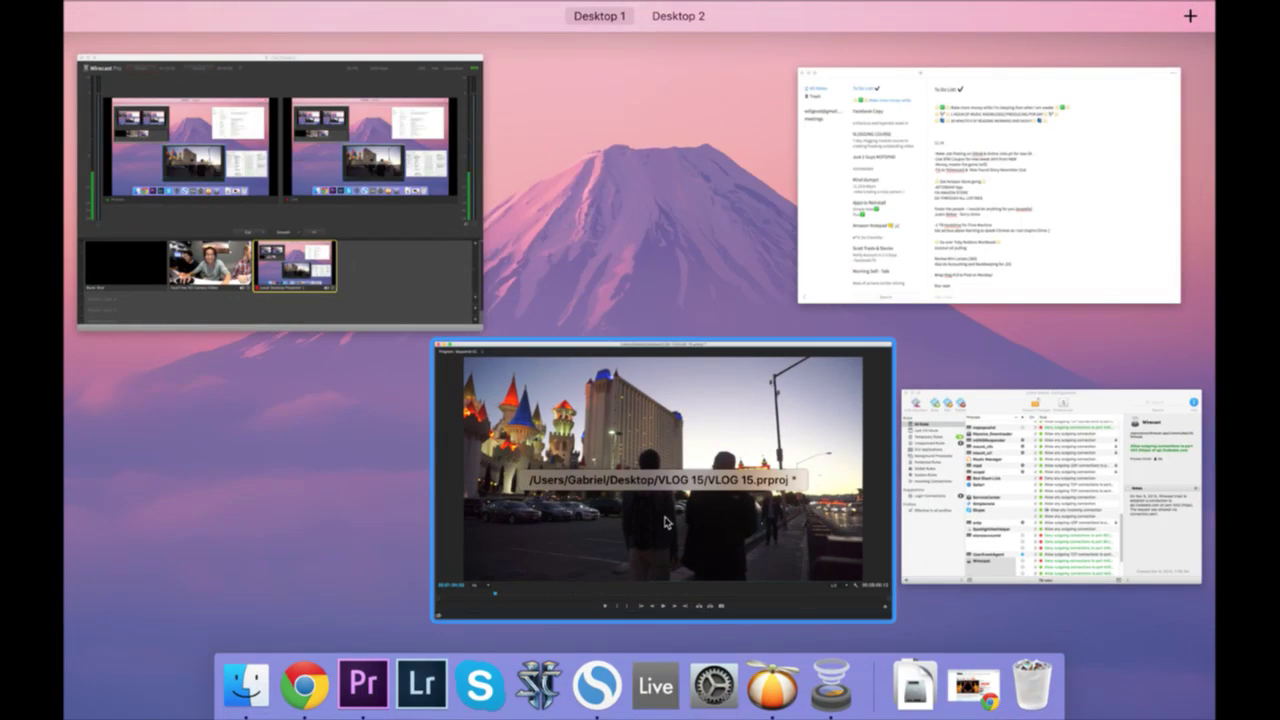
left_click(668, 519)
key("super+s")
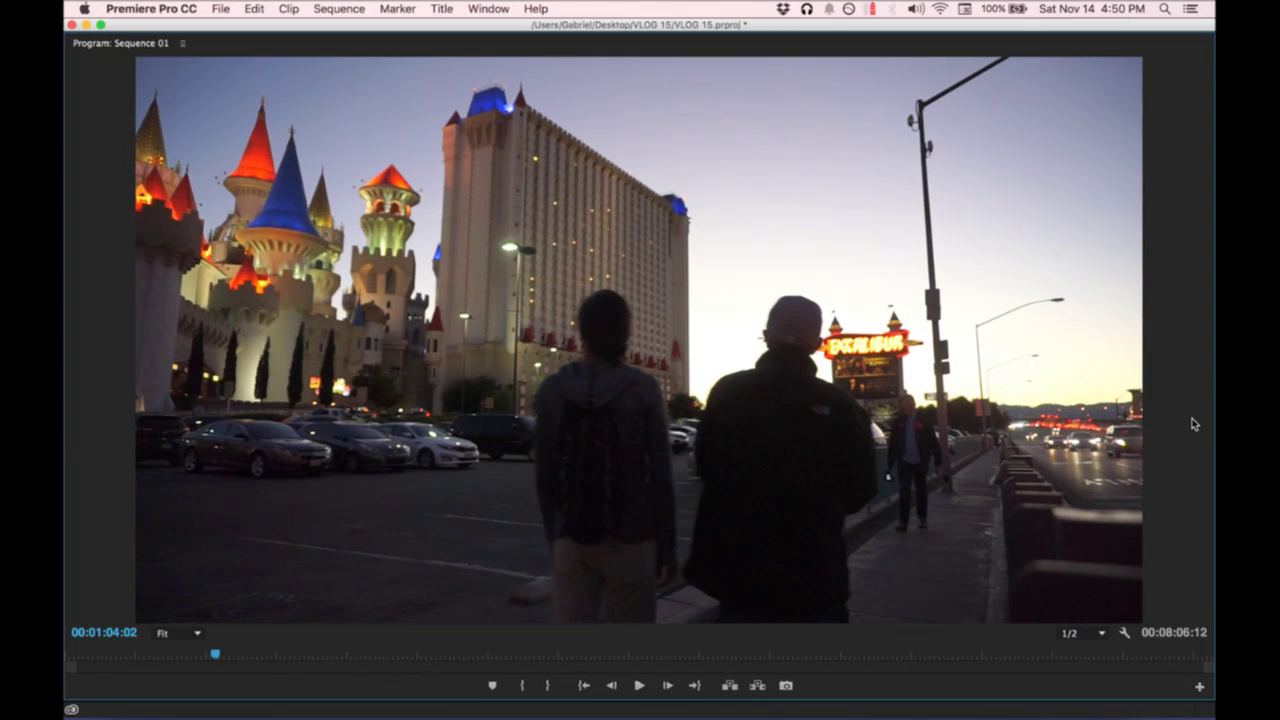
mouse_move(66, 717)
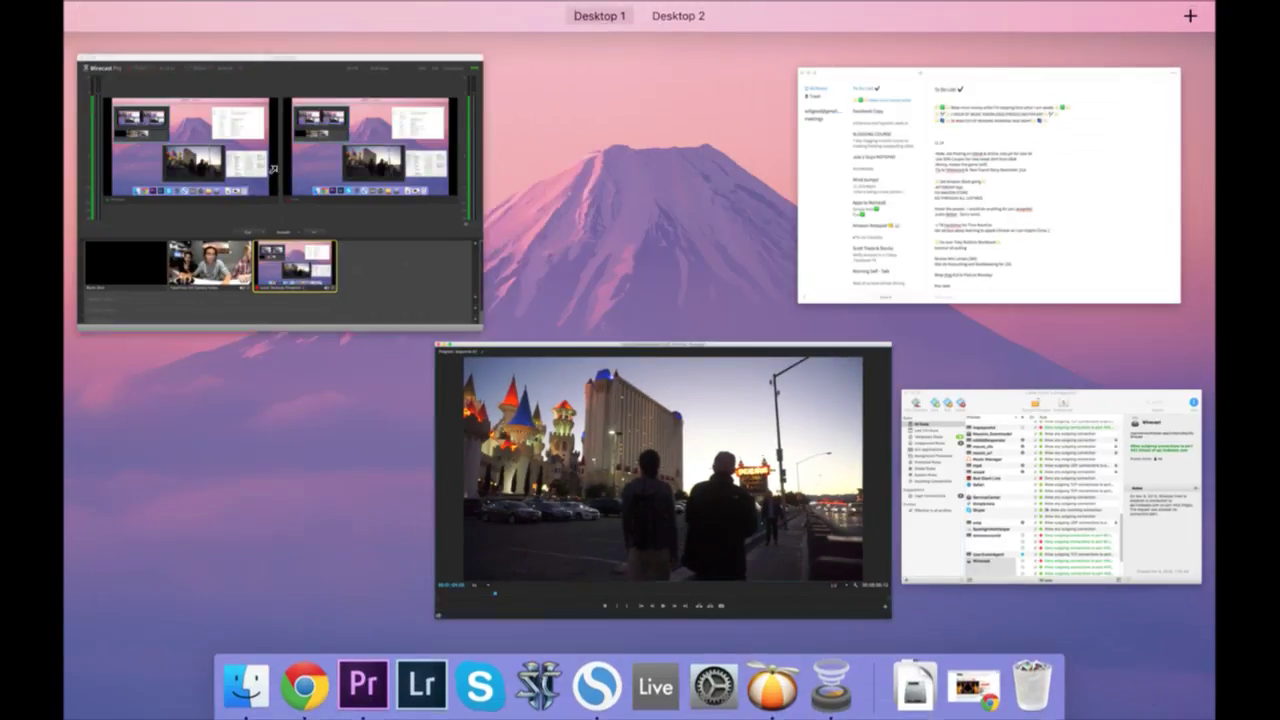
left_click(272, 180)
left_click(446, 548)
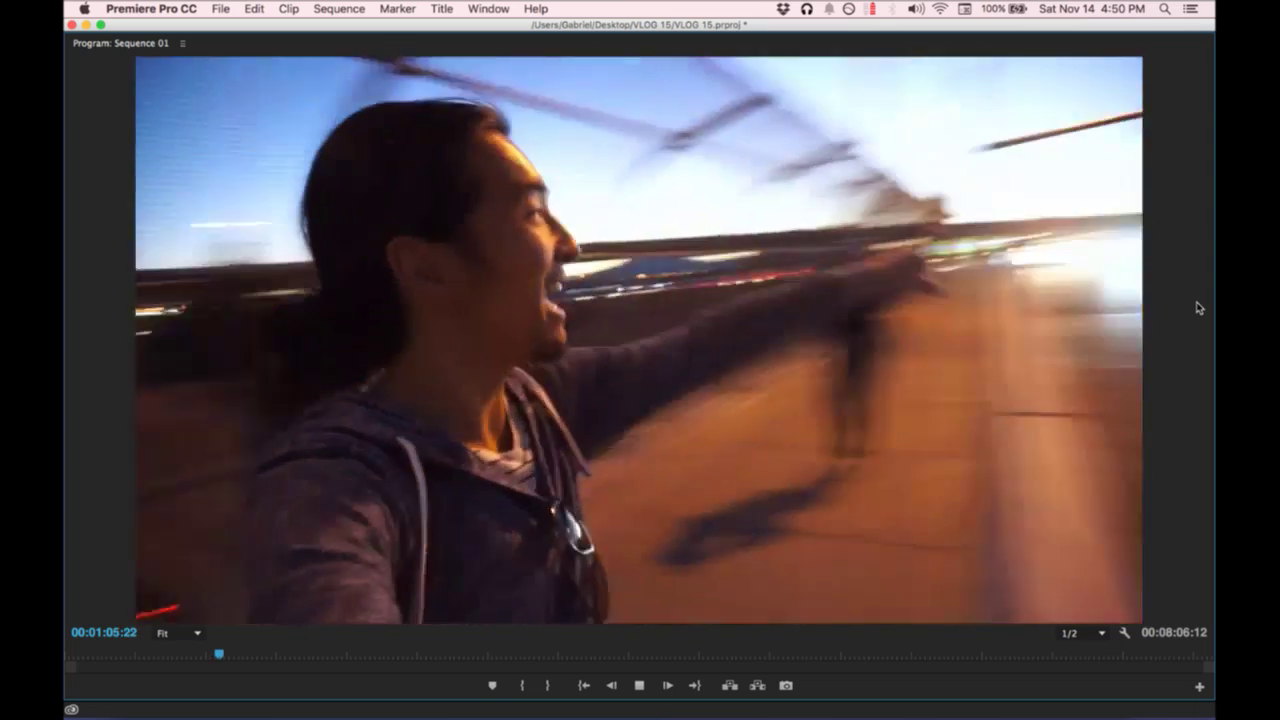
Play the edit in the maximized Program monitor to 00:01:20:05 and restore the panel layout.
key("space")
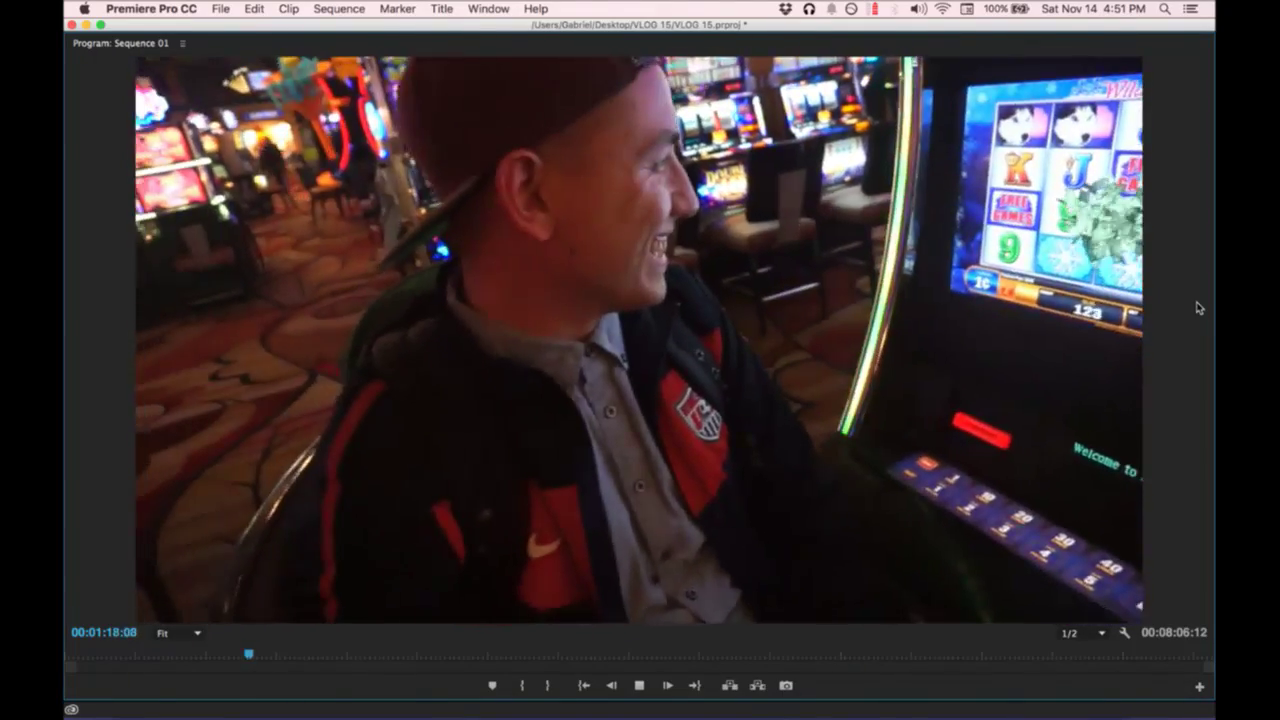
key("space")
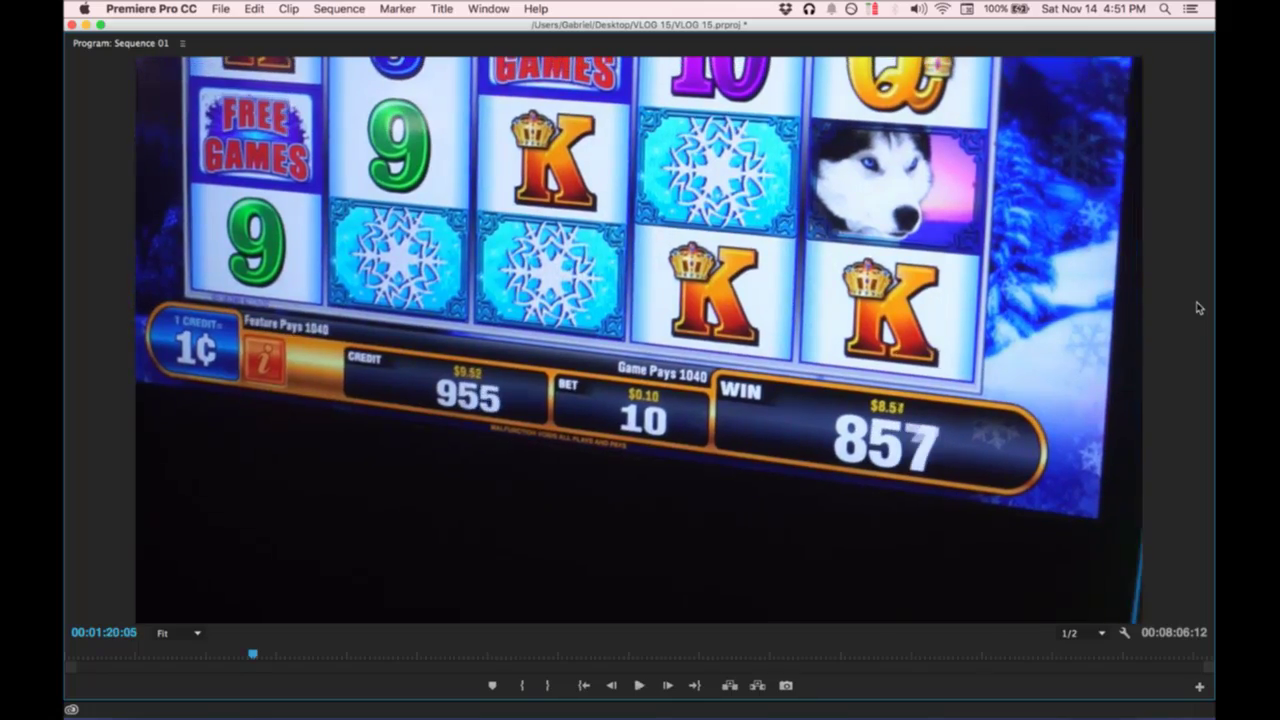
key("ctrl+Up")
left_click(255, 285)
left_click(440, 540)
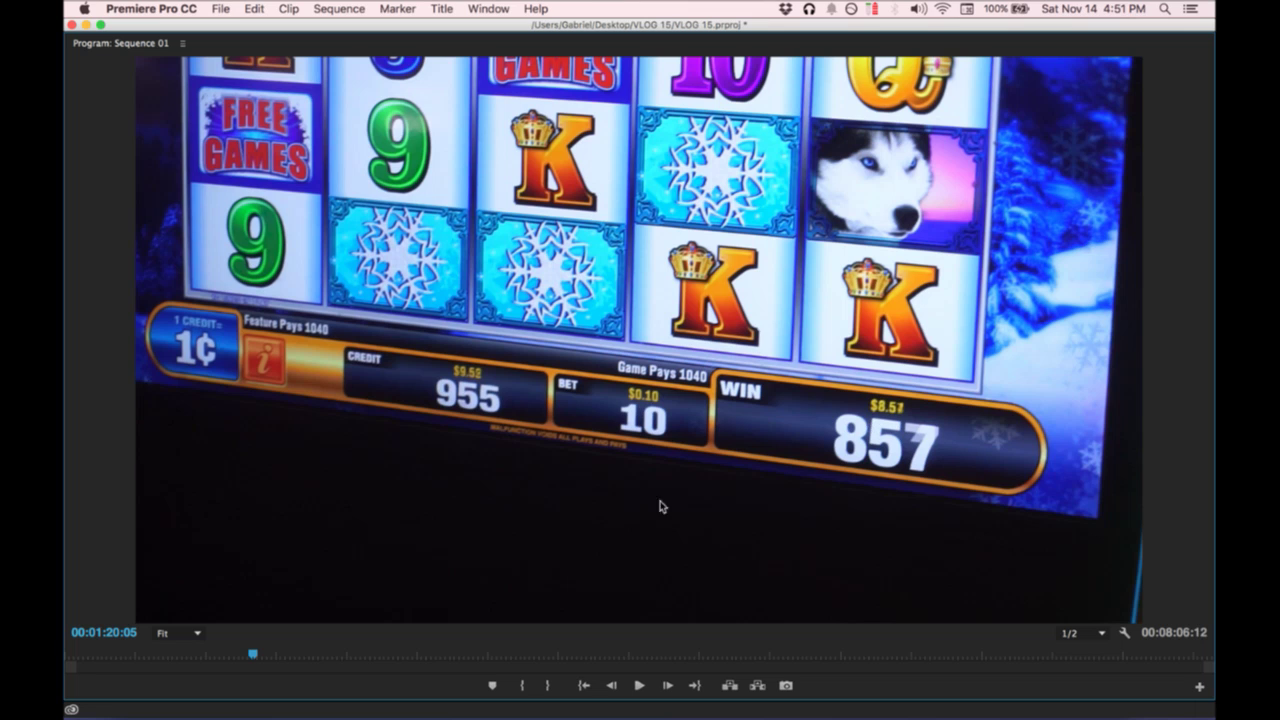
key("grave")
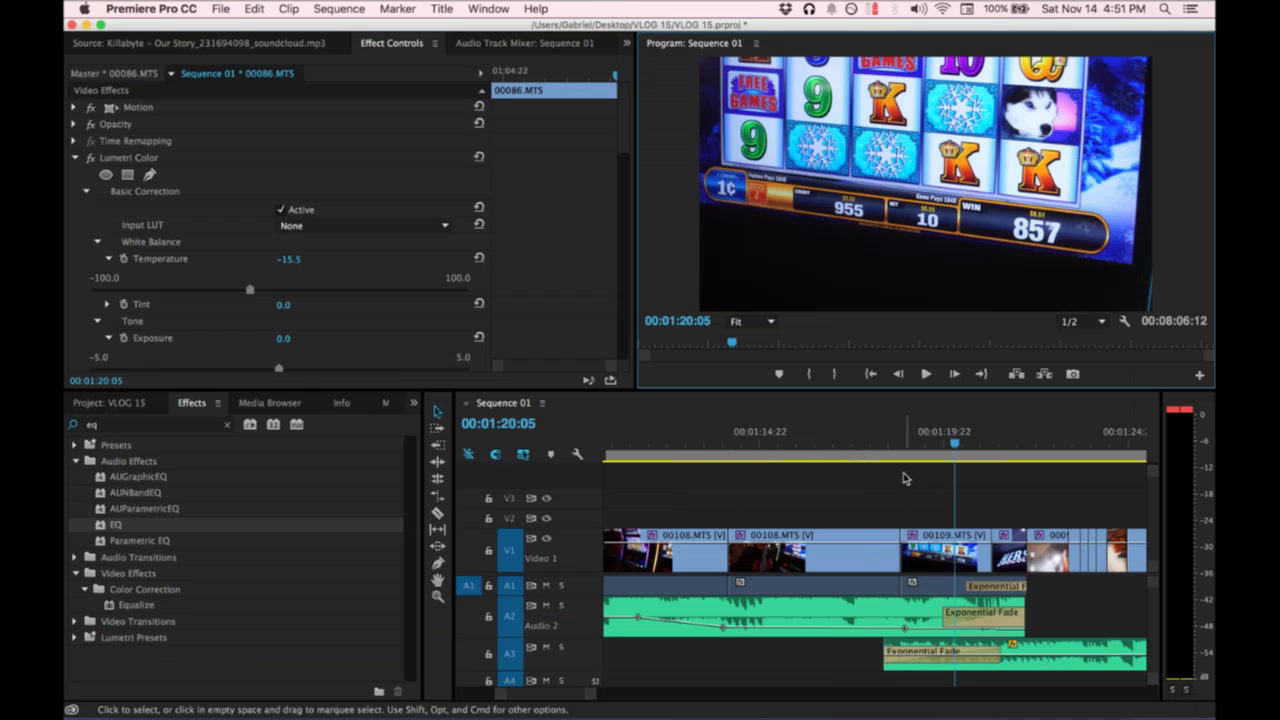
Replay the edit from 00:01:17:17 in the maximized Program monitor to check the transition into the next music track.
left_click(862, 443)
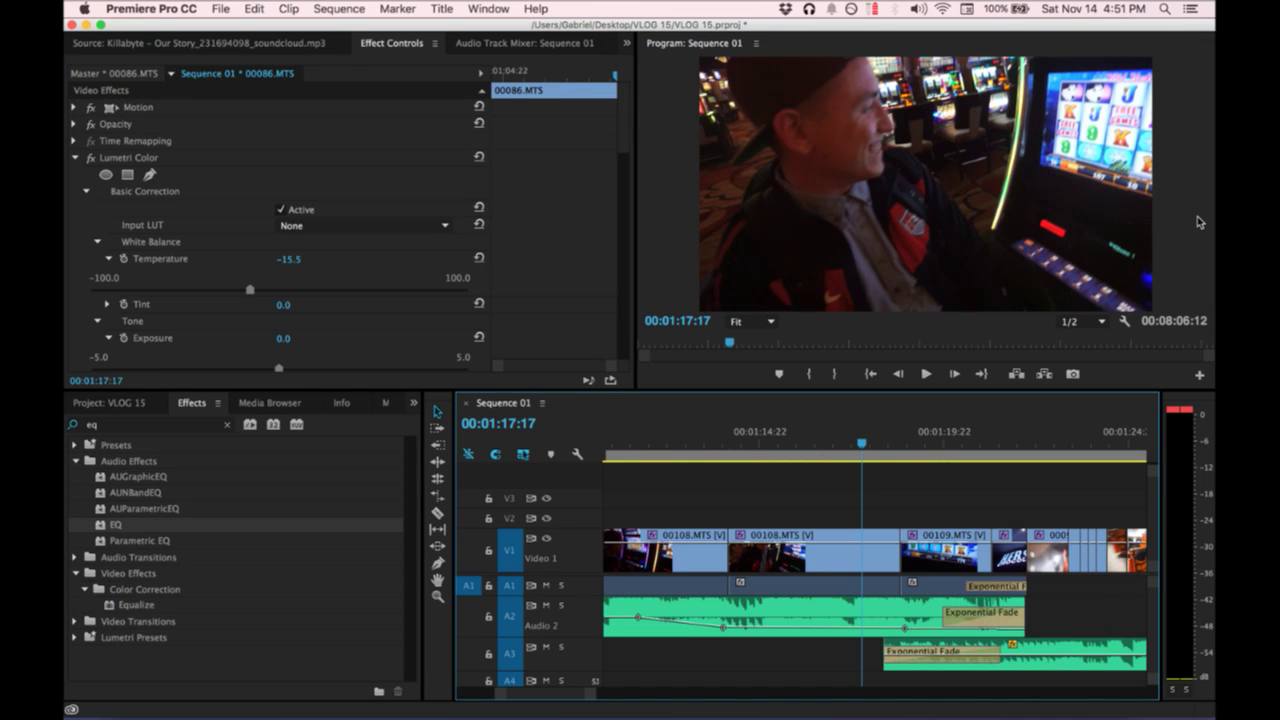
key("grave")
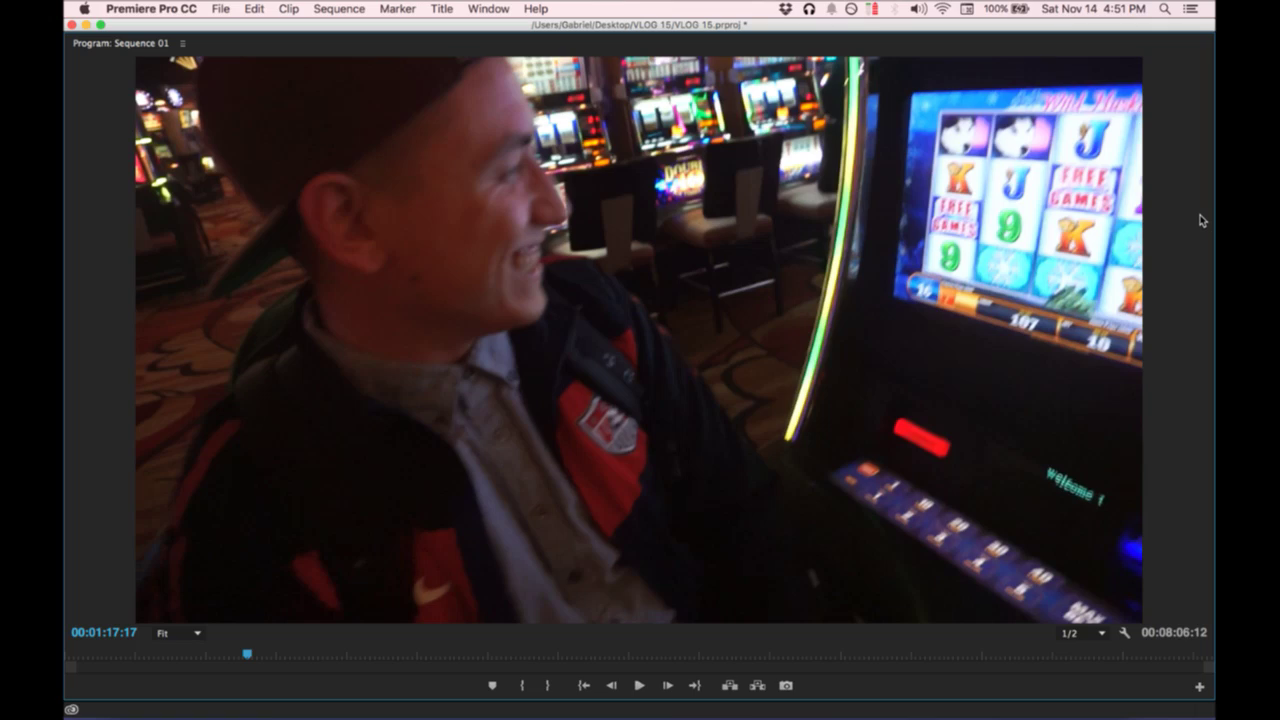
key("space")
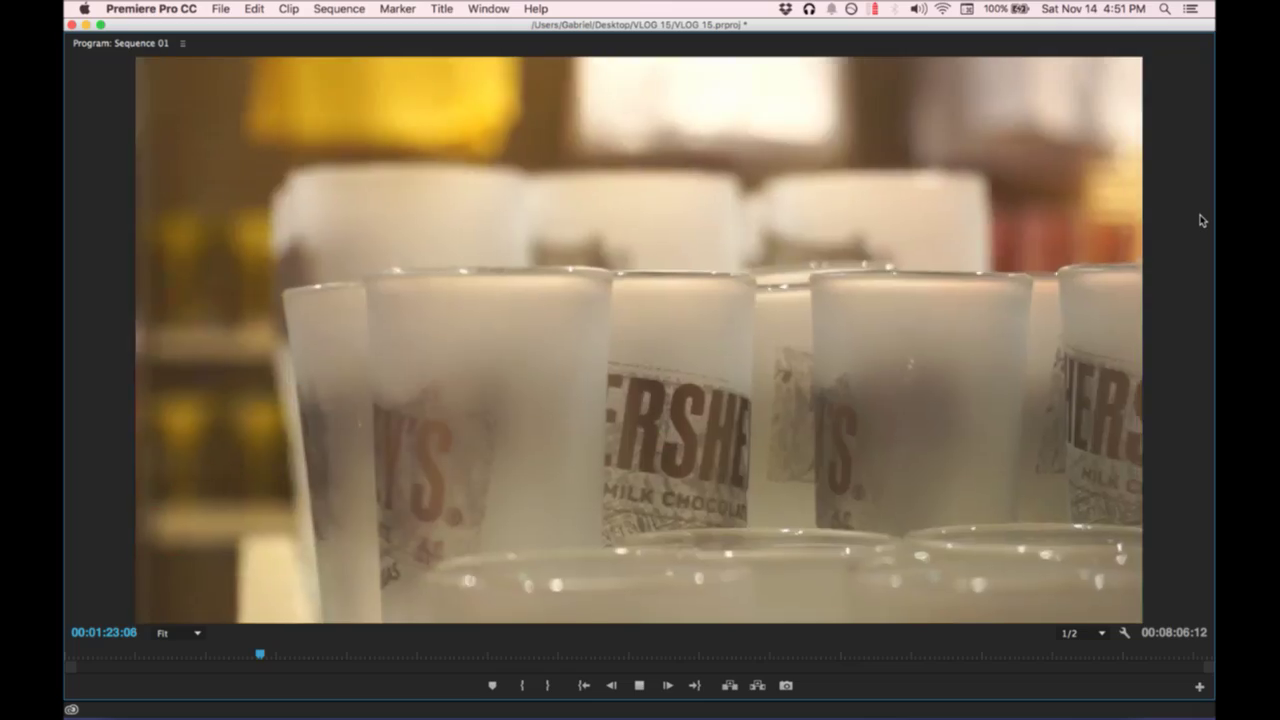
key("space")
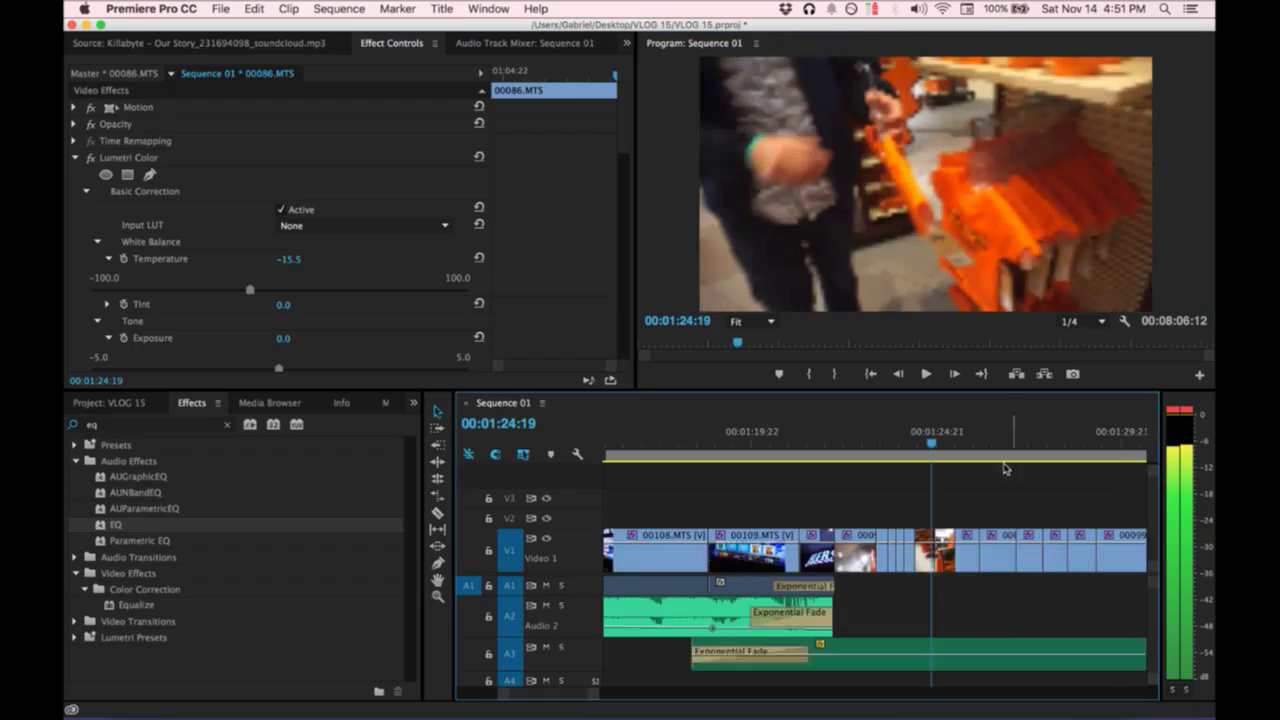
Continue reviewing the edit in the maximized Program monitor and stop at 00:02:18:07.
scroll(801, 489, "right", 3)
left_click_drag(785, 459, 732, 450)
key("grave")
key("space")
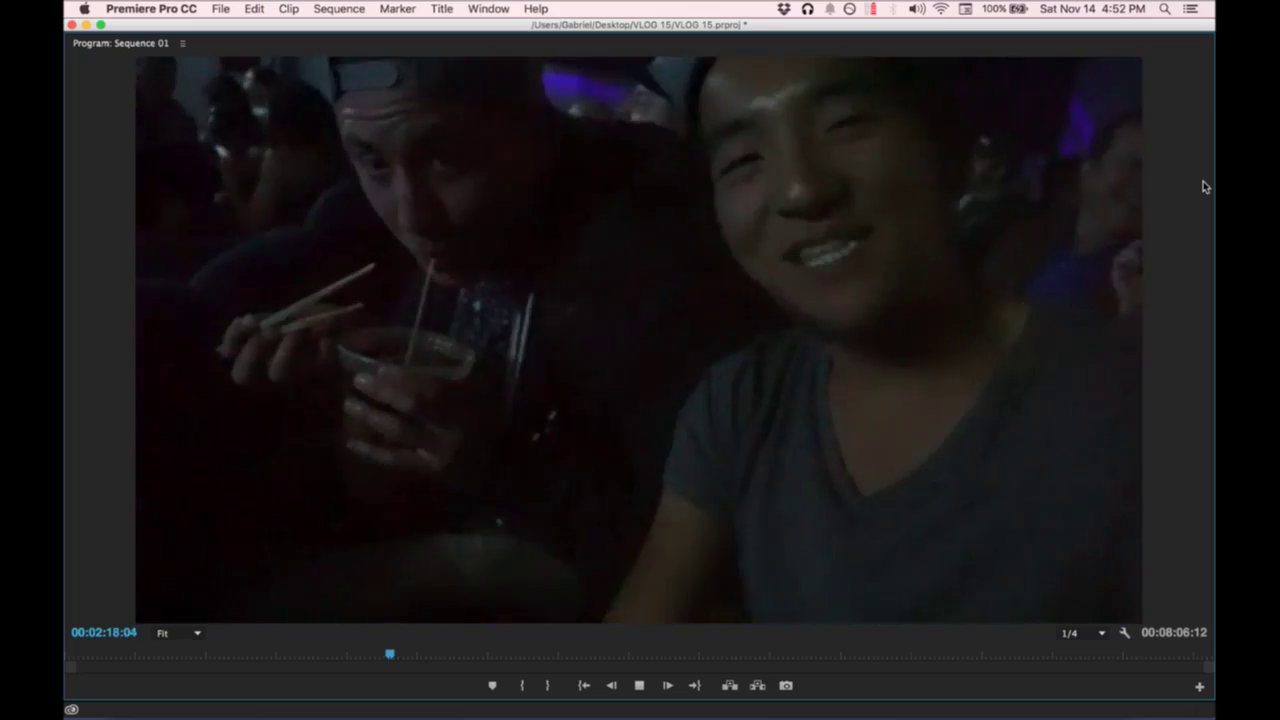
key("space")
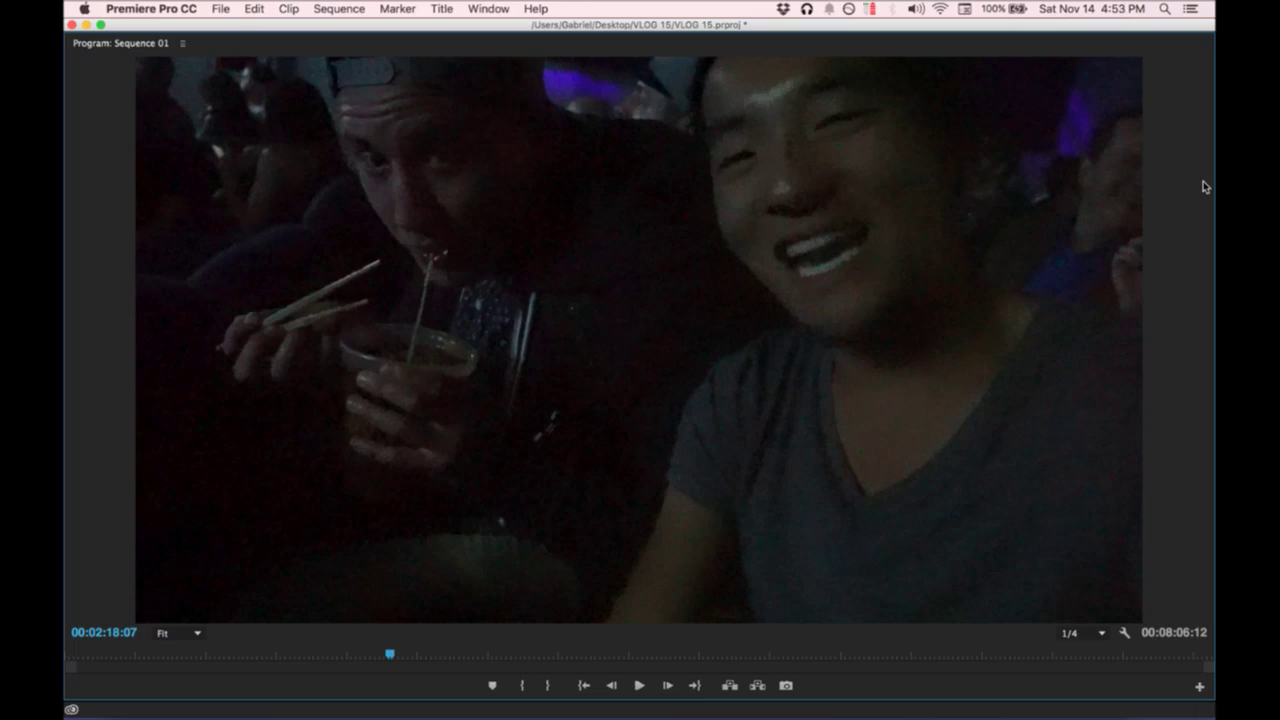
key("ctrl+Up")
left_click(240, 270)
left_click(427, 545)
left_click(428, 546)
Return the playhead to about 00:02:16 and replay that section in the maximized Program monitor.
key("grave")
scroll(860, 514, "right", 5)
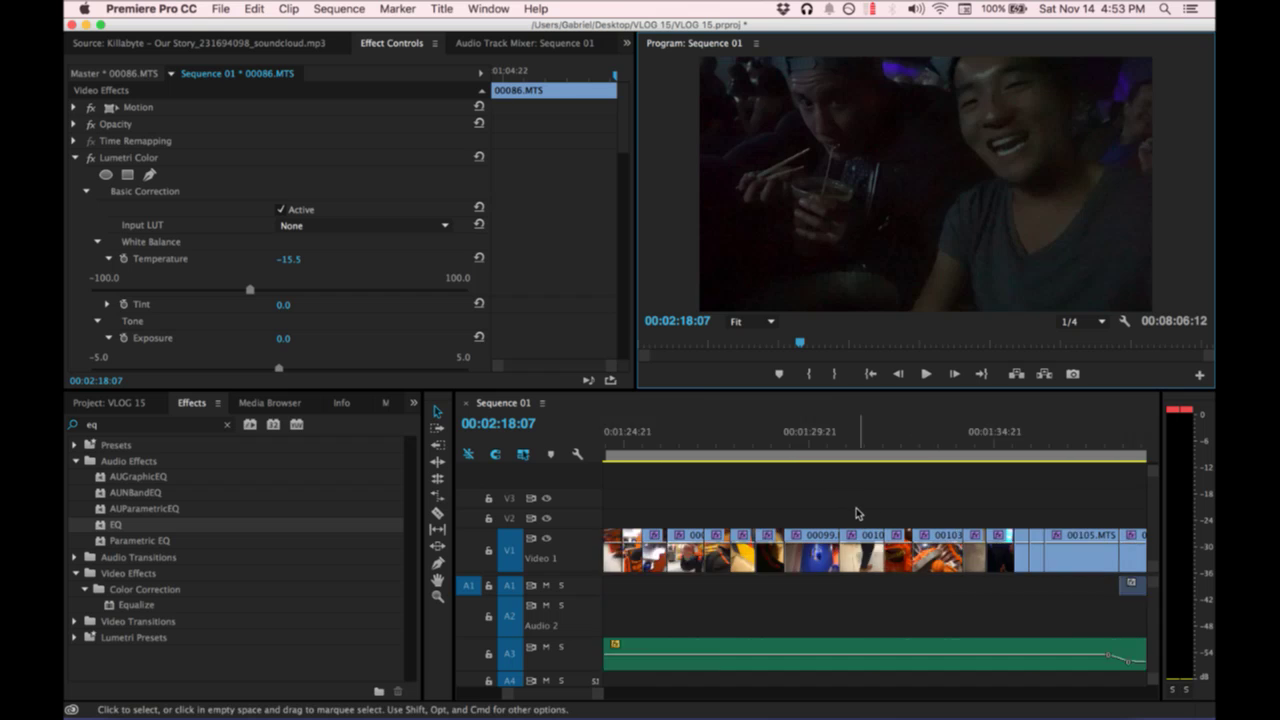
key("space")
key("space")
scroll(856, 510, "right", 1)
scroll(856, 508, "right", 1)
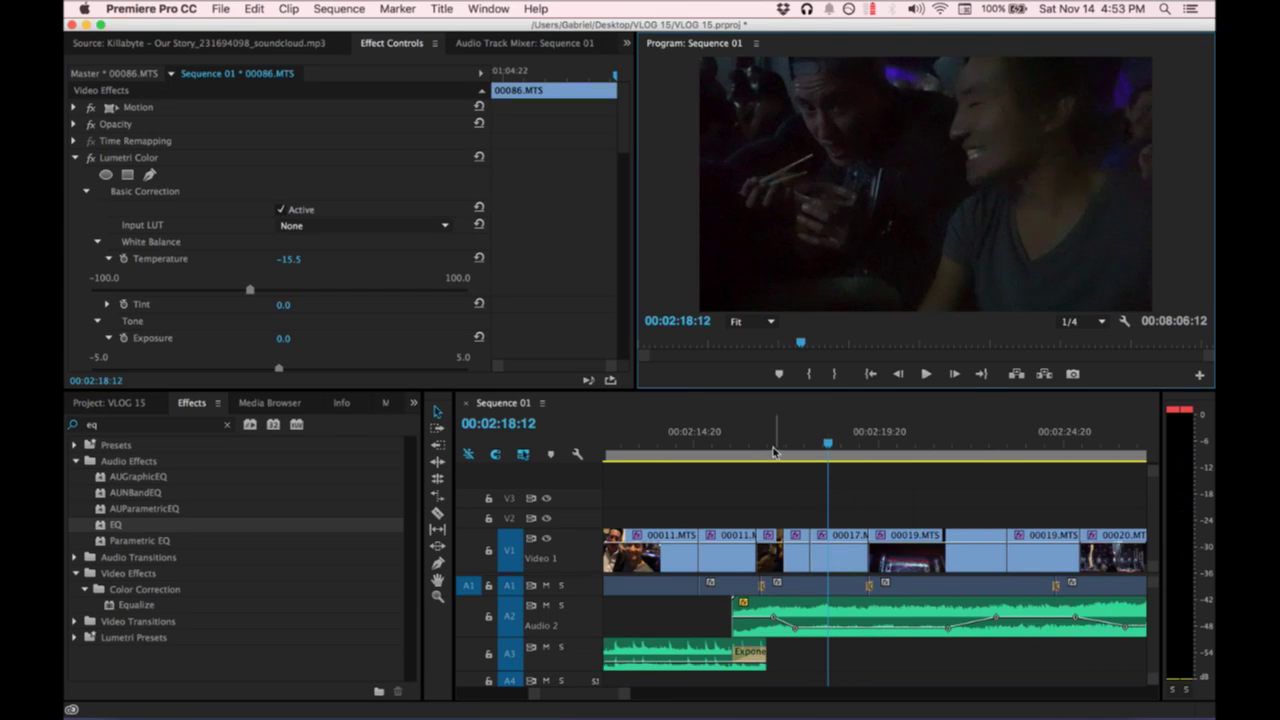
left_click(763, 447)
key("grave")
key("space")
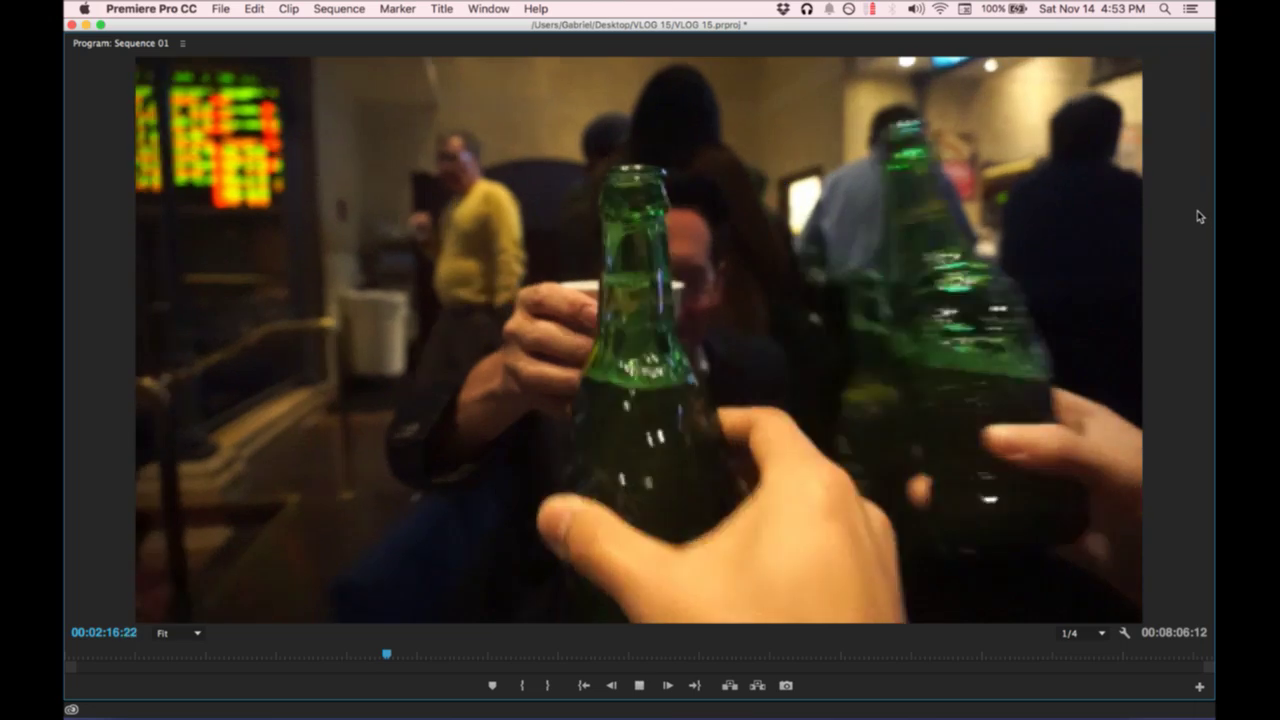
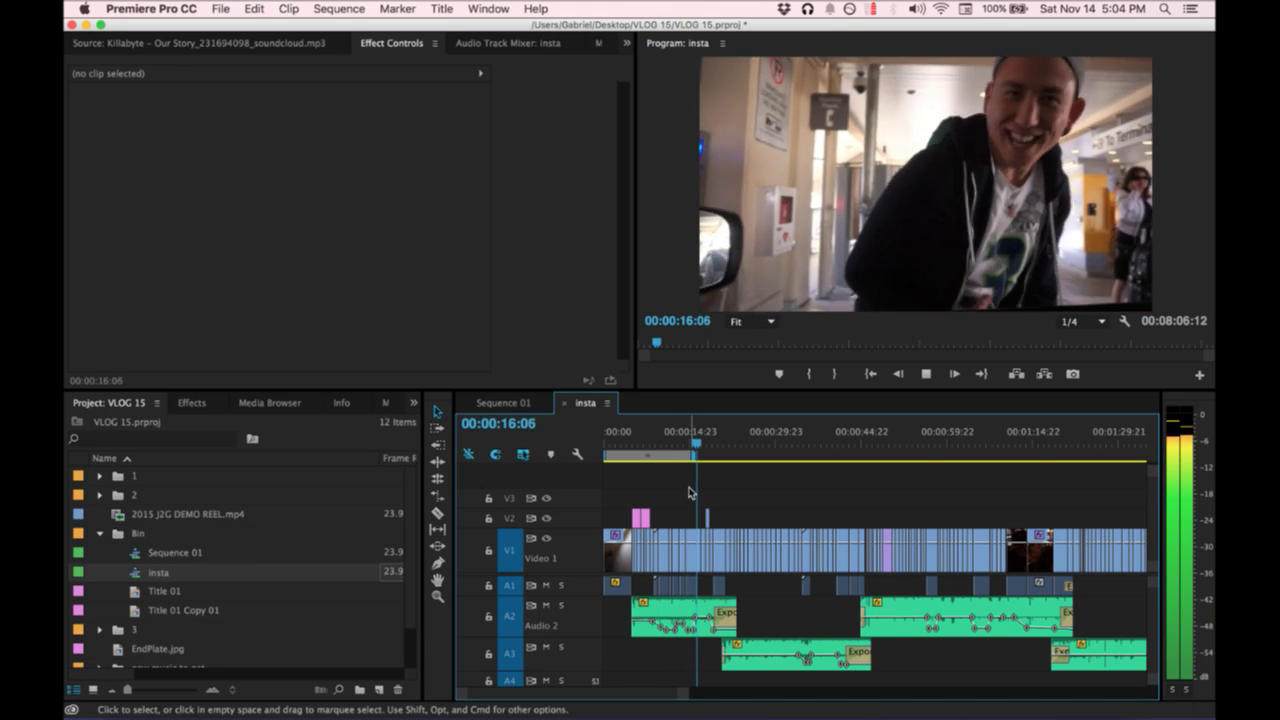
Play the insta sequence from the title section at 00:00:05:18 and stop at 00:00:17:03.
key("space")
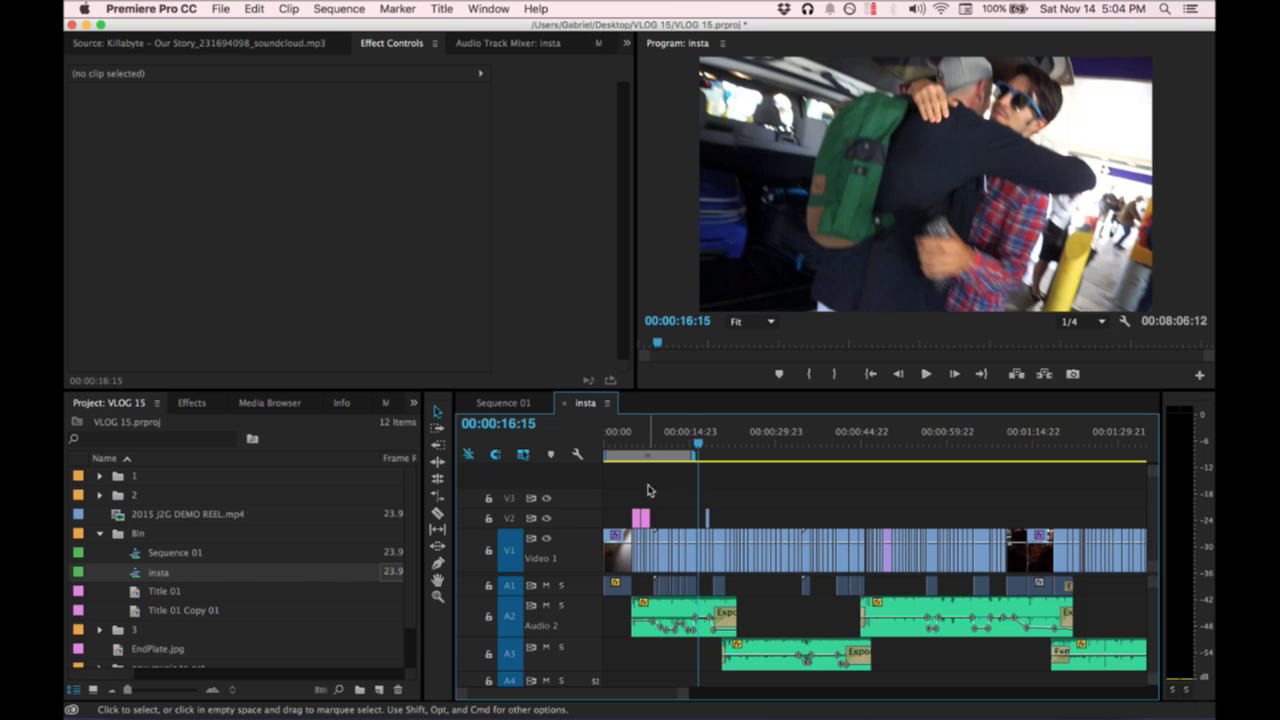
left_click(639, 432)
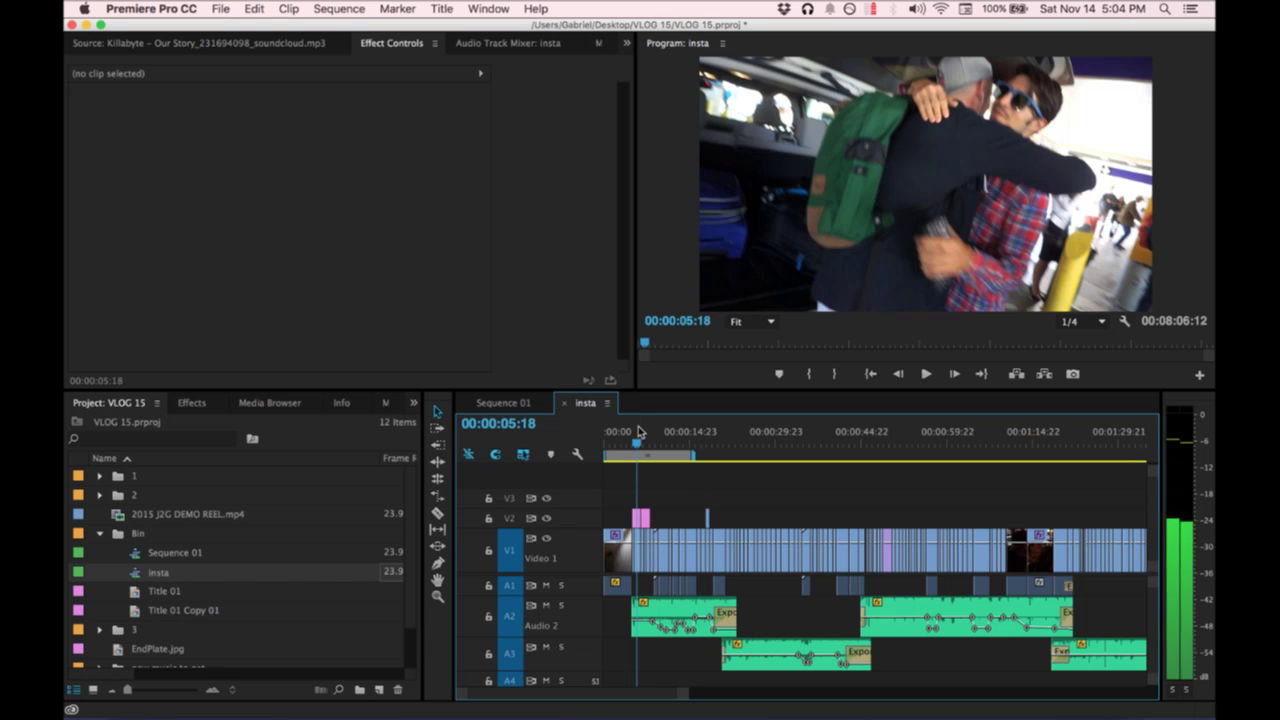
key("space")
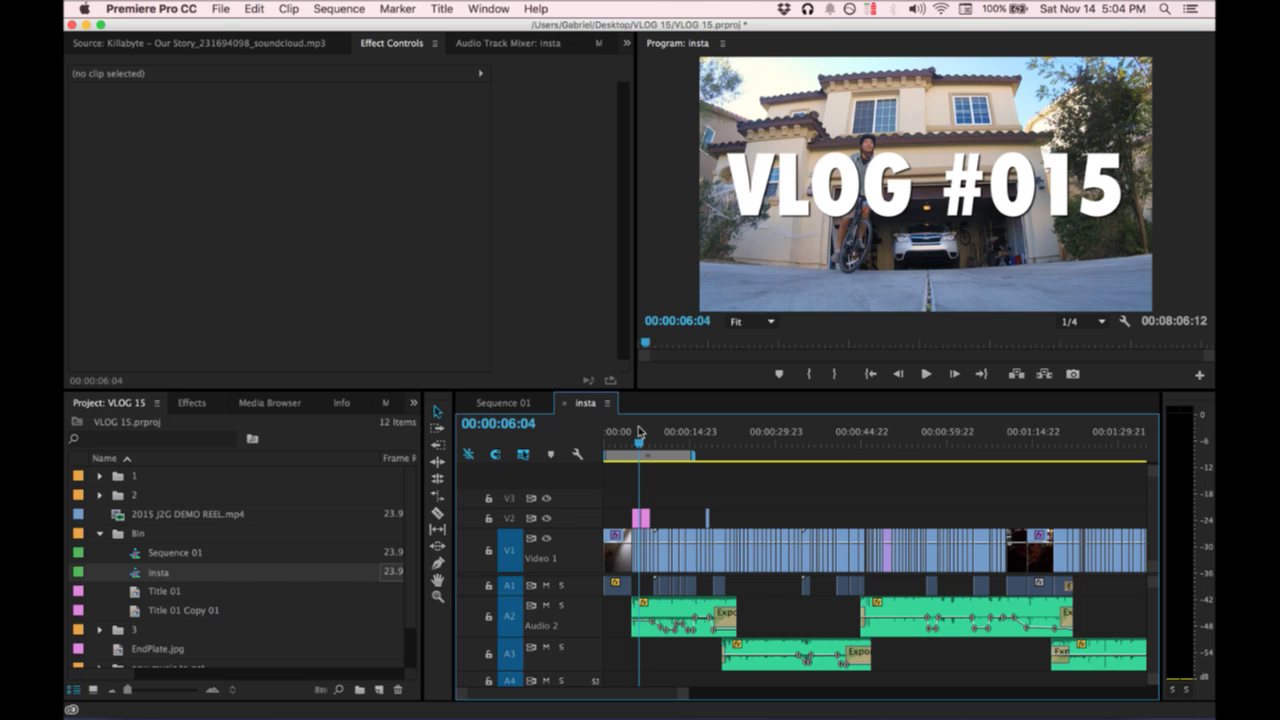
key("space")
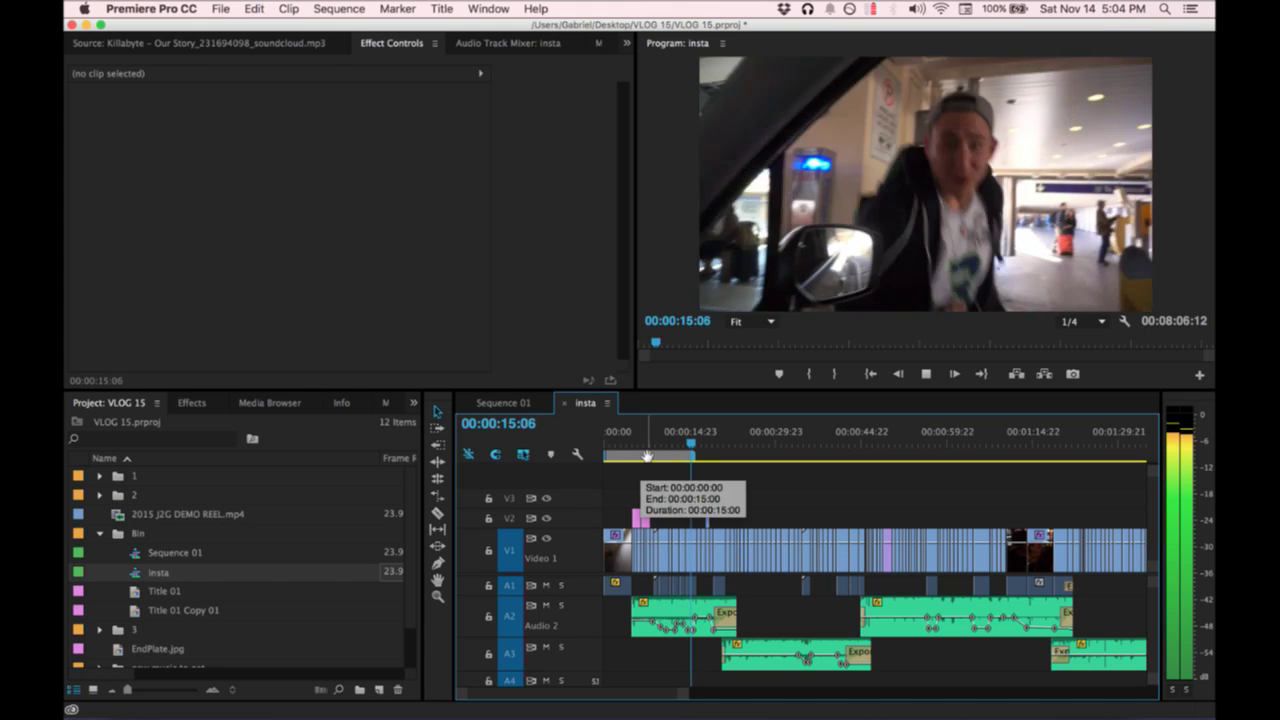
key("space")
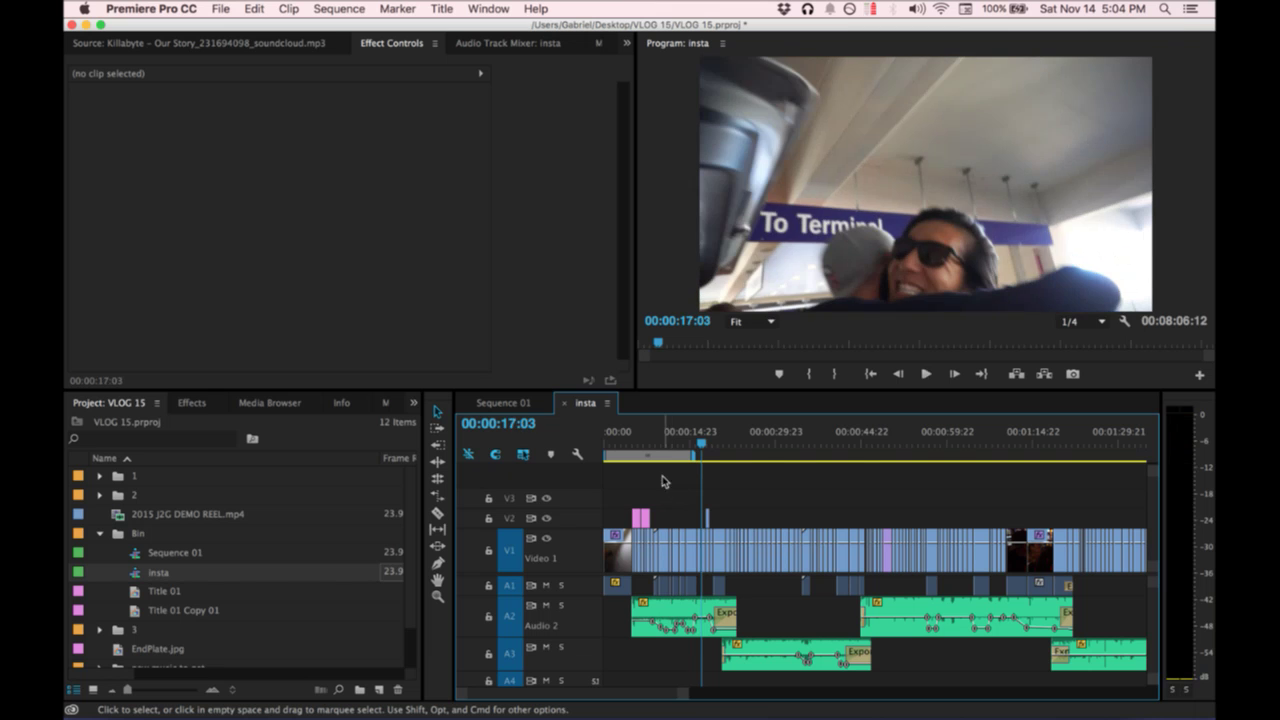
Shift the 15-second work area in the insta sequence to span about 00:00:03 to 00:00:18.
key("=")
key("=")
key("-")
left_click(795, 441)
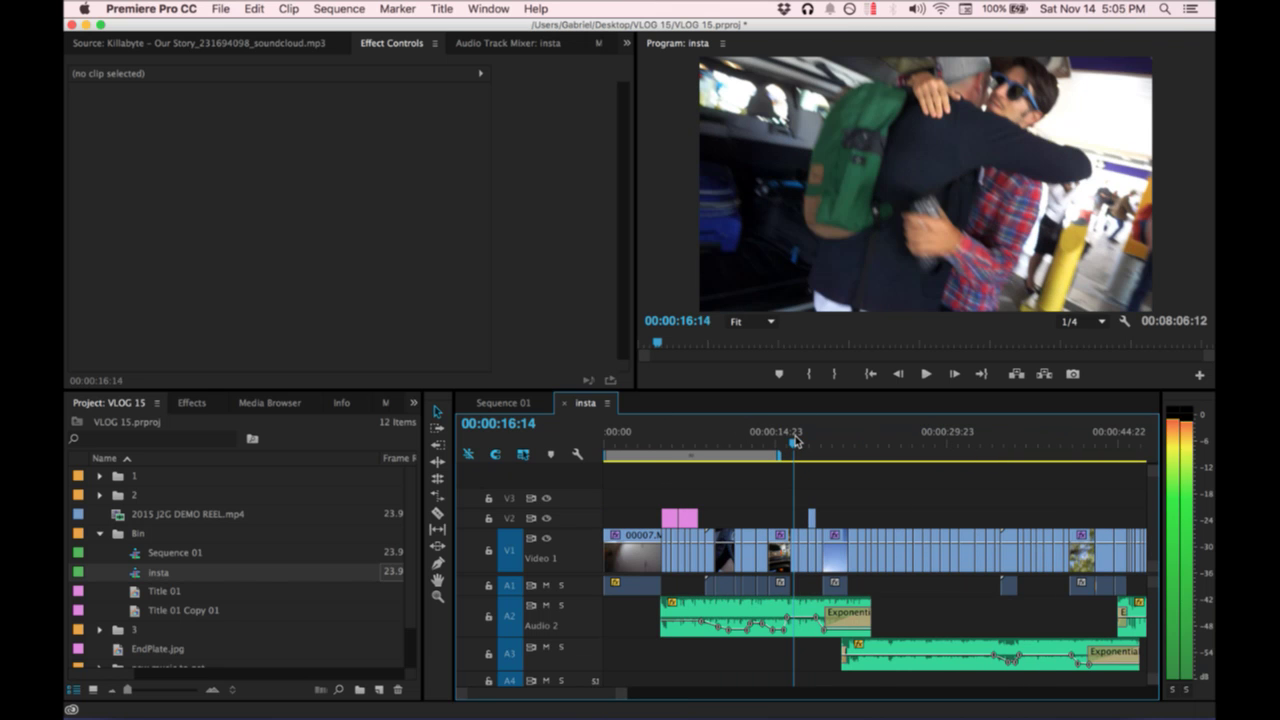
left_click_drag(694, 456, 727, 452)
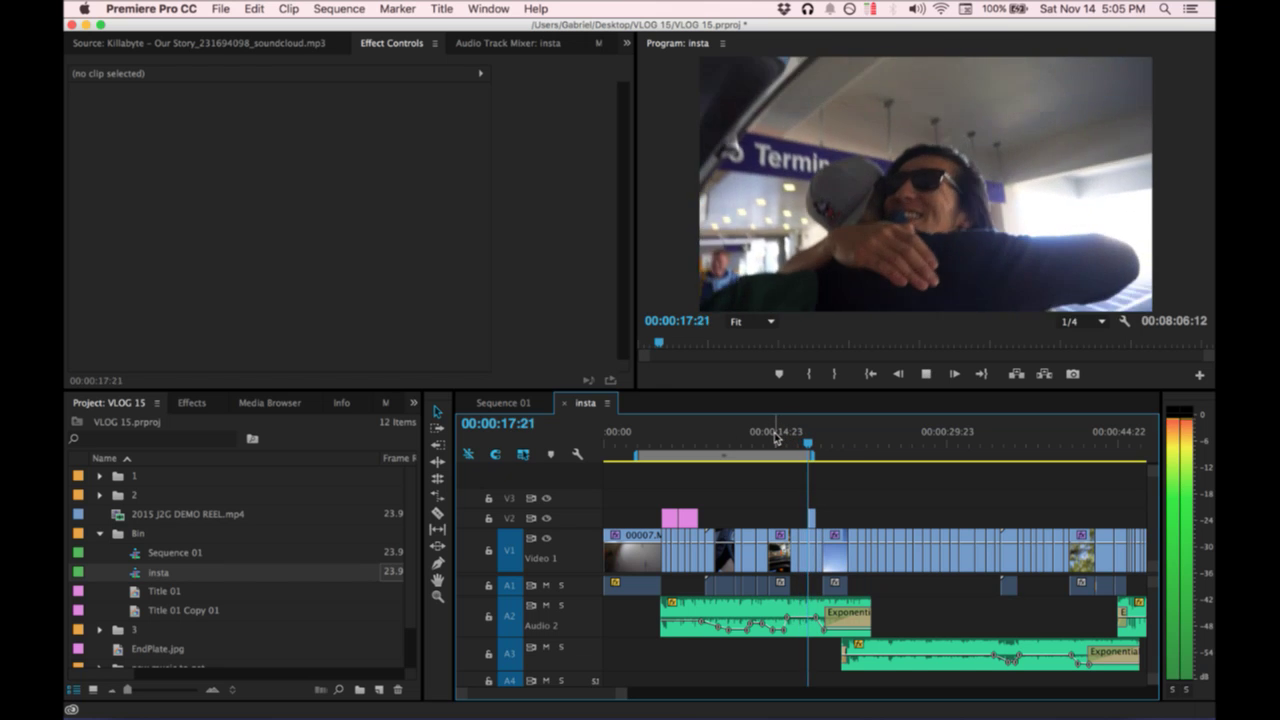
Play the insta sequence from the work area's start to 00:00:05:02 to check the opening.
key("space")
left_click_drag(648, 440, 641, 444)
key("space")
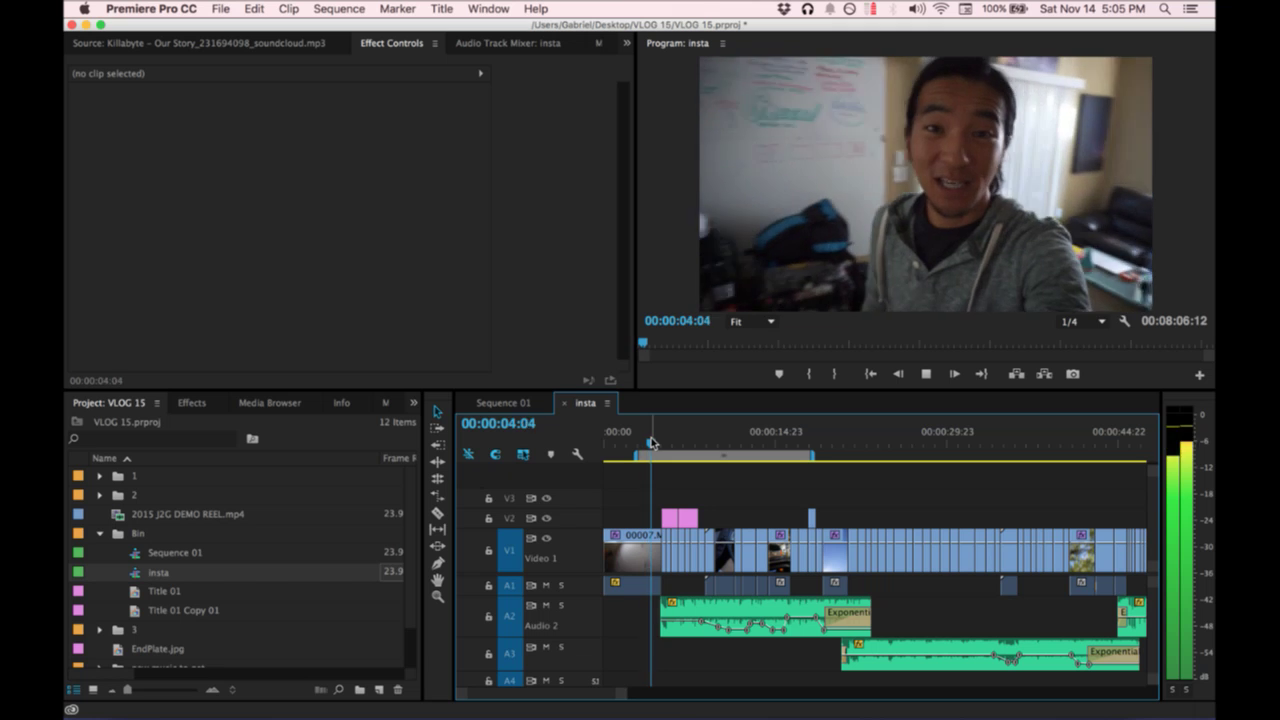
key("space")
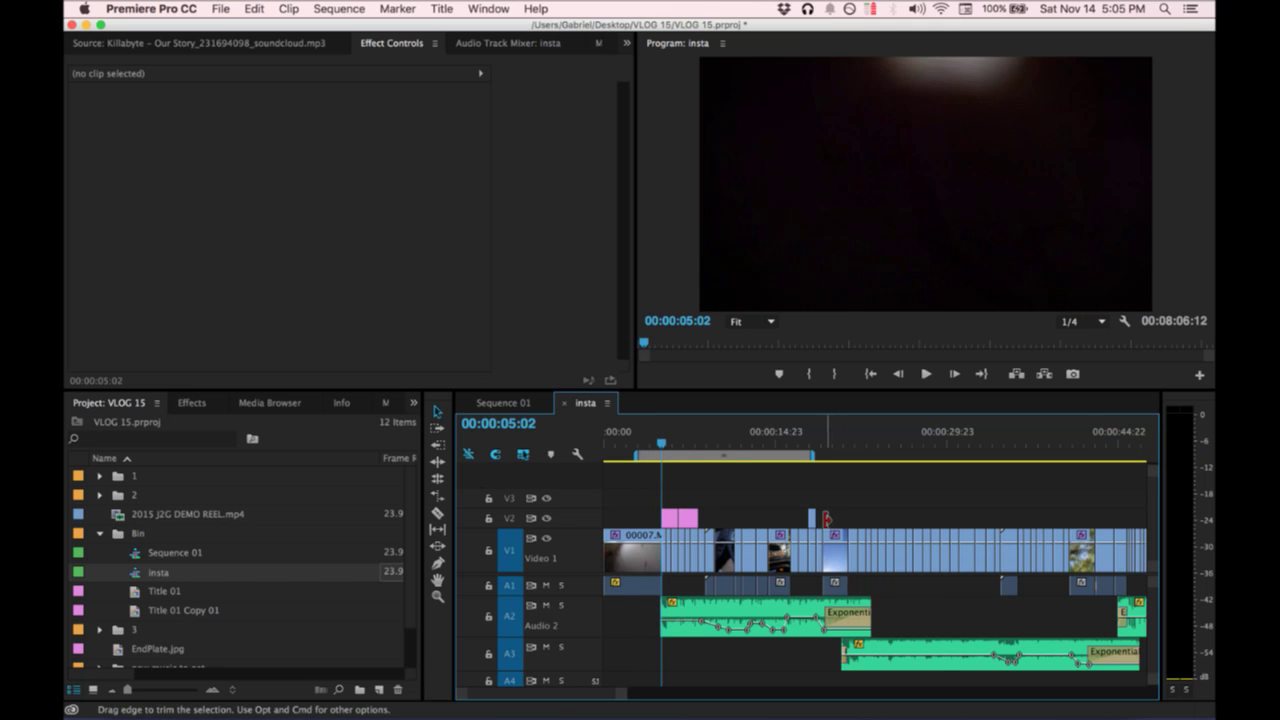
Move 00016.MTS and everything after it about 2 seconds later to open a gap in the timeline.
key("equal")
key("equal")
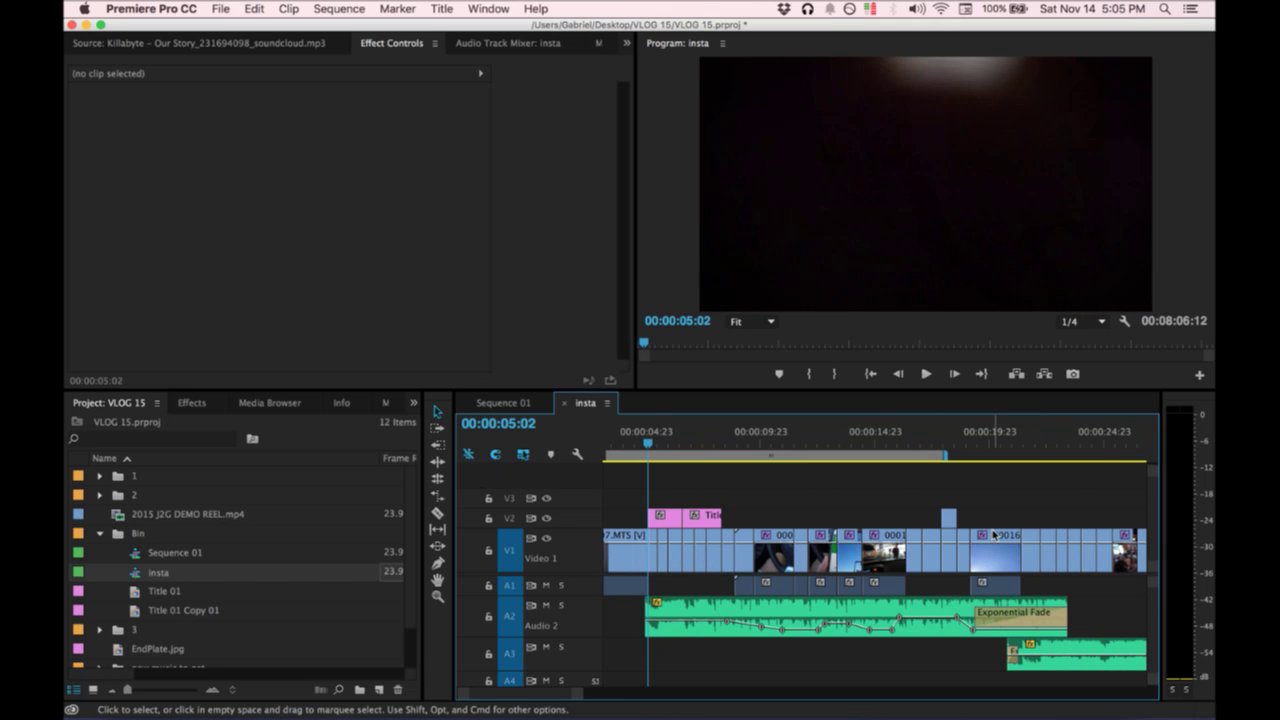
left_click(994, 542)
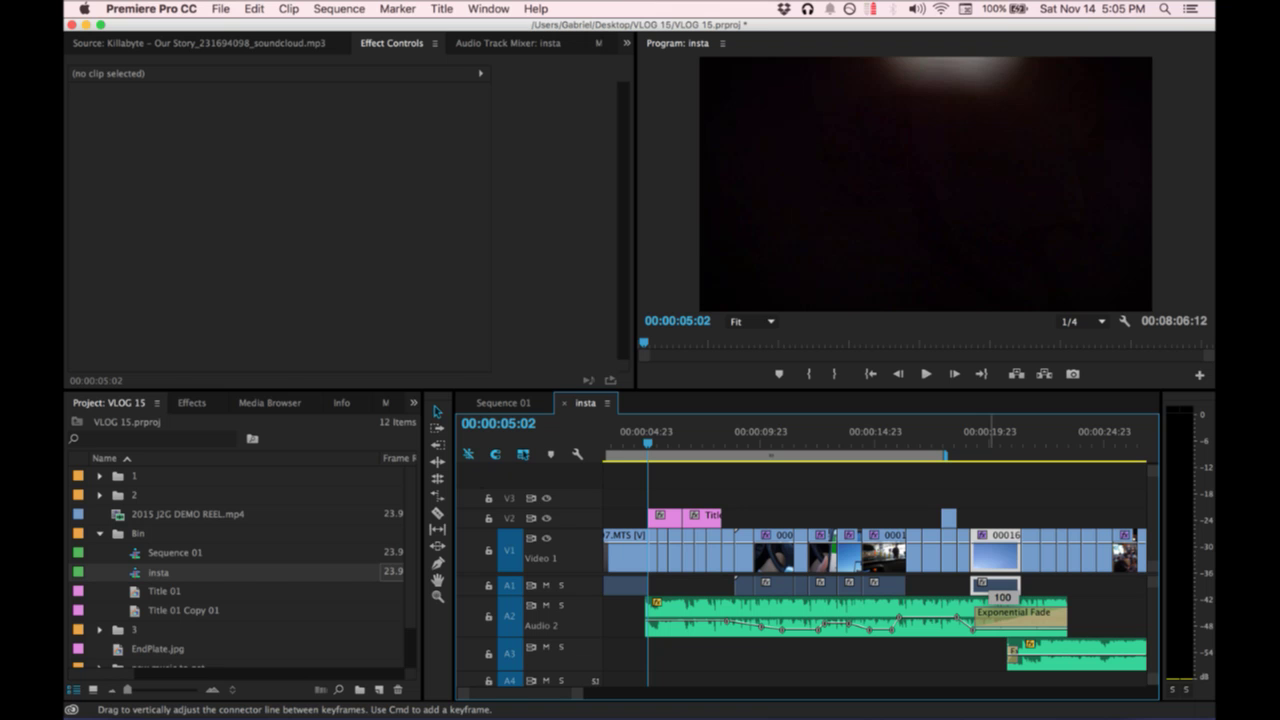
left_click_drag(1001, 533, 1047, 536)
Delete the V1 and V2 clips between the work area's end and the gap, and trim the A2 music to match.
left_click(949, 442)
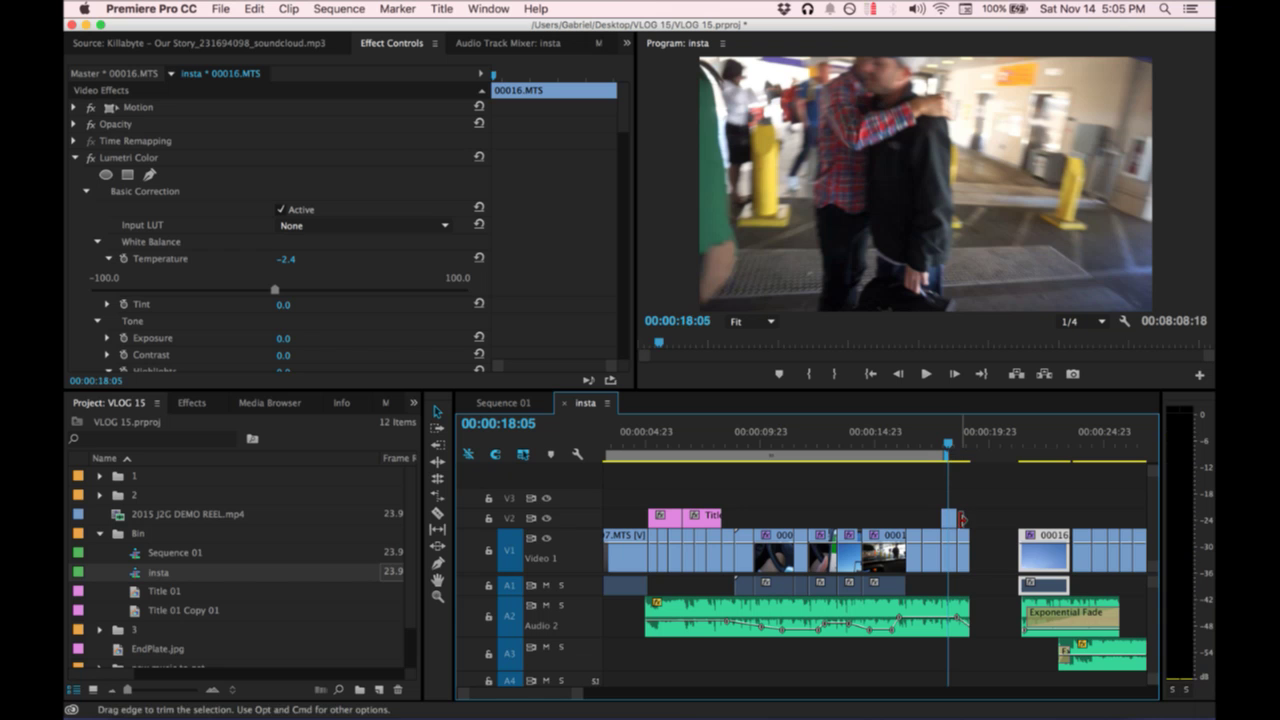
scroll(957, 521, "left", 2)
key("equal")
key("equal")
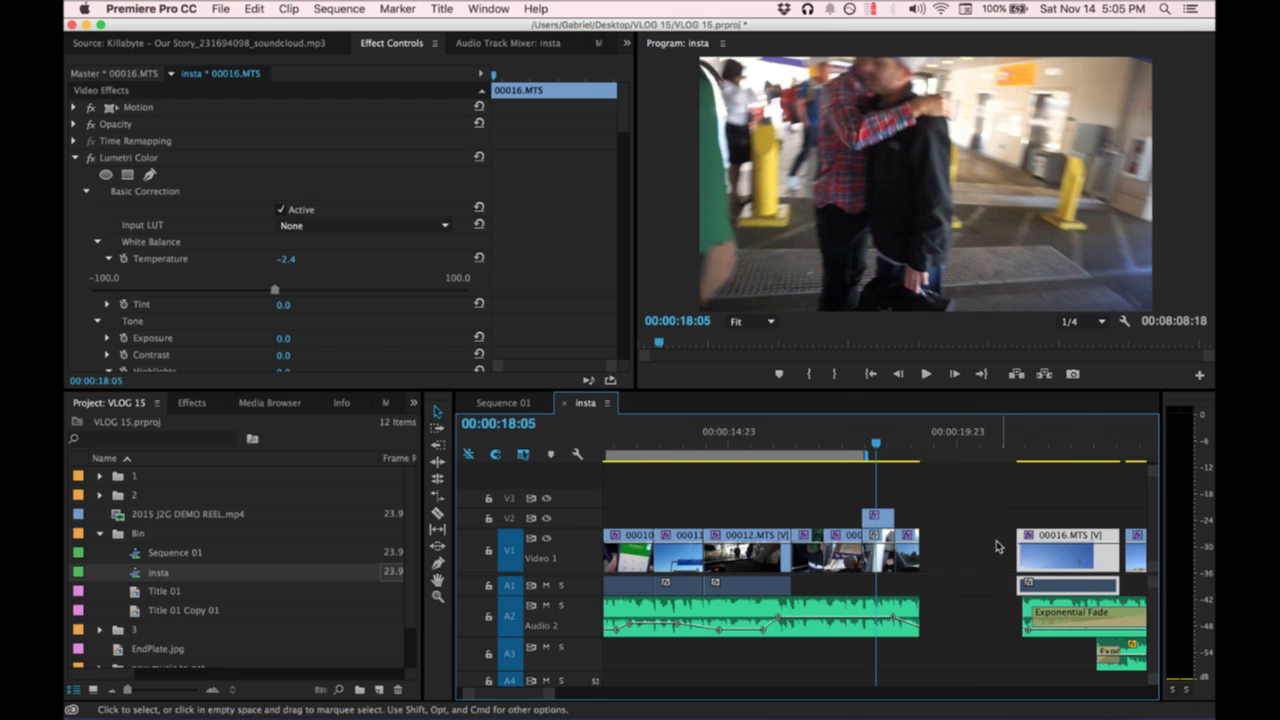
key("Delete")
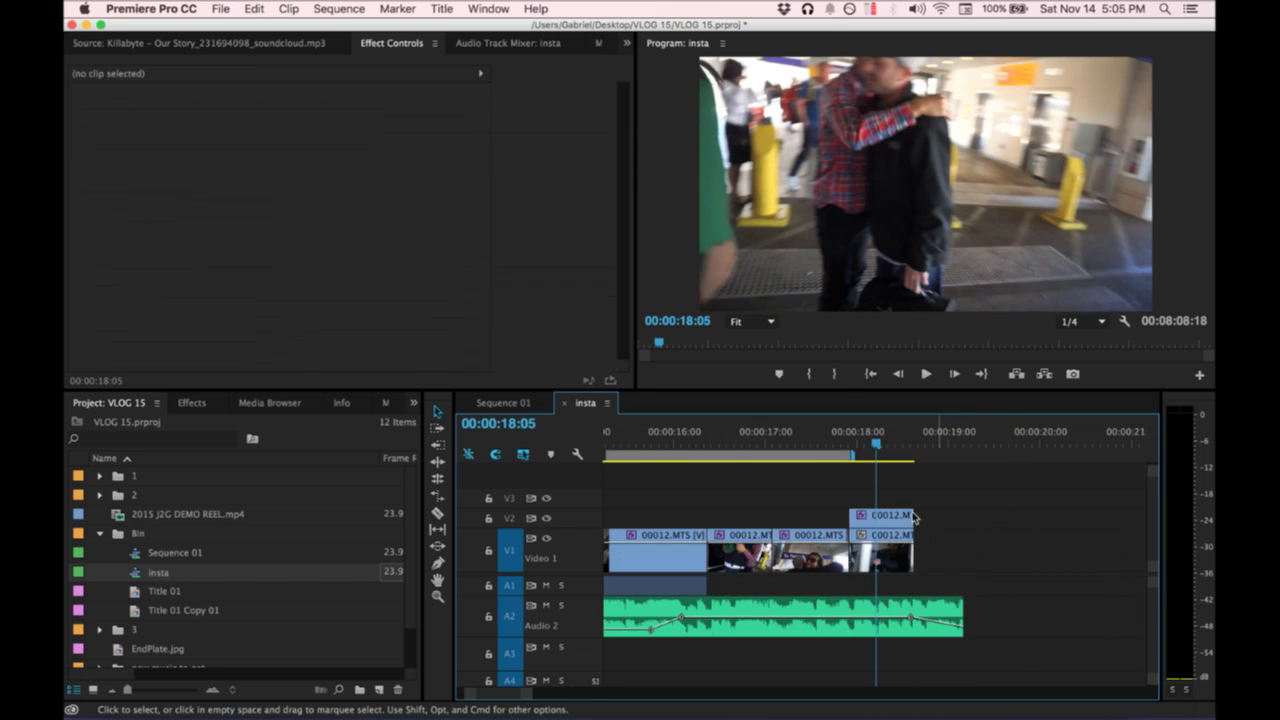
left_click(822, 444)
left_click(884, 520)
key("Delete")
left_click(887, 545)
key("Delete")
left_click_drag(962, 612, 848, 613)
Apply a Cross Dissolve to the end of the last 00012.MTS clip before the gap.
left_click(192, 403)
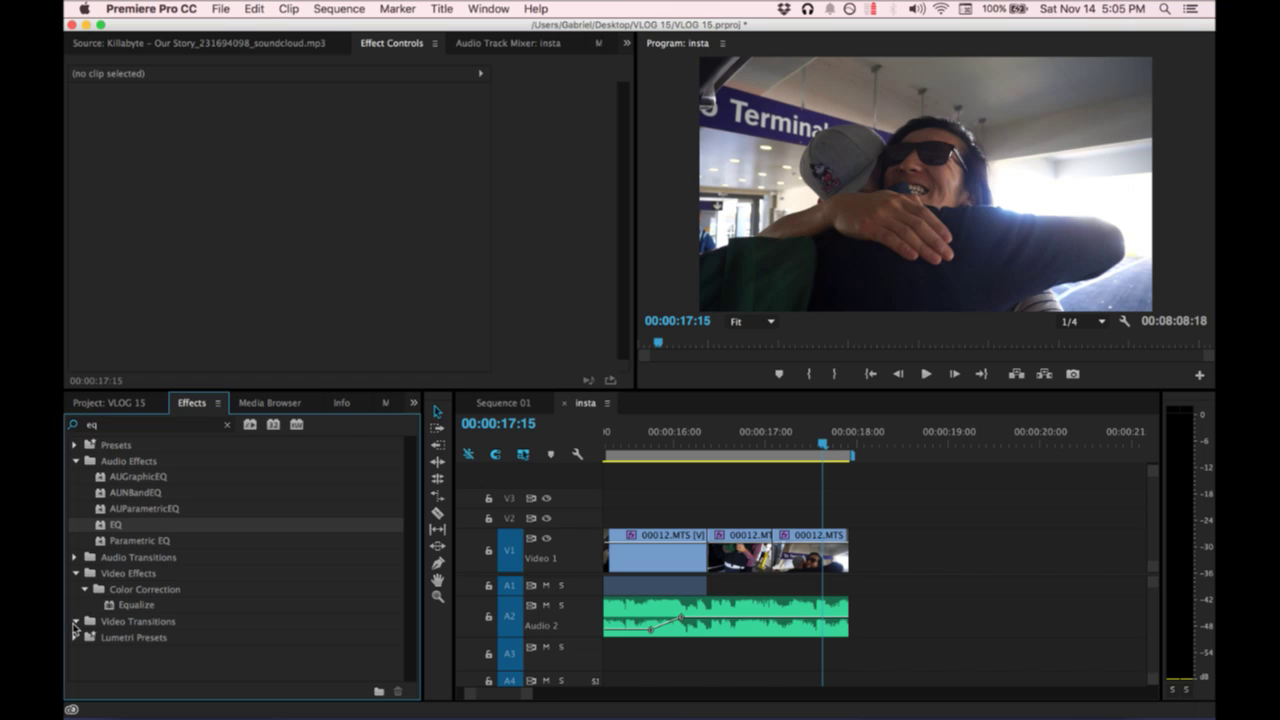
left_click(226, 425)
left_click(75, 509)
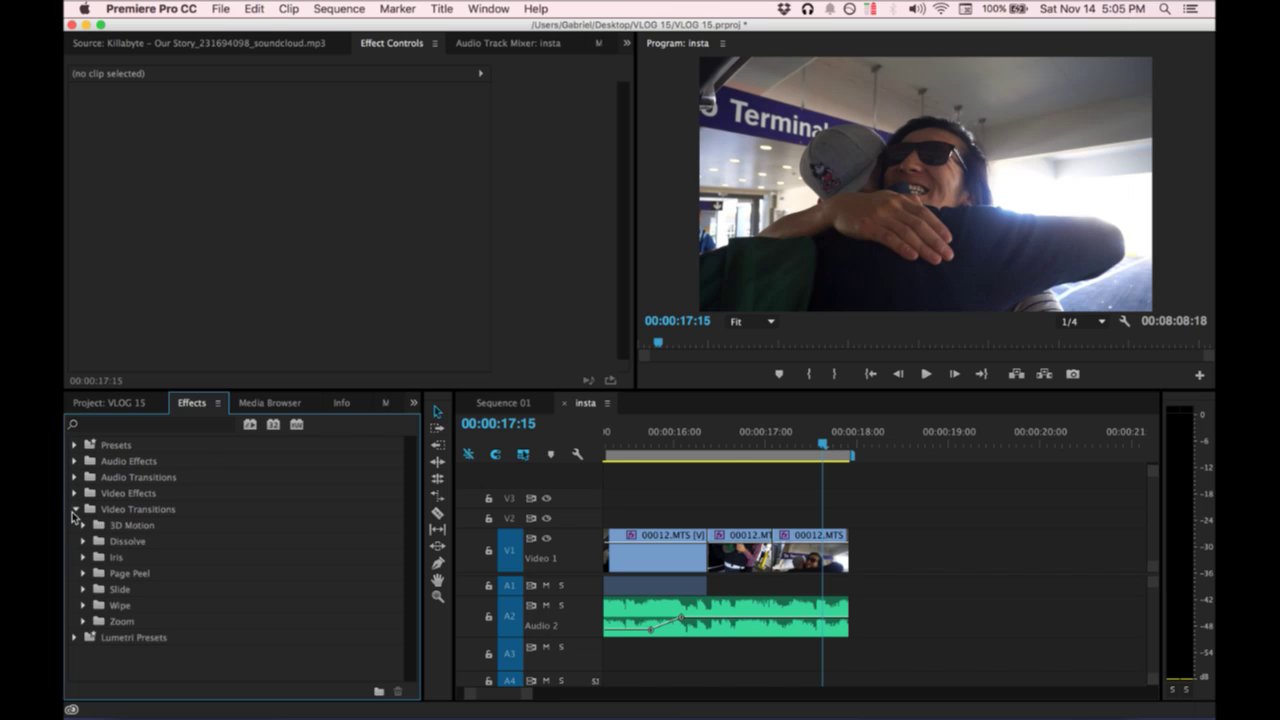
left_click(85, 541)
left_click_drag(140, 572, 786, 520)
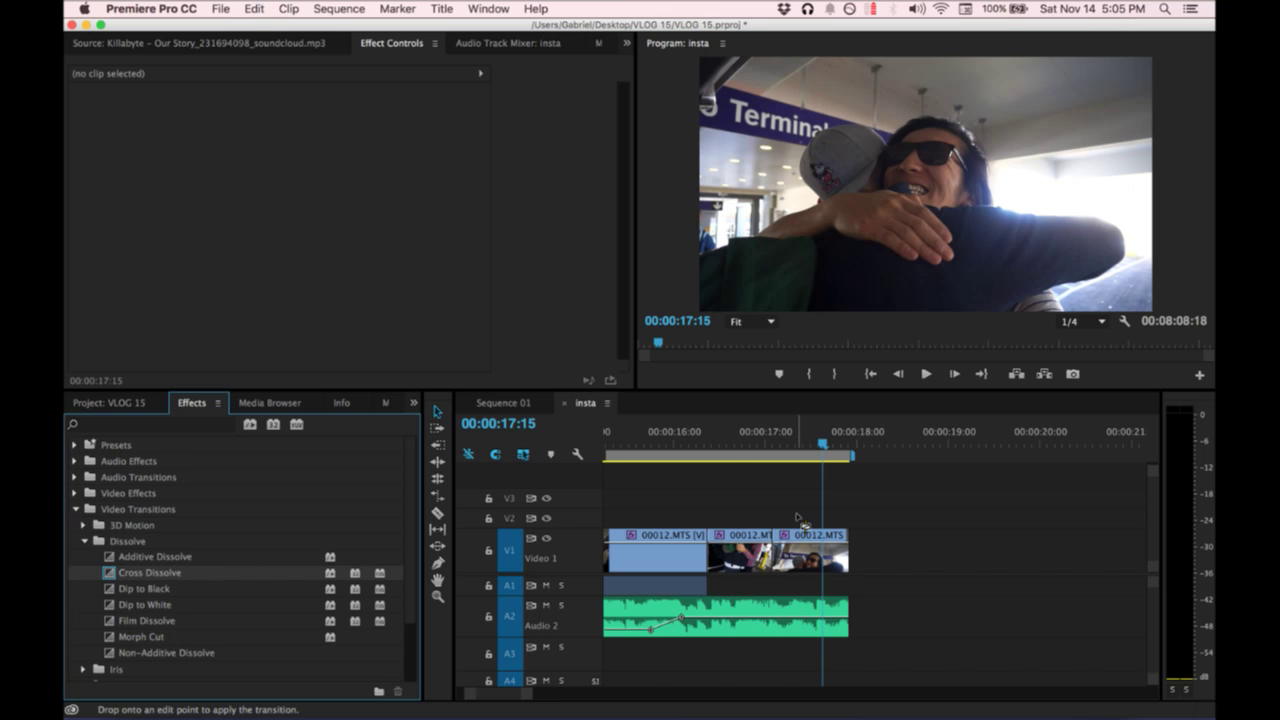
left_click_drag(850, 560, 455, 617)
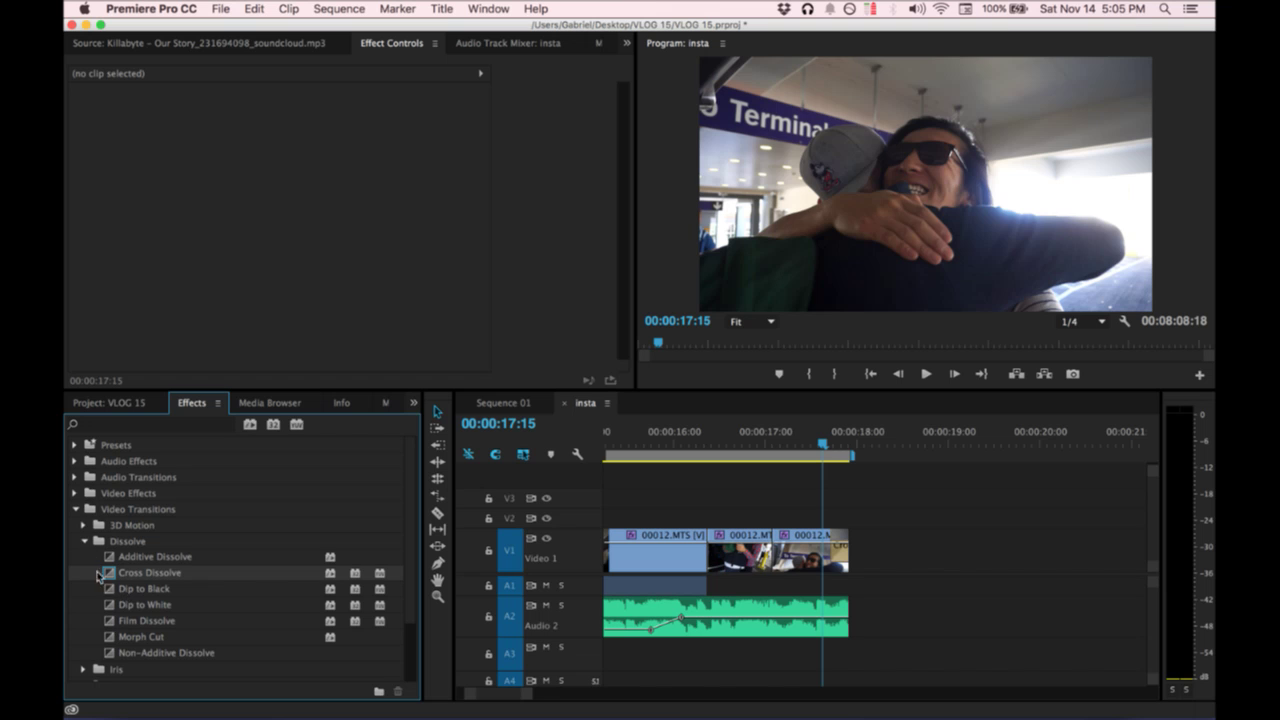
Apply an Exponential Fade to the end of the A2 music before the gap.
left_click(76, 478)
left_click(85, 493)
left_click_drag(150, 540, 848, 615)
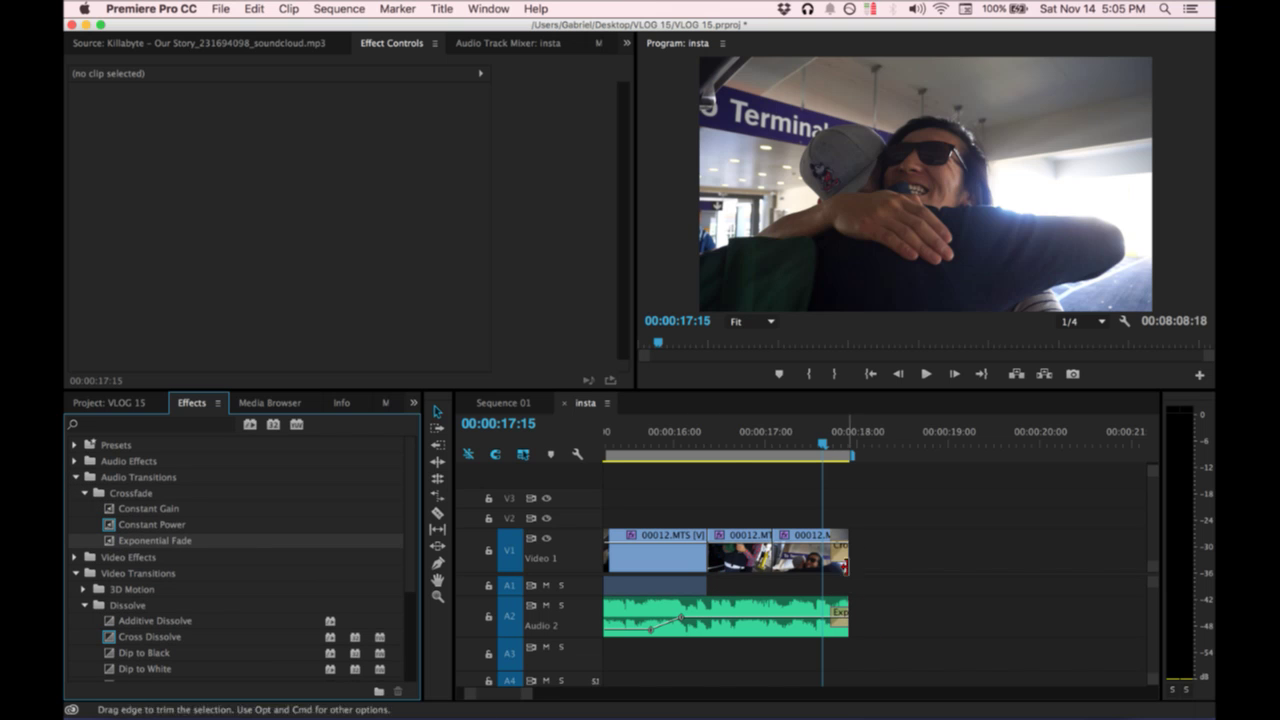
Cut the opening 00007.MTS clip at the start of the work area, just before 00:00:03:00.
left_click(826, 444)
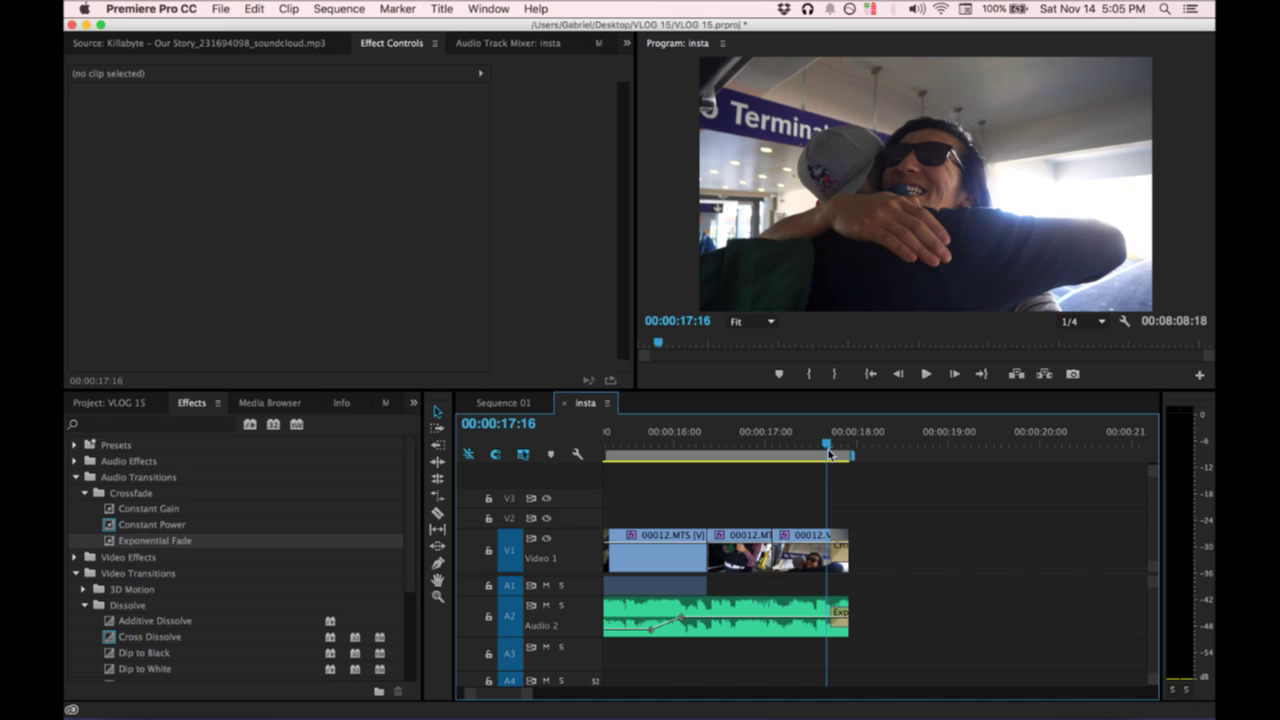
left_click_drag(828, 449, 831, 450)
key("minus")
key("minus")
key("minus")
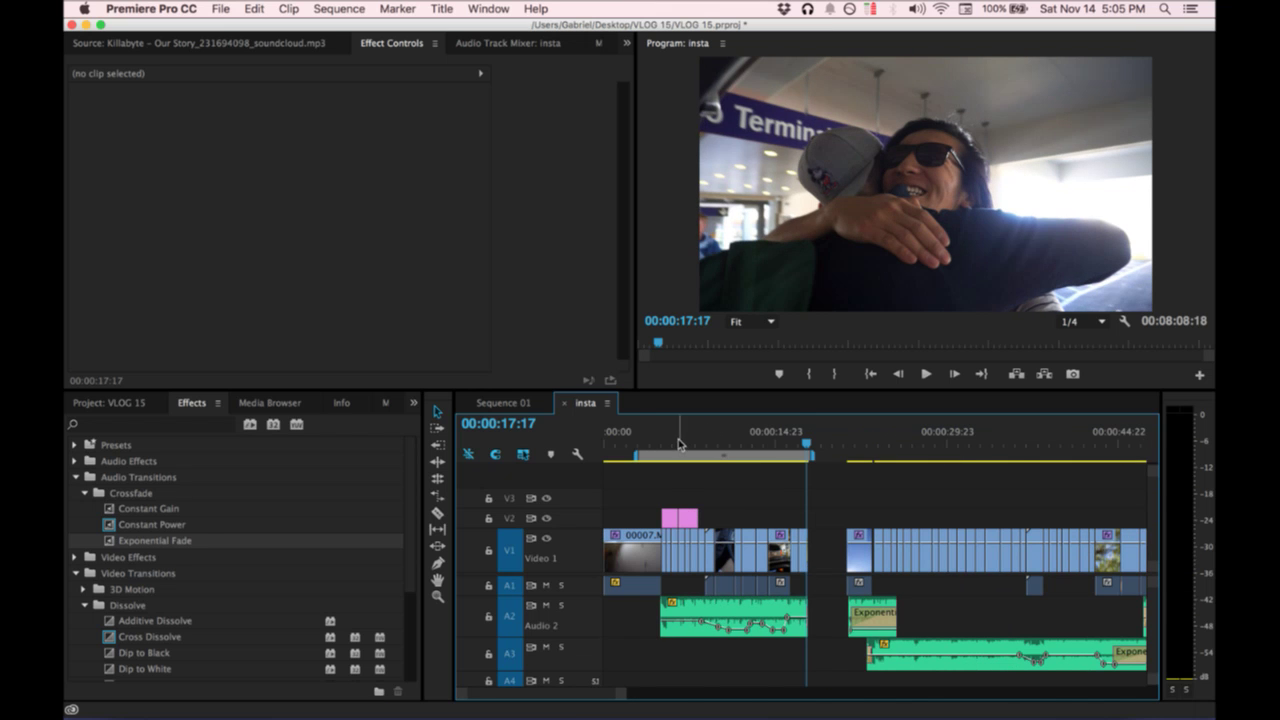
left_click(640, 441)
key("equal")
key("equal")
key("equal")
key("c")
scroll(877, 540, "right", 1)
left_click_drag(834, 450, 837, 448)
left_click(824, 540)
Trim the start of the second 00007.MTS piece to 00:00:03:01.
key("space")
key("v")
left_click_drag(823, 545, 837, 533)
Try trimming the second 00007.MTS piece's start further to about 00:00:03:03, replay it and undo the trim.
left_click_drag(834, 446, 841, 448)
left_click_drag(839, 528, 843, 530)
key("space")
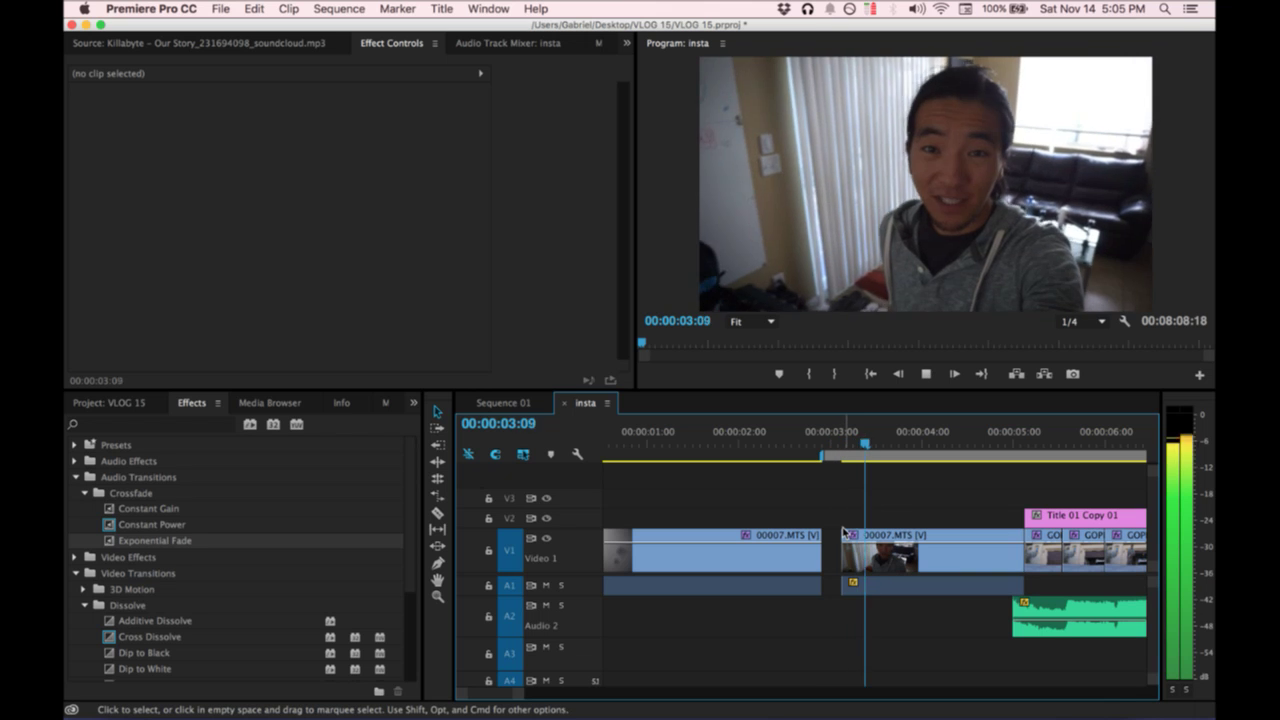
left_click(847, 441)
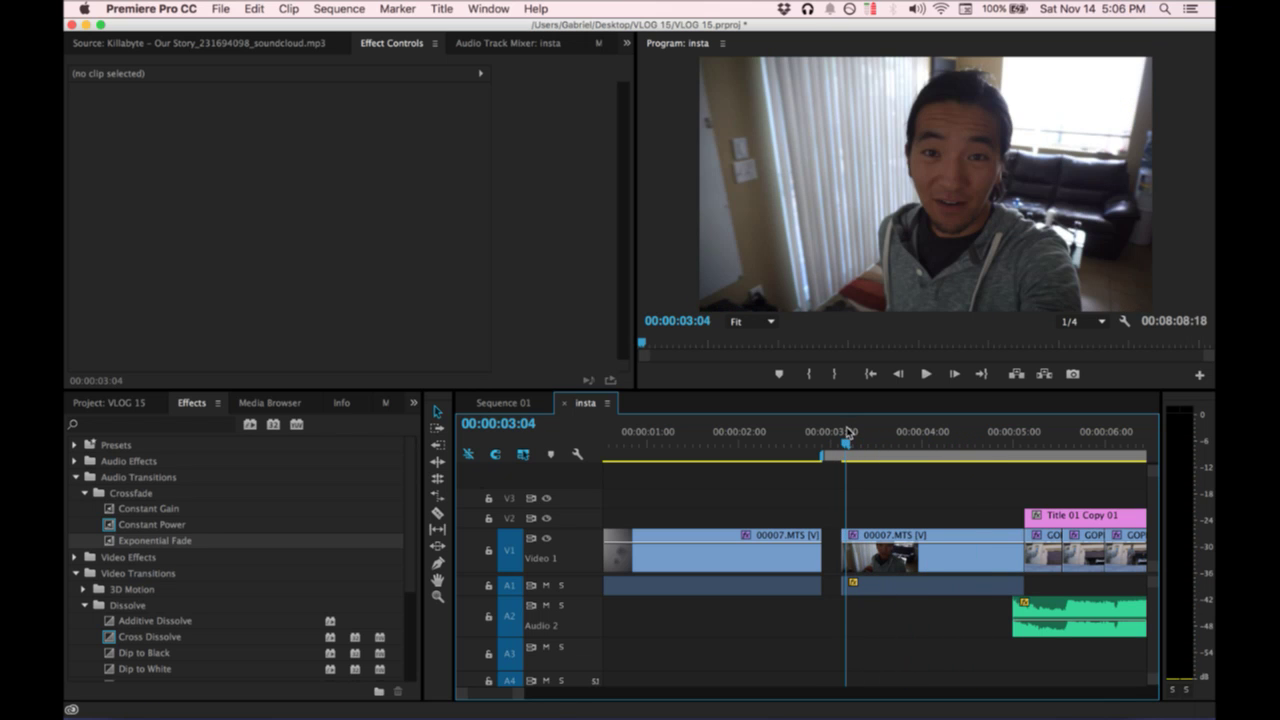
key("super+z")
Add an Exponential Fade to the audio and a Cross Dissolve to the video at the start of the second 00007.MTS piece.
left_click_drag(845, 443, 836, 444)
left_click_drag(130, 540, 733, 555)
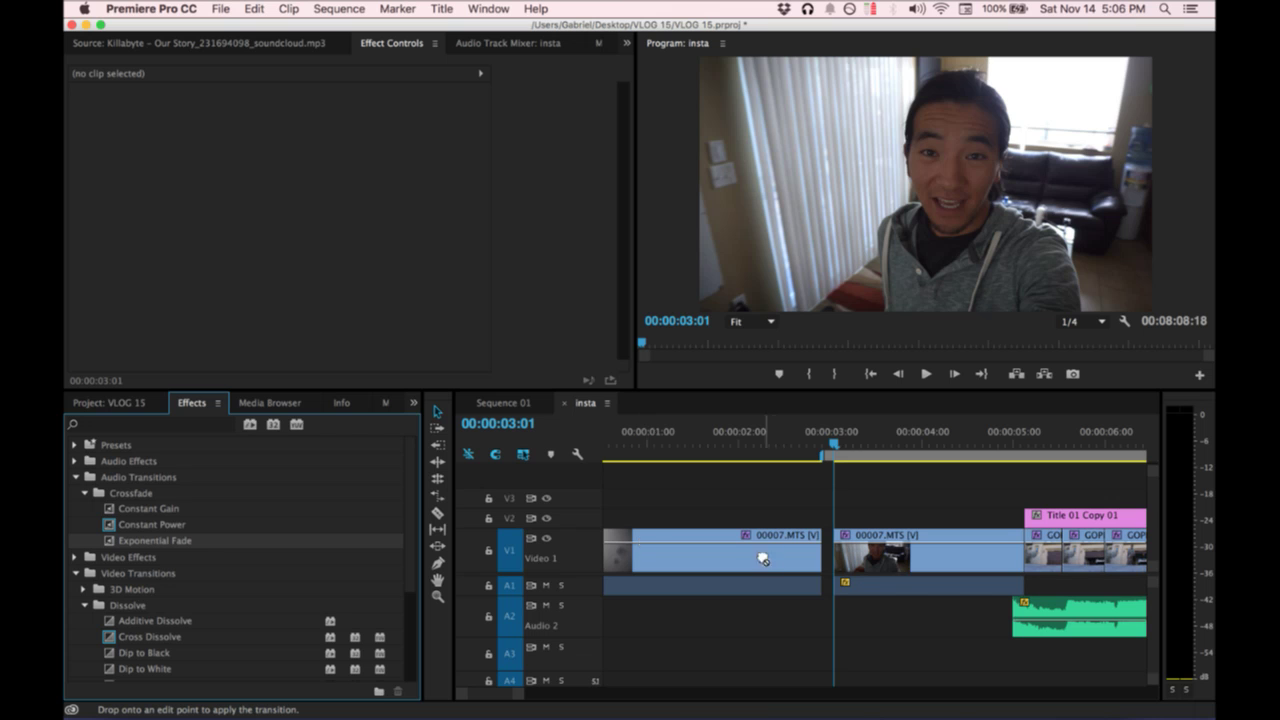
left_click_drag(843, 587, 843, 587)
left_click_drag(140, 637, 844, 549)
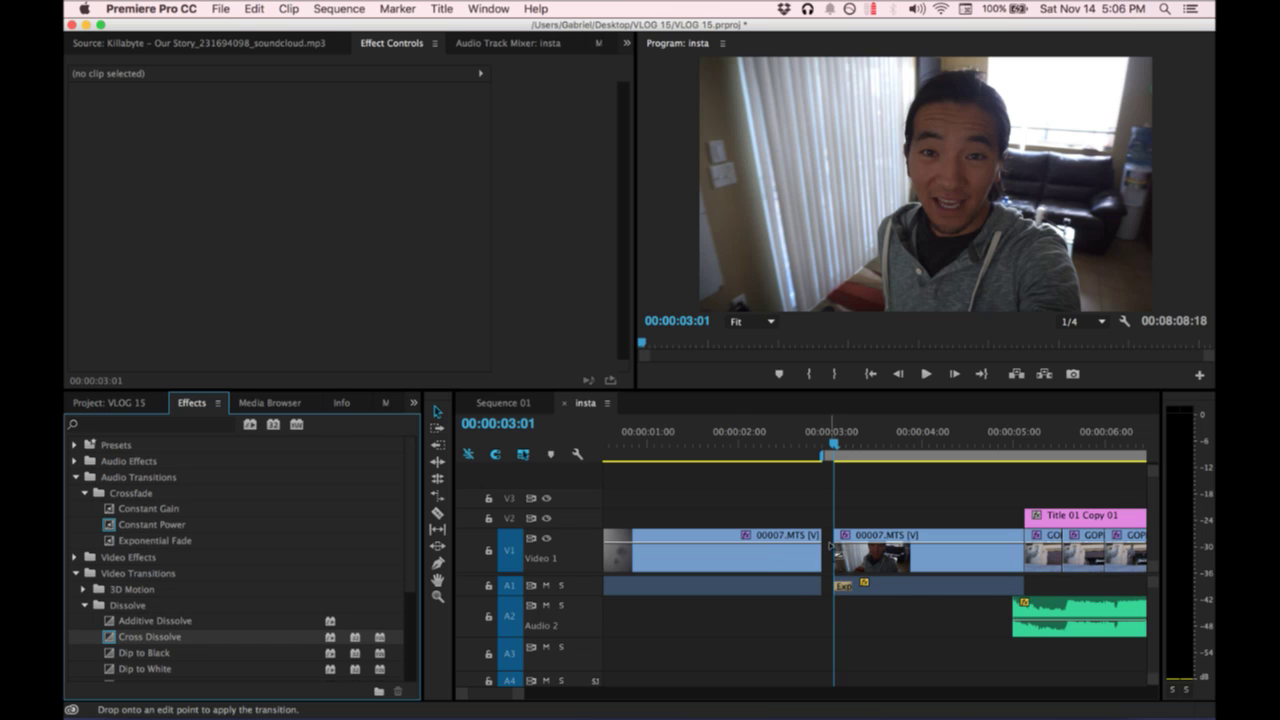
Shorten the Cross Dissolve and Exponential Fade at the start of the second 00007.MTS piece to about one frame and play it back.
key("equal")
key("equal")
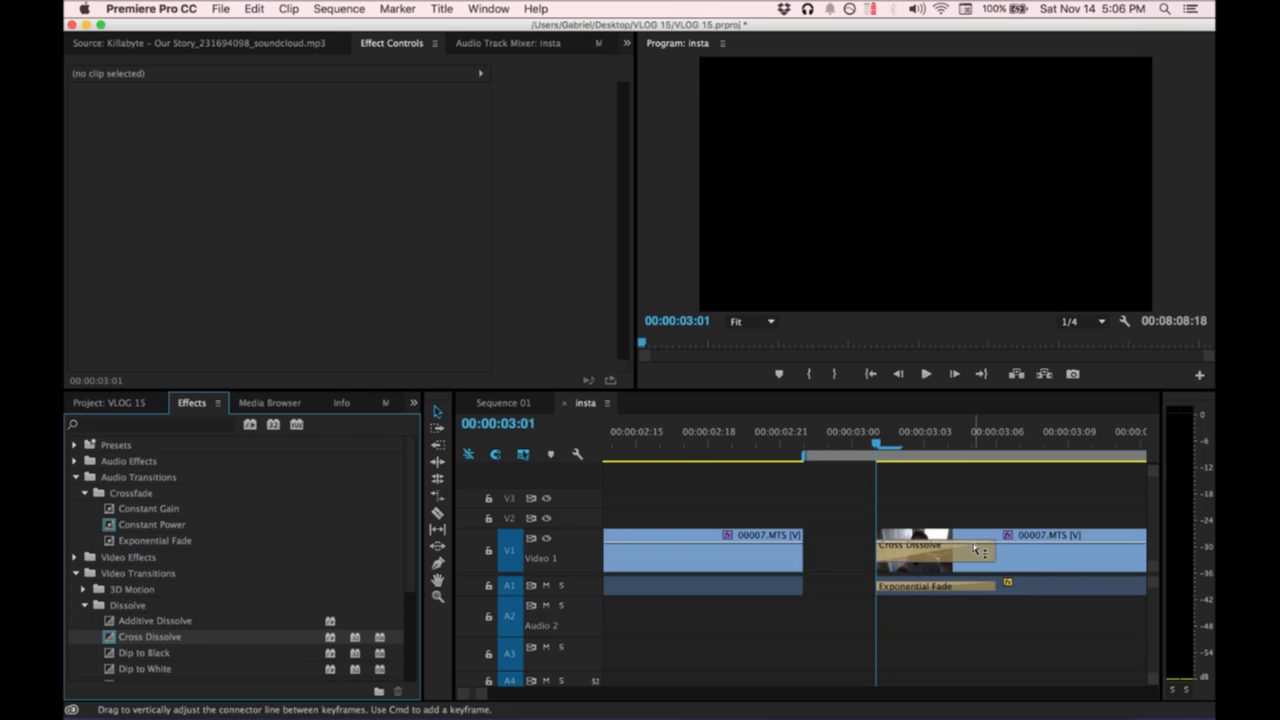
left_click_drag(991, 546, 898, 550)
left_click(1000, 586)
left_click_drag(993, 586, 908, 586)
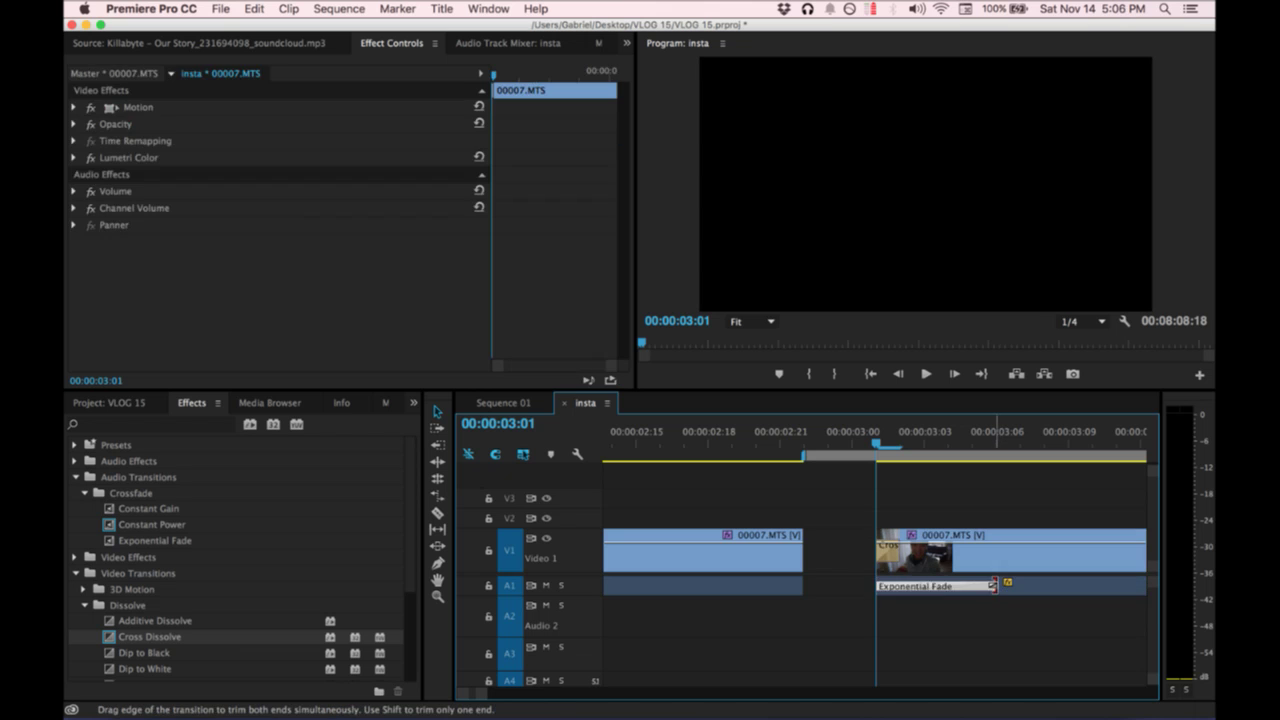
key("space")
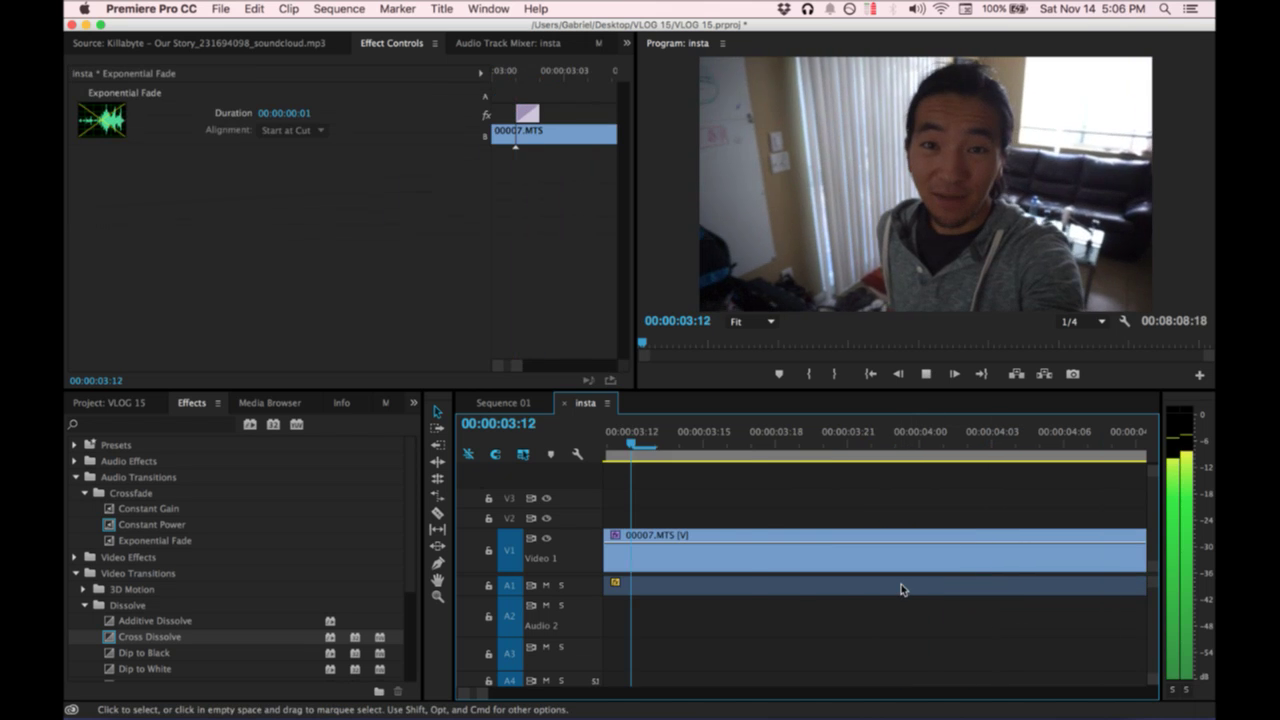
key("space")
scroll(671, 494, "left", 3)
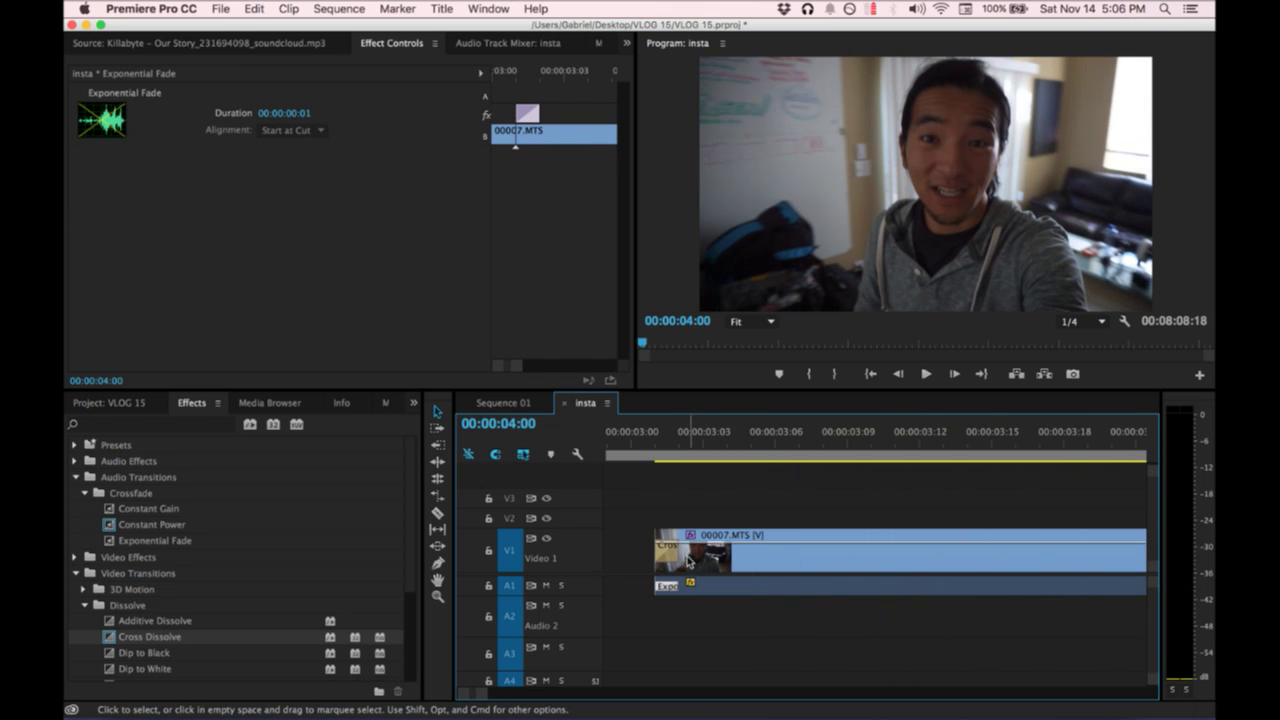
Trim the second 00007.MTS piece's start to 00:00:03:02 and play the opening through the VLOG #015 title.
left_click_drag(657, 549, 673, 549)
left_click(660, 431)
key("minus")
key("minus")
key("minus")
key("minus")
key("minus")
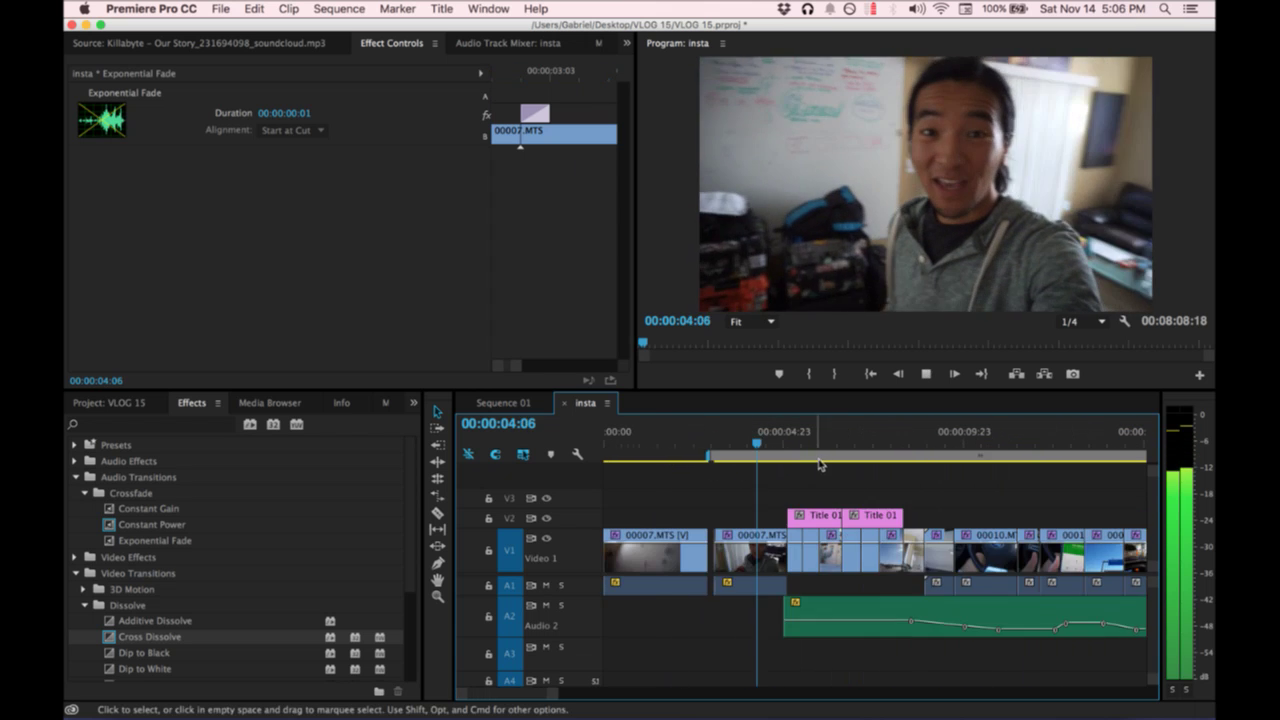
scroll(814, 466, "right", 2)
key("space")
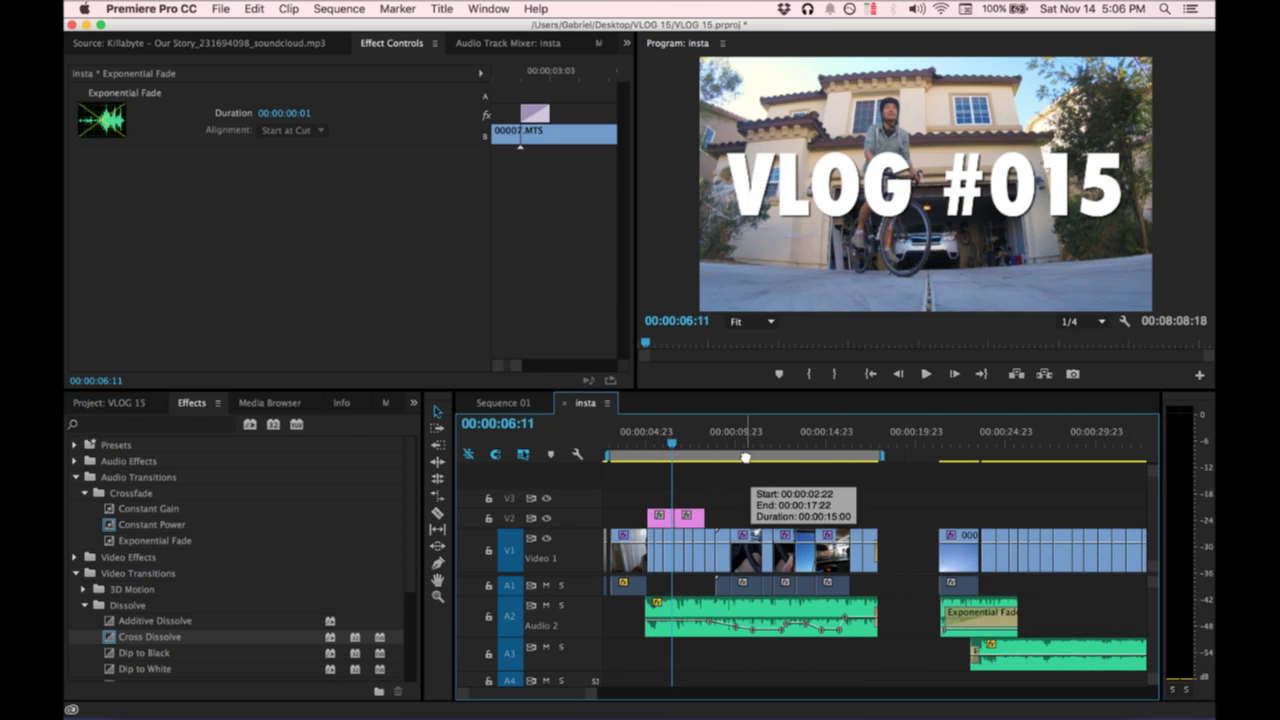
Shift the 15-second work area to run from 00:00:03:03 to 00:00:18:03.
left_click(627, 441)
key("equal")
key("equal")
key("equal")
key("minus")
left_click_drag(796, 448, 821, 450)
key("minus")
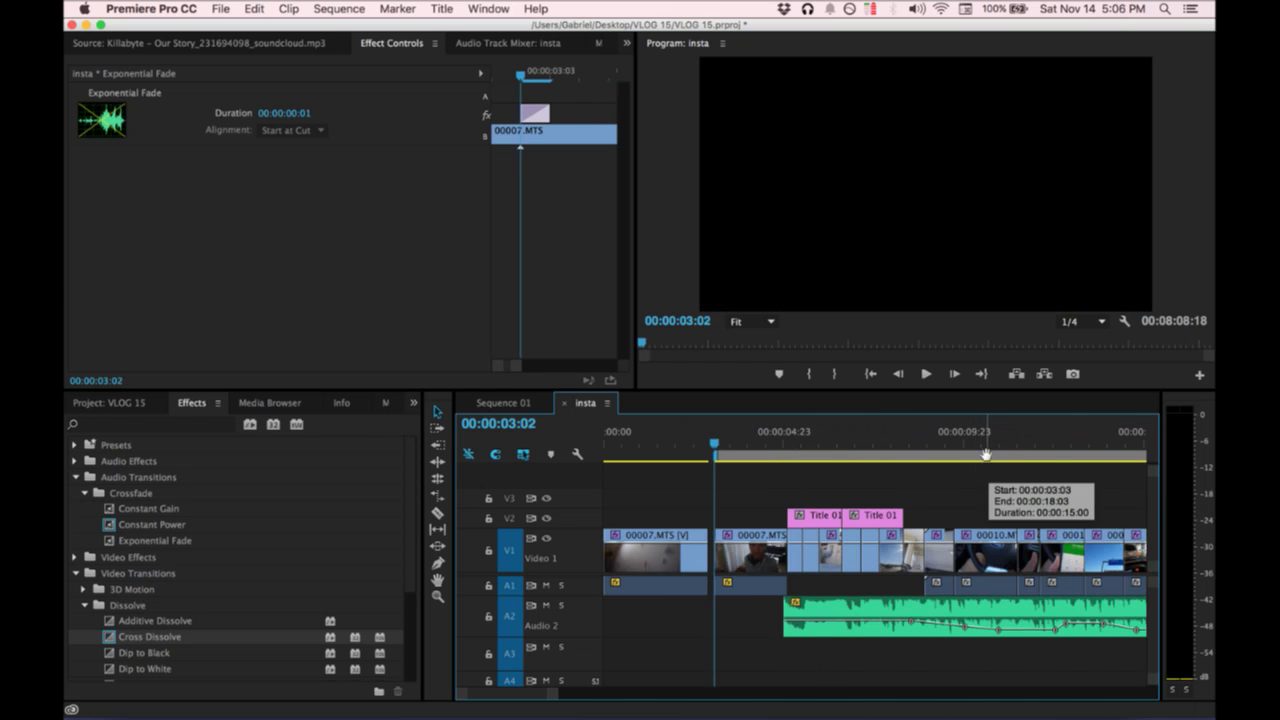
Reset the work area to run from about 00:00:03:03 to the end of the last clip before the gap.
left_click(985, 462)
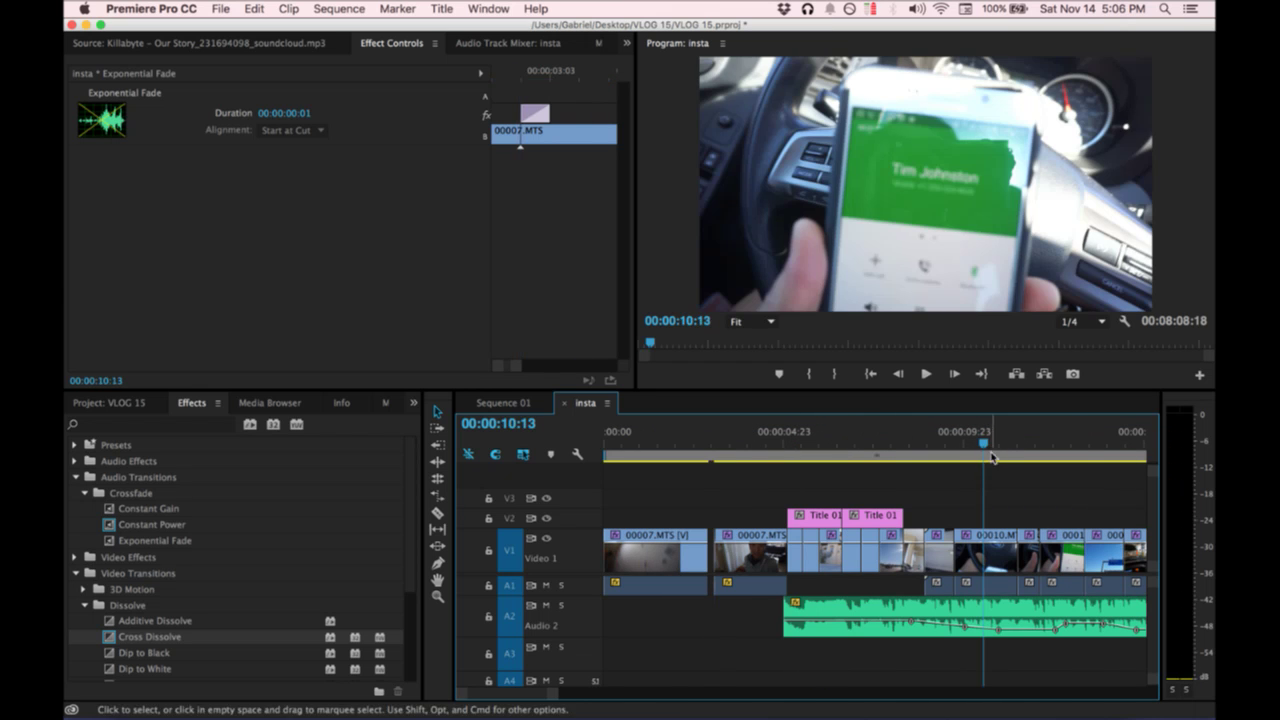
scroll(1010, 468, "down", 4)
left_click_drag(742, 460, 767, 460)
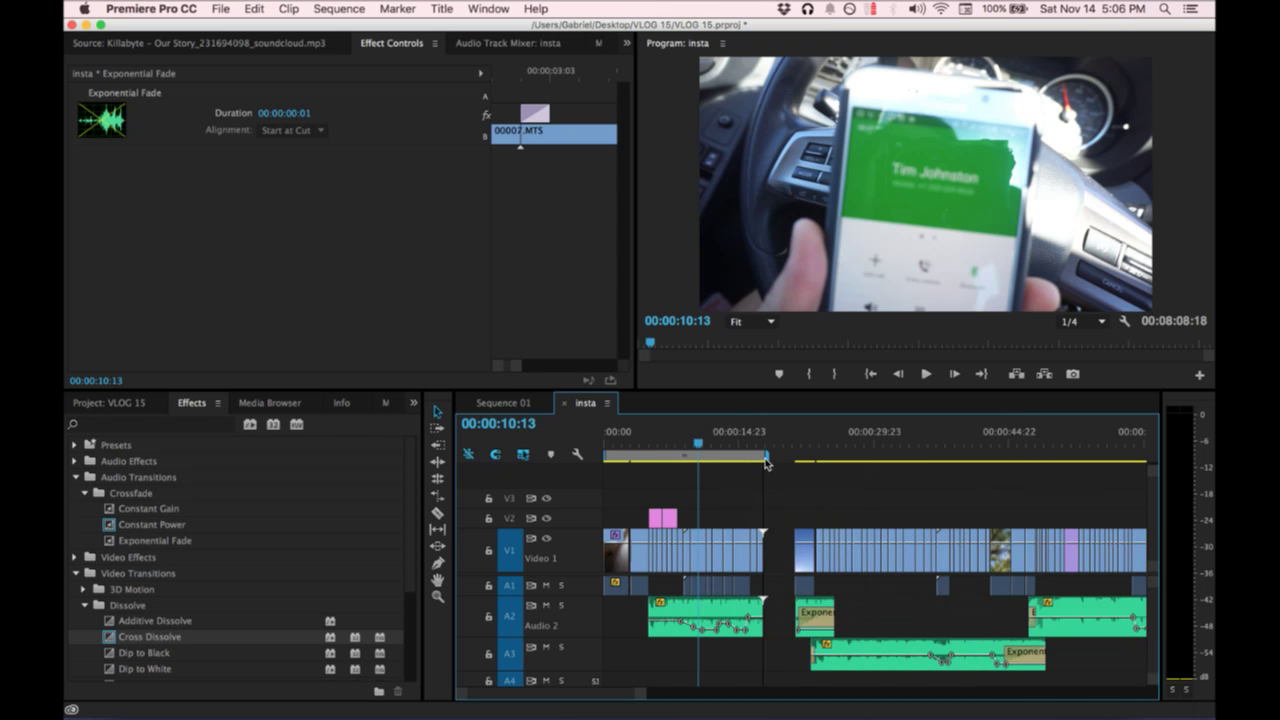
left_click_drag(606, 461, 716, 462)
scroll(628, 463, "up", 4)
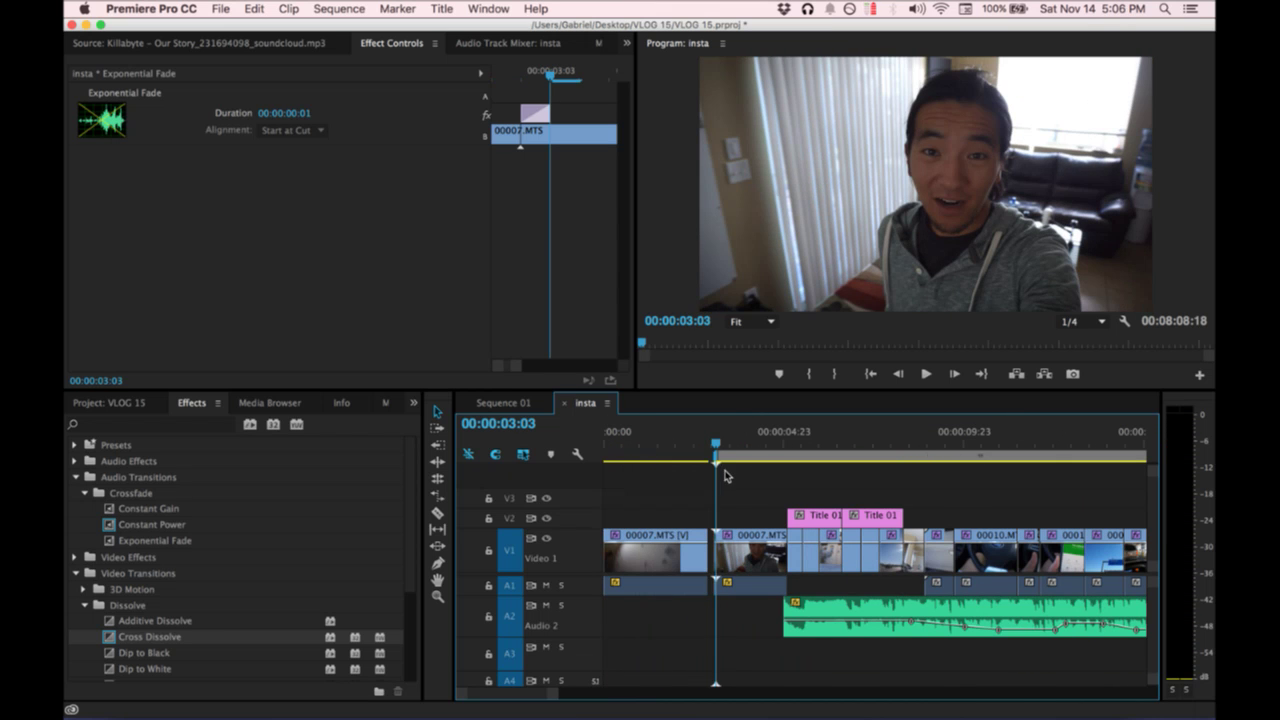
key("minus")
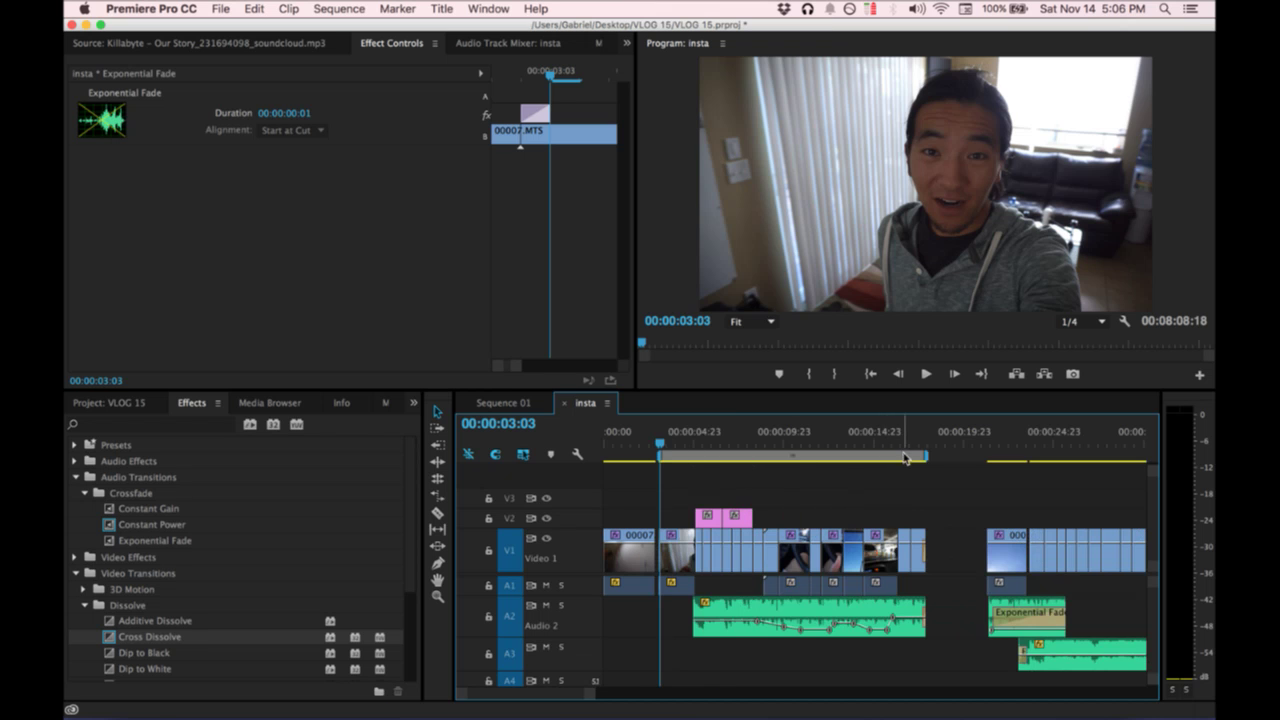
Fine-tune the work area's end to just past the closing fades, check the ending and return the playhead to 00:00:03:02.
left_click(920, 446)
key("equal")
key("equal")
left_click_drag(904, 461, 922, 461)
key("space")
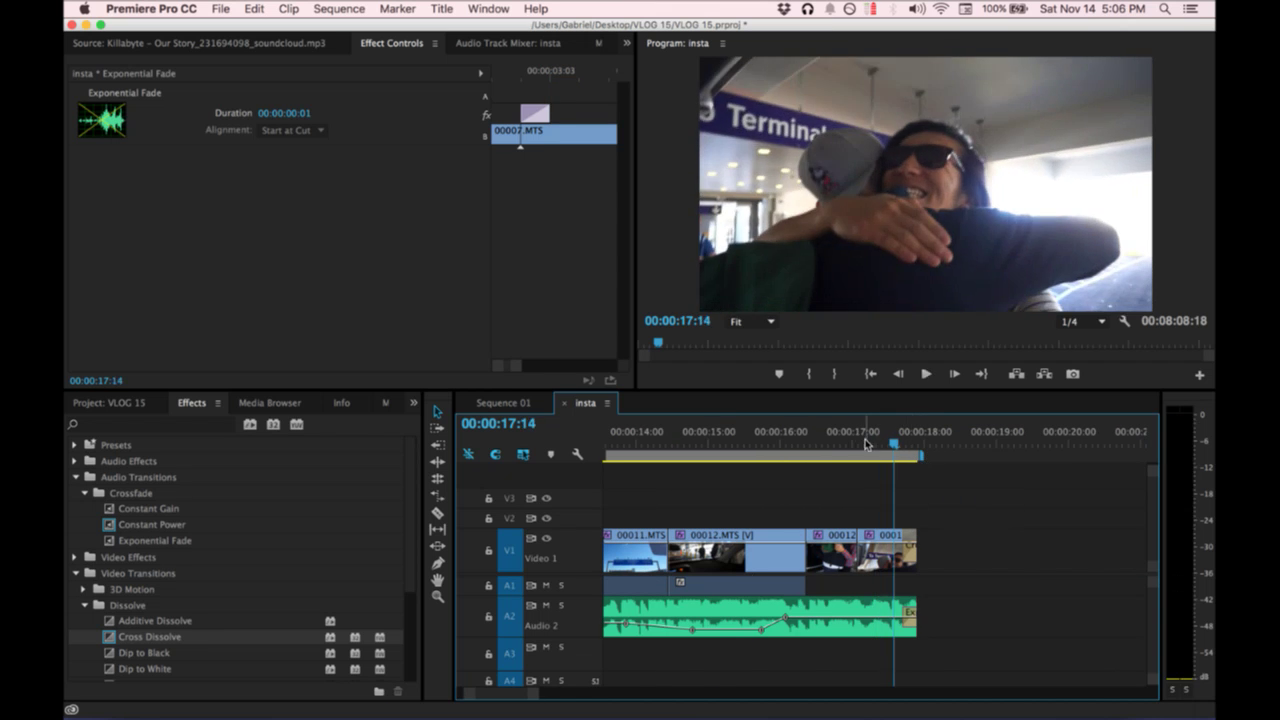
key("minus")
key("minus")
scroll(747, 432, "left", 2)
left_click(660, 444)
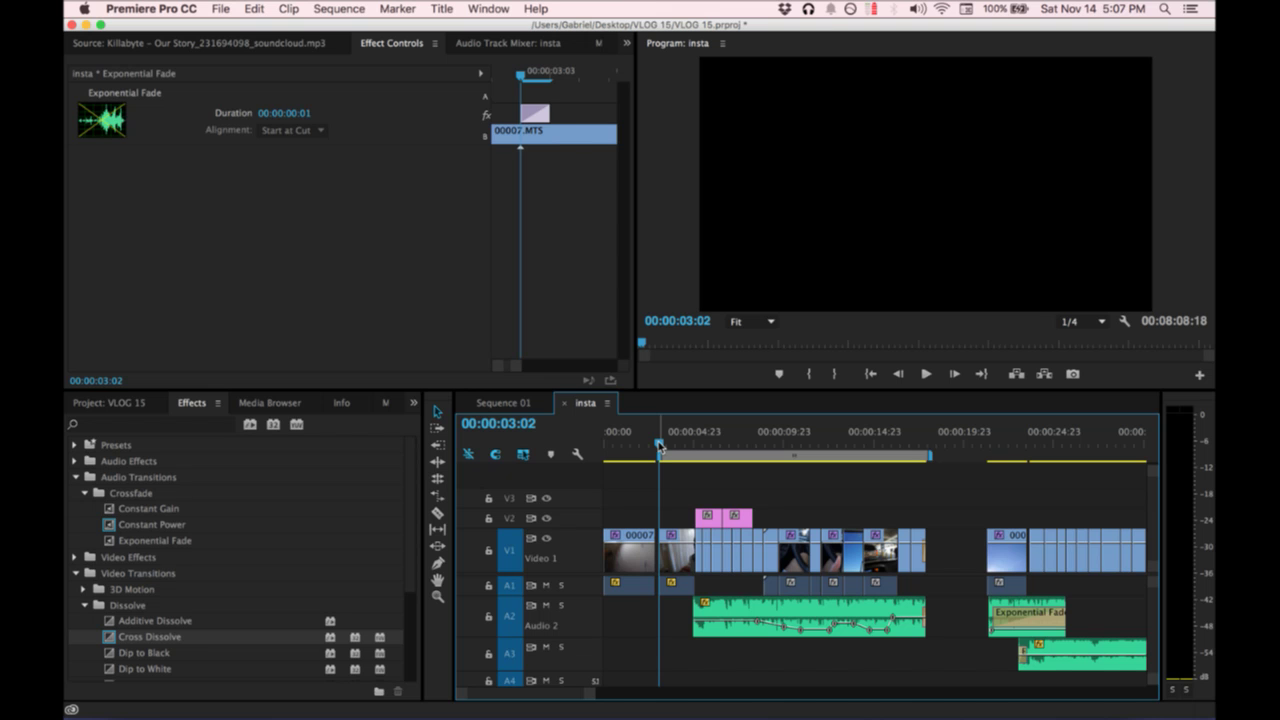
key("ctrl+Up")
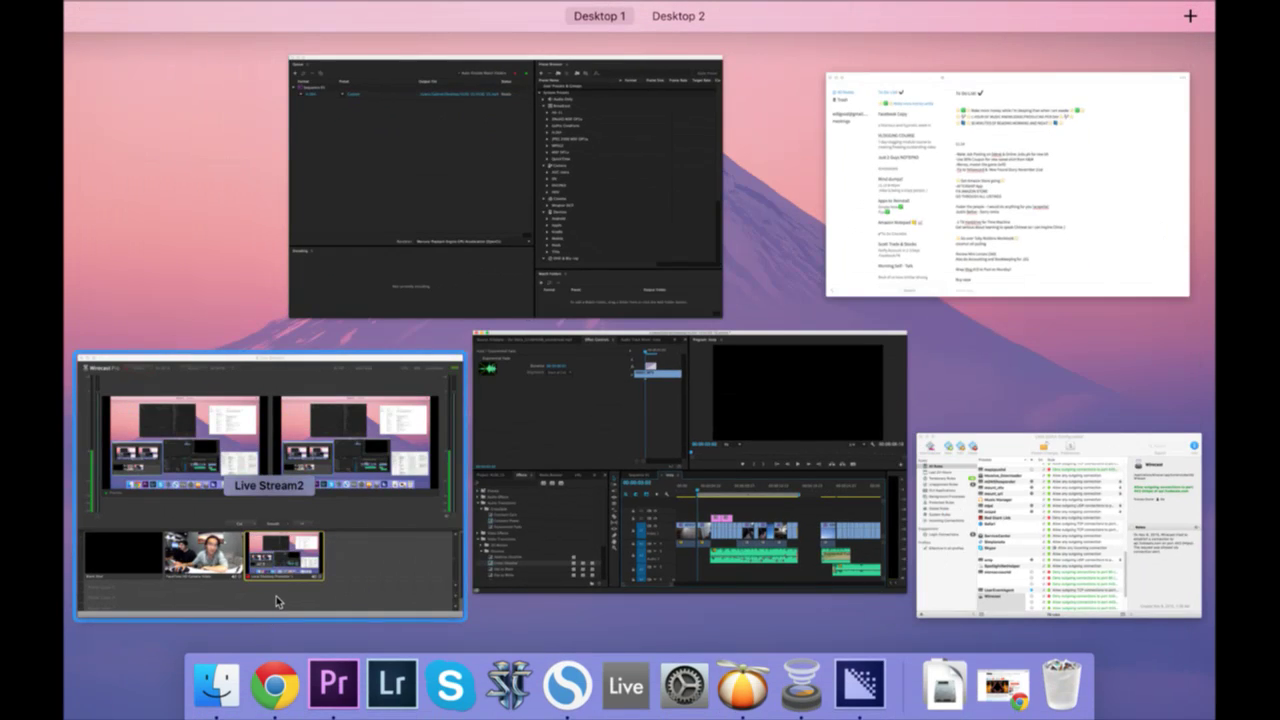
left_click(277, 600)
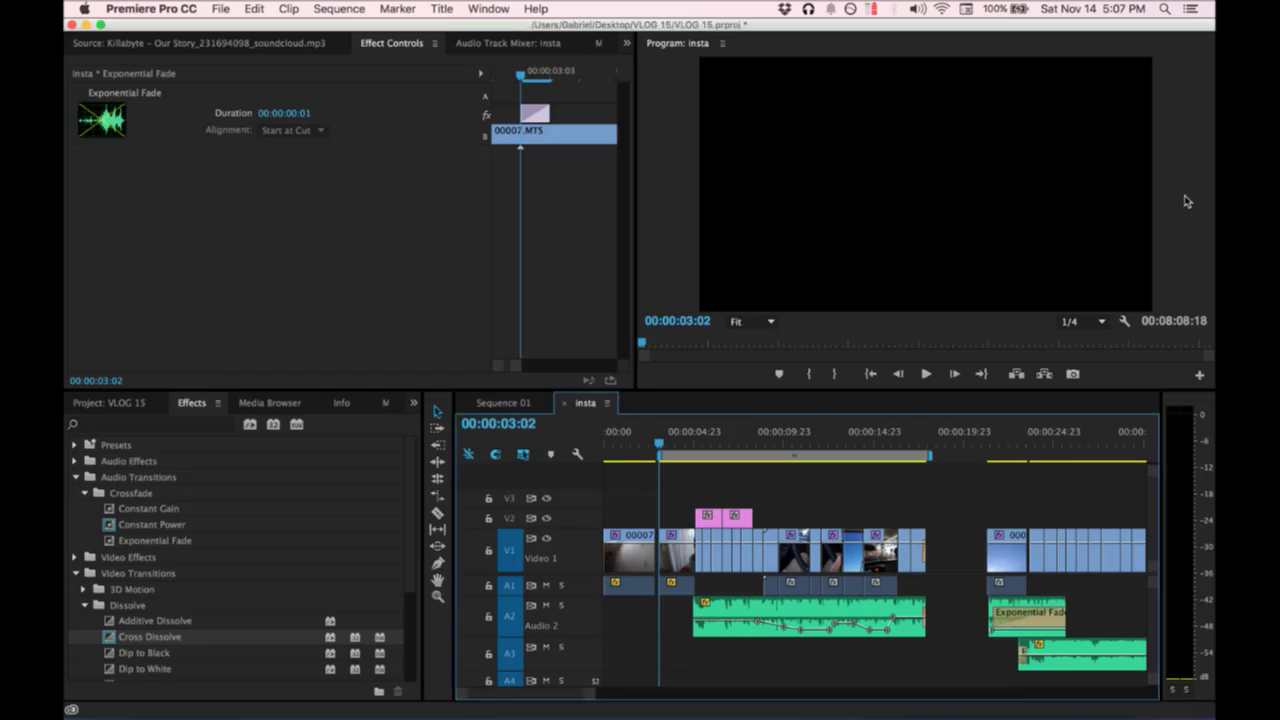
Play the insta clip through from the start of the work area to beyond its end.
left_click_drag(665, 446, 660, 446)
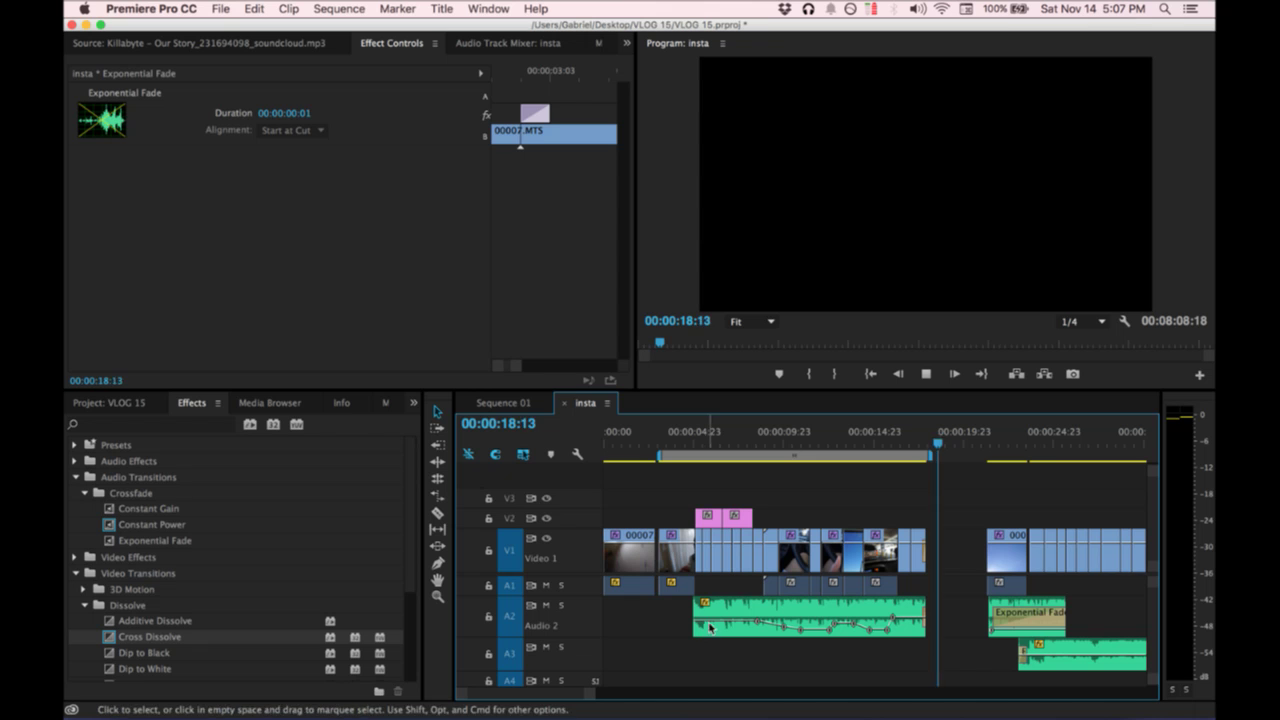
key("space")
Open the export settings for the insta work area and choose the YouTube 1080p HD preset.
key("super+m")
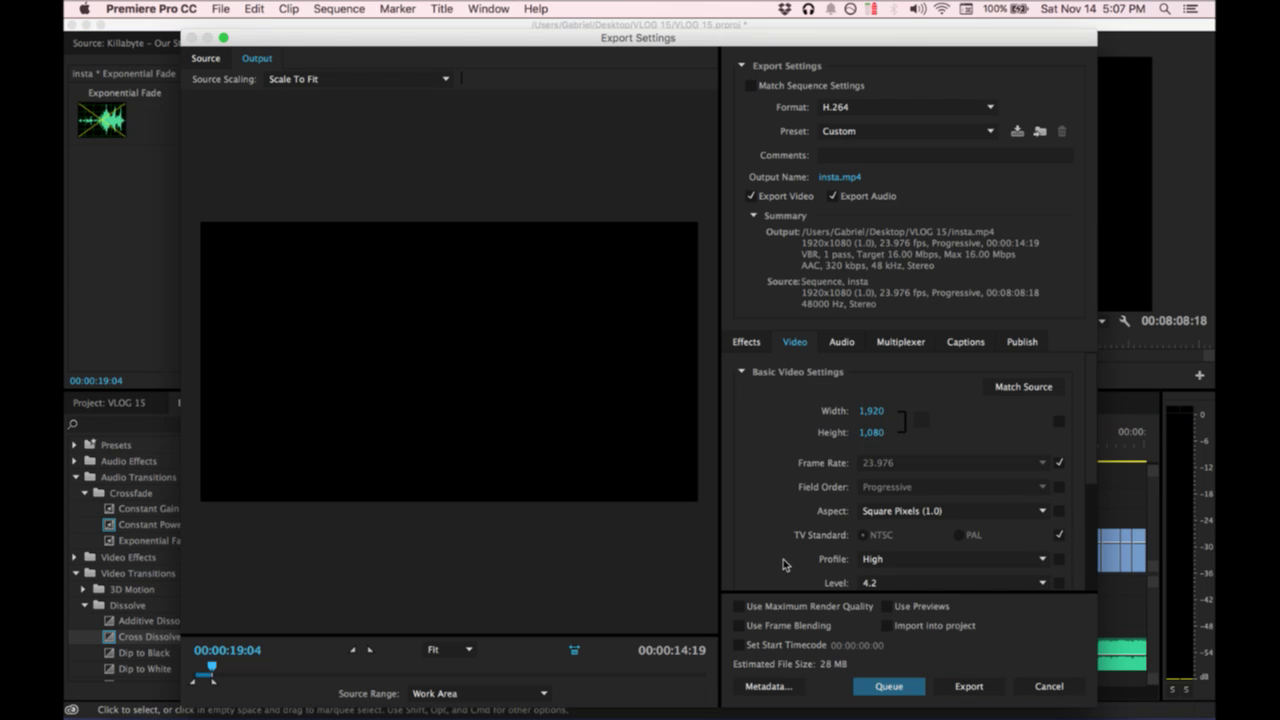
left_click(855, 135)
scroll(965, 400, "down", 15)
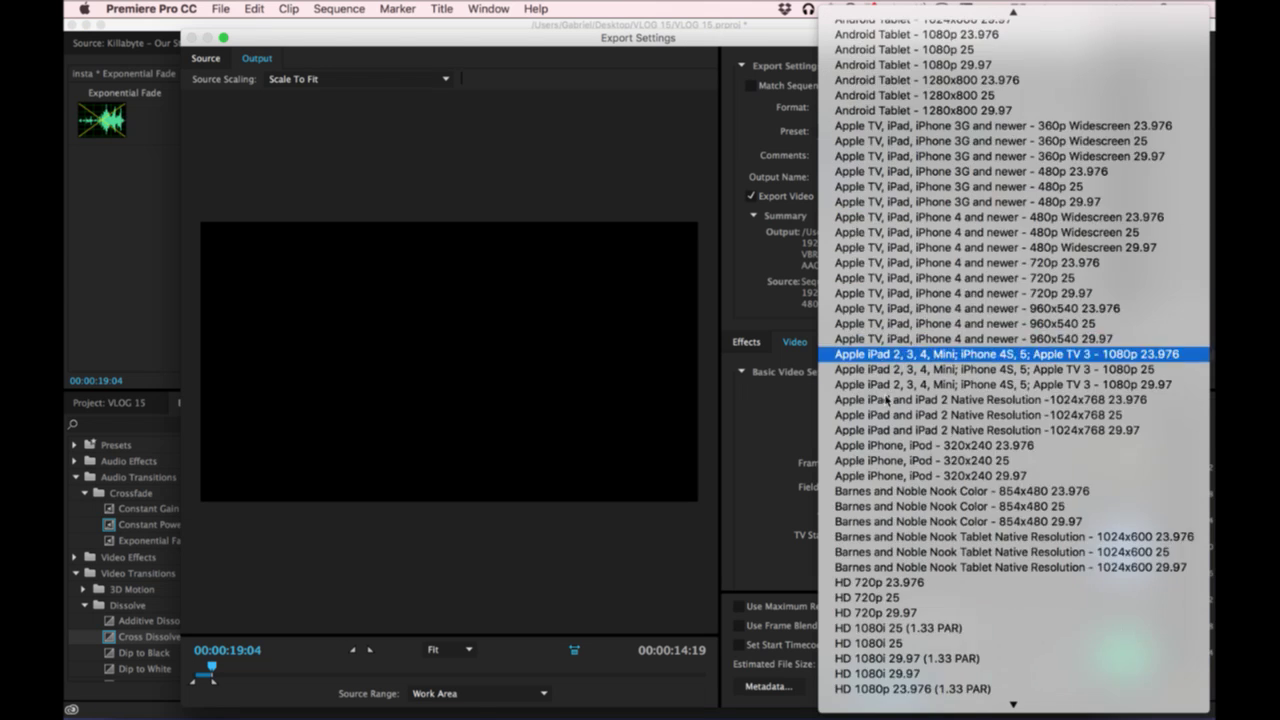
left_click(968, 686)
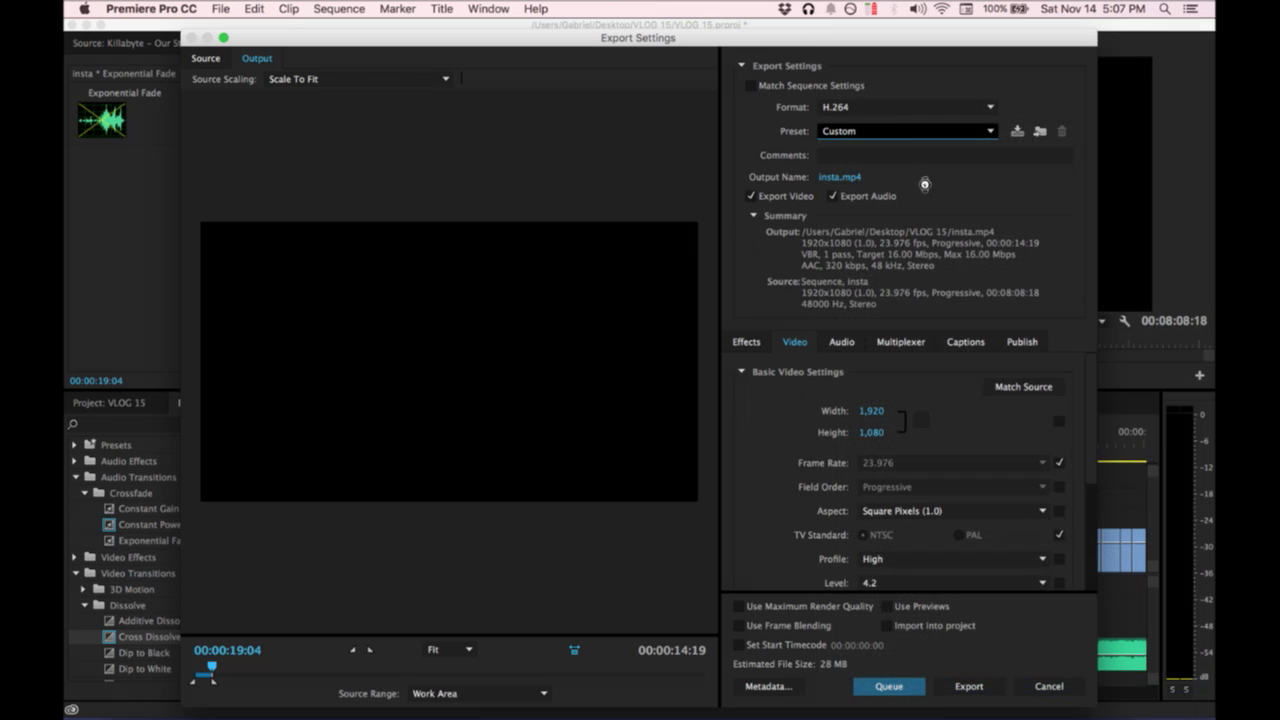
Name the export's output file Instagram Teaser and save it in the VLOG 15 folder.
left_click(851, 178)
key("BackSpace")
type("Instagram Teaser")
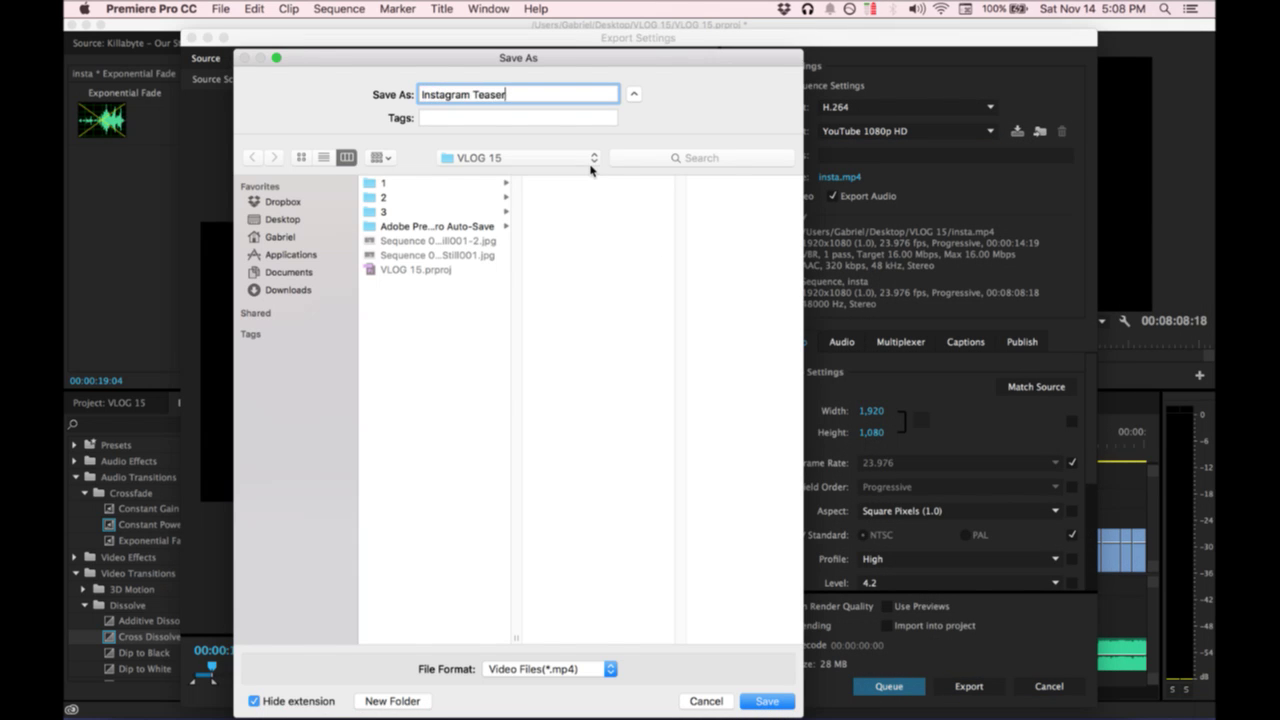
key("Return")
Enable Use Maximum Render Quality, review the bitrate settings and send the Instagram Teaser export to the queue.
scroll(813, 494, "down", 3)
left_click(799, 608)
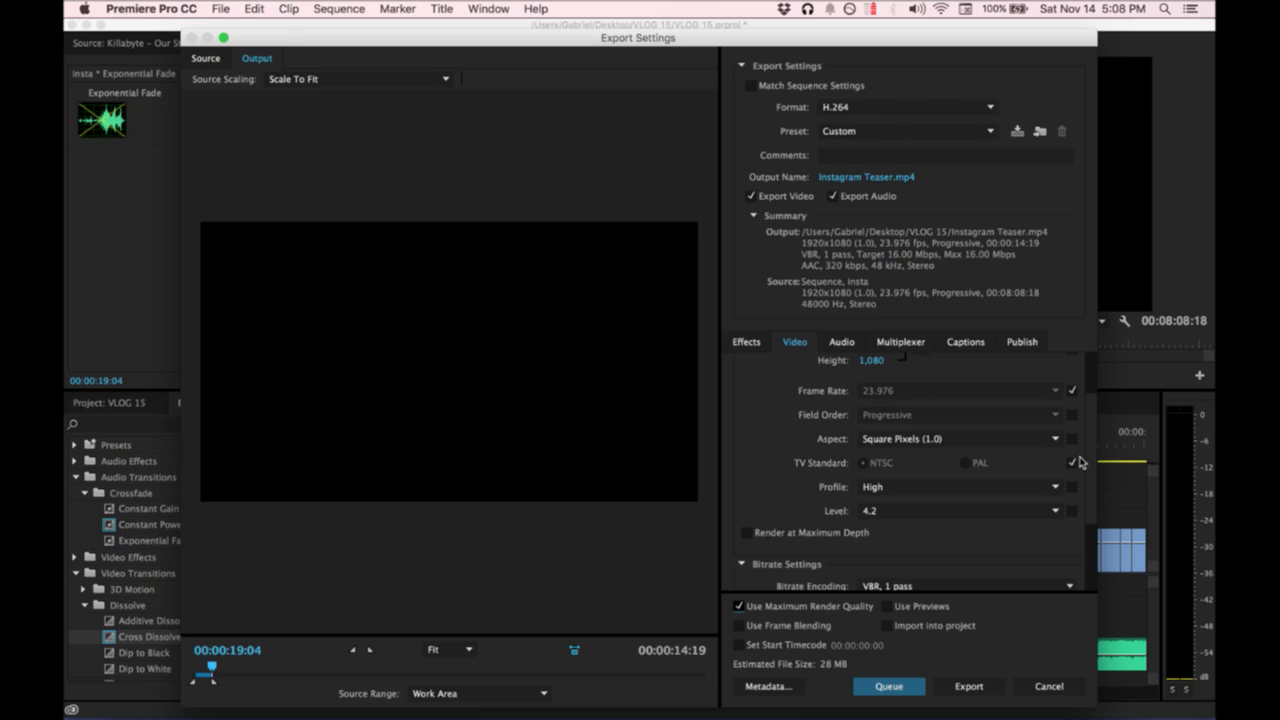
scroll(1088, 475, "down", 5)
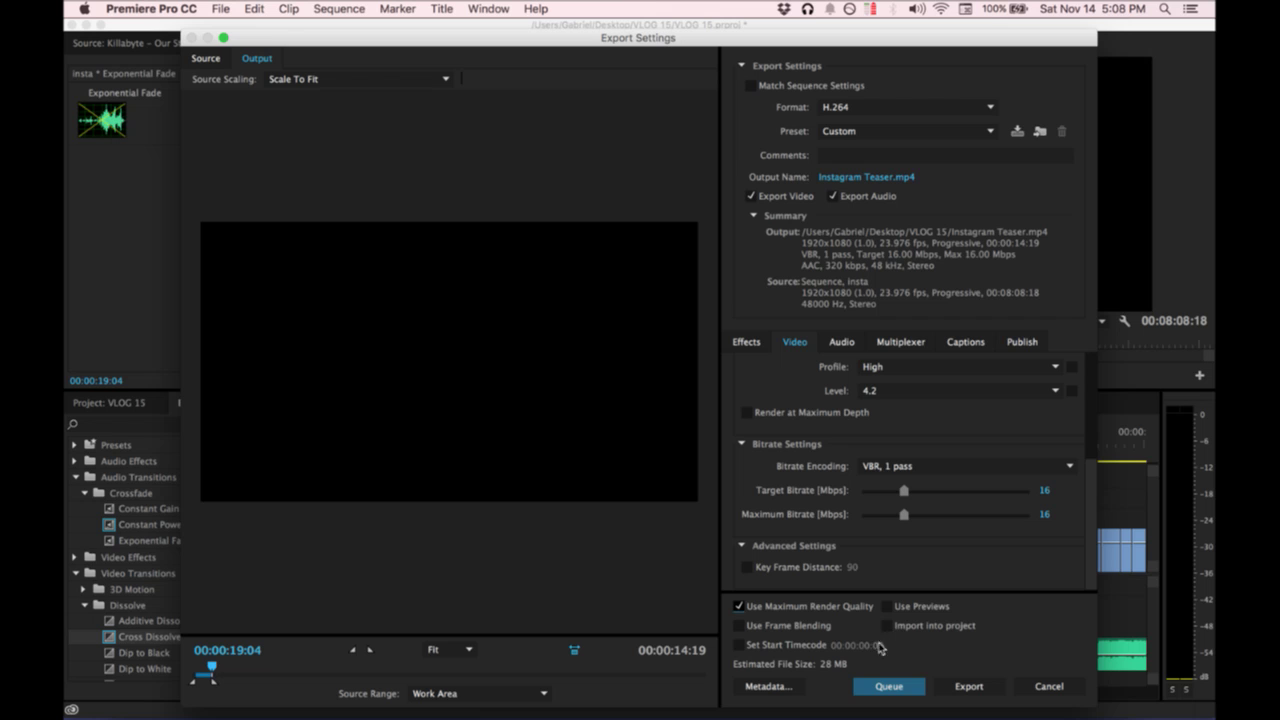
left_click(887, 690)
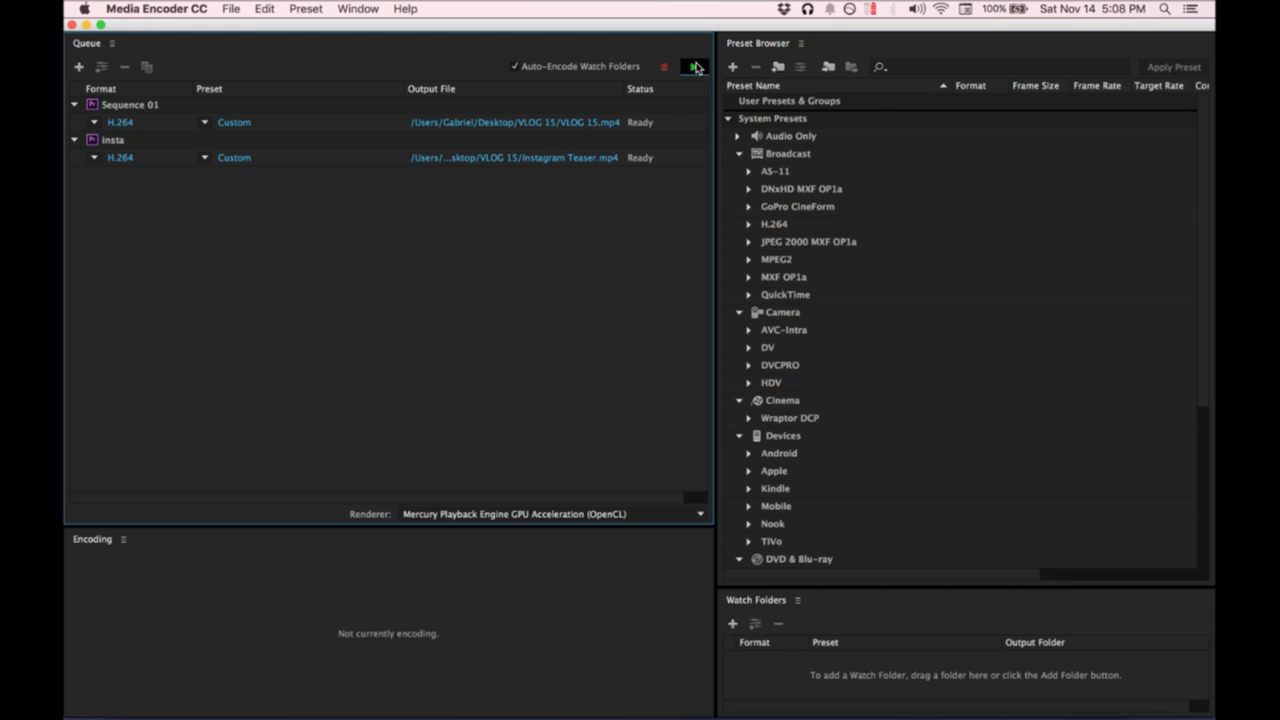
Start encoding the VLOG 15 and Instagram Teaser exports in Media Encoder, minimise it and return to the insta timeline in Premiere Pro.
left_click(695, 70)
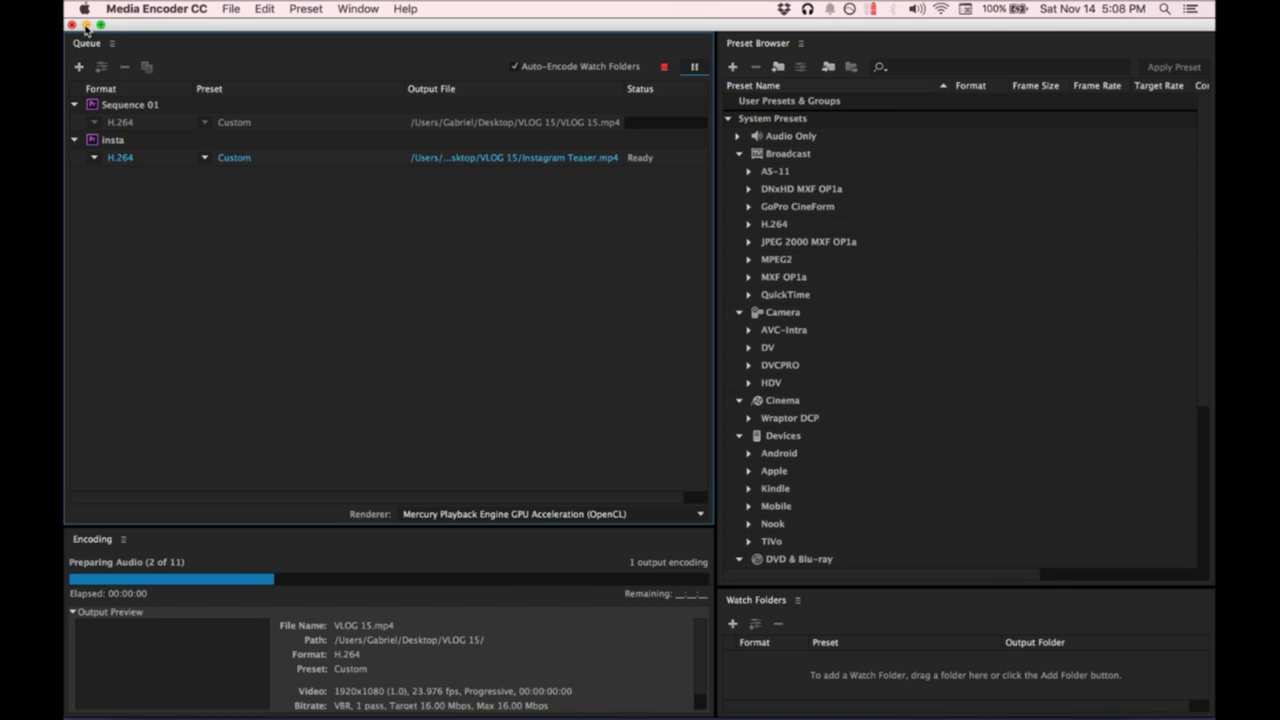
left_click(86, 24)
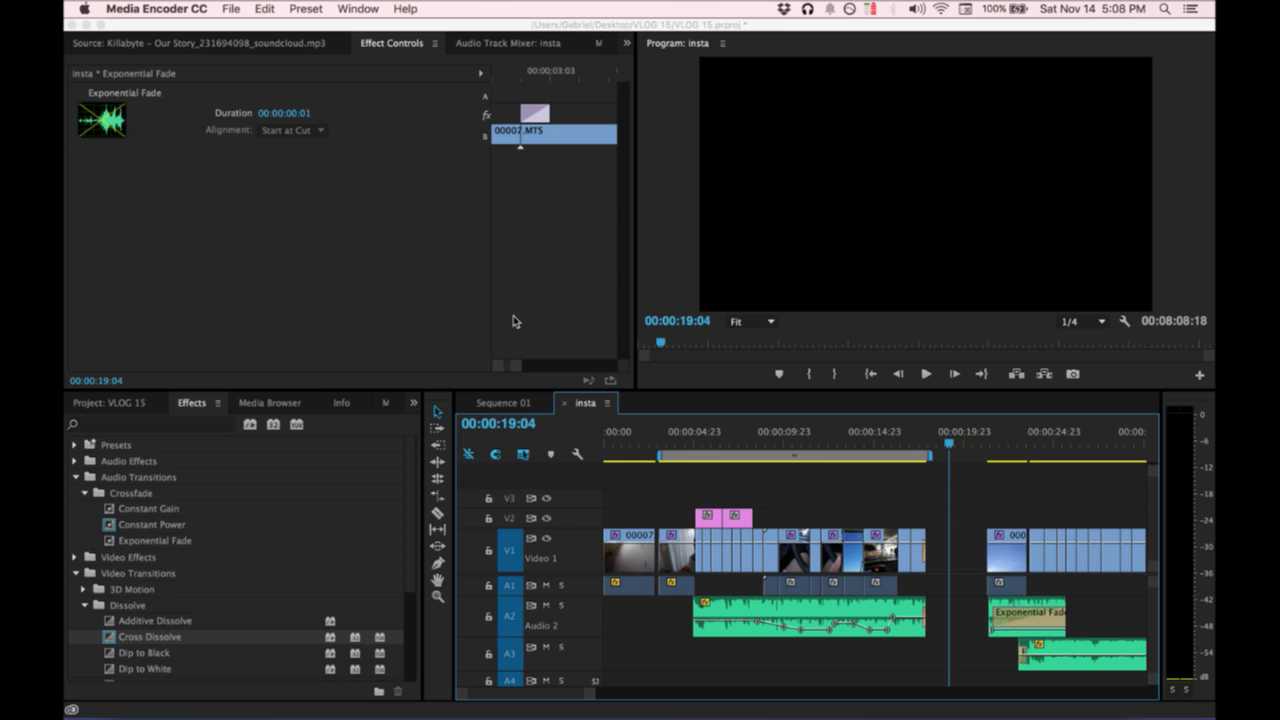
left_click(757, 476)
left_click(812, 480)
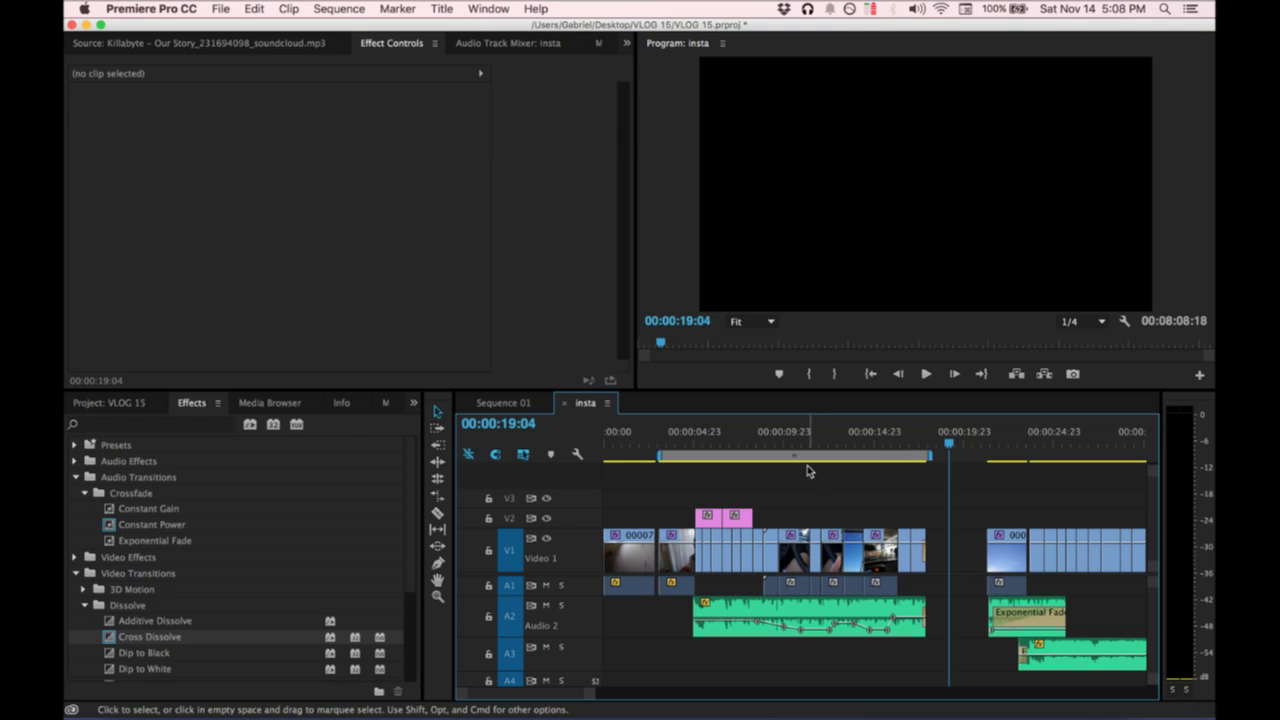
Open the VLOG 15 folder on the desktop, preview the exported sequence stills and return to Premiere Pro.
mouse_move(80, 679)
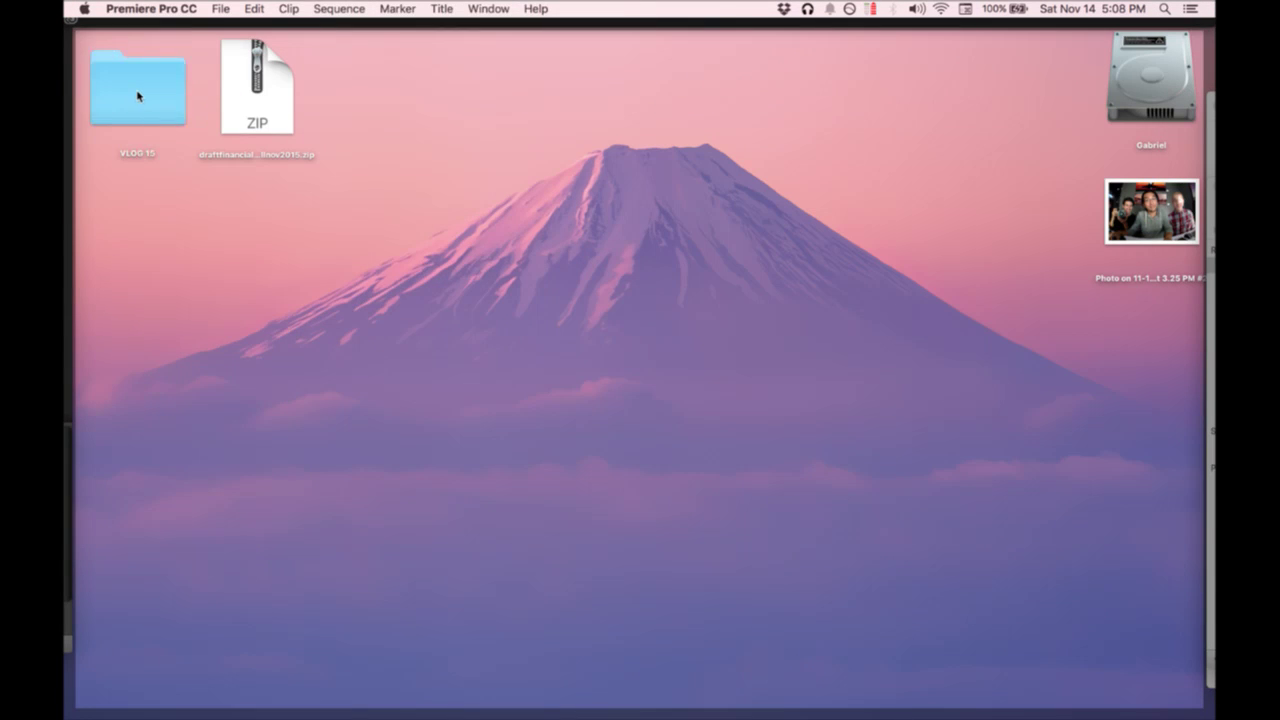
double_click(138, 95)
left_click(538, 458)
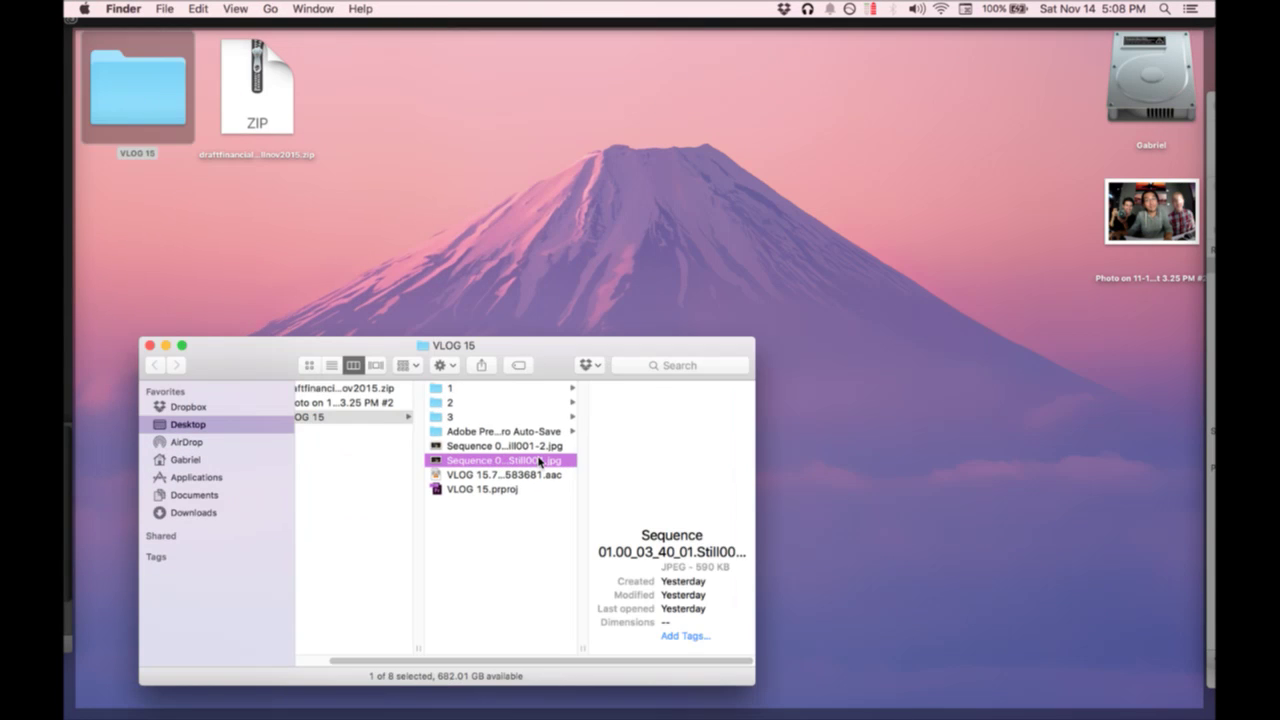
key("space")
key("Down")
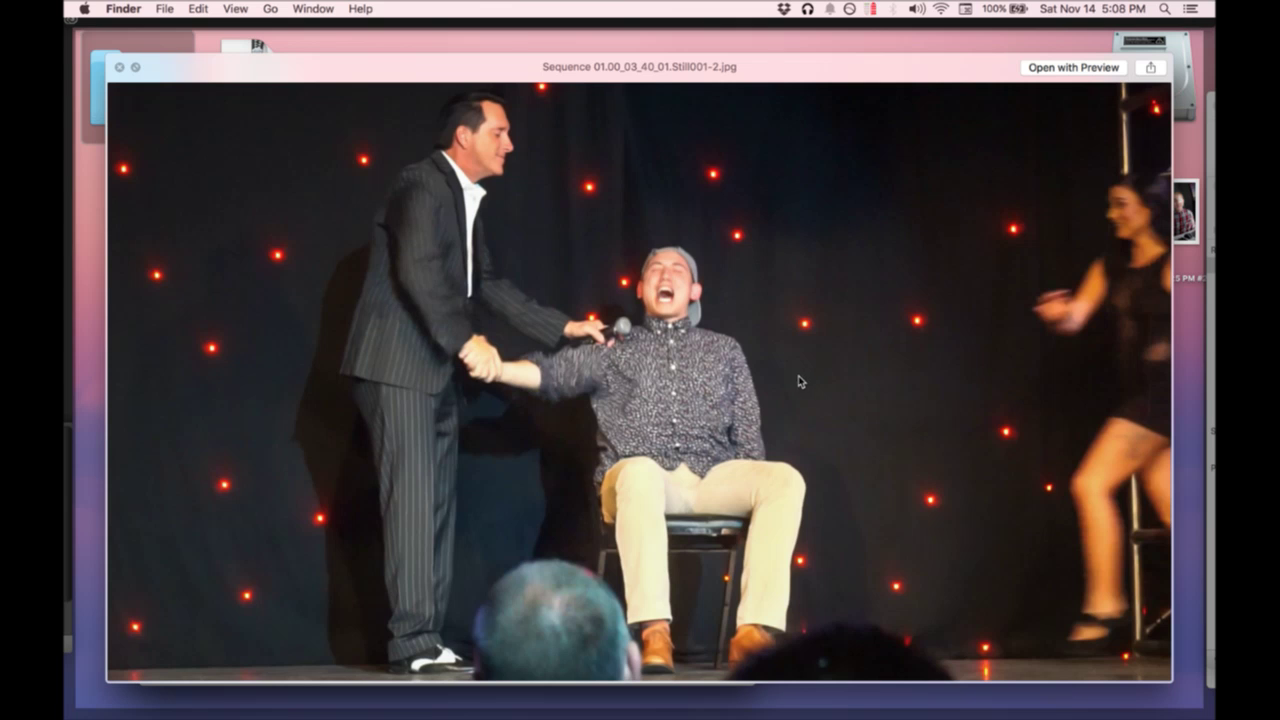
key("space")
mouse_move(68, 3)
left_click(845, 214)
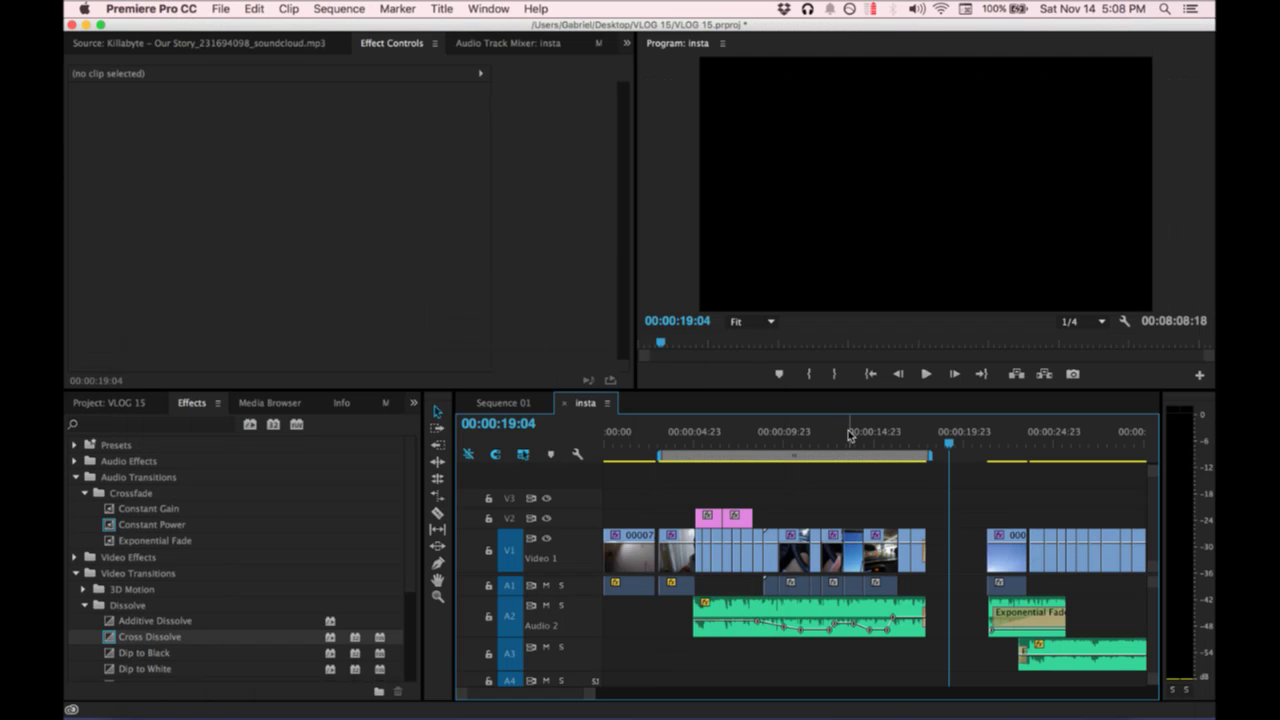
Locate the 03 Ok.mp3 music clip's source file in Finder, close the folder windows and reveal the clip in the project.
key("minus")
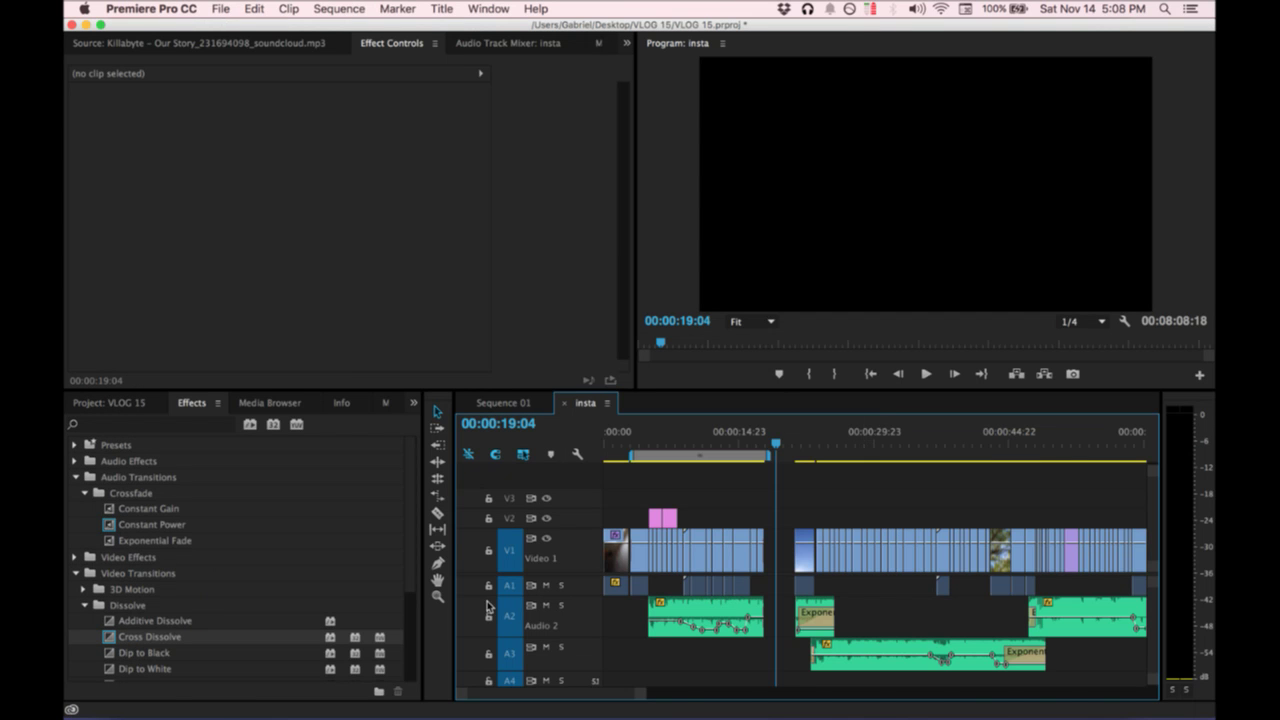
right_click(711, 616)
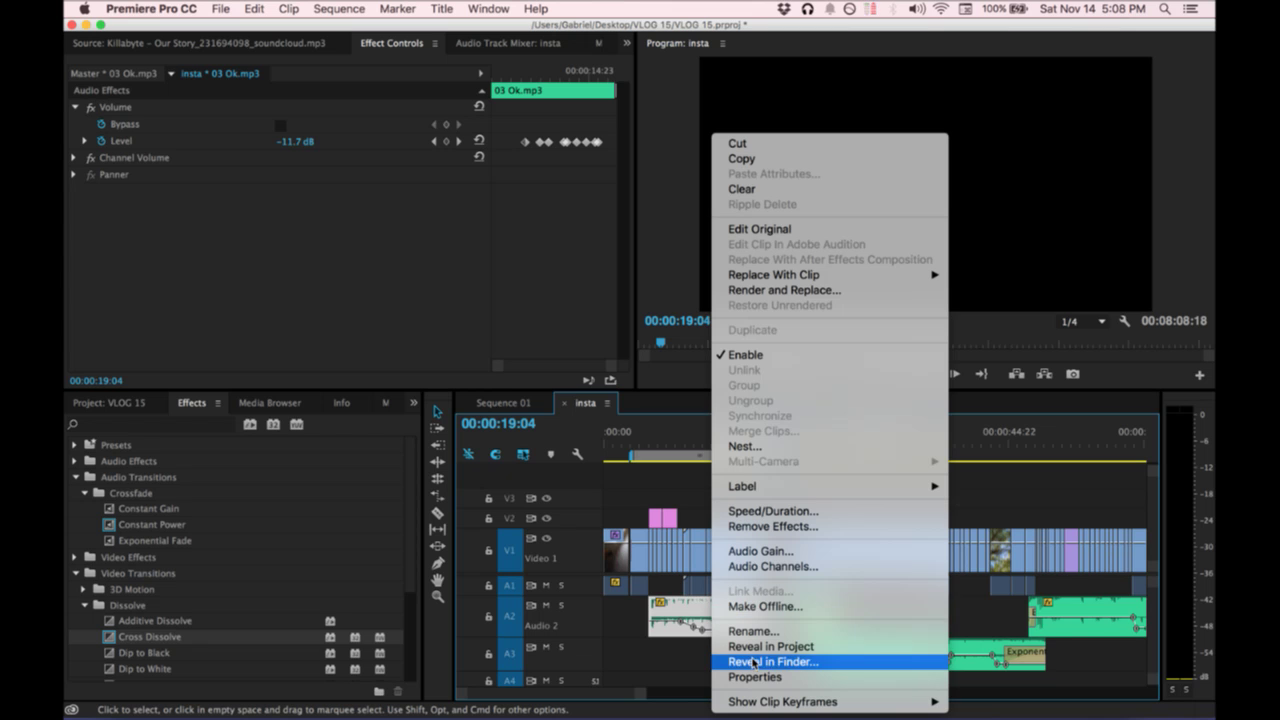
left_click(793, 662)
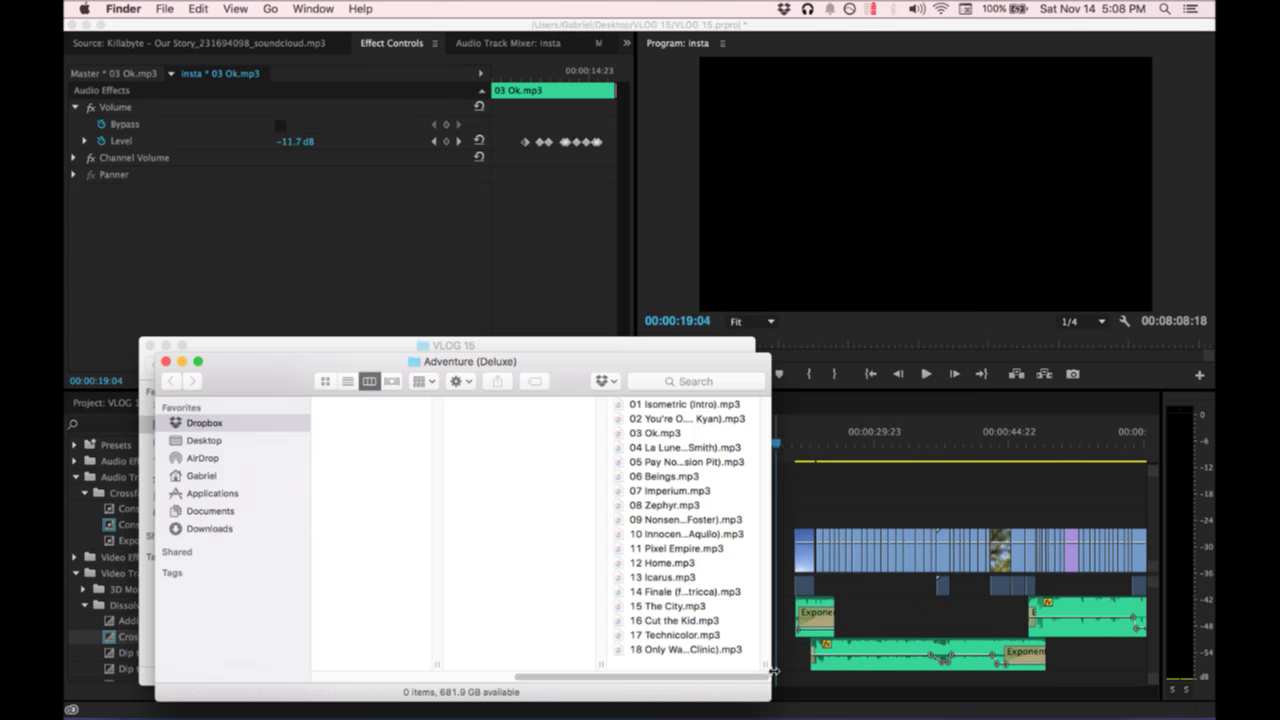
key("super+w")
key("super+w")
right_click(713, 607)
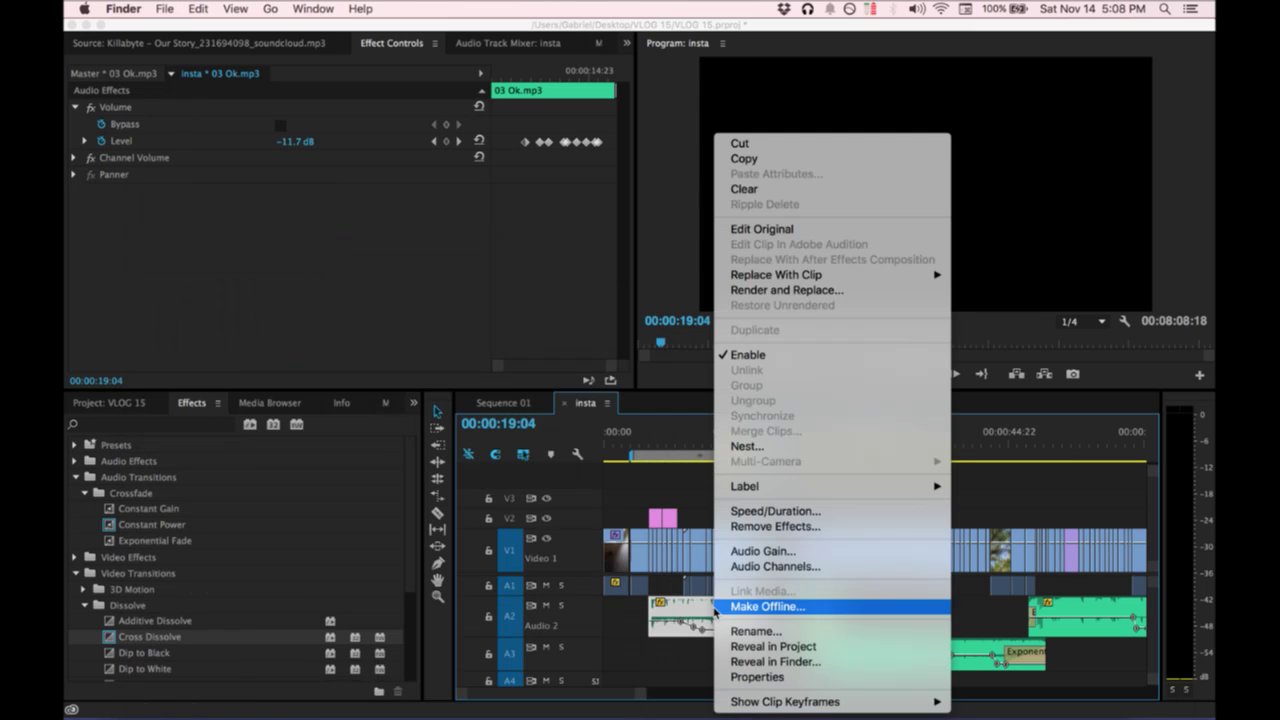
left_click(771, 647)
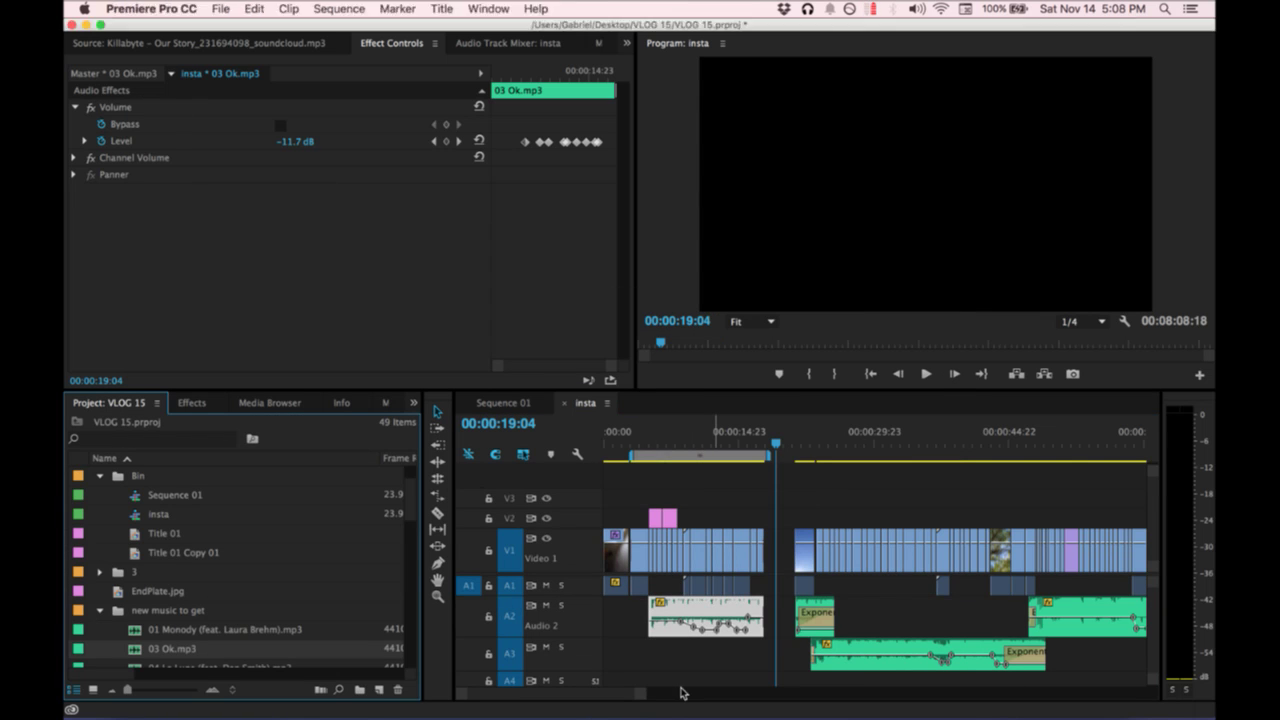
Switch to Simplenote, glance through the Mind dumpz! note and open the Facebook Copy note.
mouse_move(600, 715)
left_click(540, 690)
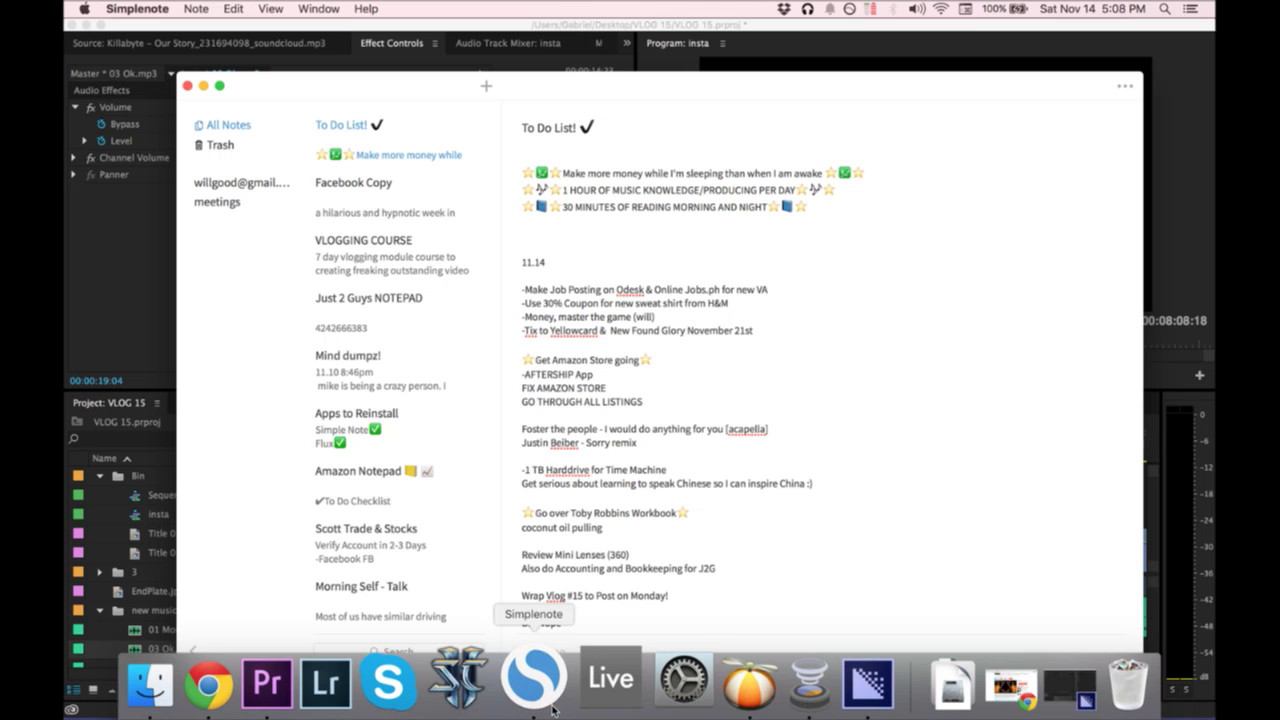
left_click(348, 370)
scroll(409, 477, "down", 5)
scroll(409, 477, "down", 2)
scroll(409, 480, "up", 7)
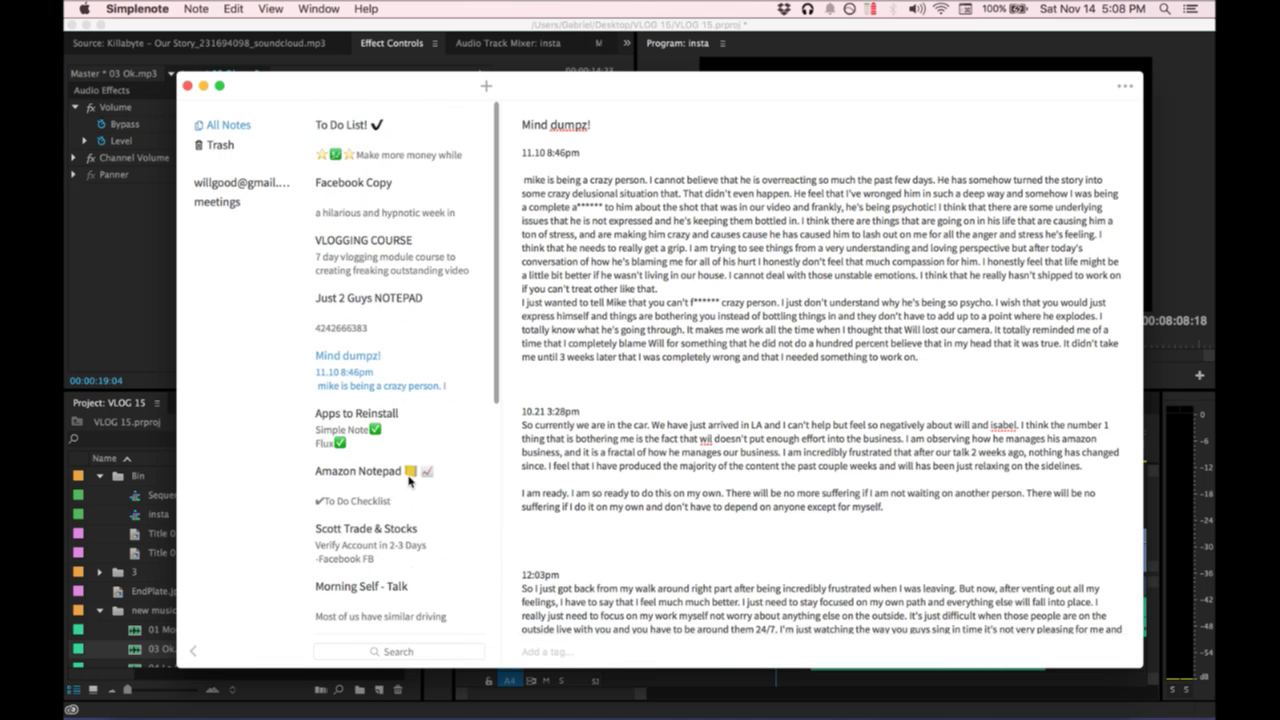
left_click(440, 183)
Insert a long block of blank lines beneath the Facebook Copy title and place the cursor within the empty space.
left_click(553, 150)
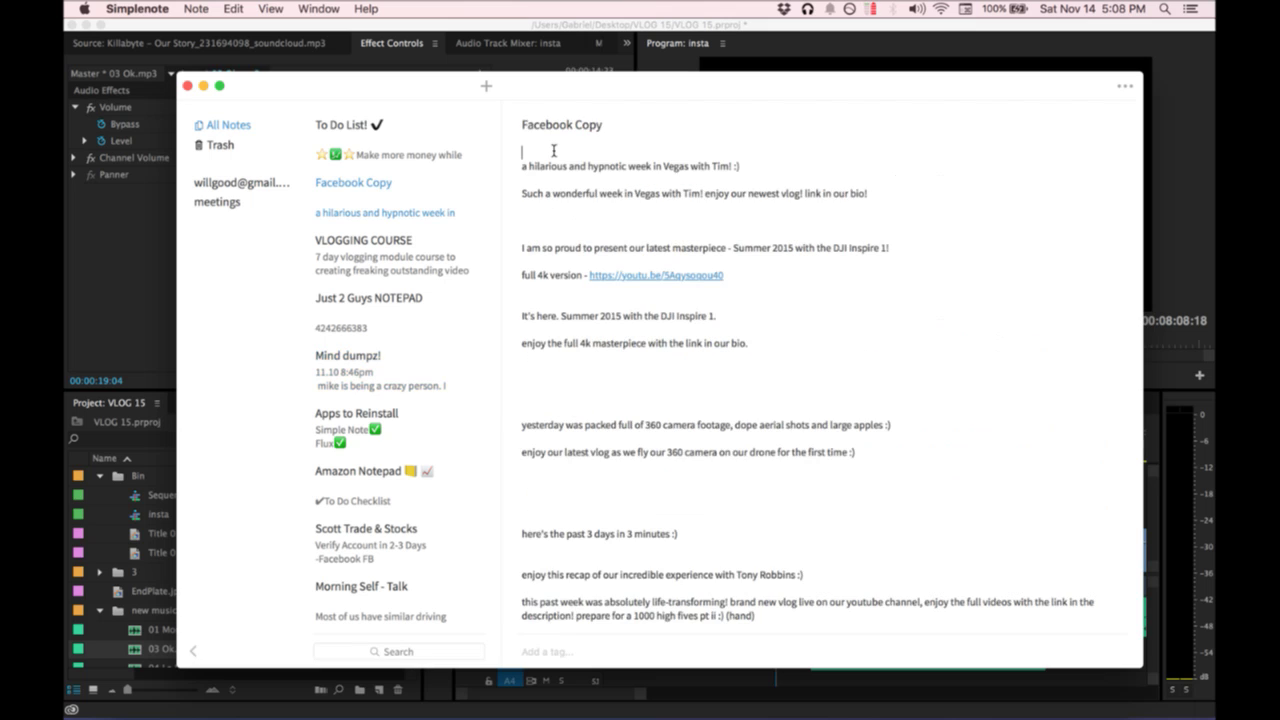
key("Return")
key("Return")
key("Return")
key("Return")
key("Return")
key("Return")
key("Return")
key("Return")
key("Return")
key("Return")
key("Return")
key("Return")
key("Return")
key("Return")
key("Return")
key("Return")
key("Return")
key("Return")
key("Return")
key("Return")
key("Return")
key("Return")
key("Return")
key("Return")
key("Return")
key("Return")
key("Return")
key("Return")
key("Return")
key("Return")
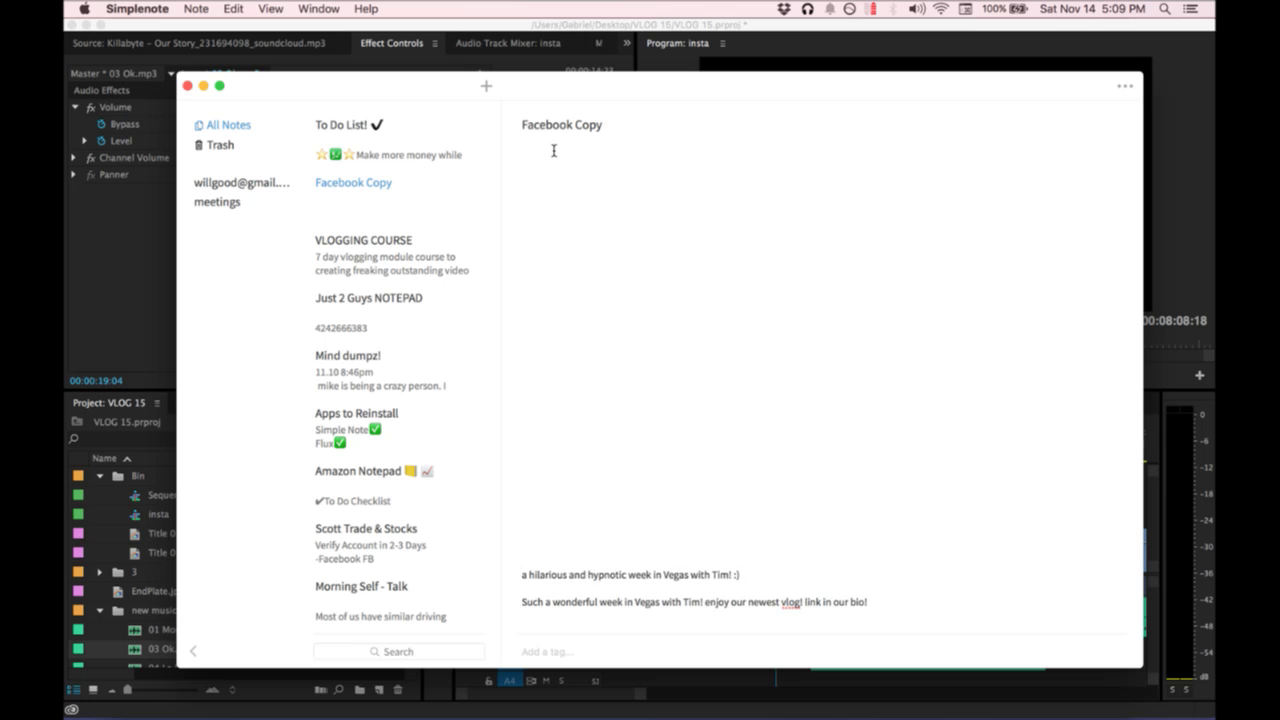
key("Return")
key("Return")
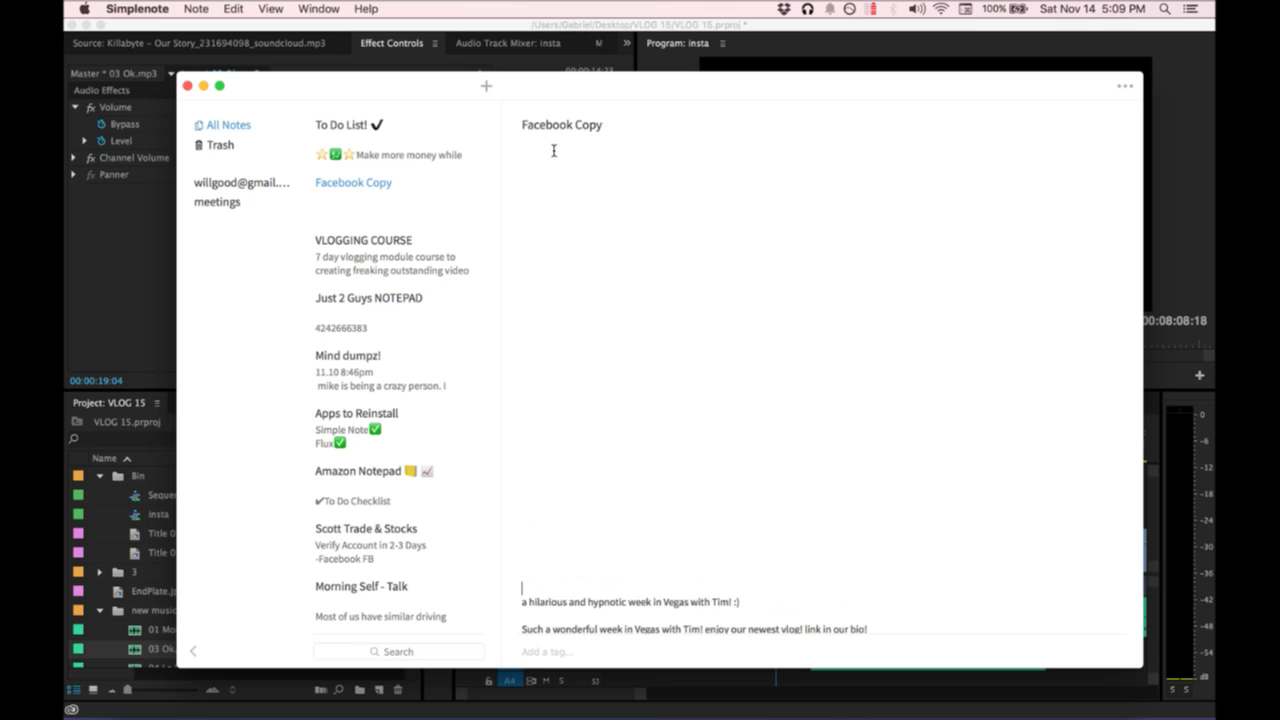
left_click(570, 221)
Copy the name of the 03 Ok.mp3 clip from the Premiere Pro project and enter it in the note as "Radeon - Ok".
left_click(1152, 224)
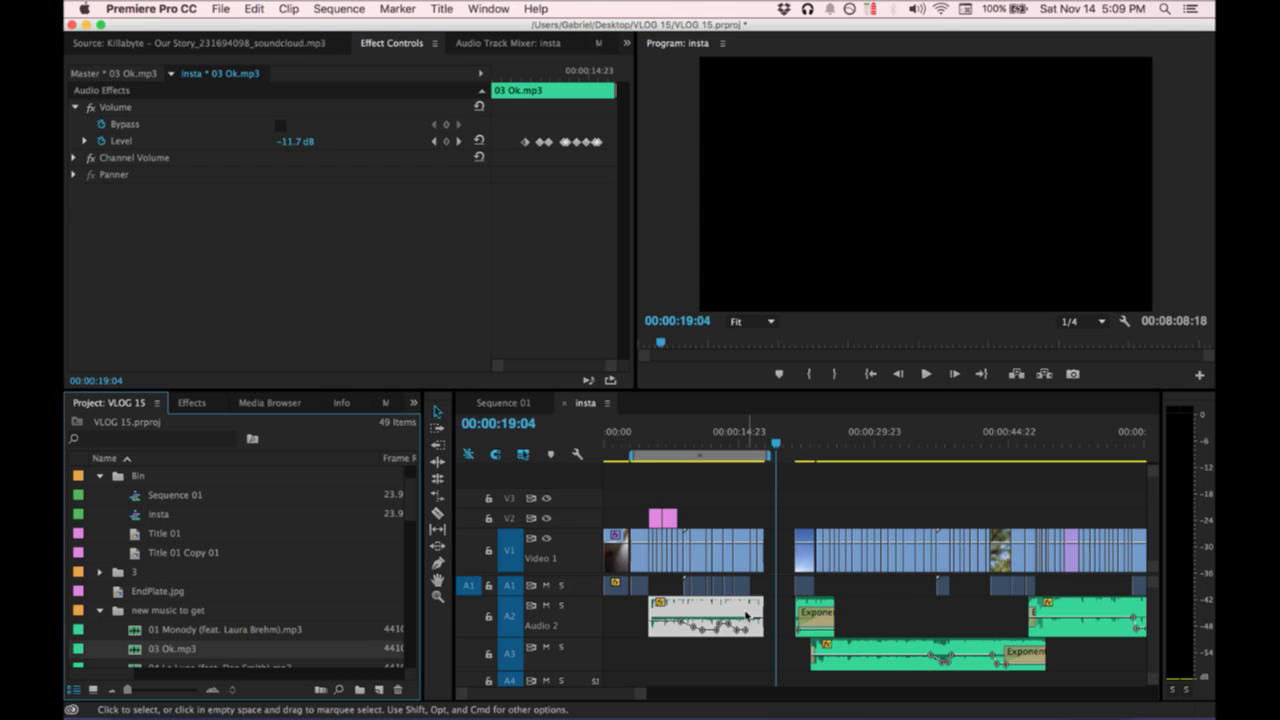
left_click(168, 650)
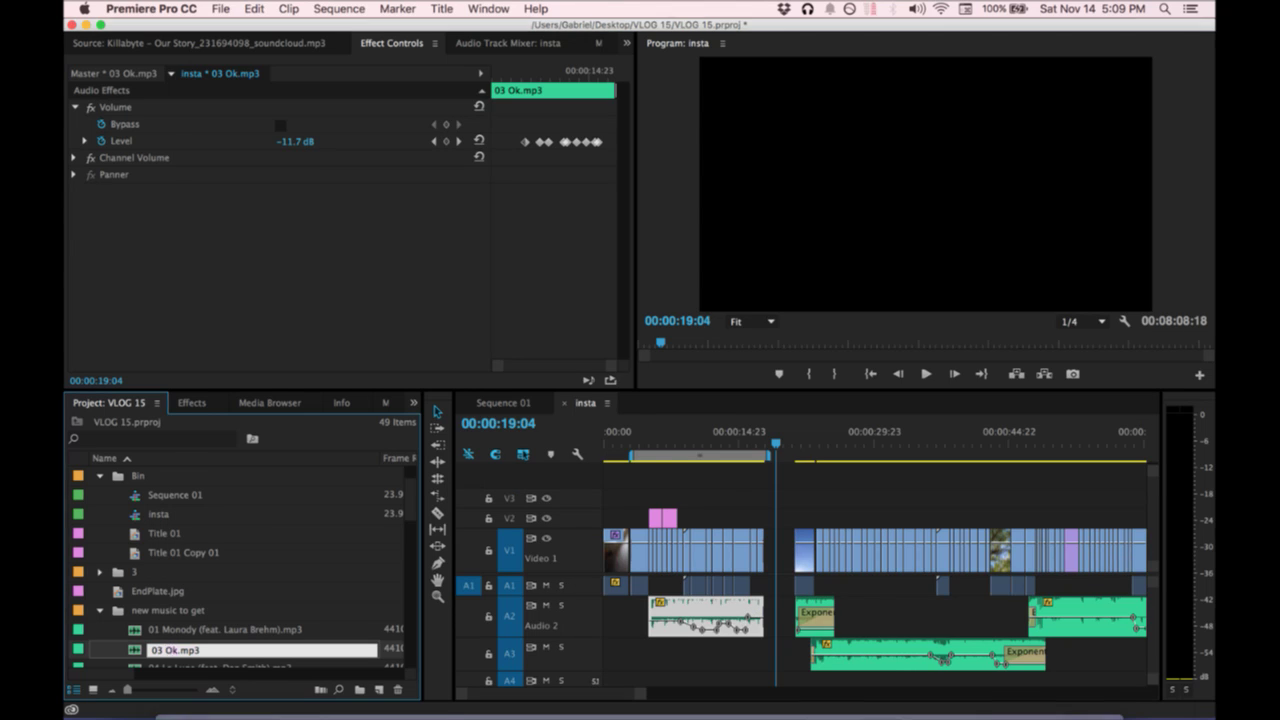
key("ctrl+Up")
left_click(991, 209)
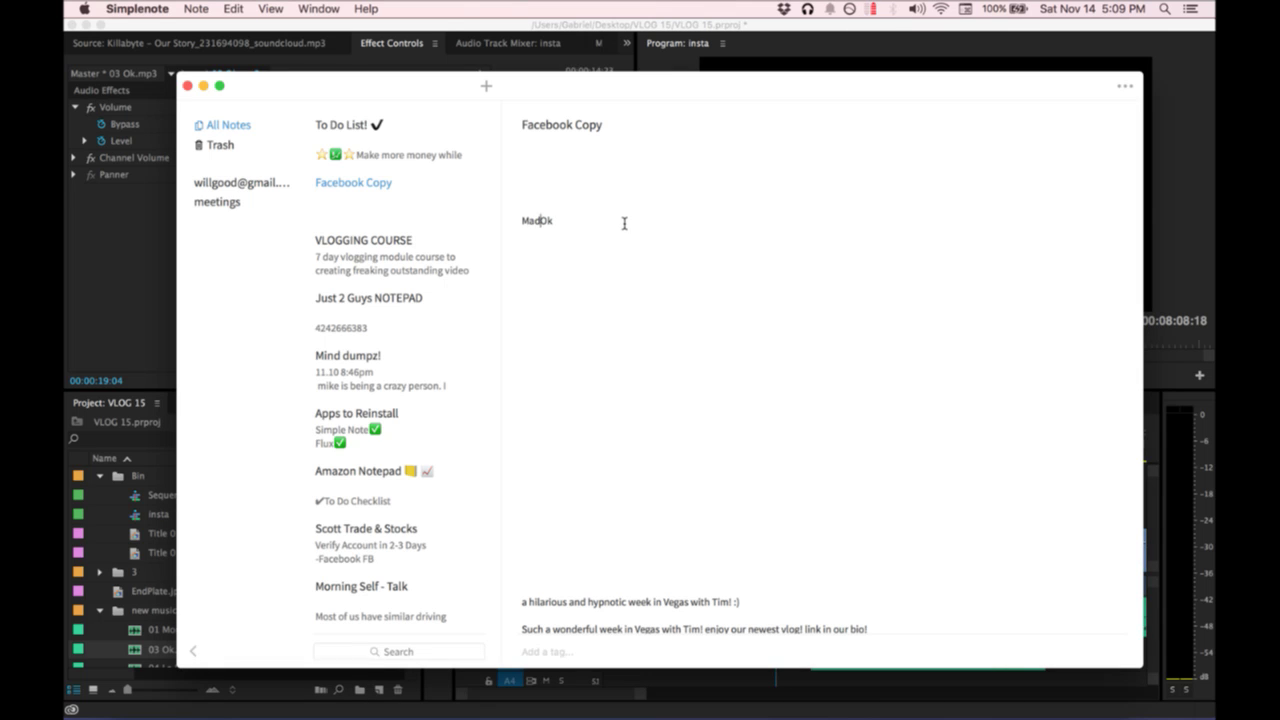
type(":")
Reveal the Jack Ü X Ember Island - Where Are Ü Now clip in the Premiere Pro project and add its file name to the Simplenote track list.
left_click(1190, 230)
scroll(883, 609, "right", 3)
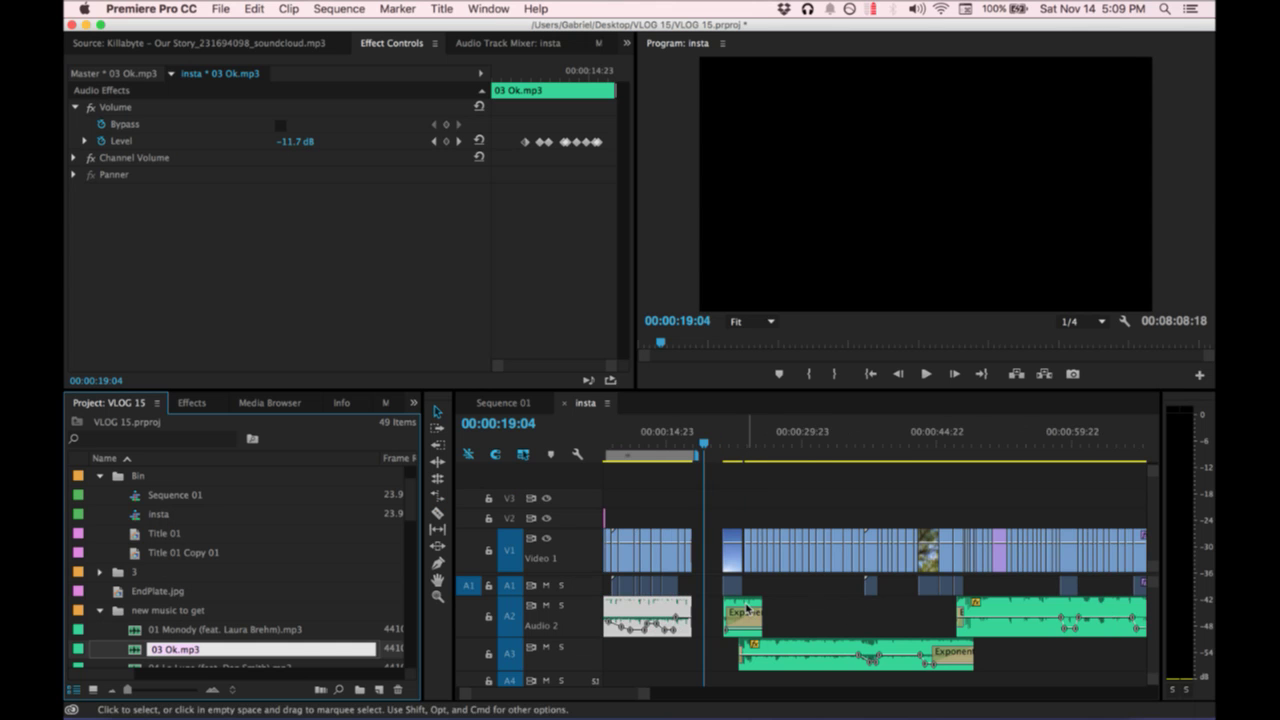
type("=")
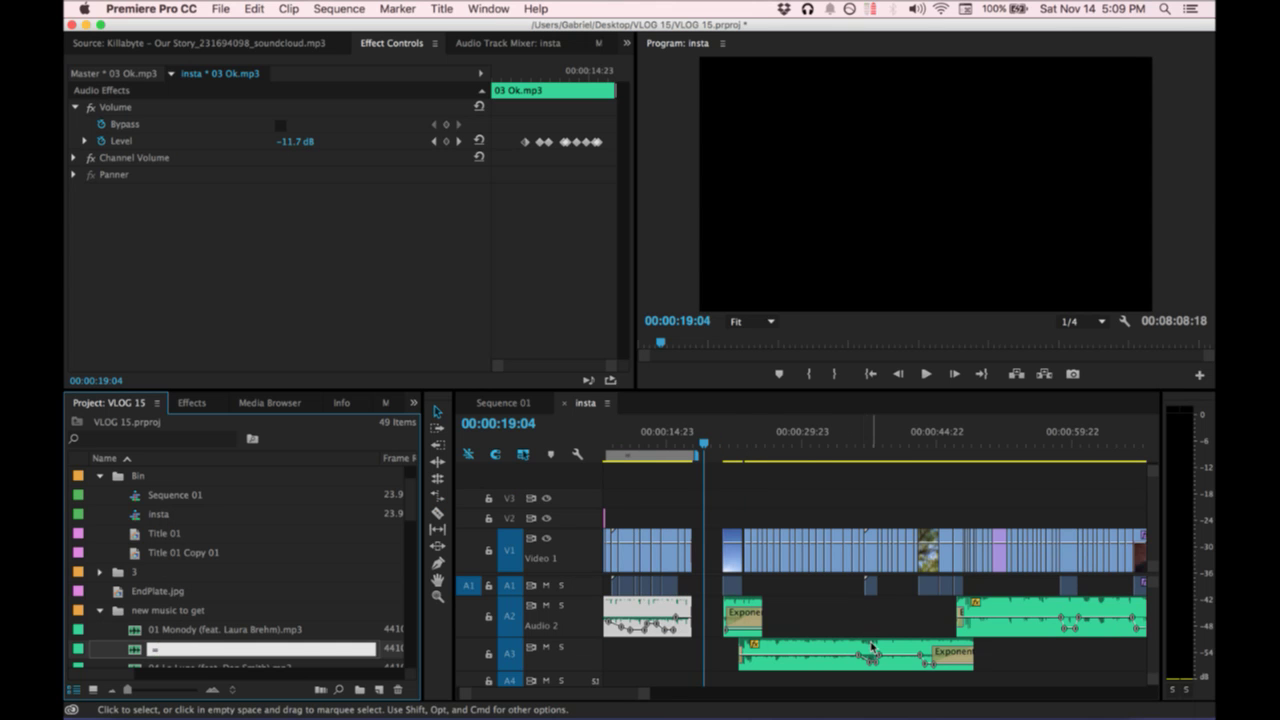
right_click(872, 645)
left_click(917, 647)
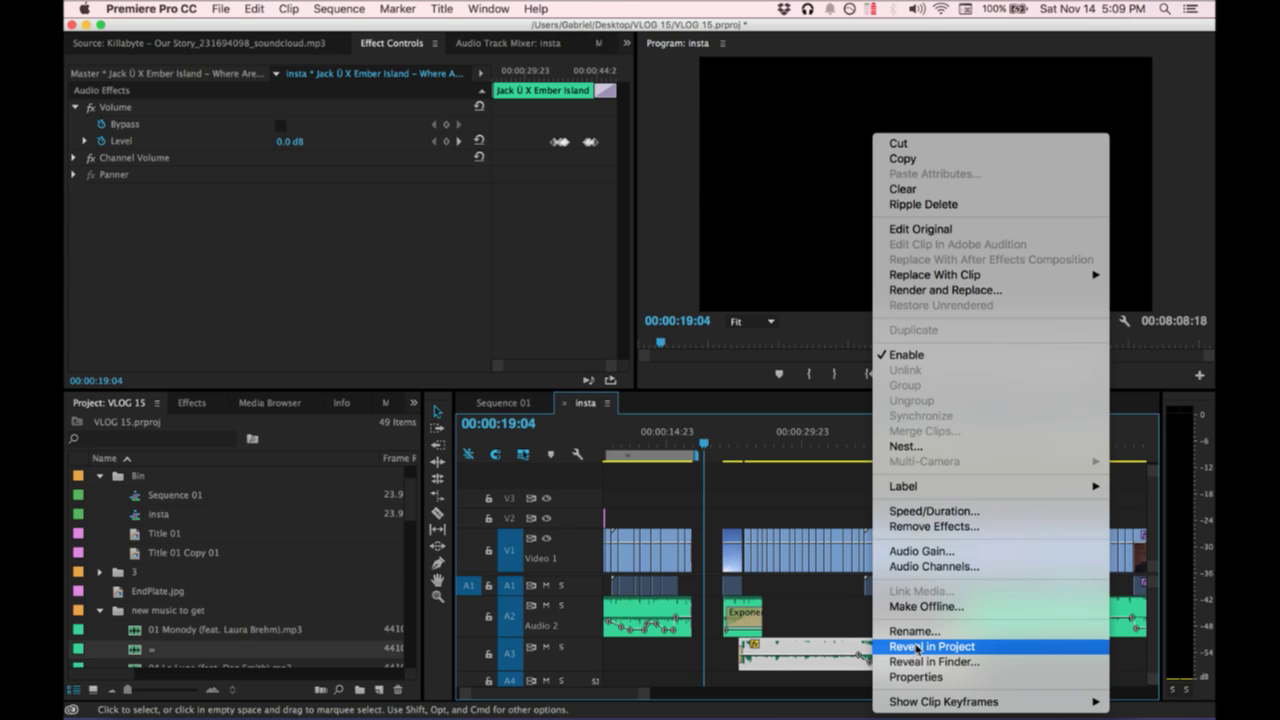
left_click(217, 650)
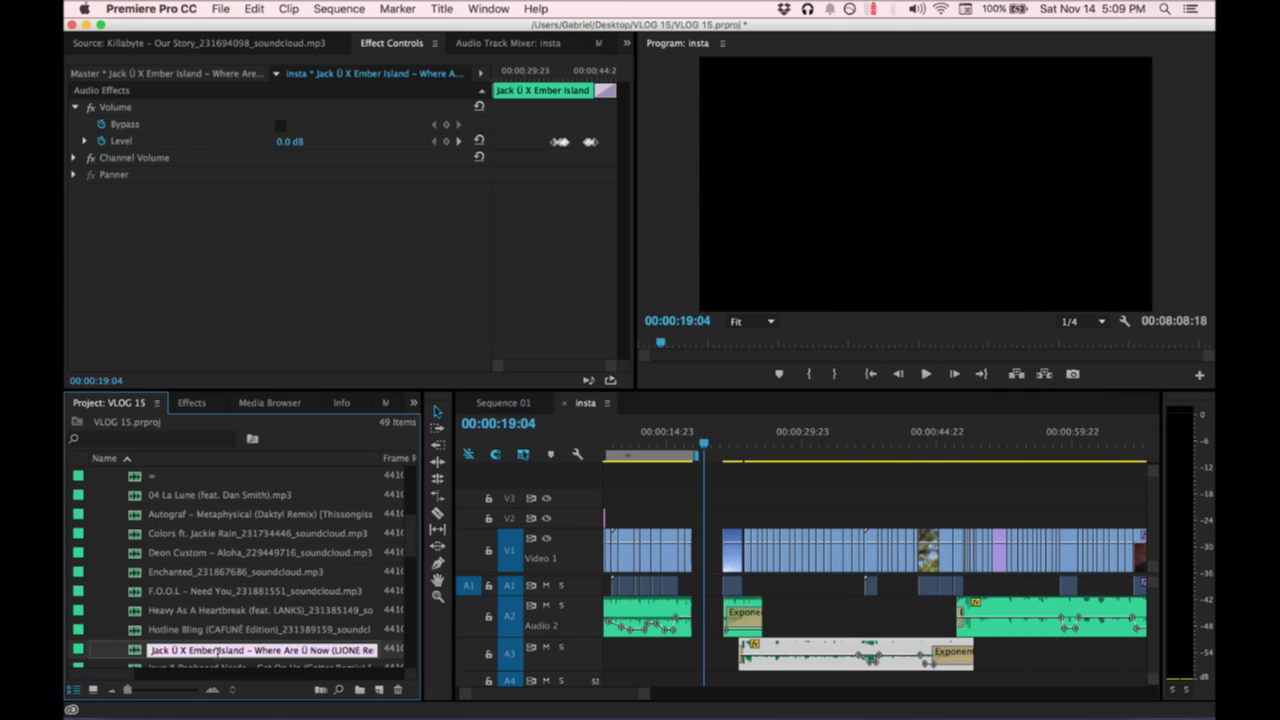
mouse_move(80, 674)
left_click(880, 246)
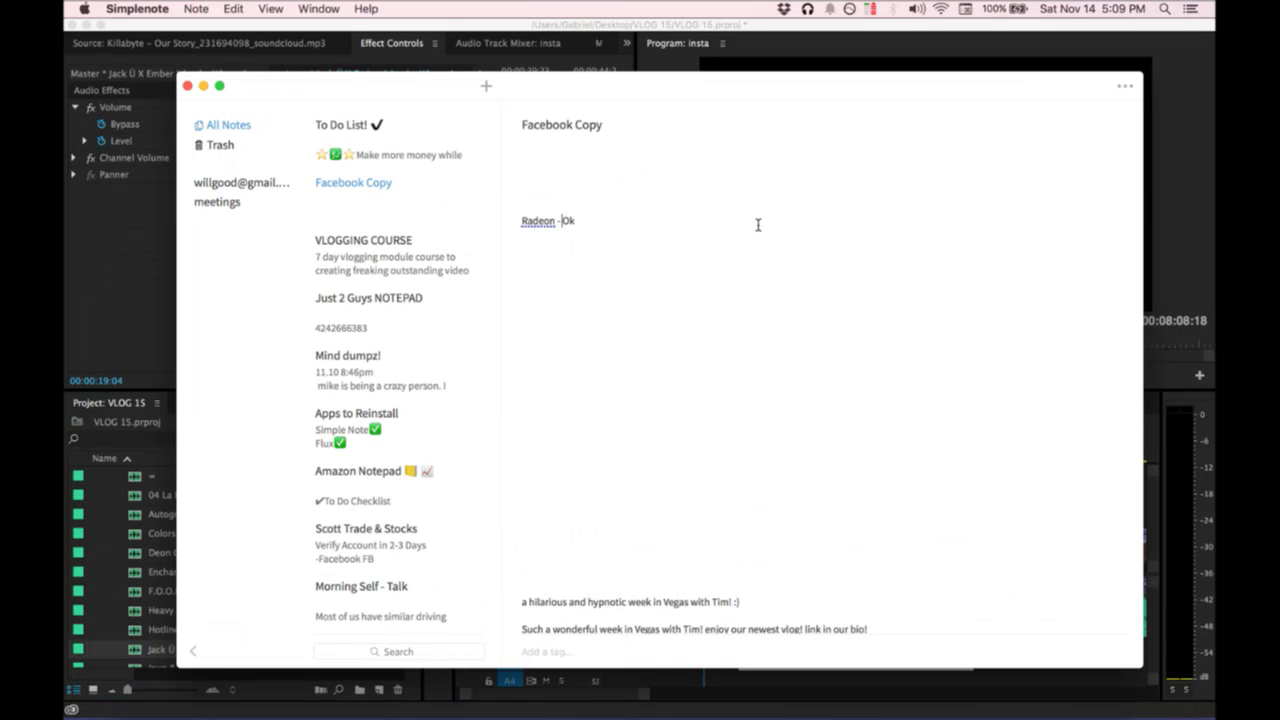
key("Return")
type("Jack Ü X Ember Island - Where Are Ü Now (LIONE Remix)_230204841_soundcloud.mp3")
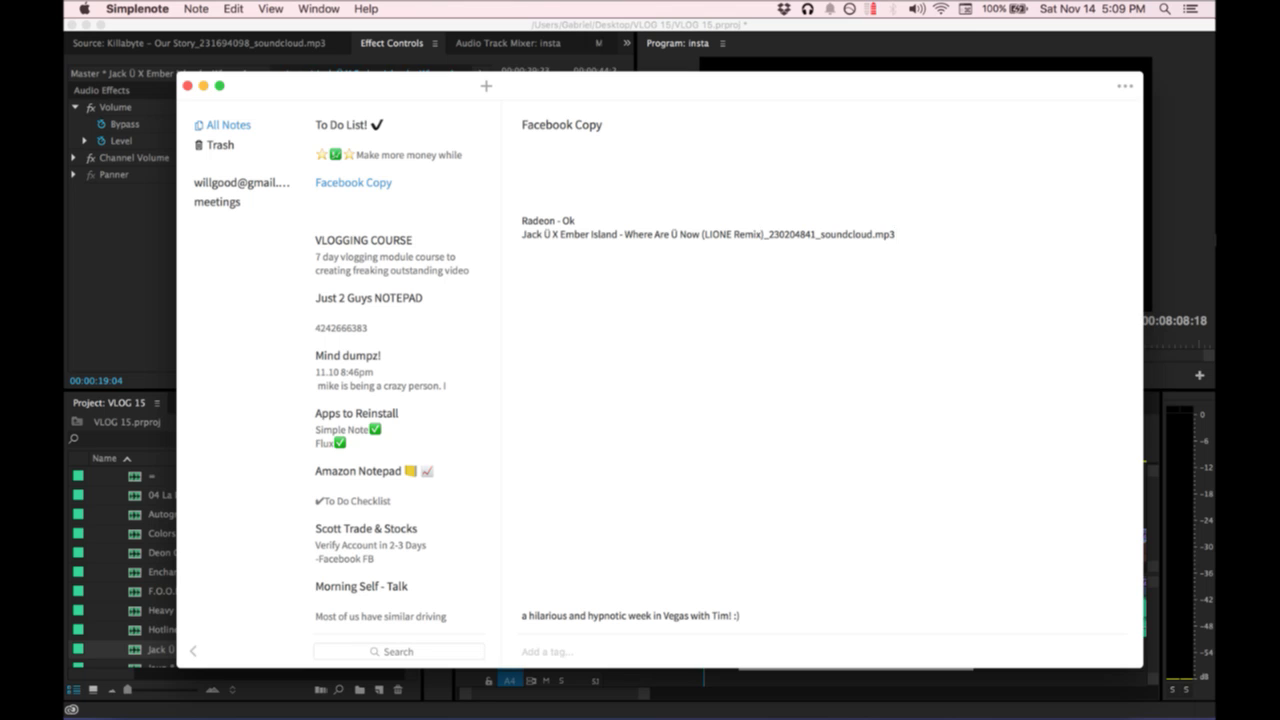
Reveal the next music clip in the Premiere Pro project and paste its name, Killabyte - Our Story_231694098_soundcloud.mp3, into the Simplenote track list.
key("super+Tab")
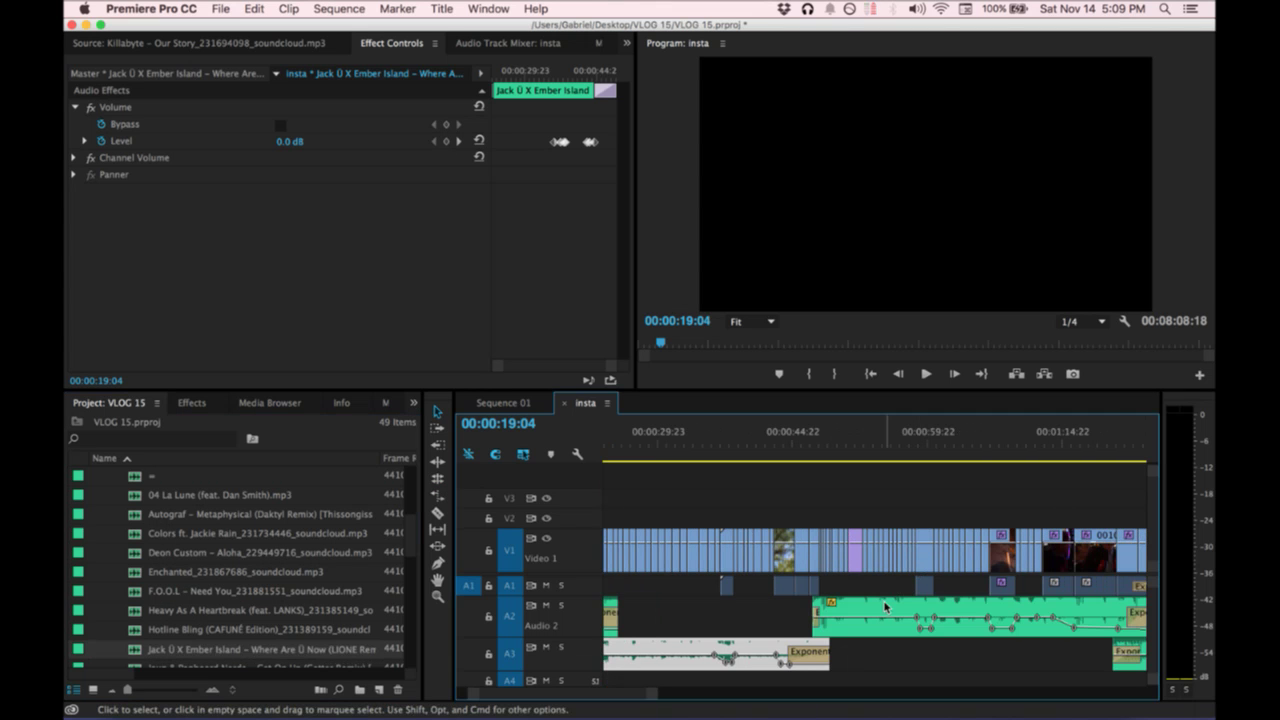
right_click(822, 654)
left_click(935, 568)
left_click(254, 652)
key("super+c")
key("ctrl+Up")
left_click(902, 213)
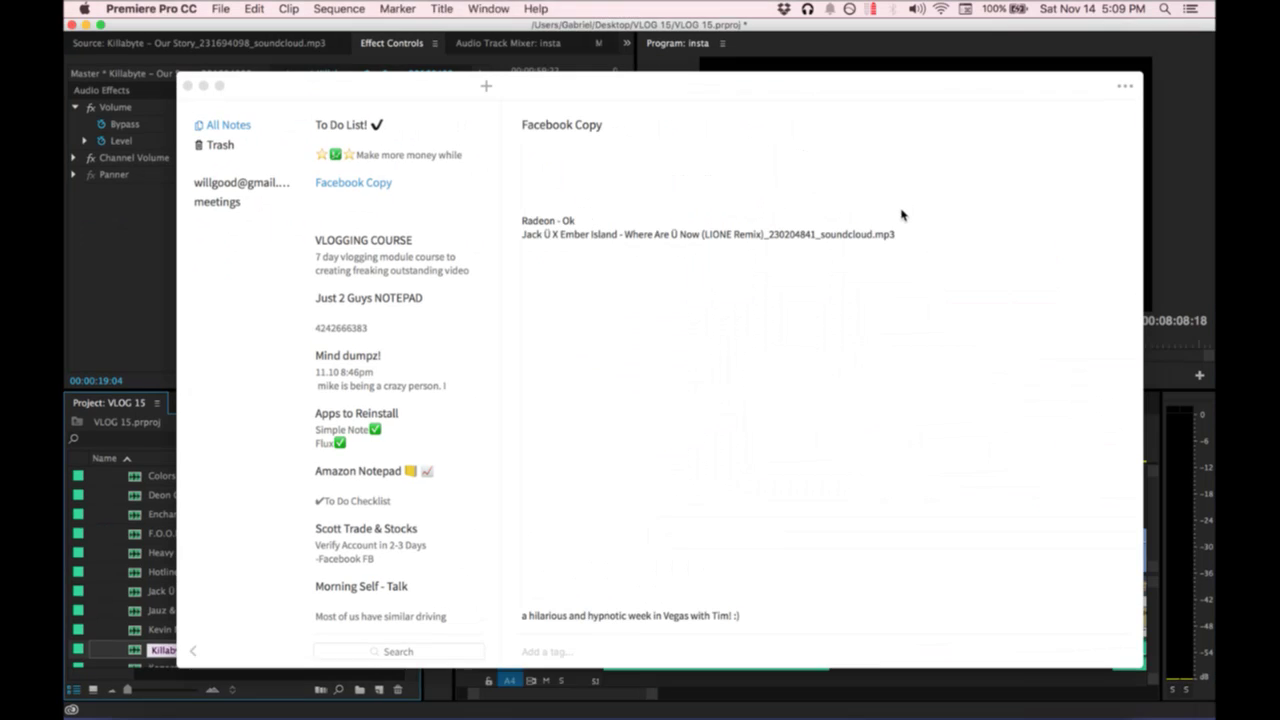
key("Return")
key("super+v")
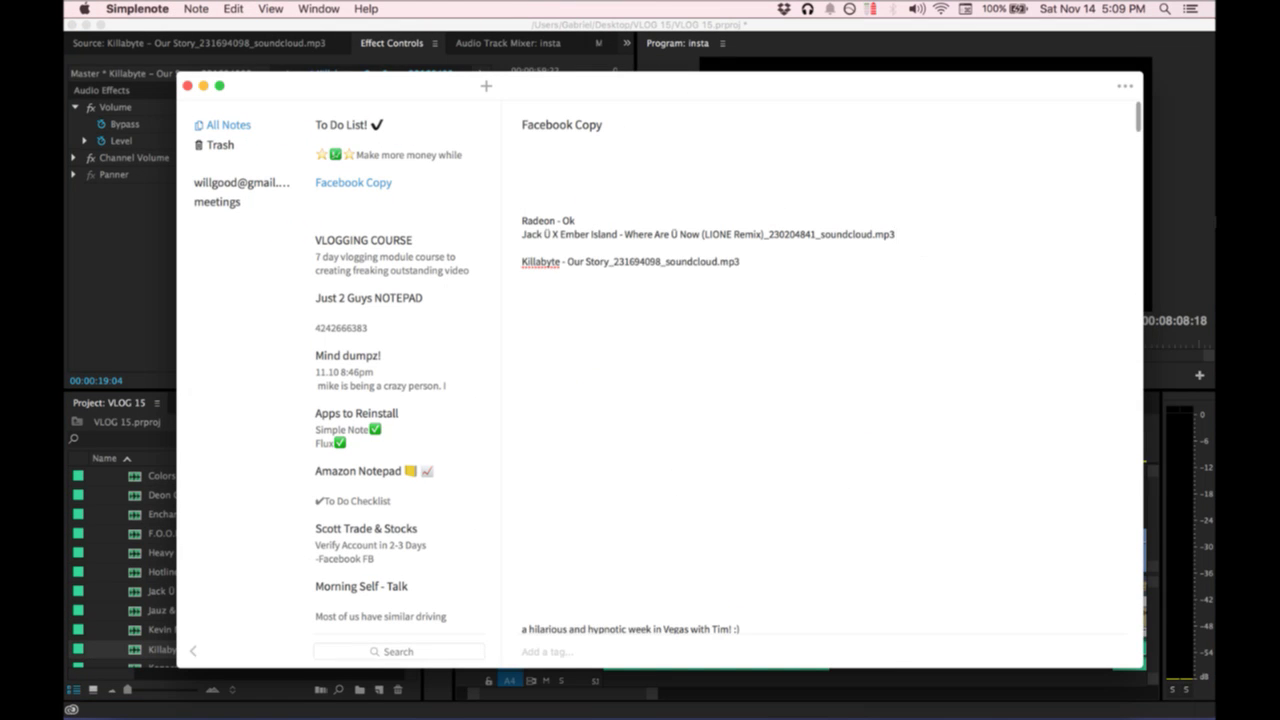
Reveal the following A3 music clip in the Premiere Pro project and paste its name, NGHTMRE & Boombox Cartel - Aftershock_232435384_soundcloud.mp3, into the note.
key("super+Tab")
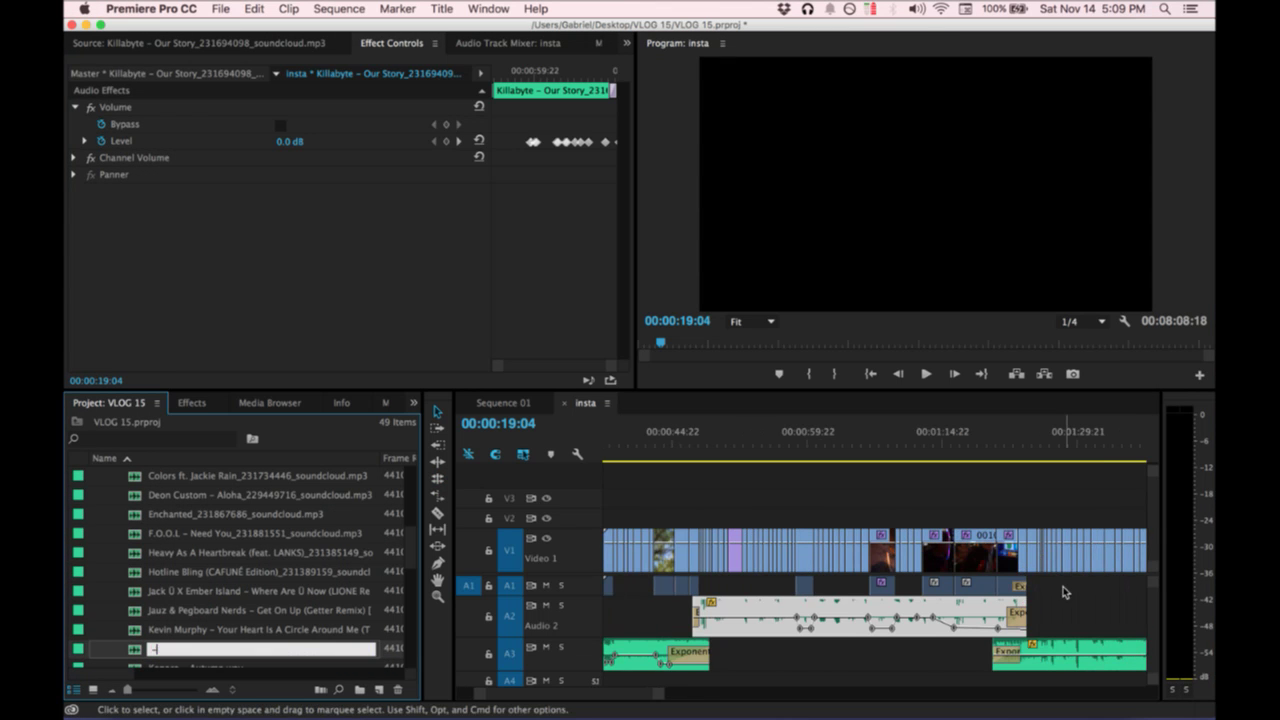
left_click(1065, 592)
key("minus")
key("minus")
scroll(1000, 628, "right", 5)
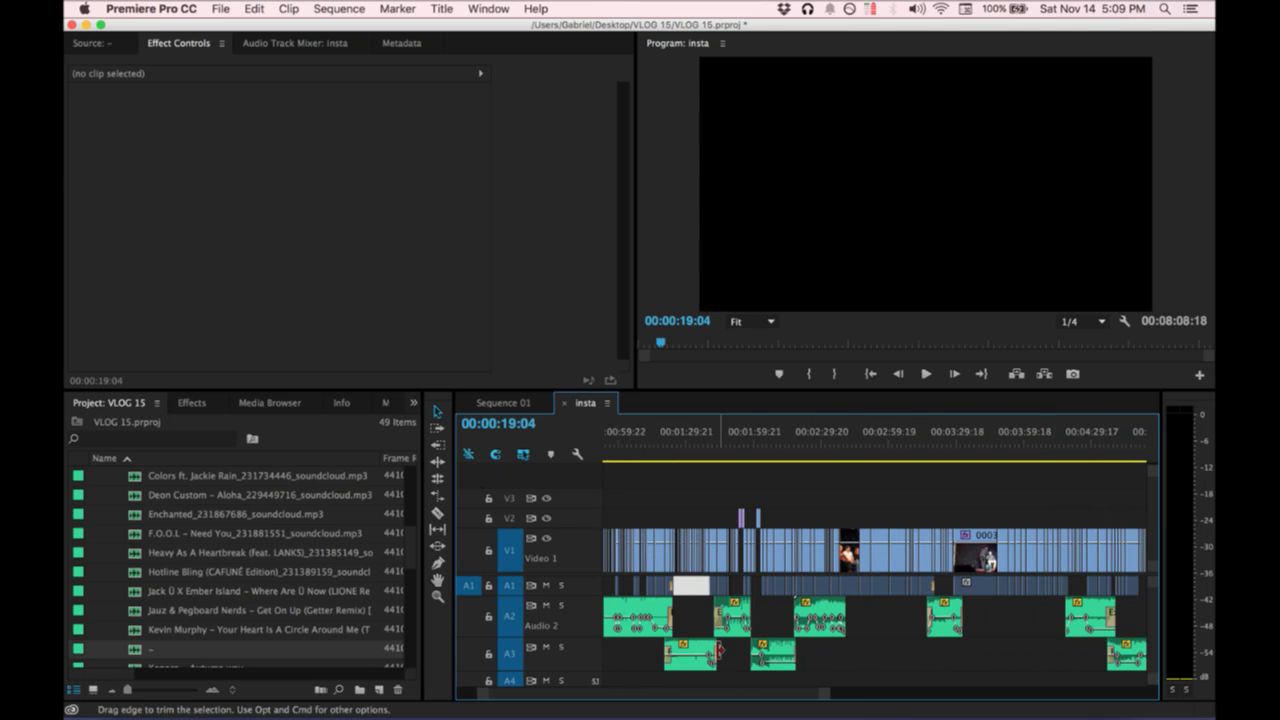
right_click(672, 656)
left_click(765, 646)
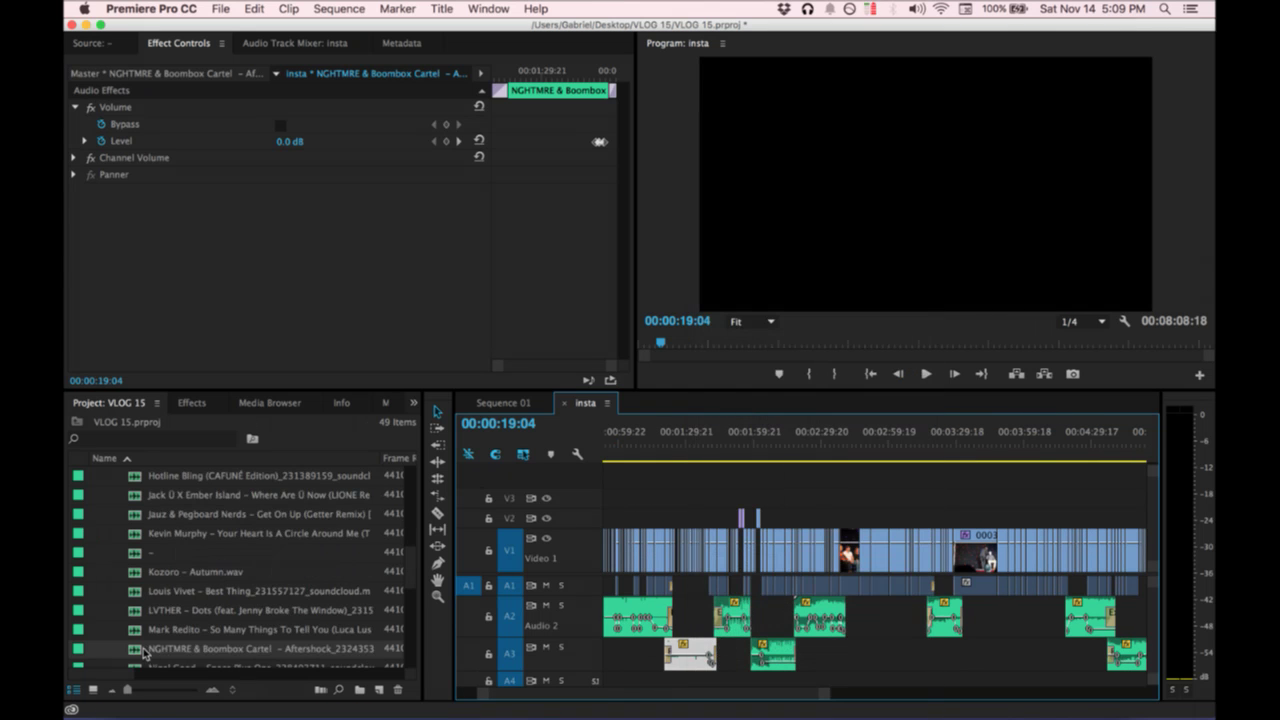
left_click(160, 650)
key("super+c")
key("ctrl+Up")
left_click(832, 165)
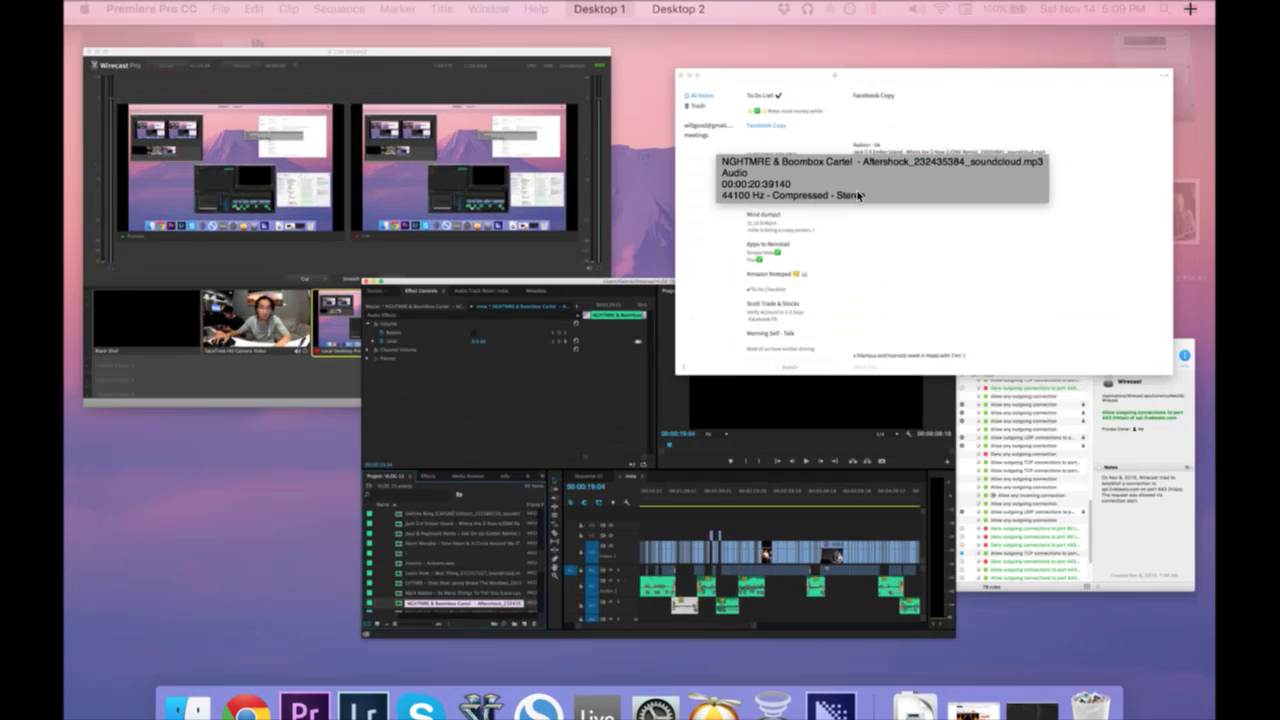
left_click(713, 291)
key("super+v")
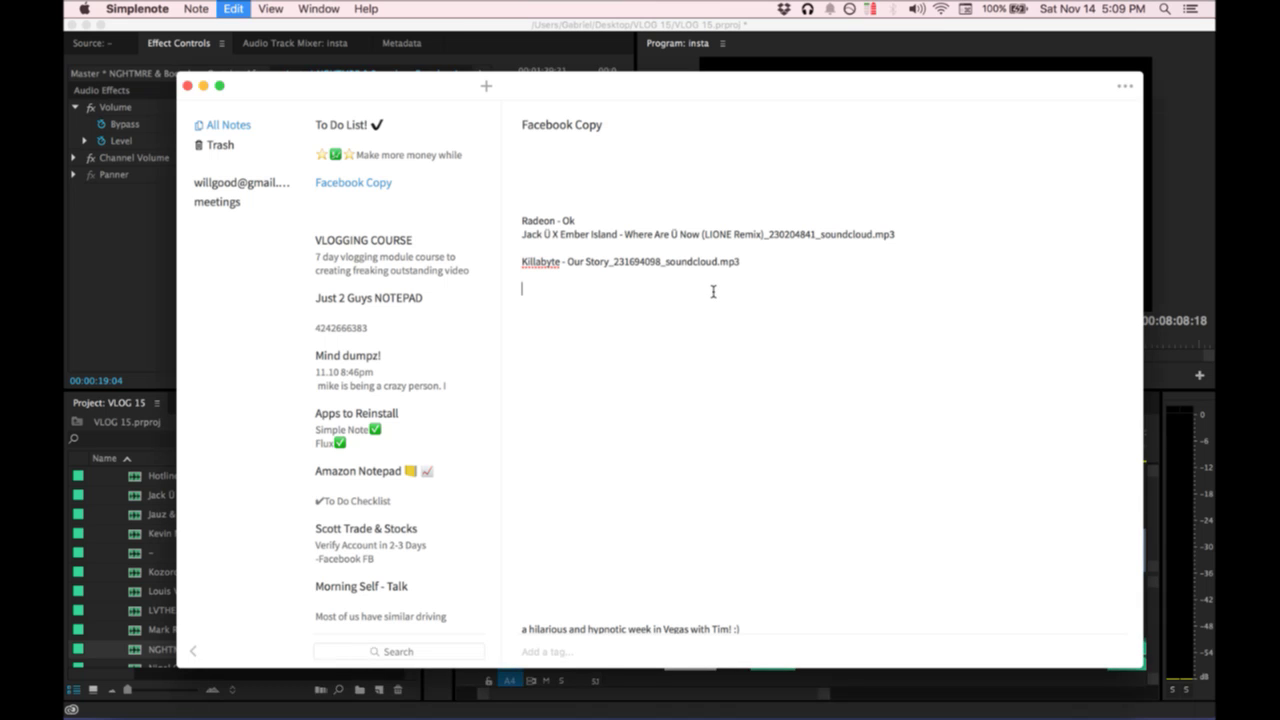
Reveal the A2 clip after Aftershock in the Premiere Pro project and paste its name, Toy Box - Waves_231542755_soundcloud.mp3, into the note.
left_click(1174, 220)
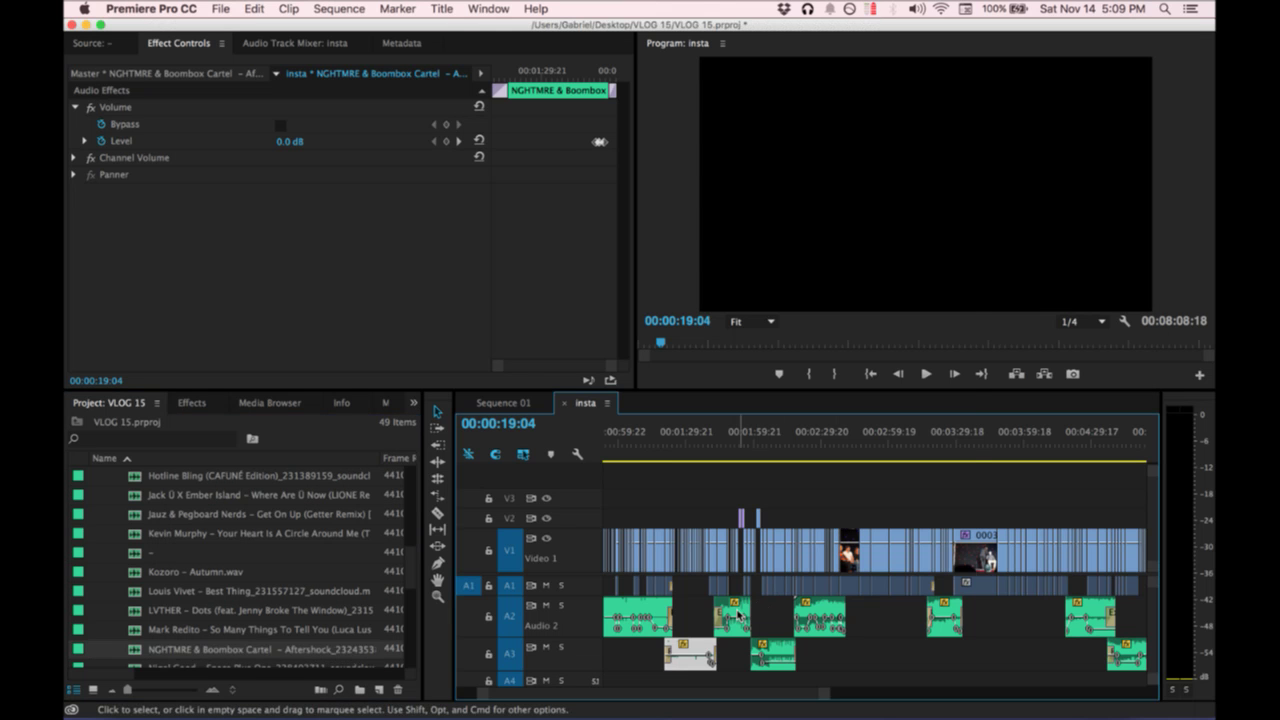
right_click(738, 612)
key("Escape")
key("ctrl+Up")
key("ctrl+Up")
left_click(184, 648)
key("super+c")
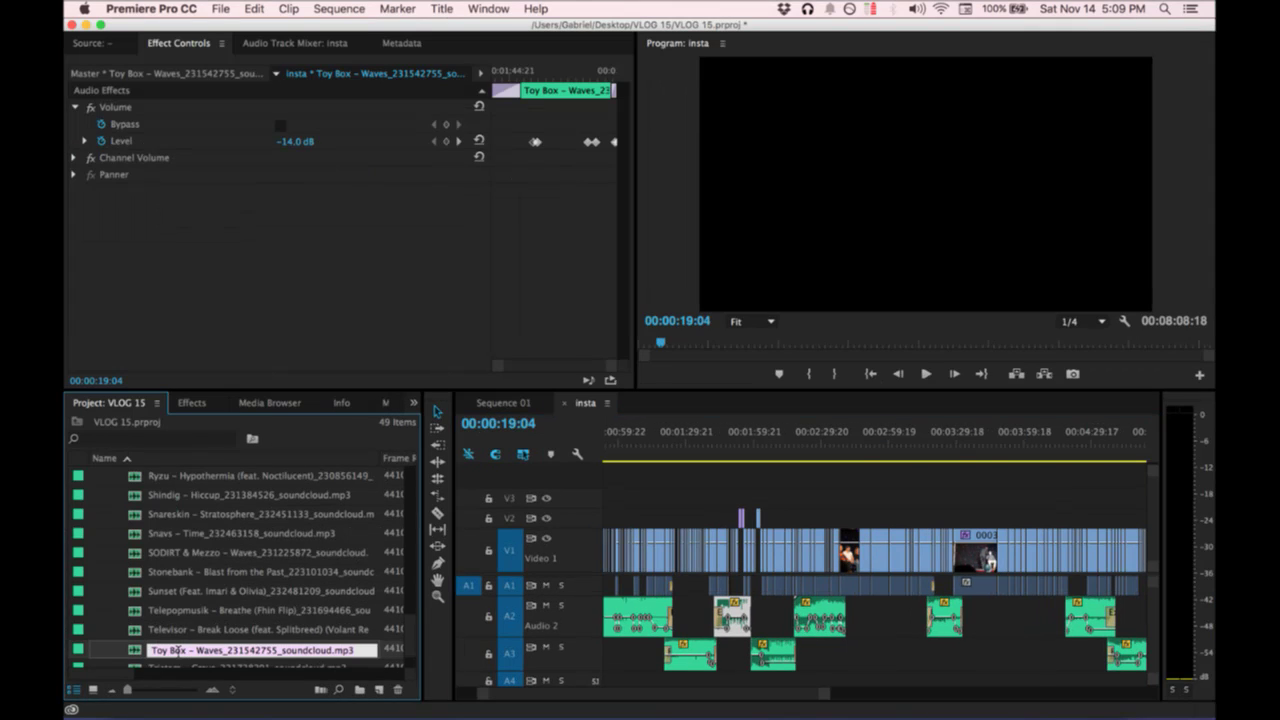
key("ctrl+Up")
left_click(860, 260)
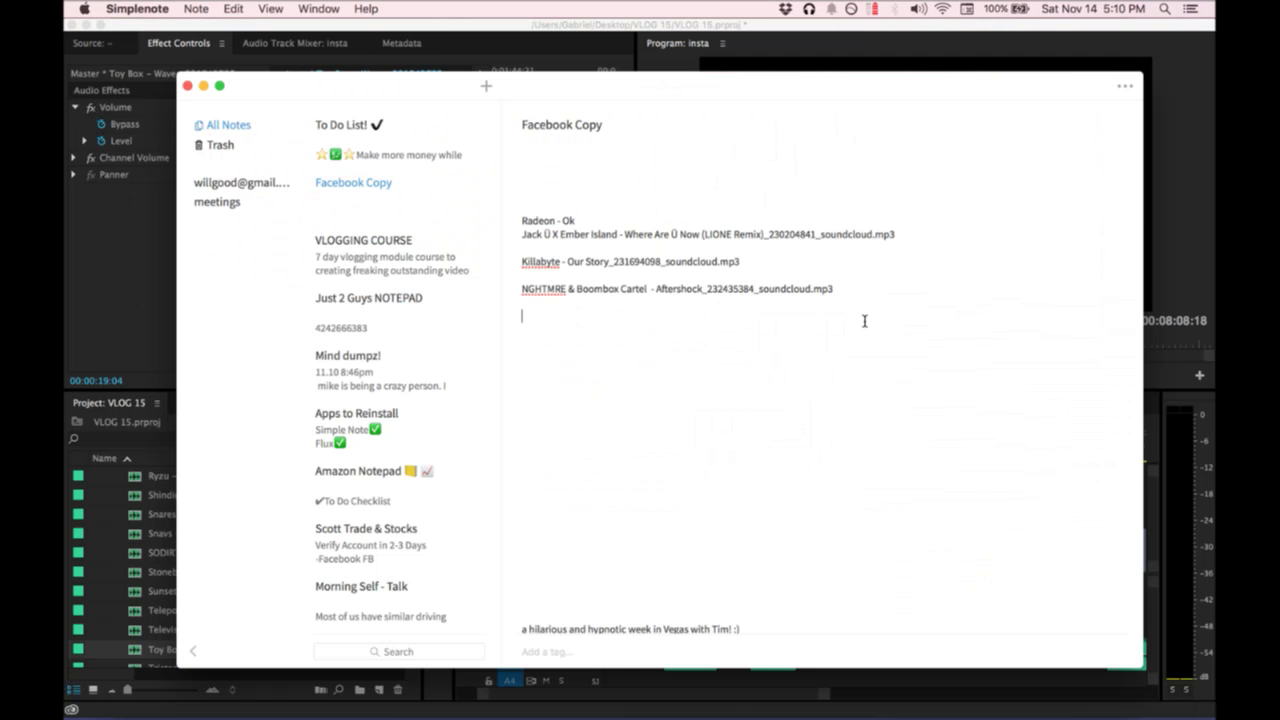
key("super+v")
Reveal the A3 clip after Waves in the Premiere Pro project and add Sunset (Feat. Imari & Olivia)_232481209_soundcloud.mp3 to the note.
left_click(1212, 242)
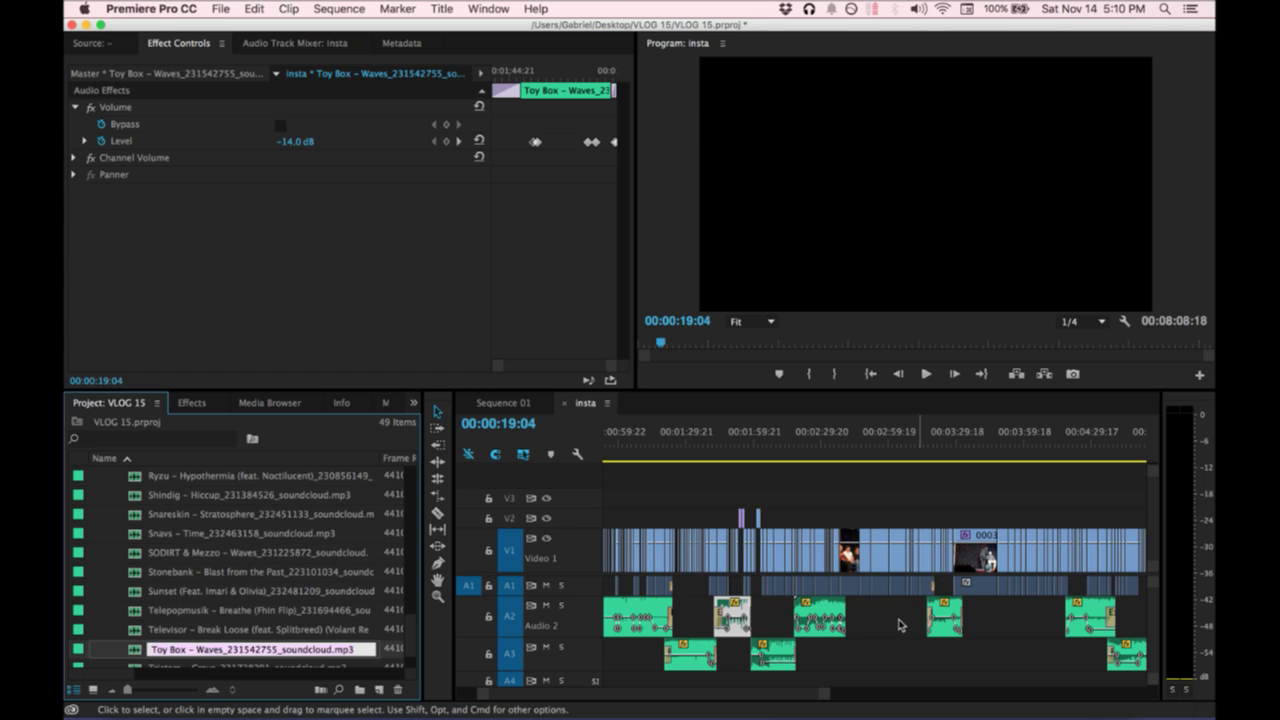
right_click(779, 660)
left_click(784, 662)
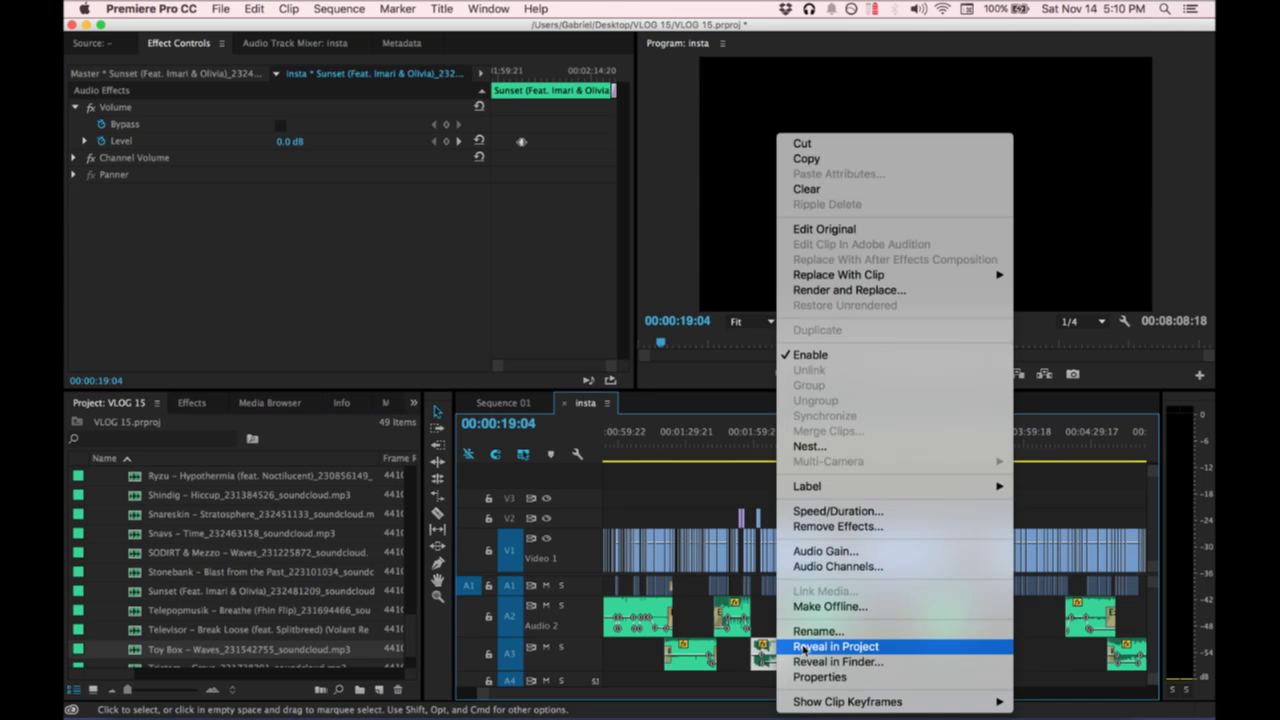
key("ctrl+Up")
left_click(660, 420)
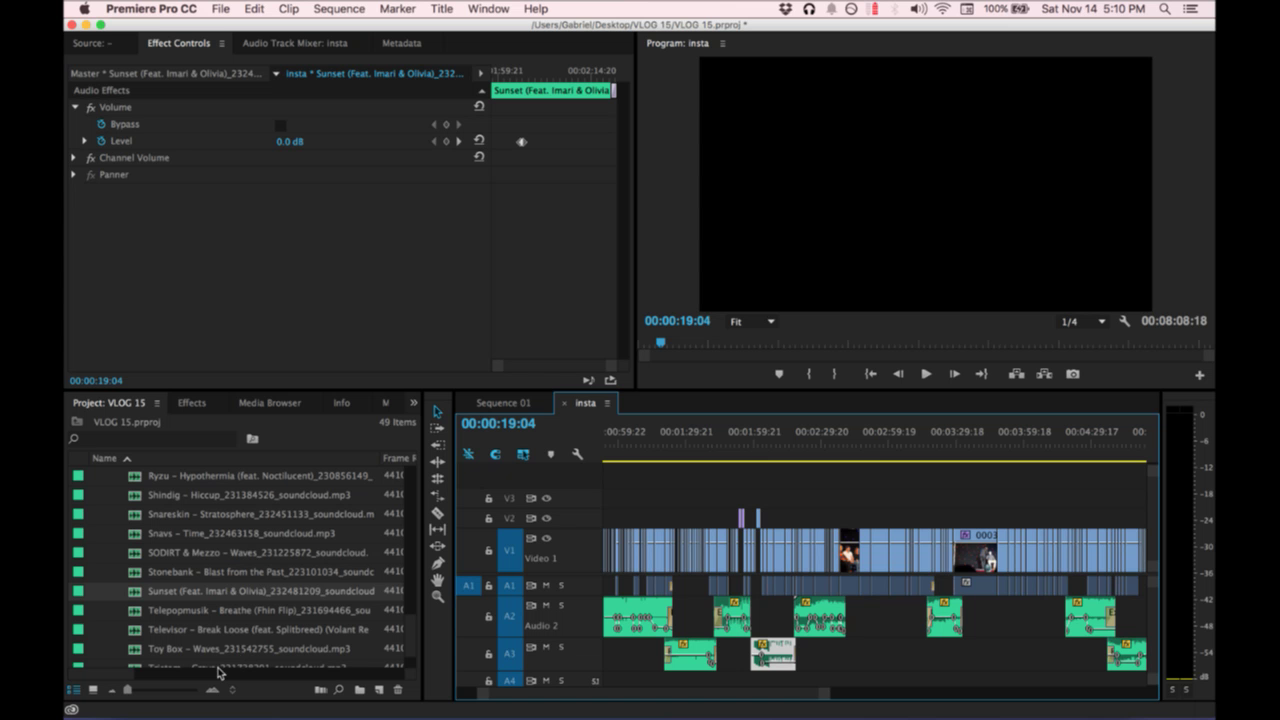
left_click(195, 592)
key("super+Tab")
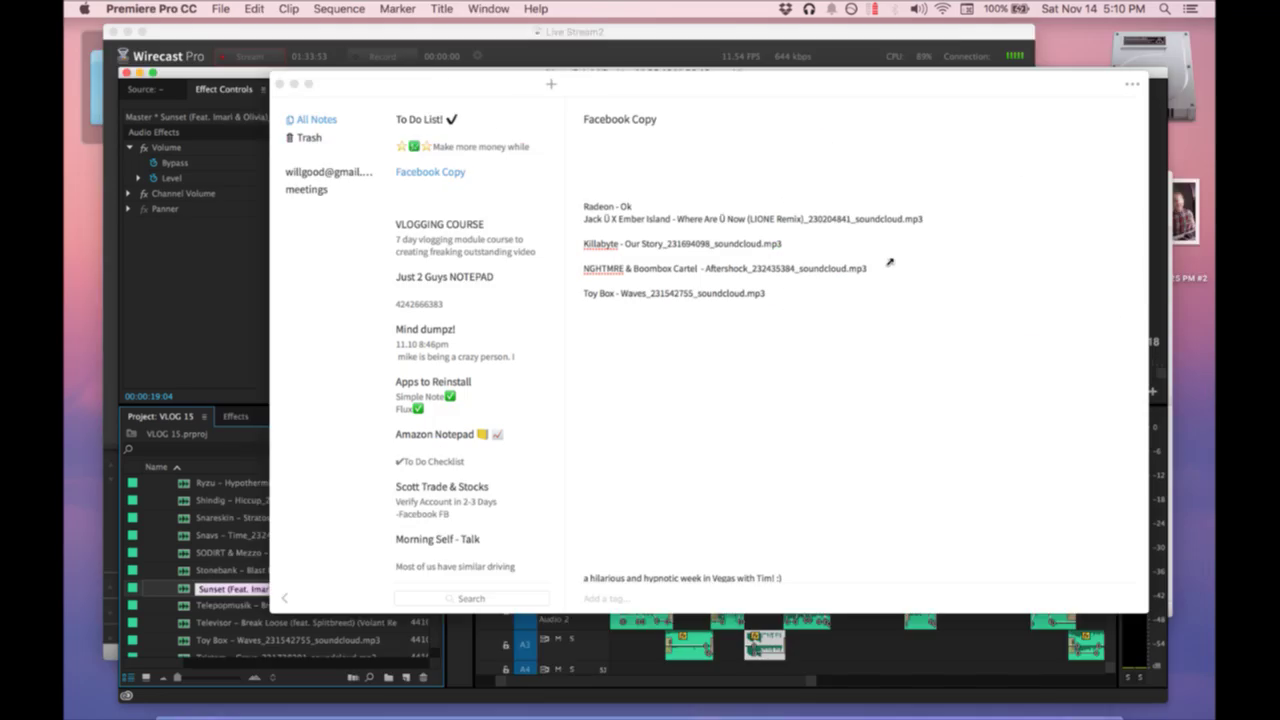
type("Sunset (Feat. Imari & Olivia)_232481209_soundcloud.mp3")
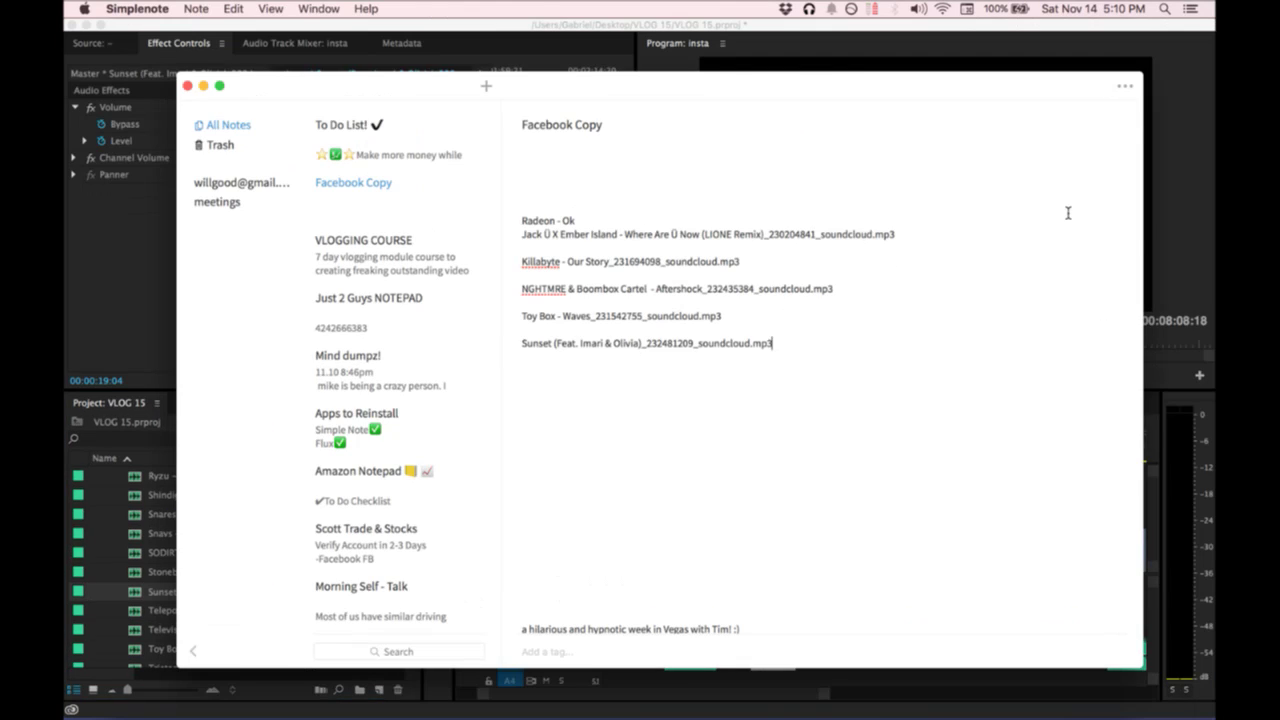
Copy Stonebank - Blast from the Past_223101034_soundcloud.mp3 from the Premiere Pro project into the note's track list and return to the timeline.
key("super+Tab")
scroll(812, 631, "right", 2)
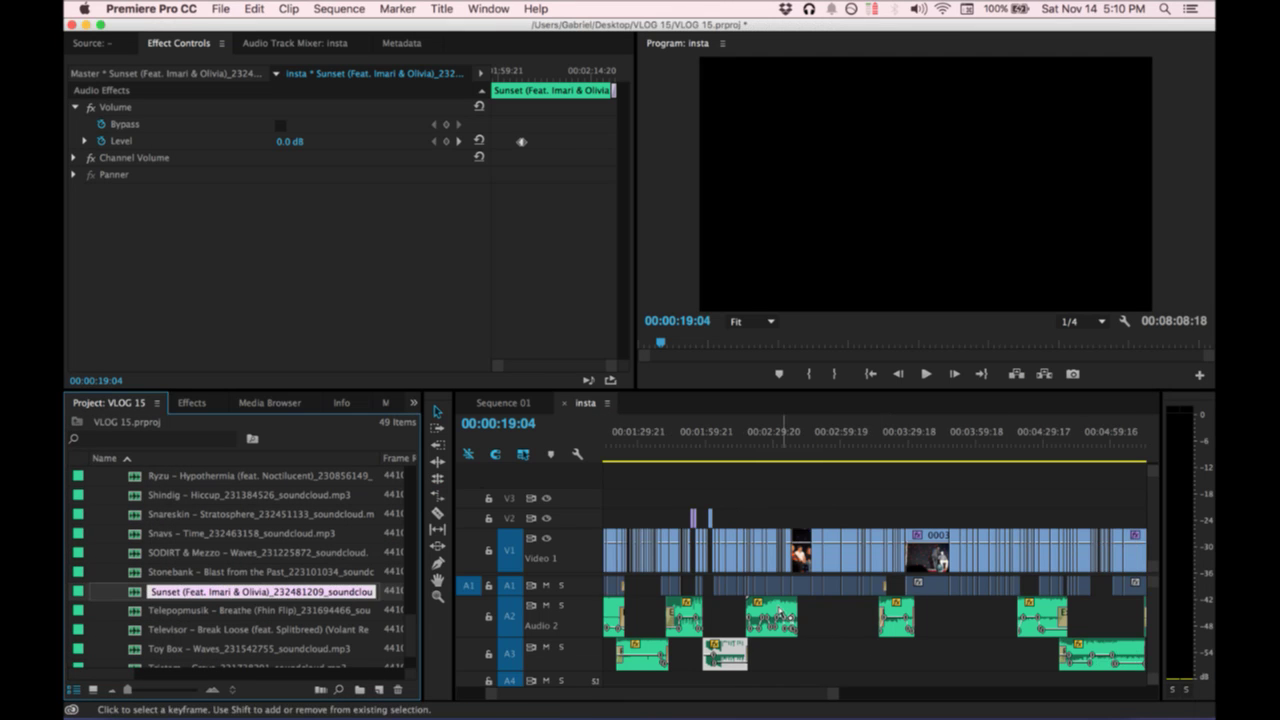
right_click(778, 606)
left_click(845, 647)
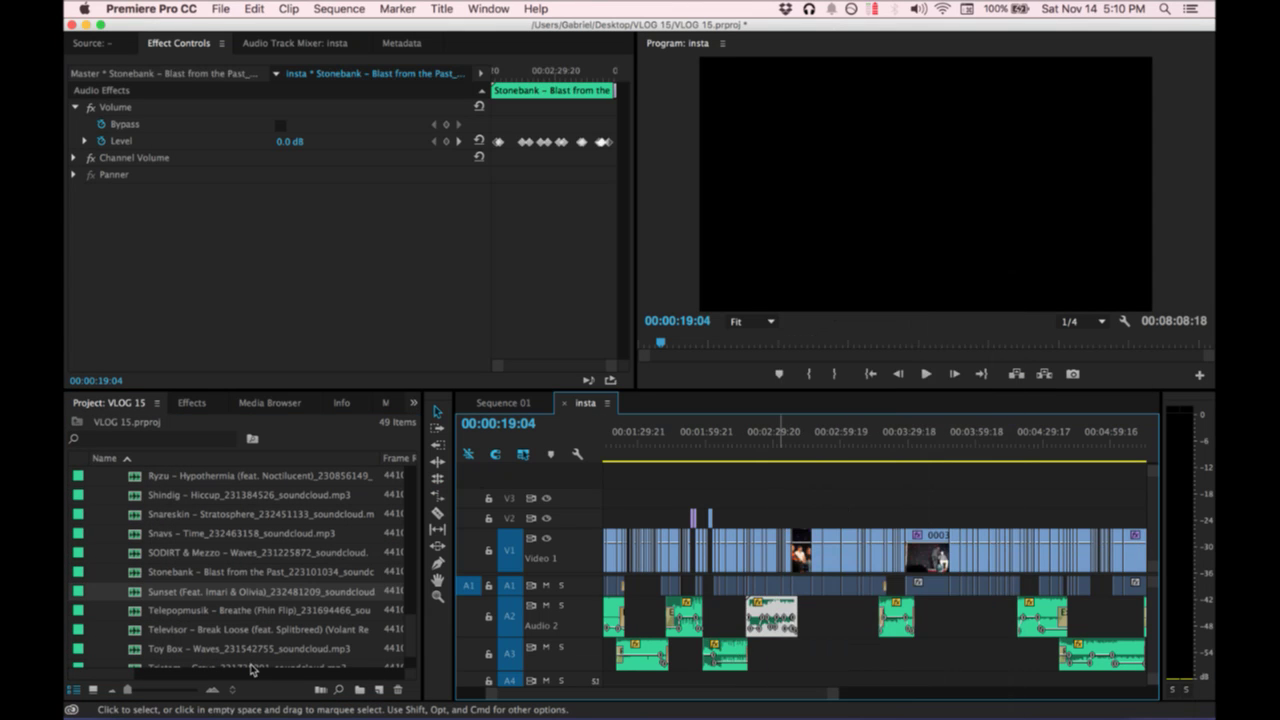
left_click(206, 577)
key("ctrl+Up")
left_click(946, 234)
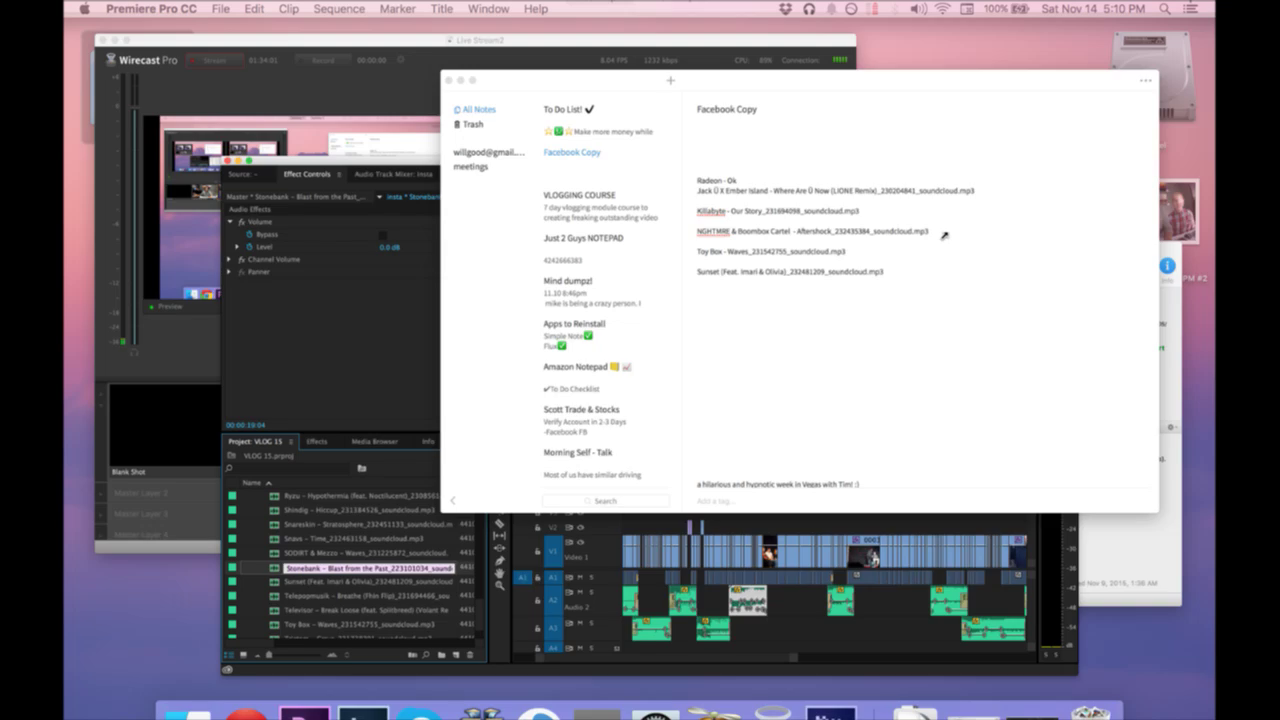
double_click(841, 350)
key("Down")
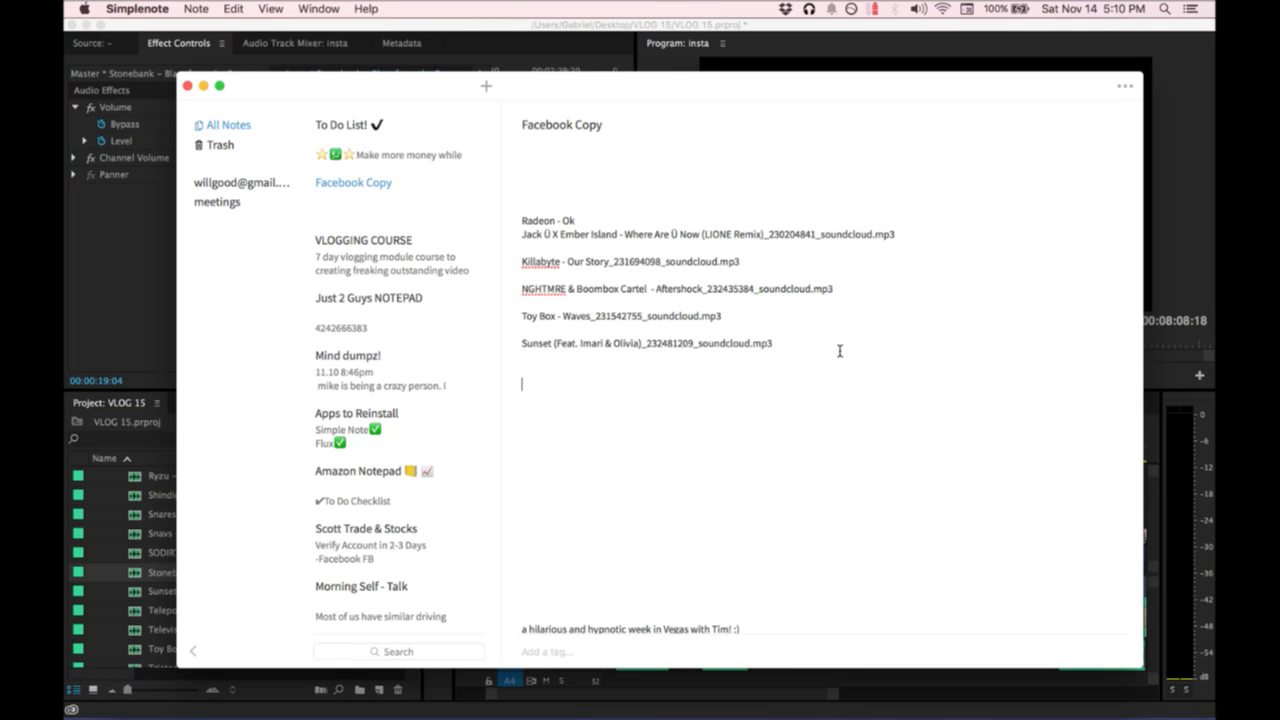
type("Stonebank - Blast from the Past_223101034_soundcloud.mp3")
key("super+Tab")
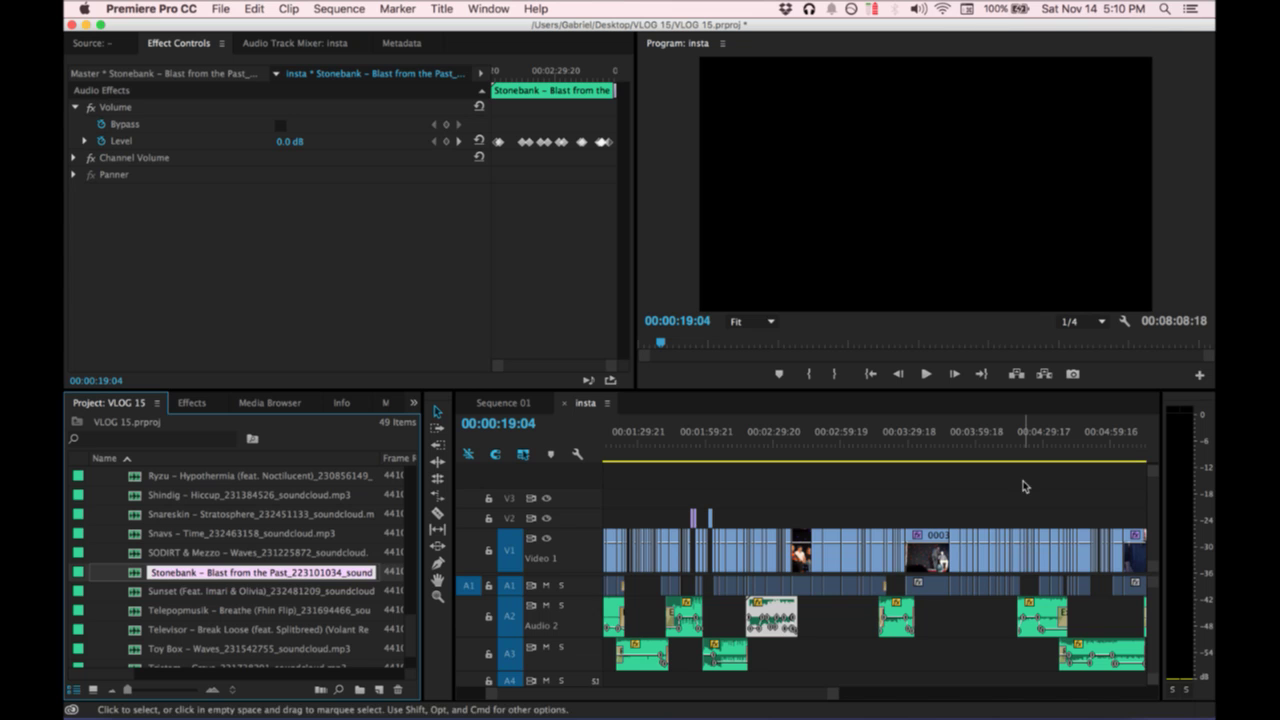
Check which source tracks the next two A2 music clips after the selected Stonebank clip use.
scroll(1023, 487, "right", 2)
right_click(849, 610)
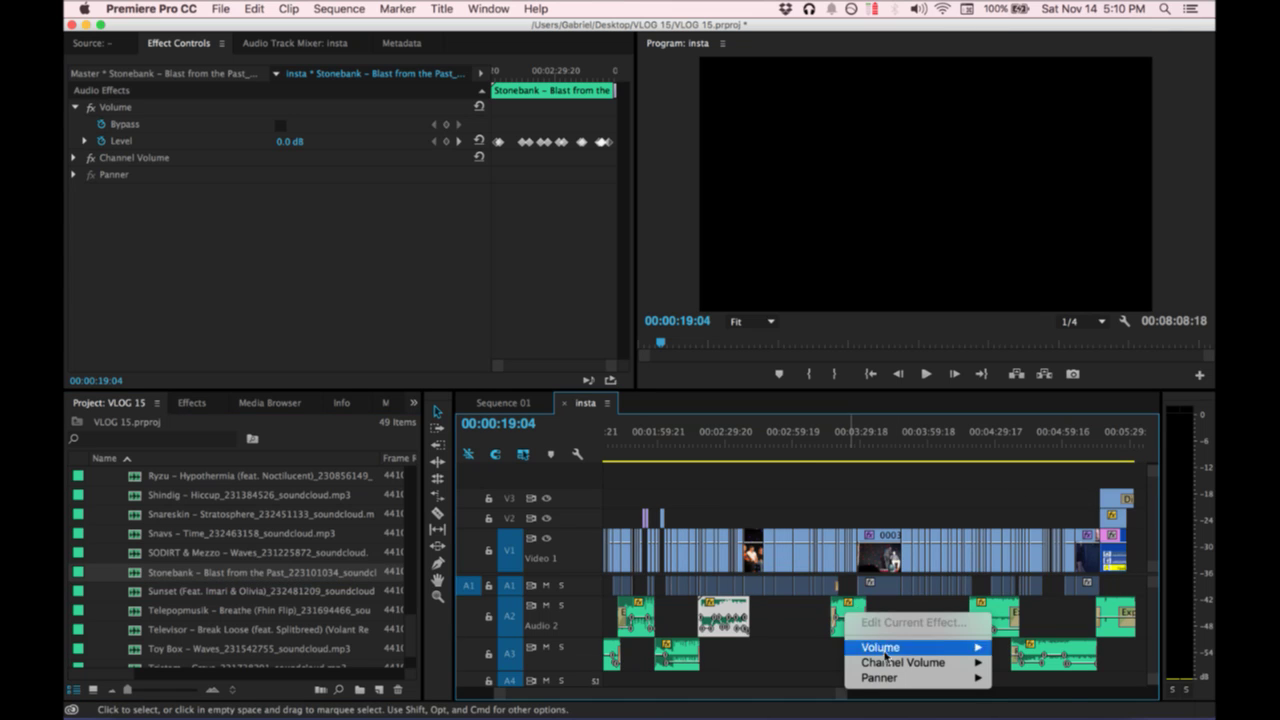
right_click(838, 612)
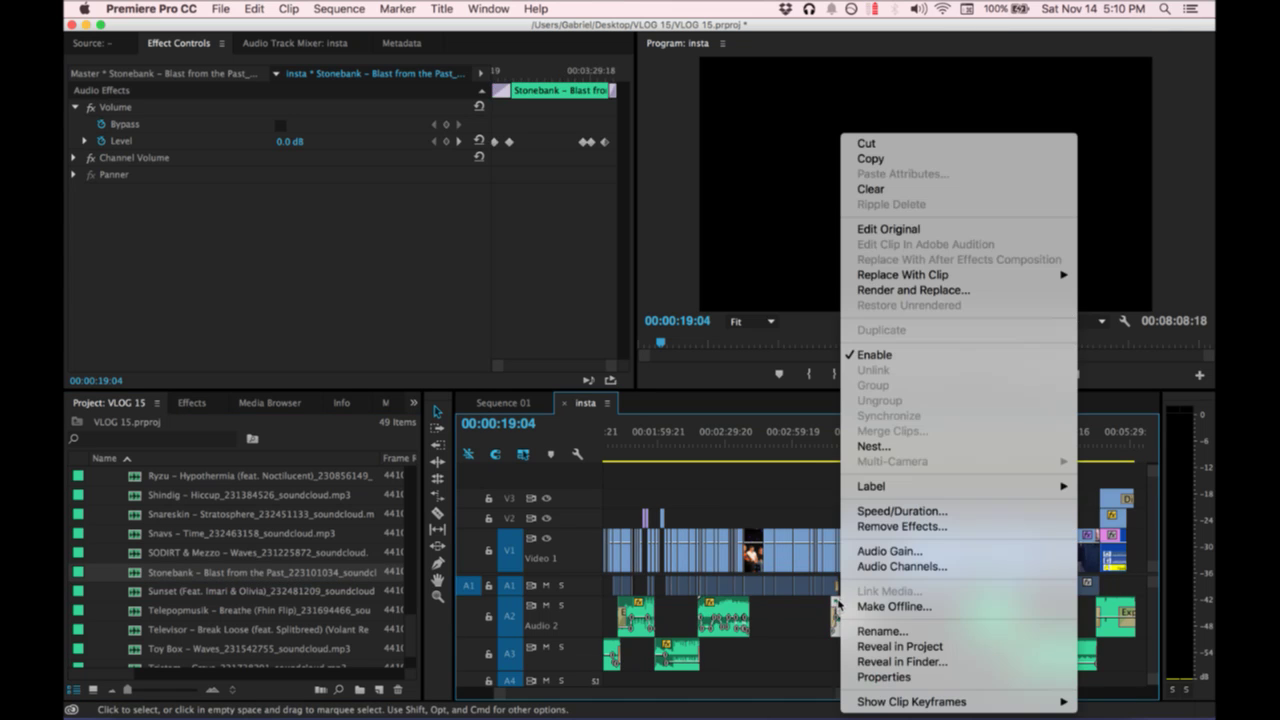
left_click(883, 637)
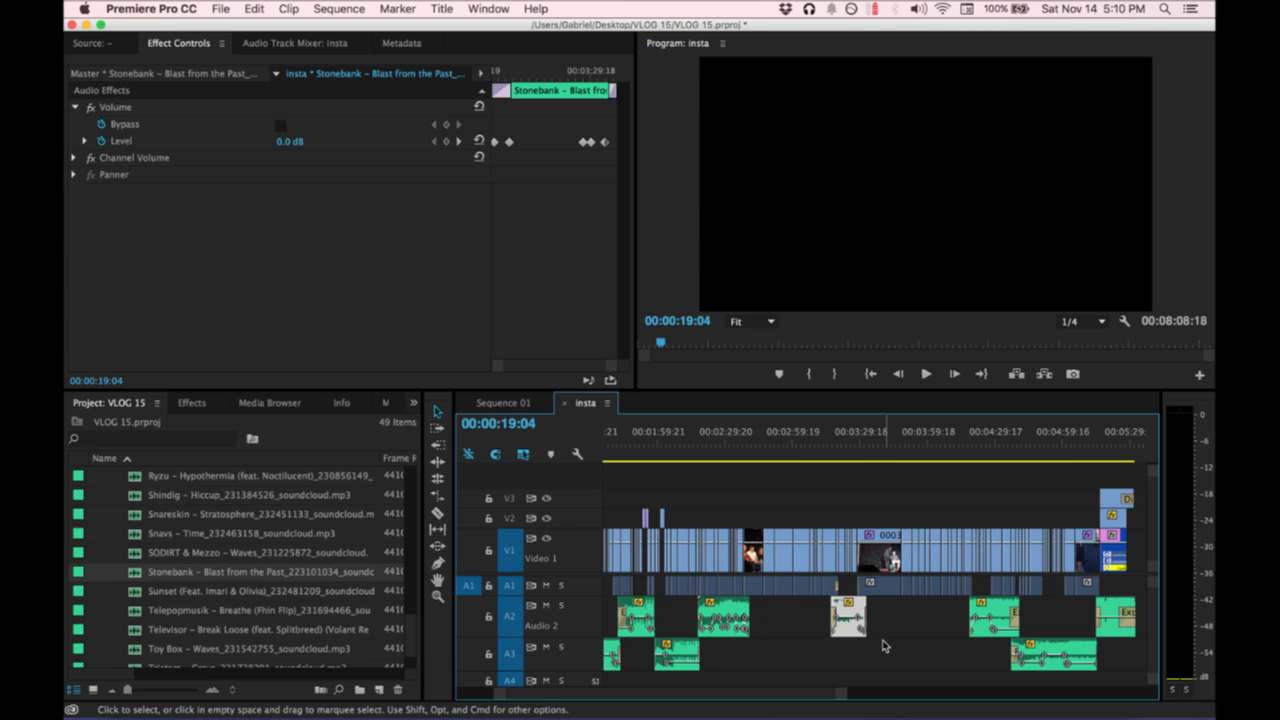
right_click(990, 607)
Check the VLOG 15 export progress in Media Encoder, and return to the Premiere Pro timeline.
key("ctrl+Up")
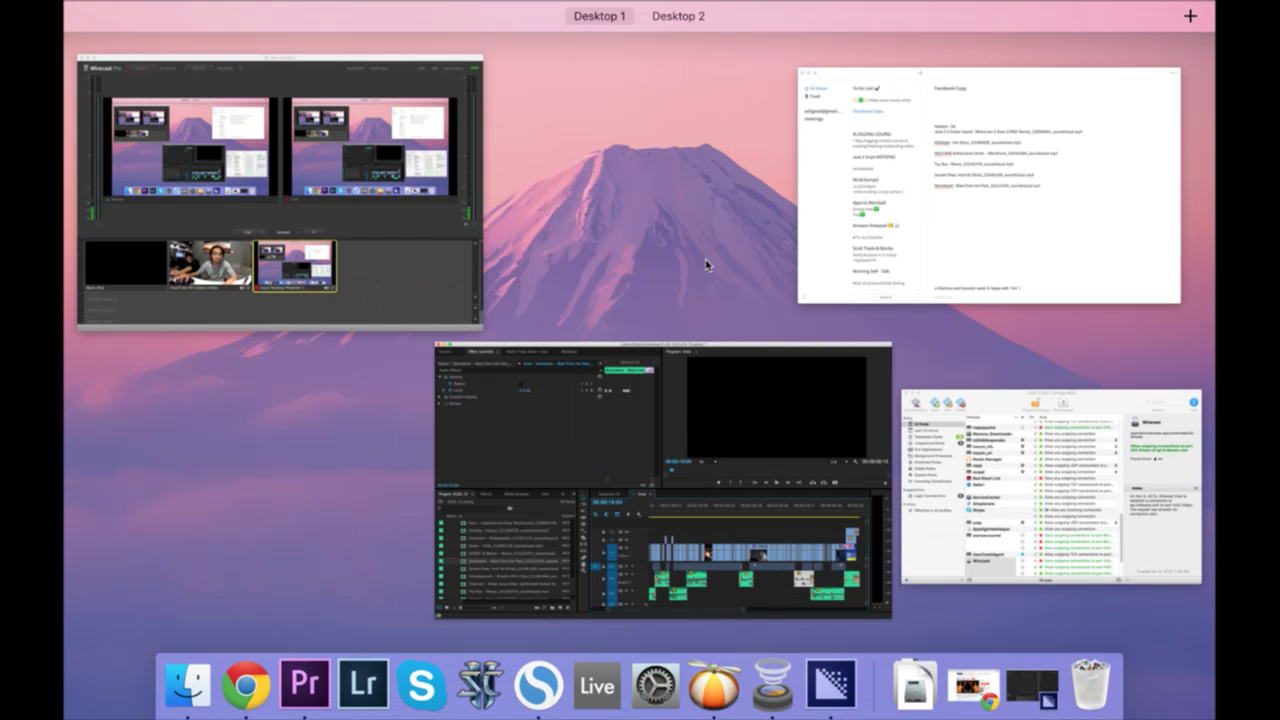
left_click(866, 684)
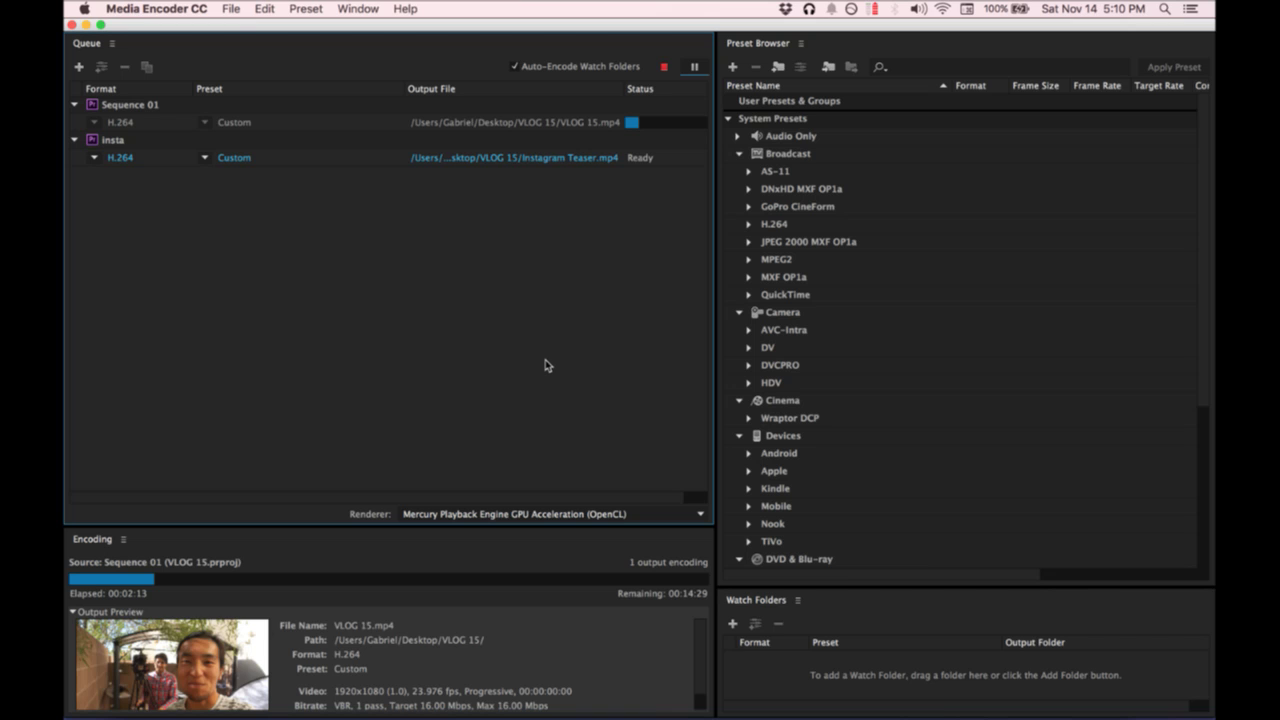
key("ctrl+Up")
left_click(620, 268)
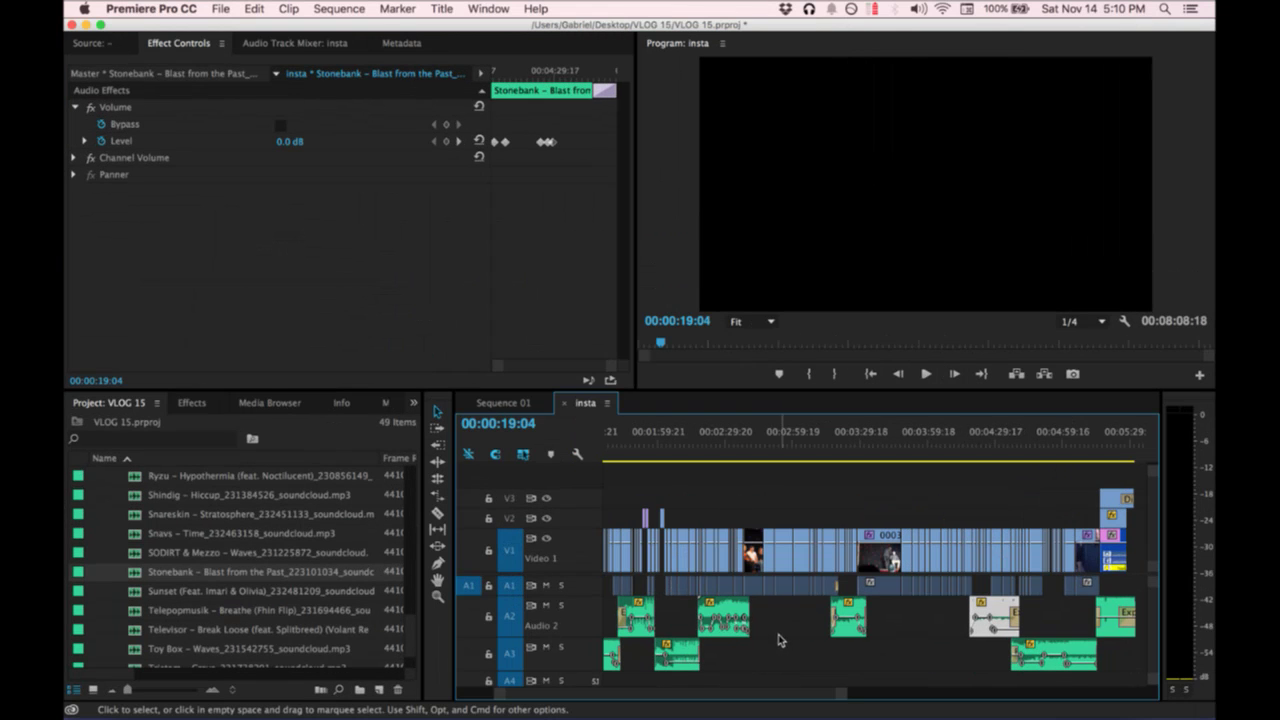
Reveal the A2 clip near 00:04:29:17 in the project, compare it with the note's track list, and return to Premiere Pro.
scroll(888, 557, "right", 3)
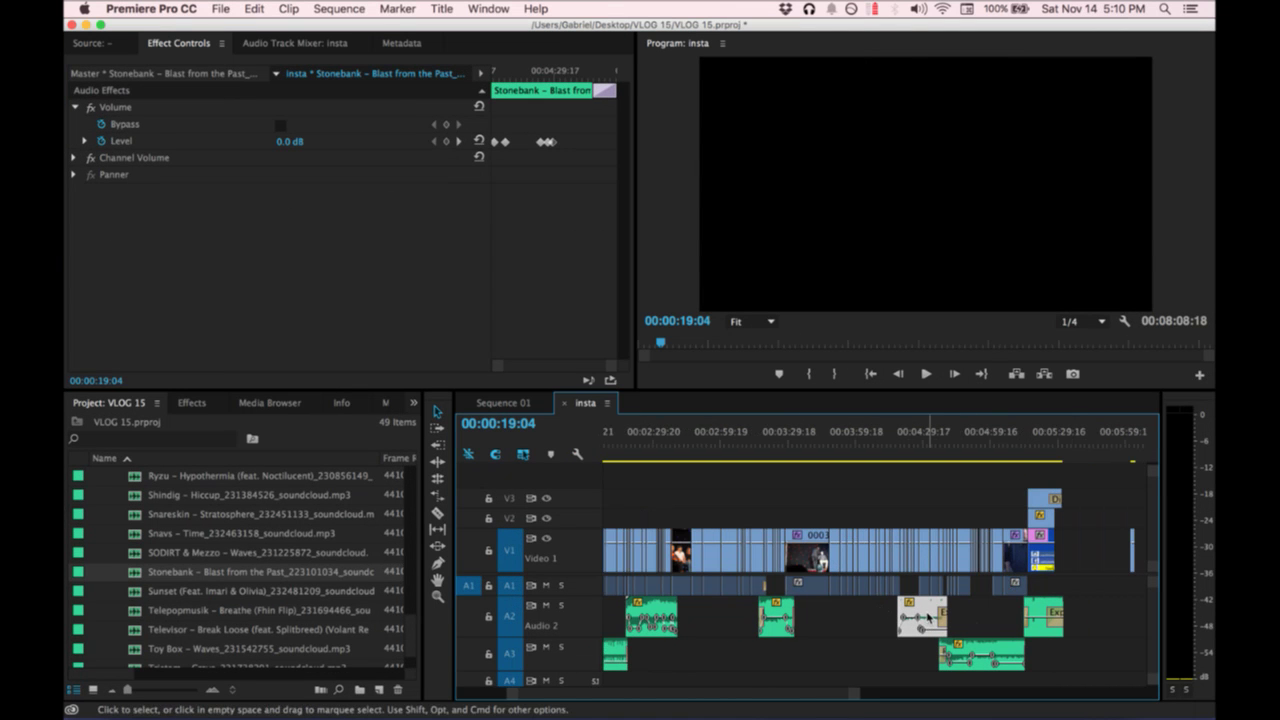
right_click(928, 618)
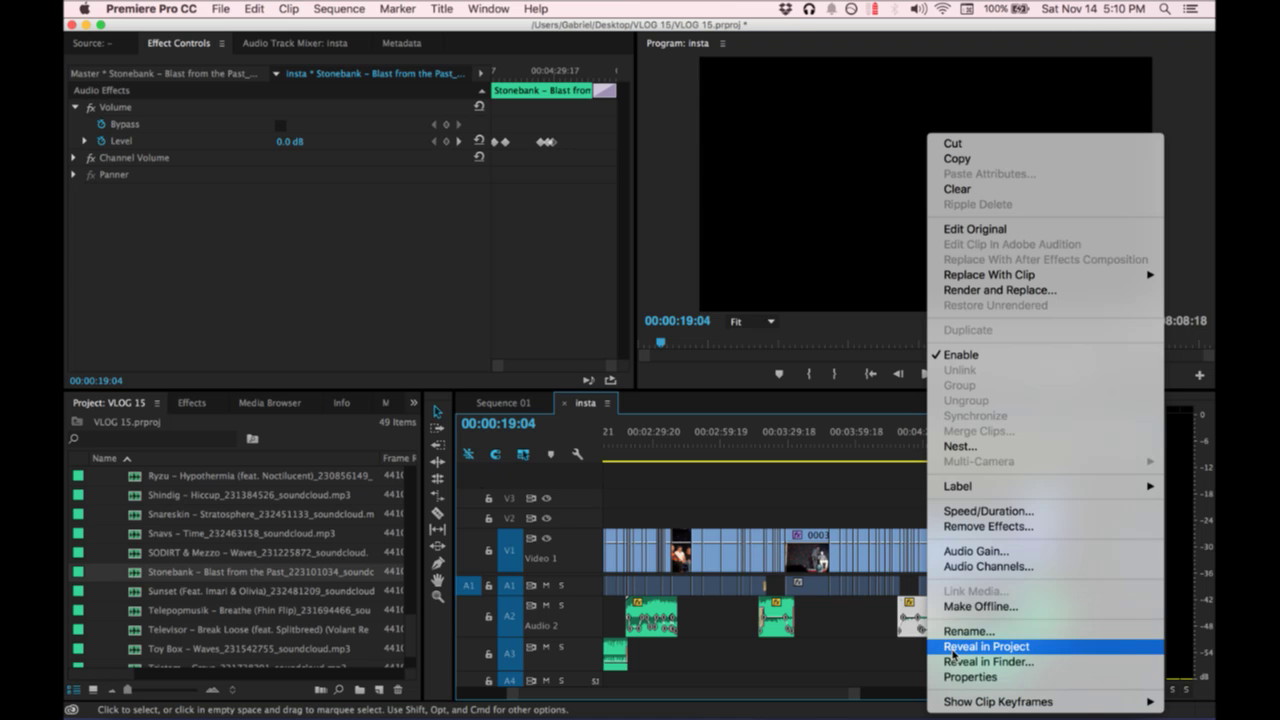
left_click(953, 647)
key("ctrl+Up")
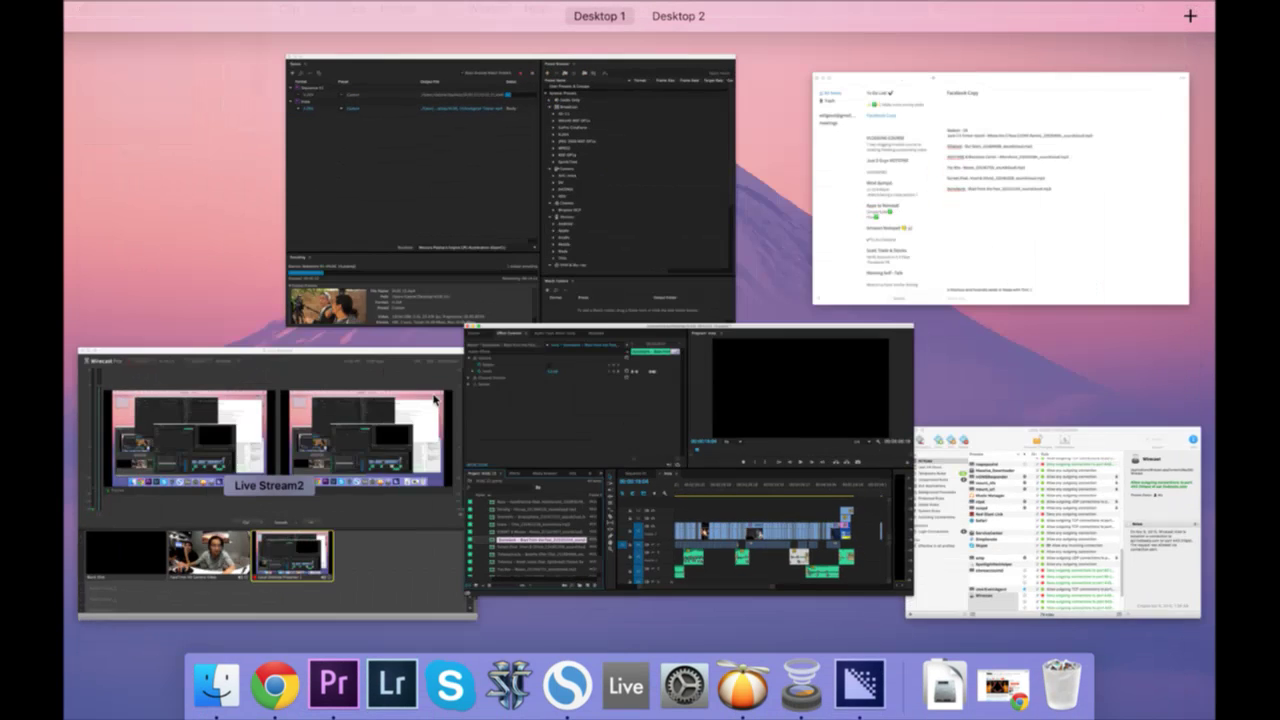
left_click(816, 224)
left_click(1190, 328)
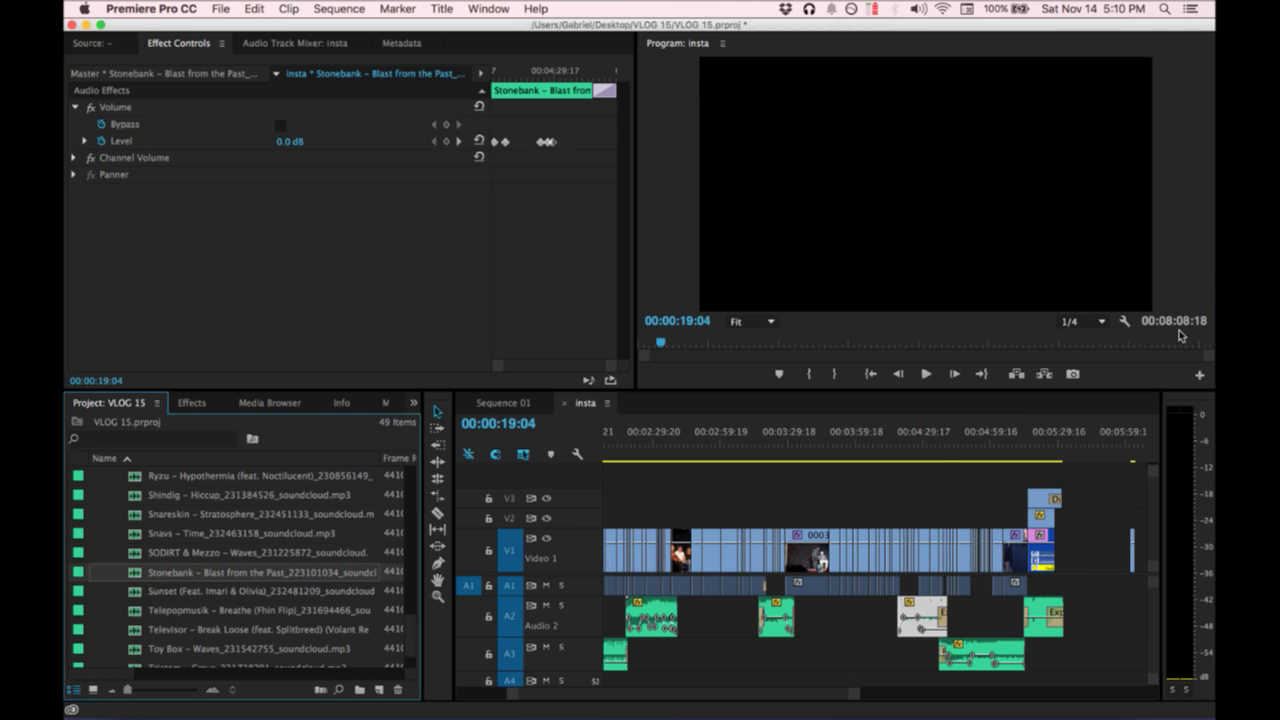
Reveal the last A3 music clip of the insta sequence in the project to identify its track.
right_click(1006, 664)
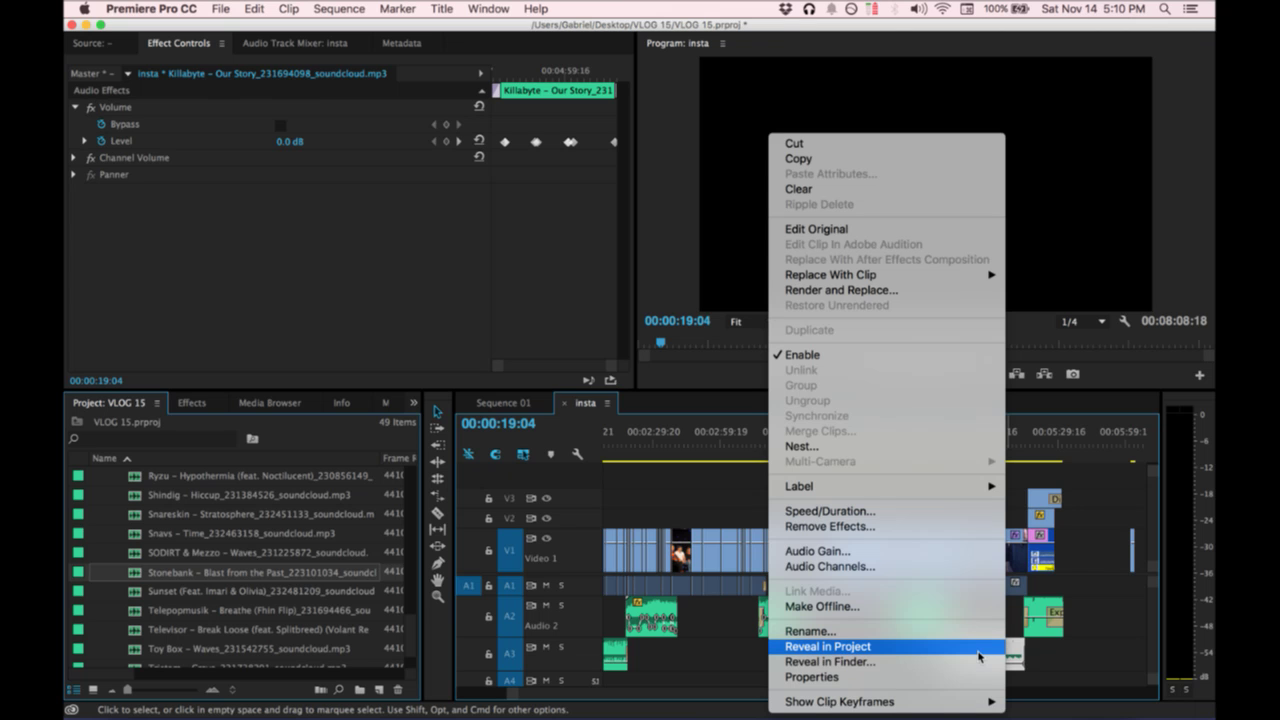
left_click(978, 650)
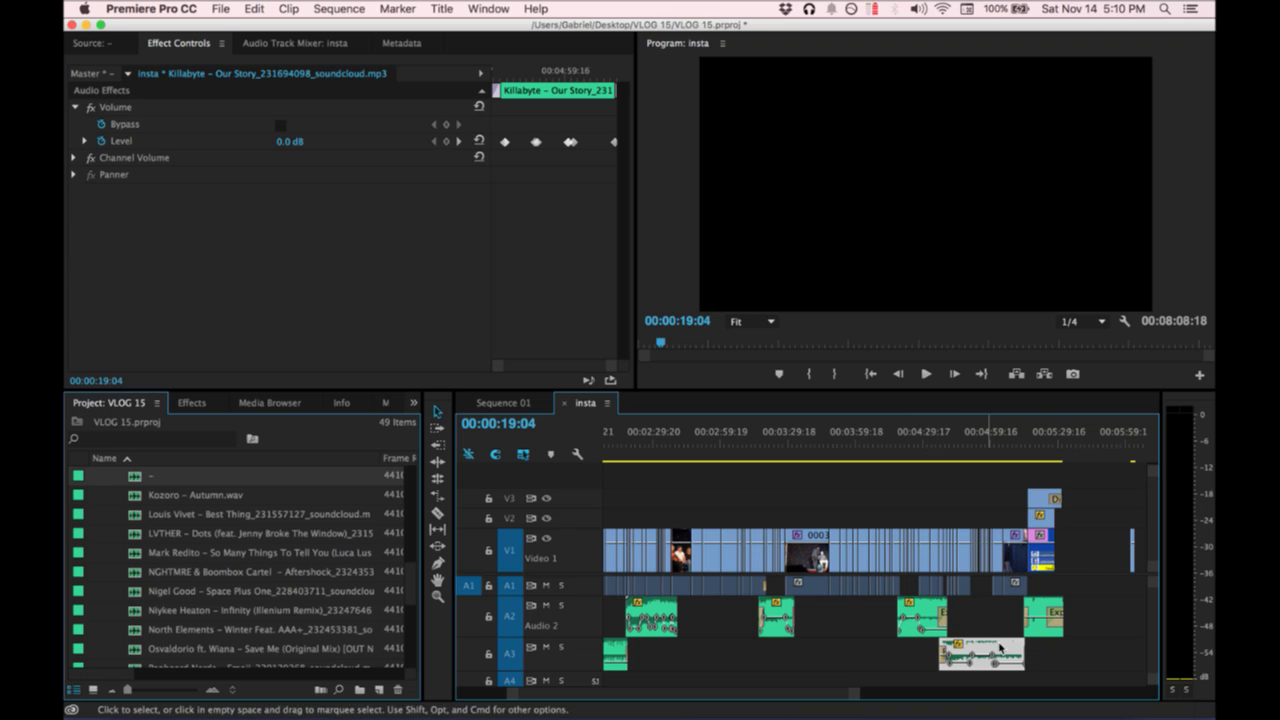
key("equal")
key("equal")
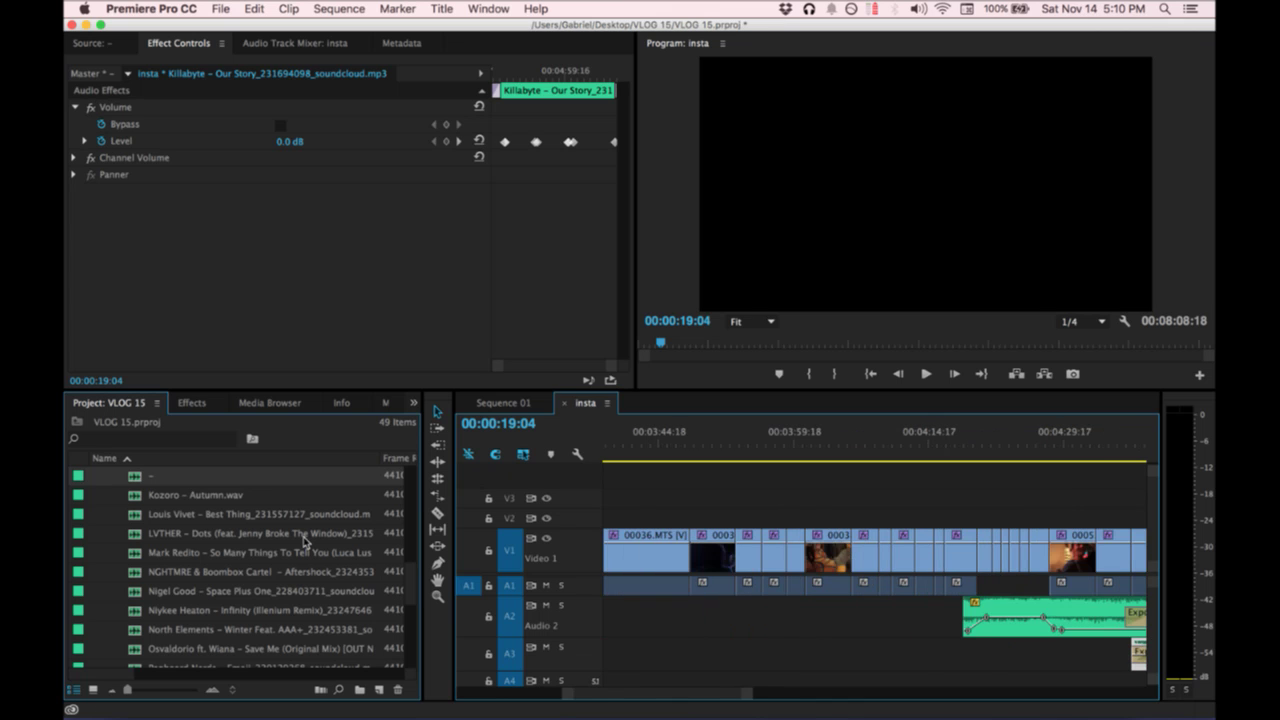
scroll(1068, 653, "down", 3)
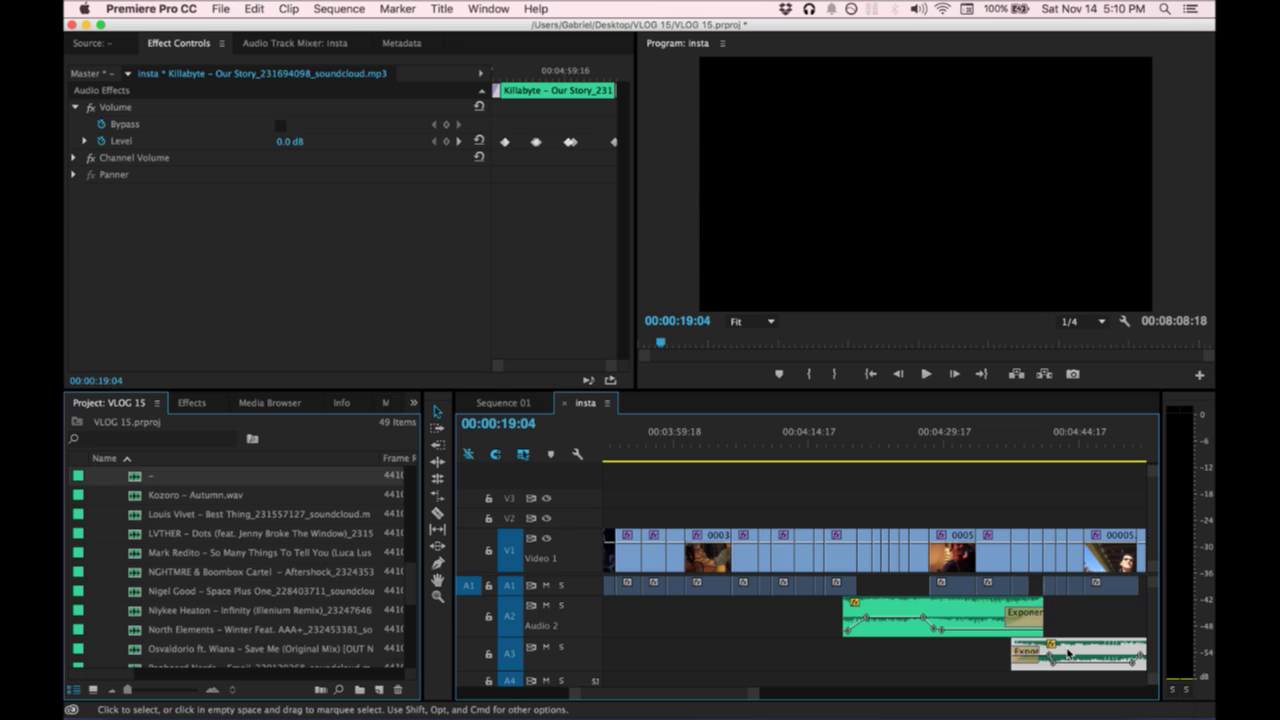
Reveal the last A3 clip's source file in Finder, check its name, and close the Finder window.
right_click(1068, 653)
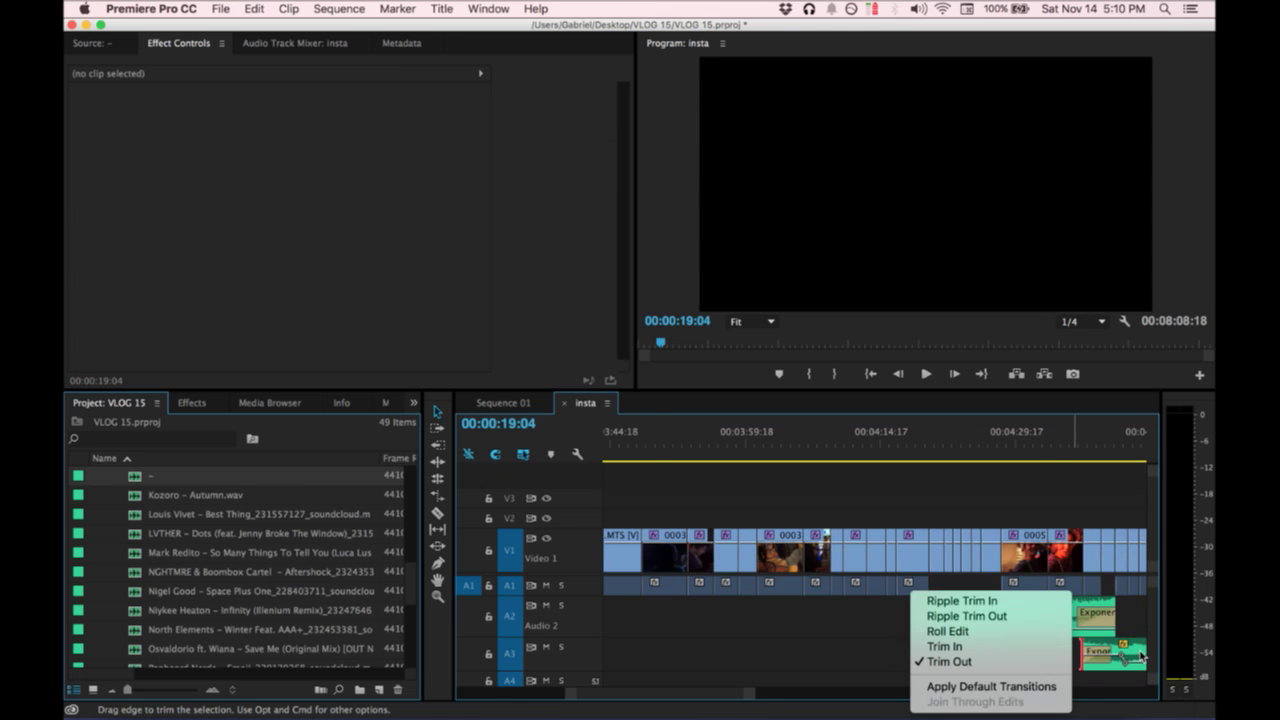
right_click(1072, 656)
left_click(1083, 663)
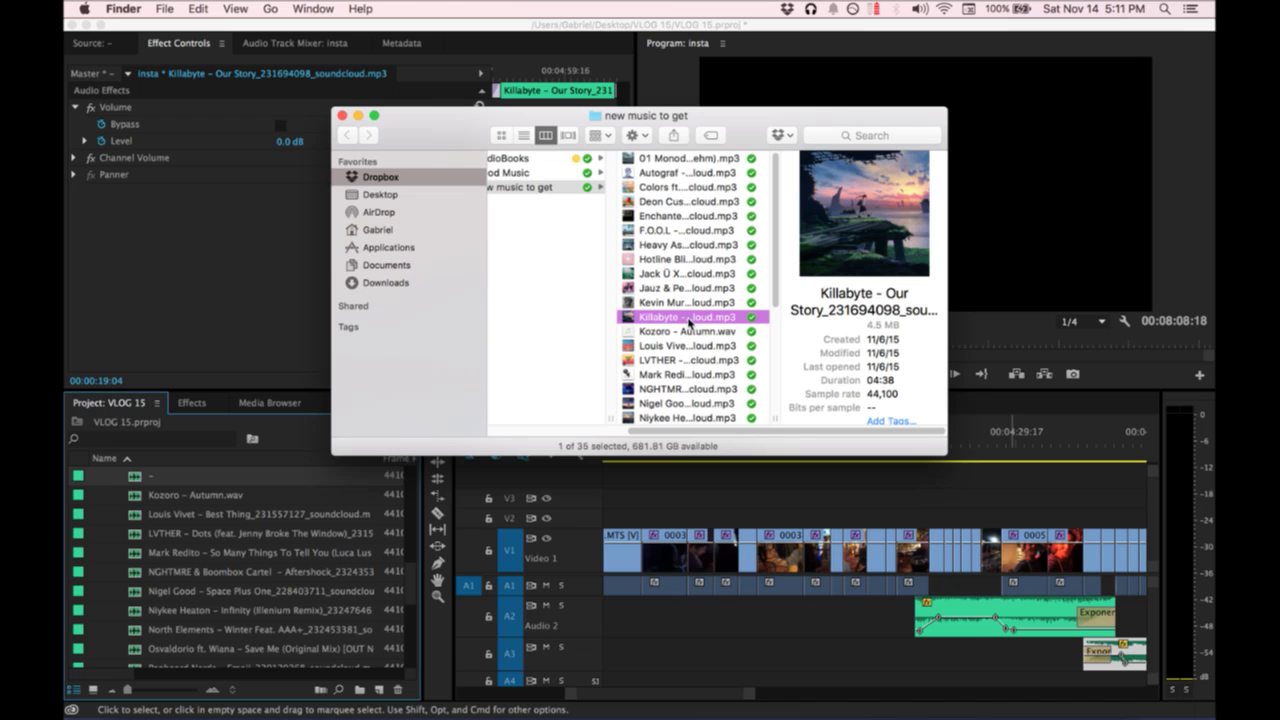
scroll(855, 628, "right", 5)
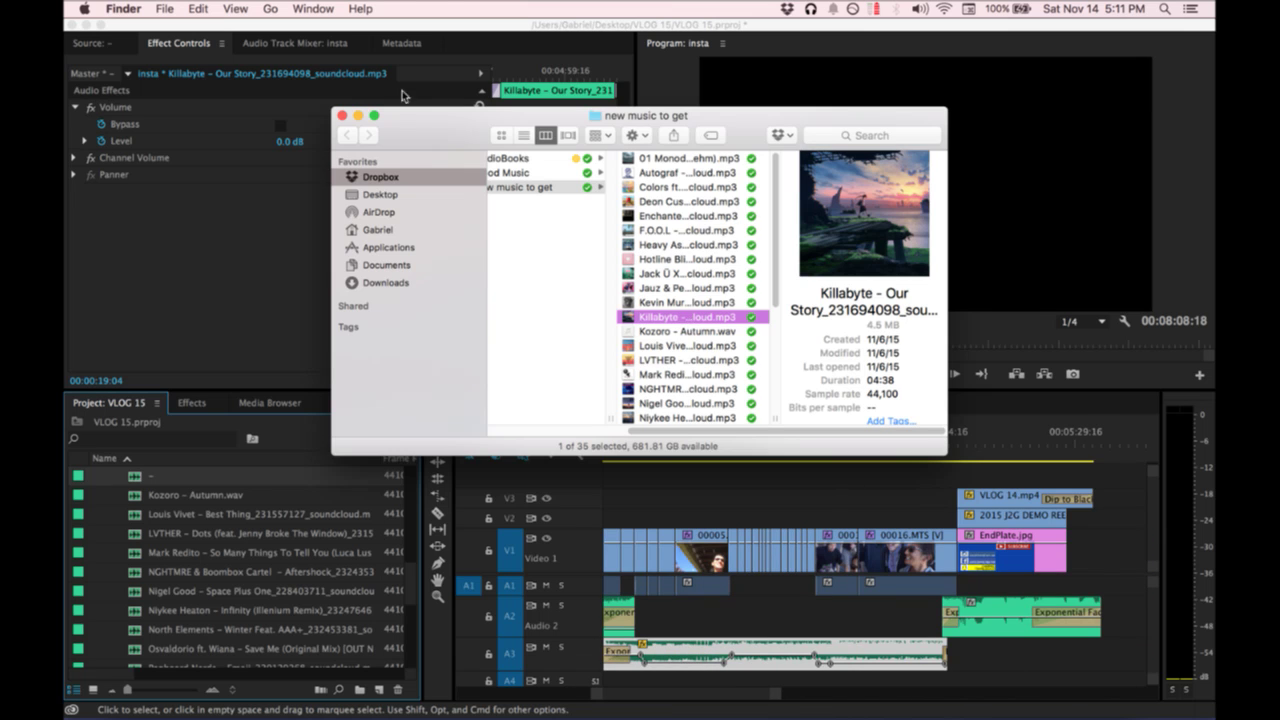
left_click(344, 116)
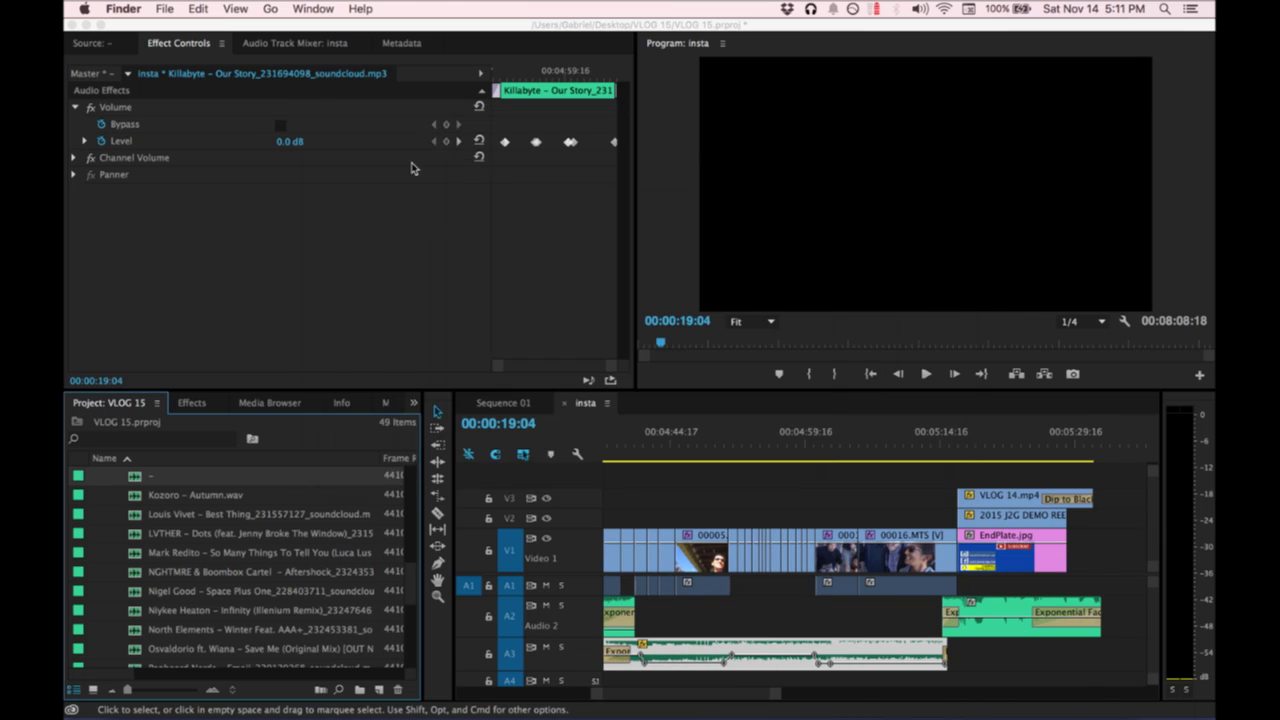
Play the end plate section from 00:05:16:09 to hear its music, and save the project.
left_click(945, 432)
left_click(957, 450)
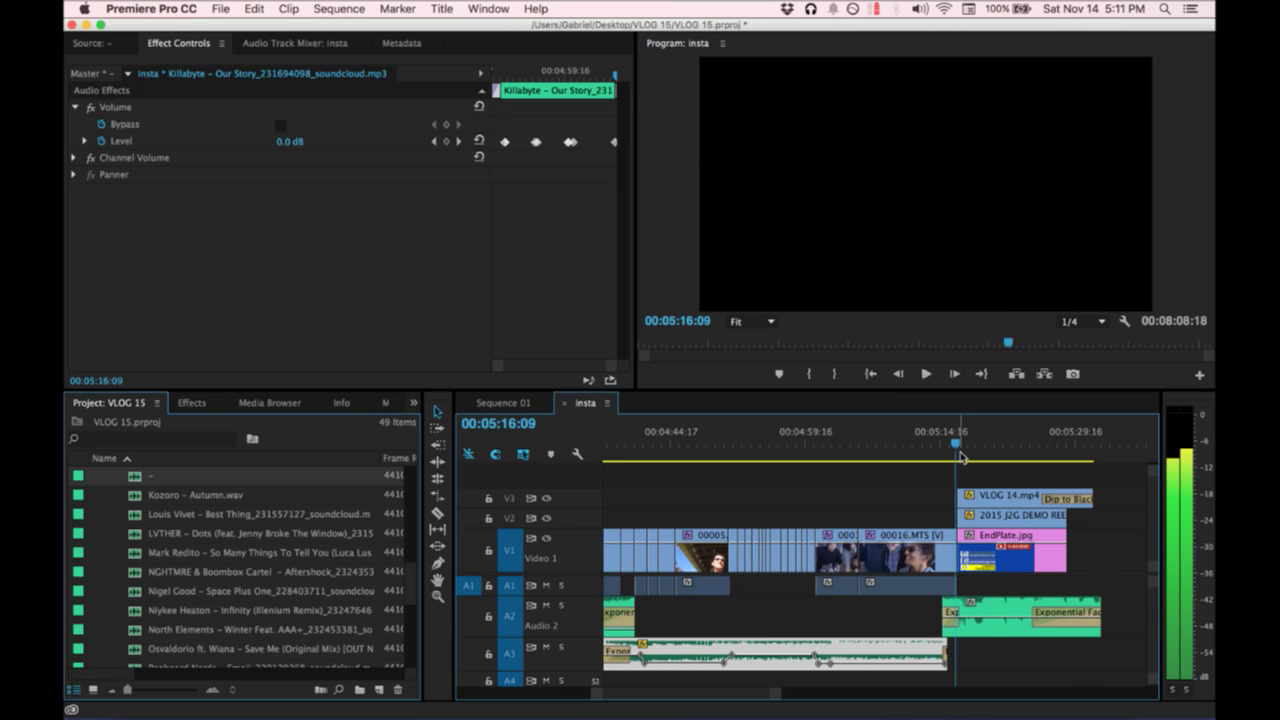
key("space")
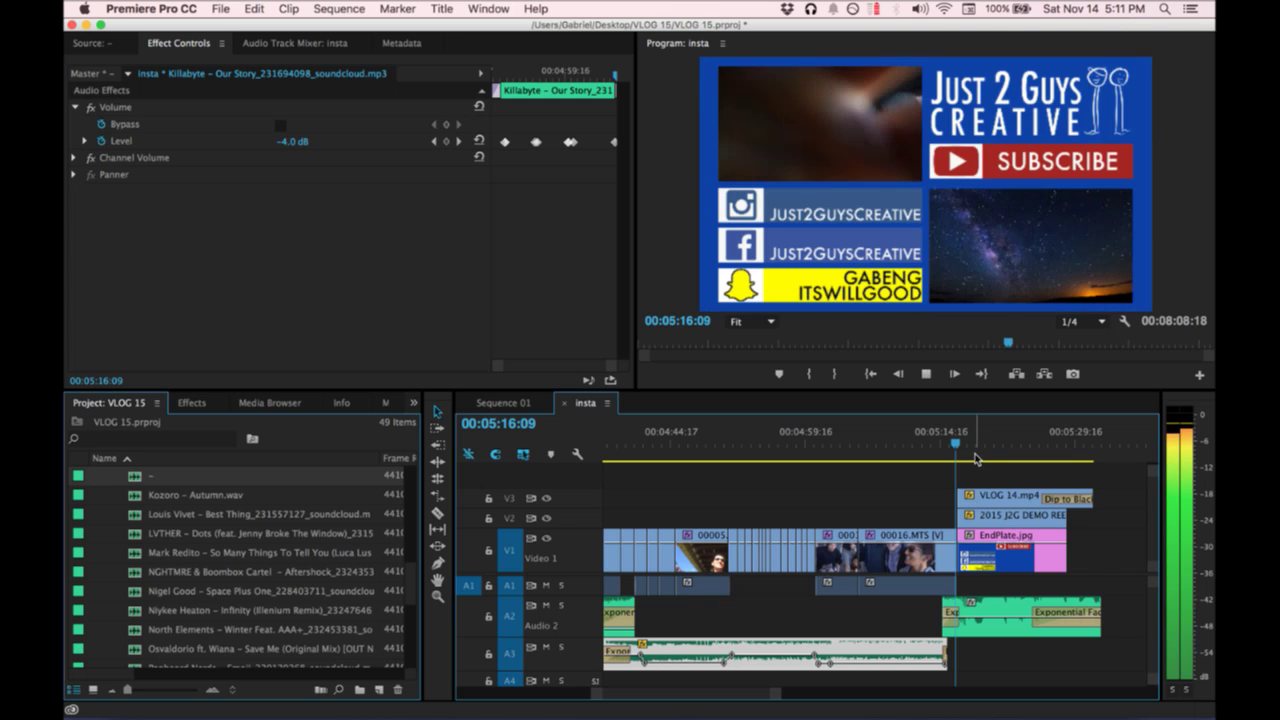
left_click(926, 373)
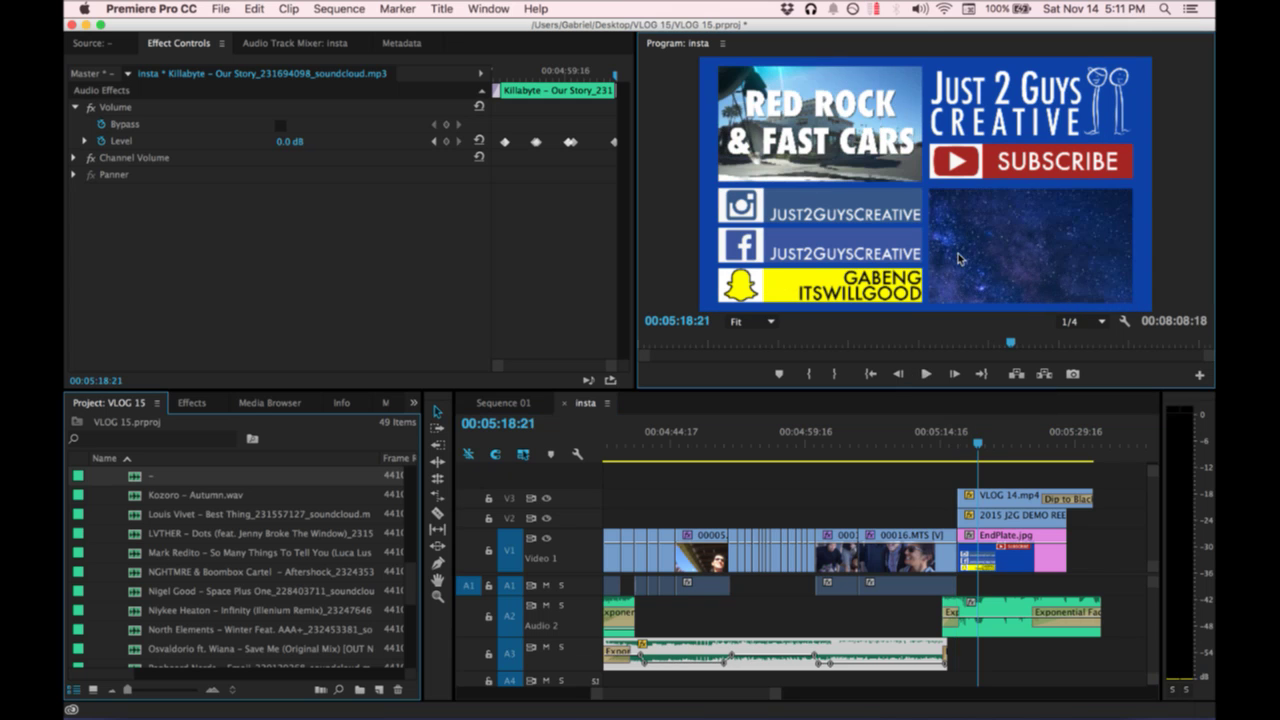
key("super+s")
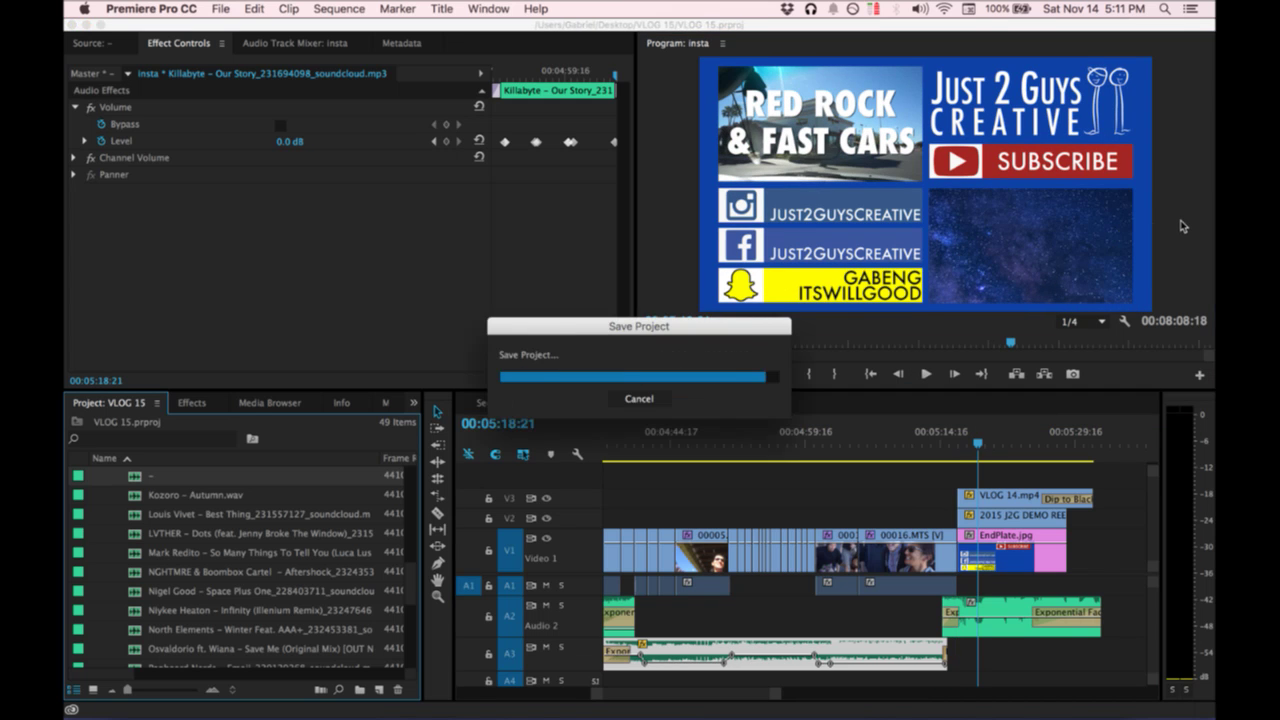
In the Facebook Copy note, delete the blank lines between the Aftershock, Waves, Sunset and Blast from the Past entries.
key("ctrl+Up")
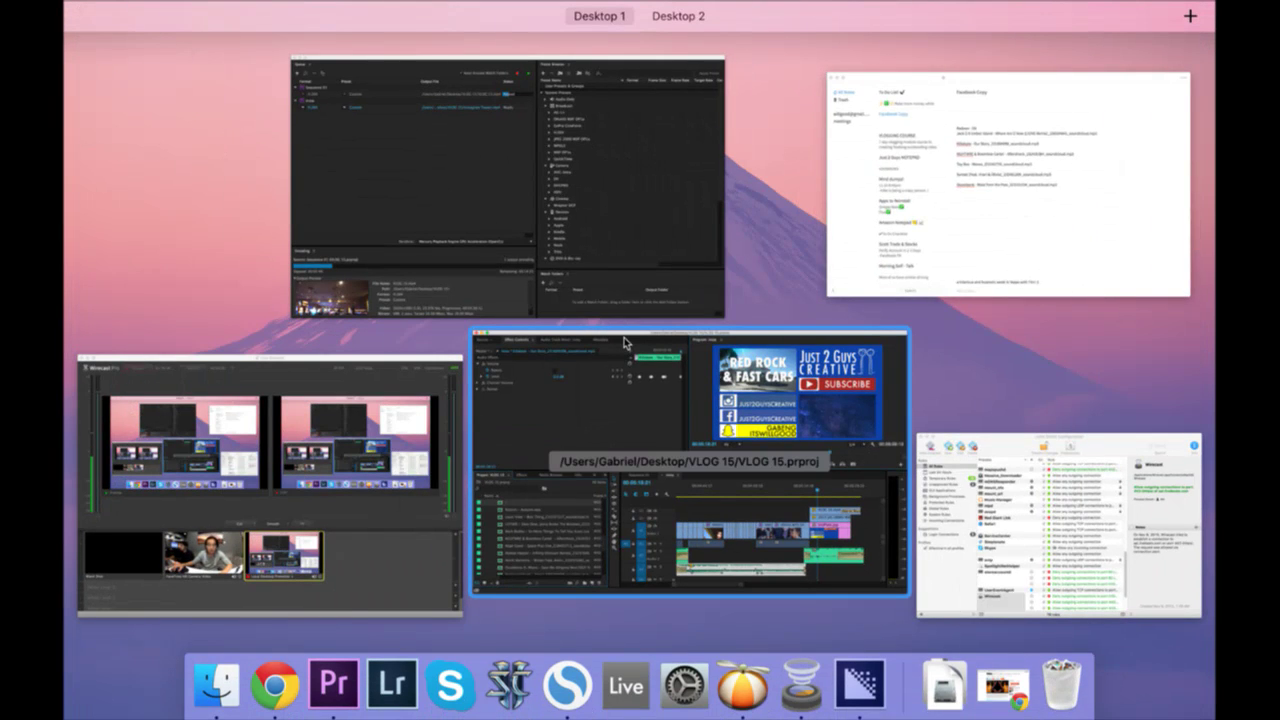
left_click(1065, 205)
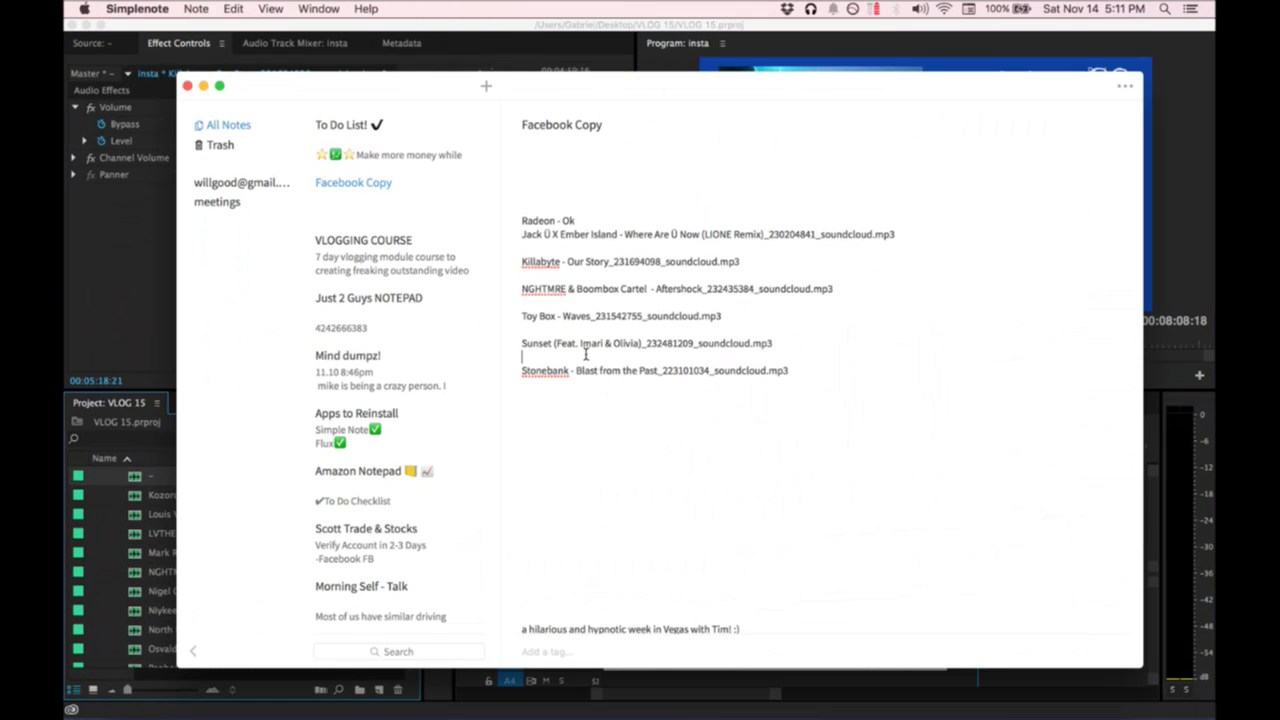
key("BackSpace")
left_click(575, 330)
key("BackSpace")
left_click(572, 302)
key("BackSpace")
Delete the blank lines above and below the Killabyte - Our Story entry in the track list.
left_click(575, 262)
key("BackSpace")
left_click(577, 244)
left_click(568, 262)
type("O")
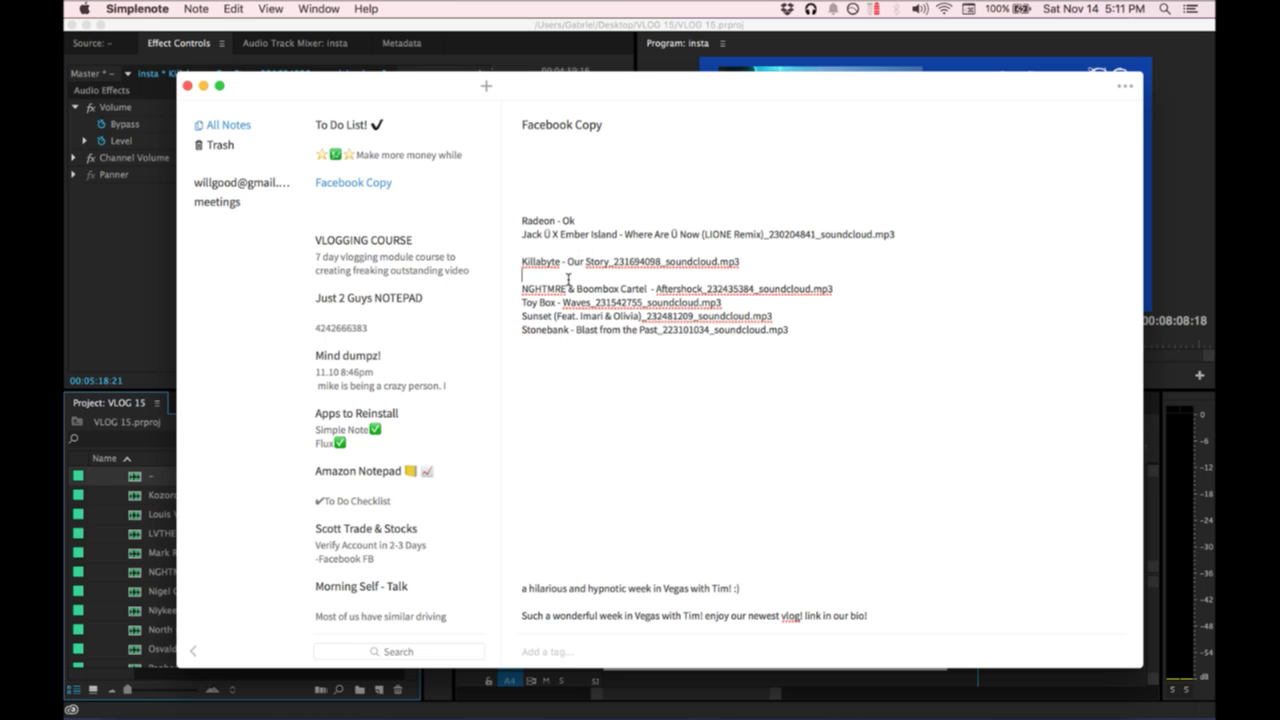
key("Down")
key("BackSpace")
left_click(566, 250)
key("BackSpace")
Remove the number and _soundcloud.mp3 suffixes from the Jack Ü X Ember Island, Killabyte and NGHTMRE & Boombox Cartel entries.
left_click_drag(765, 234, 920, 235)
key("BackSpace")
mouse_move(66, 717)
key("Escape")
left_click_drag(611, 248, 846, 261)
key("BackSpace")
key("BackSpace")
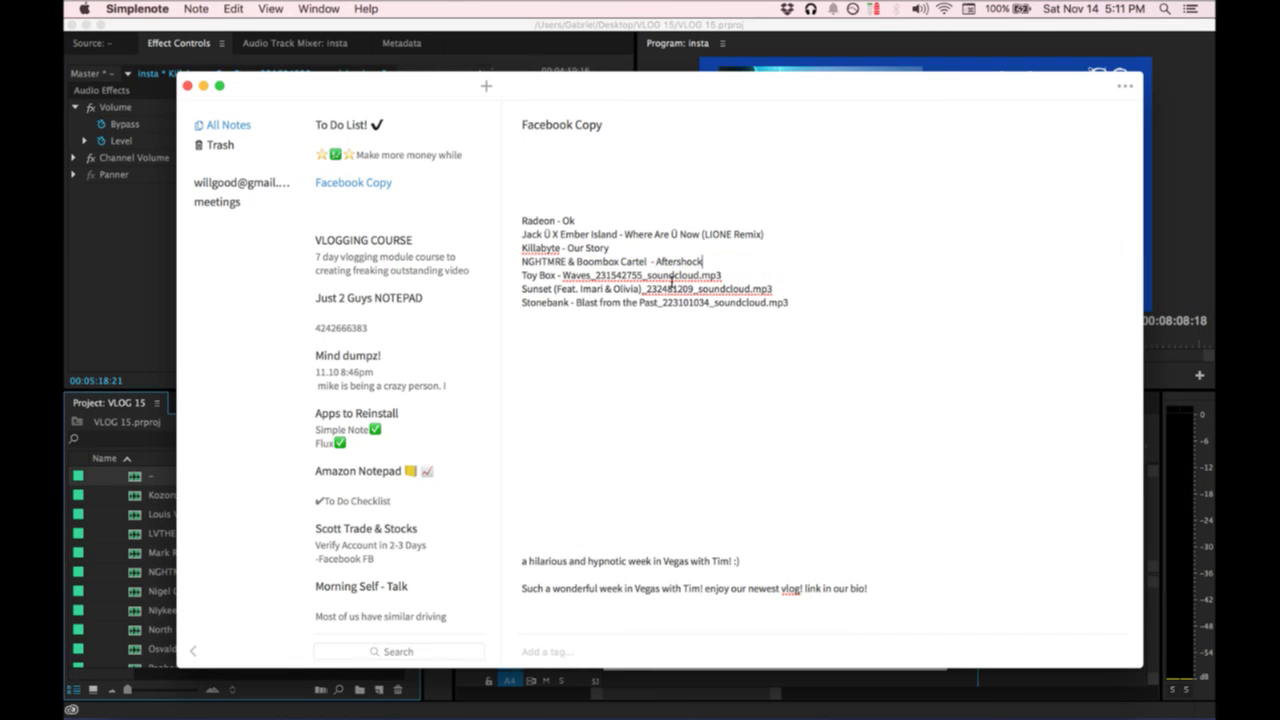
Remove the soundcloud file suffixes from the Toy Box and Sunset entries, and select the suffix on the Stonebank entry.
left_click_drag(591, 275, 675, 288)
key("BackSpace")
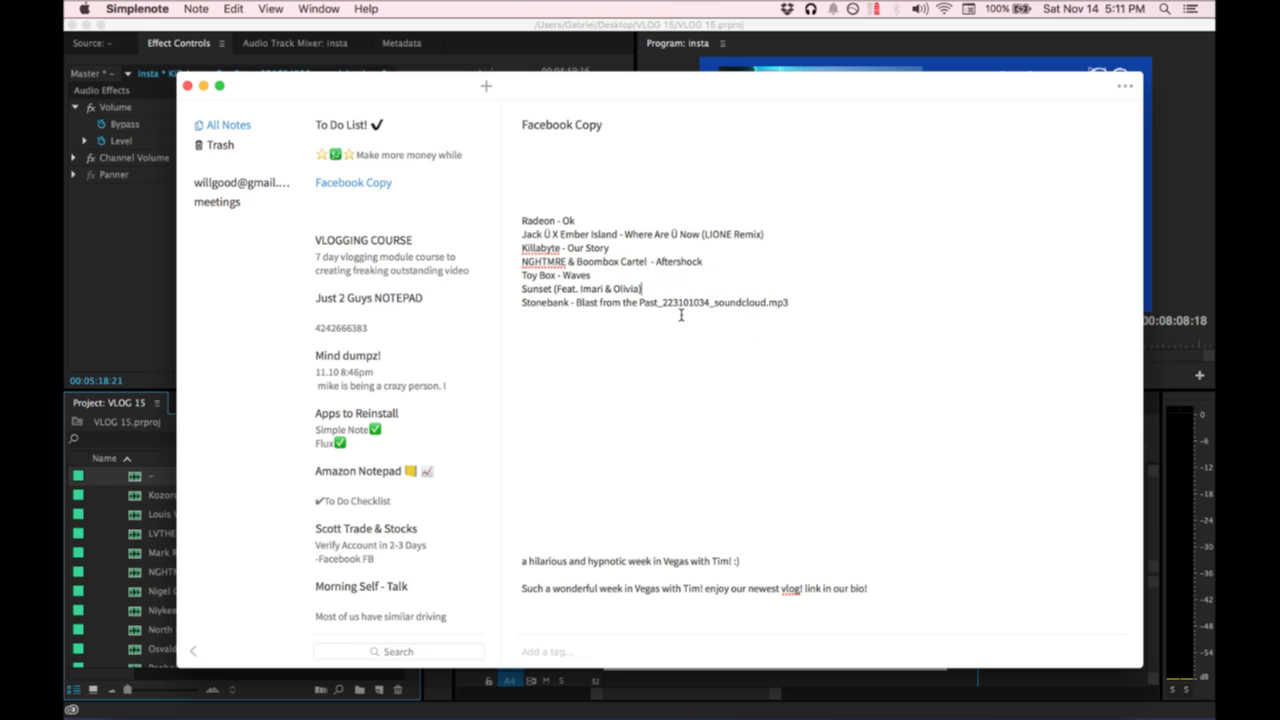
left_click_drag(659, 301, 803, 294)
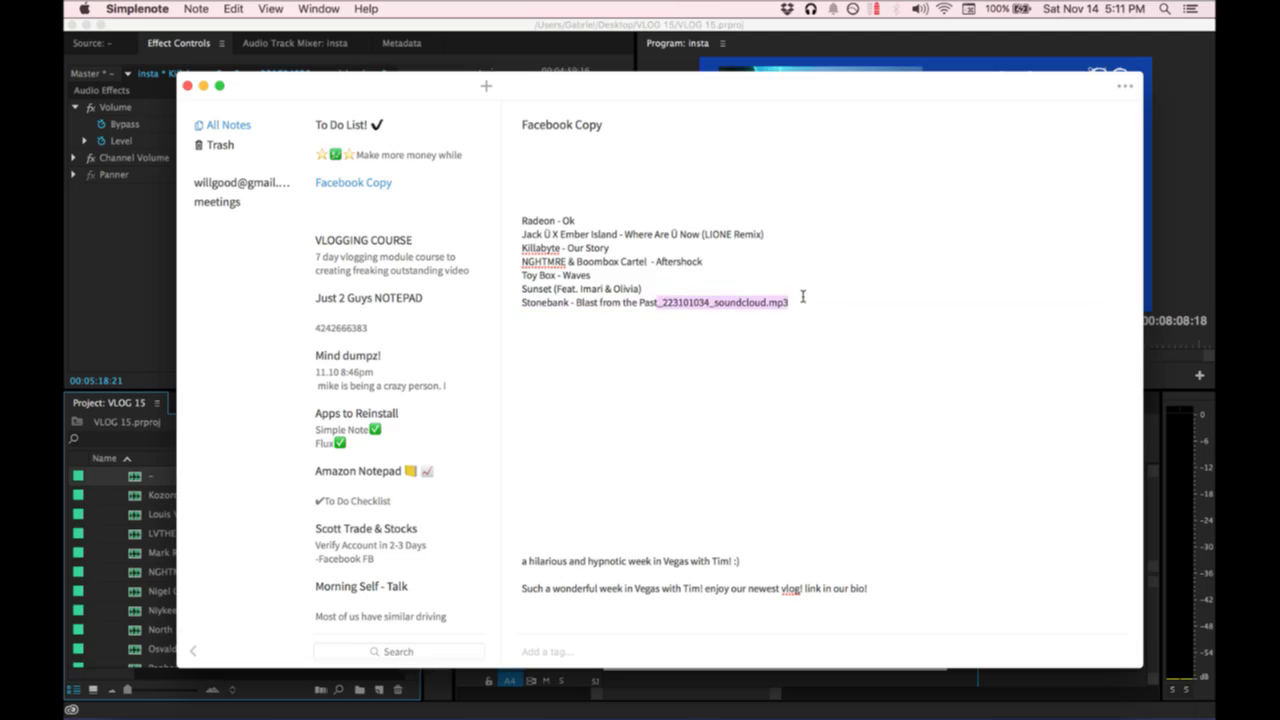
Switch to Wirecast and take the FaceTime HD Camera Video shot live with the Smooth transition.
key("ctrl+Up")
left_click(323, 458)
left_click(400, 544)
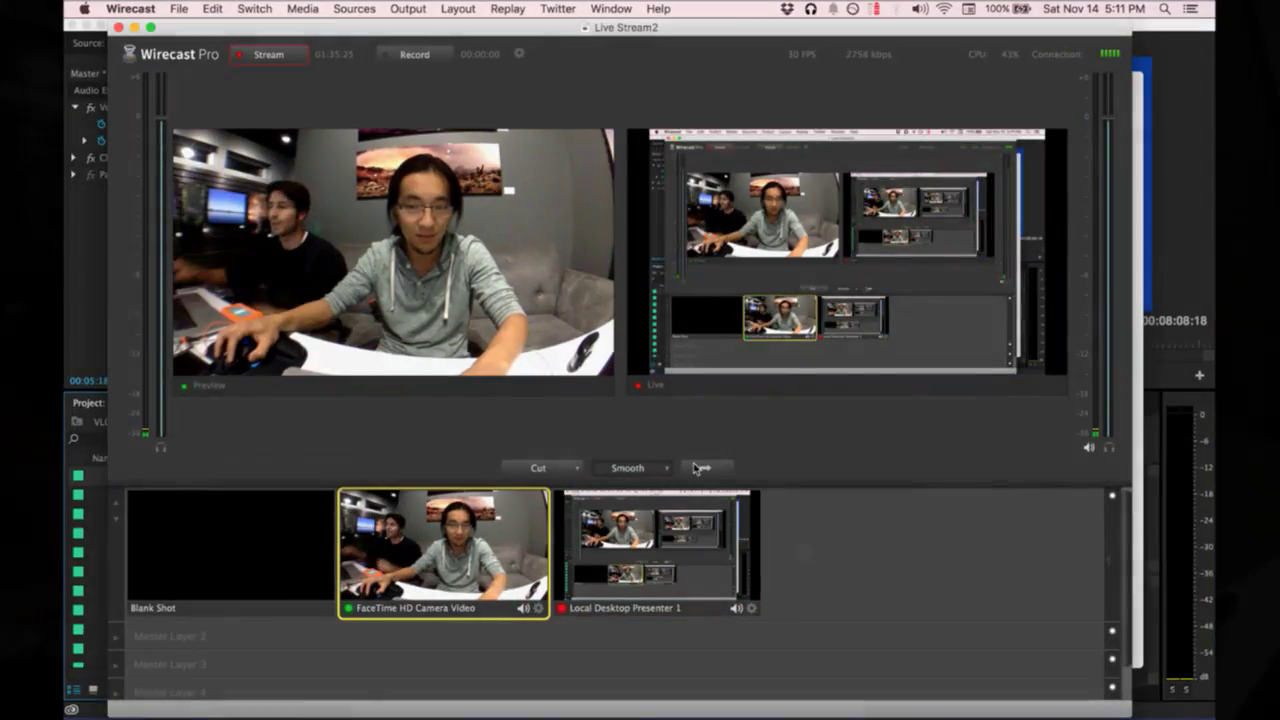
left_click(702, 467)
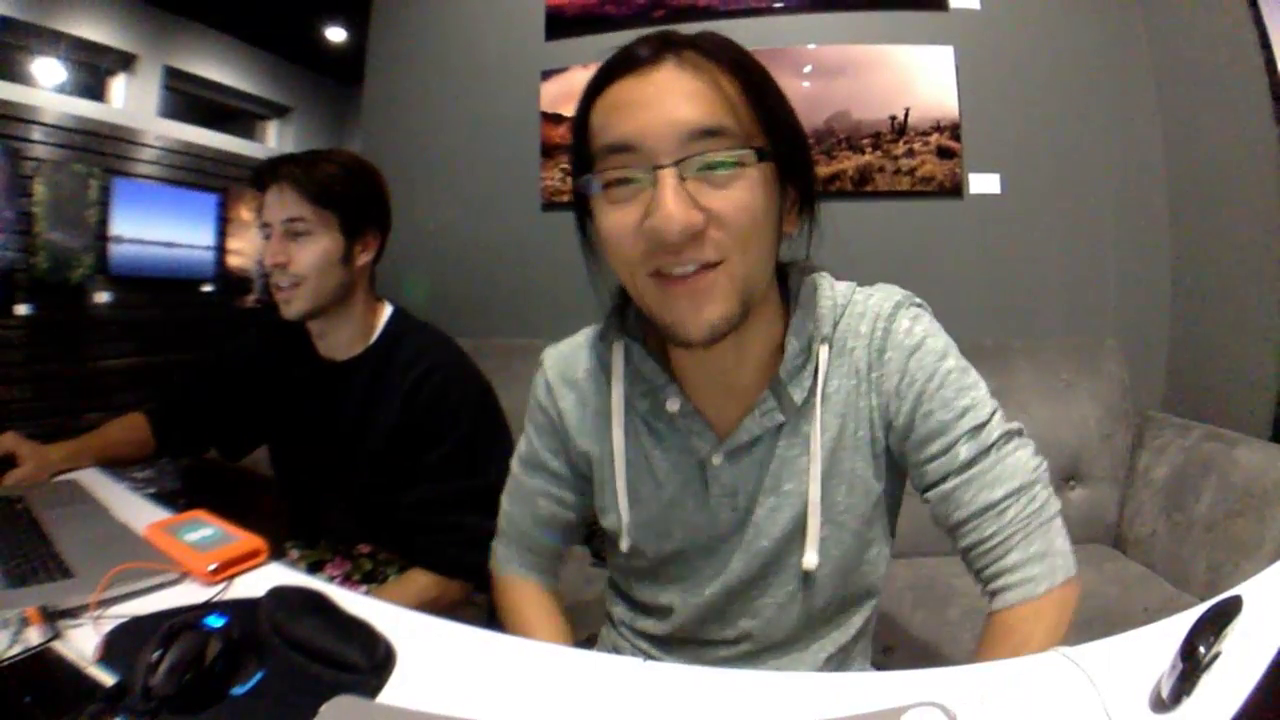